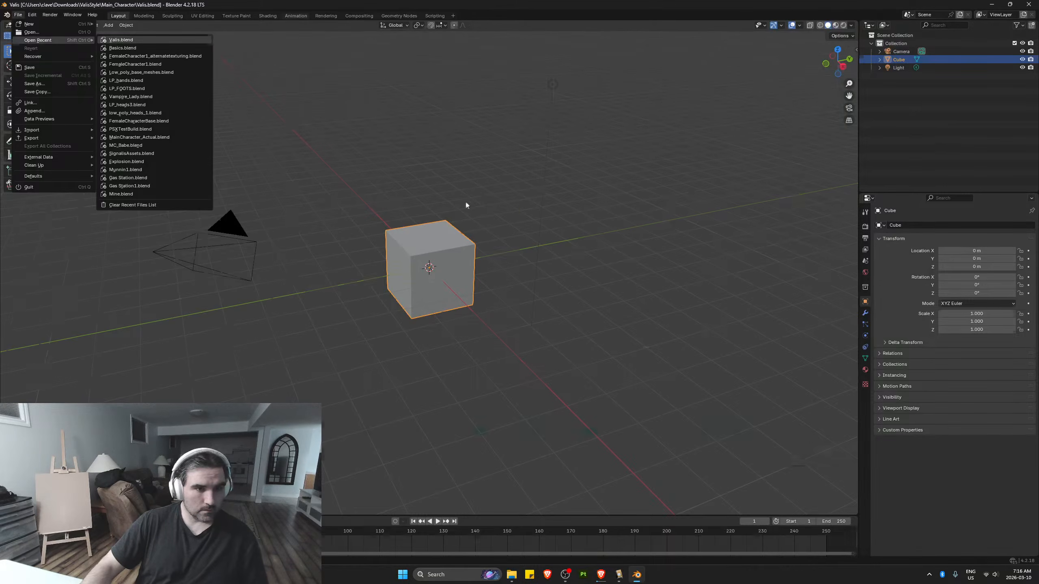
# Assign the existing Run action to the camera in Valis.blend and preview the animation
pyautogui.click(393, 406)
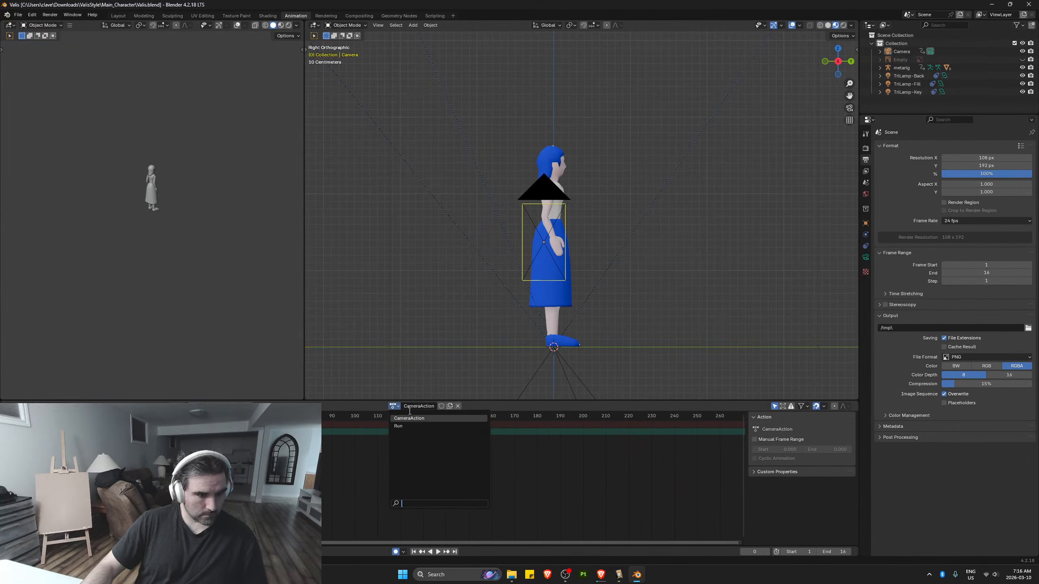
pyautogui.click(421, 442)
pyautogui.press('space')
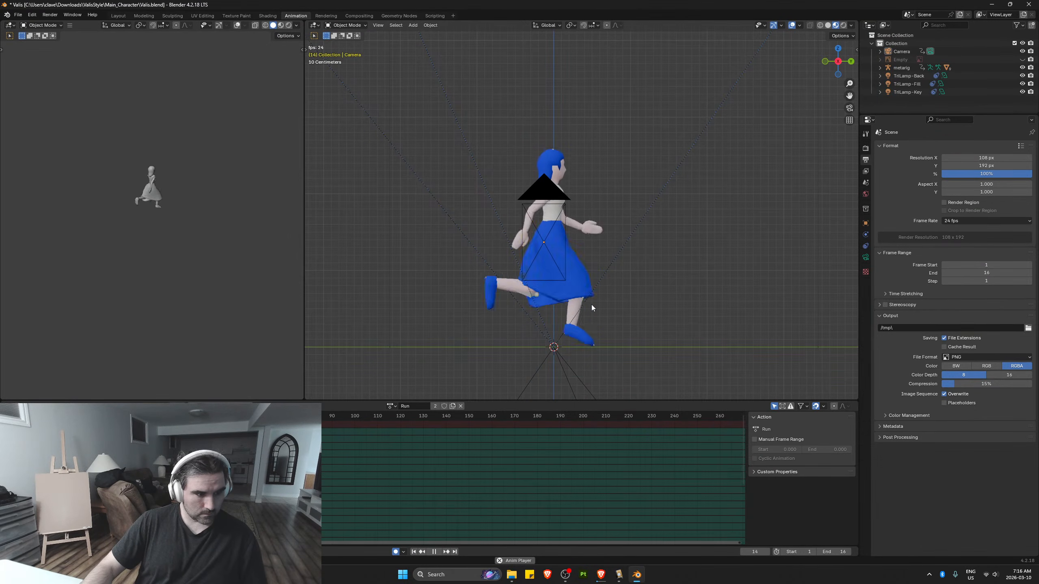
pyautogui.press('space')
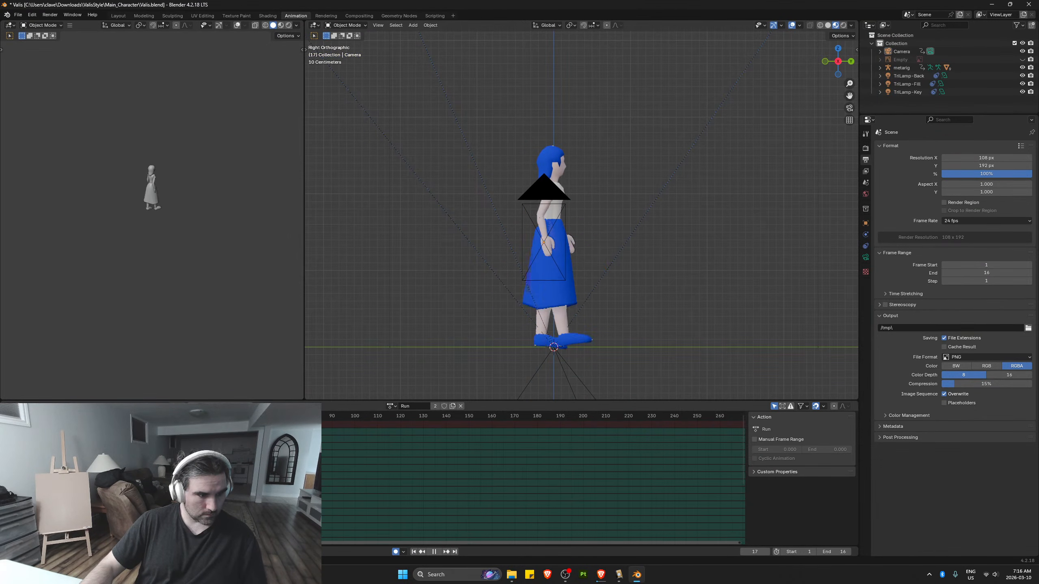
pyautogui.press('space')
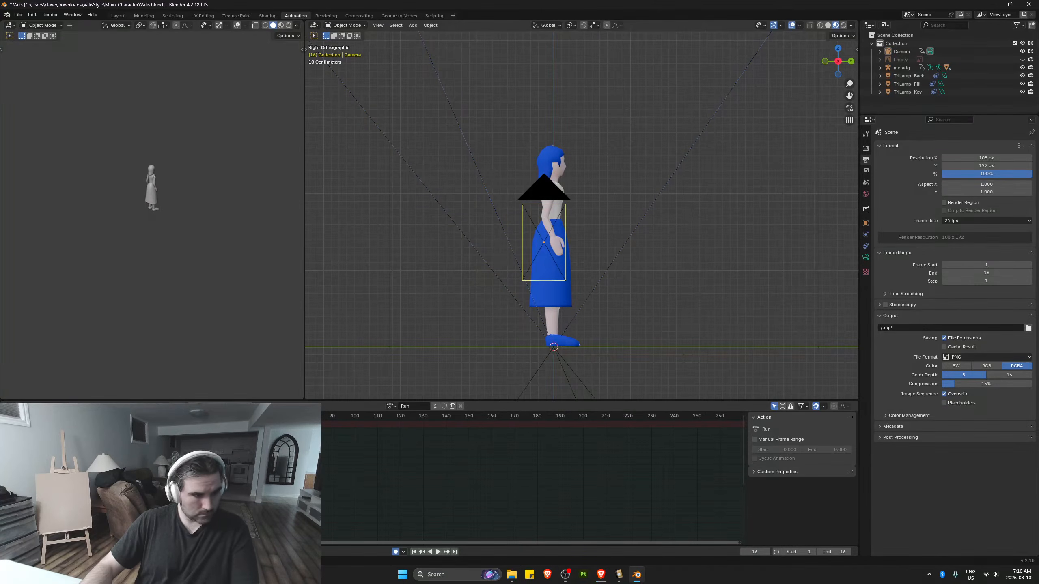
pyautogui.click(209, 379)
pyautogui.press('space')
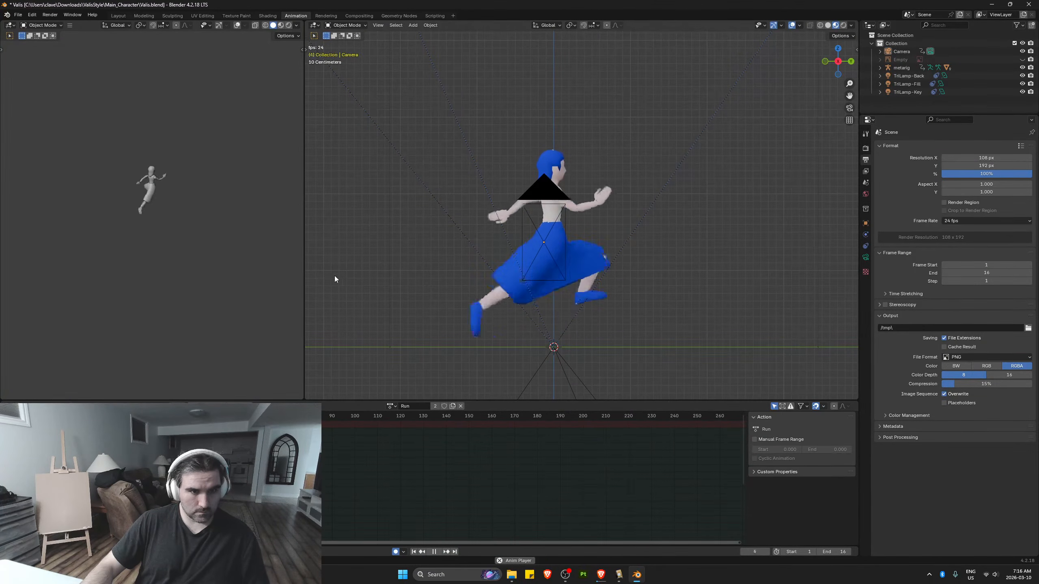
pyautogui.press('space')
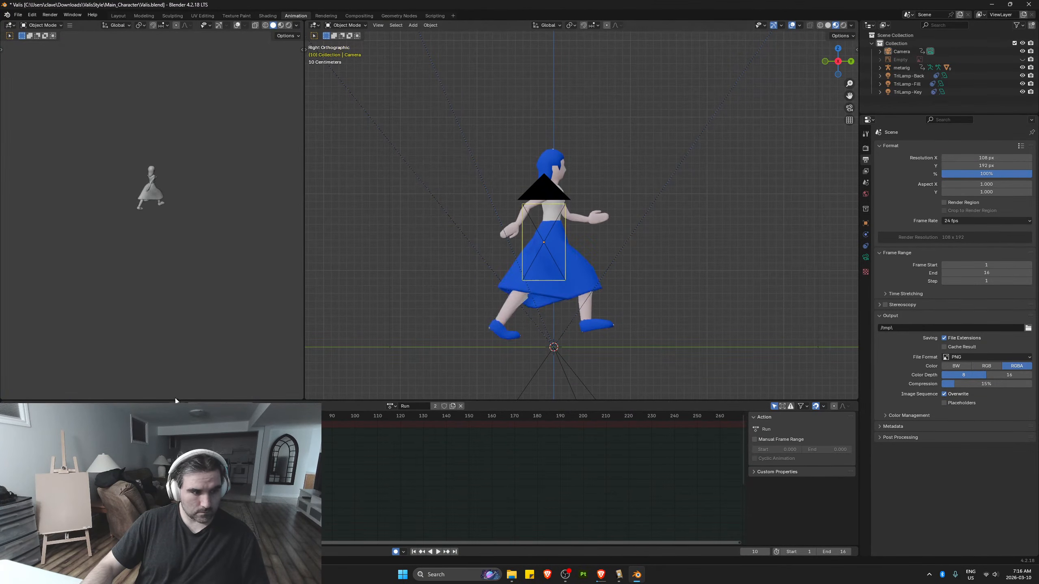
# Duplicate the Run action and rename the copy Idle
pyautogui.click(453, 406)
pyautogui.doubleClick(414, 406)
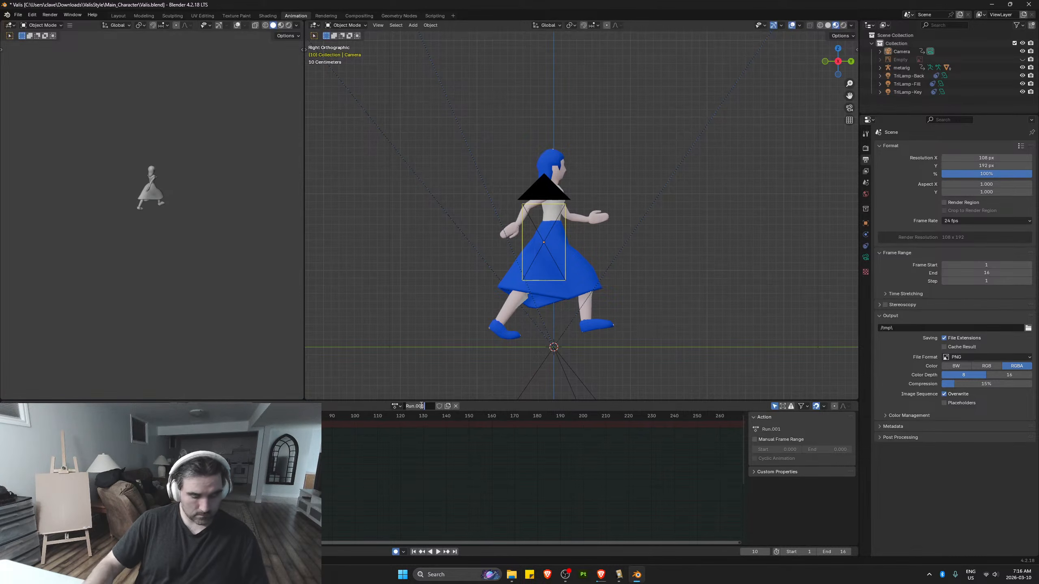
pyautogui.write('Idle')
pyautogui.press('Return')
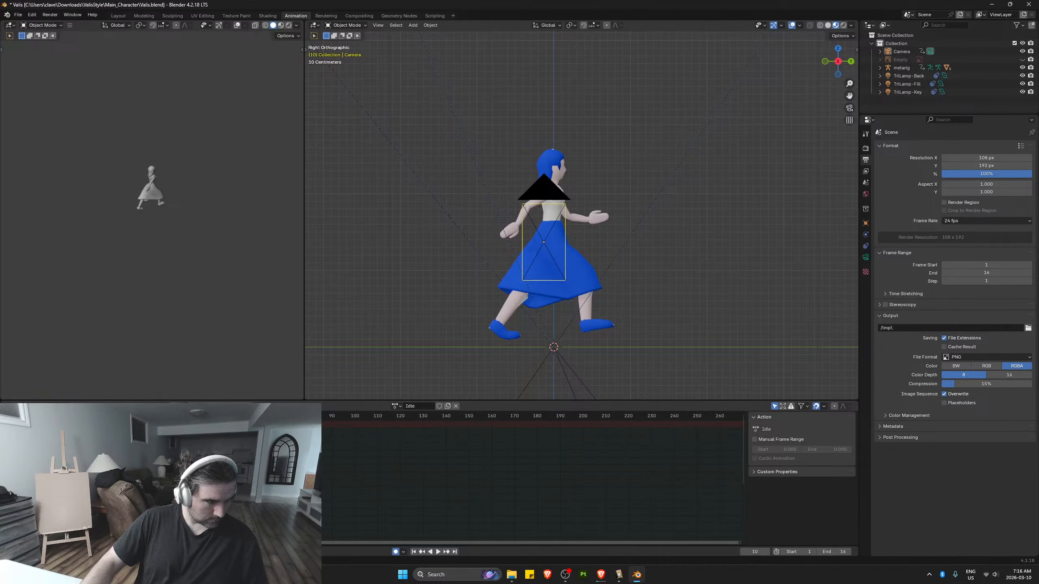
# Play back the Idle action and check which keyframes it holds around frame 0
pyautogui.press('Down')
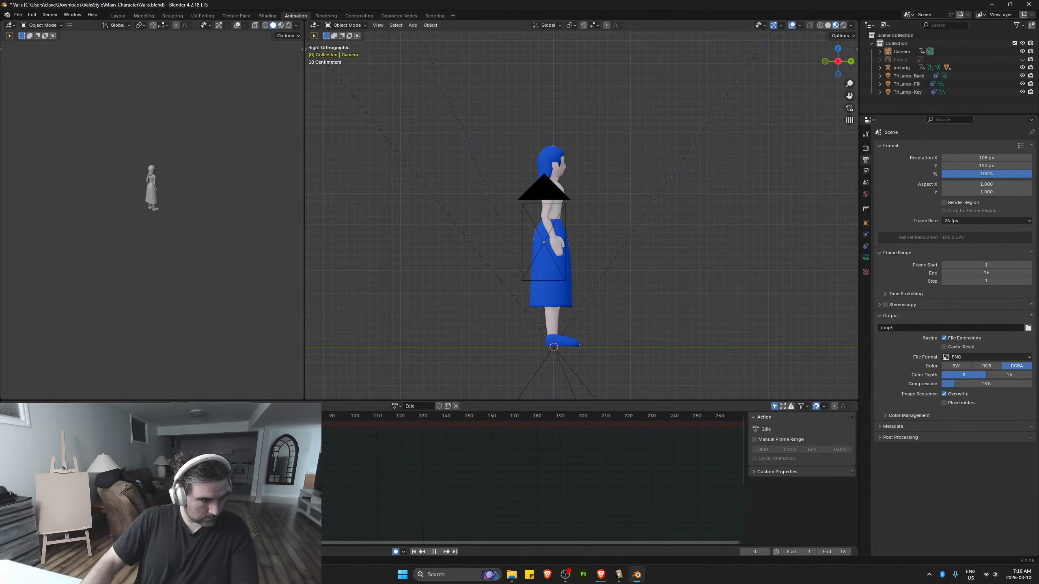
pyautogui.press('space')
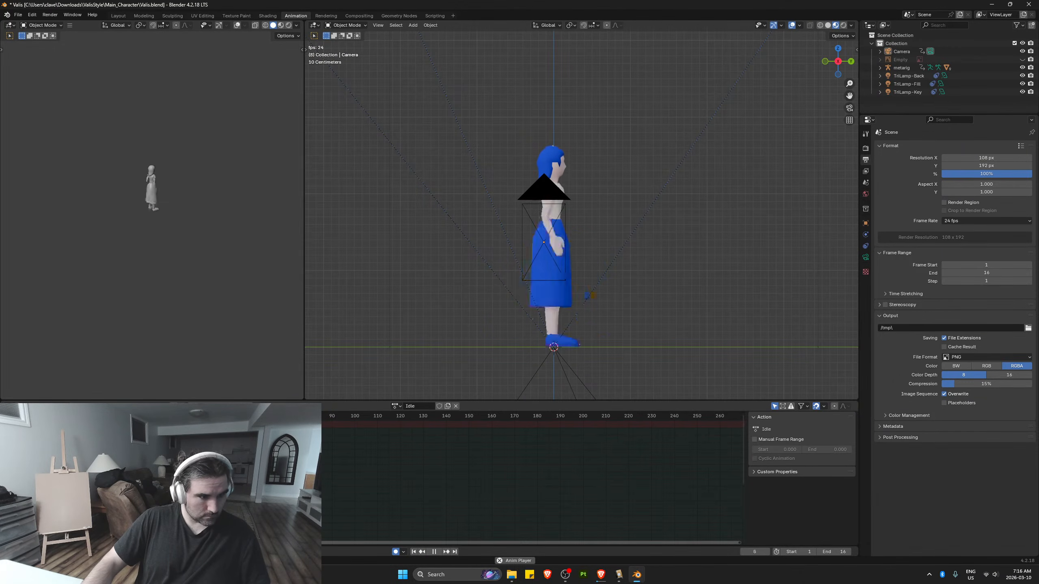
pyautogui.press('Escape')
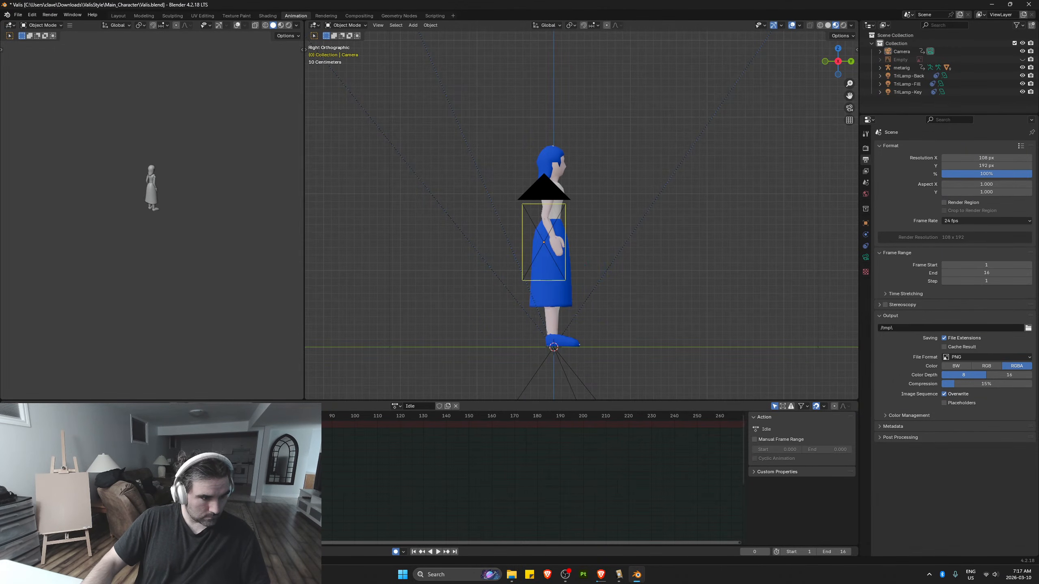
pyautogui.scroll(-2, 532, 479)
pyautogui.scroll(-5, 360, 437)
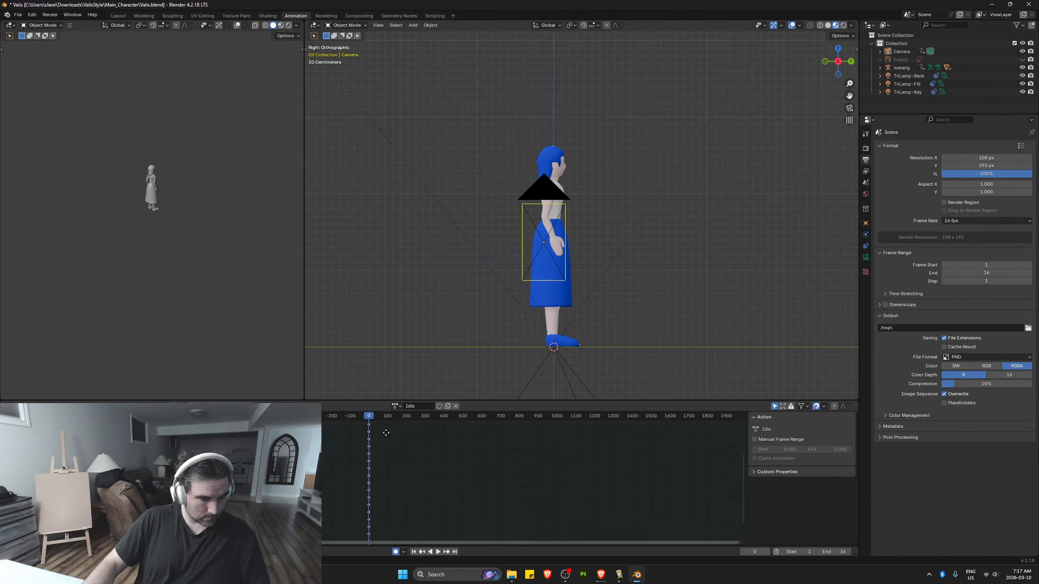
pyautogui.scroll(8, 416, 491)
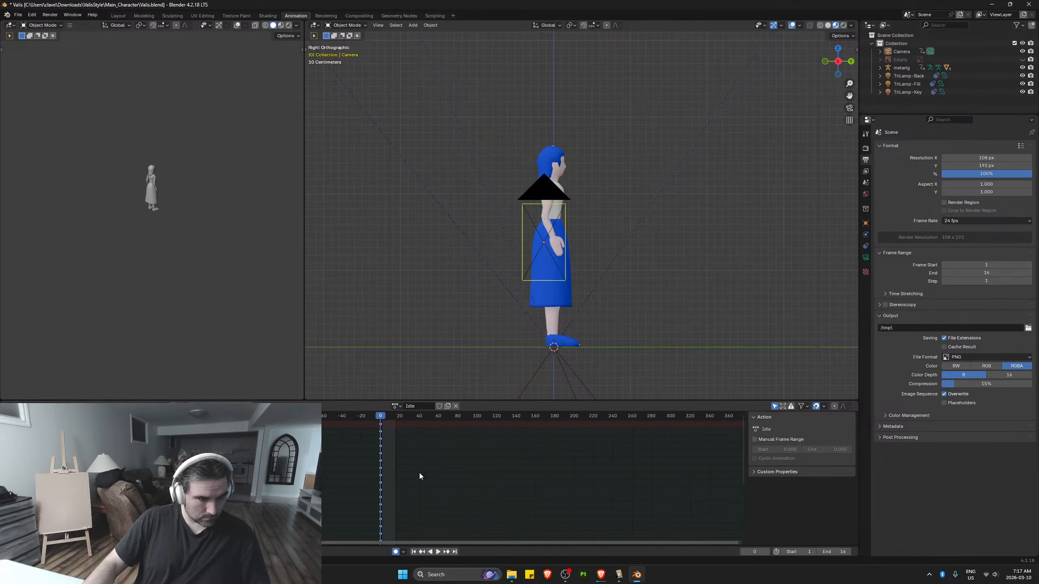
# Give the Idle and Run actions fake users, reassign Idle to the camera and preview it
pyautogui.click(396, 407)
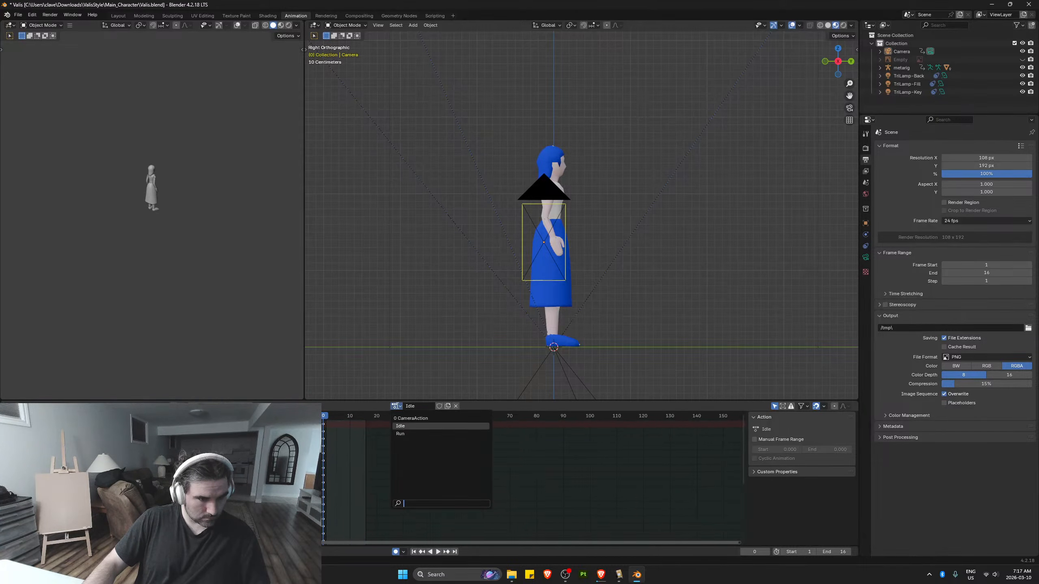
pyautogui.click(395, 406)
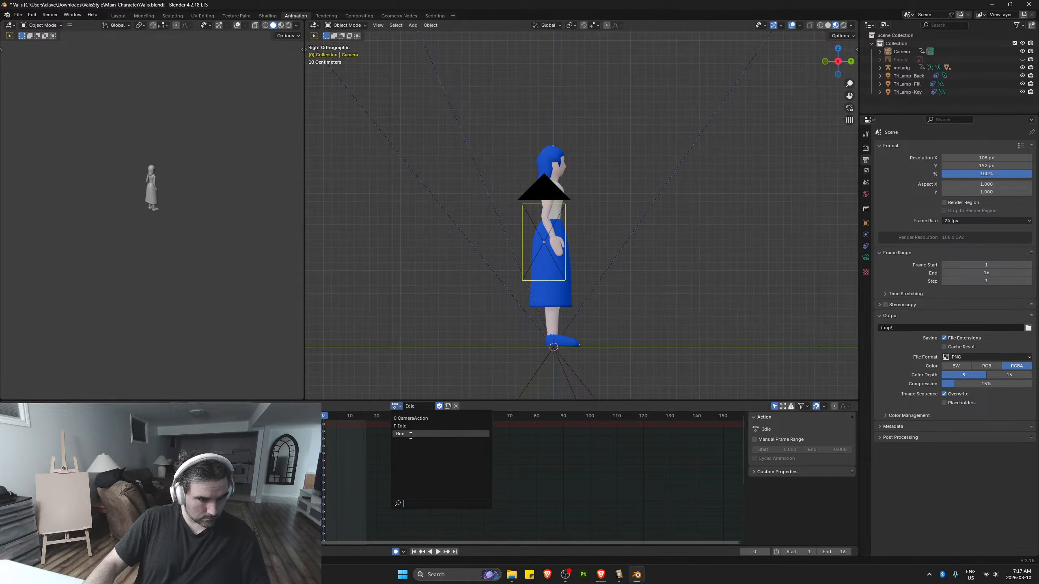
pyautogui.click(425, 435)
pyautogui.click(391, 406)
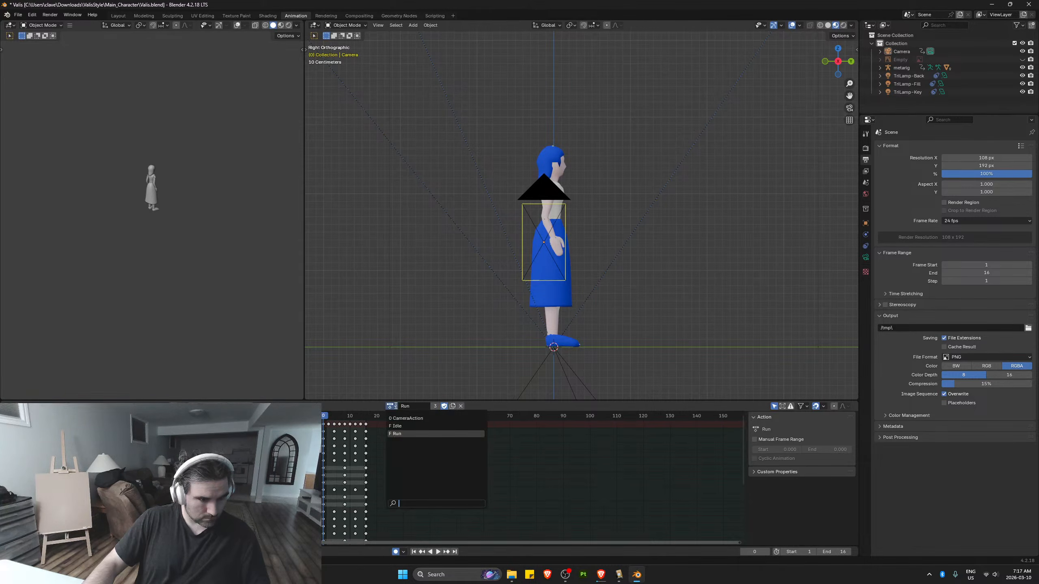
pyautogui.click(424, 427)
pyautogui.press('space')
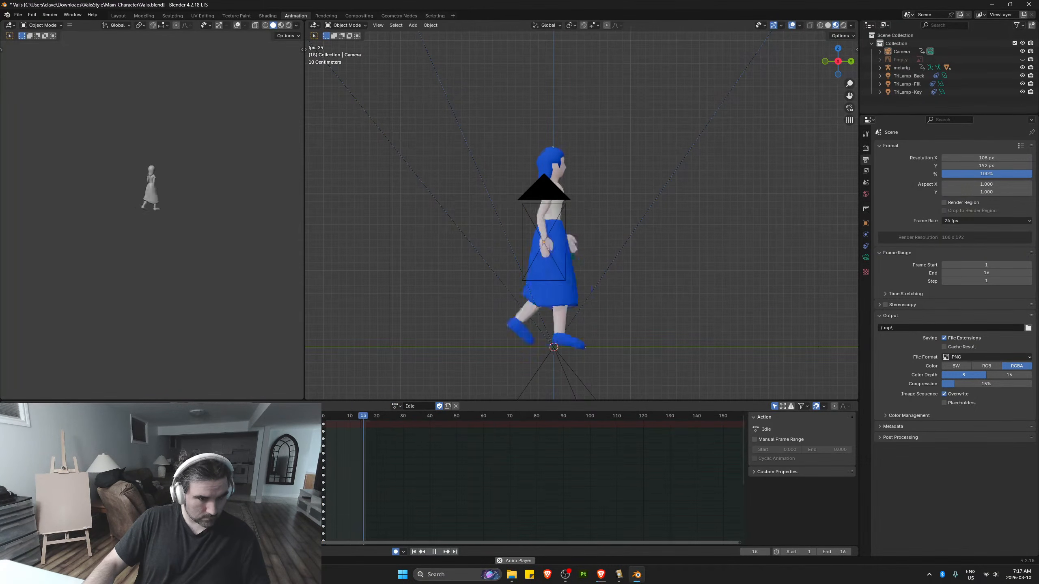
pyautogui.press('Escape')
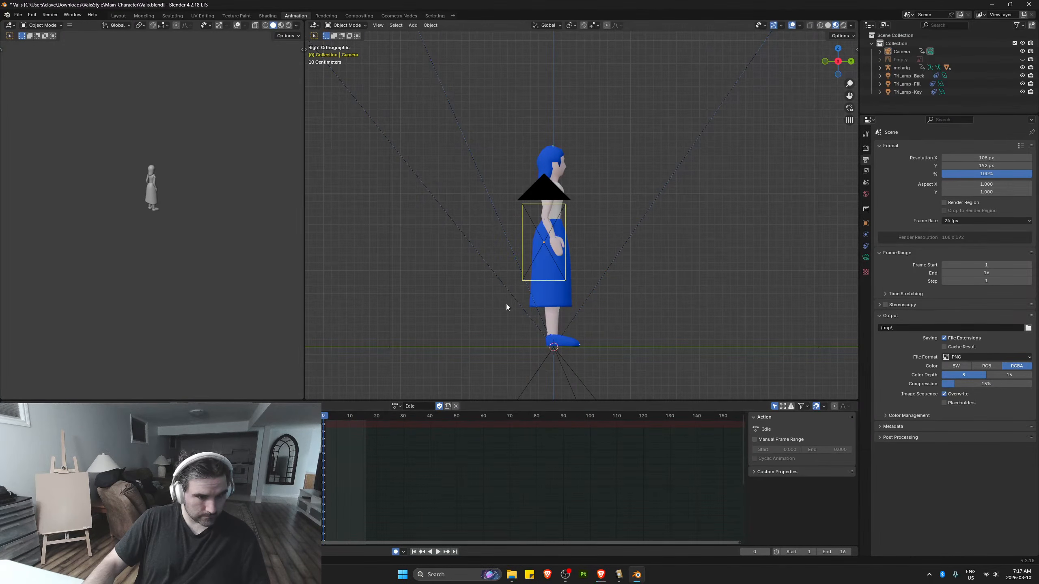
# Put the metarig armature into Pose Mode and select all its bones
pyautogui.click(353, 25)
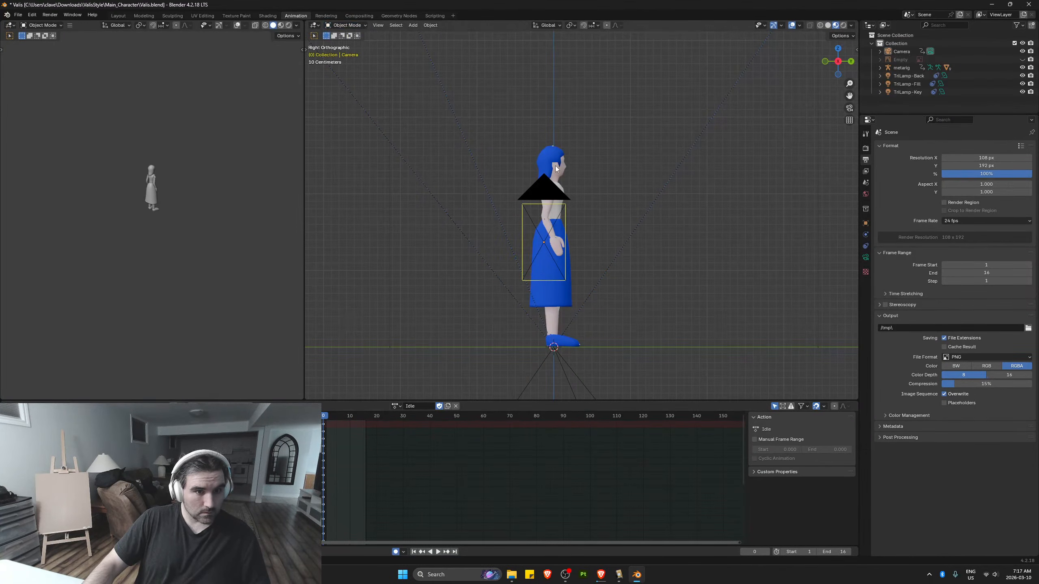
pyautogui.click(902, 67)
pyautogui.click(349, 26)
pyautogui.click(347, 58)
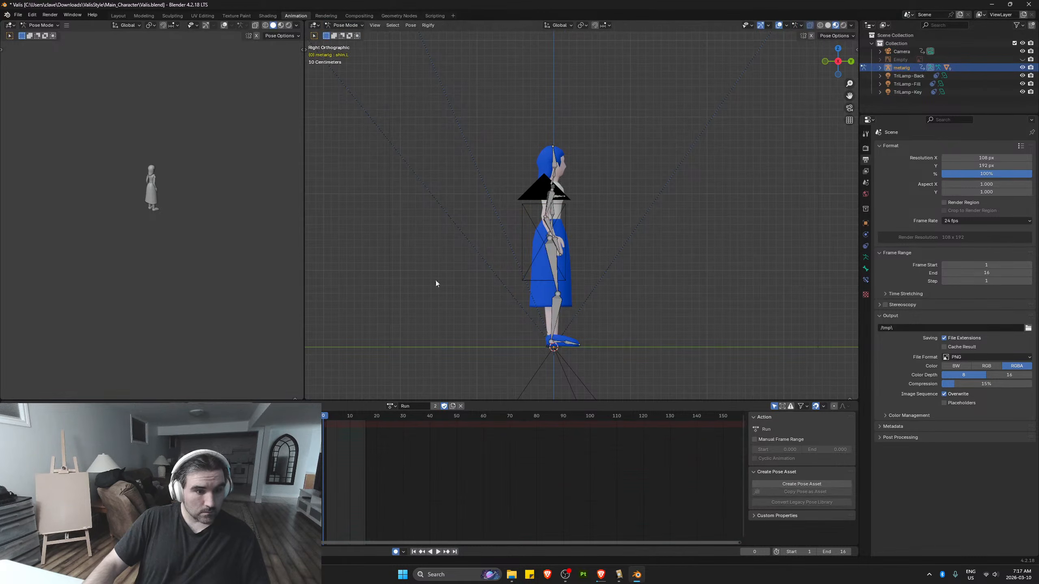
pyautogui.press('space')
pyautogui.press('Escape')
pyautogui.press('a')
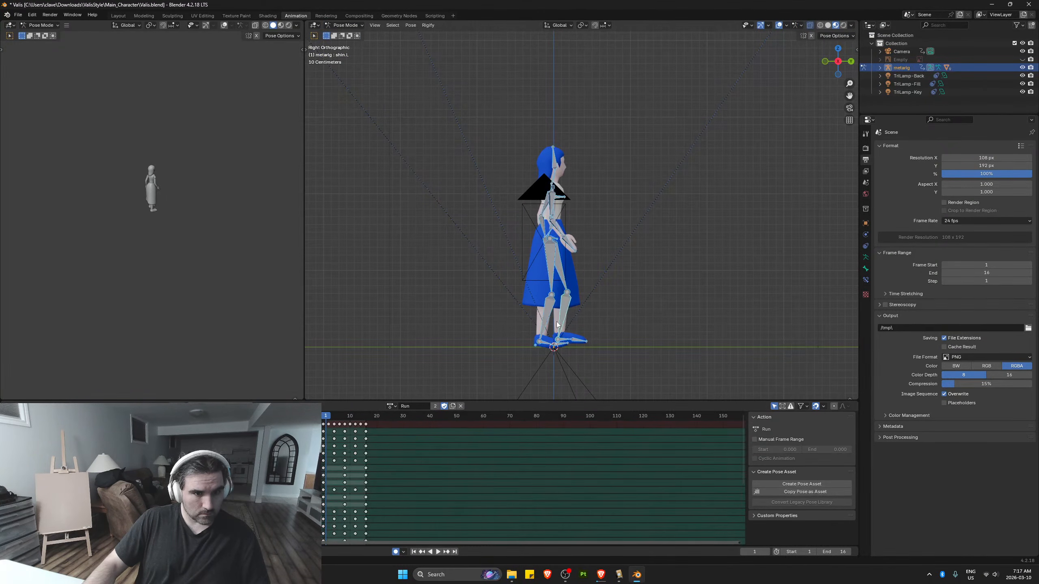
# Assign the Idle action to the metarig, preview it and return to frame 0
pyautogui.click(390, 406)
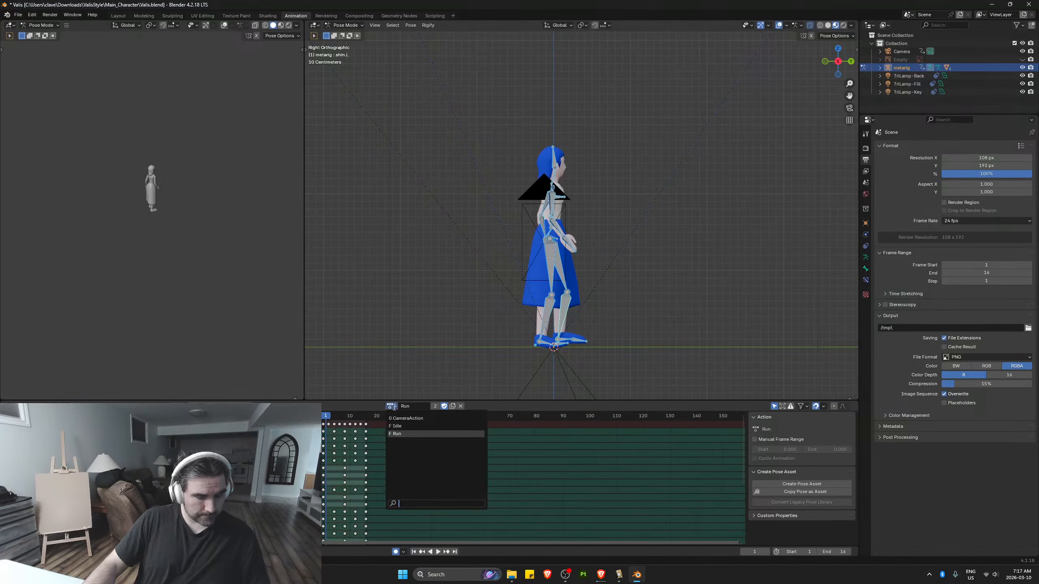
pyautogui.click(409, 427)
pyautogui.press('space')
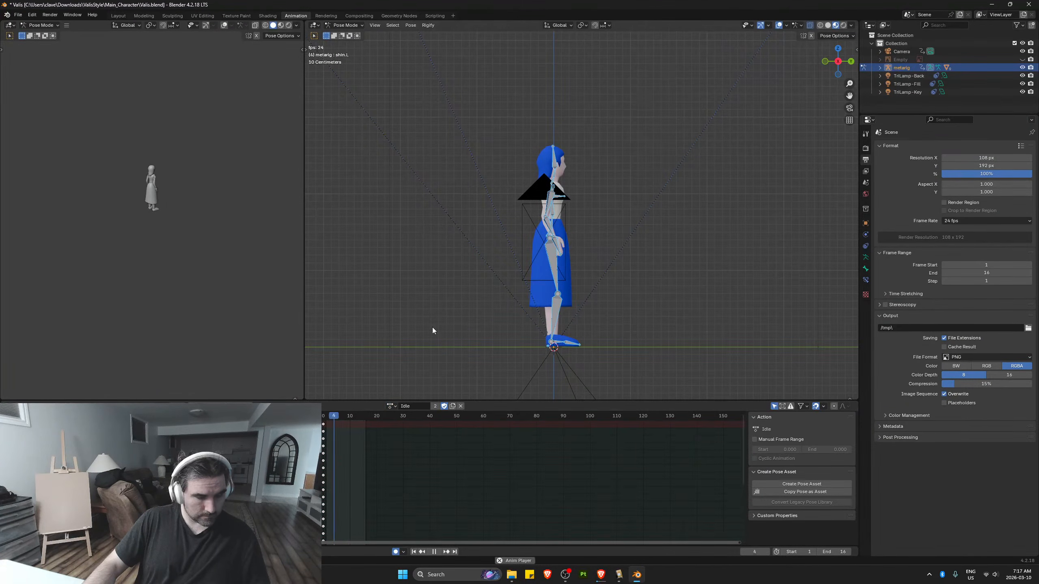
pyautogui.press('space')
pyautogui.click(323, 417)
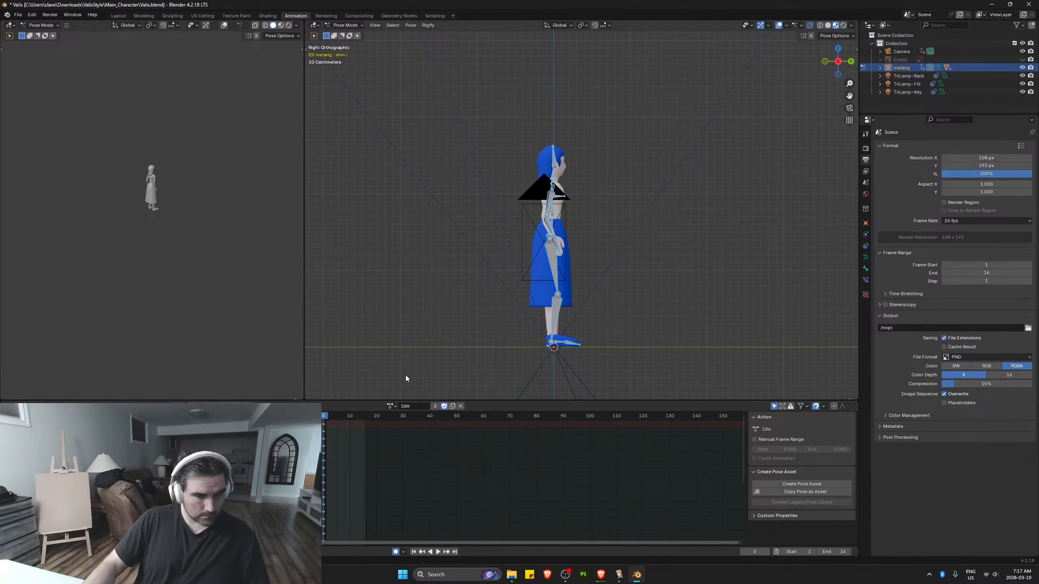
# Preview the Idle animation from the character's front and return to frame 0
pyautogui.scroll(4, 510, 329)
pyautogui.keyDown('shift'); pyautogui.moveTo(519, 333); pyautogui.dragTo(521, 272, button='middle'); pyautogui.keyUp('shift')
pyautogui.scroll(-3, 523, 272)
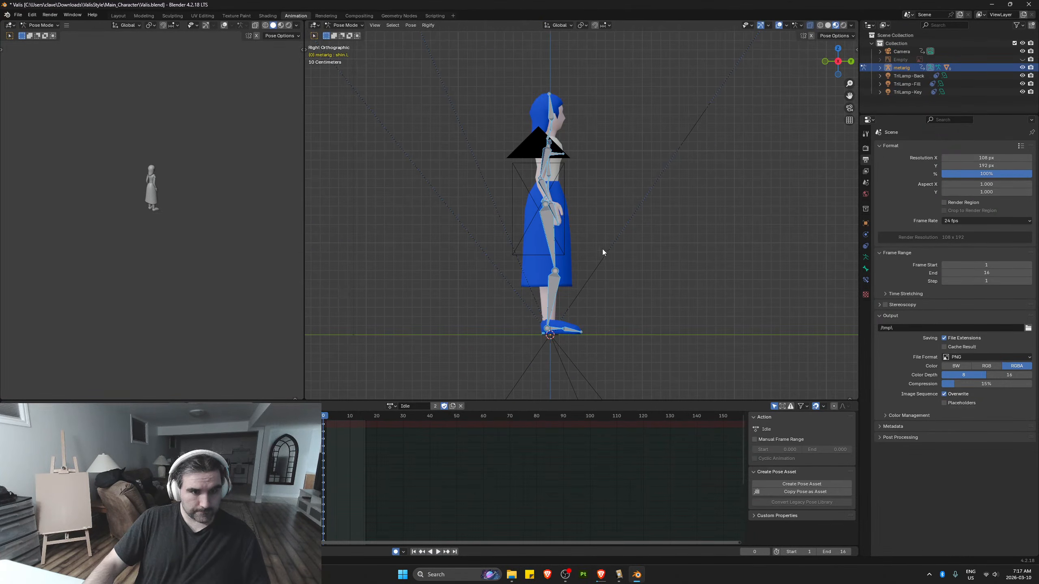
pyautogui.press('space')
pyautogui.moveTo(597, 239); pyautogui.dragTo(553, 224, button='middle')
pyautogui.press('space')
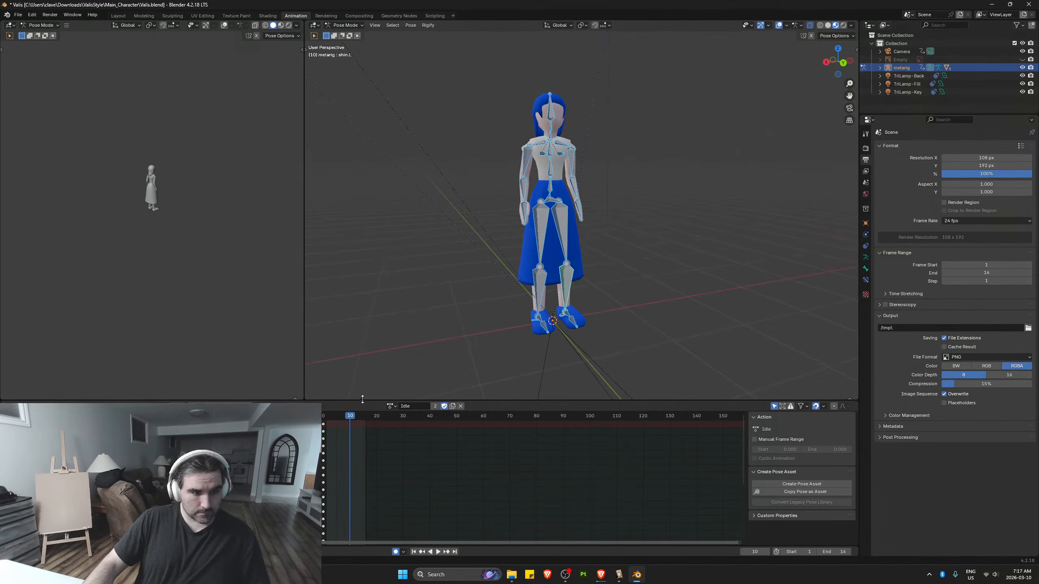
pyautogui.moveTo(332, 420); pyautogui.dragTo(323, 419)
# At frame 8, lower both shoulder bones about 0.037 m along the global Z axis
pyautogui.moveTo(548, 162); pyautogui.dragTo(519, 147, button='middle')
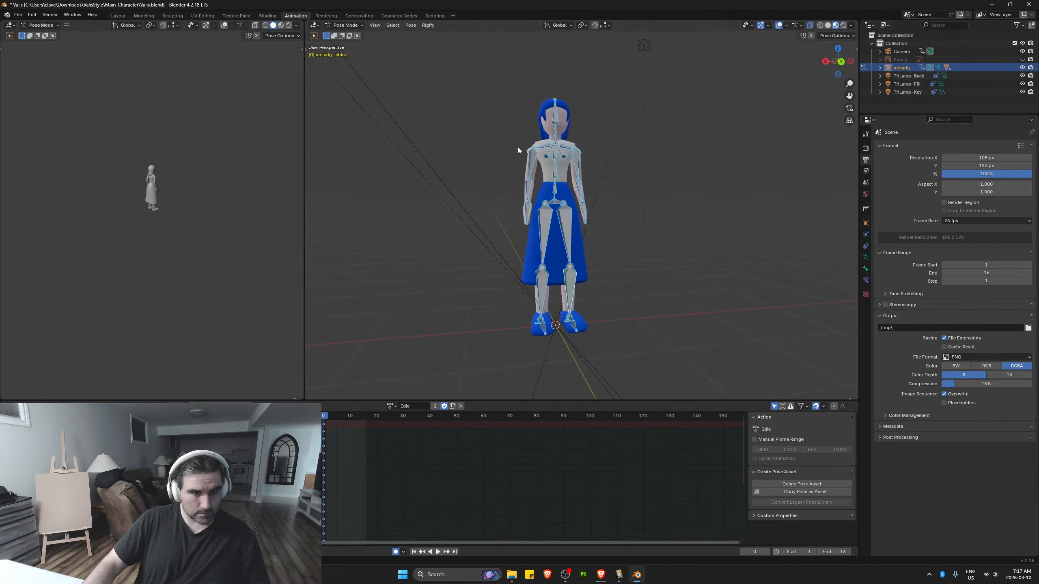
pyautogui.click(544, 146)
pyautogui.keyDown('shift'); pyautogui.click(568, 150); pyautogui.keyUp('shift')
pyautogui.press('space')
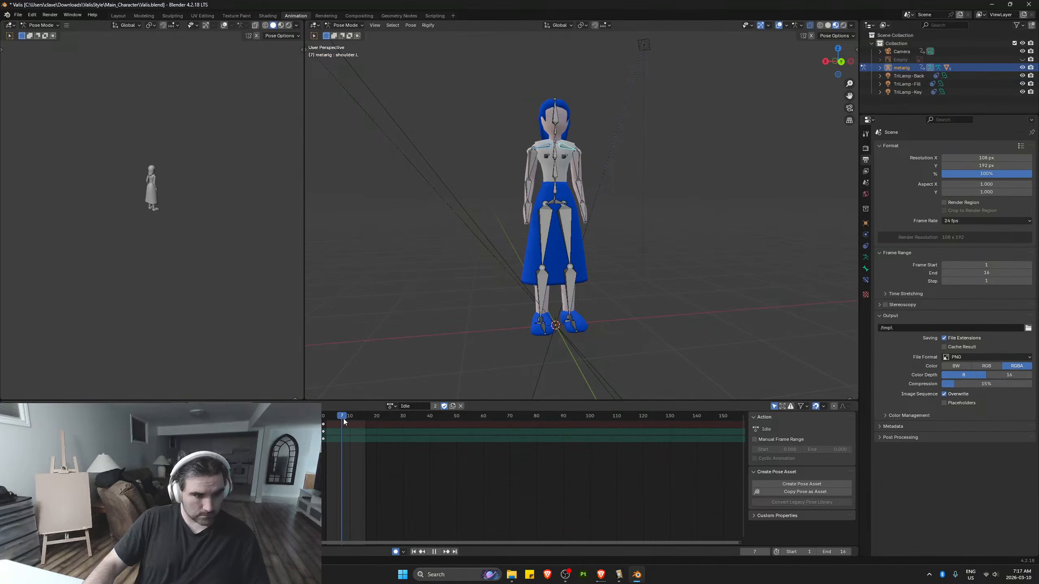
pyautogui.moveTo(341, 419)
pyautogui.mouseDown()
pyautogui.moveTo(366, 420)
pyautogui.moveTo(345, 421)
pyautogui.mouseUp()
pyautogui.press('space')
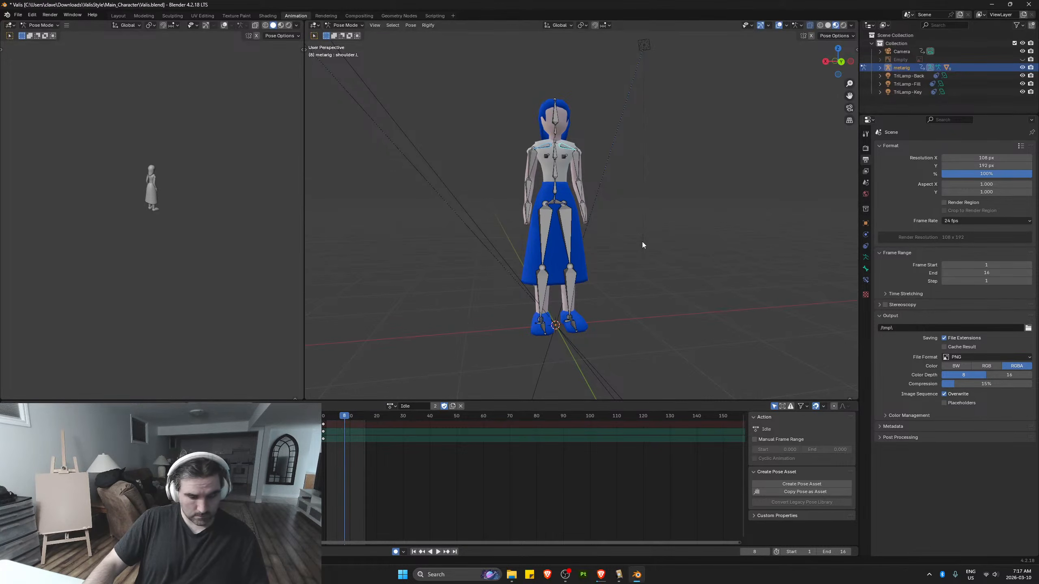
pyautogui.press('g')
pyautogui.press('z')
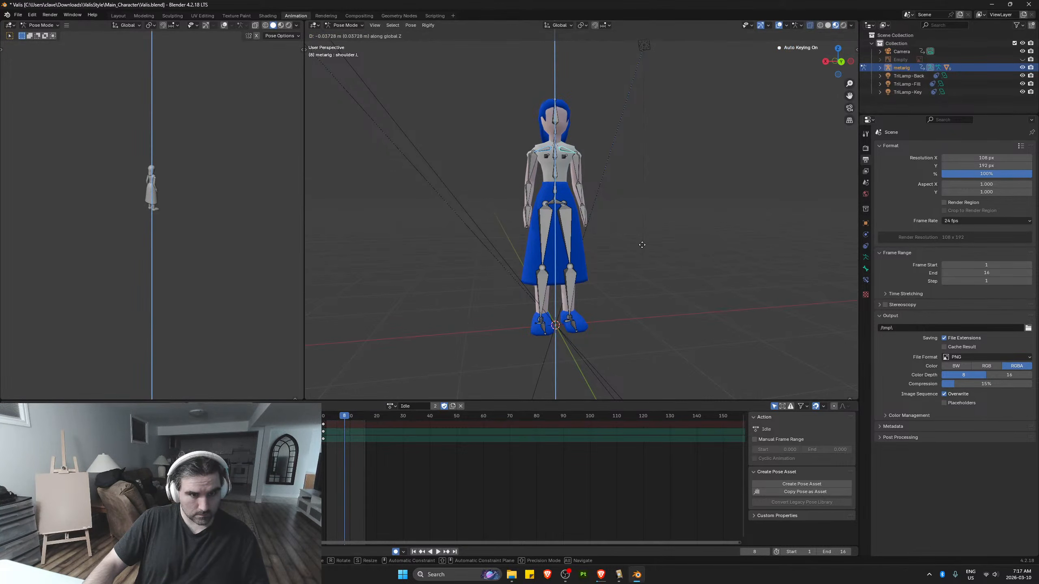
pyautogui.click(642, 245)
# Lower the neck bone spine.004 slightly along the global Z axis at frame 8
pyautogui.moveTo(641, 236); pyautogui.dragTo(579, 154, button='middle')
pyautogui.click(543, 139)
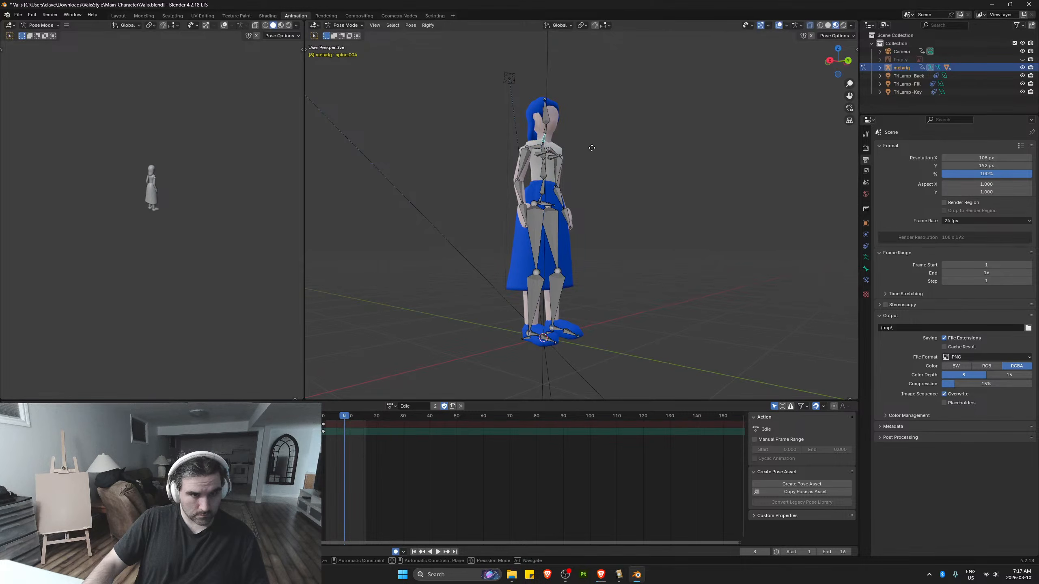
pyautogui.press('g')
pyautogui.press('z')
pyautogui.click(592, 150)
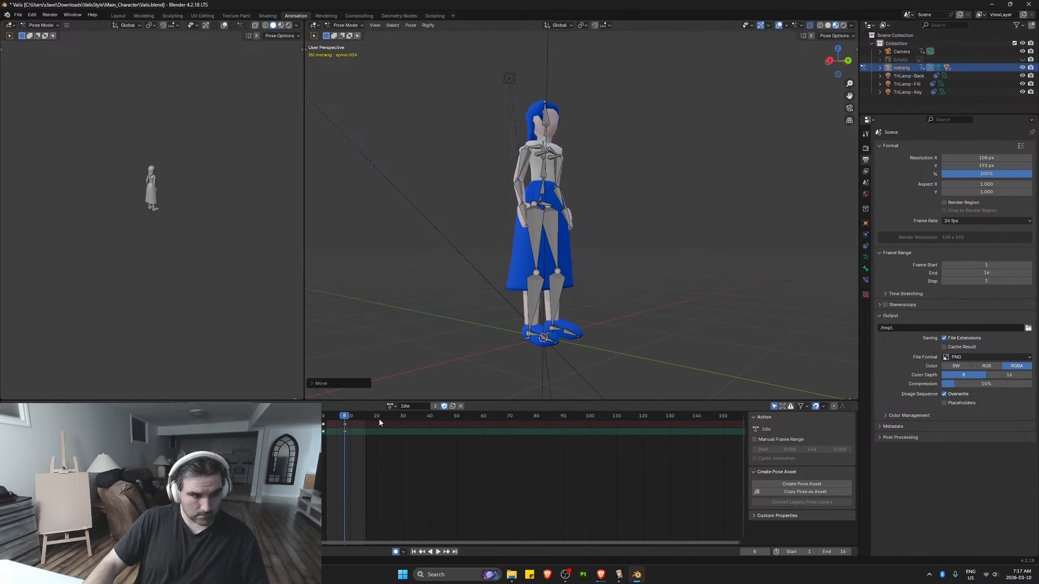
# Preview the shoulder and neck movement from the character's side and return to frame 0
pyautogui.moveTo(645, 284); pyautogui.dragTo(682, 290, button='middle')
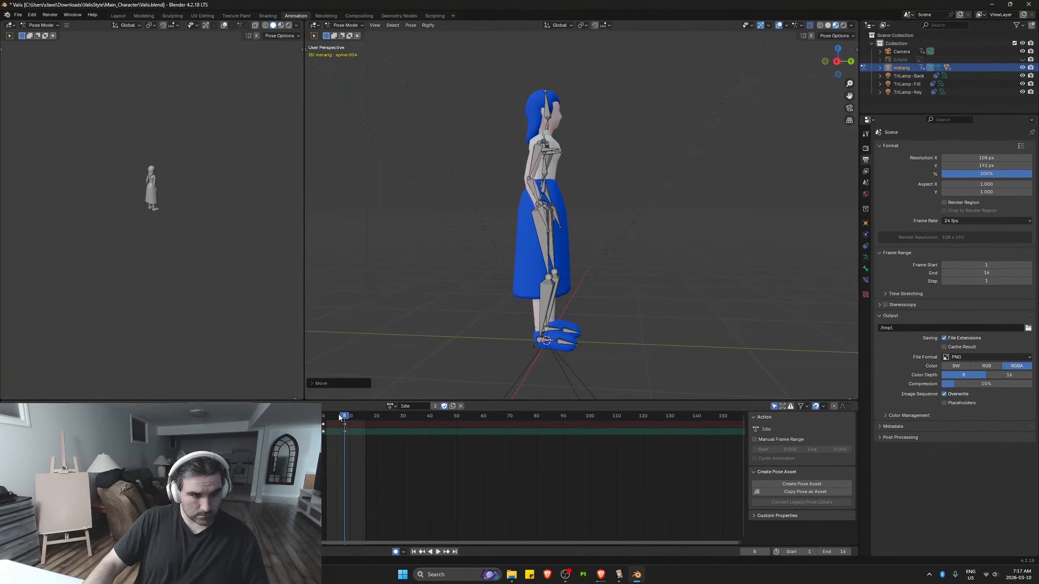
pyautogui.press('space')
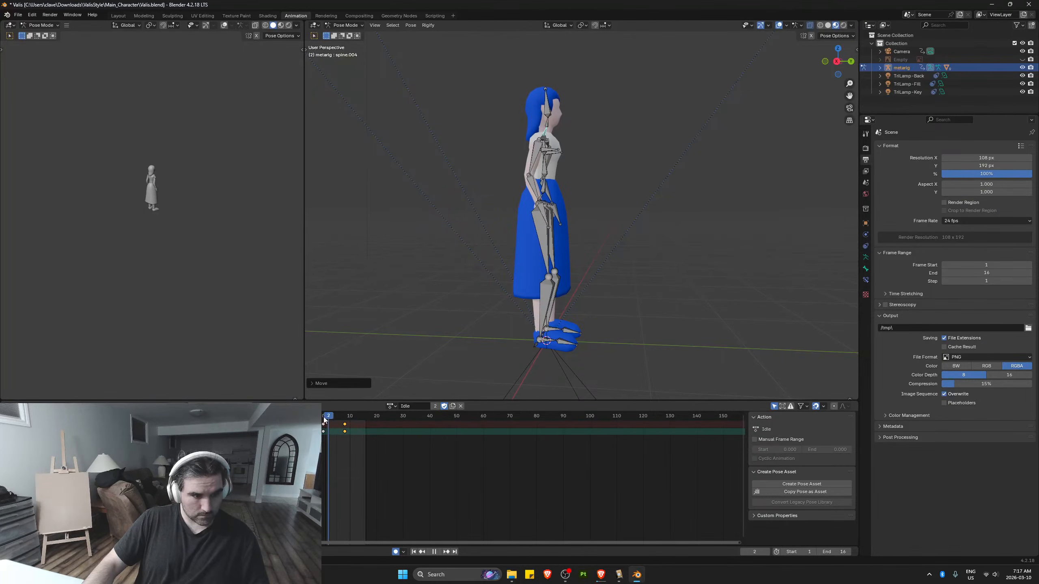
pyautogui.press('space')
pyautogui.click(324, 417)
# Copy the frame 0 keyframes of all bones to frame 16 so the Idle action loops
pyautogui.press('a')
pyautogui.click(329, 427)
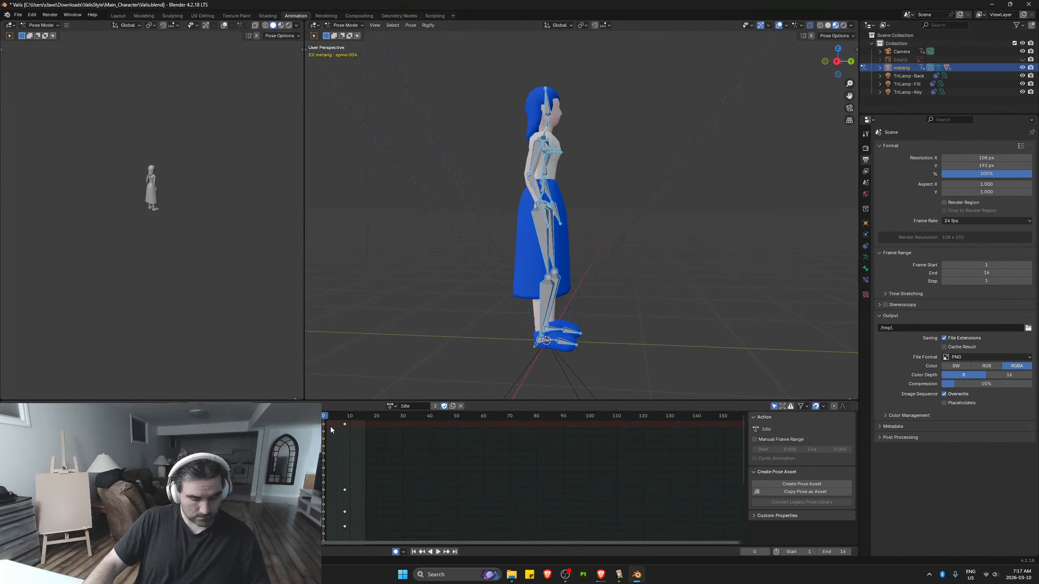
pyautogui.press('space')
pyautogui.hotkey('ctrl', 'v')
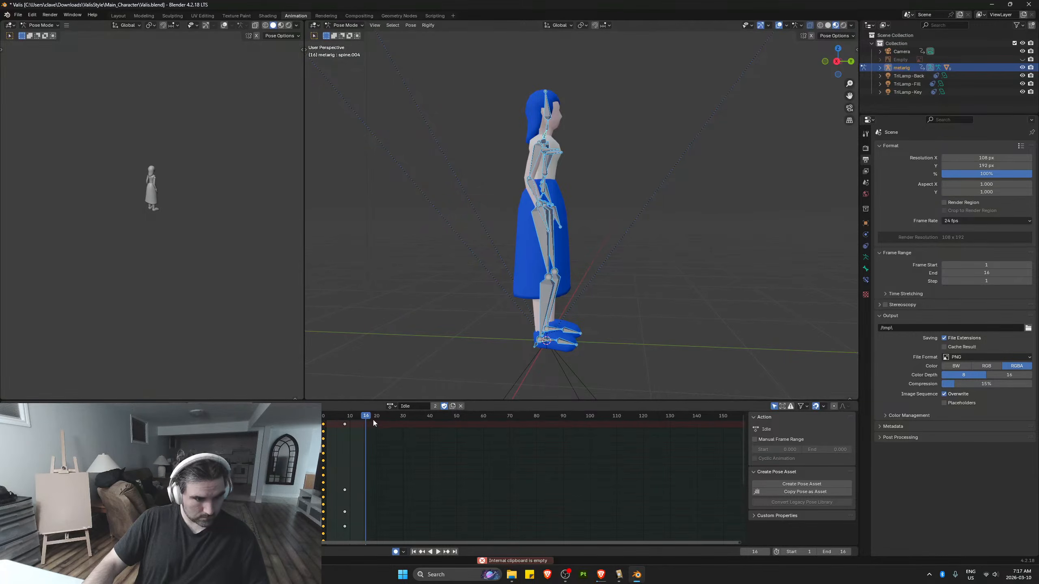
pyautogui.press('i')
# Play the looping Idle animation in the right side view and stop it
pyautogui.press('space')
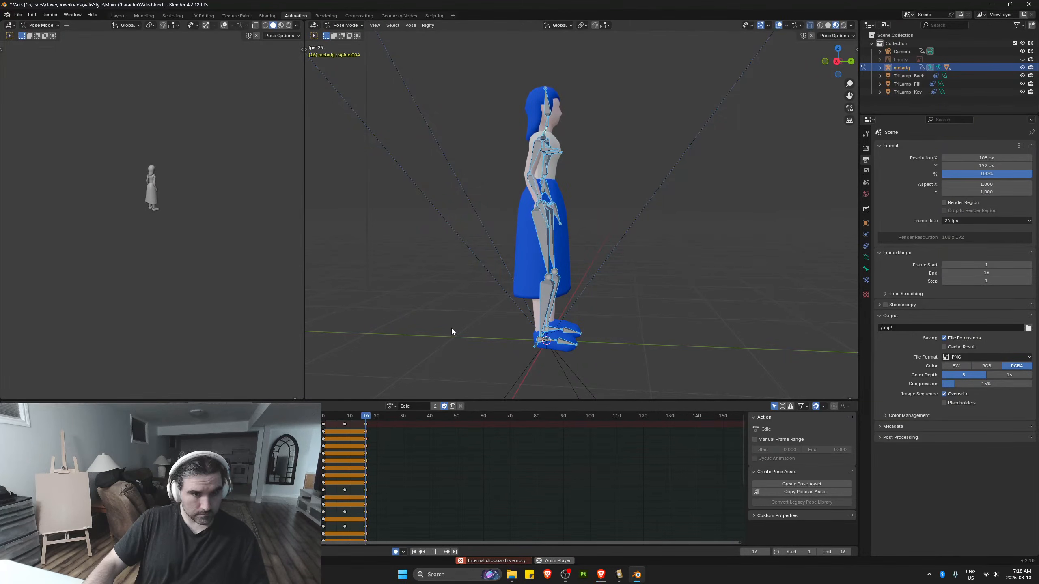
pyautogui.press('KP_3')
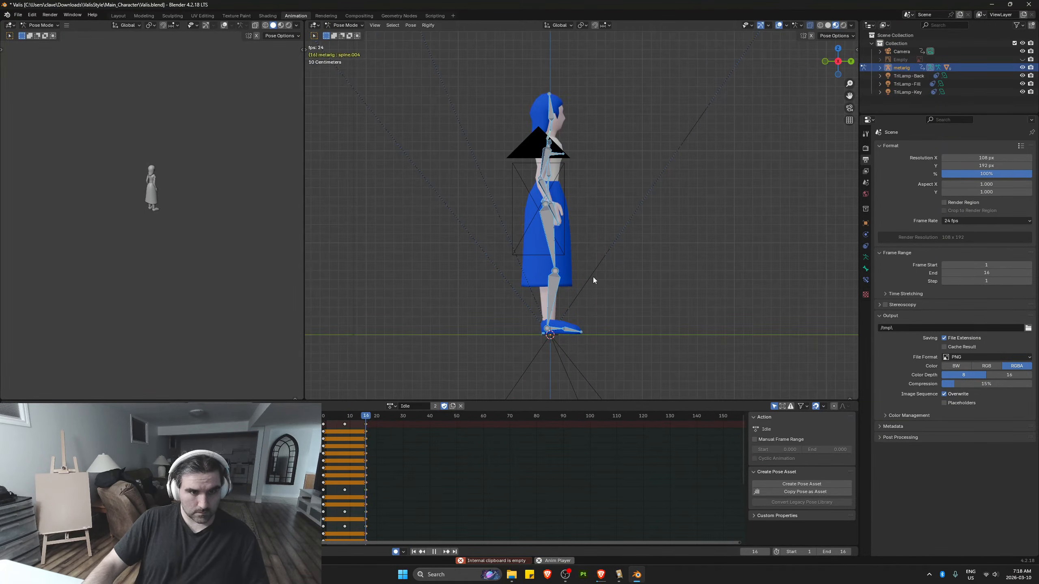
pyautogui.press('space')
# At frame 8, rotate both thigh bones slightly about the global X axis
pyautogui.moveTo(597, 252); pyautogui.dragTo(557, 253, button='middle')
pyautogui.click(551, 226)
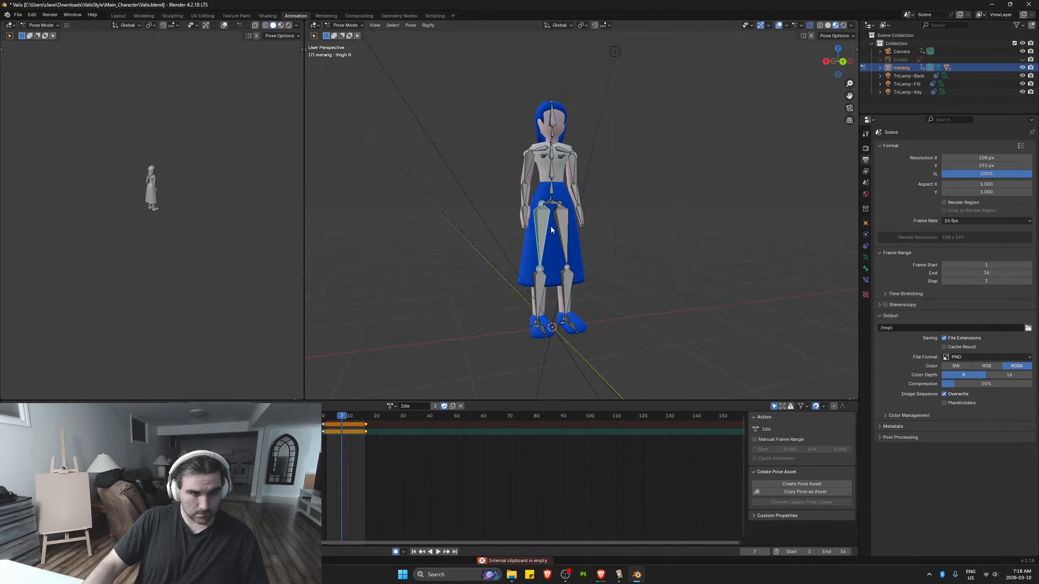
pyautogui.keyDown('shift'); pyautogui.click(569, 232); pyautogui.keyUp('shift')
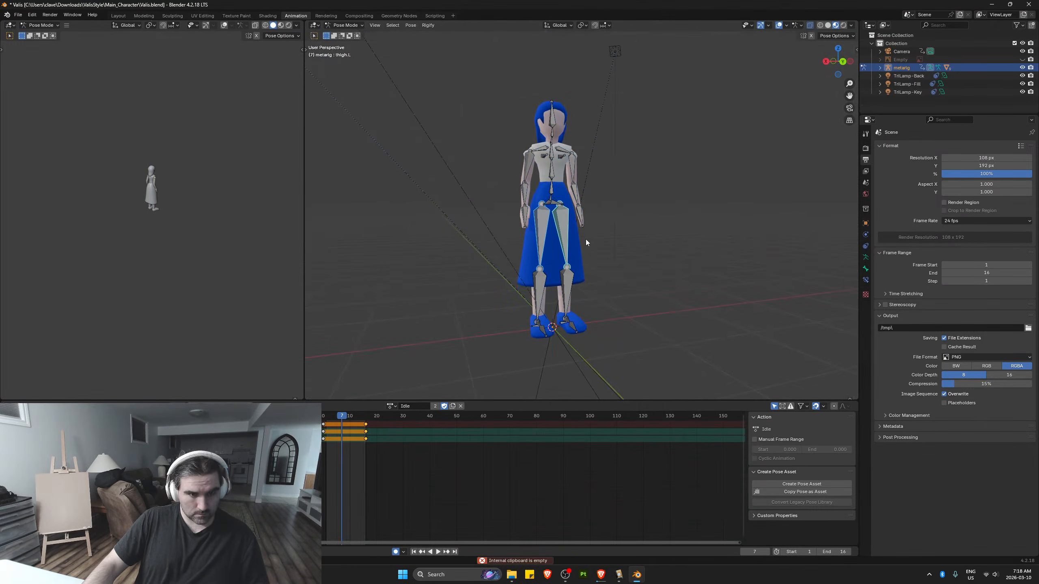
pyautogui.moveTo(586, 239); pyautogui.dragTo(655, 238, button='middle')
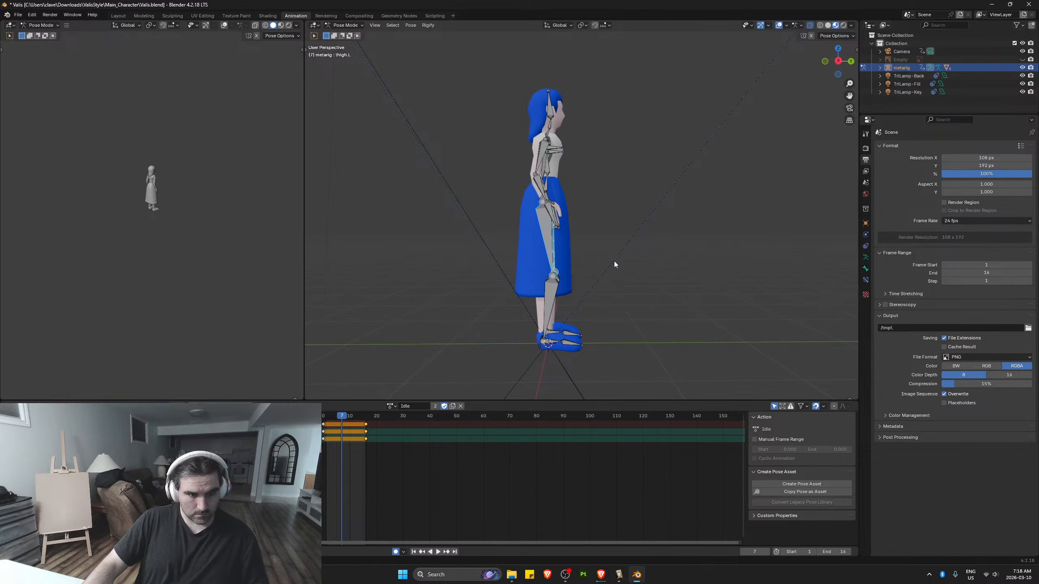
pyautogui.press('r')
pyautogui.press('z')
pyautogui.press('x')
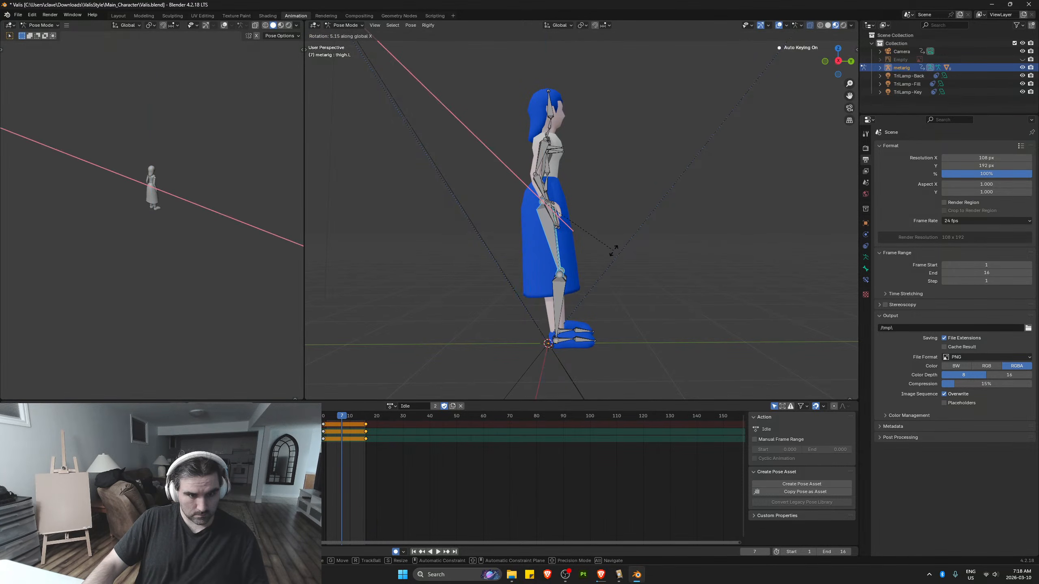
pyautogui.press('Escape')
pyautogui.press('Right')
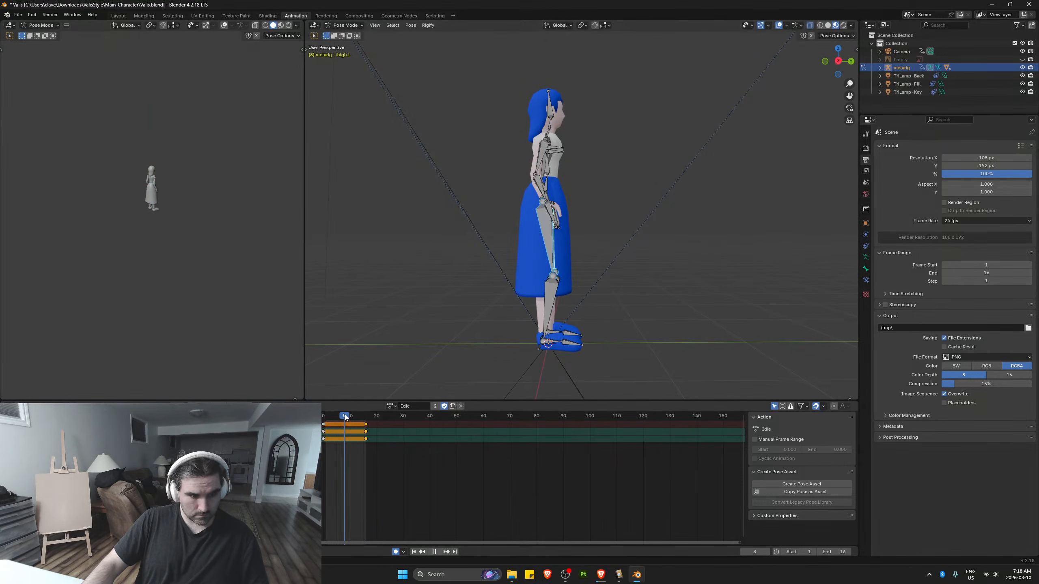
pyautogui.press('r')
pyautogui.press('x')
pyautogui.click(642, 292)
# Rotate both shin bones about -1.07° around the global X axis at frame 8
pyautogui.click(557, 298)
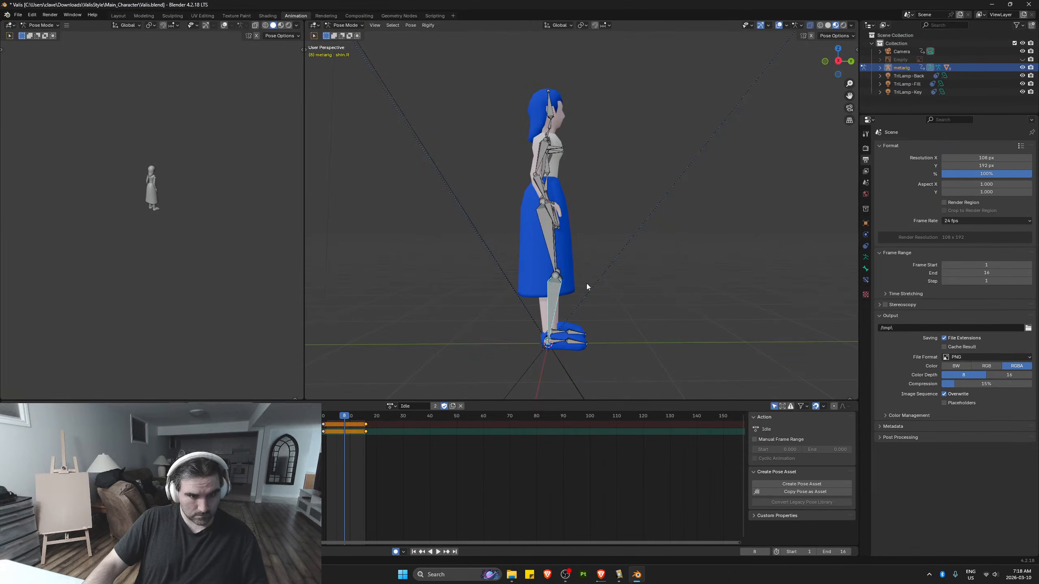
pyautogui.moveTo(586, 284); pyautogui.dragTo(565, 285, button='middle')
pyautogui.keyDown('shift'); pyautogui.click(564, 285); pyautogui.keyUp('shift')
pyautogui.press('KP_3')
pyautogui.press('r')
pyautogui.press('x')
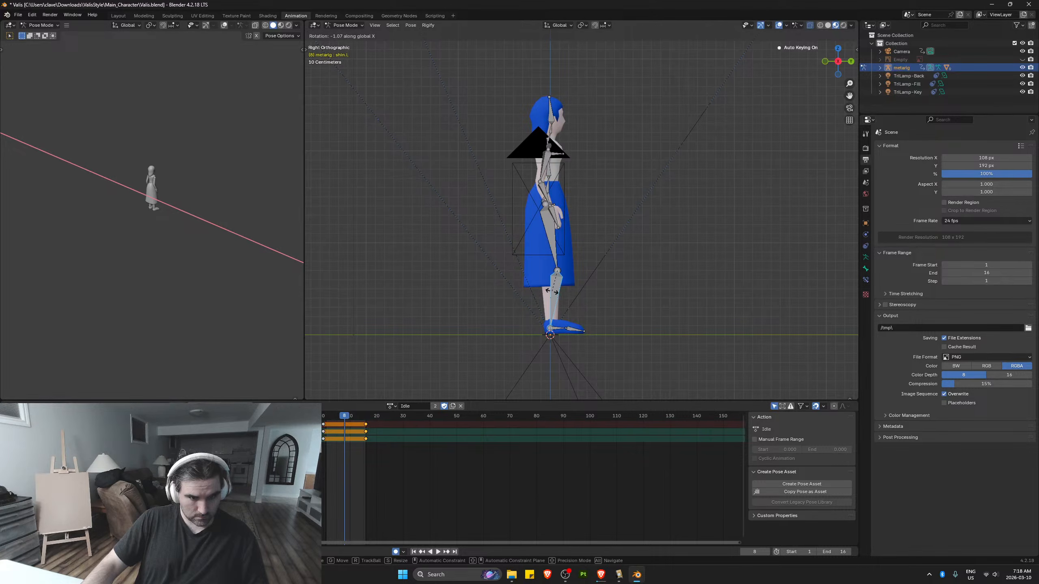
pyautogui.click(551, 292)
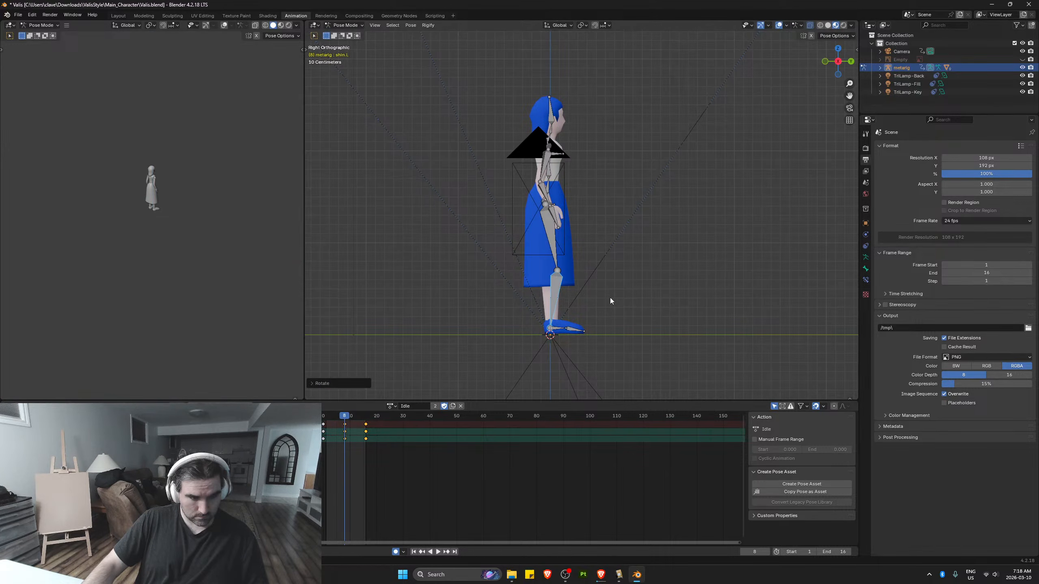
# Preview the leg movement briefly and undo the shin and thigh rotations
pyautogui.press('space')
pyautogui.press('space')
pyautogui.hotkey('ctrl', 'z')
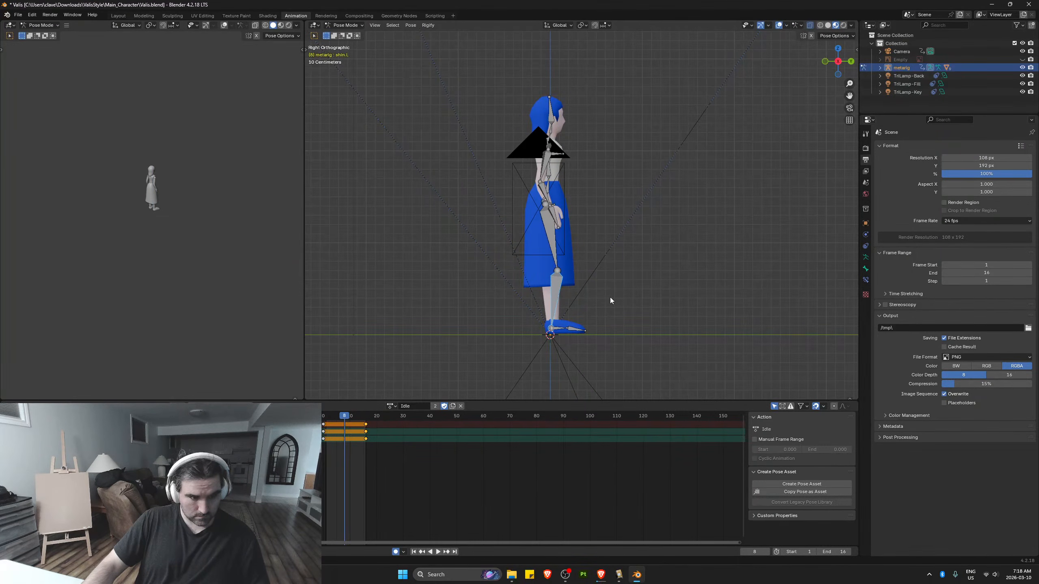
pyautogui.hotkey('ctrl', 'z')
pyautogui.hotkey('ctrl', 'z')
pyautogui.hotkey('ctrl', 'z')
pyautogui.hotkey('ctrl', 'z')
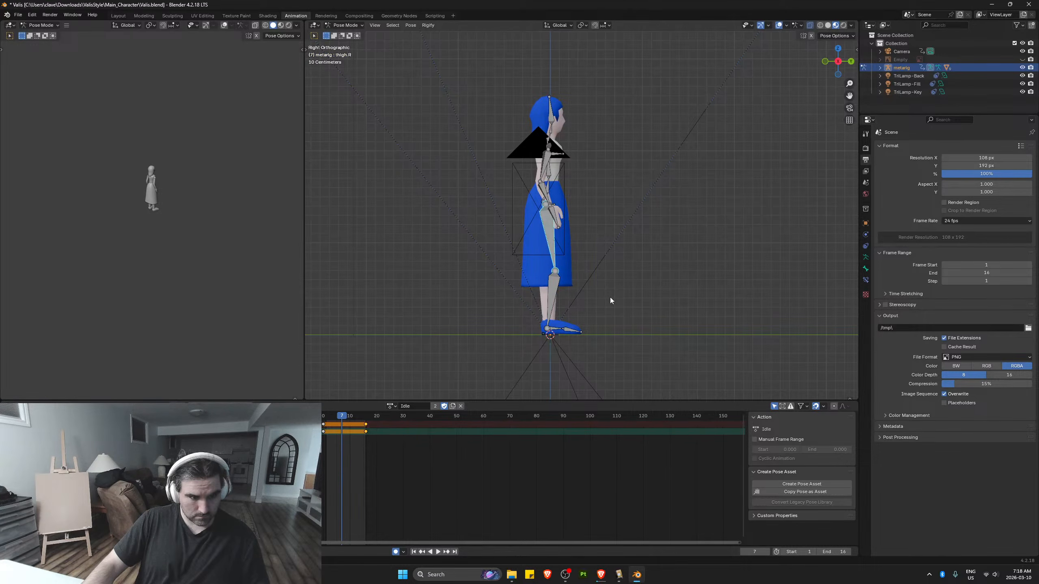
# Play the Idle animation without the leg rotations, turning from the side view toward the character's front
pyautogui.press('space')
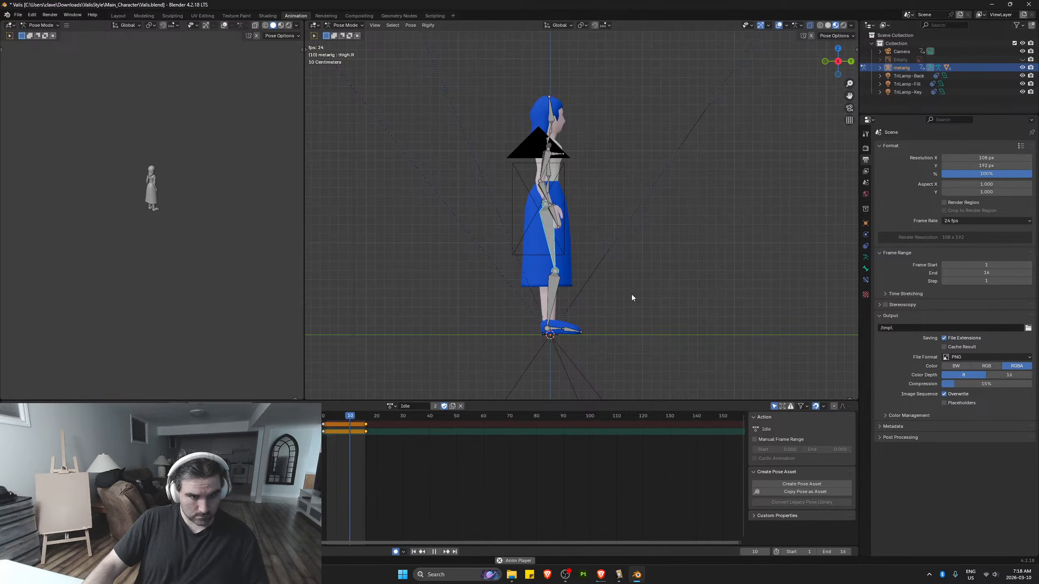
pyautogui.moveTo(632, 294); pyautogui.dragTo(550, 200, button='middle')
pyautogui.press('space')
pyautogui.click(550, 203)
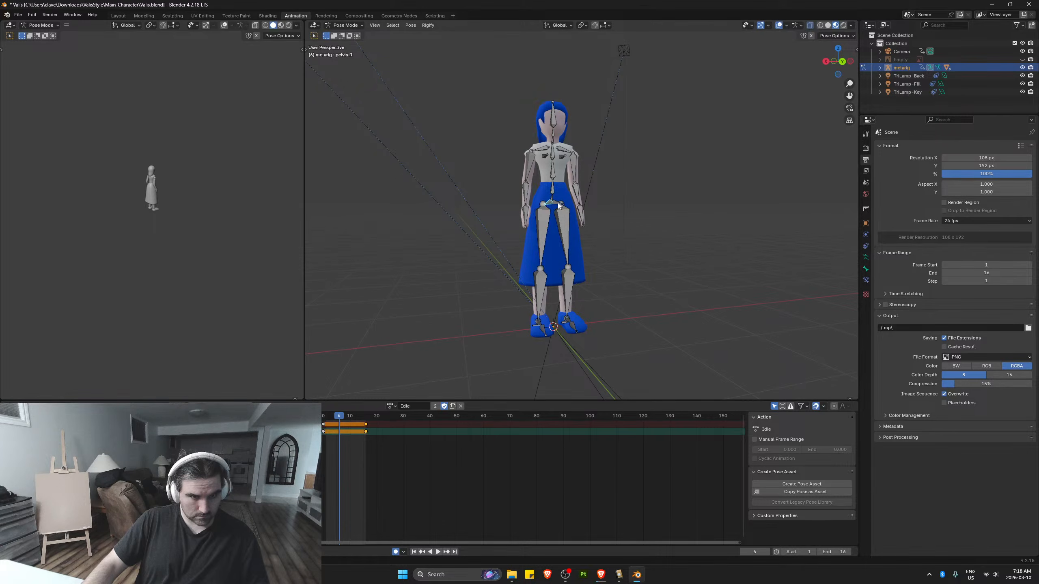
pyautogui.keyDown('shift'); pyautogui.click(557, 204); pyautogui.keyUp('shift')
pyautogui.press('g')
pyautogui.press('z')
pyautogui.rightClick(542, 204)
pyautogui.click(543, 218)
pyautogui.keyDown('shift'); pyautogui.click(570, 226); pyautogui.keyUp('shift')
pyautogui.press('g')
pyautogui.press('z')
pyautogui.rightClick(584, 233)
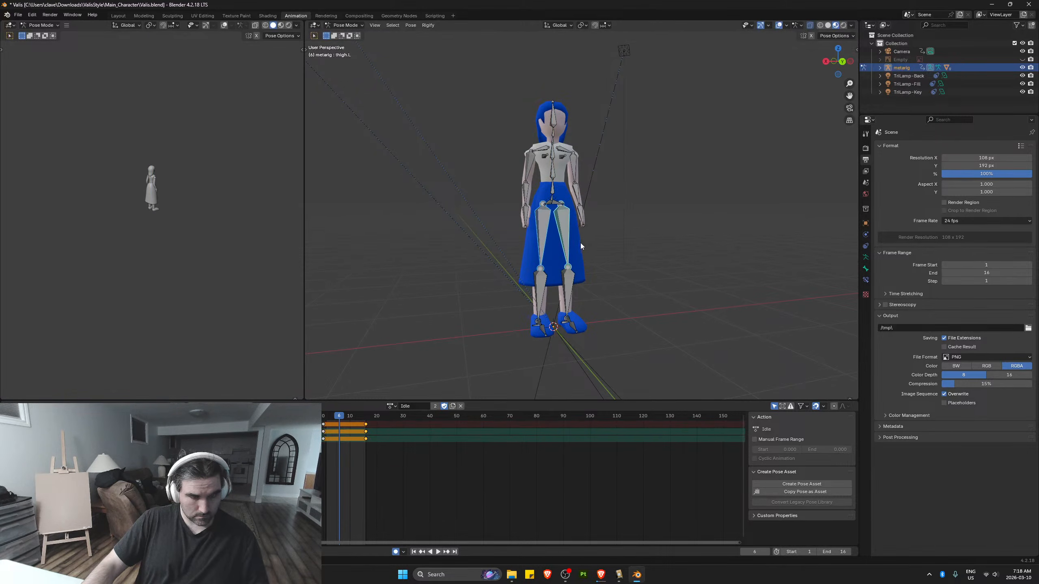
pyautogui.moveTo(580, 243)
pyautogui.mouseDown(button='middle')
pyautogui.moveTo(657, 231)
pyautogui.moveTo(581, 233)
pyautogui.mouseUp(button='middle')
pyautogui.click(546, 202)
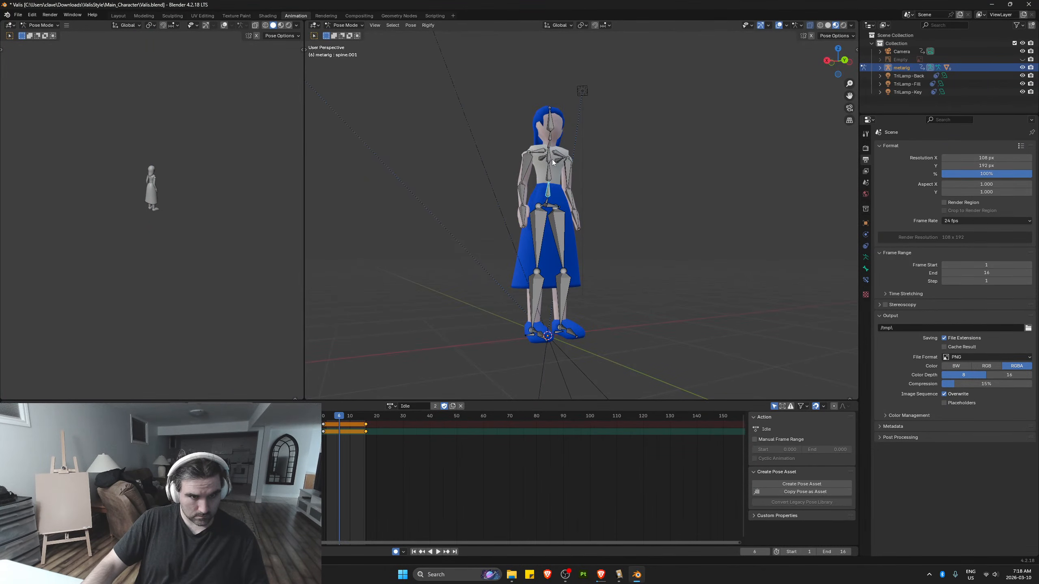
pyautogui.press('r')
pyautogui.press('z')
pyautogui.rightClick(540, 158)
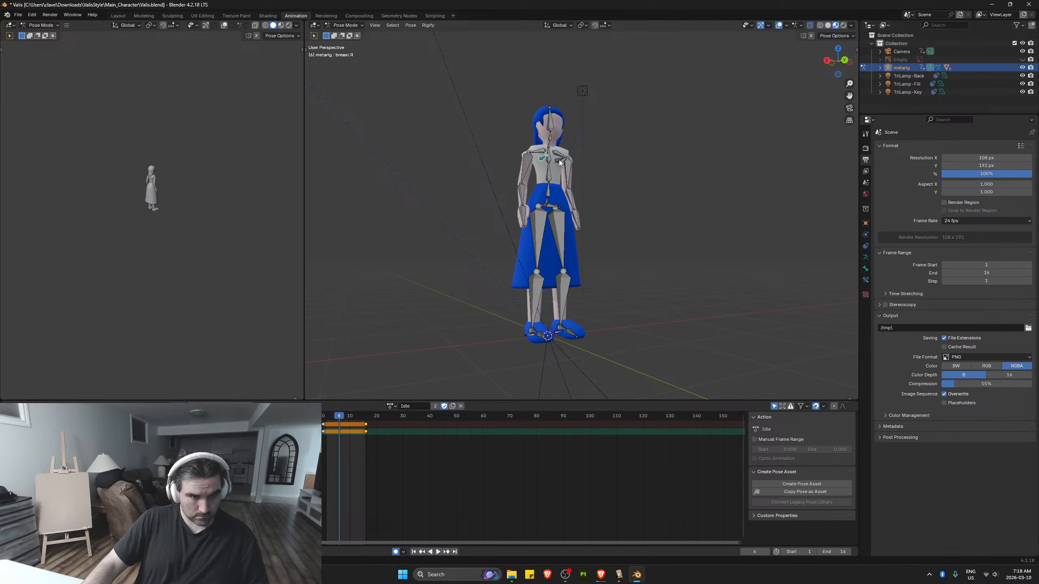
# At frame 8, lower both breast bones about 0.015 m along the global Z axis
pyautogui.keyDown('shift'); pyautogui.click(559, 162); pyautogui.keyUp('shift')
pyautogui.moveTo(344, 418); pyautogui.dragTo(344, 418)
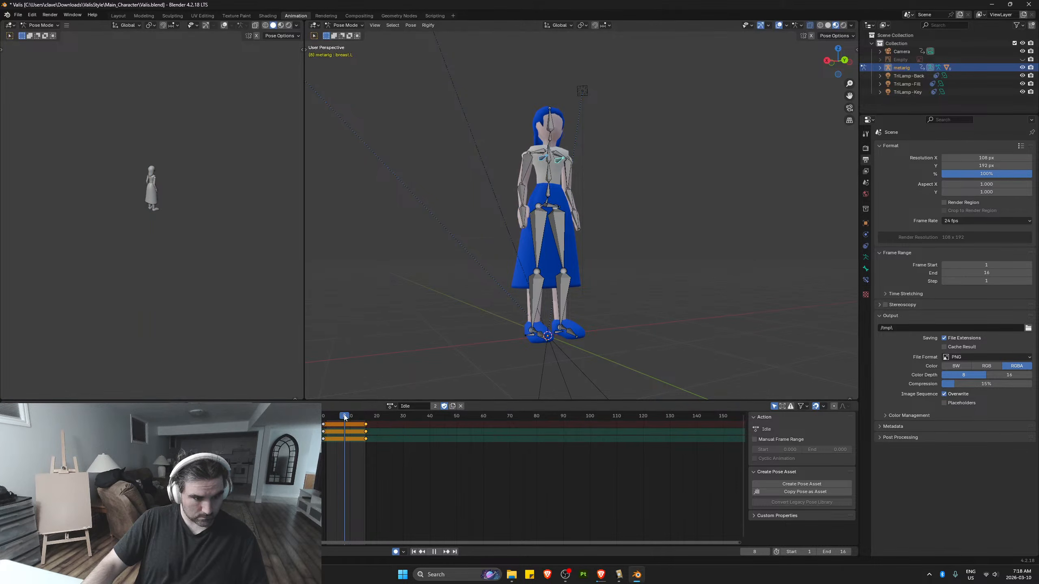
pyautogui.scroll(3, 599, 283)
pyautogui.scroll(-1, 602, 278)
pyautogui.press('g')
pyautogui.press('z')
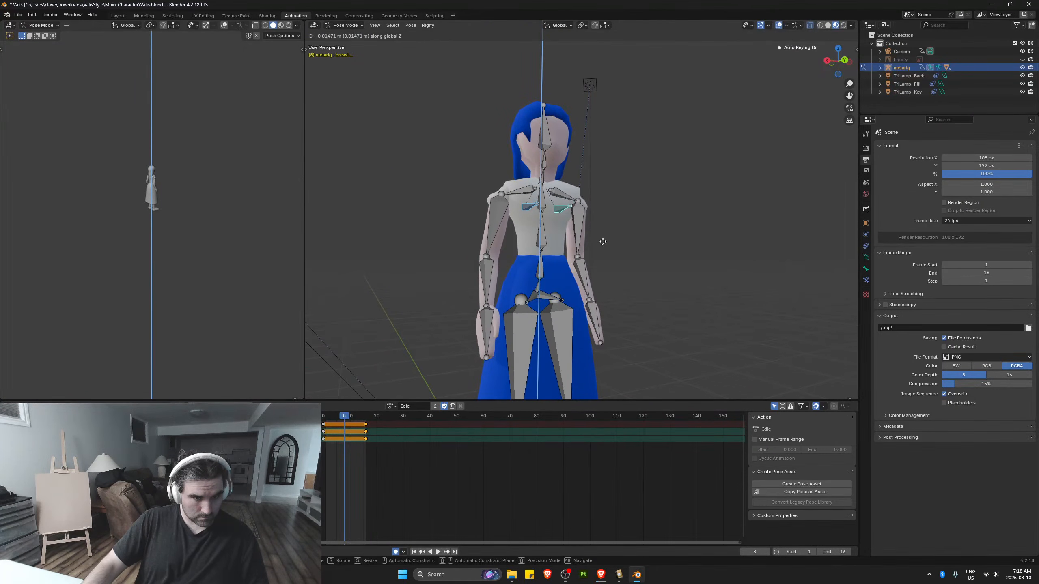
pyautogui.click(603, 242)
# Preview the chest movement from the front and the side, and save the Blender file
pyautogui.press('space')
pyautogui.scroll(-1, 591, 277)
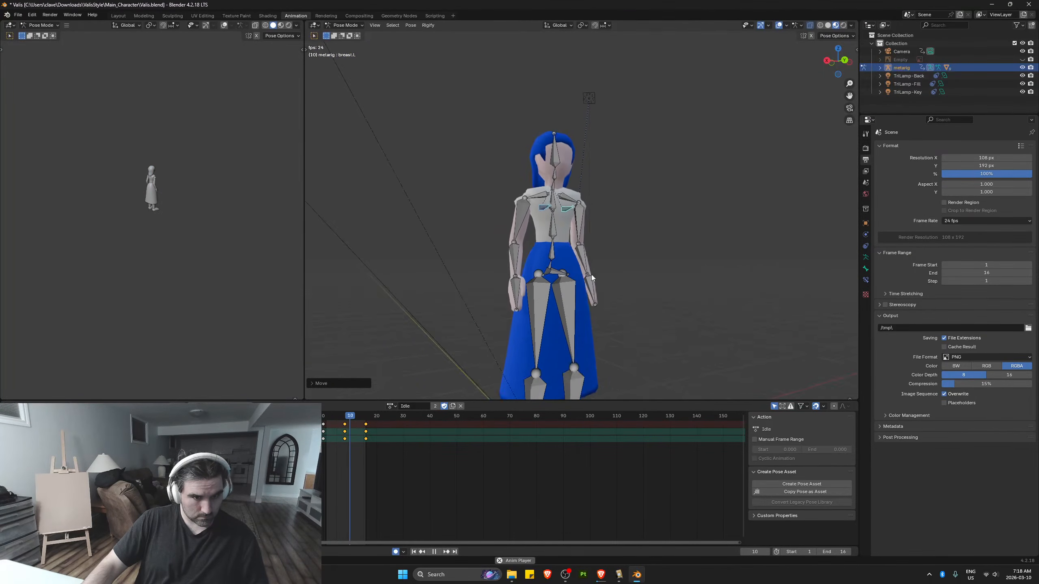
pyautogui.moveTo(592, 275); pyautogui.dragTo(631, 320, button='middle')
pyautogui.press('KP_3')
pyautogui.scroll(-1, 630, 286)
pyautogui.press('space')
pyautogui.scroll(-2, 623, 281)
pyautogui.scroll(1, 630, 294)
pyautogui.hotkey('ctrl', 's')
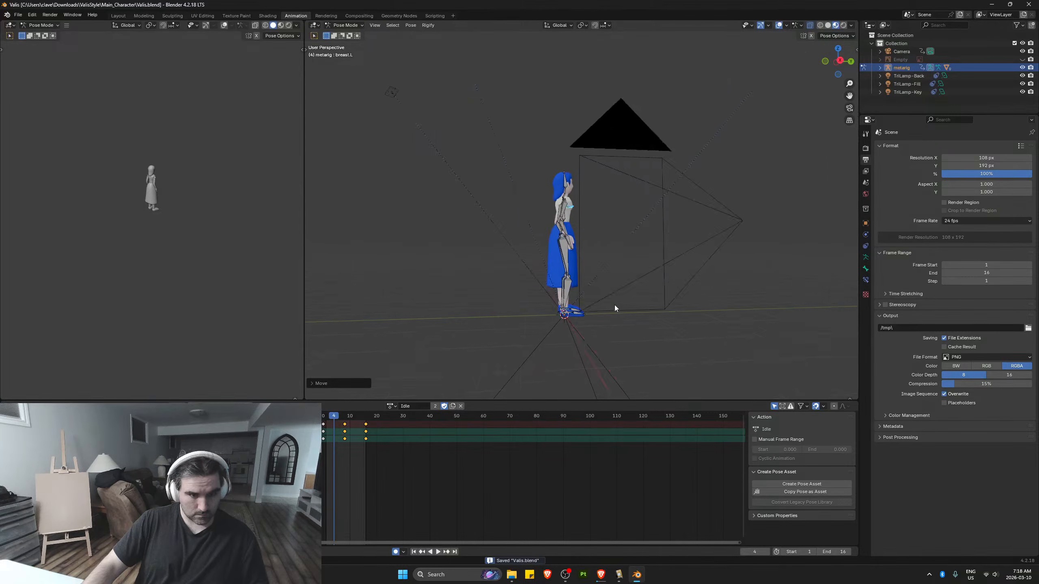
# Replay the Idle animation in a closer right side view, stop it and deselect the bones
pyautogui.scroll(2, 625, 268)
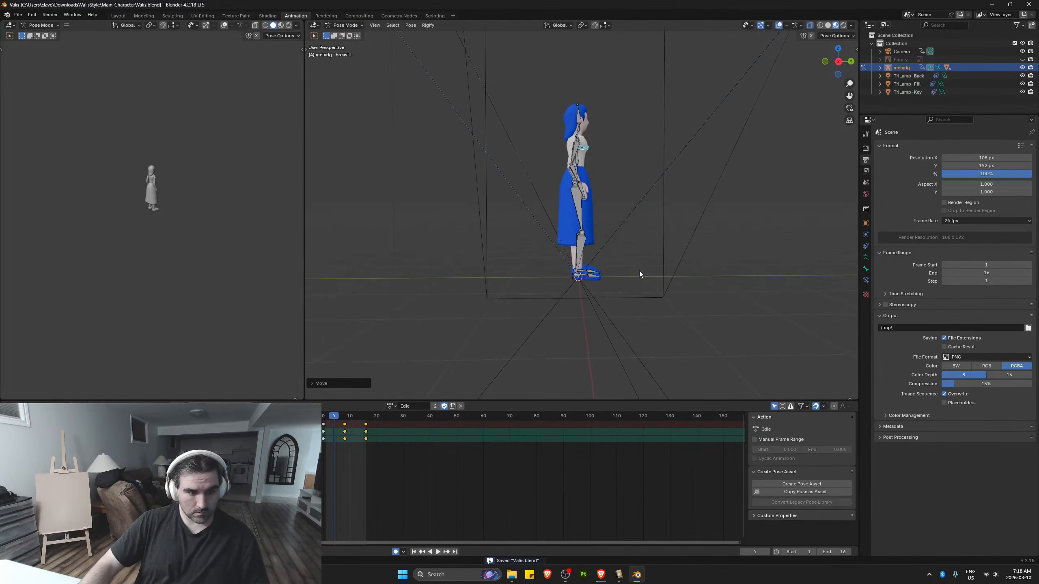
pyautogui.press('space')
pyautogui.press('KP_3')
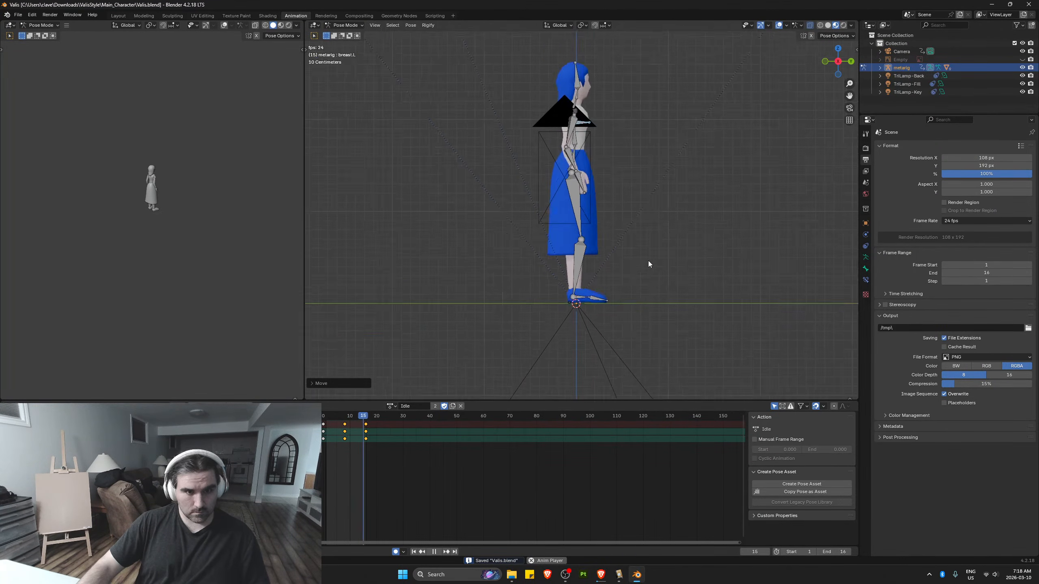
pyautogui.scroll(1, 638, 256)
pyautogui.press('space')
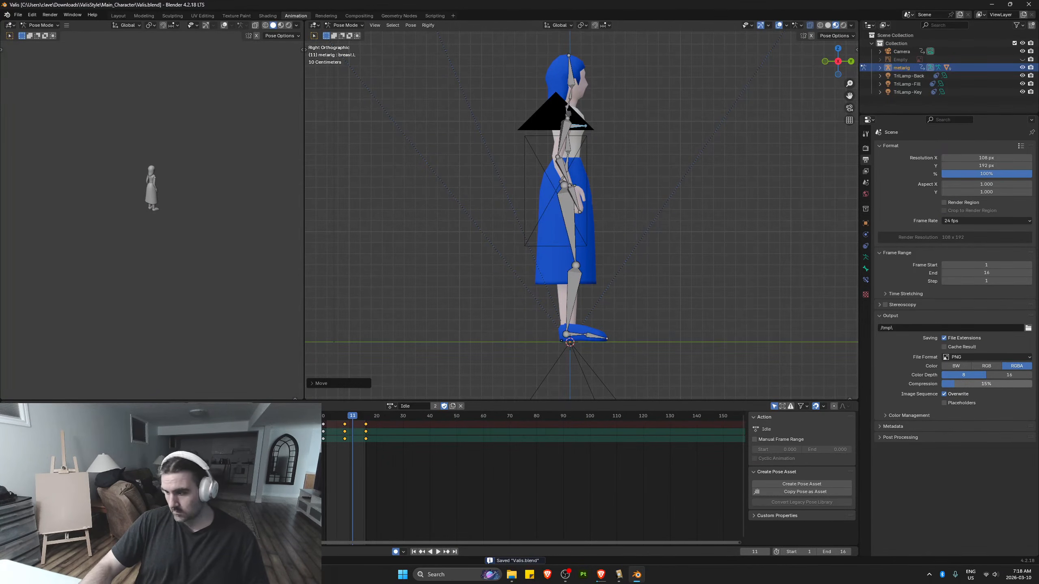
pyautogui.hotkey('alt', 'Tab')
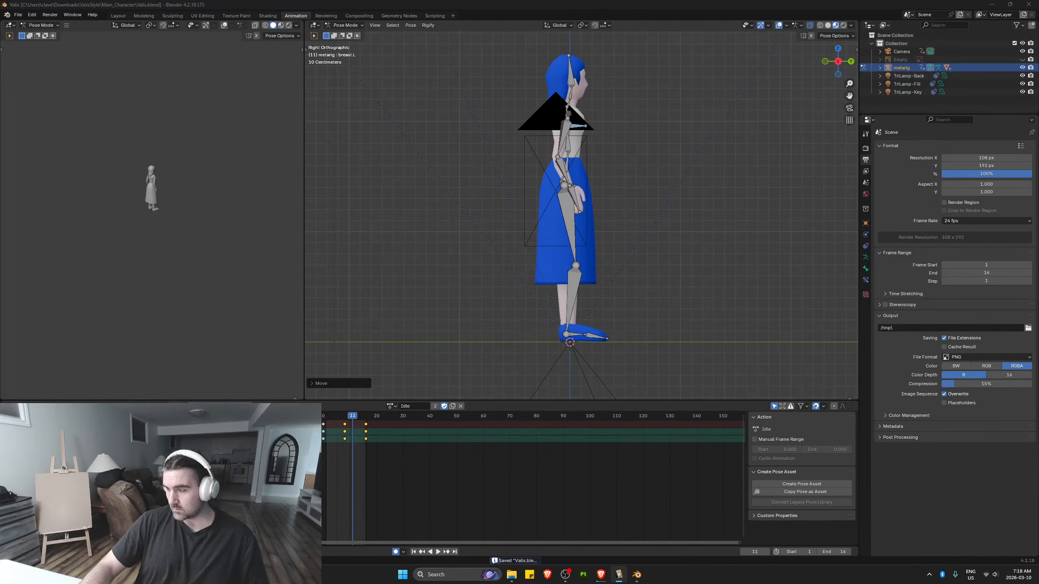
pyautogui.click(691, 279)
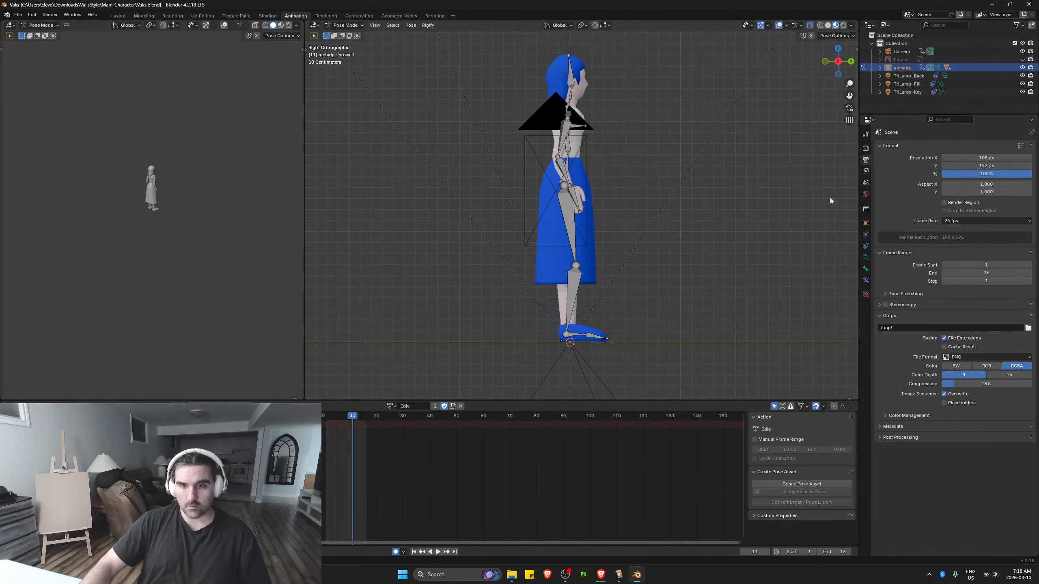
# Show the Empty holding the sprite-sheet reference and examine its rows of character poses
pyautogui.click(1023, 59)
pyautogui.click(1022, 60)
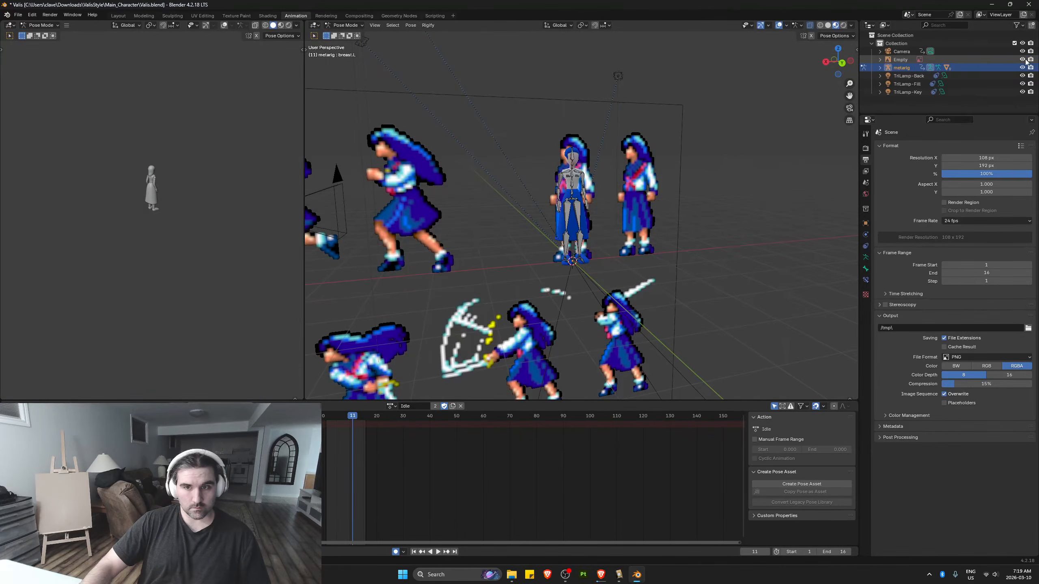
pyautogui.scroll(-5, 611, 245)
pyautogui.moveTo(611, 244); pyautogui.dragTo(634, 246, button='middle')
pyautogui.scroll(4, 609, 218)
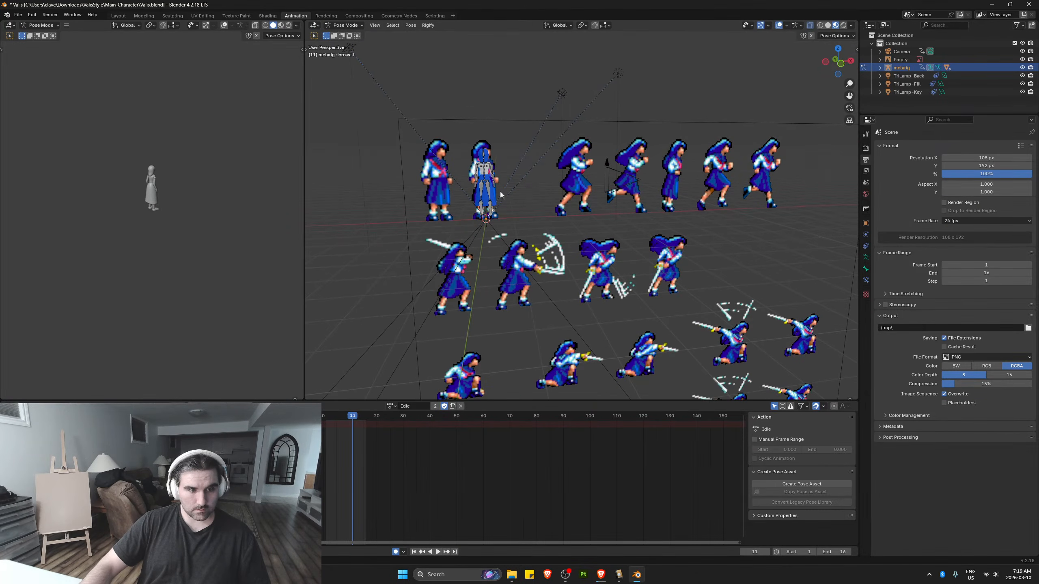
pyautogui.keyDown('shift'); pyautogui.moveTo(496, 233); pyautogui.dragTo(562, 146, button='middle'); pyautogui.keyUp('shift')
pyautogui.moveTo(640, 255); pyautogui.dragTo(621, 265, button='middle')
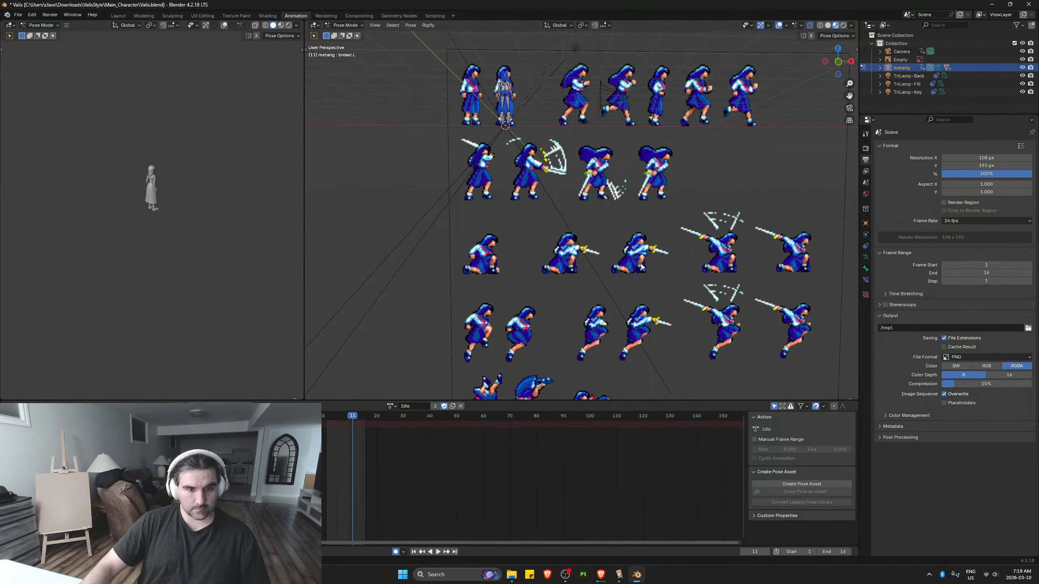
pyautogui.scroll(-2, 641, 265)
pyautogui.keyDown('shift'); pyautogui.moveTo(641, 265); pyautogui.dragTo(619, 271, button='middle'); pyautogui.keyUp('shift')
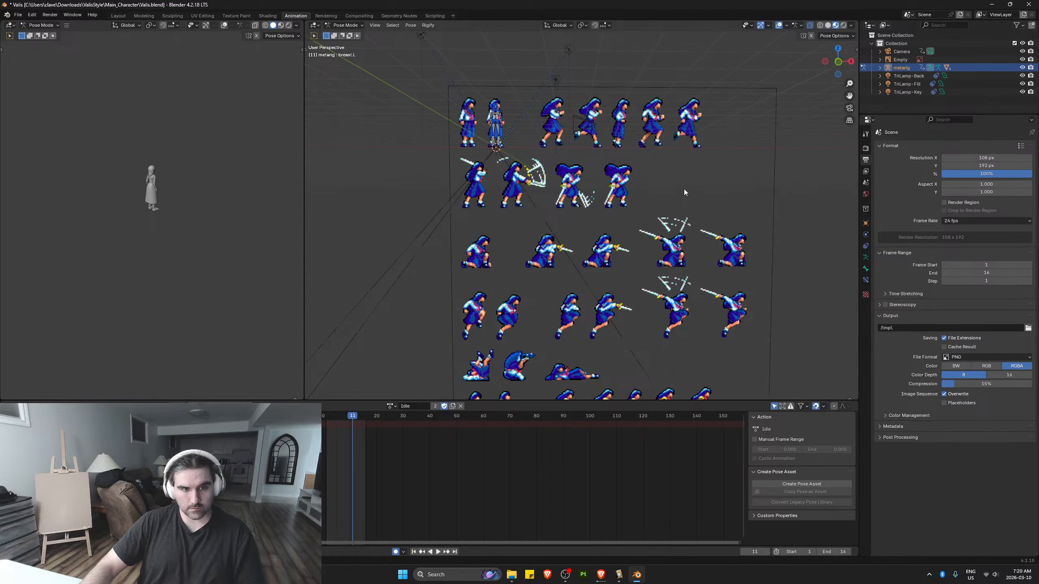
pyautogui.press('KP_Divide')
pyautogui.moveTo(562, 191); pyautogui.dragTo(623, 202, button='middle')
pyautogui.press('KP_3')
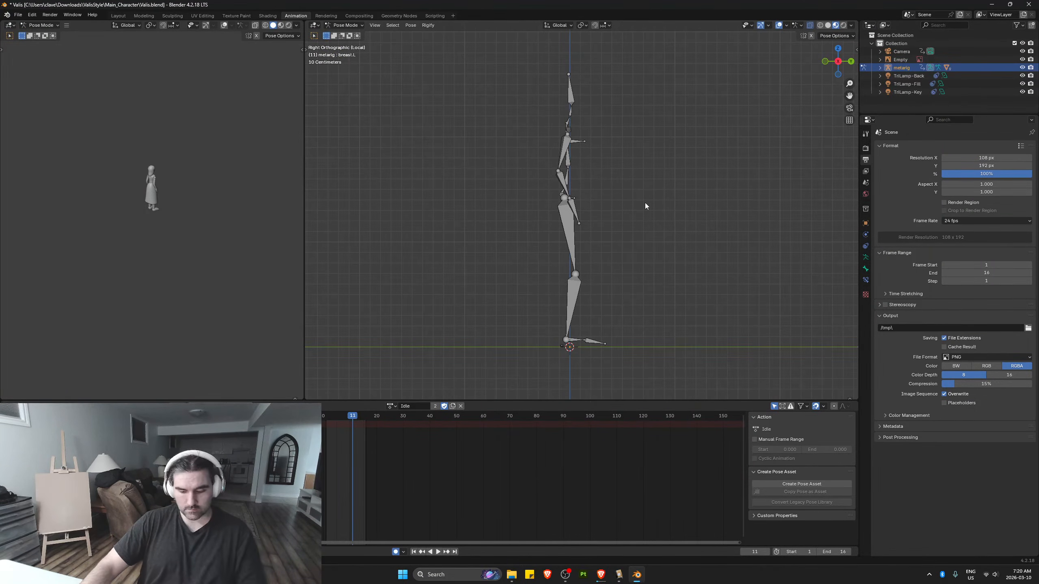
pyautogui.press('KP_Divide')
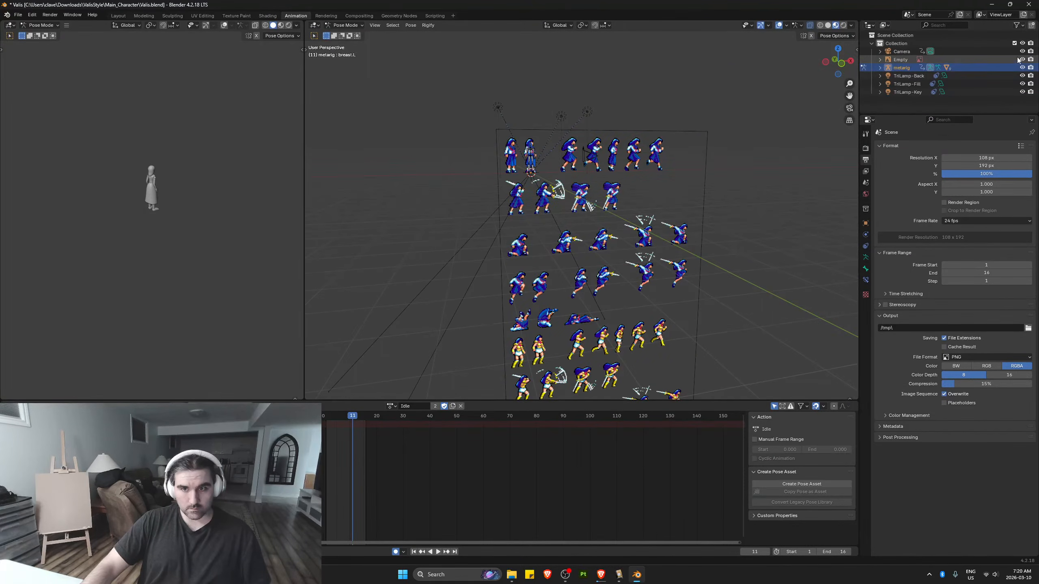
# Hide the Empty with the sprite-sheet reference and return to the right side view
pyautogui.click(1021, 59)
pyautogui.press('KP_3')
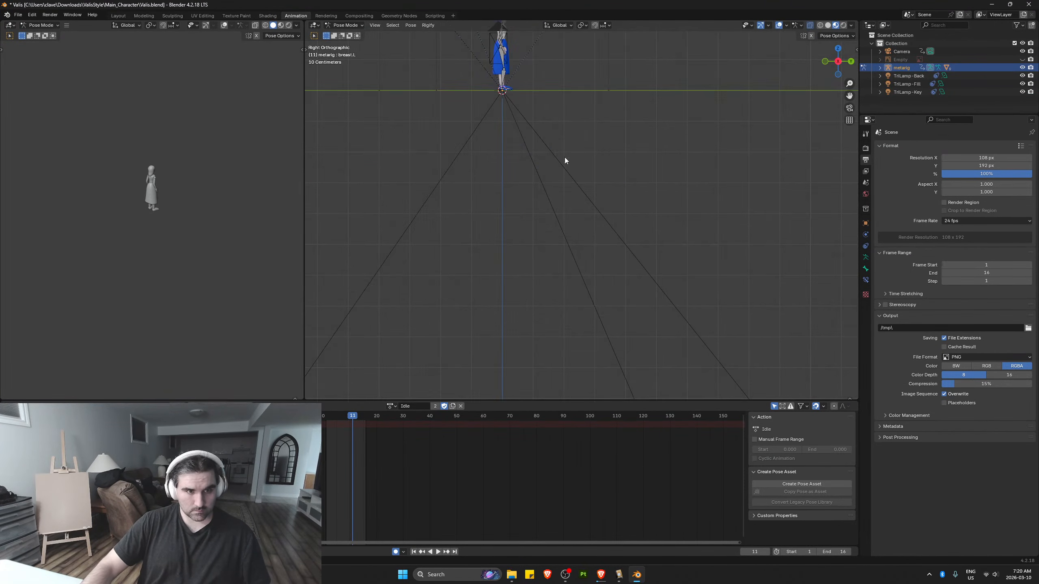
# Copy the Idle action as Crouch, stop playback at frame 8 and select all of the rig's bones
pyautogui.keyDown('shift'); pyautogui.moveTo(565, 160); pyautogui.dragTo(601, 285, button='middle'); pyautogui.keyUp('shift')
pyautogui.scroll(4, 601, 265)
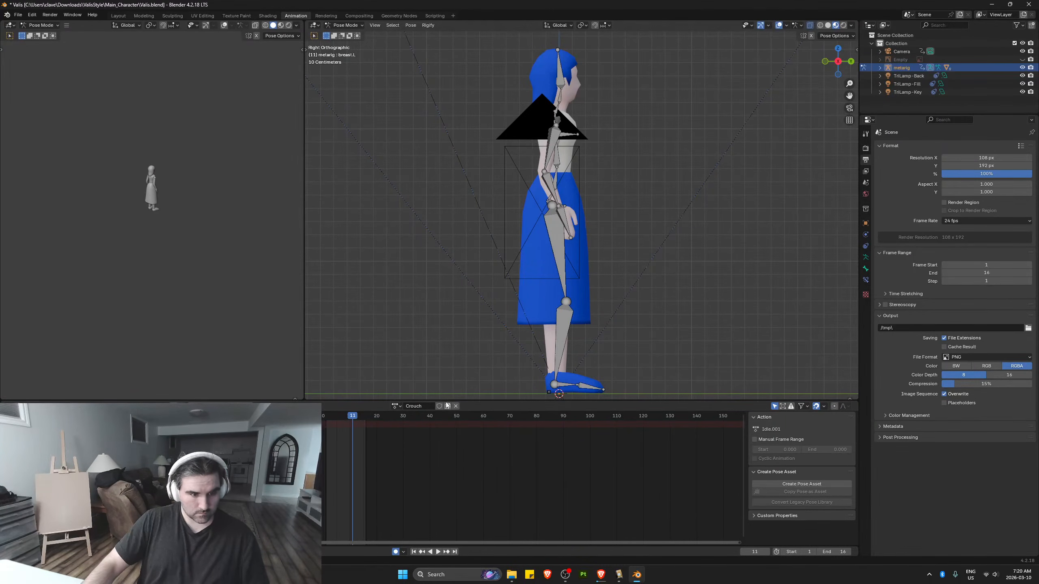
pyautogui.press('space')
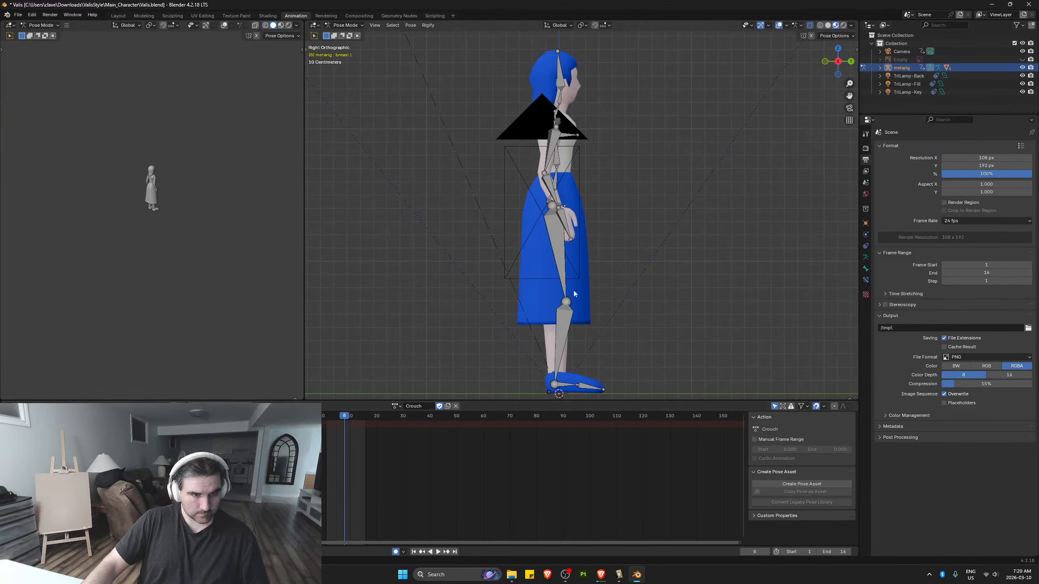
pyautogui.press('a')
pyautogui.press('space')
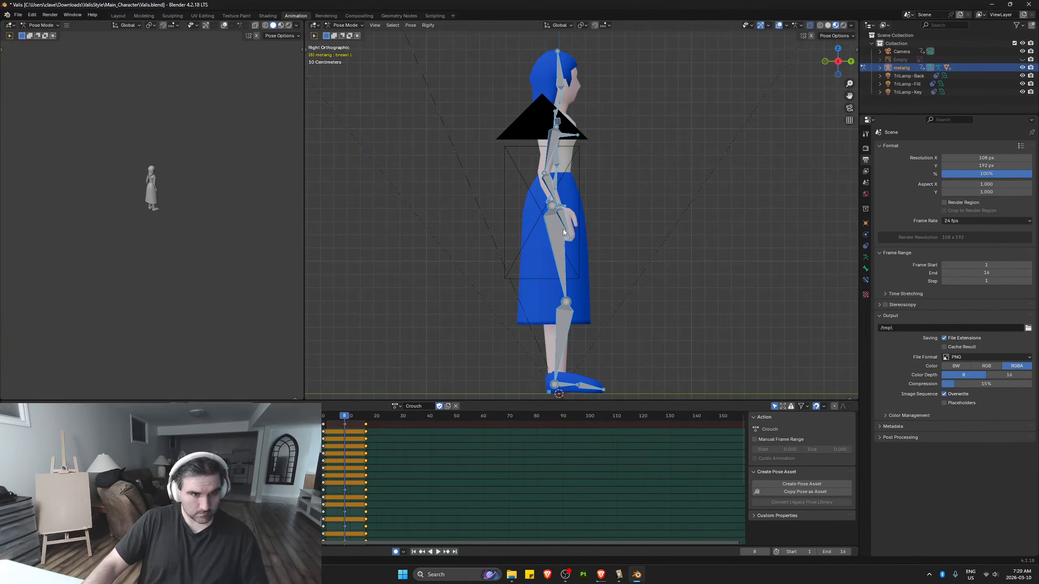
# Rotate the right thigh bone forward at frame 8 of the Crouch action, working in right side view
pyautogui.moveTo(564, 232); pyautogui.dragTo(577, 252, button='middle')
pyautogui.click(585, 250)
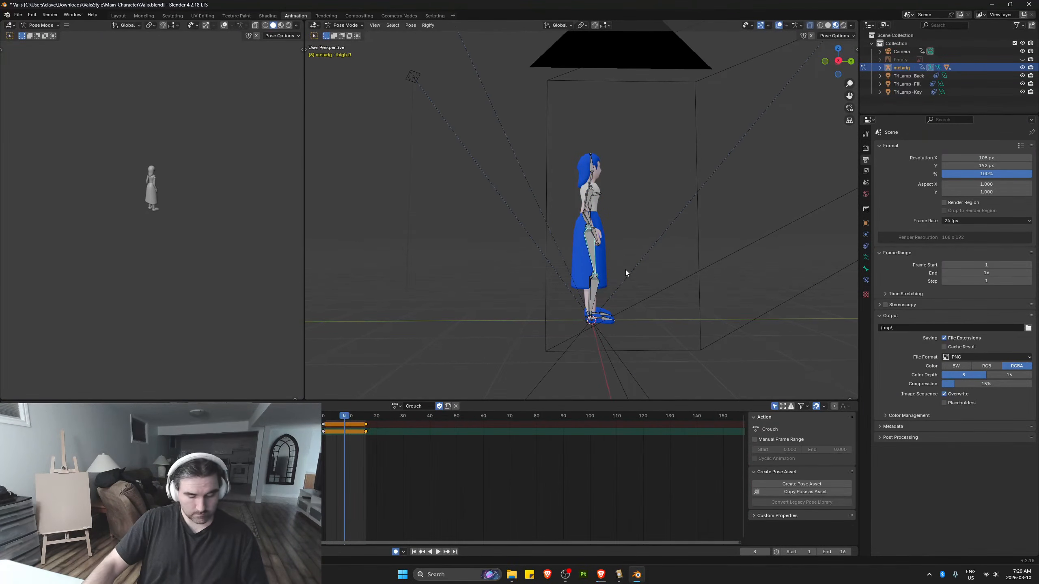
pyautogui.press('KP_Decimal')
pyautogui.press('KP_3')
pyautogui.scroll(-3, 614, 246)
pyautogui.scroll(4, 601, 233)
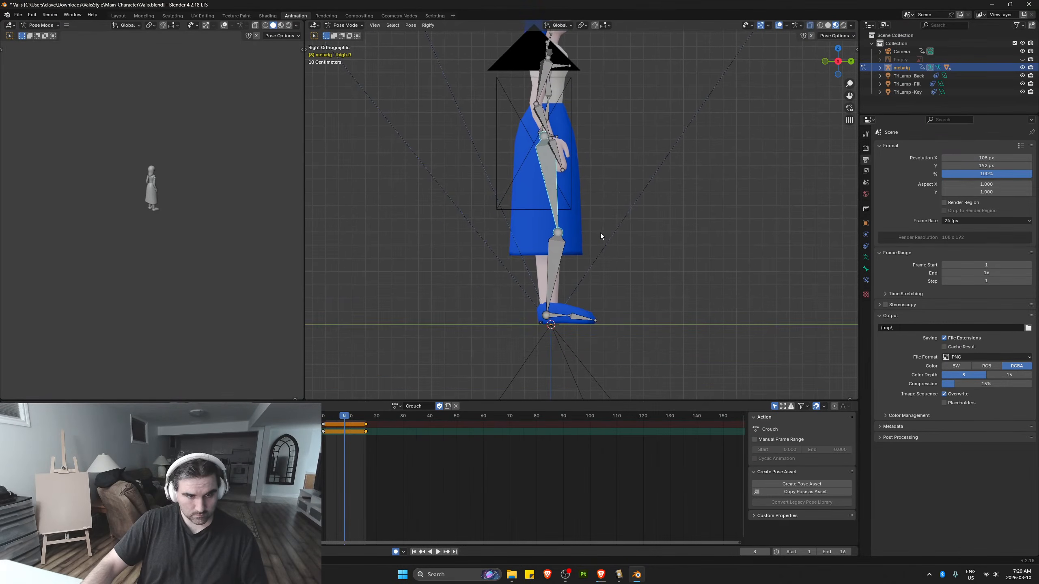
pyautogui.keyDown('shift'); pyautogui.moveTo(601, 236); pyautogui.dragTo(614, 287, button='middle'); pyautogui.keyUp('shift')
pyautogui.press('r')
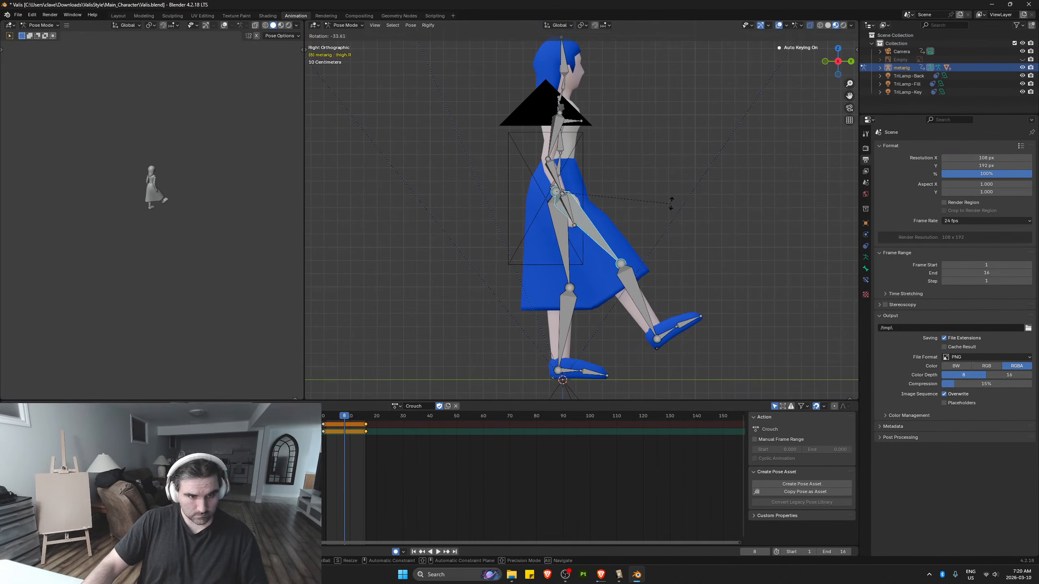
pyautogui.click(671, 204)
# Rotate the left thigh backward and bend the left shin until it is nearly horizontal behind the character
pyautogui.click(563, 239)
pyautogui.press('r')
pyautogui.click(511, 287)
pyautogui.click(504, 290)
pyautogui.press('r')
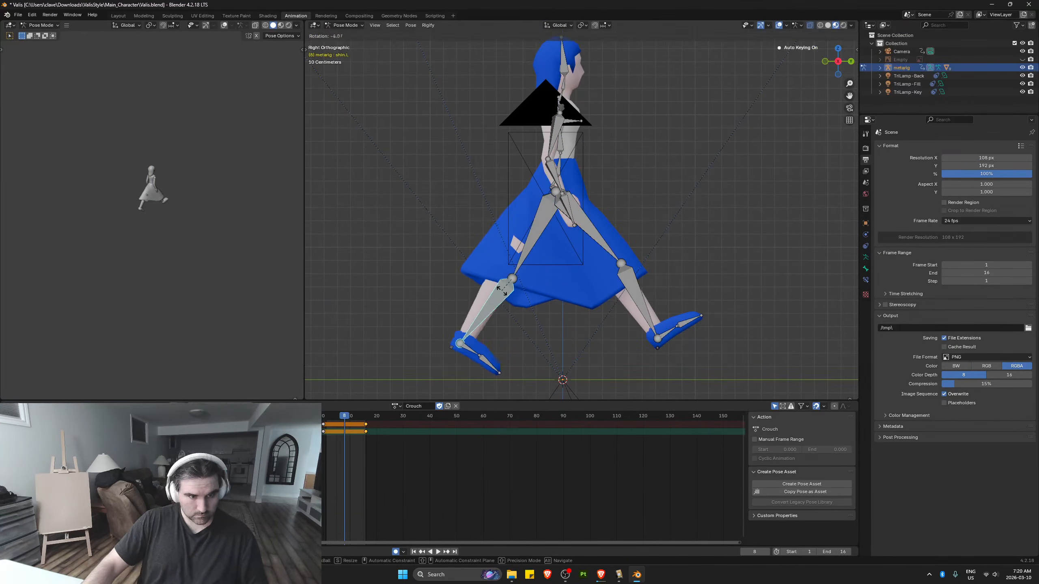
pyautogui.click(498, 278)
# Raise the right thigh close to horizontal and bend the right shin back beneath the knee
pyautogui.click(628, 290)
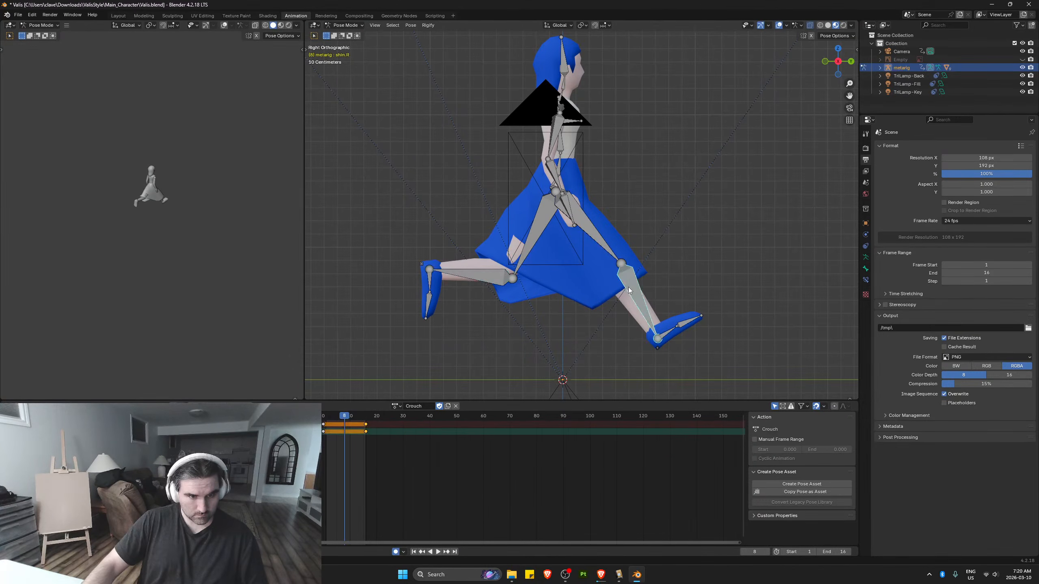
pyautogui.press('r')
pyautogui.click(597, 295)
pyautogui.click(581, 250)
pyautogui.press('r')
pyautogui.click(654, 250)
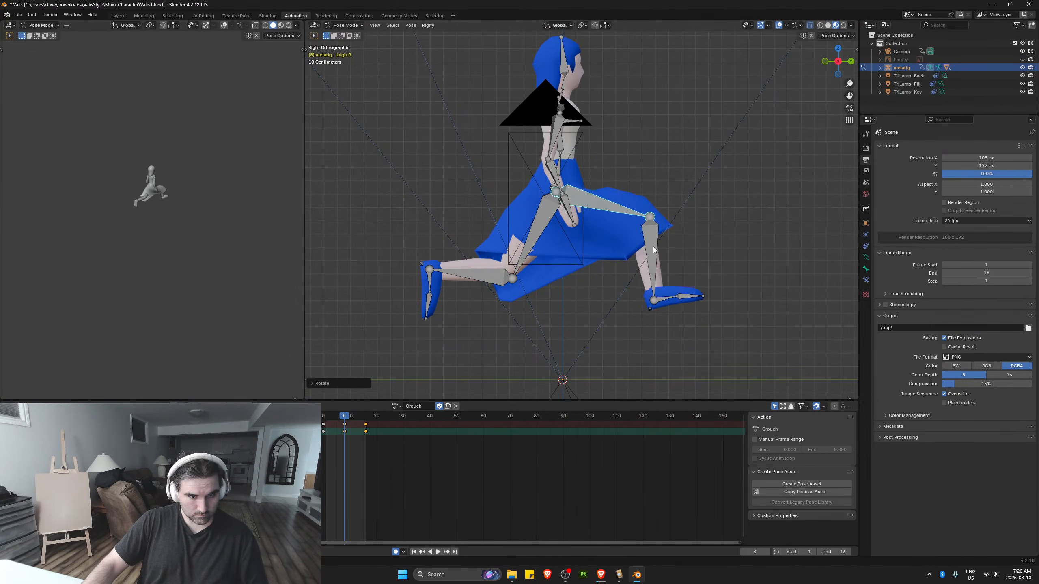
pyautogui.click(654, 249)
pyautogui.press('r')
pyautogui.click(630, 279)
# Bring the left thigh to nearly vertical and fold the left shin back into a kneeling position
pyautogui.click(481, 274)
pyautogui.press('r')
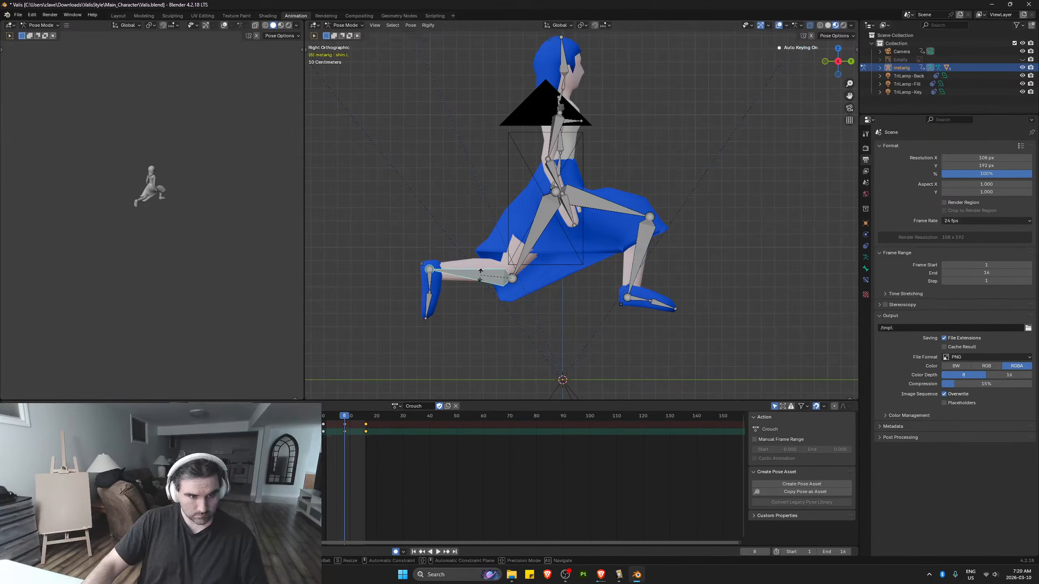
pyautogui.click(481, 274)
pyautogui.click(534, 236)
pyautogui.press('r')
pyautogui.click(526, 305)
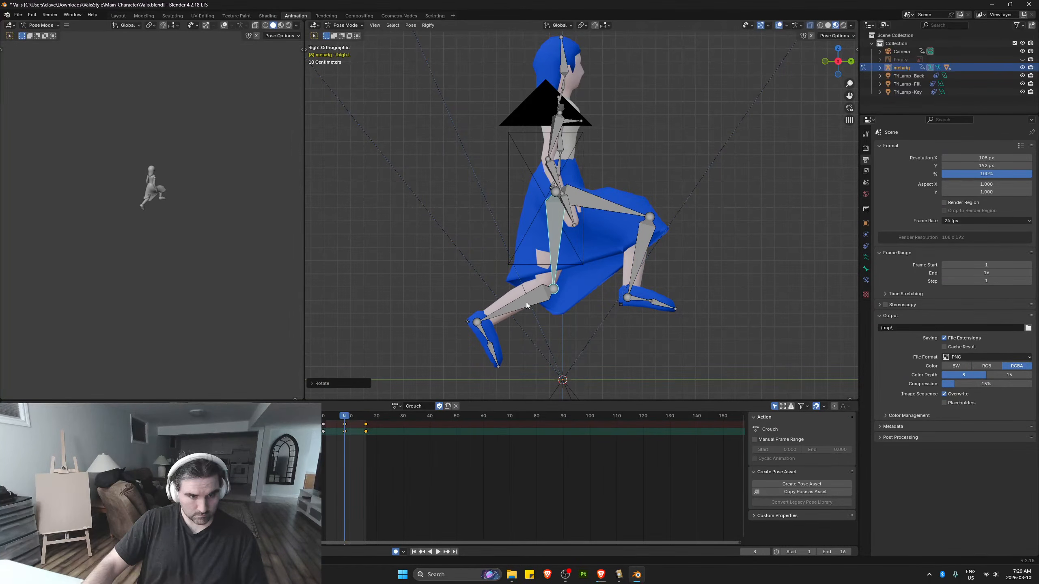
pyautogui.click(527, 305)
pyautogui.press('r')
pyautogui.click(521, 275)
# Bend the right shin further back and rotate the right foot level
pyautogui.click(643, 256)
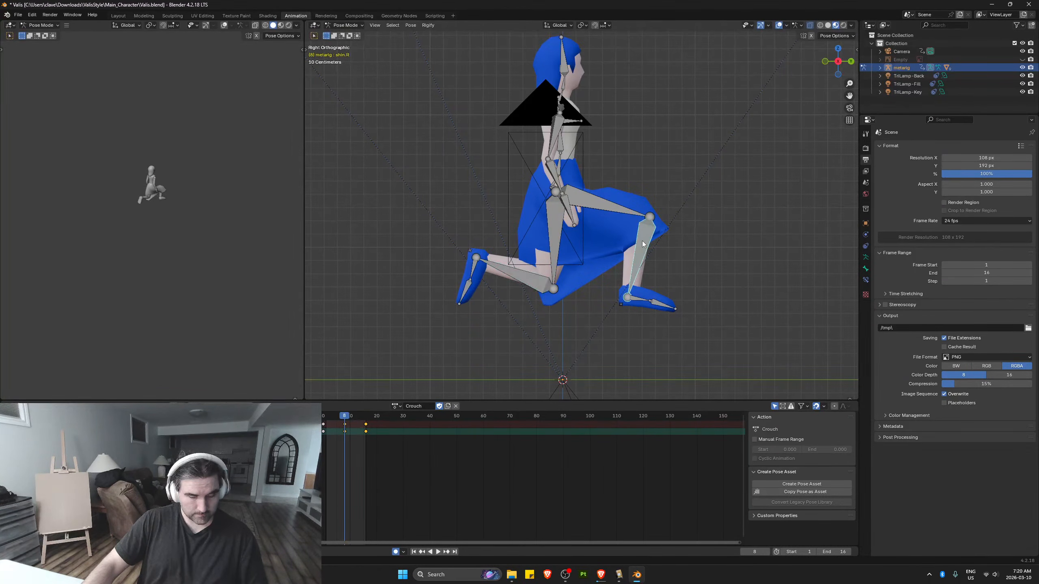
pyautogui.press('r')
pyautogui.click(642, 295)
pyautogui.click(621, 298)
pyautogui.press('r')
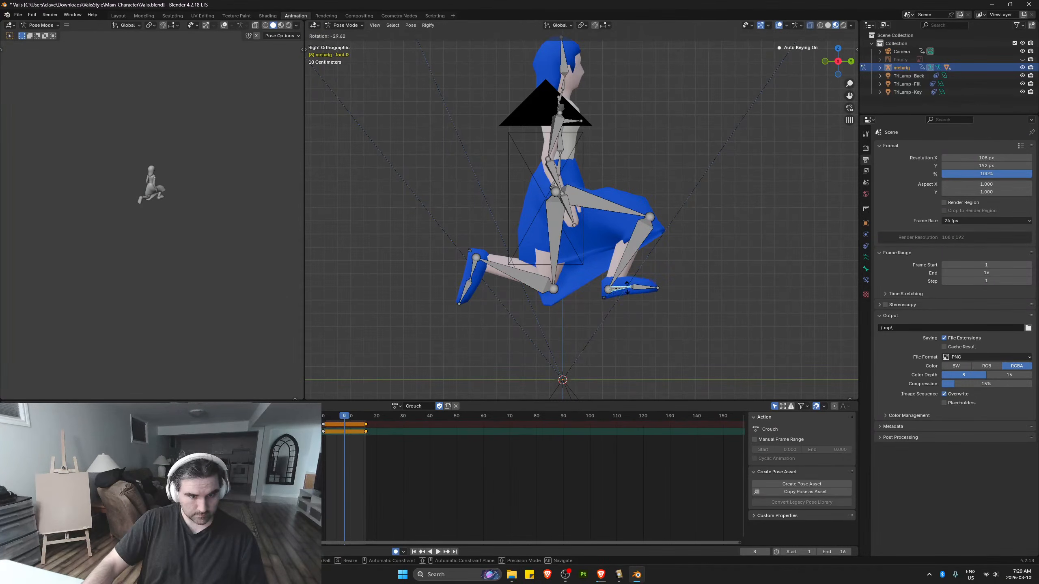
pyautogui.click(628, 291)
# Adjust the left foot's rotation and bend the left toe forward
pyautogui.click(472, 276)
pyautogui.press('r')
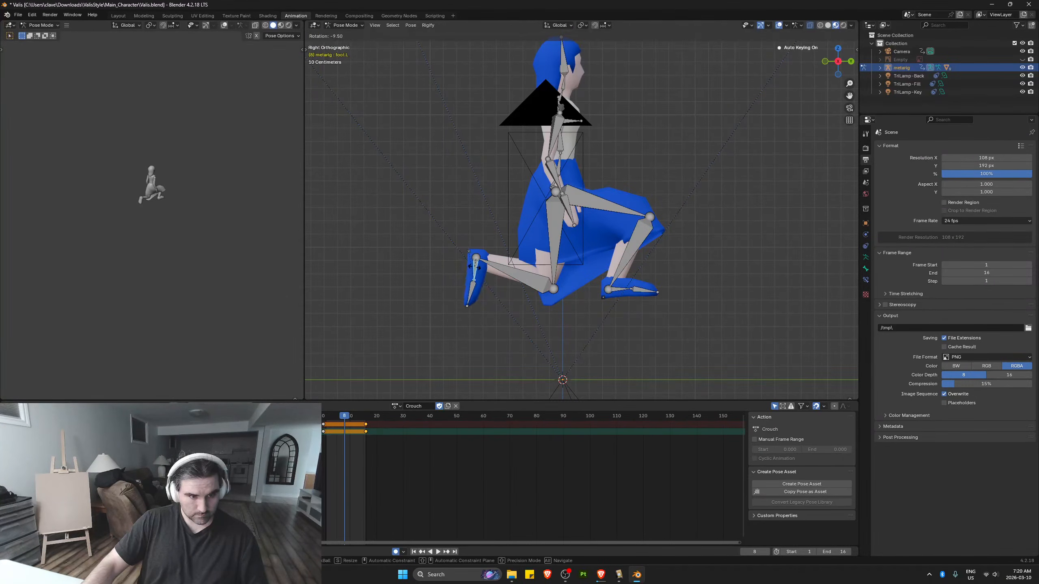
pyautogui.click(468, 276)
pyautogui.click(463, 295)
pyautogui.press('r')
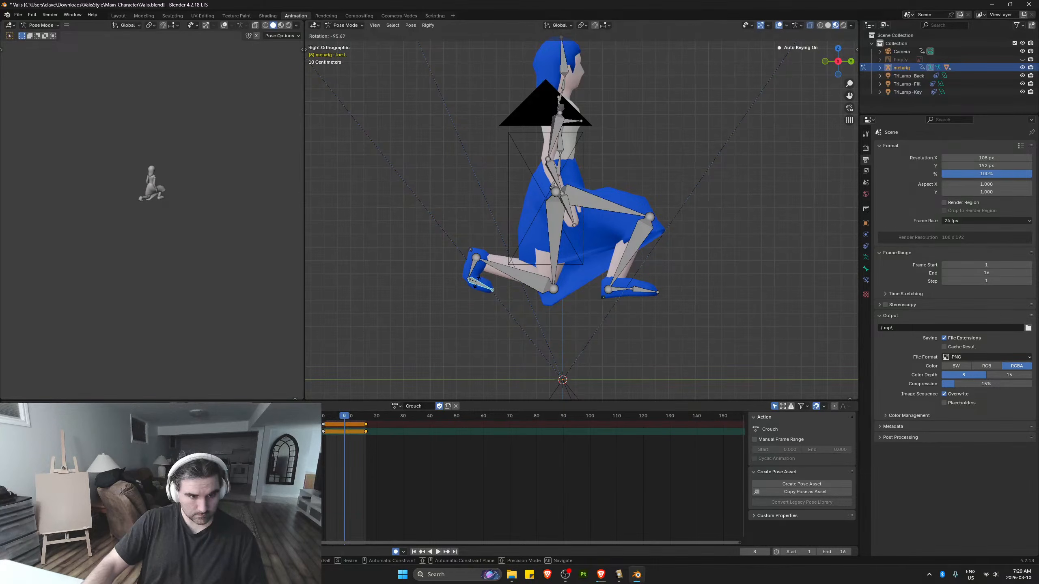
pyautogui.click(473, 284)
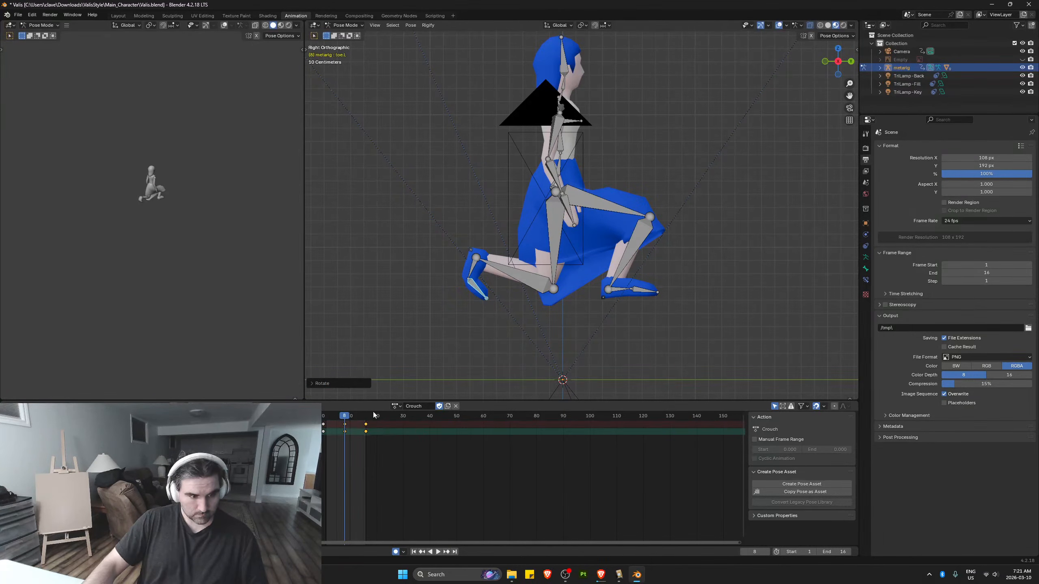
pyautogui.moveTo(569, 208); pyautogui.dragTo(641, 194, button='middle')
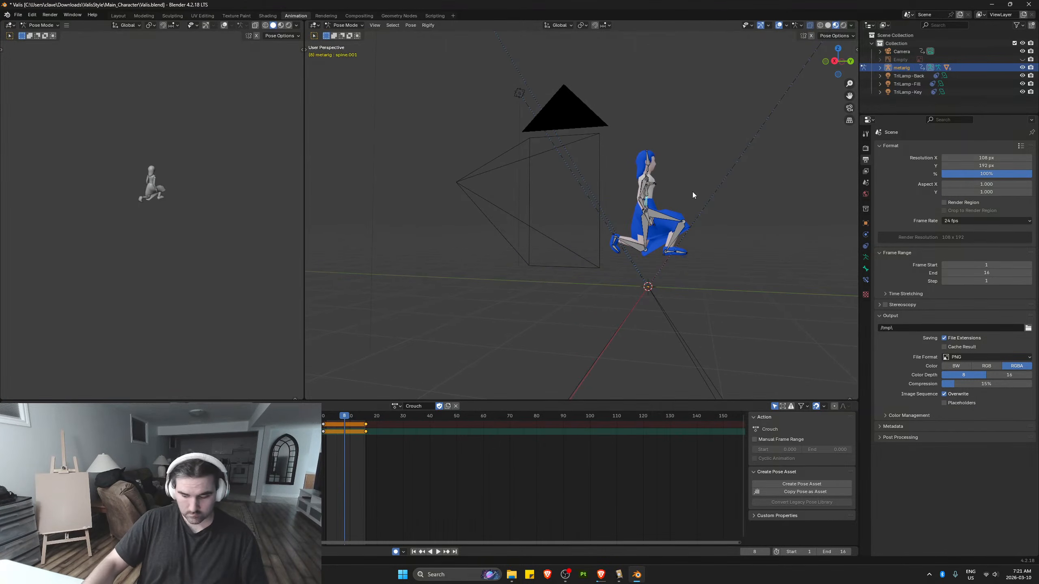
pyautogui.press('KP_3')
pyautogui.press('r')
pyautogui.rightClick(682, 209)
# Lower the rig's base spine bone along Z until the front foot reaches the ground line
pyautogui.scroll(-6, 676, 224)
pyautogui.moveTo(677, 224); pyautogui.dragTo(566, 224, button='middle')
pyautogui.keyDown('shift'); pyautogui.moveTo(820, 221); pyautogui.dragTo(675, 238, button='middle'); pyautogui.keyUp('shift')
pyautogui.scroll(2, 675, 238)
pyautogui.click(724, 205)
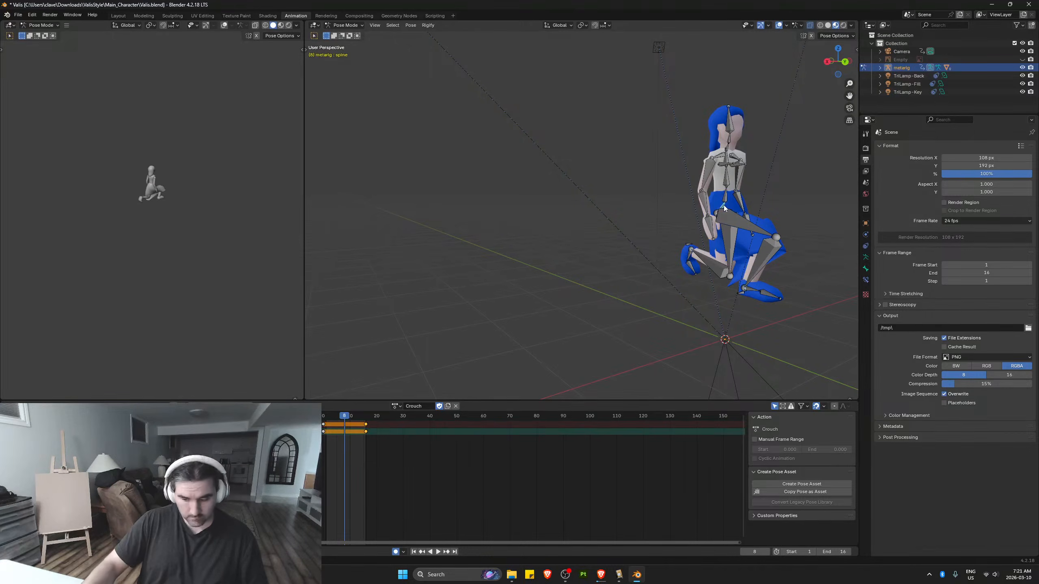
pyautogui.press('KP_3')
pyautogui.keyDown('shift'); pyautogui.moveTo(551, 266); pyautogui.dragTo(606, 192, button='middle'); pyautogui.keyUp('shift')
pyautogui.press('g')
pyautogui.press('z')
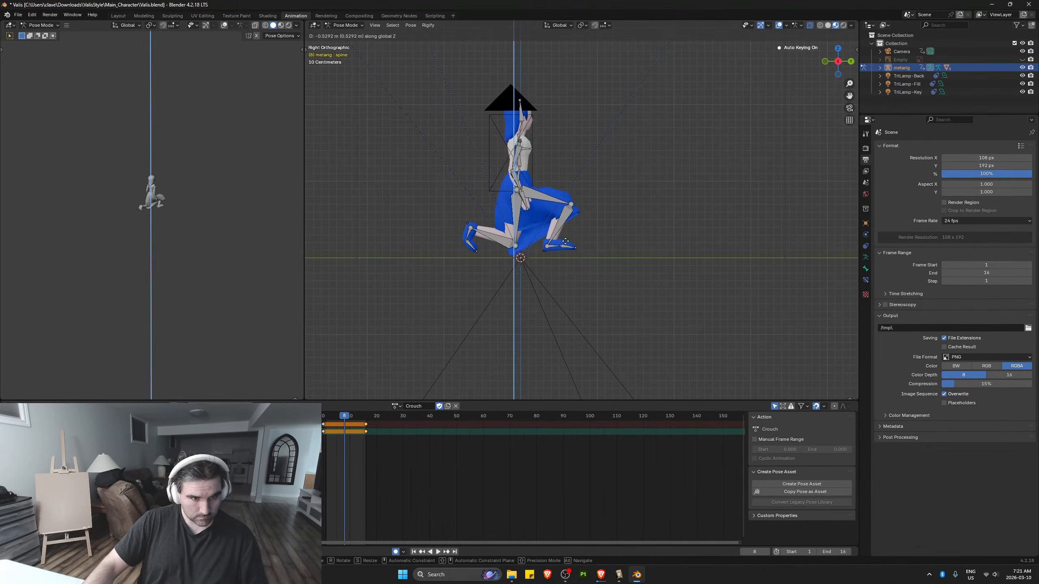
pyautogui.click(566, 248)
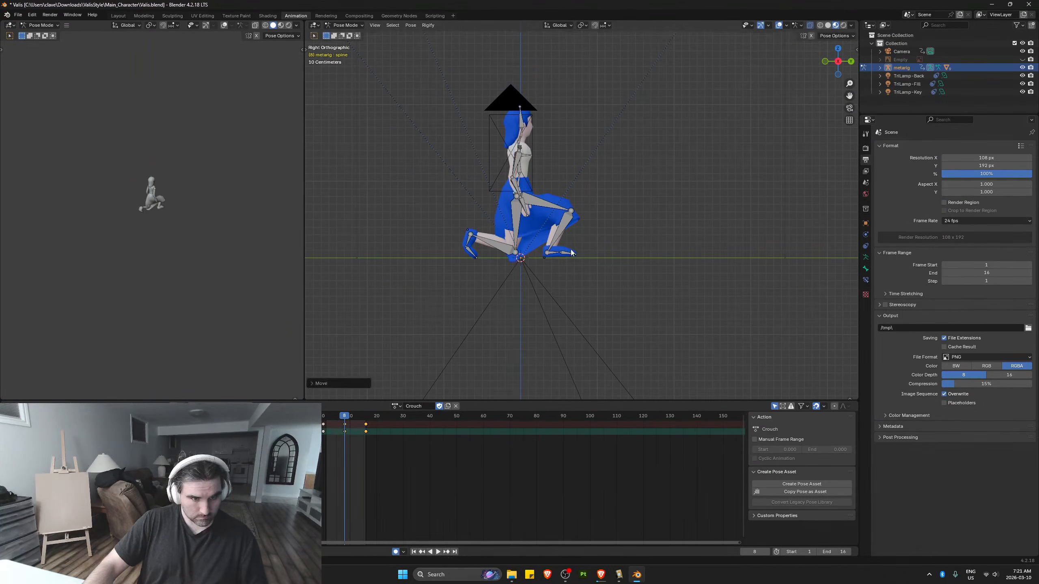
# Fine-tune the rotation of the right foot and toe so the front foot lies flat on the ground
pyautogui.scroll(5, 507, 314)
pyautogui.click(507, 314)
pyautogui.press('r')
pyautogui.click(556, 319)
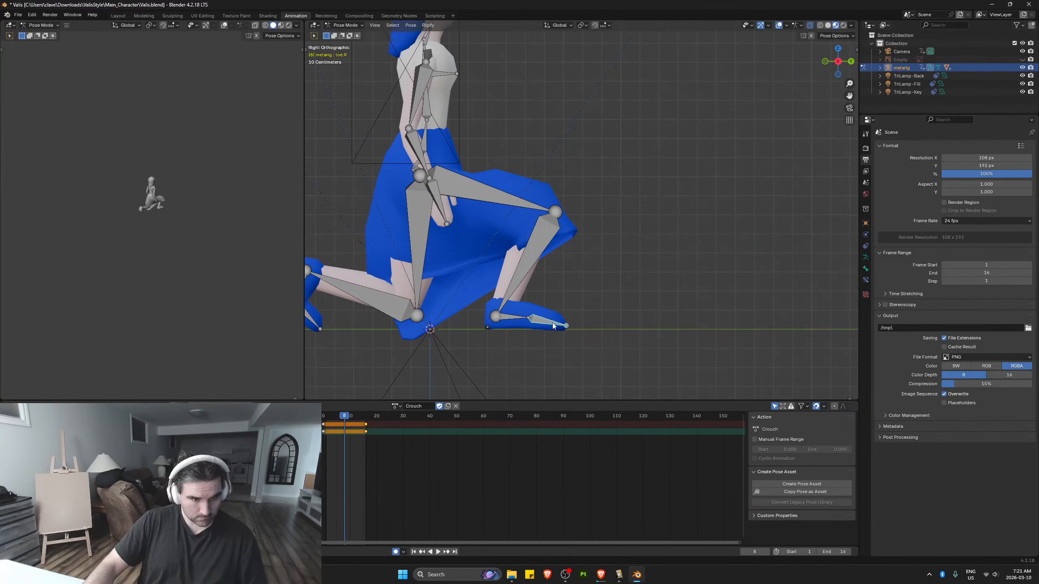
pyautogui.click(555, 318)
pyautogui.press('r')
pyautogui.click(555, 318)
# Lower the left shin slightly and rotate the left foot backward at the ankle
pyautogui.keyDown('shift'); pyautogui.moveTo(462, 286); pyautogui.dragTo(758, 266, button='middle'); pyautogui.keyUp('shift')
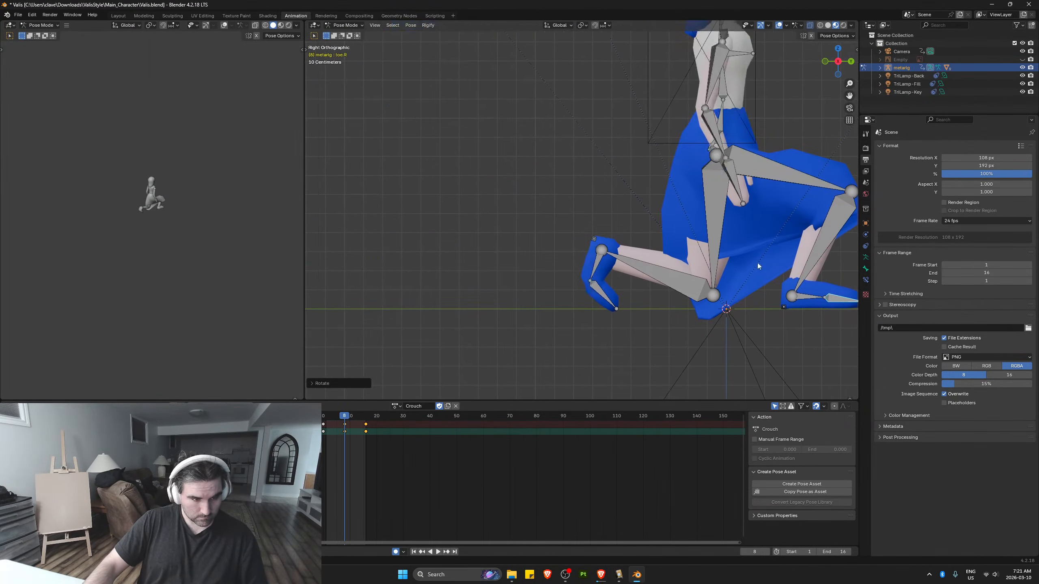
pyautogui.click(595, 265)
pyautogui.click(650, 269)
pyautogui.press('r')
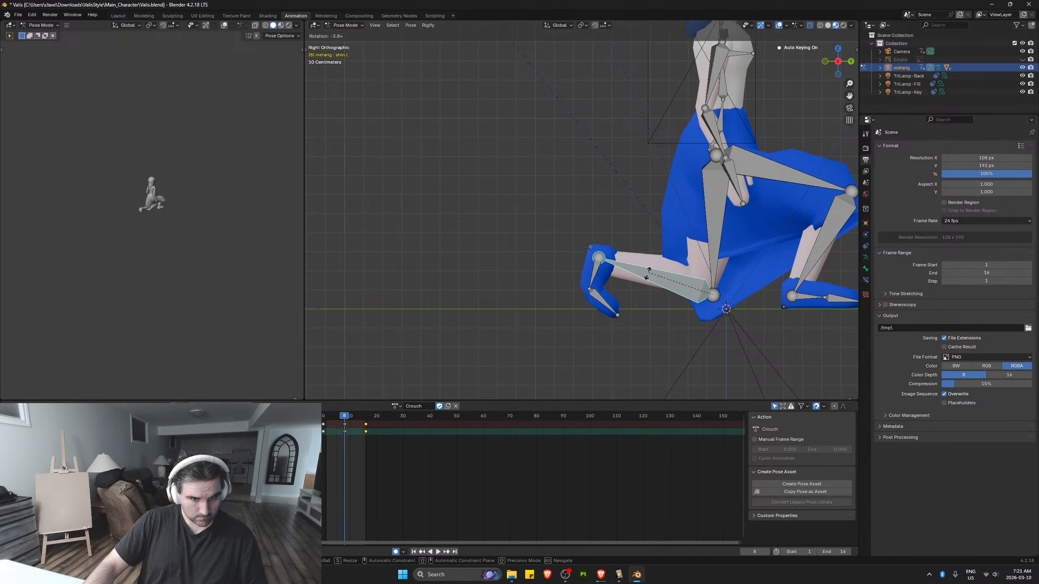
pyautogui.click(646, 277)
pyautogui.click(594, 280)
pyautogui.press('r')
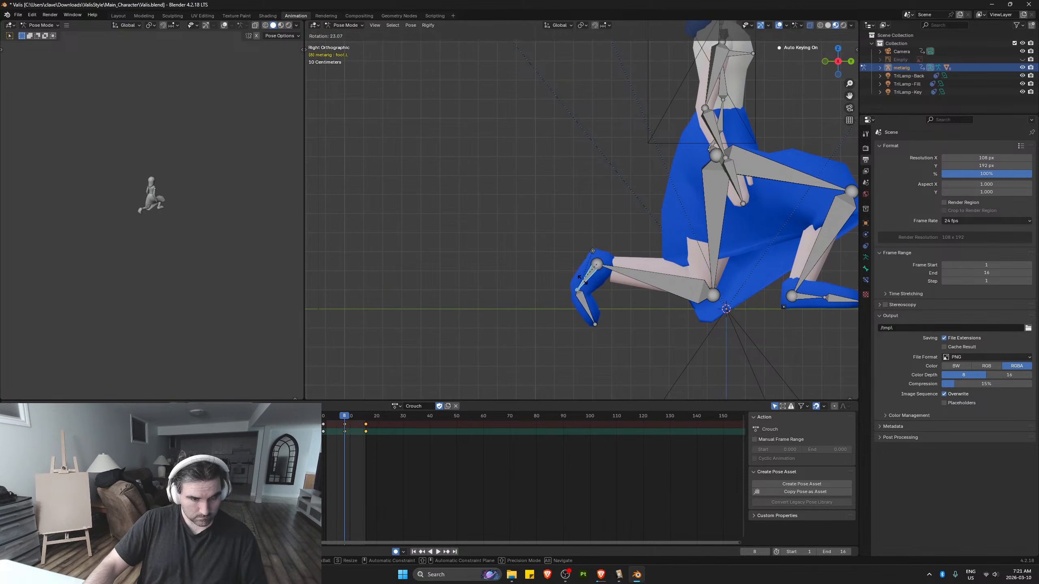
pyautogui.click(575, 277)
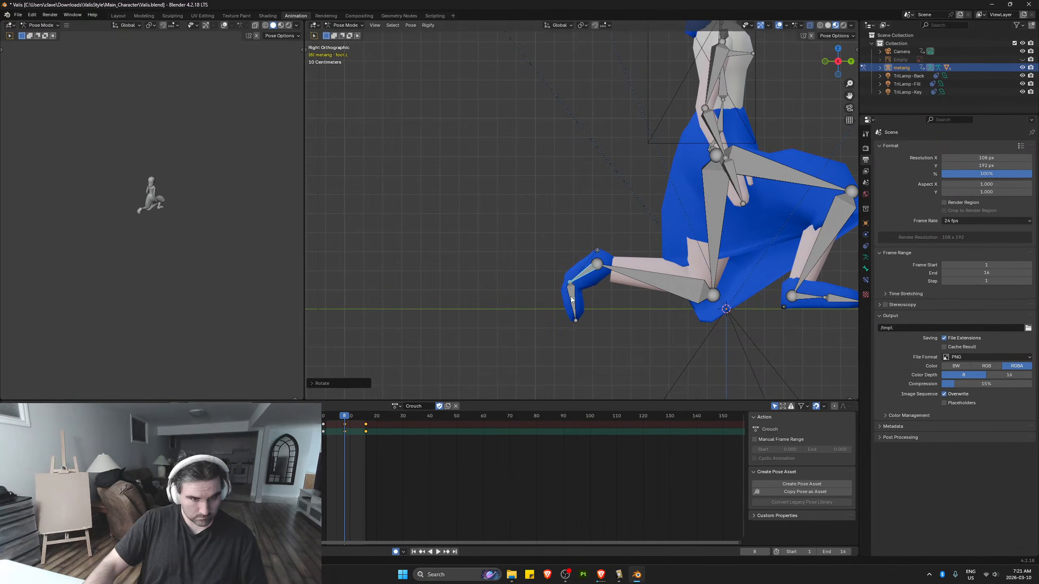
# Turn the left toe slightly forward and rotate the left foot forward beneath the ankle
pyautogui.click(571, 305)
pyautogui.press('r')
pyautogui.click(575, 298)
pyautogui.click(583, 275)
pyautogui.press('r')
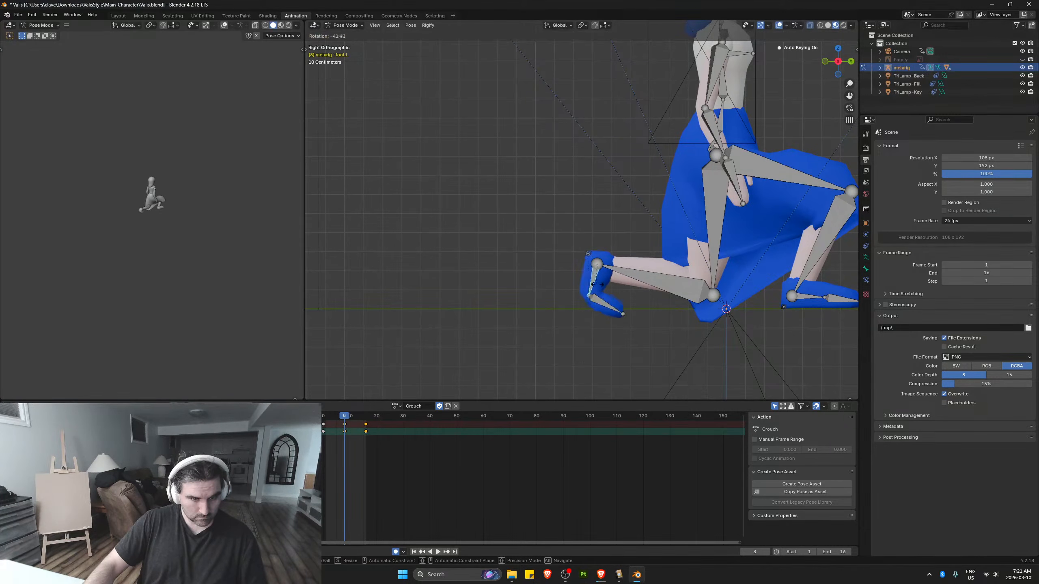
pyautogui.click(600, 283)
# Raise the left shin and re-angle the left foot and toe so the toe points down to the ground
pyautogui.click(651, 280)
pyautogui.press('r')
pyautogui.click(646, 257)
pyautogui.click(606, 254)
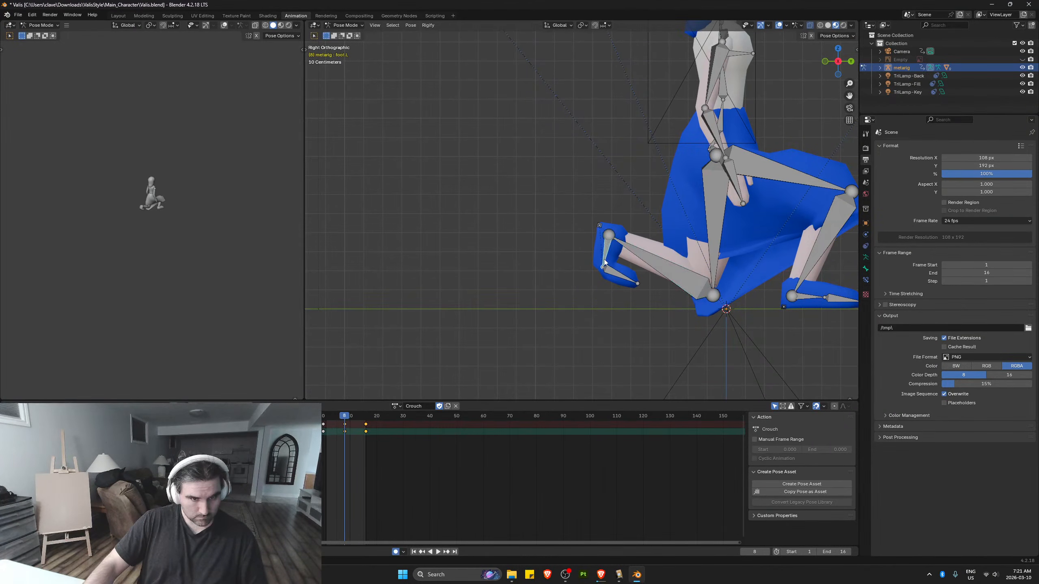
pyautogui.press('r')
pyautogui.click(601, 257)
pyautogui.click(611, 281)
pyautogui.press('r')
pyautogui.click(601, 256)
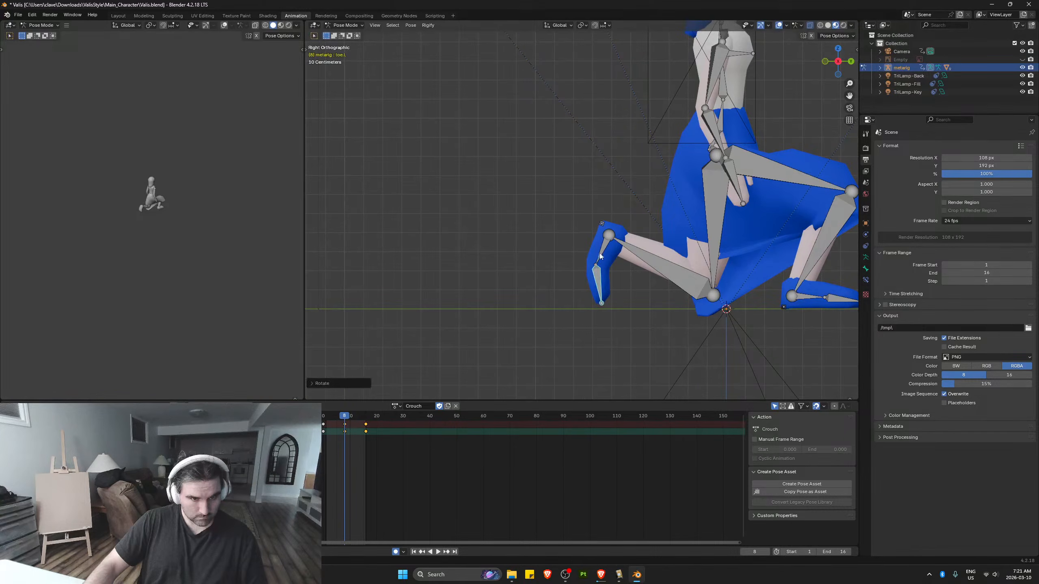
# Lower the left shin toward the ground and bend the left toe forward
pyautogui.click(605, 247)
pyautogui.click(642, 261)
pyautogui.press('r')
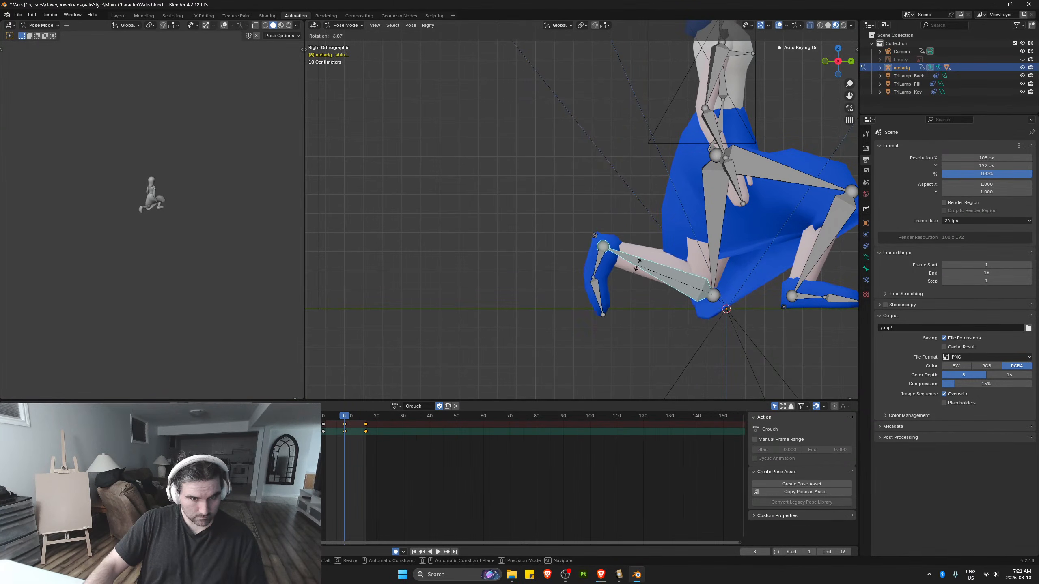
pyautogui.click(600, 294)
pyautogui.press('r')
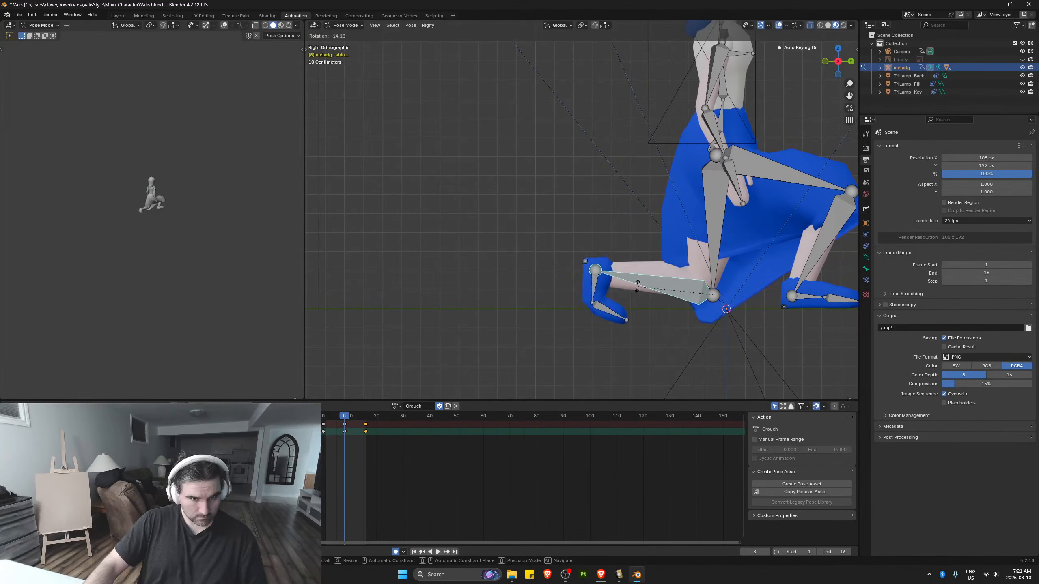
pyautogui.click(638, 277)
# Refine the left foot's rotation at the ankle with a slight backward tilt
pyautogui.click(595, 272)
pyautogui.press('r')
pyautogui.click(593, 273)
pyautogui.press('r')
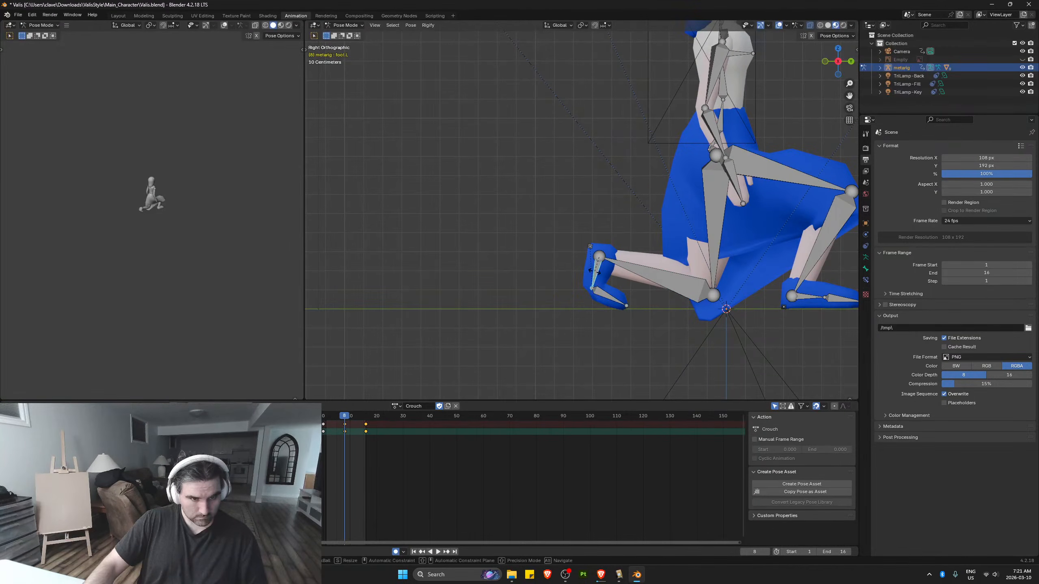
pyautogui.click(592, 271)
# Rotate the left toe slightly and lower the left shin so the rear foot meets the ground
pyautogui.click(604, 296)
pyautogui.press('r')
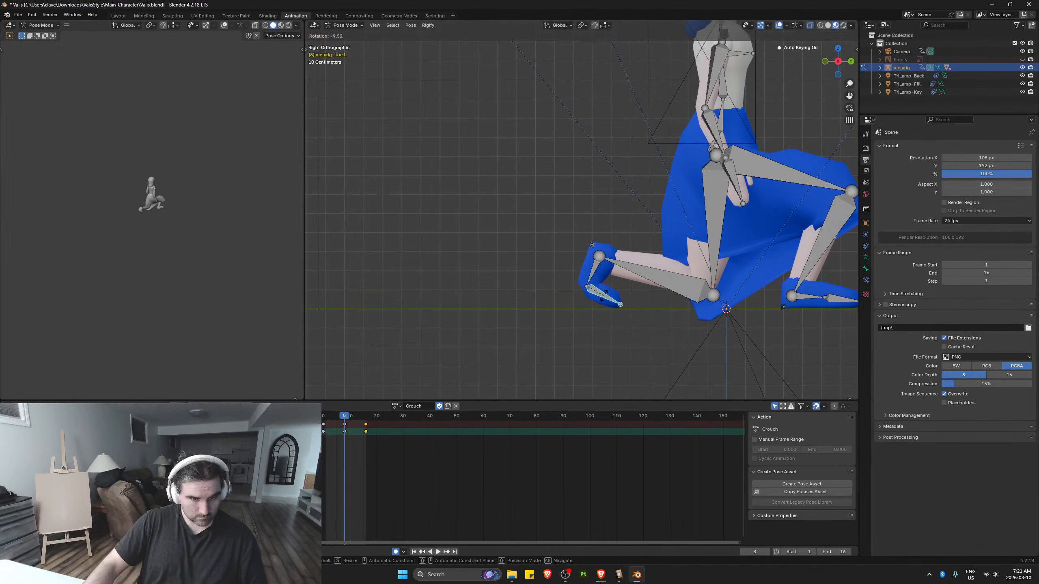
pyautogui.click(603, 300)
pyautogui.click(638, 275)
pyautogui.press('r')
pyautogui.click(646, 283)
# Move the left thigh bone sideways along the global X axis
pyautogui.scroll(-3, 646, 283)
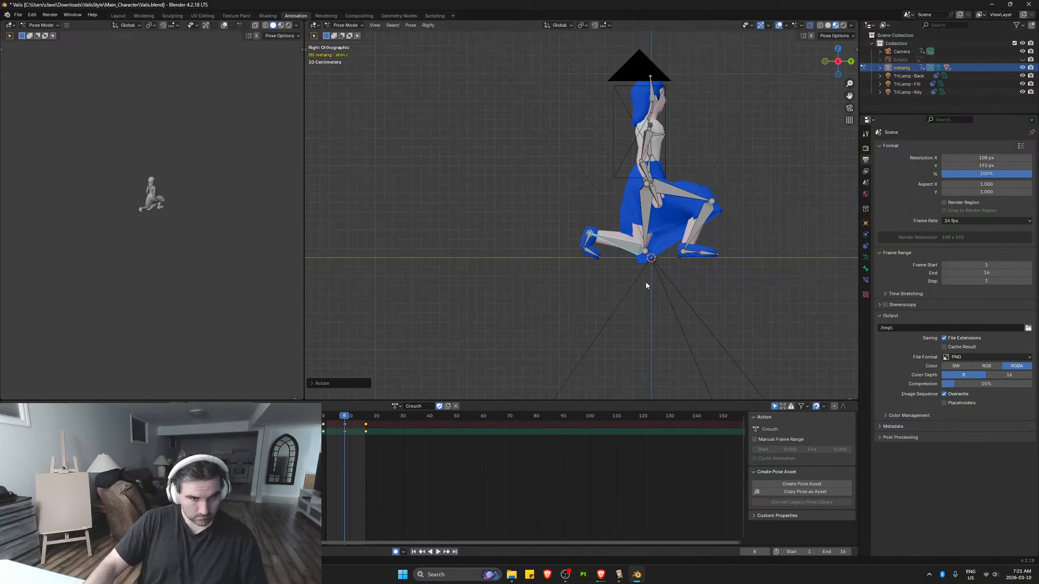
pyautogui.keyDown('shift'); pyautogui.moveTo(646, 283); pyautogui.dragTo(608, 300, button='middle'); pyautogui.keyUp('shift')
pyautogui.scroll(1, 600, 288)
pyautogui.press('g')
pyautogui.press('x')
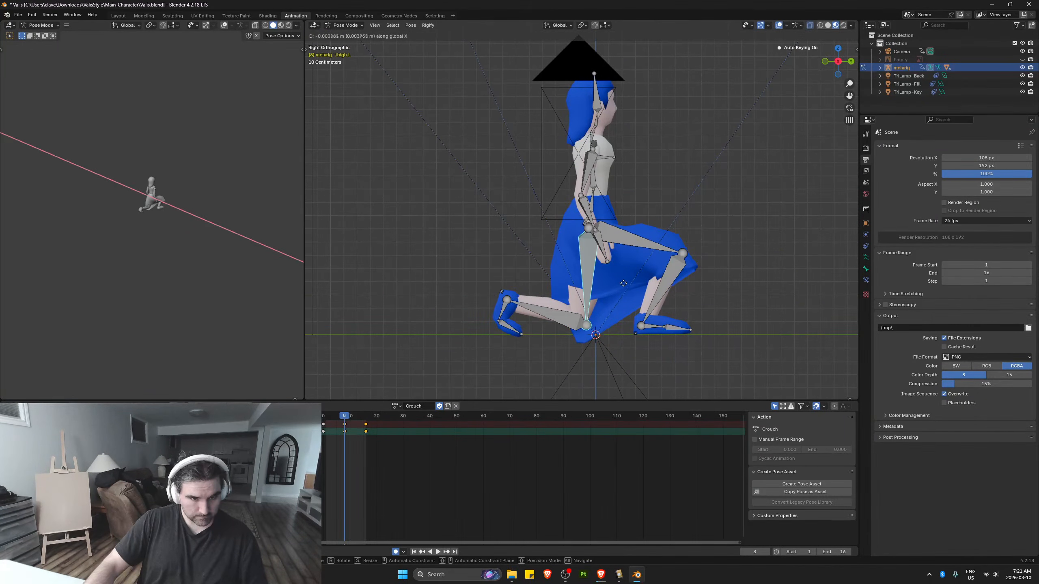
pyautogui.click(617, 245)
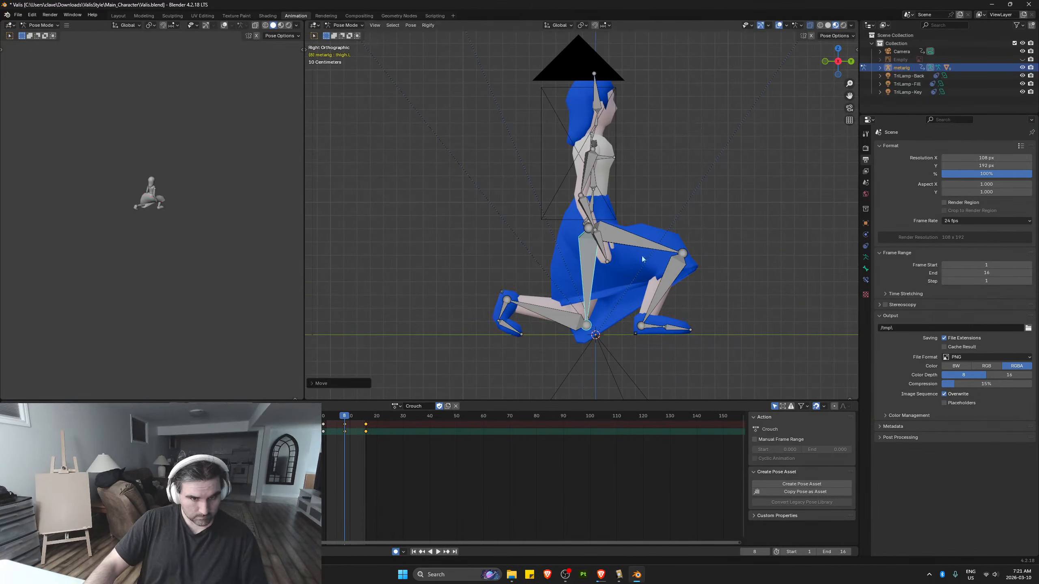
pyautogui.click(674, 282)
pyautogui.press('g')
pyautogui.press('x')
pyautogui.rightClick(687, 285)
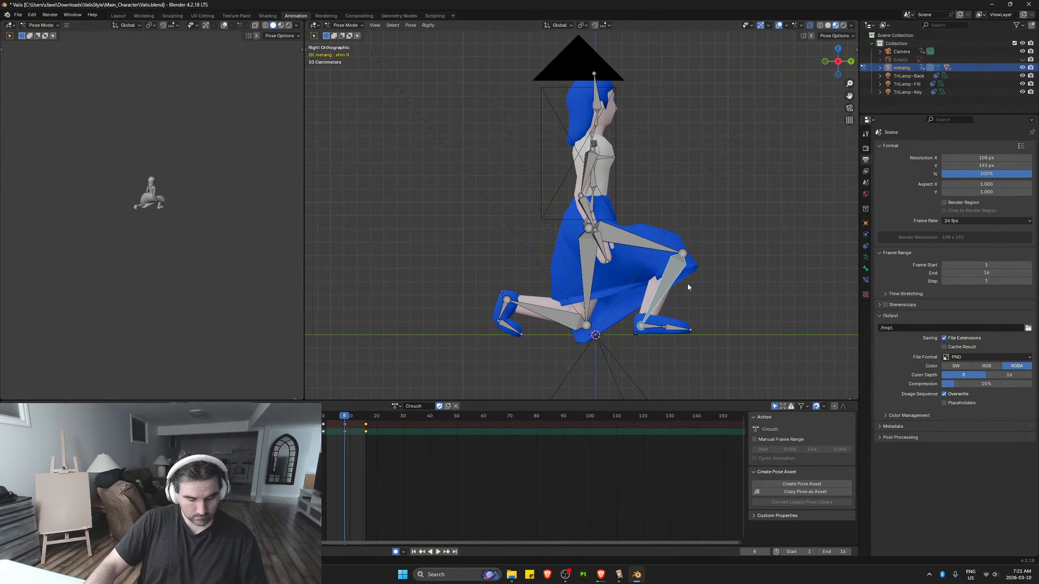
pyautogui.press('r')
pyautogui.press('x')
pyautogui.rightClick(683, 265)
pyautogui.press('r')
pyautogui.press('y')
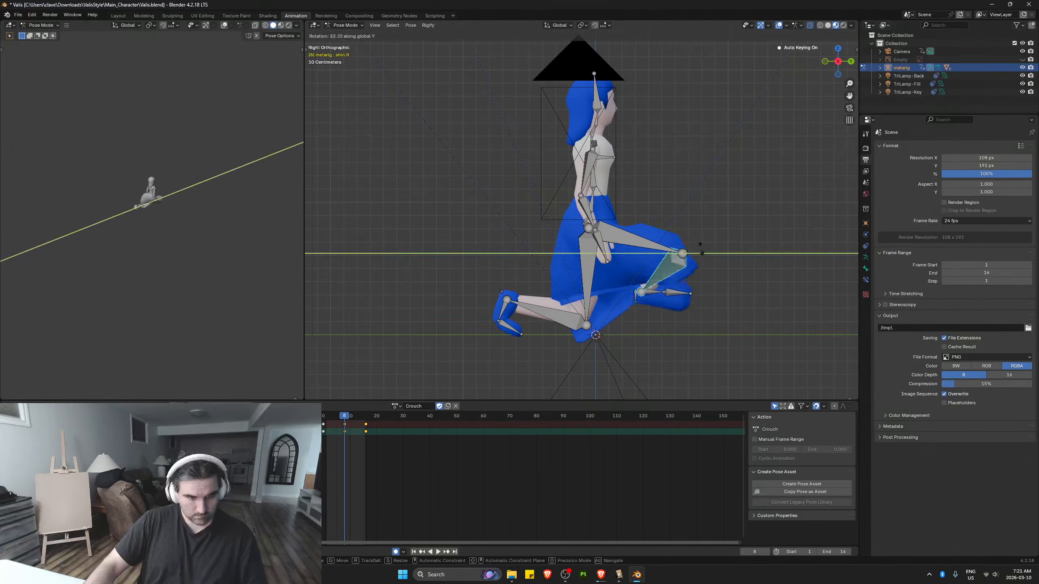
pyautogui.rightClick(679, 287)
# Undo the last sideways move of the left thigh bone
pyautogui.hotkey('ctrl', 'z')
pyautogui.hotkey('ctrl', 'z')
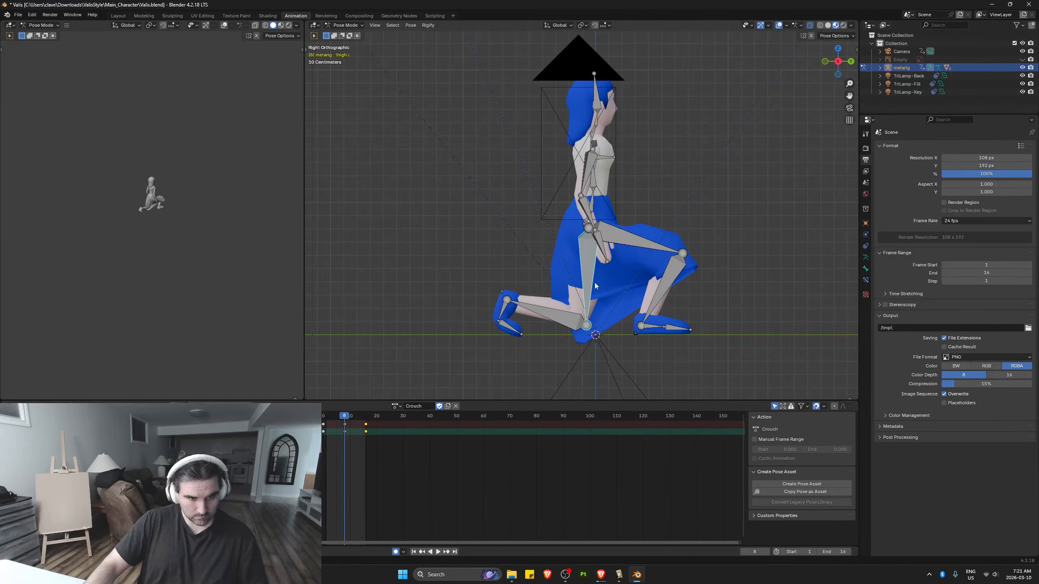
pyautogui.press('r')
pyautogui.press('y')
pyautogui.rightClick(613, 265)
pyautogui.press('g')
pyautogui.press('x')
pyautogui.rightClick(613, 260)
# Move the left thigh bone sideways about -0.23 m along the global X axis
pyautogui.moveTo(612, 260); pyautogui.dragTo(727, 257, button='middle')
pyautogui.press('r')
pyautogui.press('y')
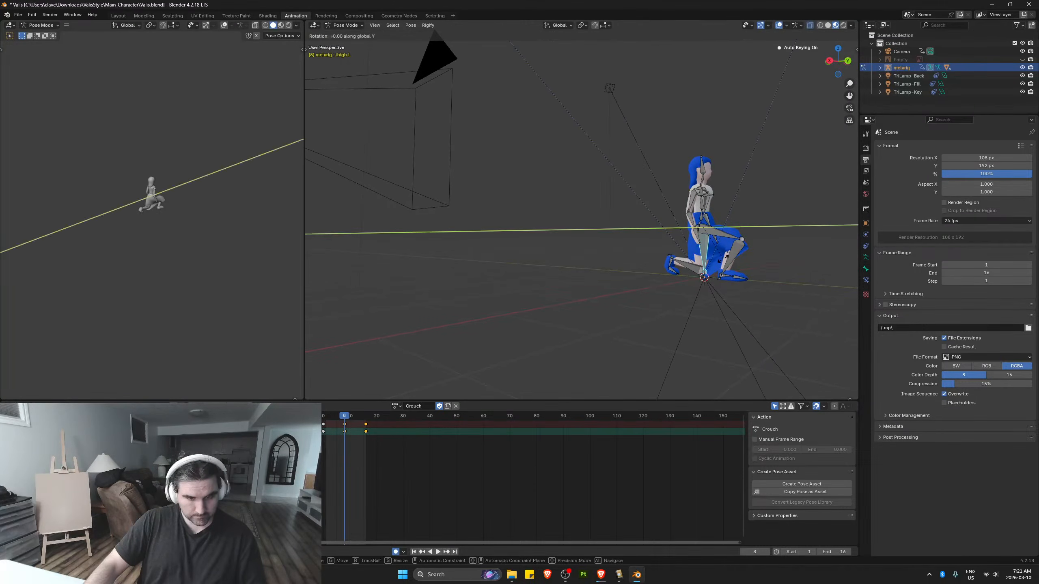
pyautogui.click(712, 258)
pyautogui.scroll(2, 729, 276)
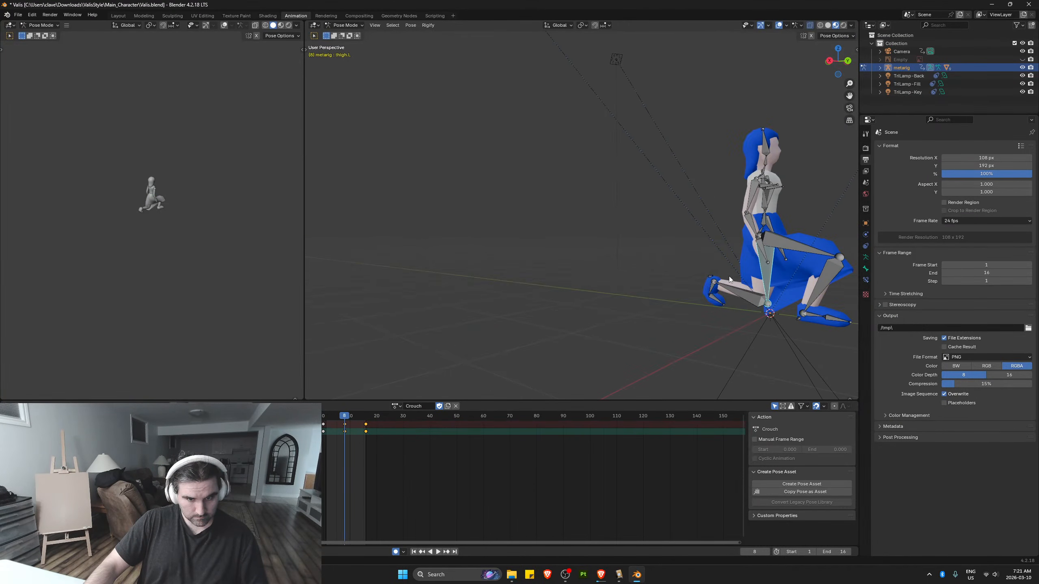
pyautogui.press('g')
pyautogui.press('x')
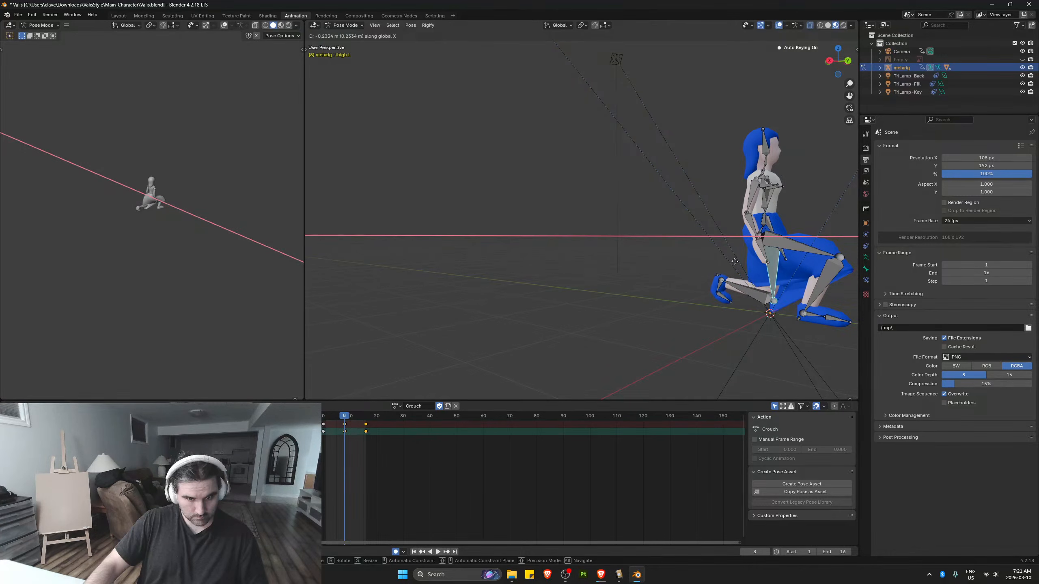
pyautogui.click(734, 261)
pyautogui.click(819, 283)
pyautogui.moveTo(818, 283)
pyautogui.mouseDown(button='middle')
pyautogui.moveTo(830, 281)
pyautogui.moveTo(810, 284)
pyautogui.mouseUp(button='middle')
pyautogui.press('r')
pyautogui.press('x')
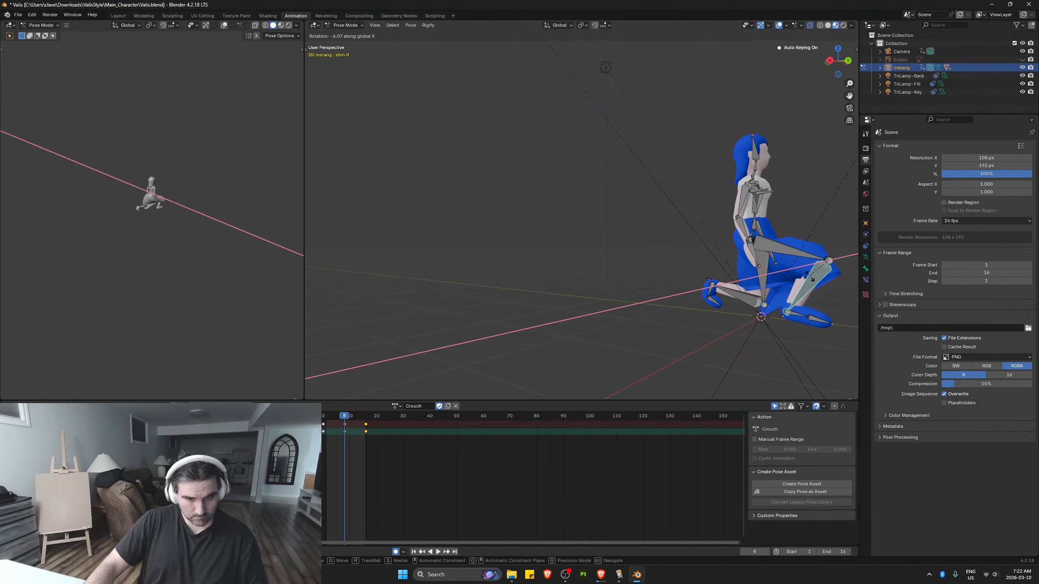
pyautogui.rightClick(810, 277)
pyautogui.press('r')
pyautogui.press('y')
pyautogui.press('x')
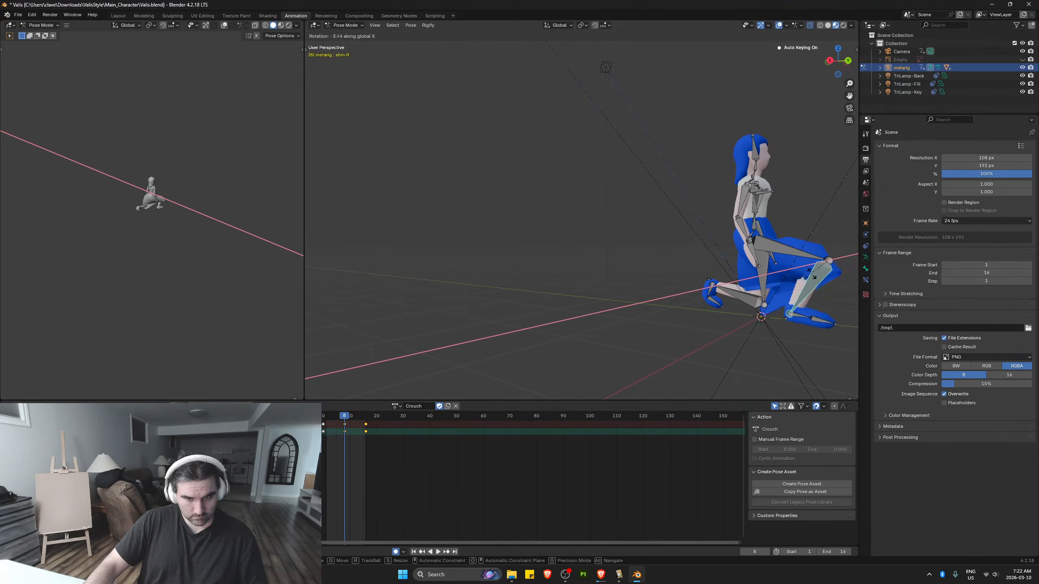
pyautogui.rightClick(814, 276)
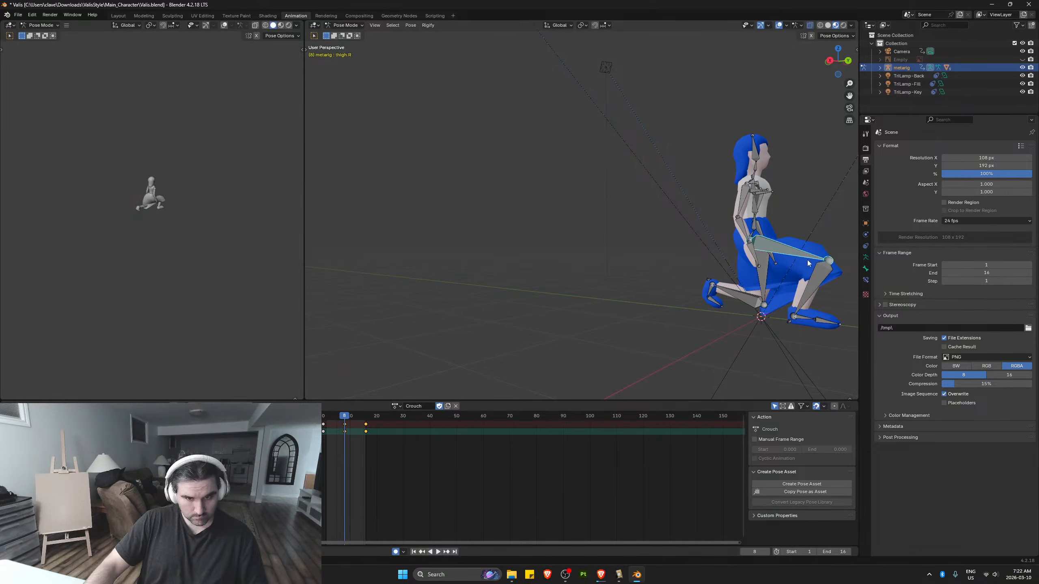
pyautogui.press('g')
pyautogui.press('x')
pyautogui.rightClick(800, 262)
pyautogui.press('g')
pyautogui.press('x')
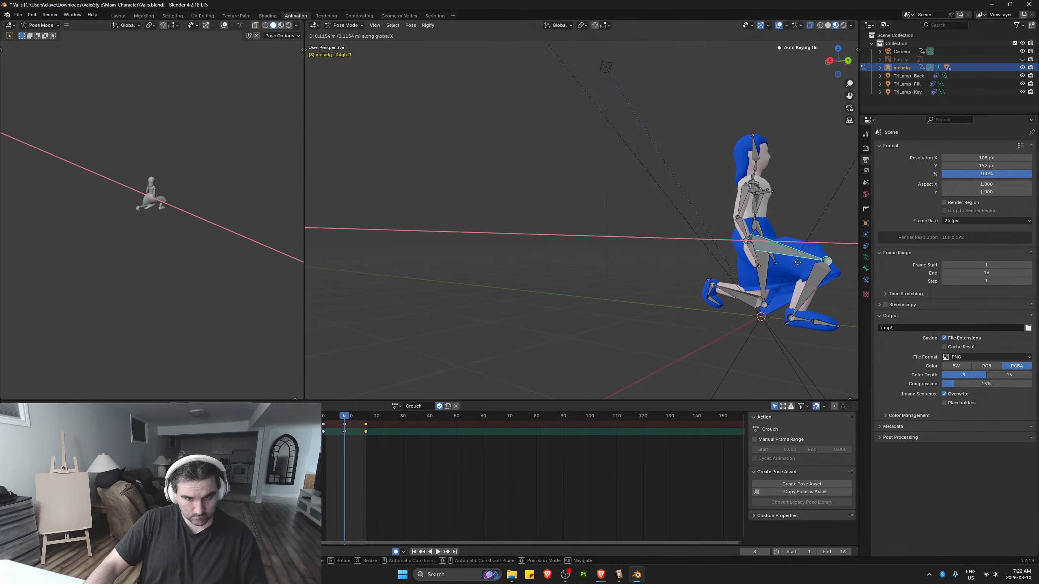
pyautogui.rightClick(797, 262)
pyautogui.moveTo(798, 262); pyautogui.dragTo(695, 252, button='middle')
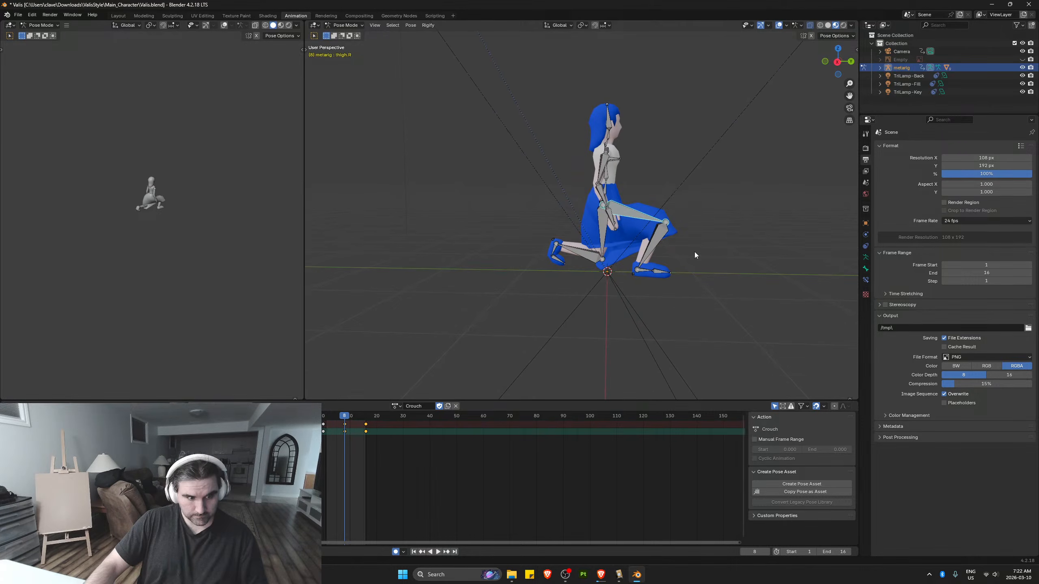
pyautogui.press('space')
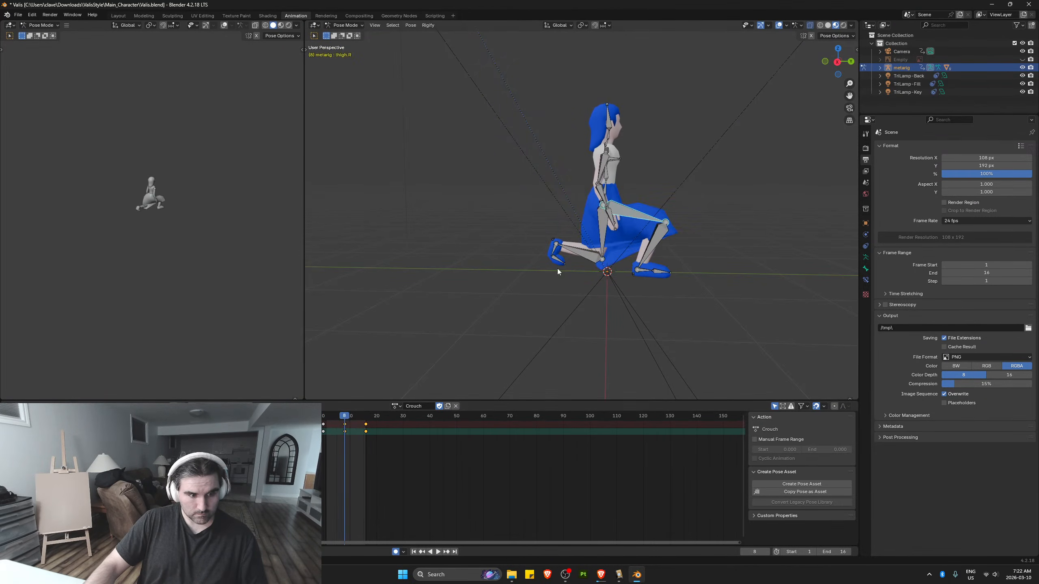
# Swing the right upper arm backward behind the torso in the right-side orthographic view
pyautogui.keyDown('shift'); pyautogui.moveTo(628, 282); pyautogui.dragTo(627, 304, button='middle'); pyautogui.keyUp('shift')
pyautogui.scroll(1, 591, 199)
pyautogui.moveTo(610, 197); pyautogui.dragTo(529, 289, button='middle')
pyautogui.scroll(3, 529, 289)
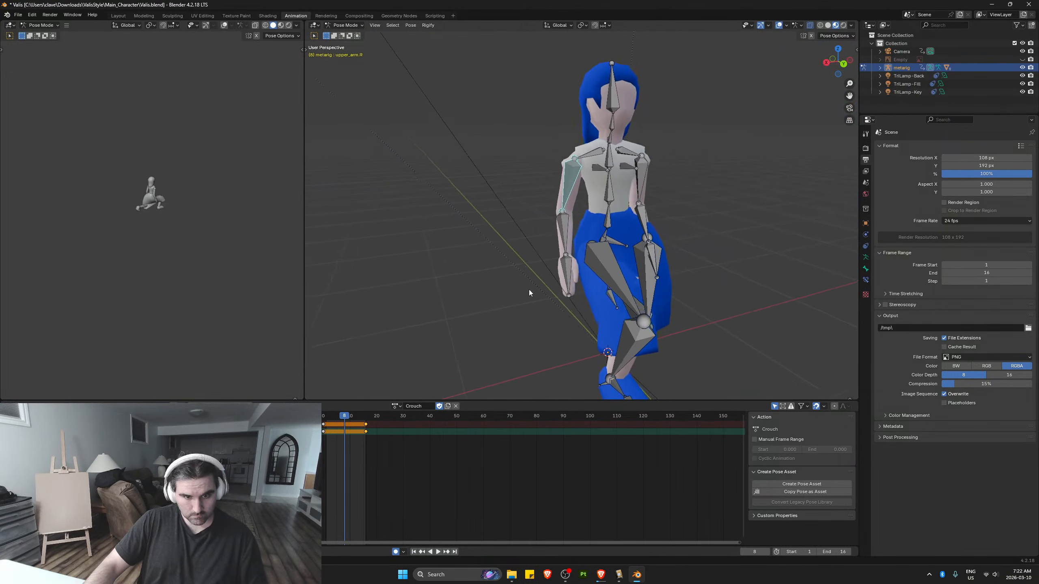
pyautogui.moveTo(442, 292); pyautogui.dragTo(623, 272, button='middle')
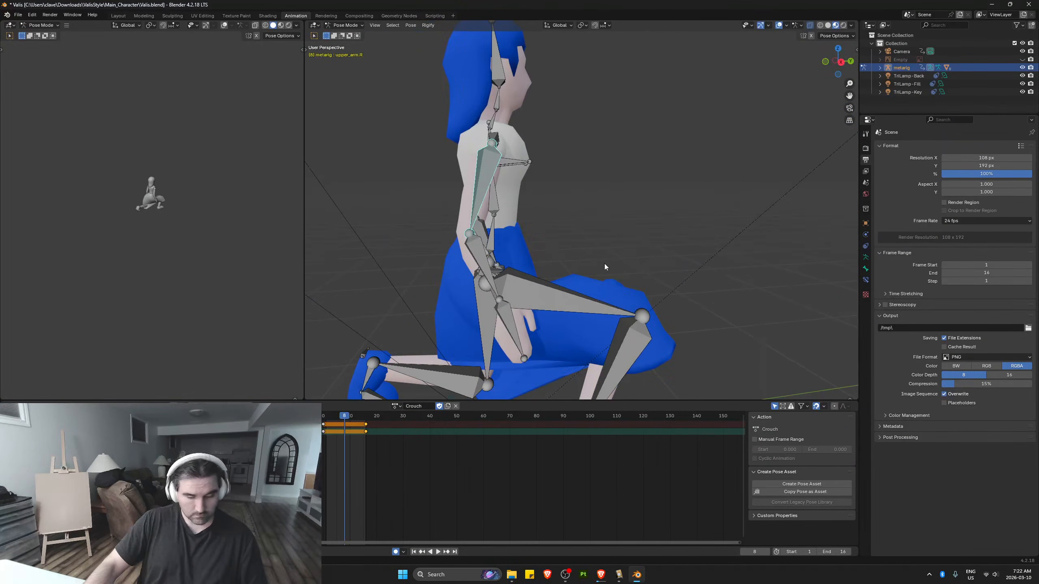
pyautogui.scroll(-3, 605, 266)
pyautogui.press('KP_3')
pyautogui.press('r')
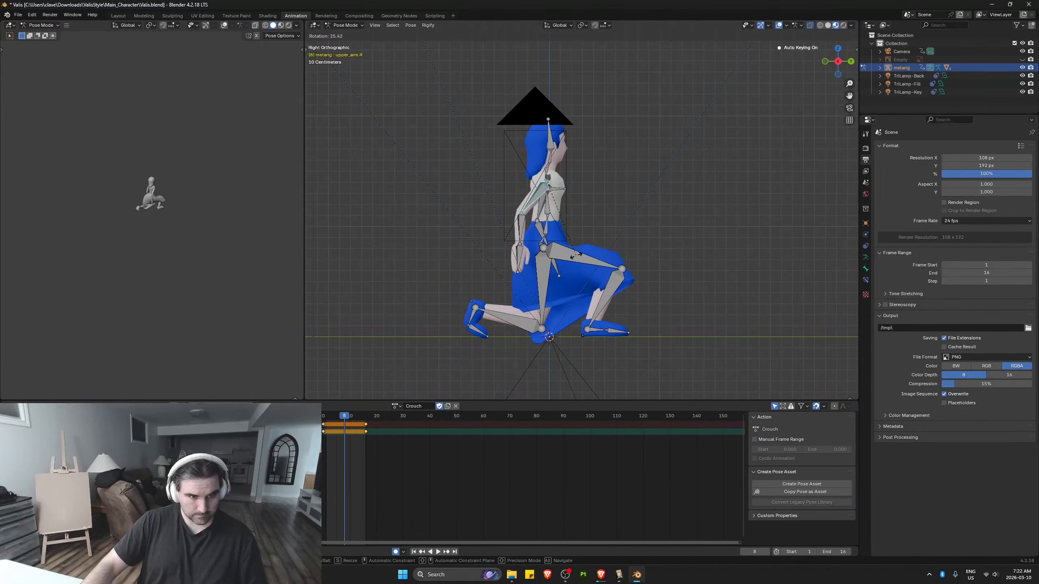
pyautogui.click(569, 252)
# Rotate the left upper arm forward about 28 degrees so the hand reaches over the raised knee, and preview the animation
pyautogui.click(545, 215)
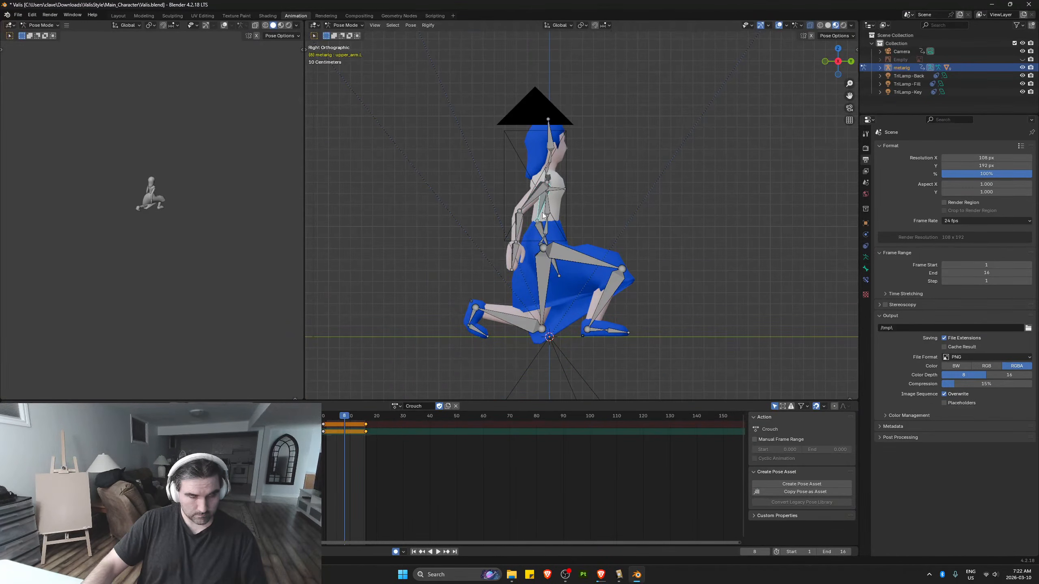
pyautogui.press('r')
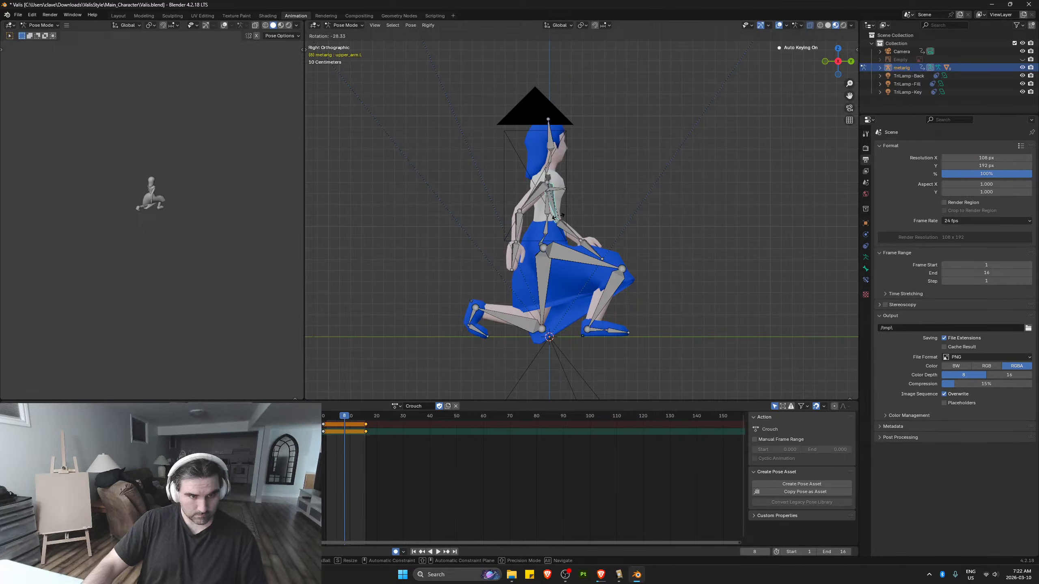
pyautogui.click(560, 219)
pyautogui.press('space')
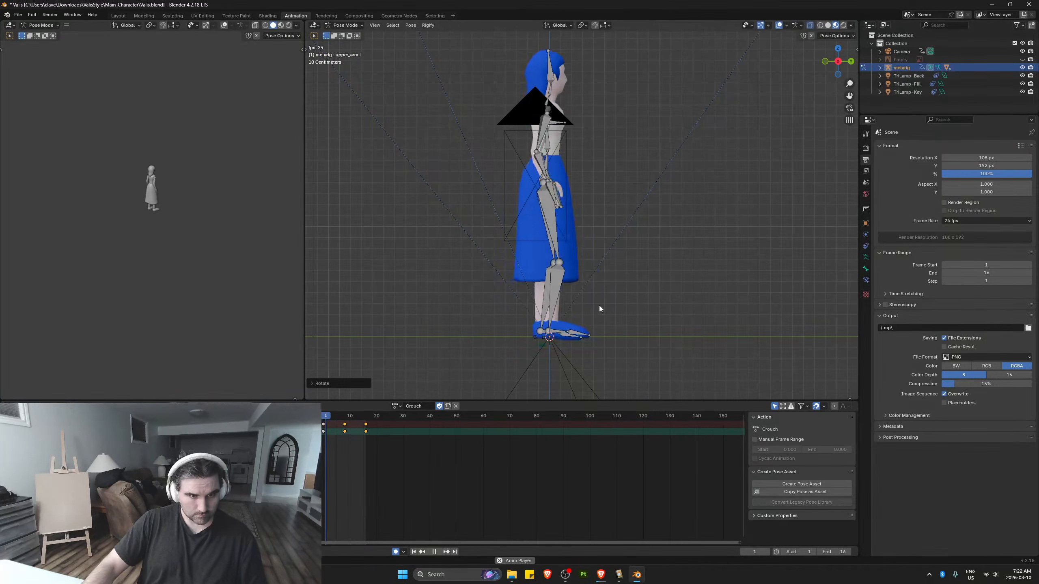
pyautogui.press('space')
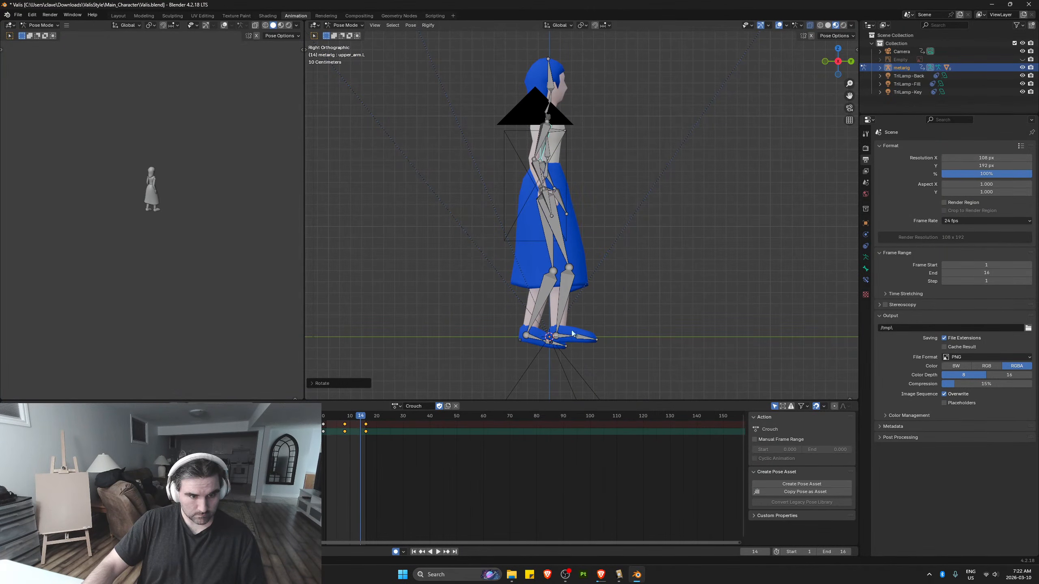
# At frame 8, rotate the left thigh backward and lower the left shin so the rear foot meets the ground
pyautogui.click(345, 424)
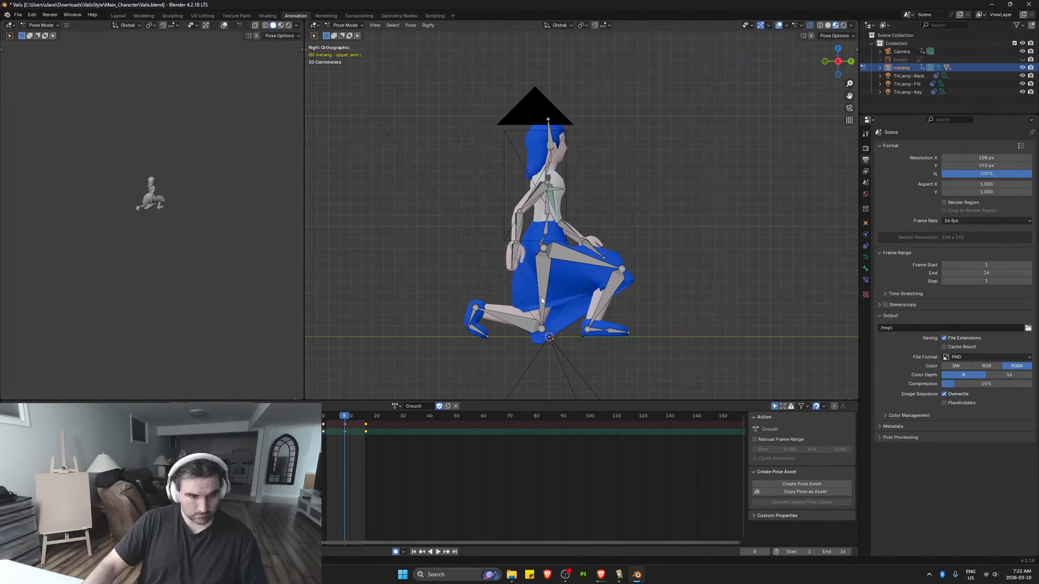
pyautogui.press('r')
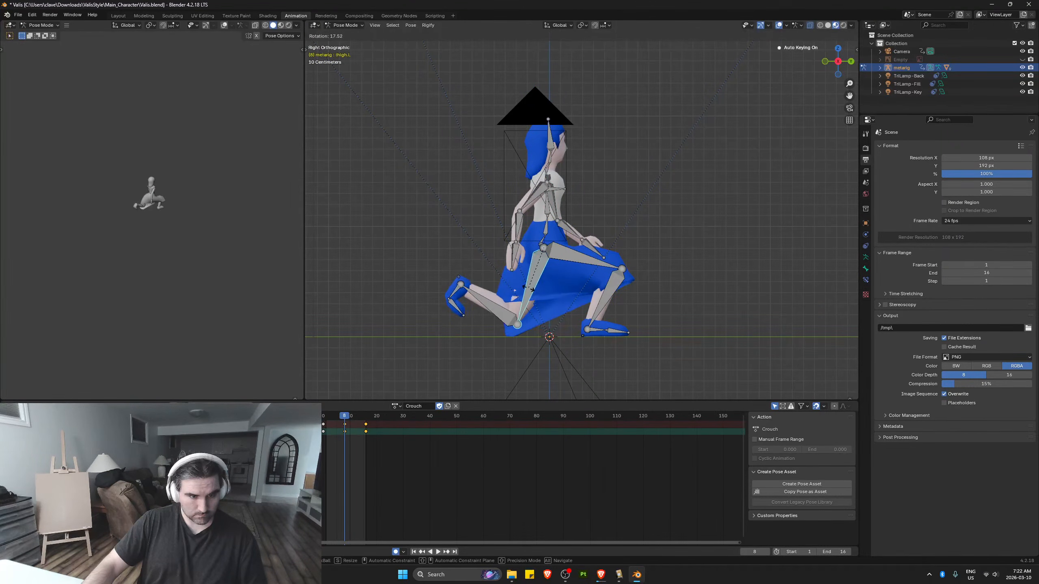
pyautogui.click(532, 293)
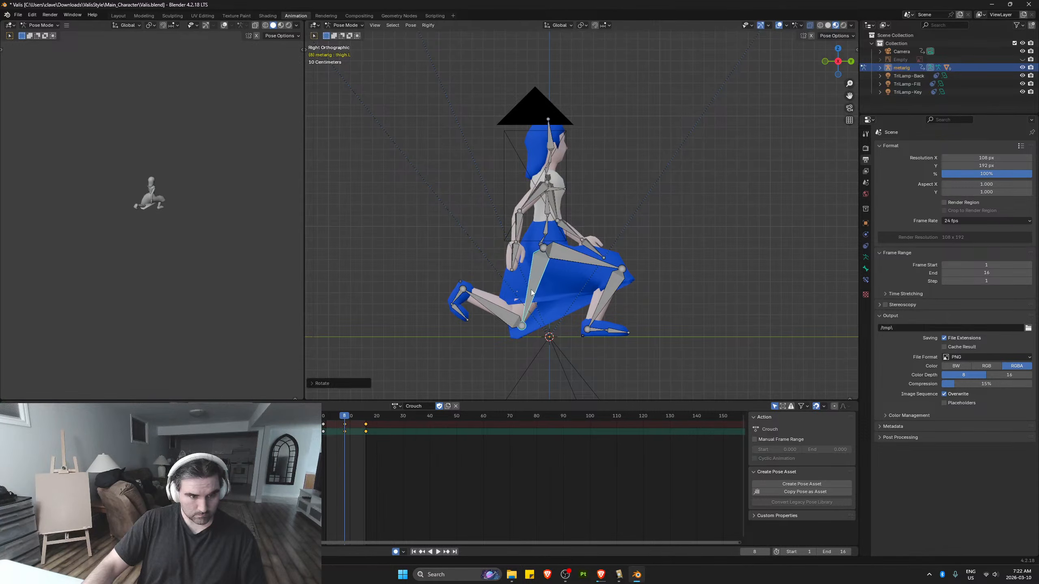
pyautogui.click(502, 325)
pyautogui.press('r')
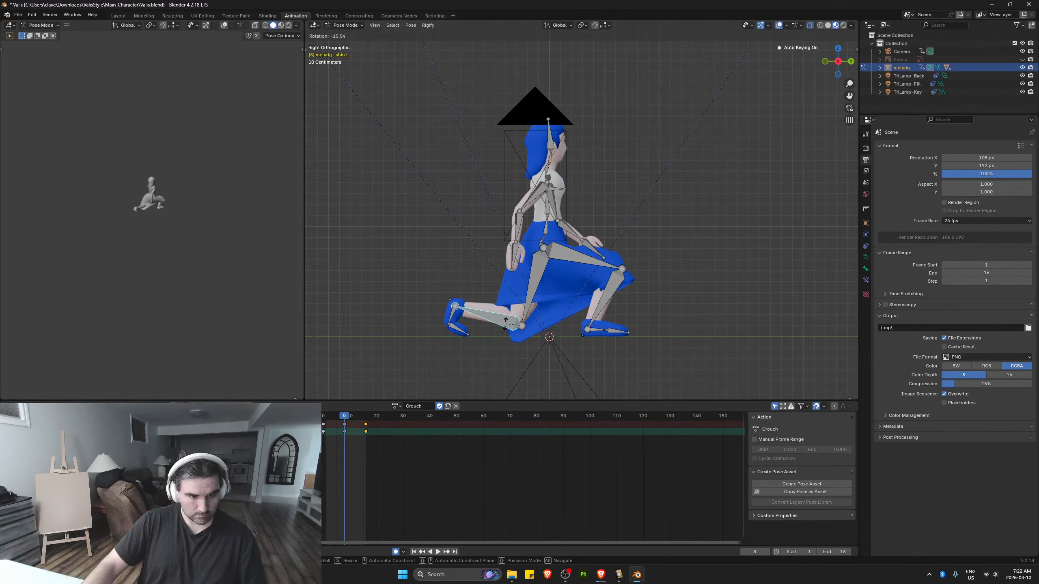
pyautogui.click(506, 324)
# Shift the left thigh bone slightly along the global X axis at frame 8
pyautogui.click(523, 315)
pyautogui.press('g')
pyautogui.press('x')
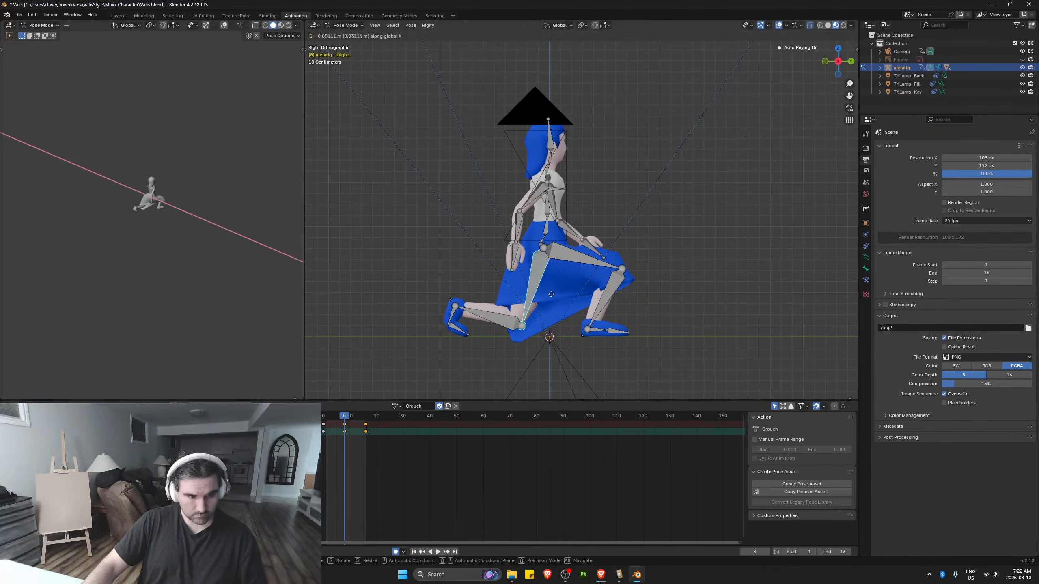
pyautogui.click(559, 356)
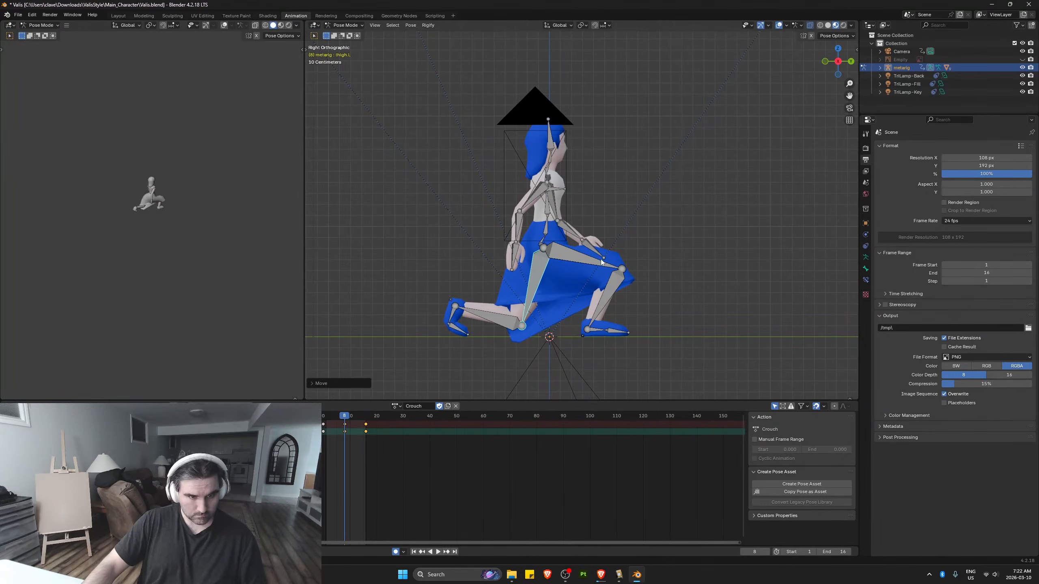
# Try a slight rotation of the right thigh, play back the crouch motion, and return to frame 8
pyautogui.click(601, 265)
pyautogui.press('r')
pyautogui.click(593, 274)
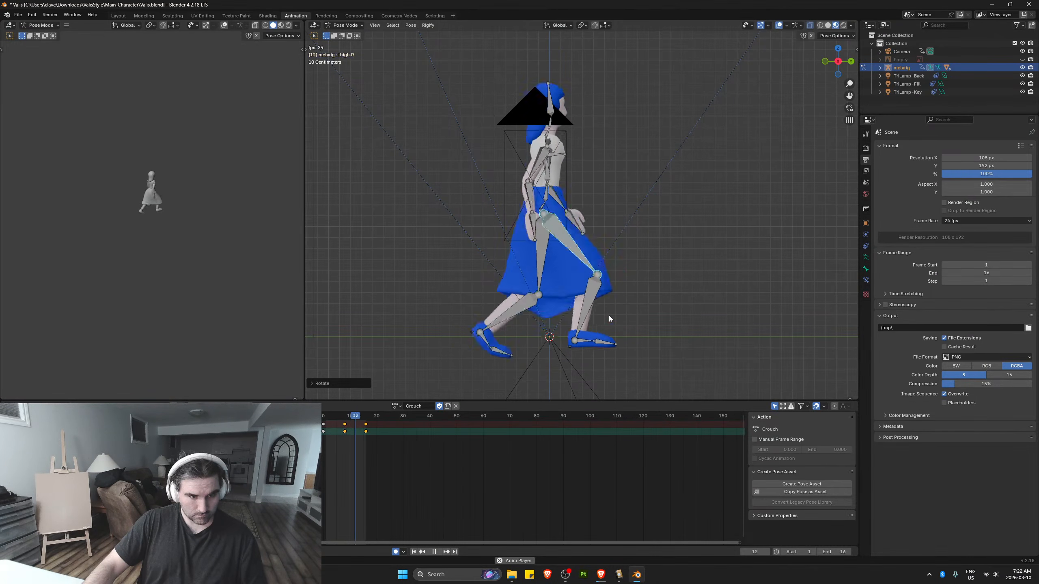
pyautogui.press('space')
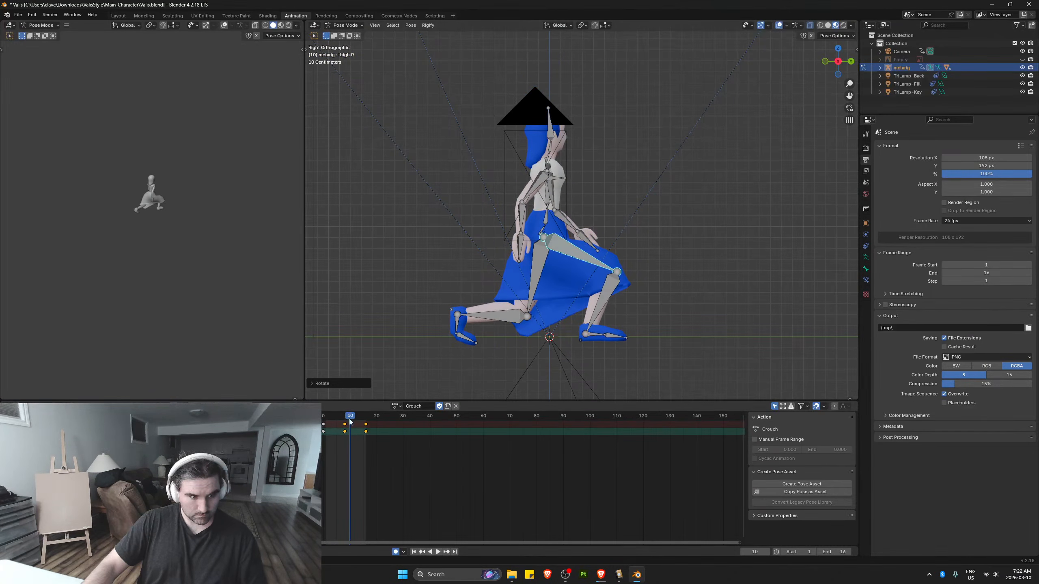
pyautogui.moveTo(351, 422); pyautogui.dragTo(345, 419)
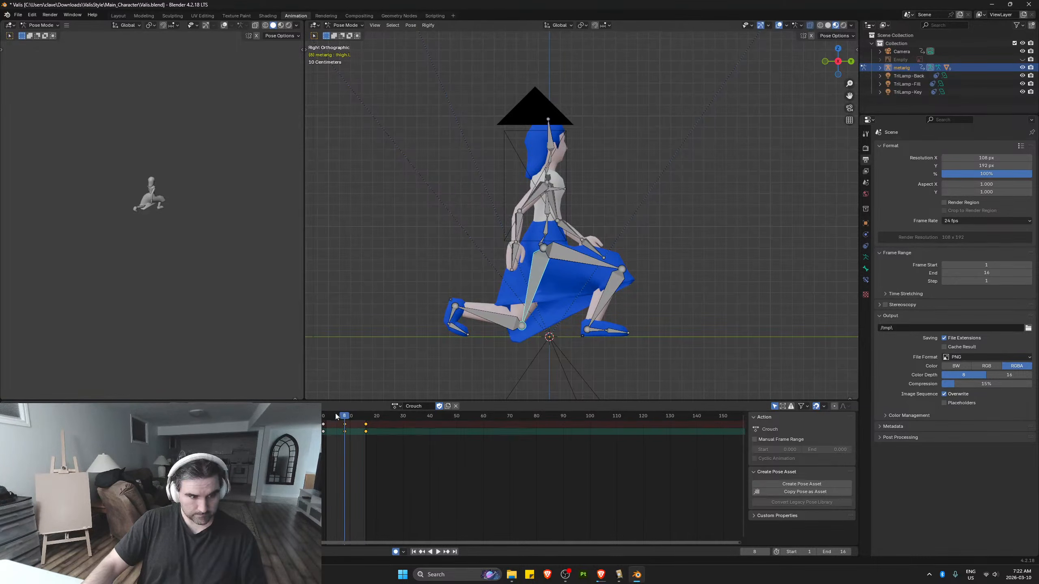
# At frame 4, rotate the left shin upward so the rear foot clears the ground line
pyautogui.press('space')
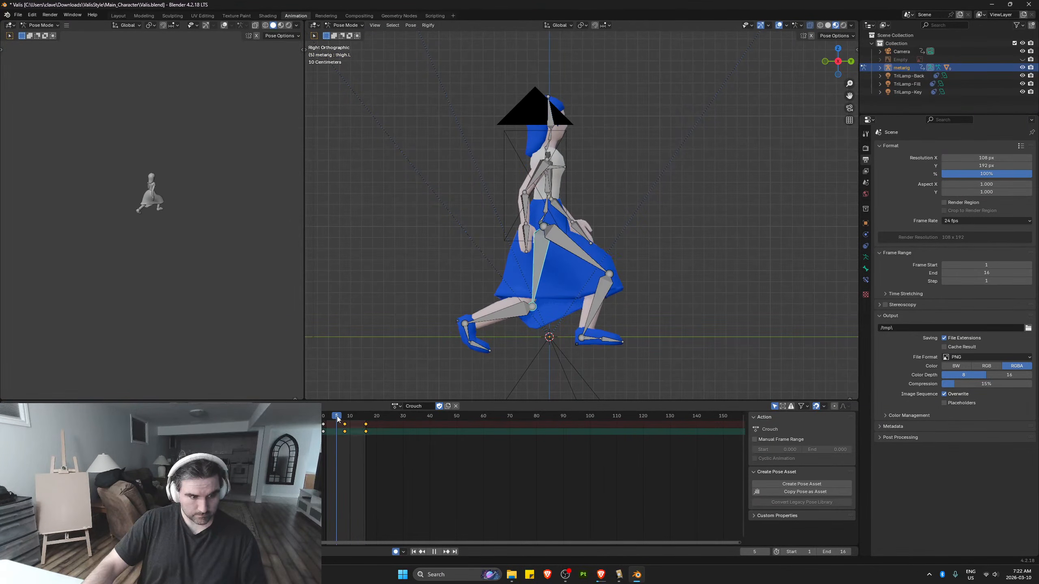
pyautogui.moveTo(338, 419); pyautogui.dragTo(335, 419)
pyautogui.press('r')
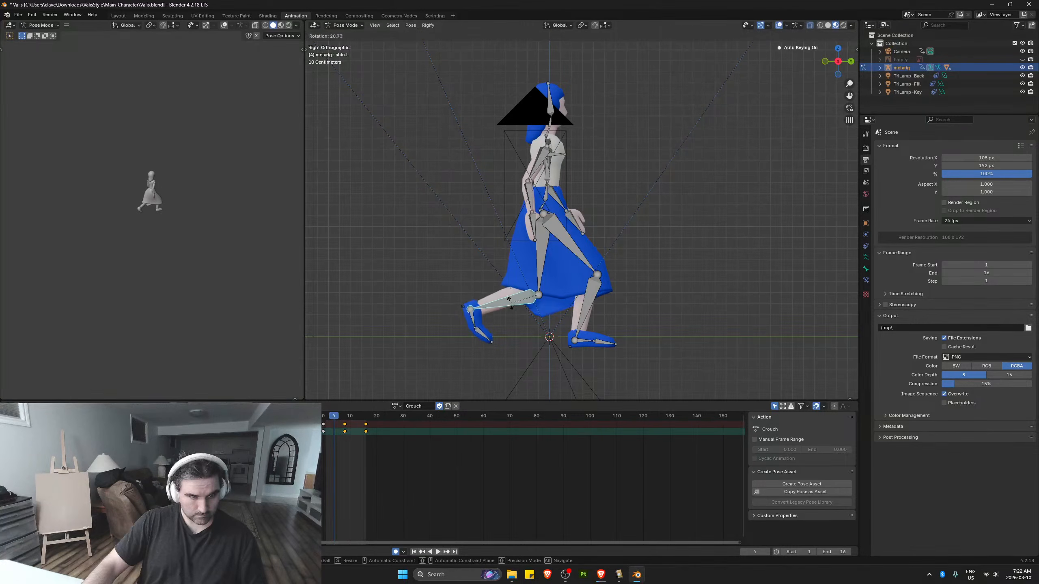
pyautogui.click(508, 298)
# At frame 4, raise the right thigh and angle the right shin so the front foot meets the ground, and preview the motion
pyautogui.click(573, 244)
pyautogui.press('r')
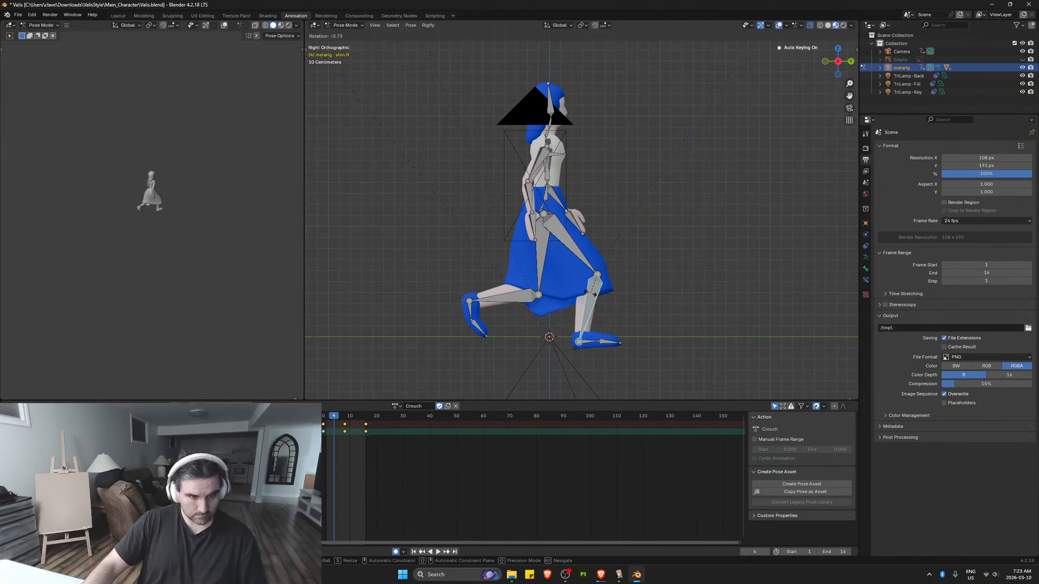
pyautogui.click(587, 258)
pyautogui.click(597, 300)
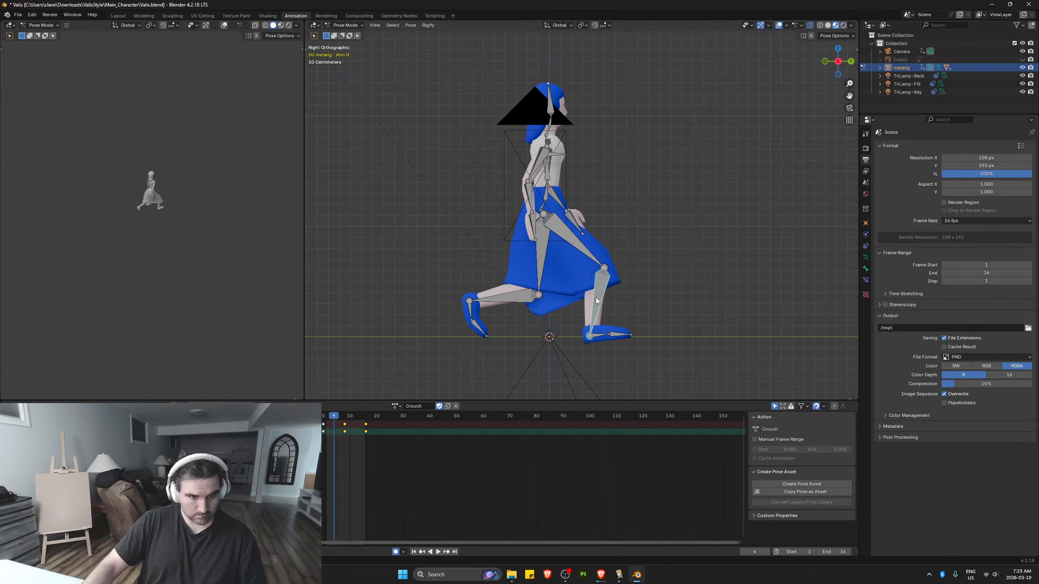
pyautogui.press('r')
pyautogui.click(592, 302)
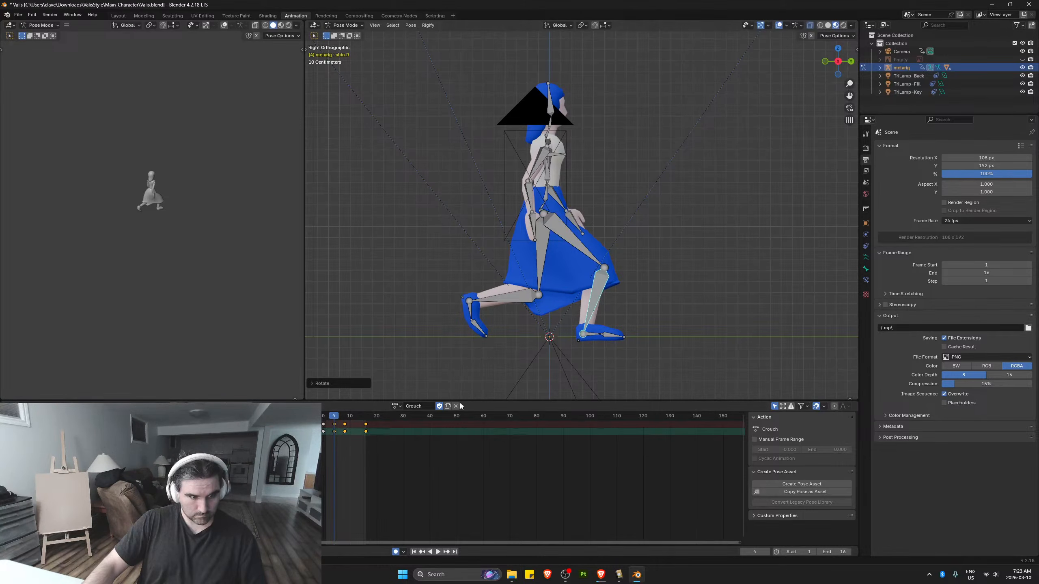
pyautogui.press('space')
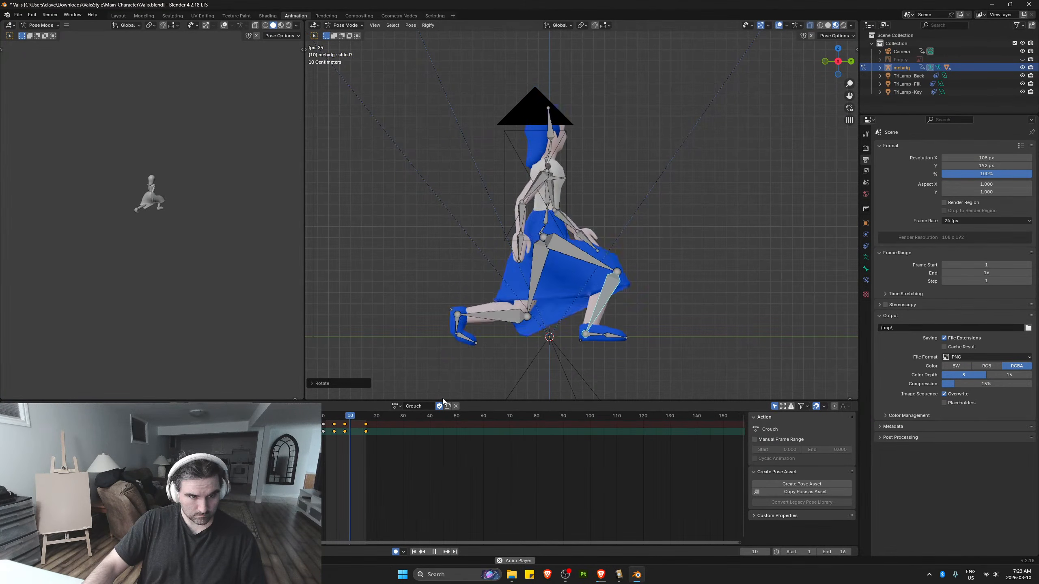
pyautogui.press('space')
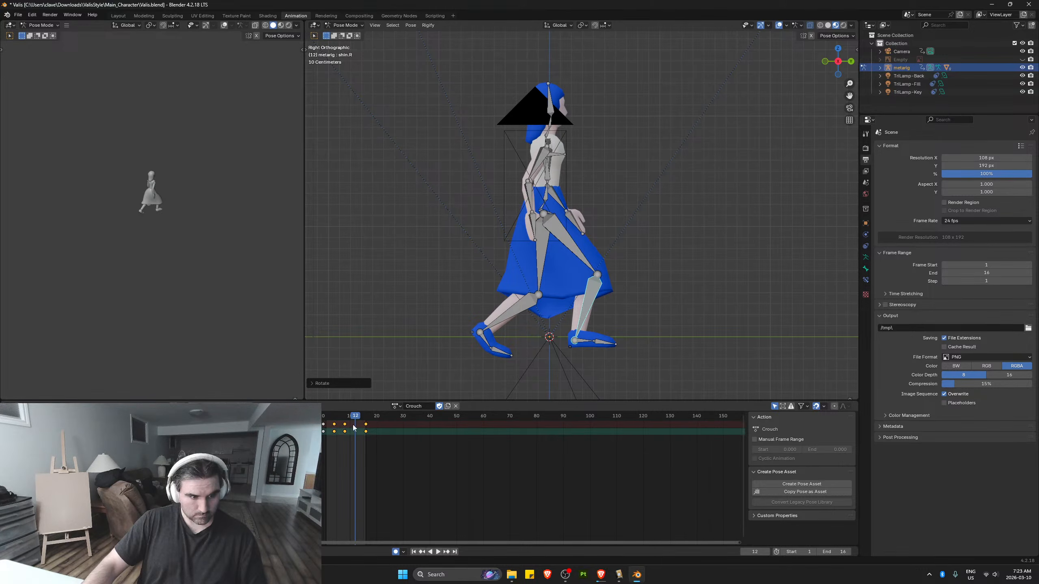
# At frame 2, swing the left thigh backward and rotate the left shin upward to lift the rear foot
pyautogui.press('space')
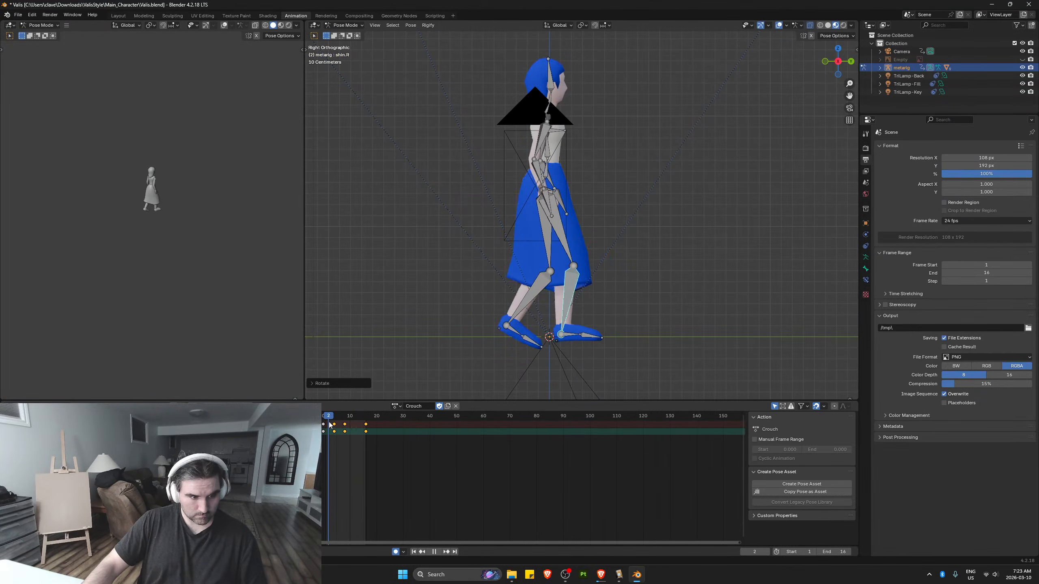
pyautogui.click(535, 292)
pyautogui.press('r')
pyautogui.click(547, 244)
pyautogui.rightClick(547, 243)
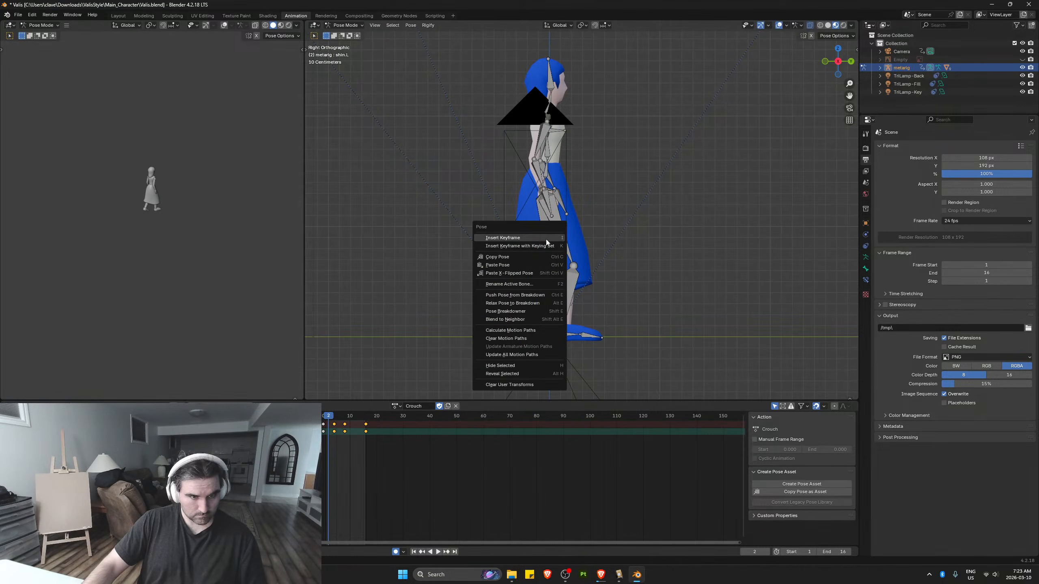
pyautogui.click(547, 238)
pyautogui.click(536, 240)
pyautogui.press('r')
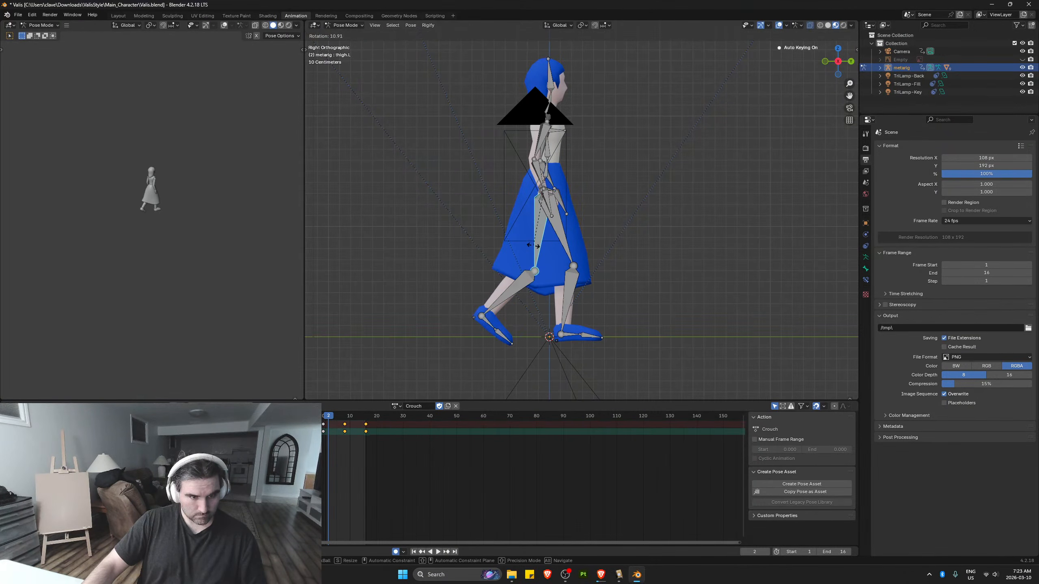
pyautogui.click(527, 279)
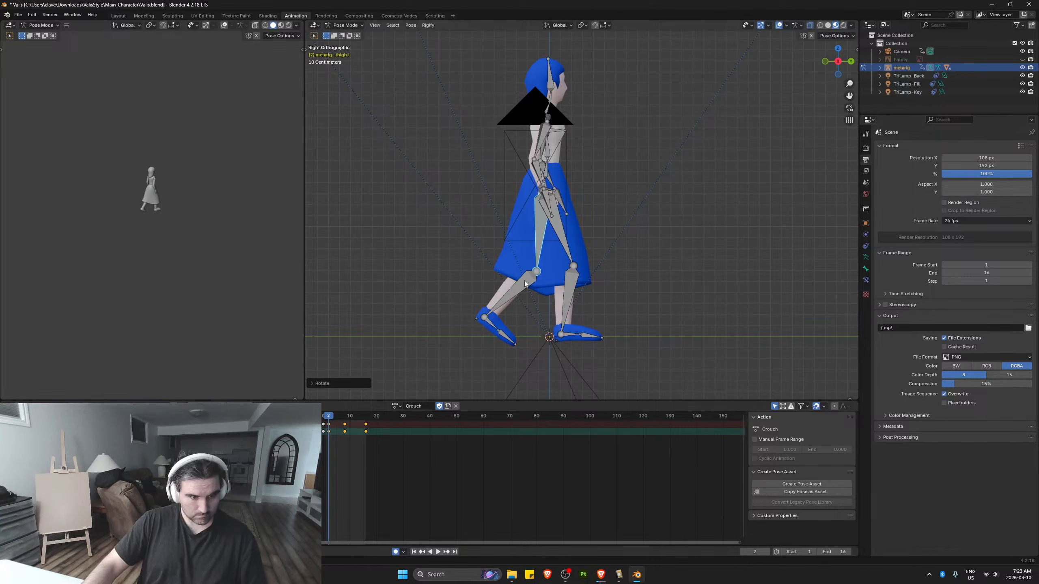
pyautogui.click(525, 283)
pyautogui.press('r')
pyautogui.click(470, 311)
# At frame 12, rotate the left thigh, shin and toe so the rear foot clears the ground line, and preview the motion
pyautogui.moveTo(330, 420); pyautogui.dragTo(356, 422)
pyautogui.press('r')
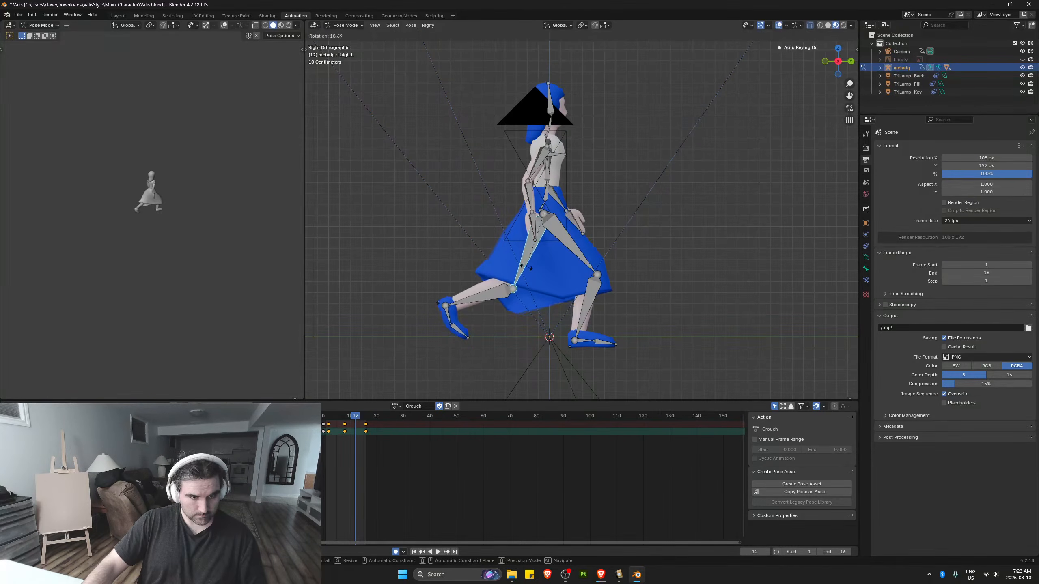
pyautogui.click(491, 291)
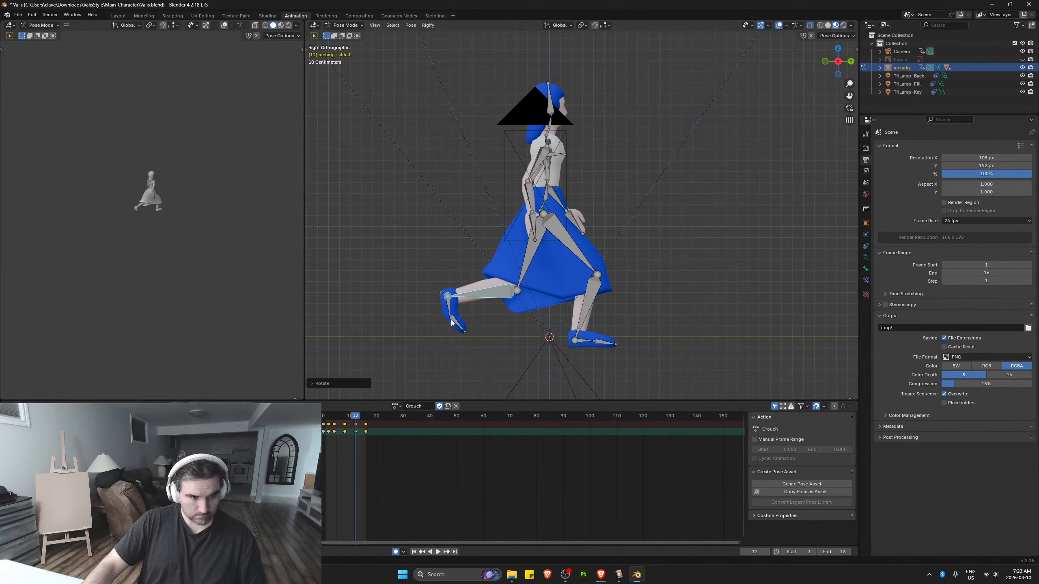
pyautogui.click(453, 327)
pyautogui.press('r')
pyautogui.click(454, 329)
pyautogui.press('space')
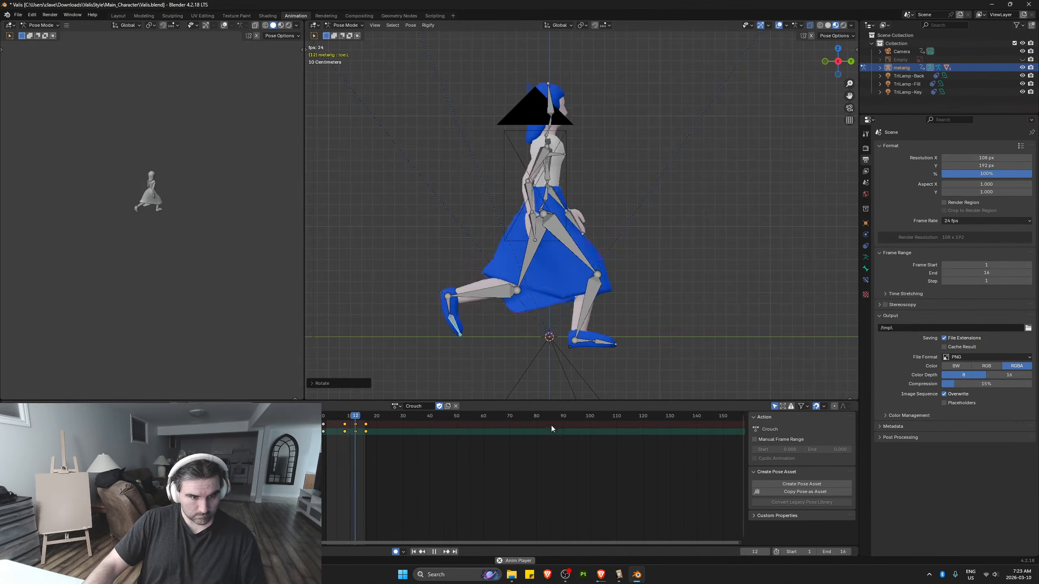
pyautogui.press('space')
# At frame 14, rotate the left shin and flatten the left foot toward the ground, and preview the motion
pyautogui.moveTo(366, 418); pyautogui.dragTo(360, 418)
pyautogui.click(507, 314)
pyautogui.press('r')
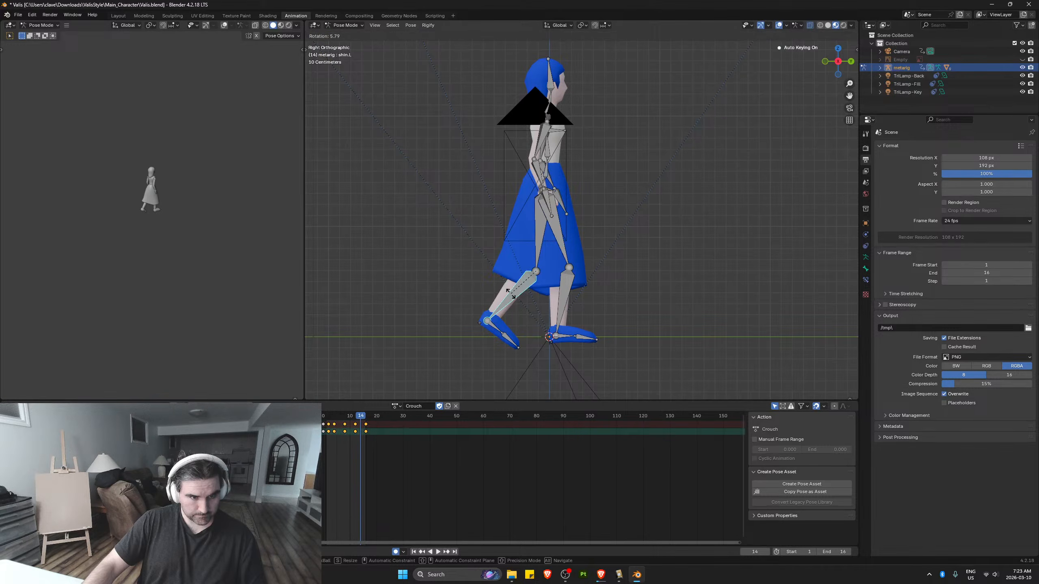
pyautogui.click(501, 325)
pyautogui.click(498, 332)
pyautogui.press('r')
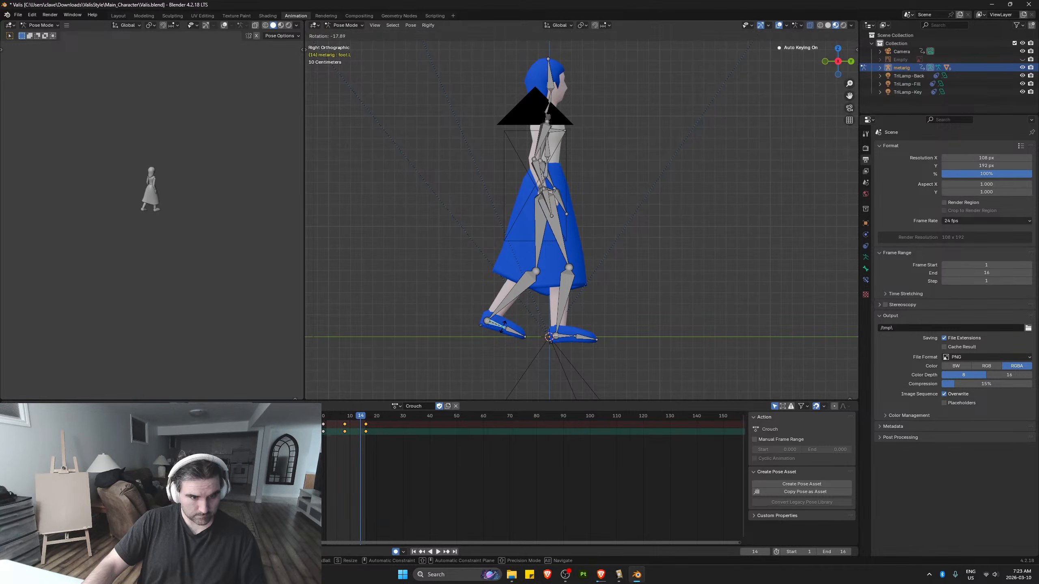
pyautogui.click(504, 325)
pyautogui.press('space')
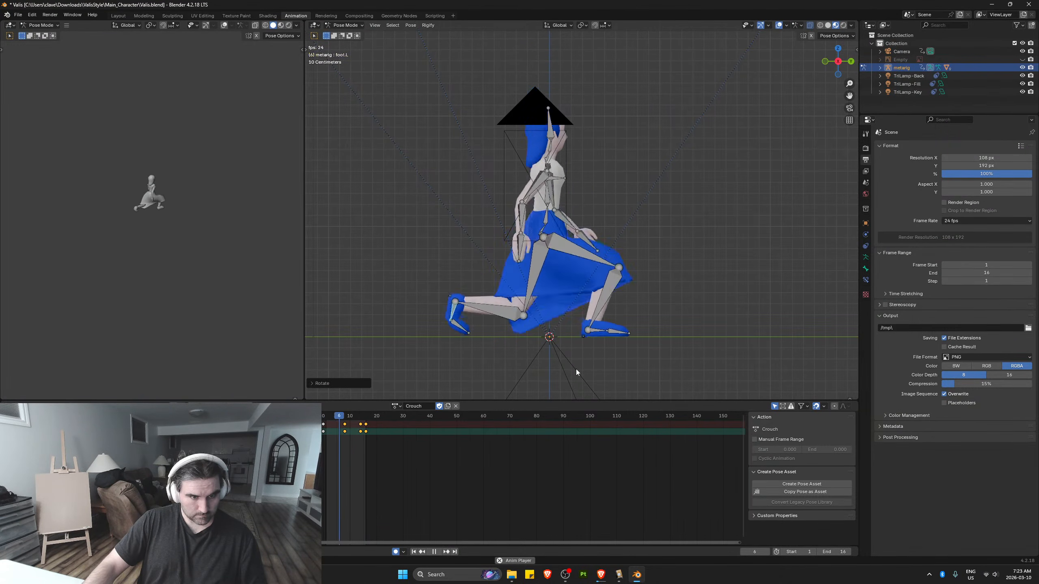
pyautogui.press('space')
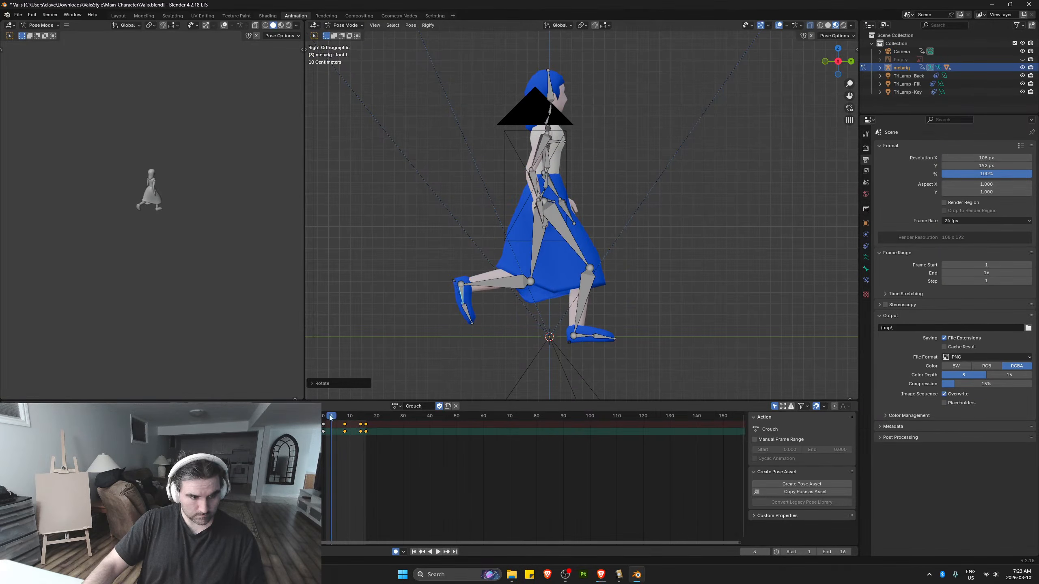
# At frame 4, raise the right thigh slightly more and adjust the right shin so the front foot rests on the ground line
pyautogui.moveTo(332, 420); pyautogui.dragTo(335, 420)
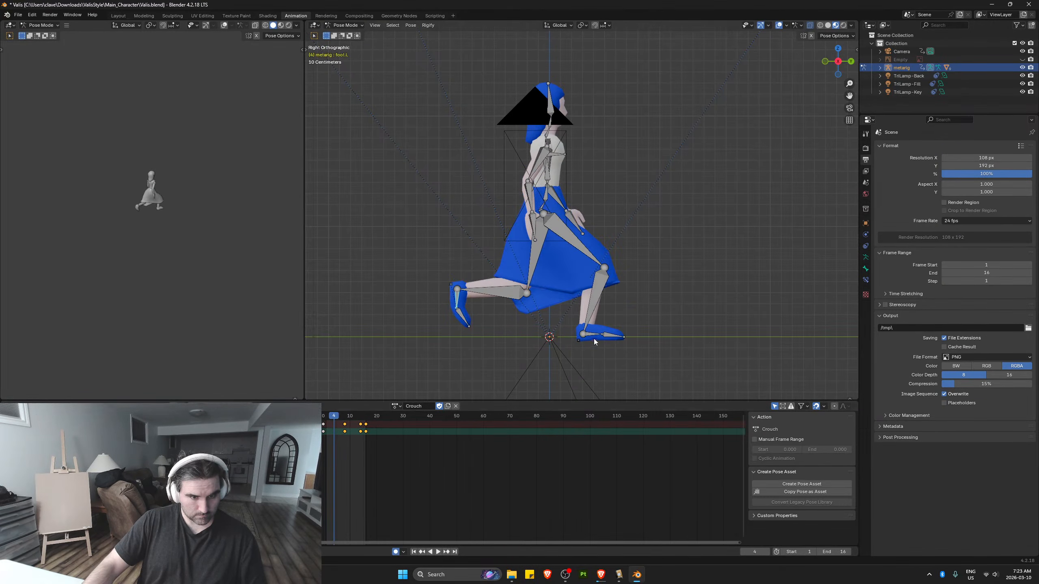
pyautogui.click(586, 252)
pyautogui.press('r')
pyautogui.click(590, 247)
pyautogui.click(604, 292)
pyautogui.press('r')
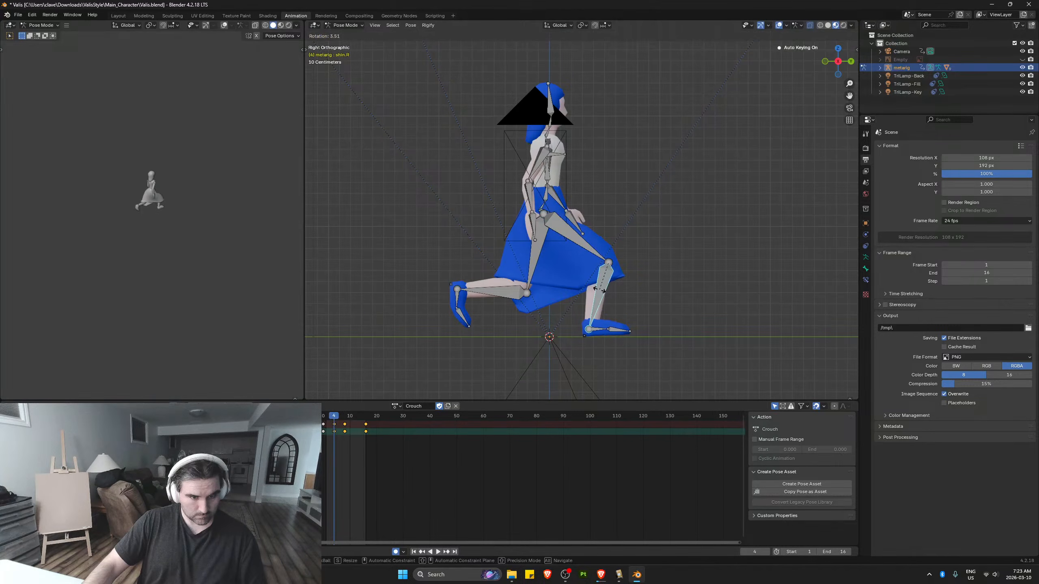
pyautogui.click(600, 290)
pyautogui.click(593, 251)
pyautogui.press('r')
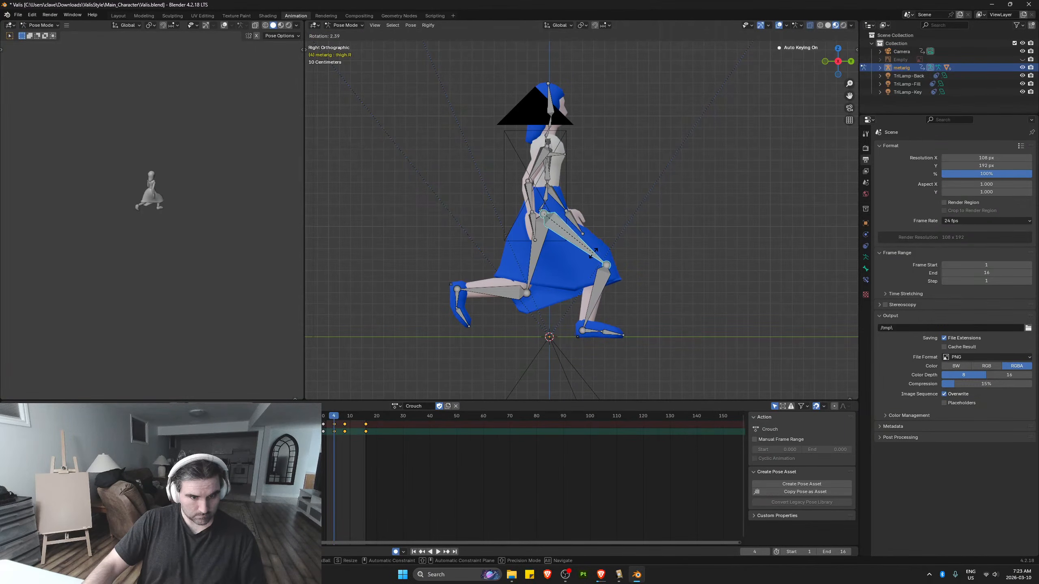
pyautogui.click(594, 251)
pyautogui.press('space')
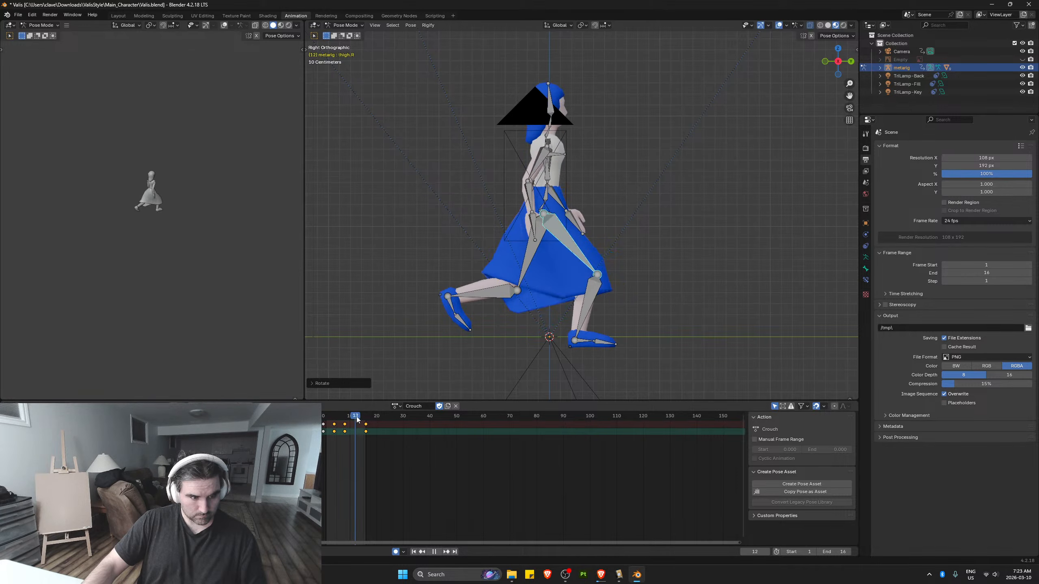
pyautogui.press('Escape')
# At frame 12, raise the right thigh and angle the right shin to bring the front foot up to the ground line, and preview the motion
pyautogui.press('r')
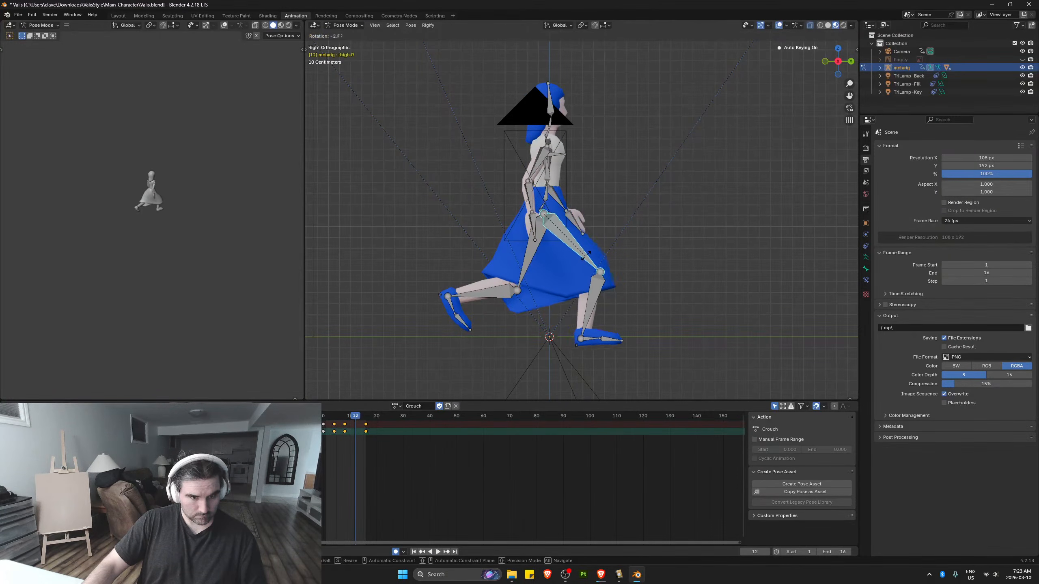
pyautogui.click(588, 254)
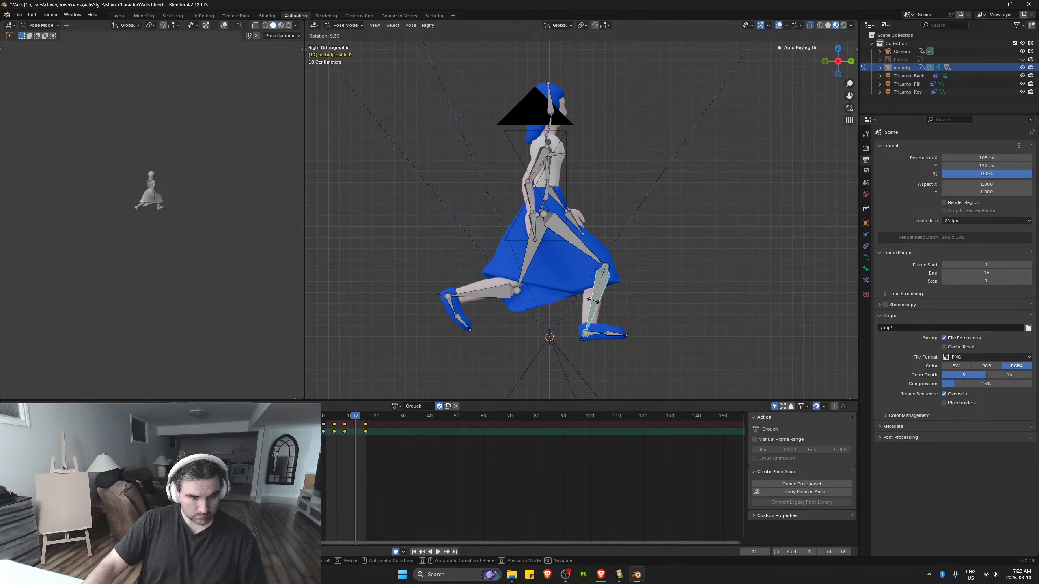
pyautogui.press('r')
pyautogui.click(593, 248)
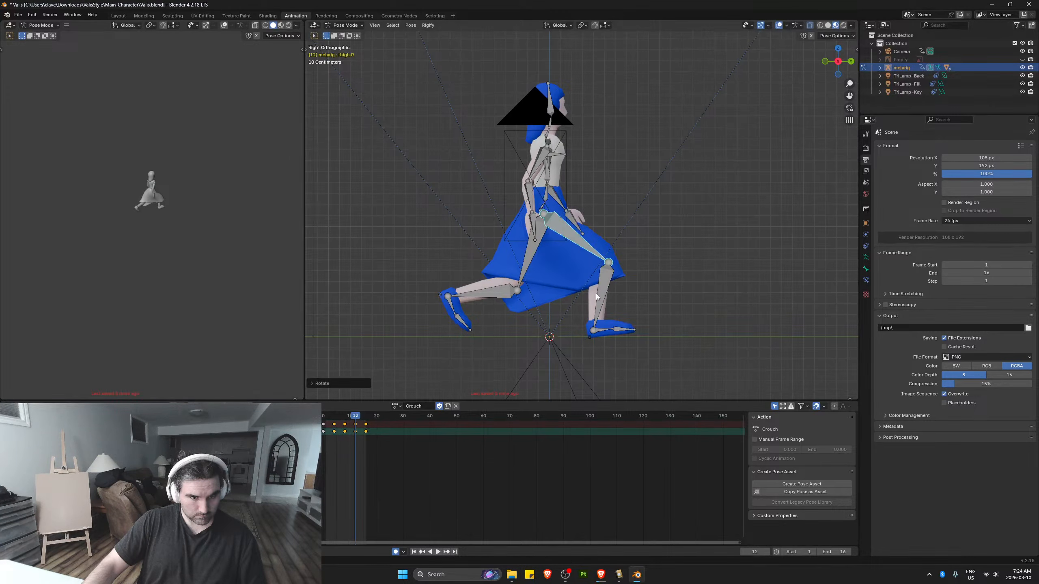
pyautogui.click(595, 296)
pyautogui.click(586, 245)
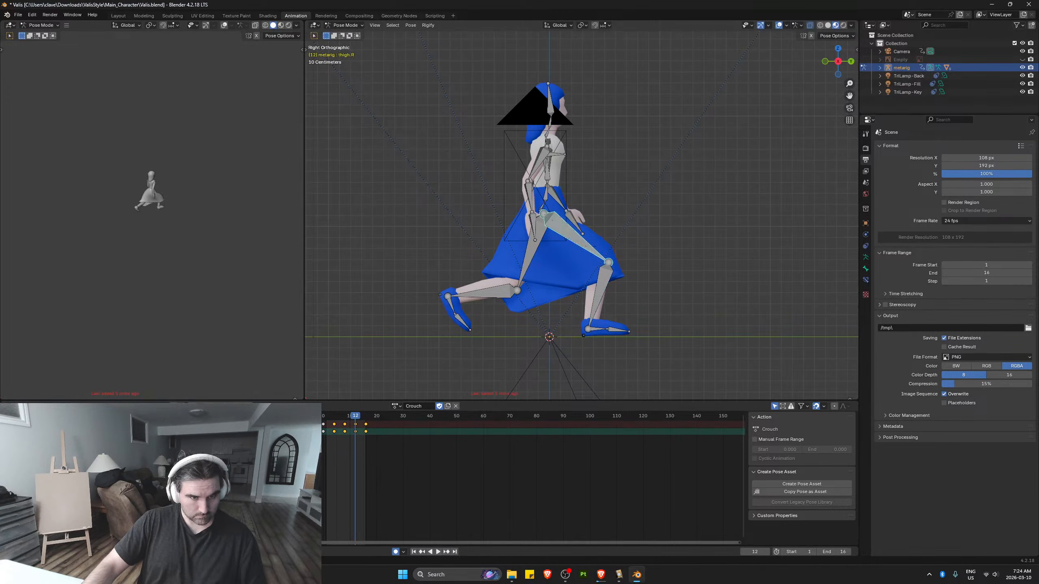
pyautogui.press('r')
pyautogui.click(583, 247)
pyautogui.press('space')
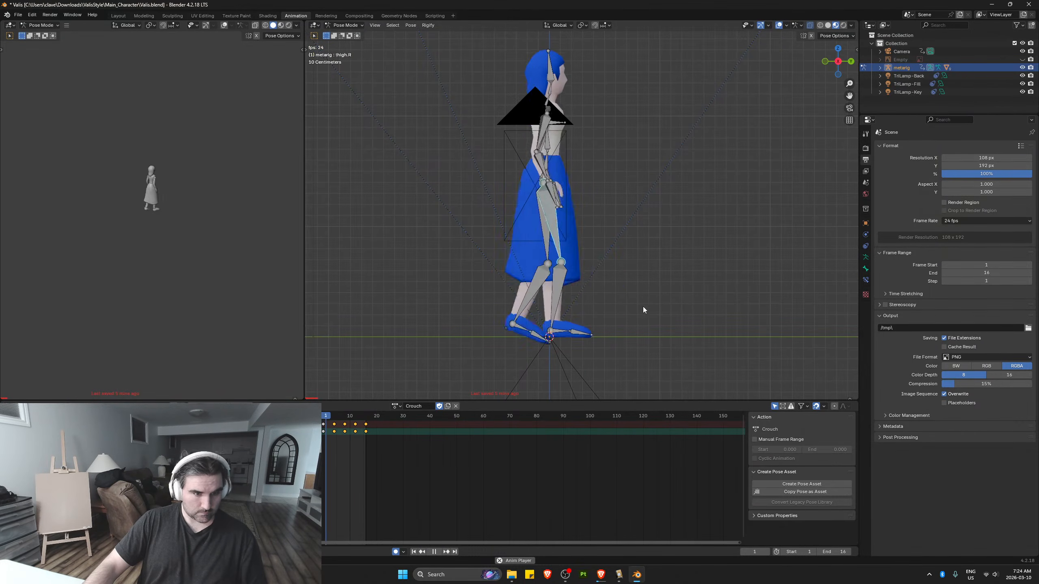
pyautogui.press('space')
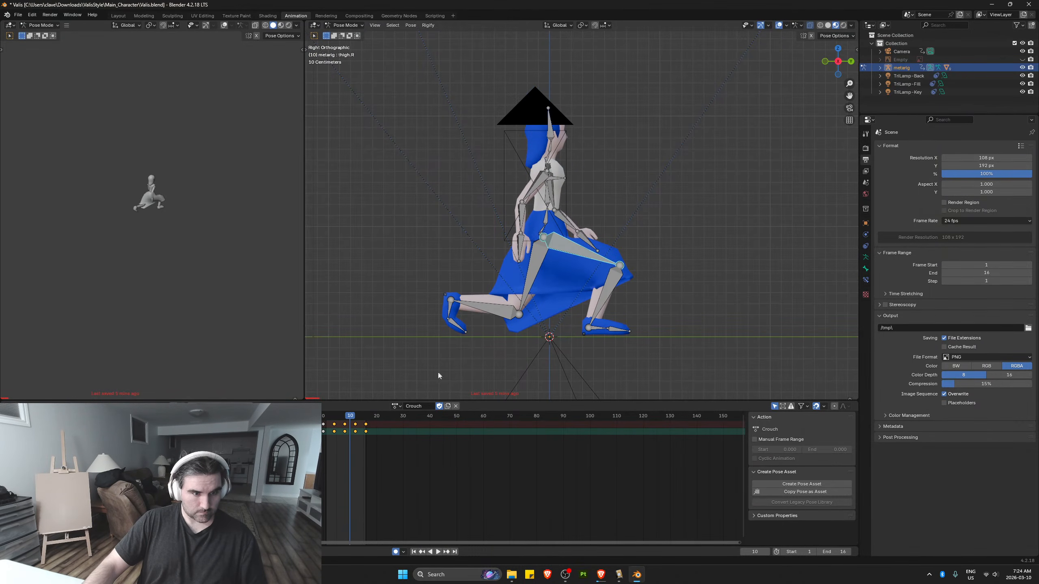
# Replay the crouch motion and save the file with the playhead back at frame 0
pyautogui.moveTo(345, 422); pyautogui.dragTo(324, 421)
pyautogui.press('space')
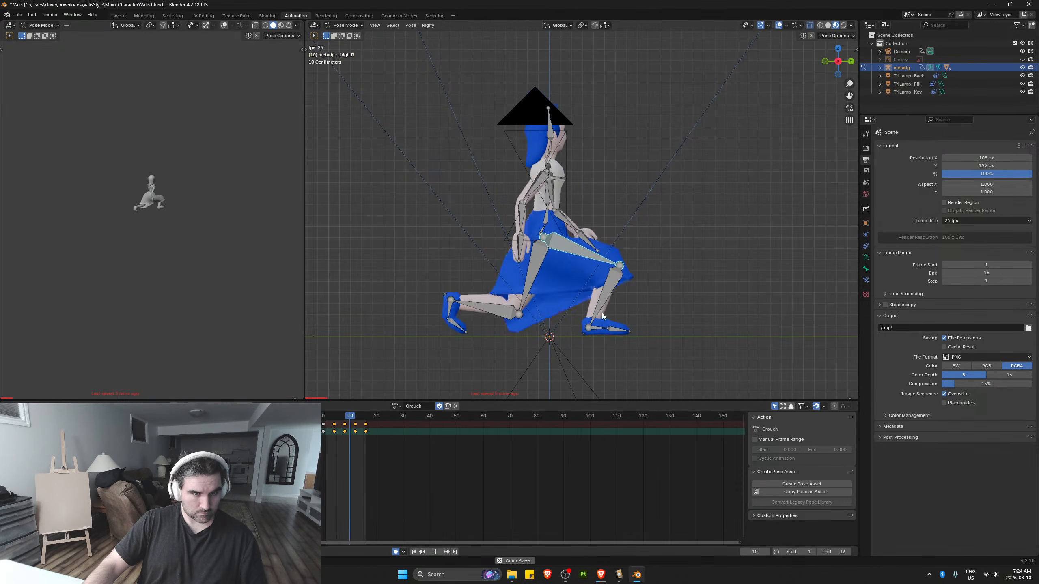
pyautogui.press('space')
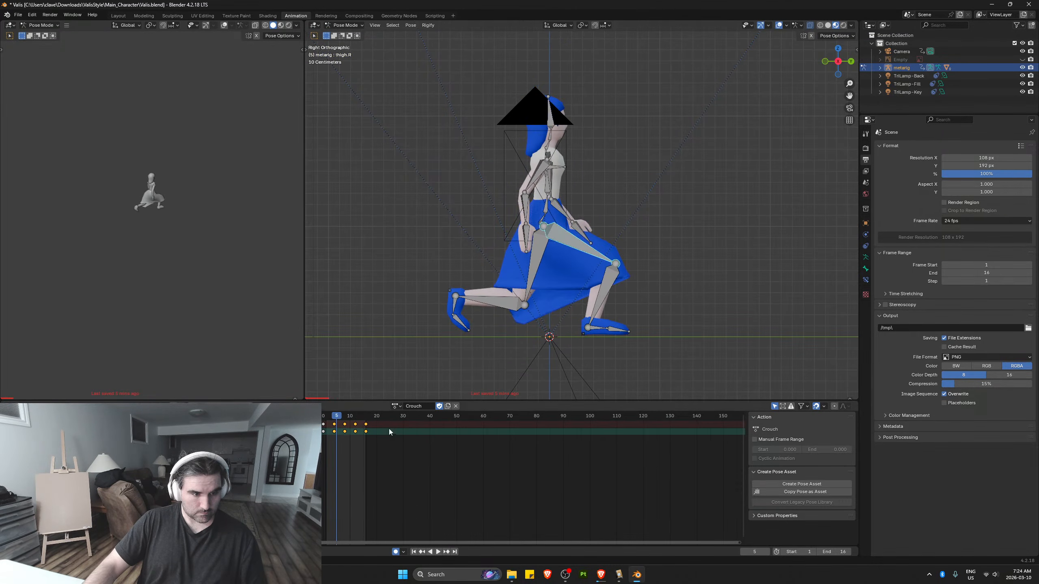
pyautogui.moveTo(333, 416); pyautogui.dragTo(323, 416)
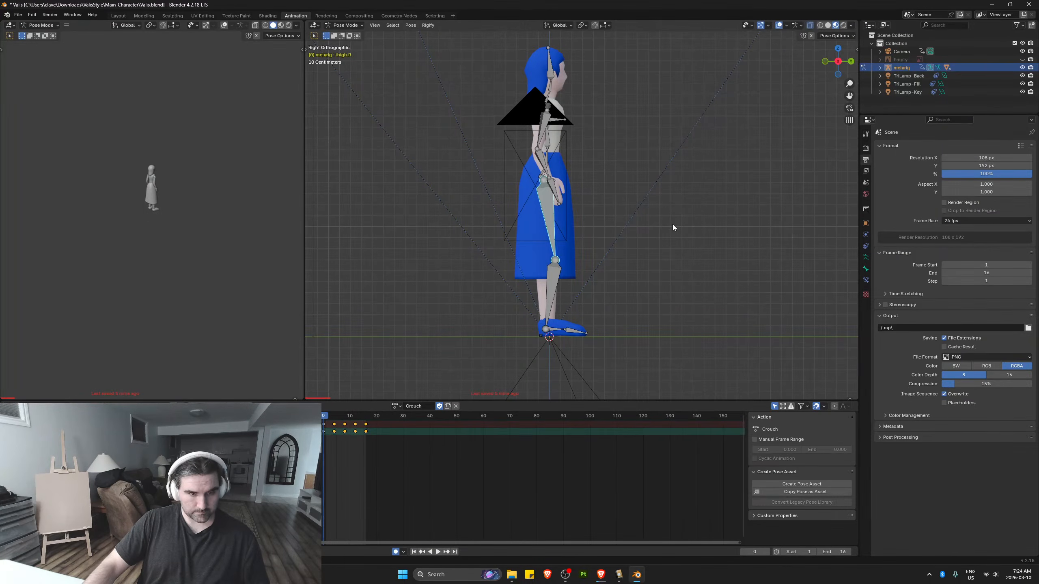
pyautogui.click(679, 234)
pyautogui.hotkey('ctrl', 's')
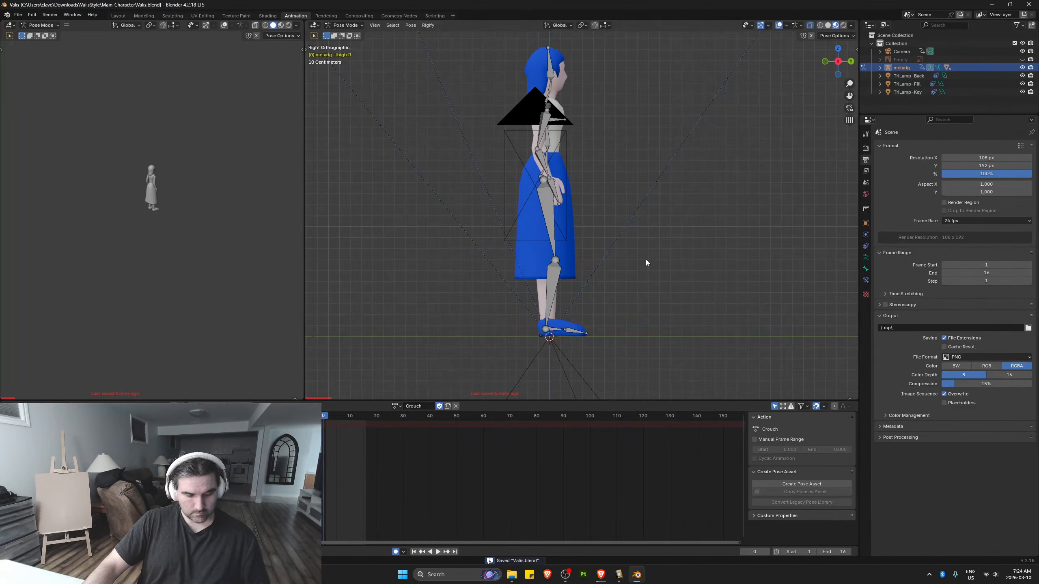
pyautogui.moveTo(657, 268); pyautogui.dragTo(627, 258, button='middle')
pyautogui.scroll(-2, 651, 255)
pyautogui.press('KP_3')
pyautogui.scroll(4, 652, 255)
pyautogui.scroll(-1, 639, 246)
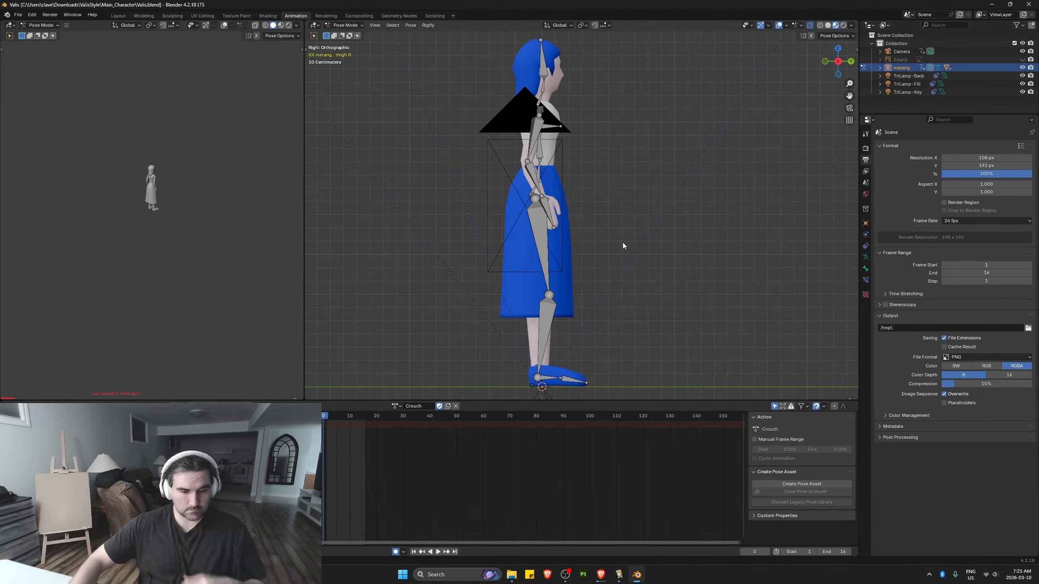
pyautogui.click(566, 574)
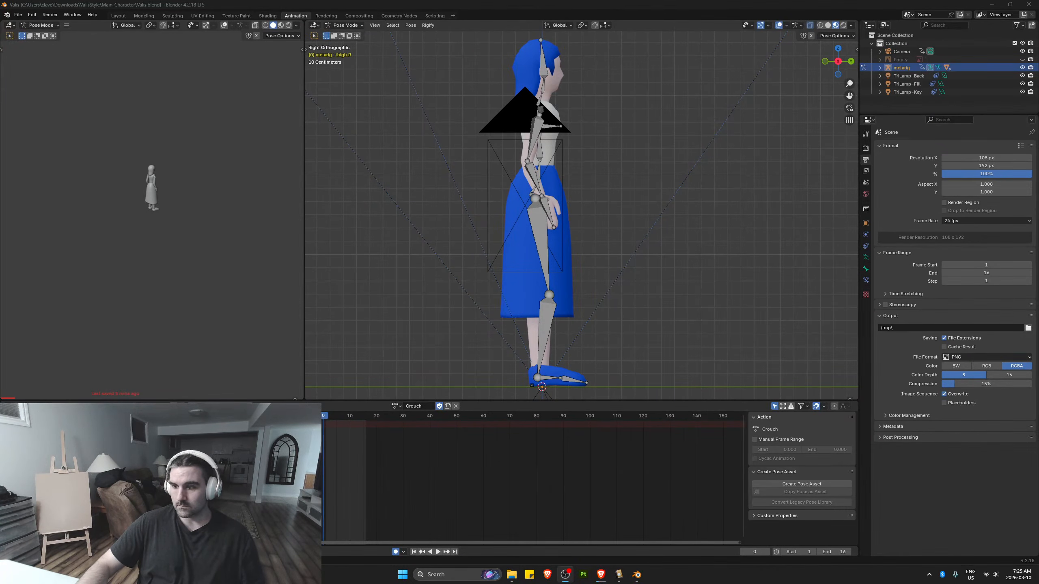
pyautogui.click(636, 579)
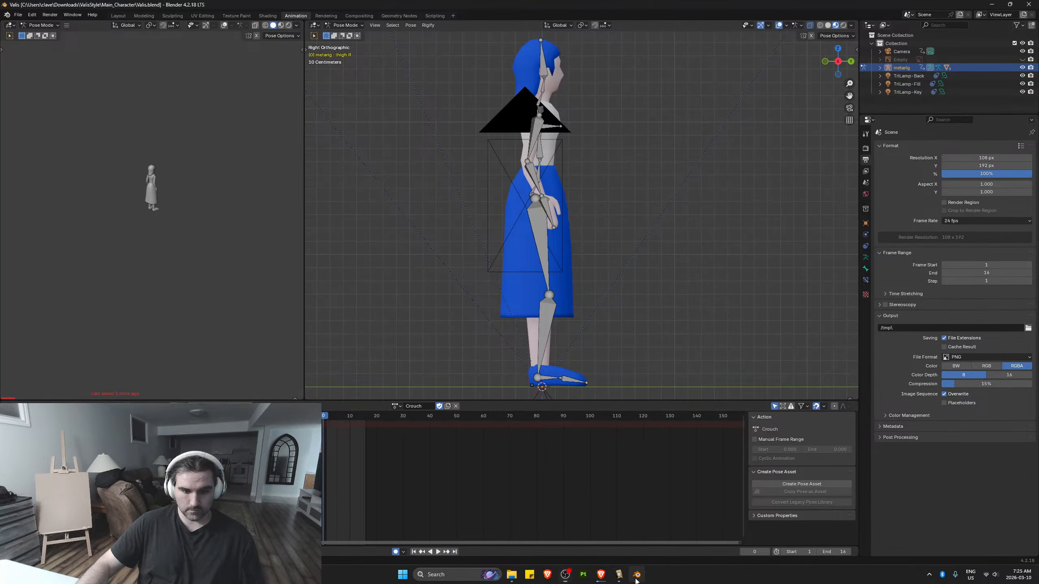
pyautogui.click(547, 578)
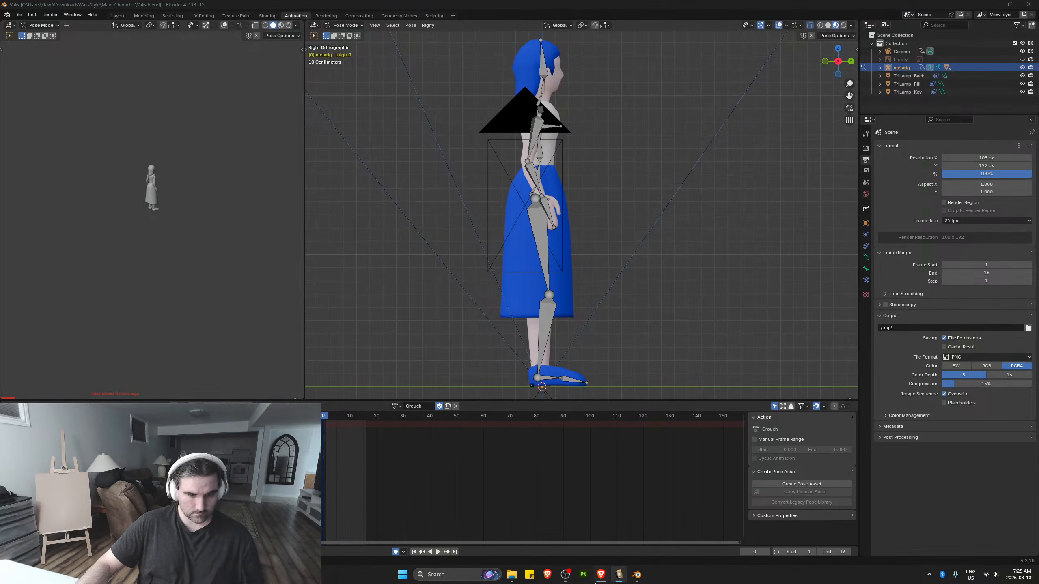
# Load the Idle, Run and Crouch actions in turn and play each one back to compare the motions
pyautogui.click(394, 409)
pyautogui.click(413, 432)
pyautogui.press('space')
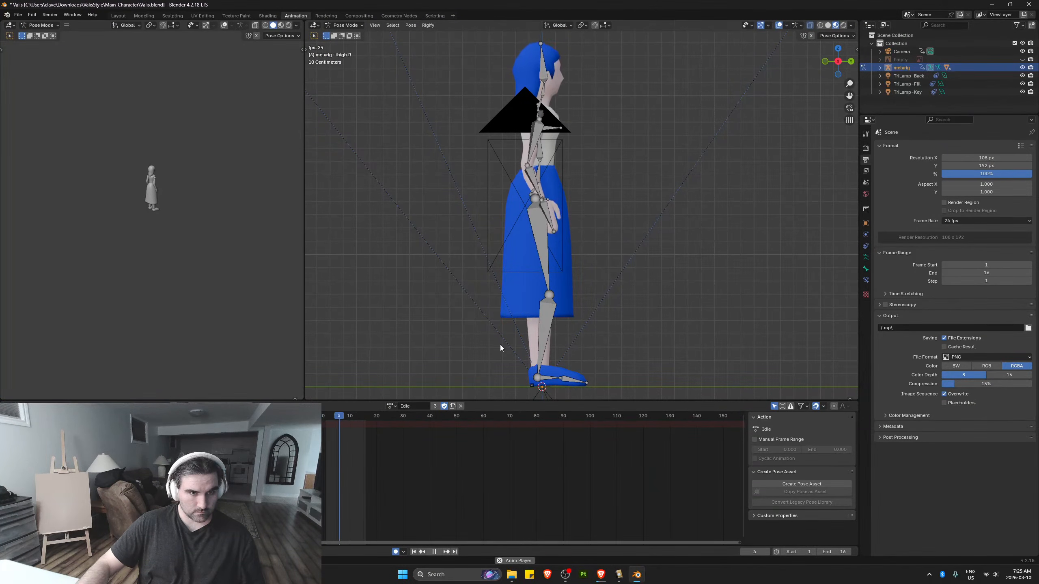
pyautogui.press('space')
pyautogui.click(392, 406)
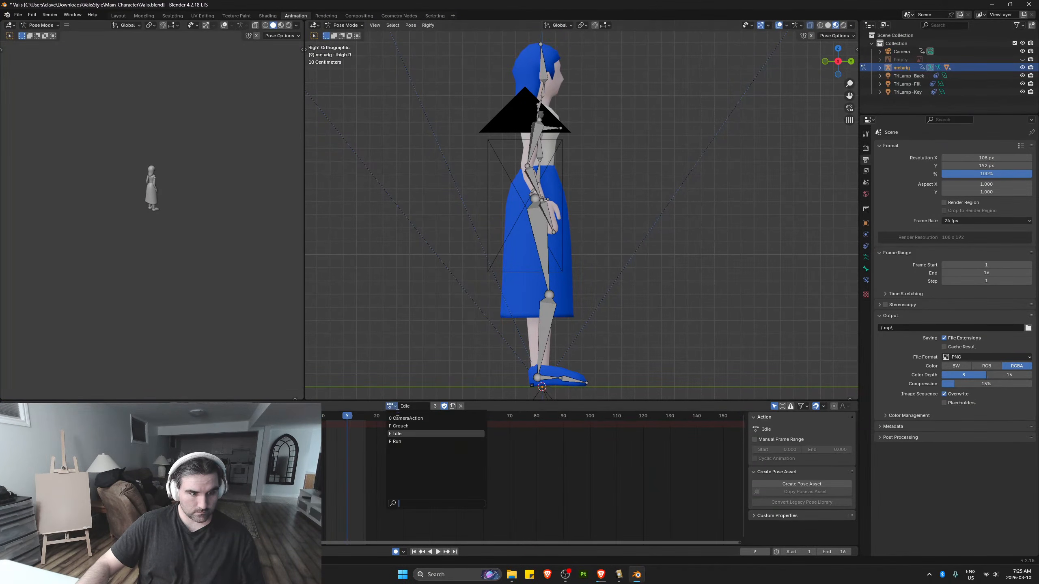
pyautogui.click(417, 442)
pyautogui.press('space')
pyautogui.press('space')
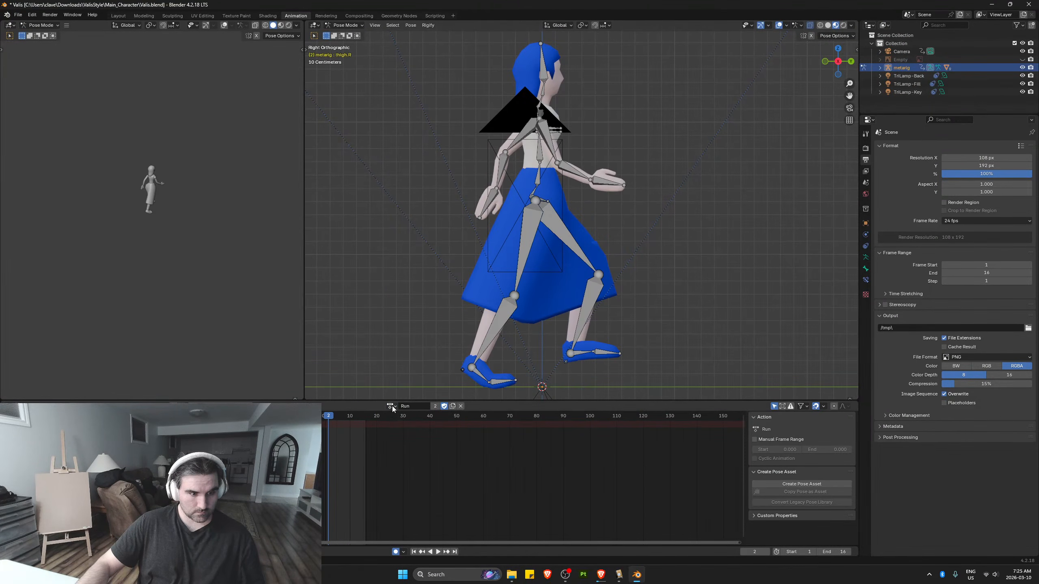
pyautogui.click(391, 406)
pyautogui.click(416, 425)
pyautogui.press('space')
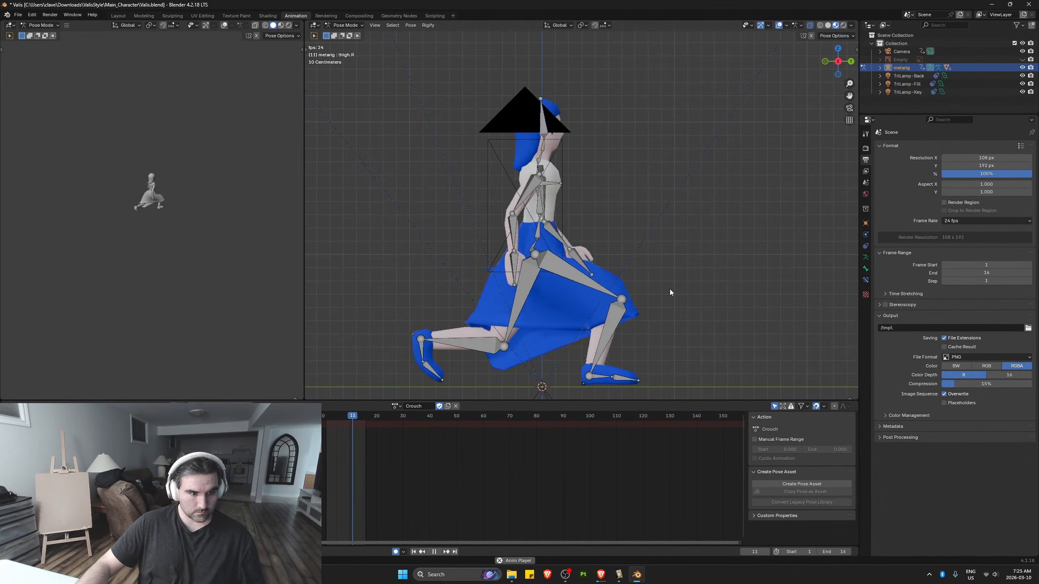
pyautogui.press('Escape')
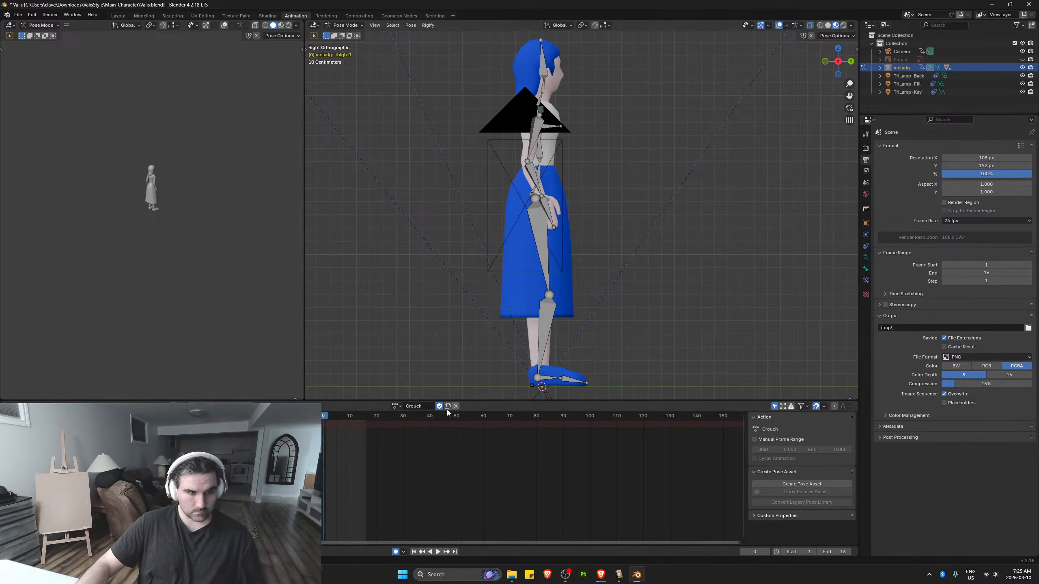
# Load the Idle action, duplicate it, rename the copy Jump and play it back briefly
pyautogui.click(397, 406)
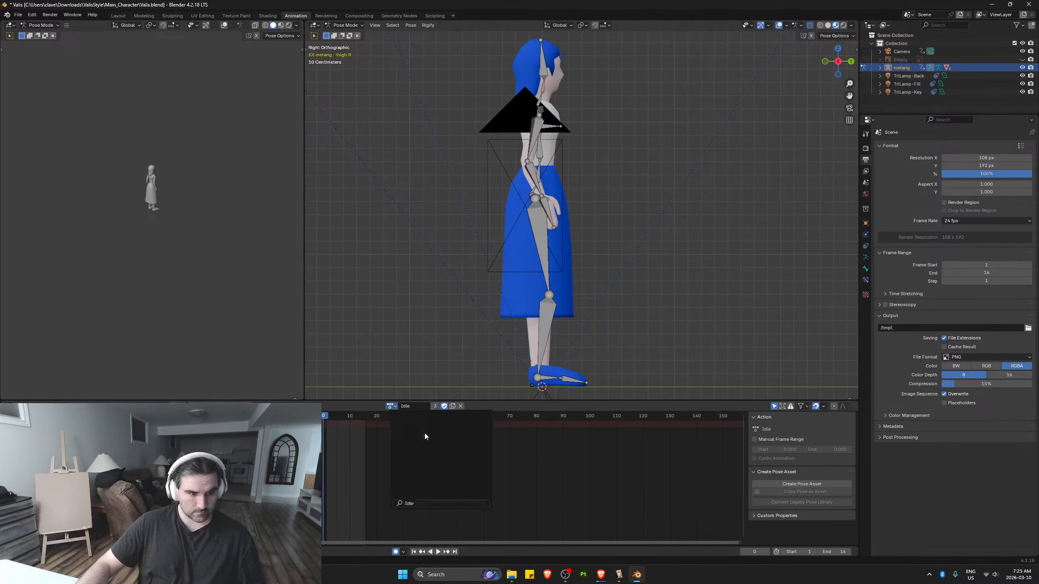
pyautogui.click(424, 433)
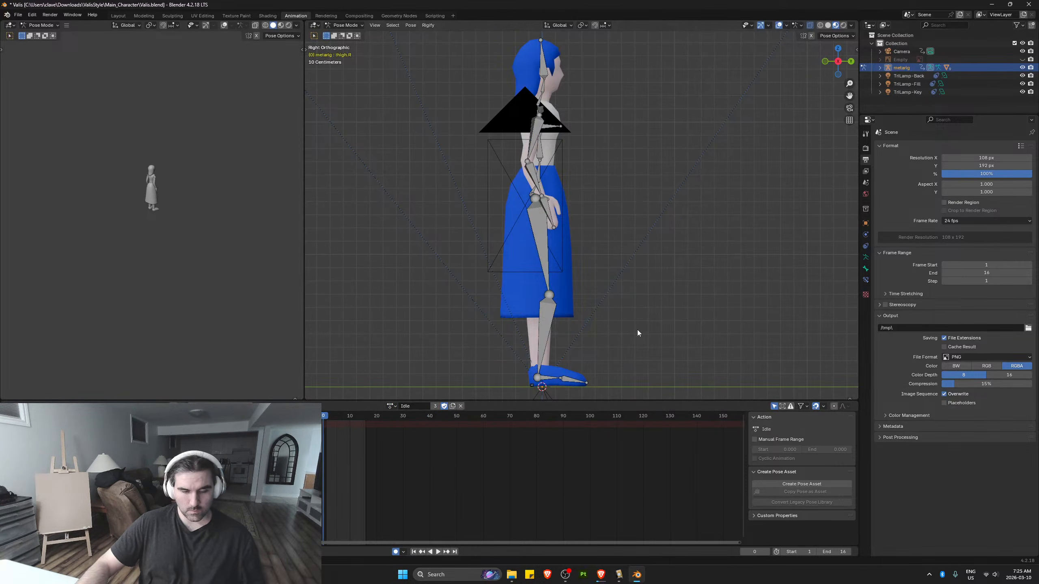
pyautogui.click(453, 406)
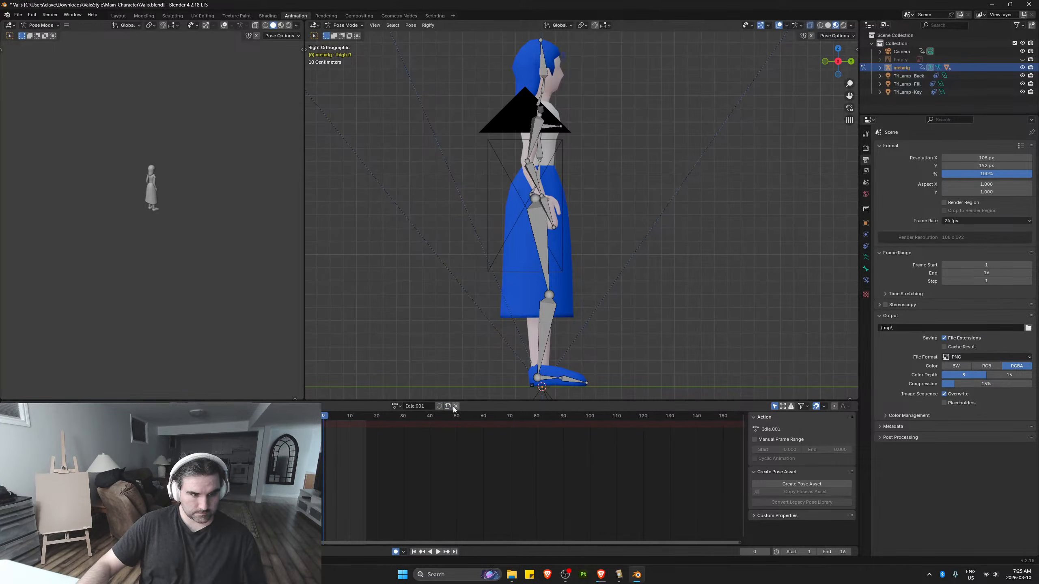
pyautogui.doubleClick(429, 406)
pyautogui.write('Jump')
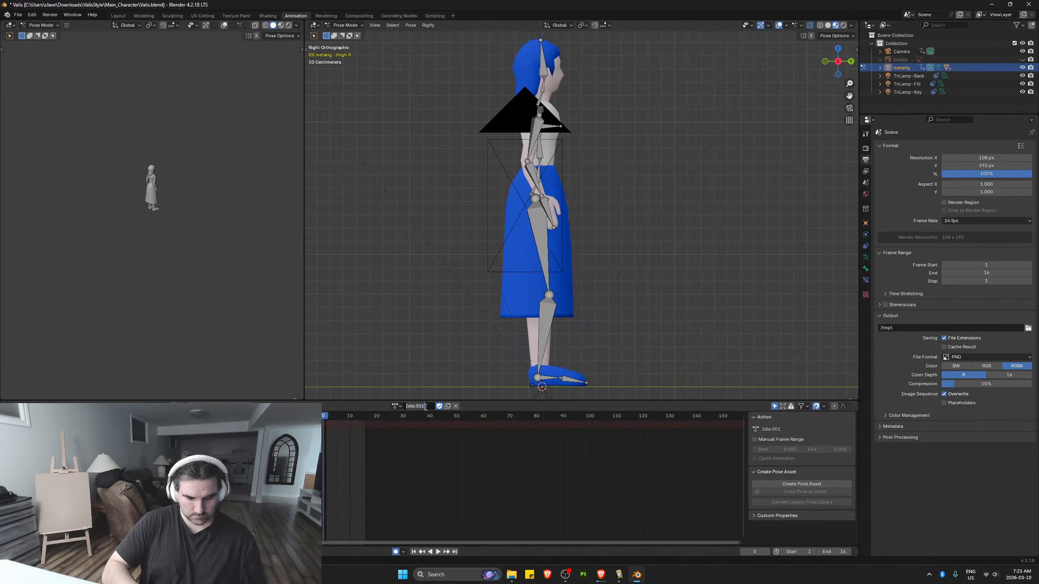
pyautogui.press('Return')
pyautogui.press('space')
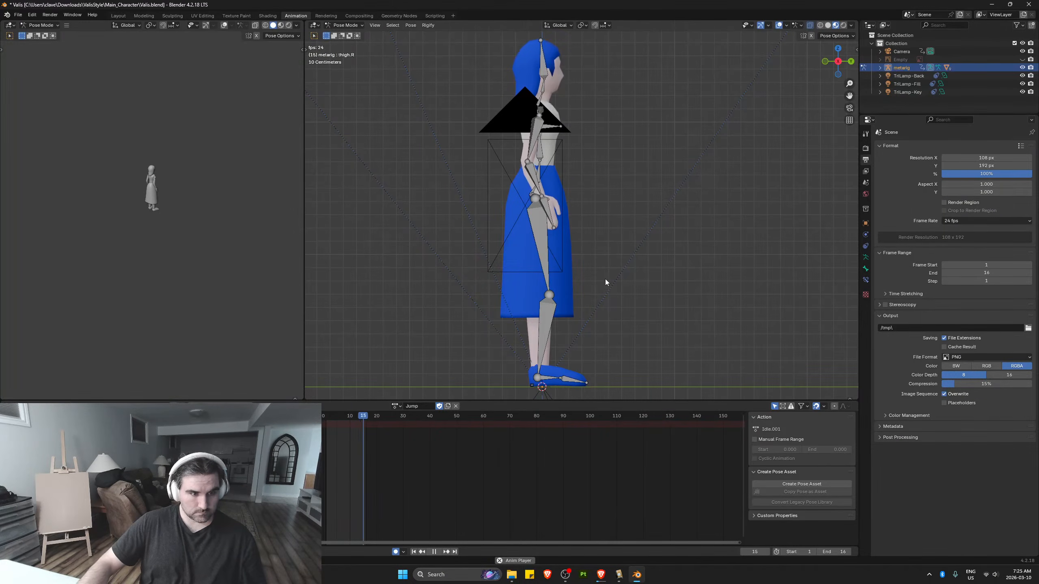
pyautogui.press('space')
# With all bones selected, delete the Jump action's keyframes at frames 8 and 16
pyautogui.press('a')
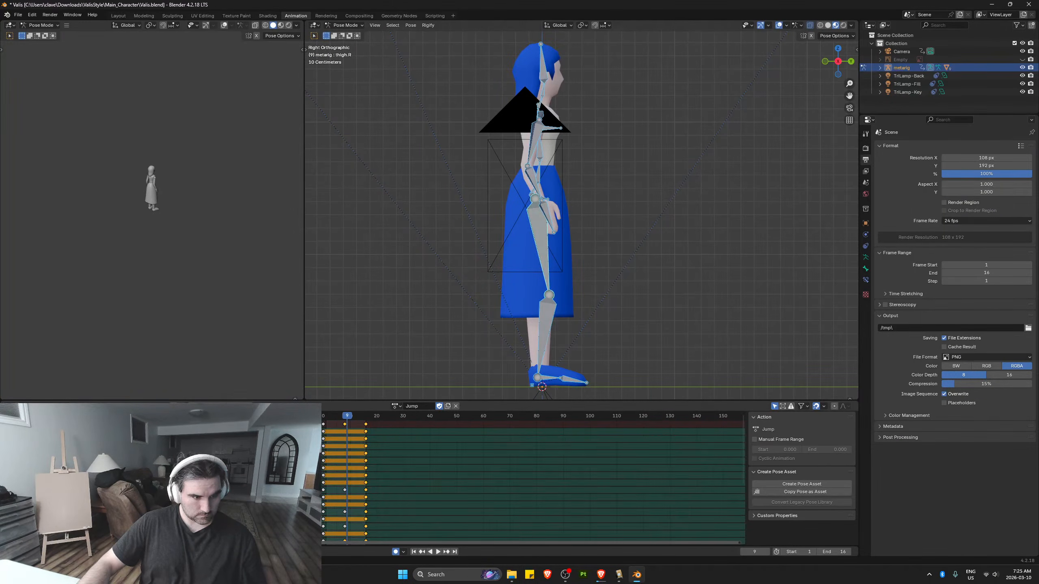
pyautogui.moveTo(334, 425); pyautogui.dragTo(424, 528)
pyautogui.scroll(-1, 426, 515)
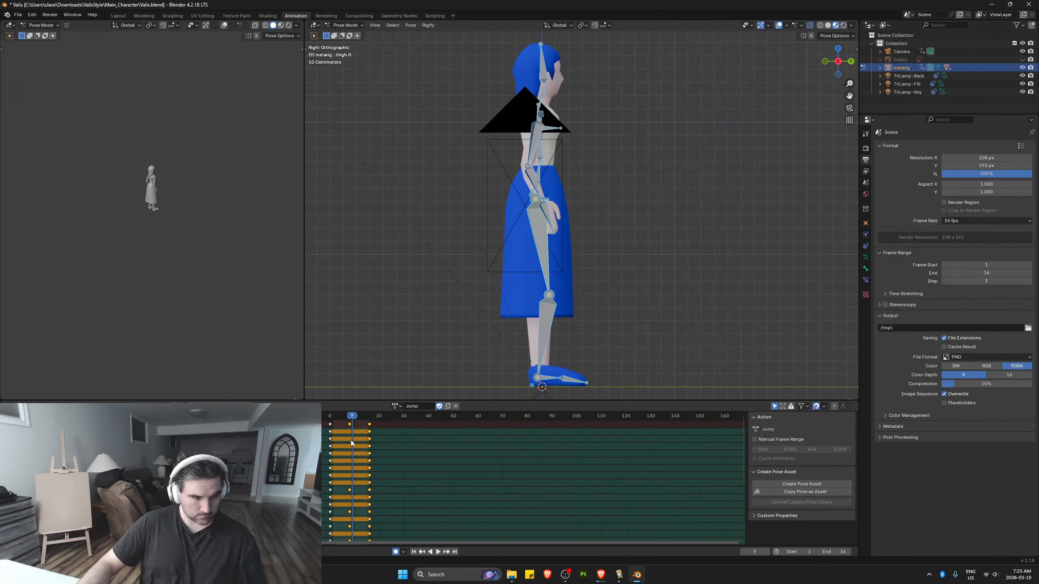
pyautogui.click(350, 425)
pyautogui.keyDown('shift'); pyautogui.click(370, 425); pyautogui.keyUp('shift')
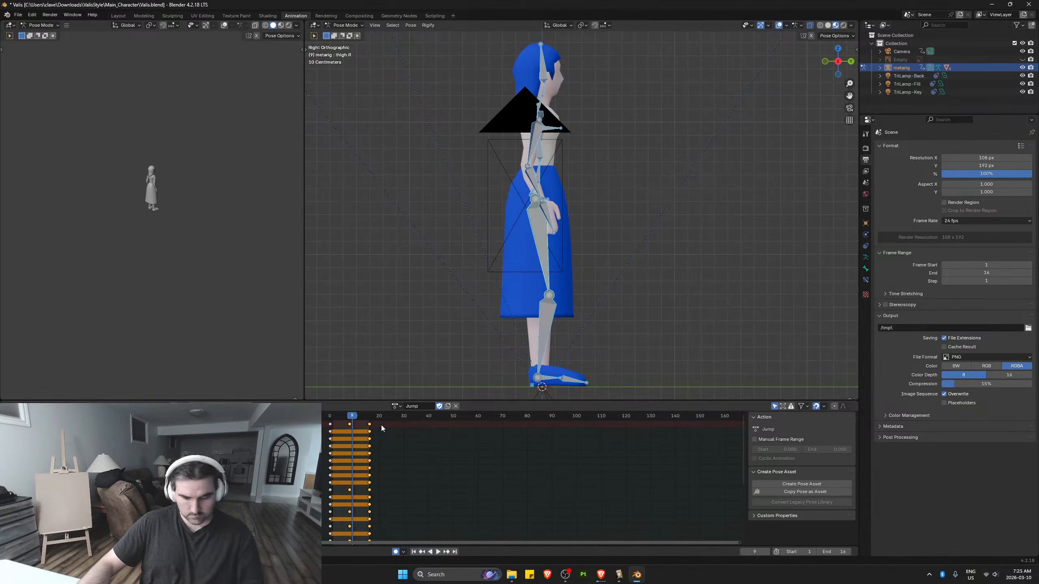
pyautogui.press('Delete')
# At frame 8, swing the right upper arm forward to shoulder height and bend the right forearm upward
pyautogui.moveTo(352, 417); pyautogui.dragTo(349, 417)
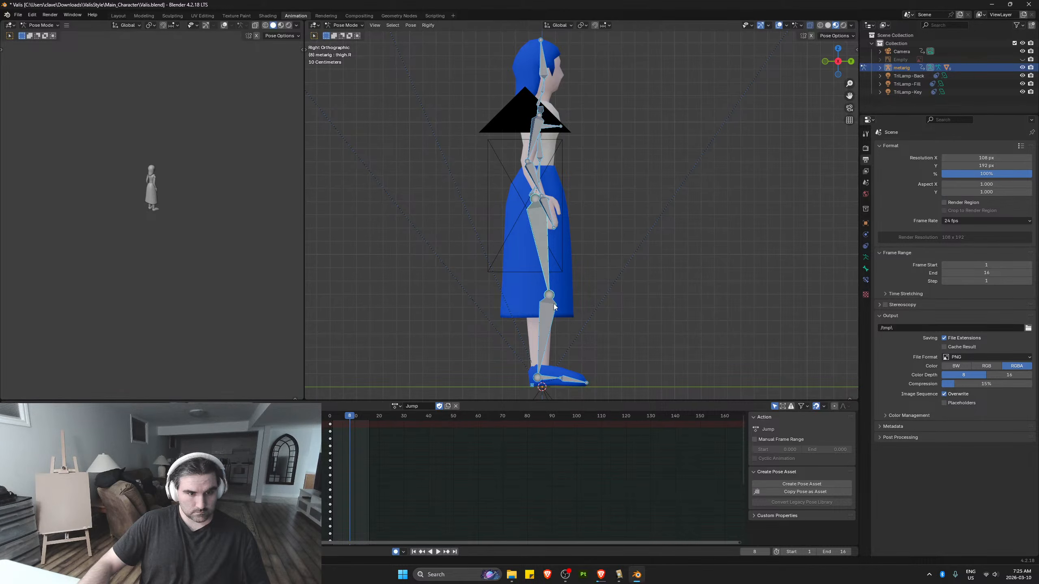
pyautogui.click(534, 145)
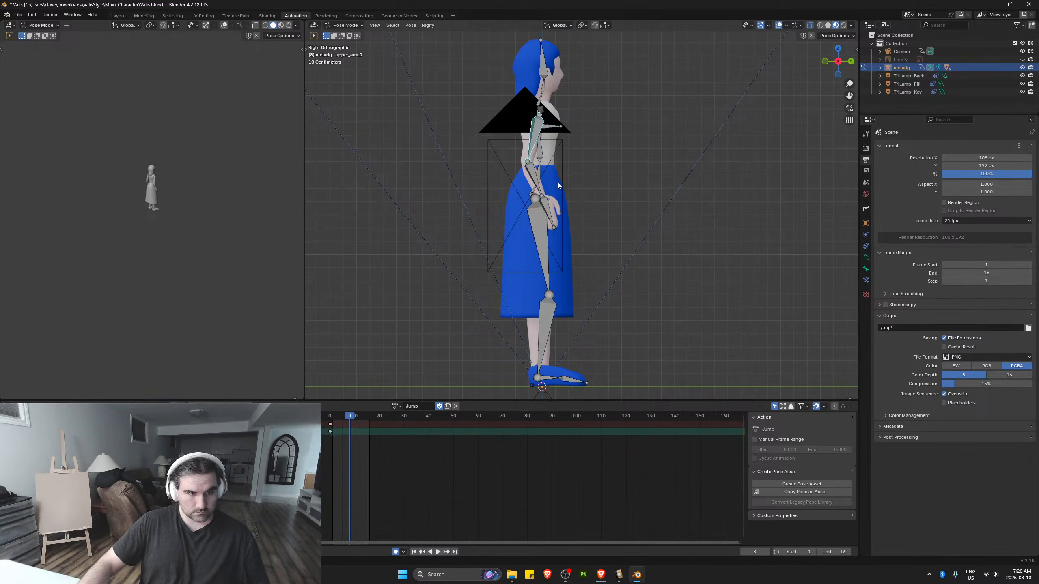
pyautogui.press('r')
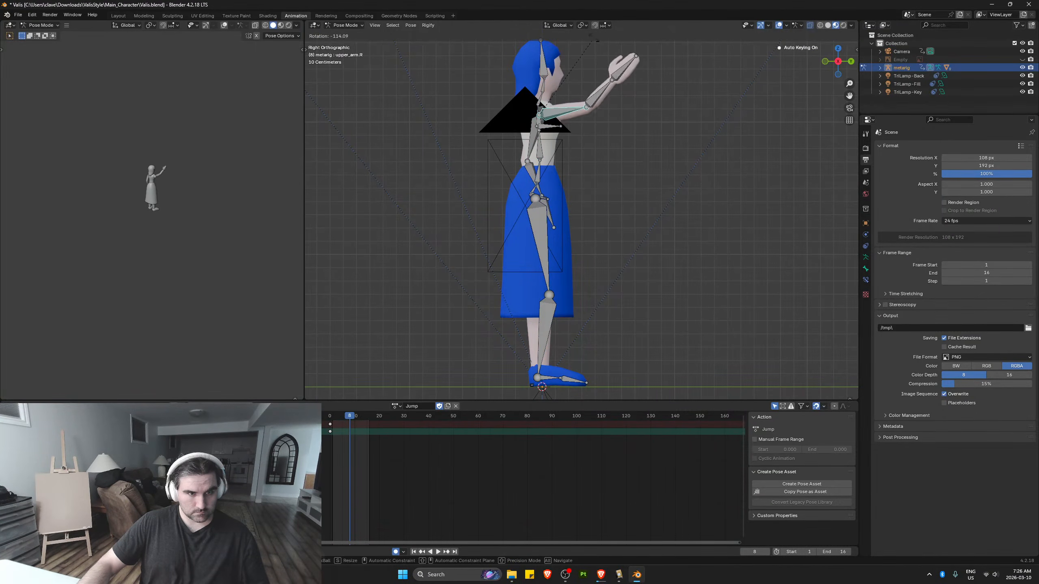
pyautogui.click(592, 59)
pyautogui.click(599, 86)
pyautogui.press('r')
pyautogui.click(593, 76)
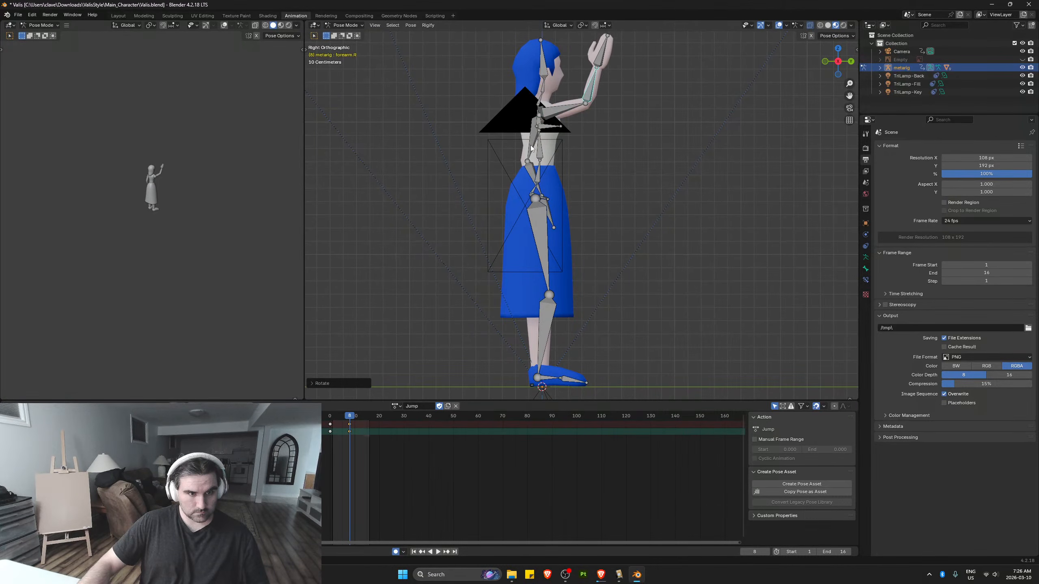
# Swing the left upper arm back behind the body and bend the left forearm so it hangs straight down
pyautogui.click(530, 145)
pyautogui.press('r')
pyautogui.click(498, 161)
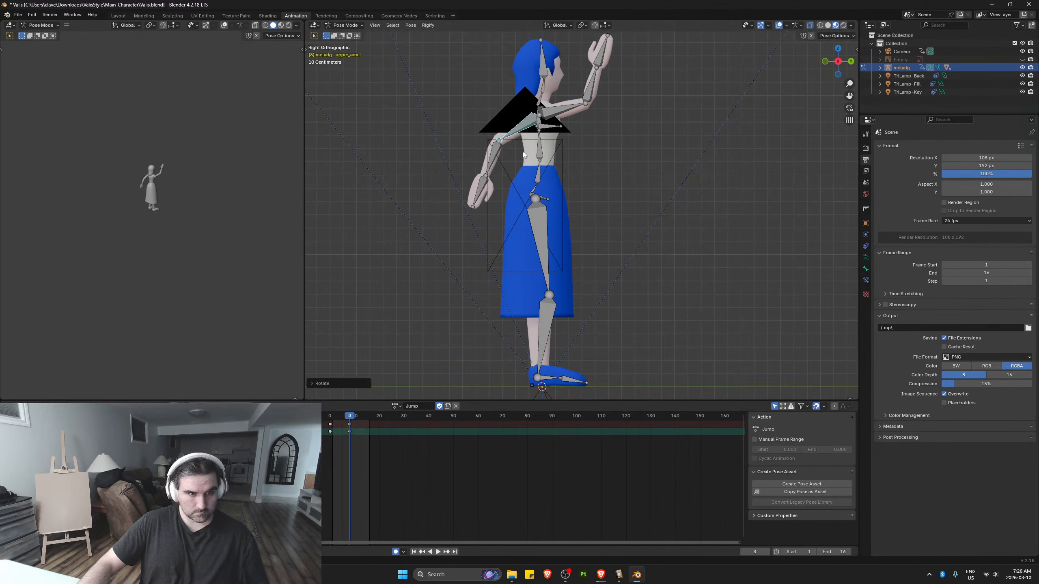
pyautogui.click(497, 162)
pyautogui.press('r')
pyautogui.click(501, 170)
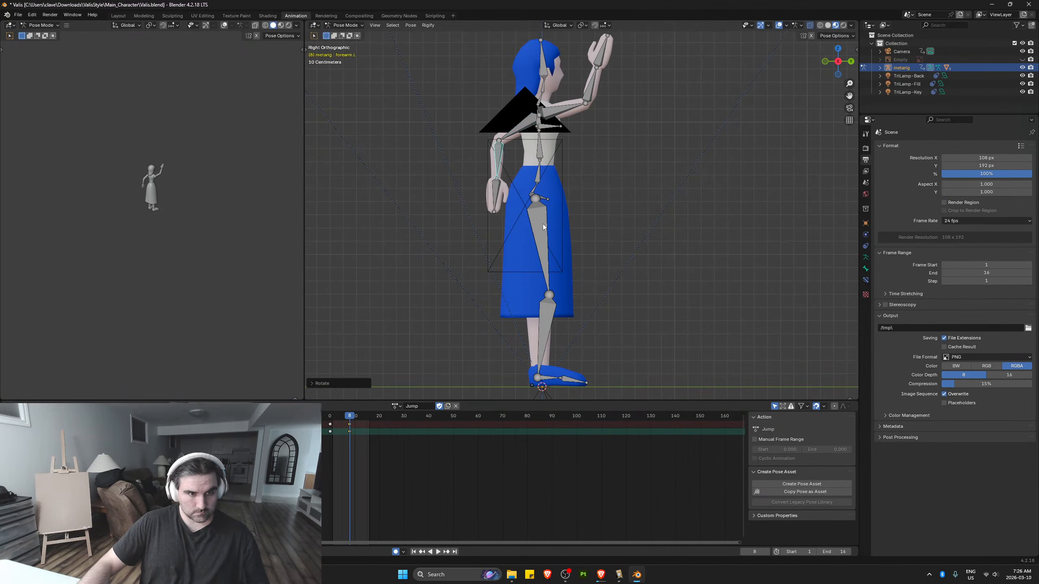
# Raise the right thigh to nearly horizontal, fold the right shin back beneath the knee and point the right foot down
pyautogui.click(542, 259)
pyautogui.press('r')
pyautogui.click(614, 176)
pyautogui.click(667, 171)
pyautogui.press('r')
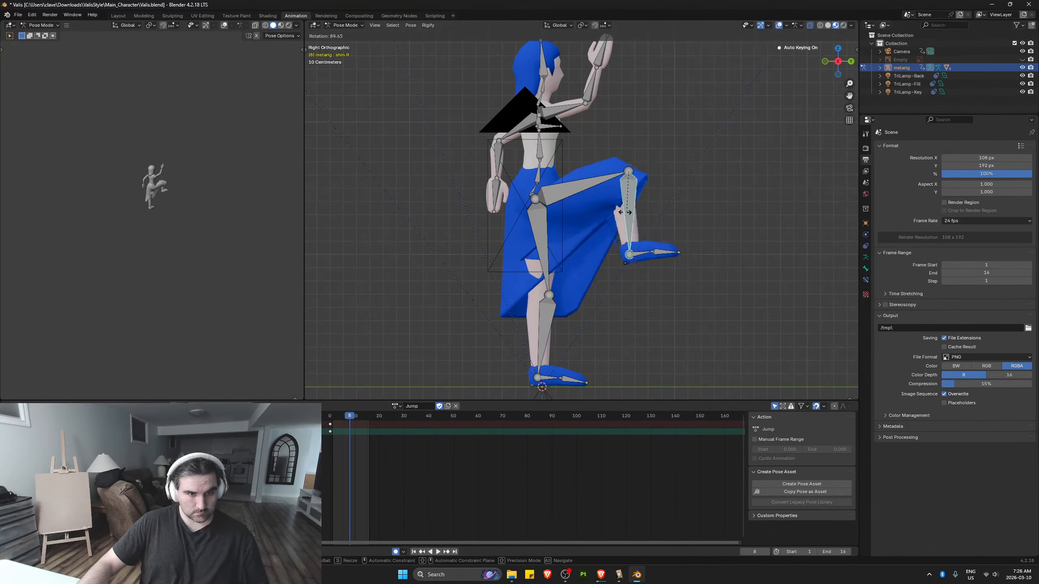
pyautogui.click(610, 215)
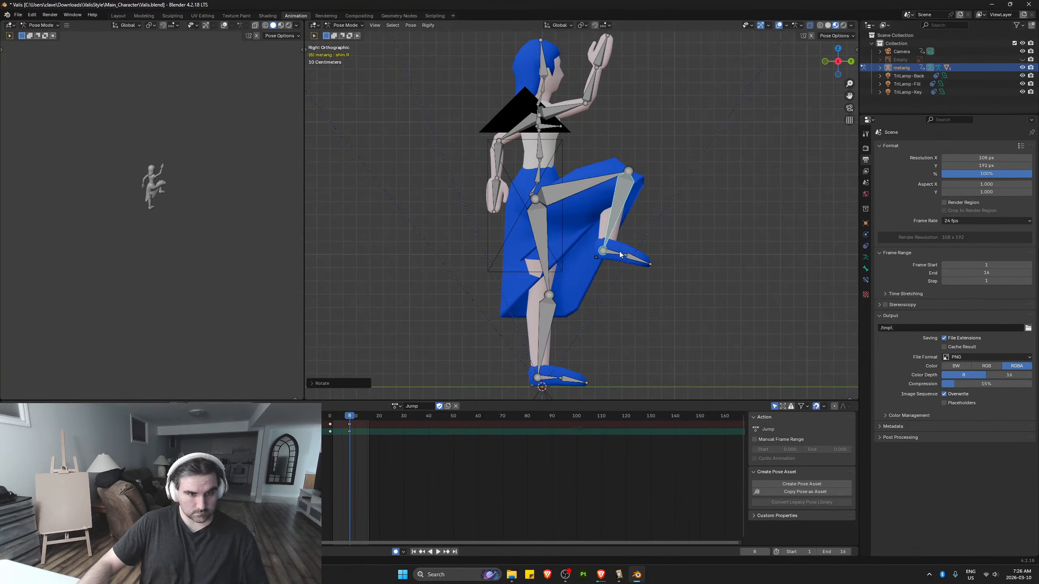
pyautogui.click(621, 257)
pyautogui.press('r')
pyautogui.click(584, 278)
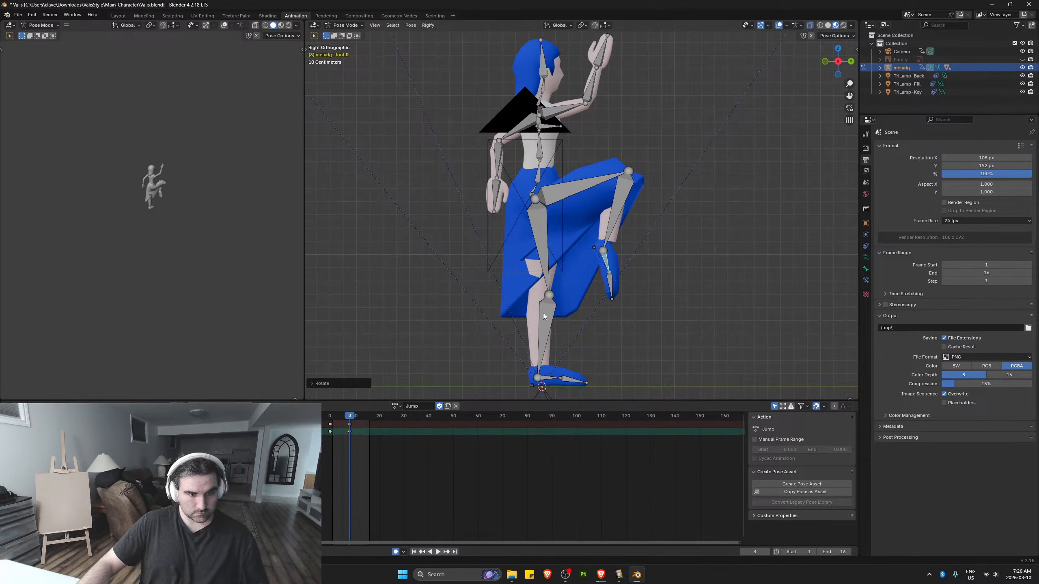
# Lift the whole body off the ground by moving the base spine bone up along Z
pyautogui.click(534, 193)
pyautogui.press('g')
pyautogui.press('z')
pyautogui.click(535, 165)
# Rotate the left foot and then its toe bone so the trailing foot points down toward the ground line
pyautogui.click(551, 352)
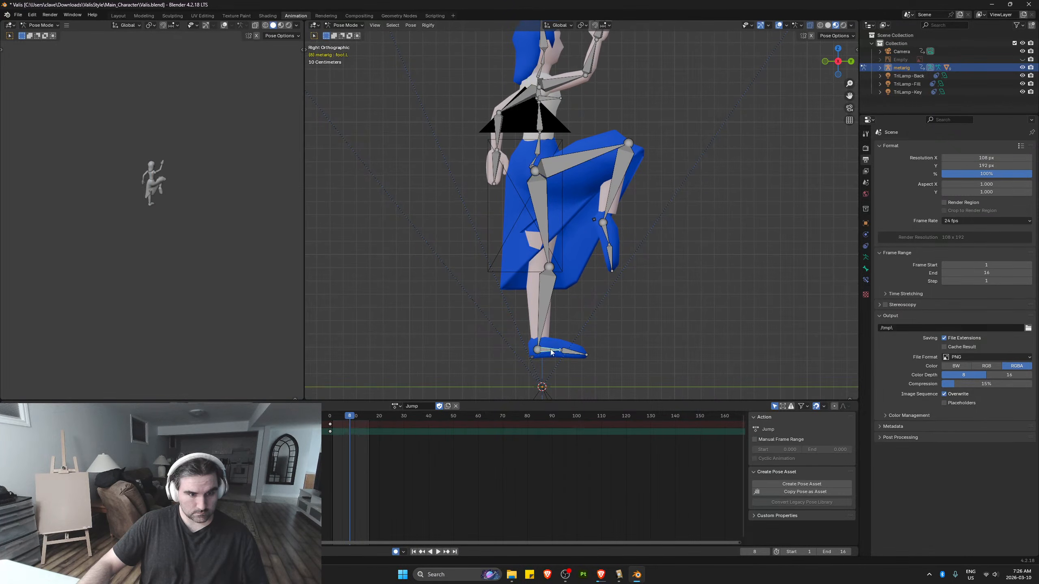
pyautogui.press('r')
pyautogui.click(558, 388)
pyautogui.click(556, 386)
pyautogui.press('r')
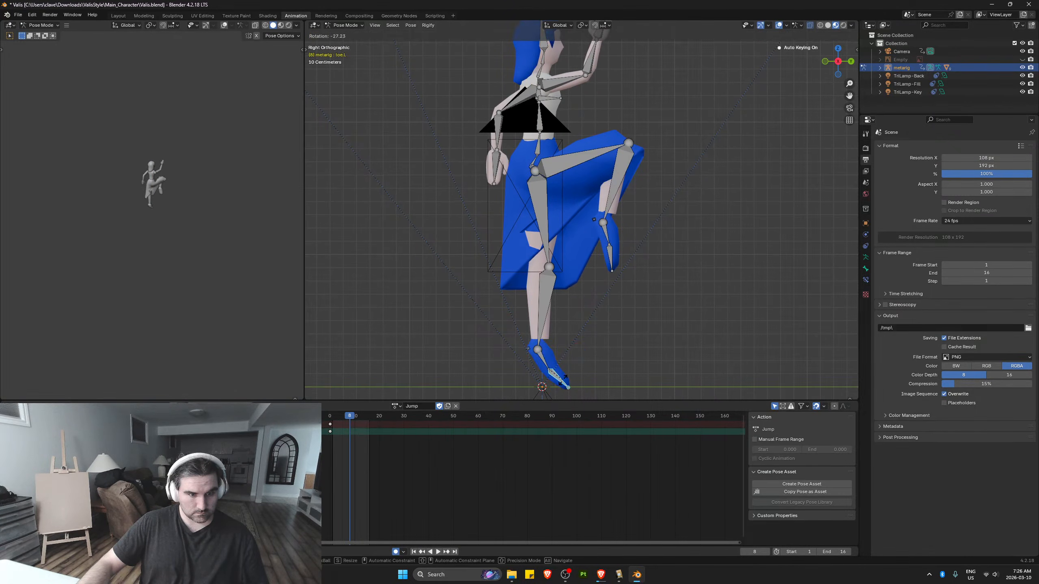
pyautogui.click(565, 378)
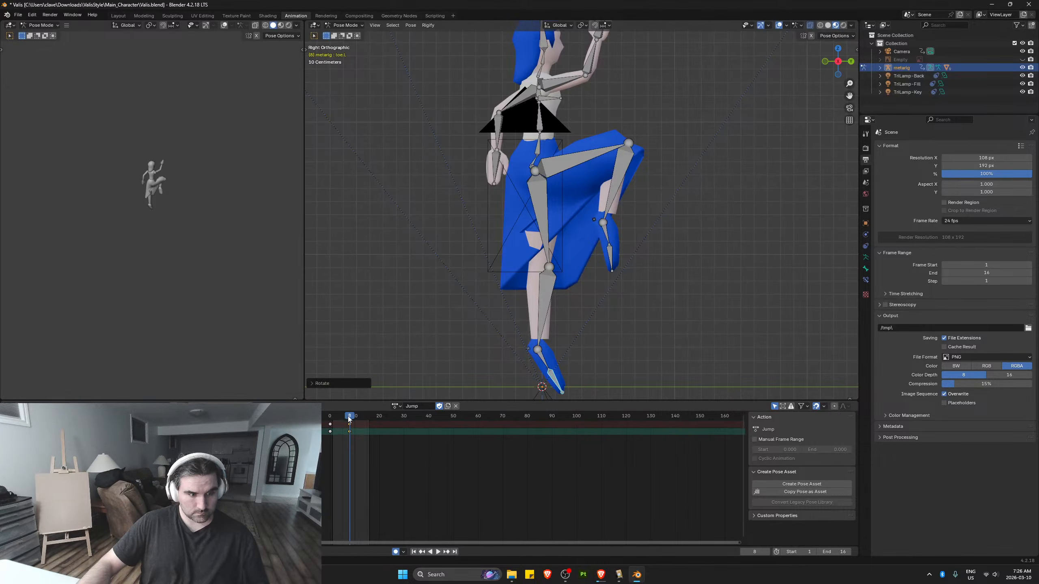
# At frame 16, try shifting the left thigh bone along X and check the result from the right side view
pyautogui.press('space')
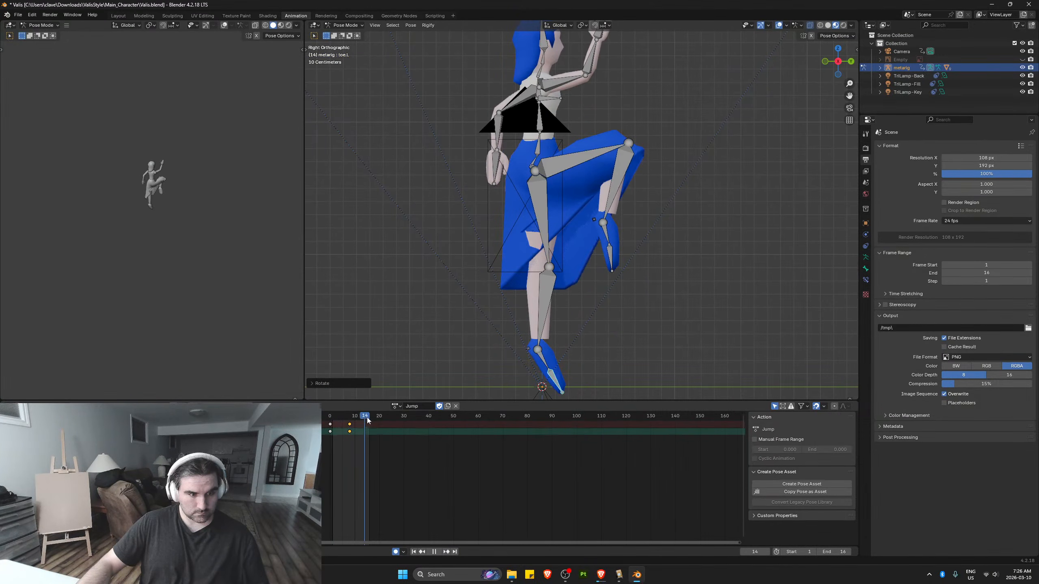
pyautogui.moveTo(367, 418); pyautogui.dragTo(371, 418)
pyautogui.click(543, 229)
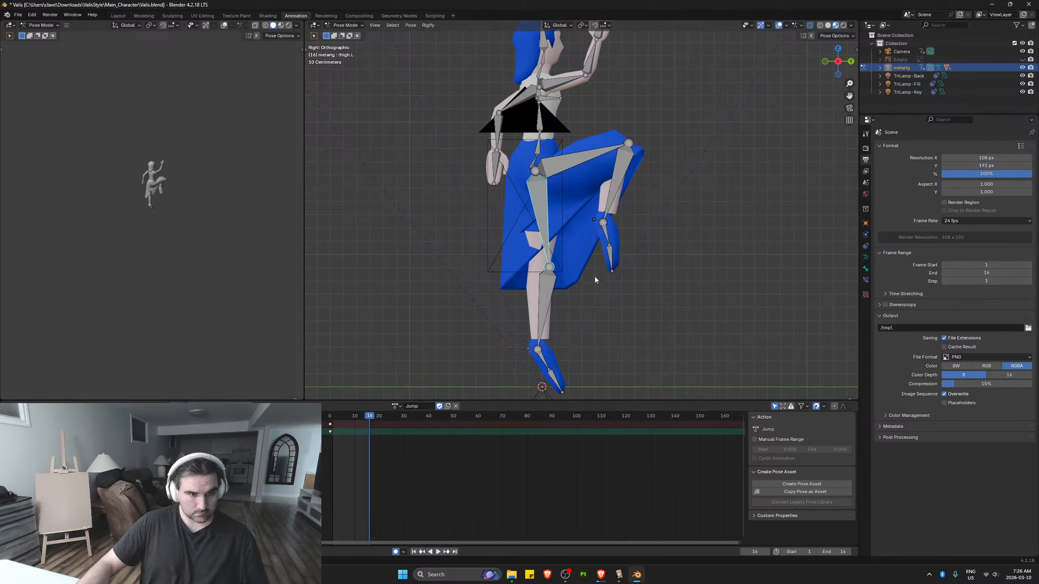
pyautogui.press('g')
pyautogui.press('x')
pyautogui.keyDown('alt'); pyautogui.moveTo(589, 251); pyautogui.dragTo(653, 261, button='middle'); pyautogui.keyUp('alt')
pyautogui.click(664, 248)
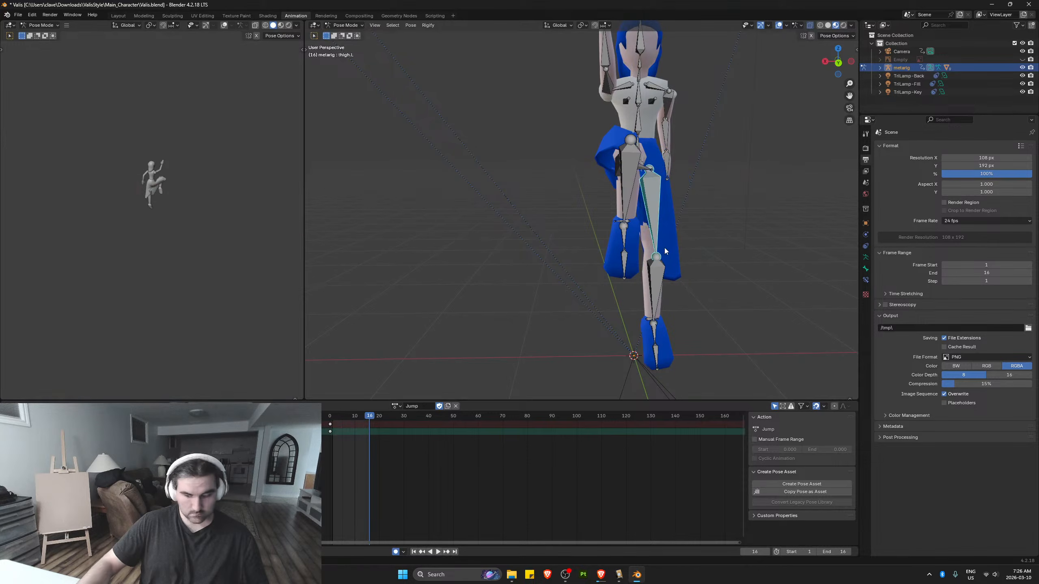
pyautogui.press('KP_3')
pyautogui.press('g')
pyautogui.press('x')
pyautogui.click(660, 208)
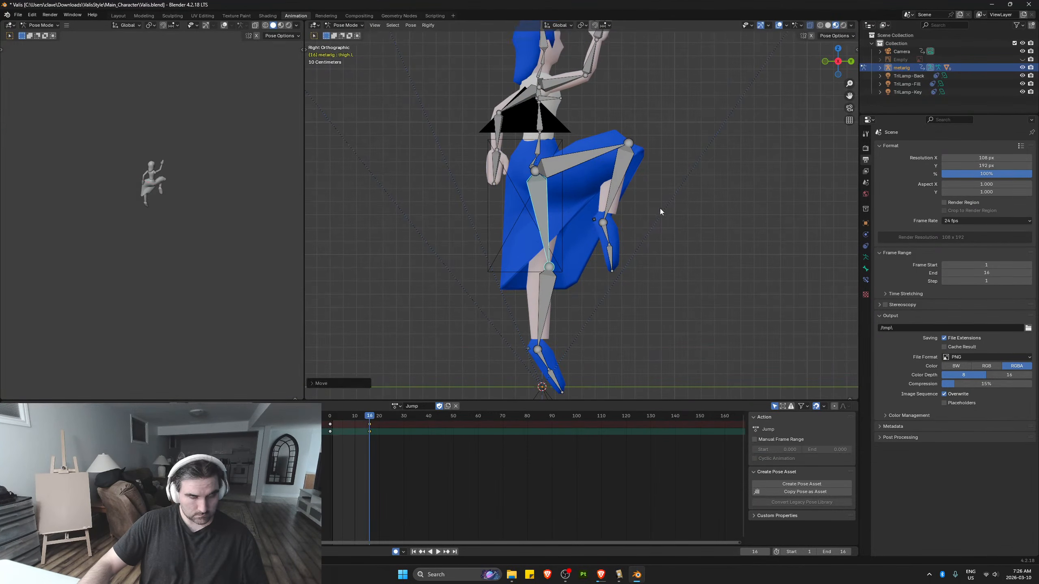
pyautogui.moveTo(660, 208); pyautogui.dragTo(639, 208, button='middle')
pyautogui.scroll(-6, 576, 206)
pyautogui.press('KP_3')
pyautogui.scroll(3, 639, 208)
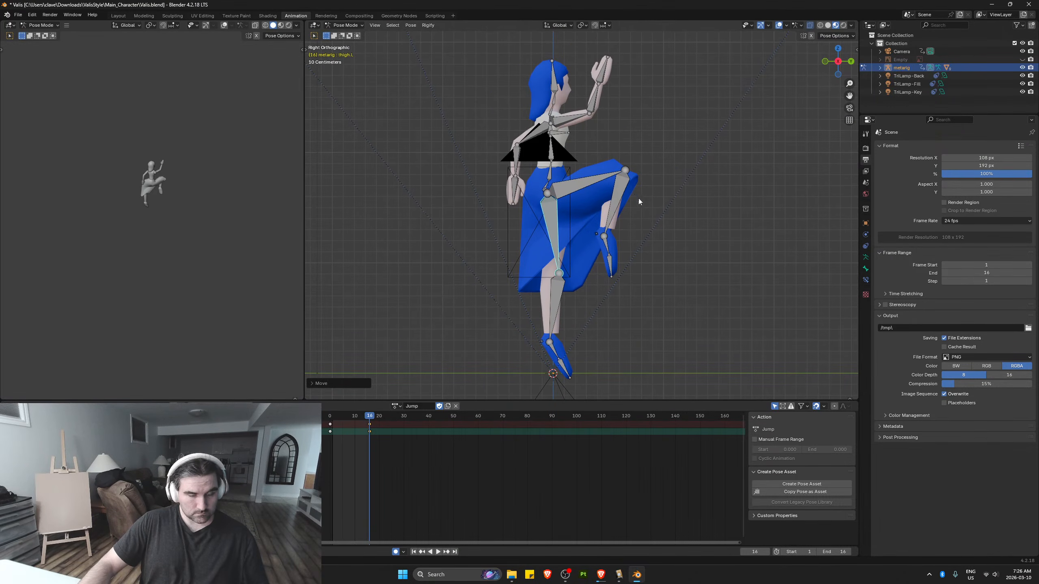
# Try rotating the left toe bone upward at frame 16, then undo the rotation
pyautogui.click(562, 371)
pyautogui.press('r')
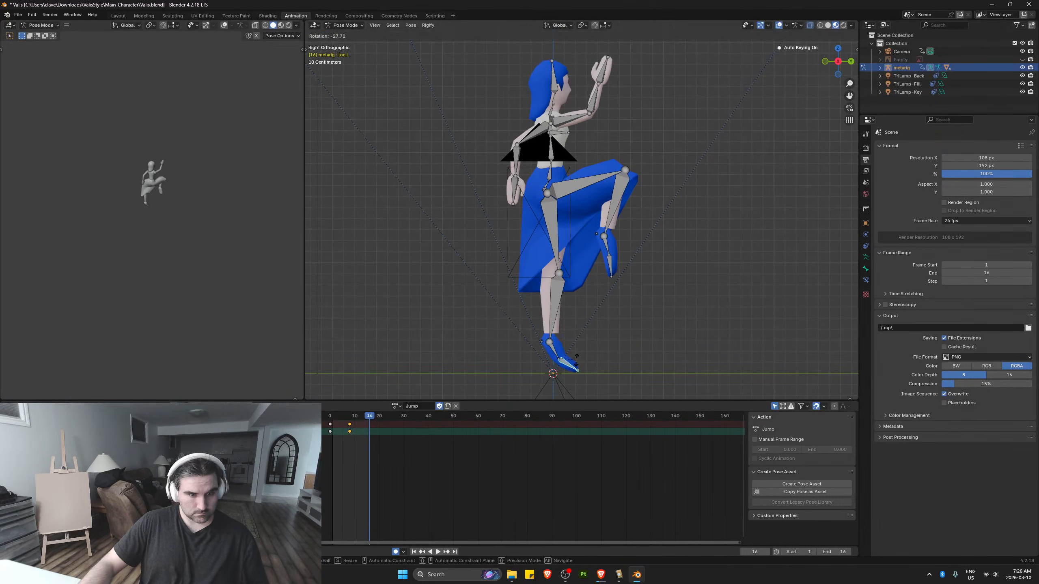
pyautogui.click(575, 361)
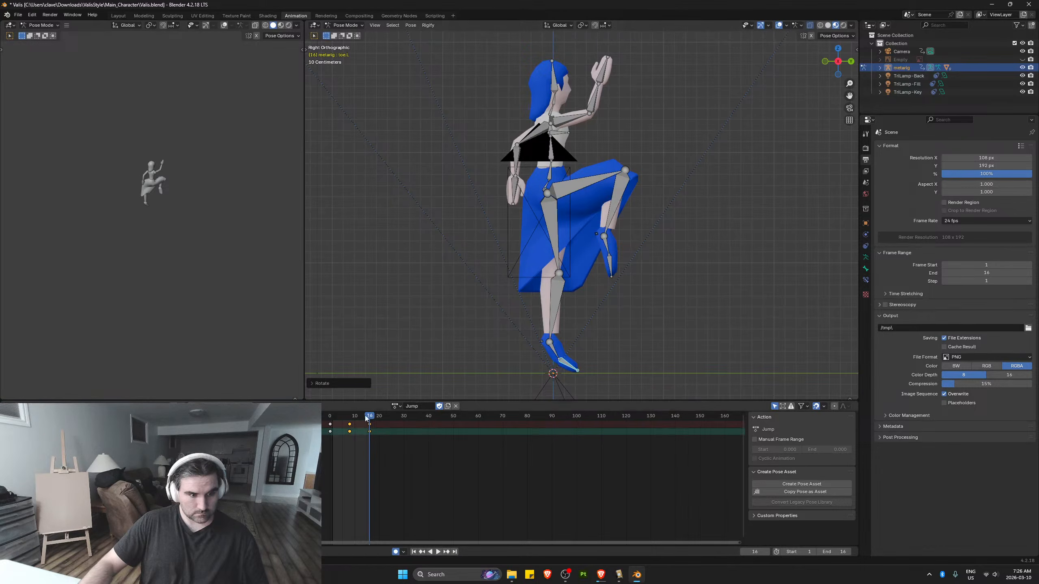
pyautogui.hotkey('ctrl', 'z')
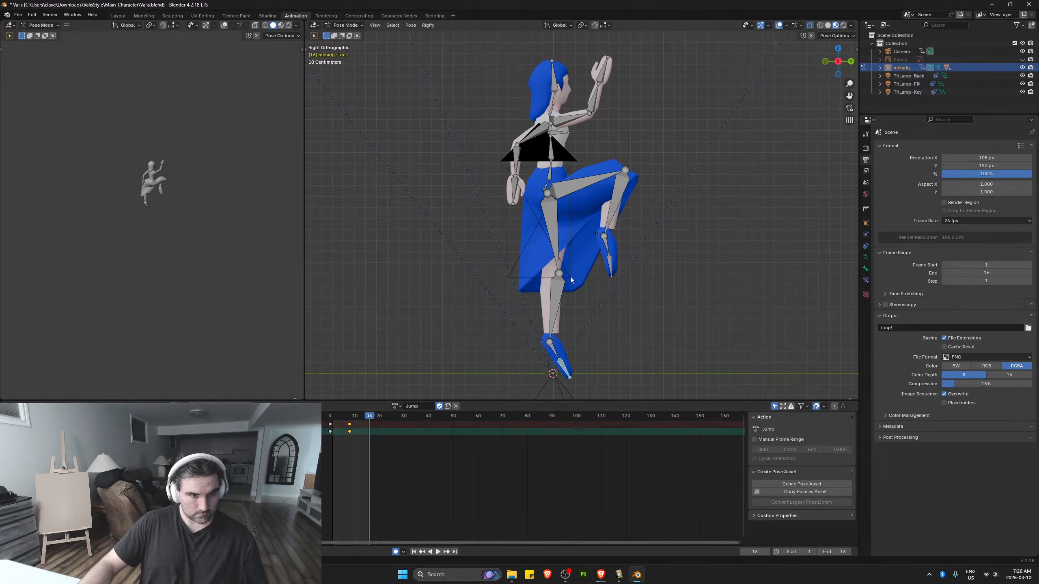
# Select all bones, remove the keyframe at frame 16, and preview the motion before returning to frame 8
pyautogui.press('a')
pyautogui.click(369, 426)
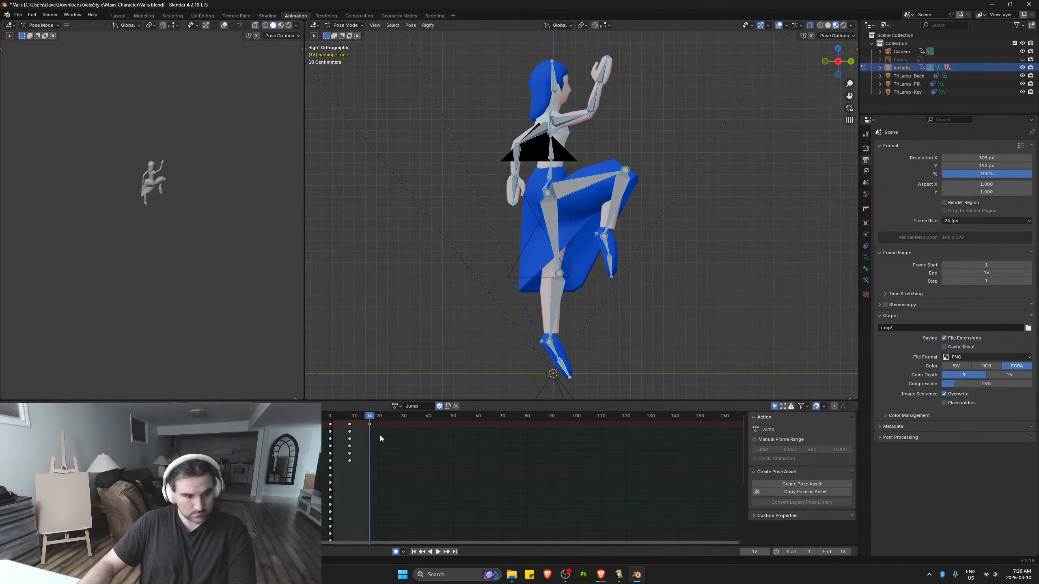
pyautogui.press('space')
pyautogui.press('space')
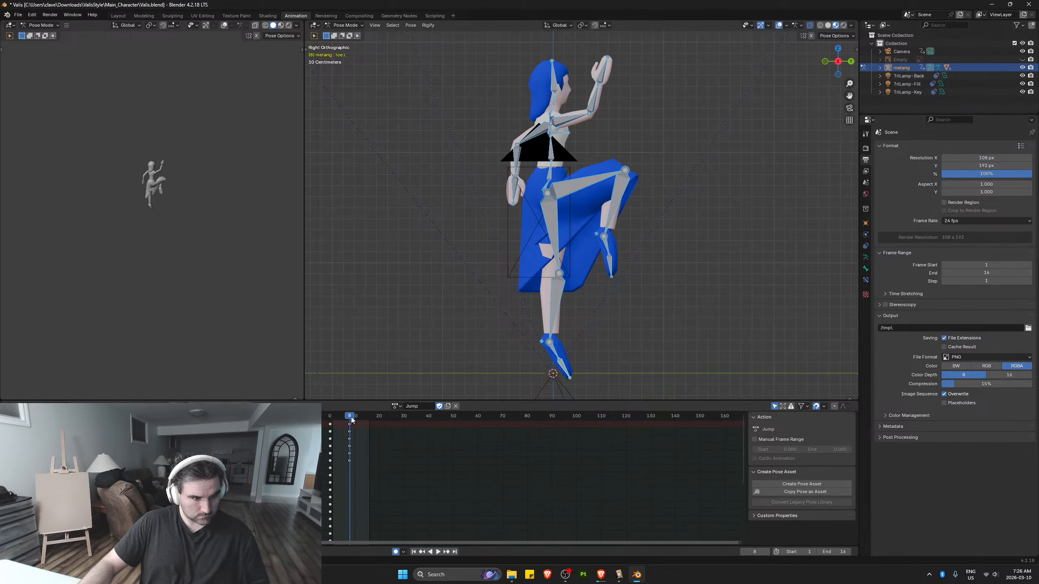
# At frame 8, rotate the left toe bone about 20 degrees upward and key its pose
pyautogui.click(565, 369)
pyautogui.press('r')
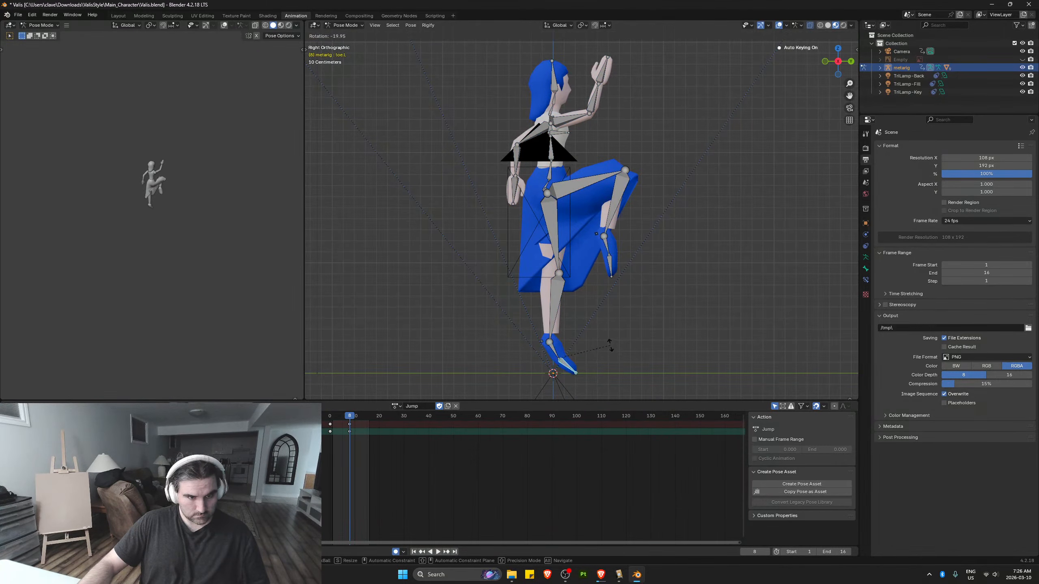
pyautogui.click(611, 346)
pyautogui.press('i')
# At frame 10, raise the base spine bone slightly along Z to lift the body higher, and preview the motion
pyautogui.press('Right')
pyautogui.press('Right')
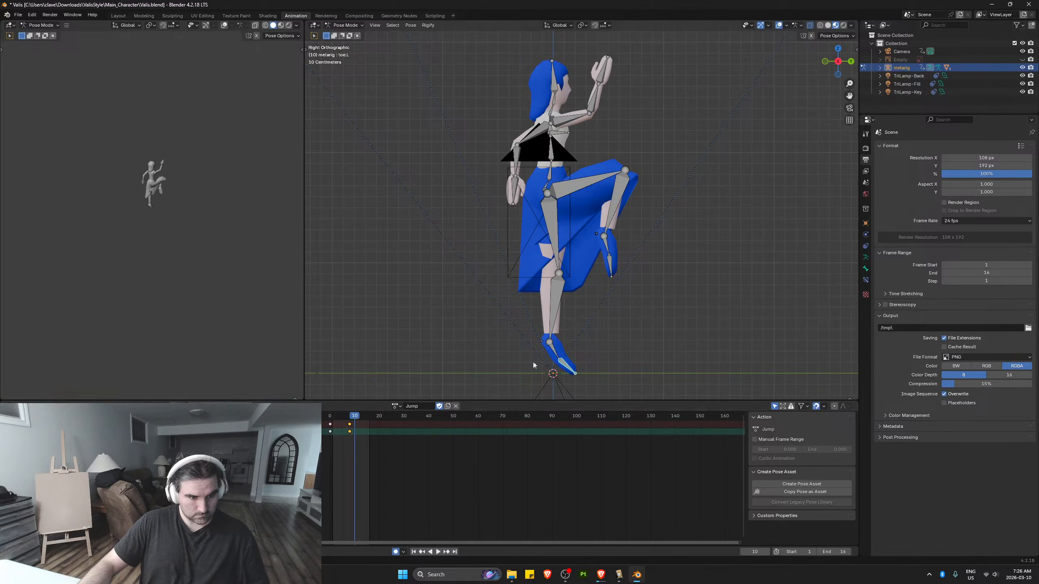
pyautogui.click(548, 187)
pyautogui.press('g')
pyautogui.press('z')
pyautogui.click(548, 181)
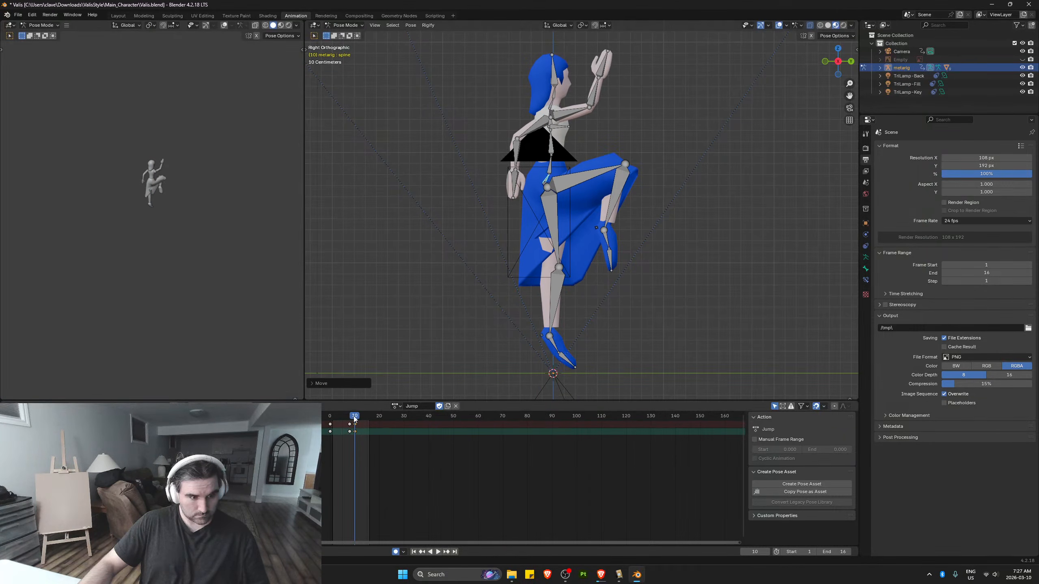
pyautogui.press('space')
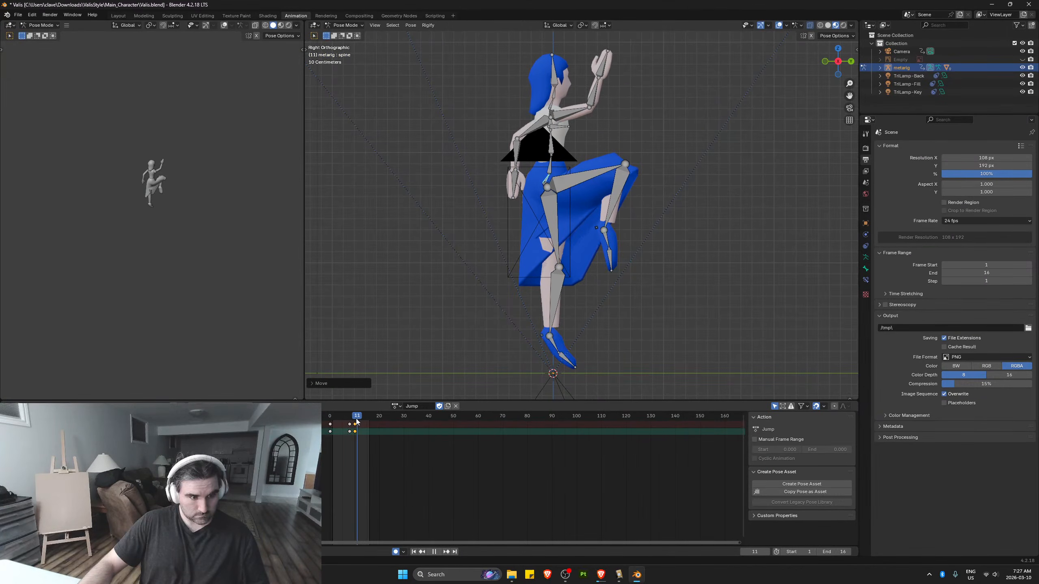
pyautogui.press('Escape')
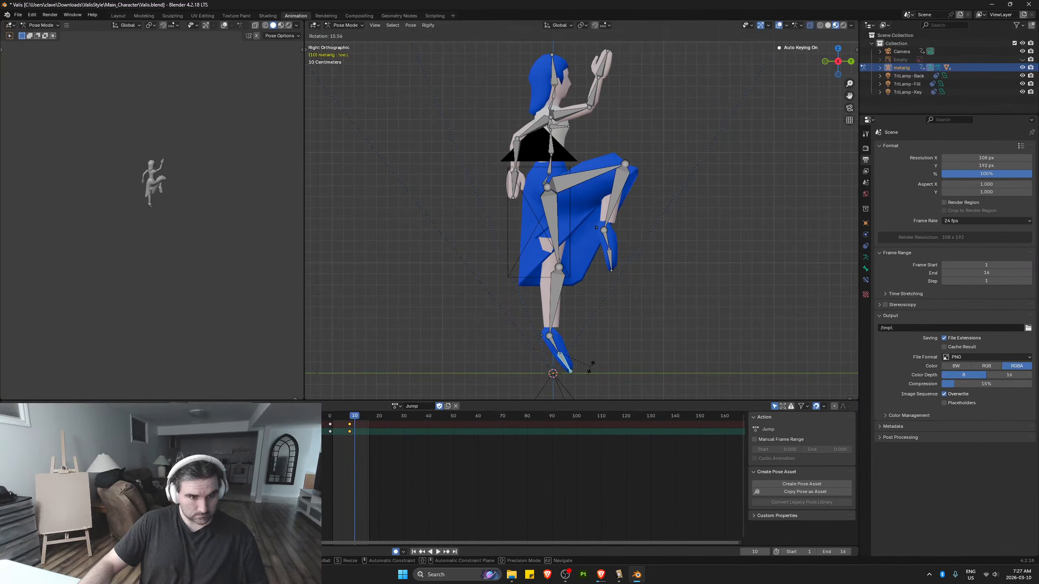
# At frame 10, rotate the right toe bone slightly and raise the right thigh bone a little higher
pyautogui.click(610, 257)
pyautogui.press('r')
pyautogui.click(617, 206)
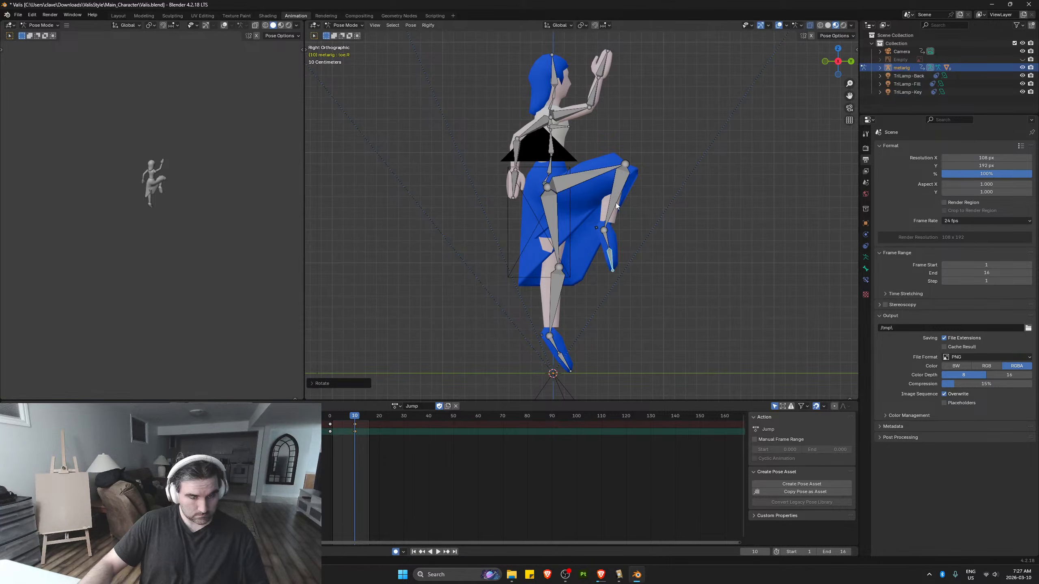
pyautogui.click(598, 175)
pyautogui.press('r')
pyautogui.click(612, 197)
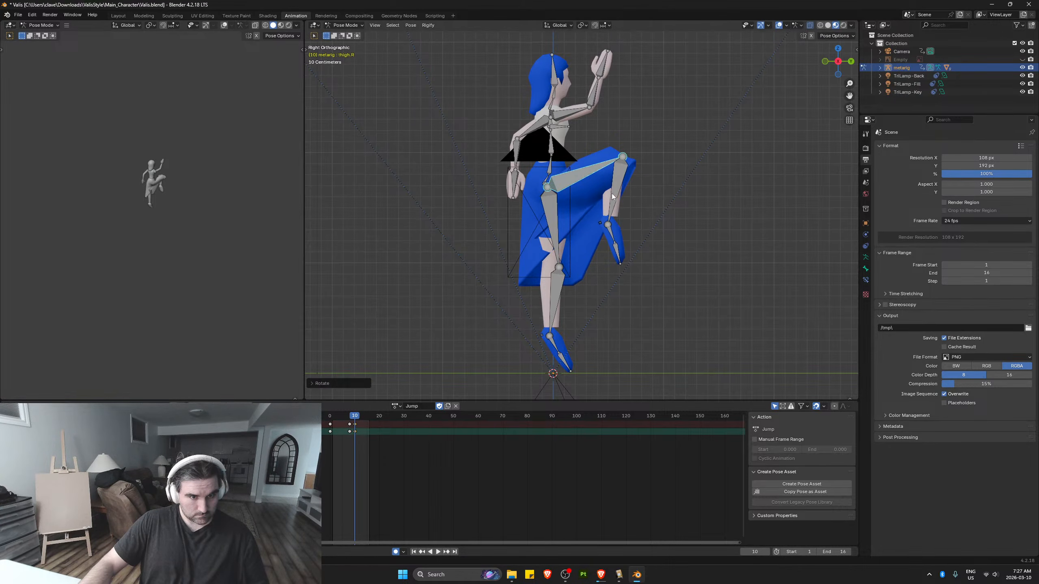
# At frame 10, rotate the left thigh bone slightly backward and shift it along X
pyautogui.click(557, 241)
pyautogui.press('r')
pyautogui.click(562, 235)
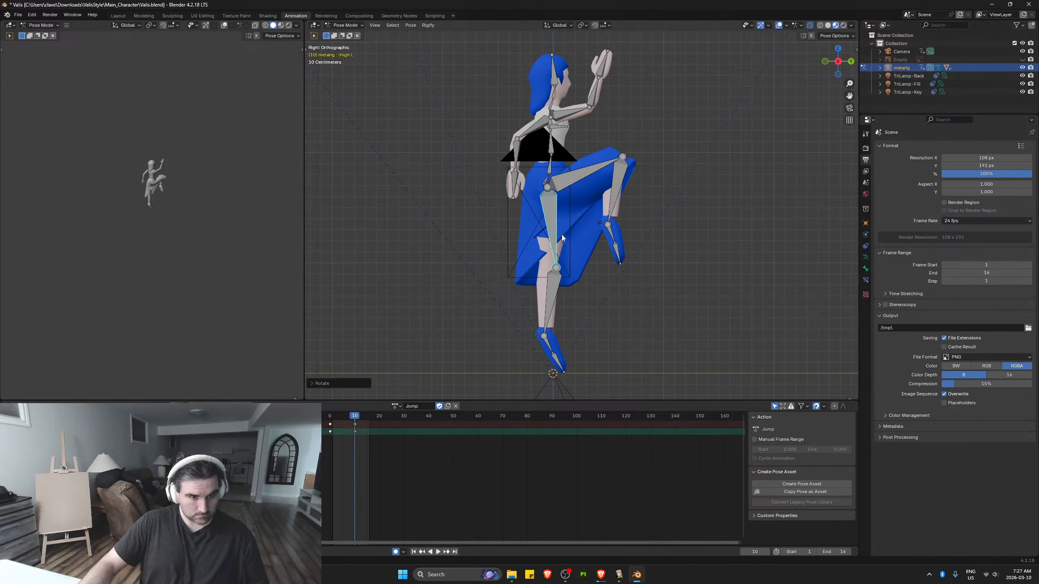
pyautogui.press('g')
pyautogui.press('x')
pyautogui.click(560, 223)
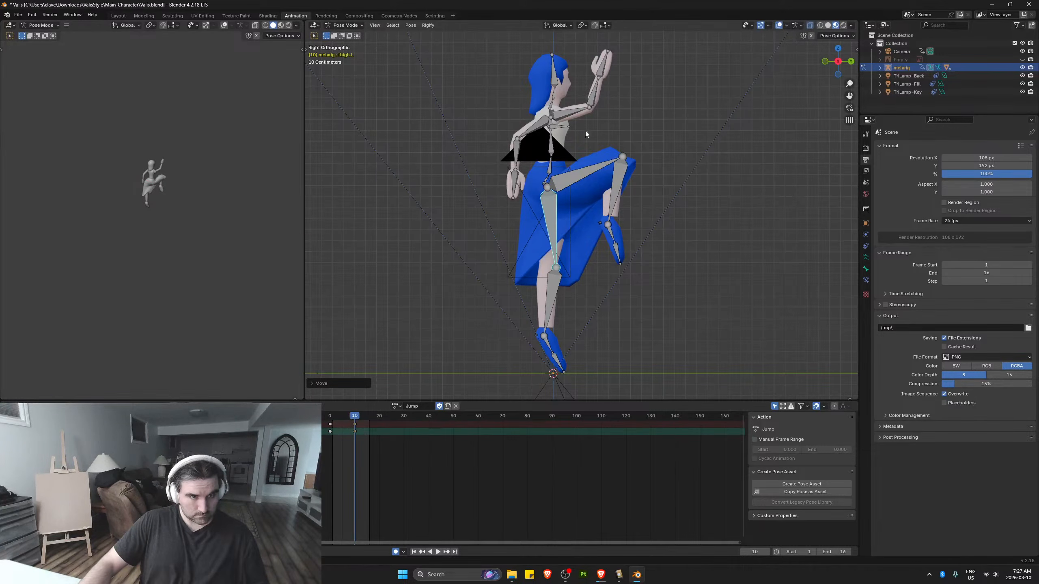
# At frame 10, rotate the left upper arm, forearm and hand bones to bring the trailing arm closer to the body
pyautogui.click(533, 136)
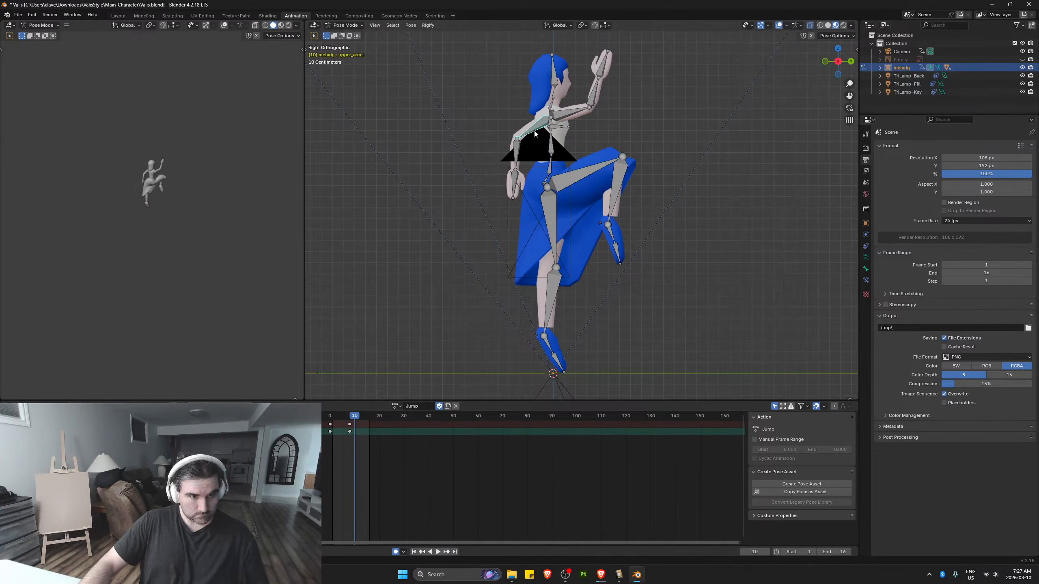
pyautogui.press('r')
pyautogui.click(528, 166)
pyautogui.click(528, 166)
pyautogui.press('r')
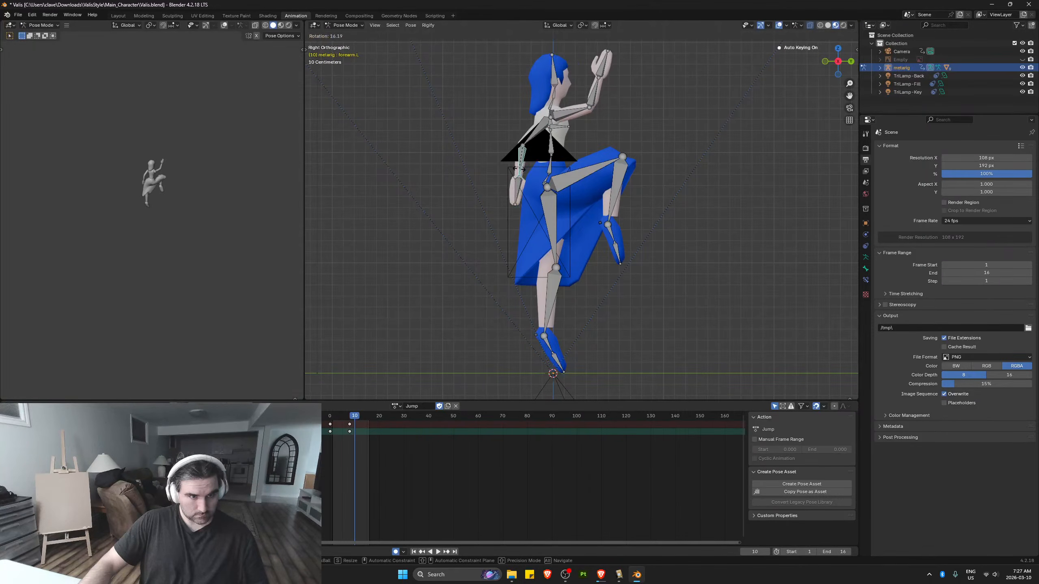
pyautogui.click(518, 172)
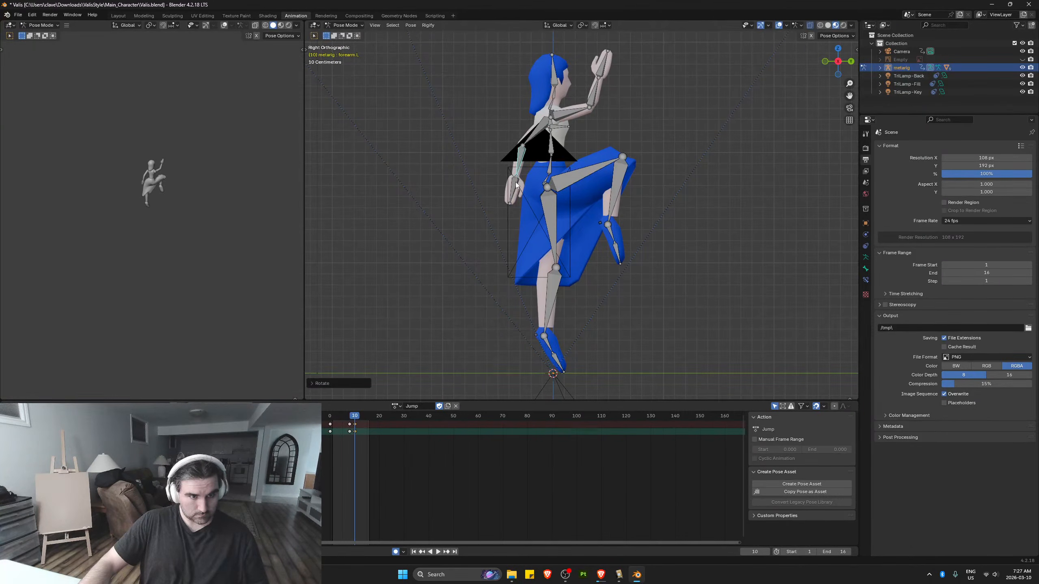
pyautogui.click(516, 182)
pyautogui.press('r')
pyautogui.click(573, 127)
# At frame 10, raise the right arm slightly and rotate the right hand bone back
pyautogui.click(585, 104)
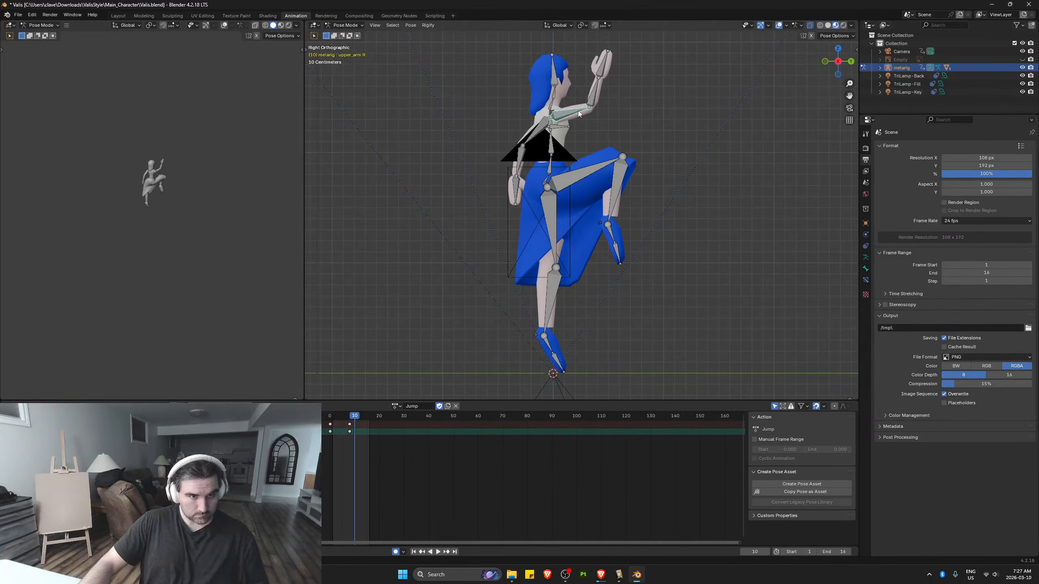
pyautogui.press('r')
pyautogui.click(591, 86)
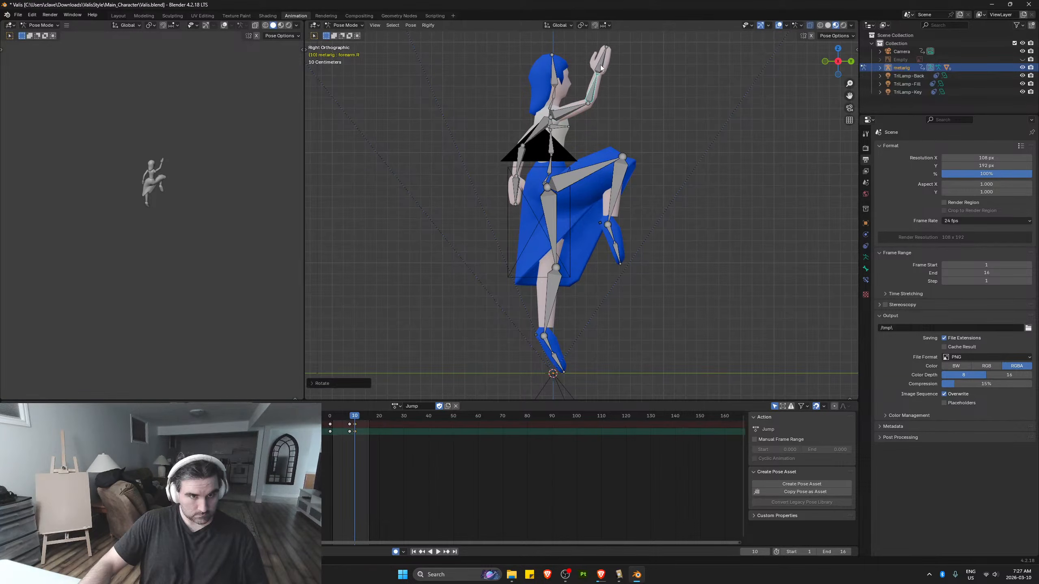
pyautogui.click(598, 67)
pyautogui.press('r')
pyautogui.click(594, 69)
# Tilt the head bone slightly backward at frame 10 and preview the jump motion
pyautogui.click(551, 73)
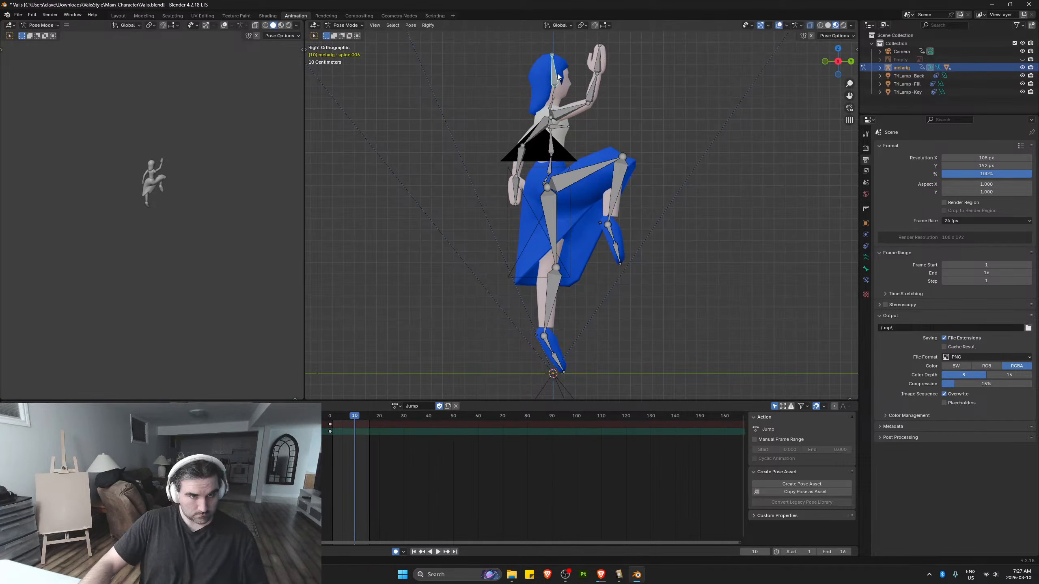
pyautogui.press('r')
pyautogui.click(629, 112)
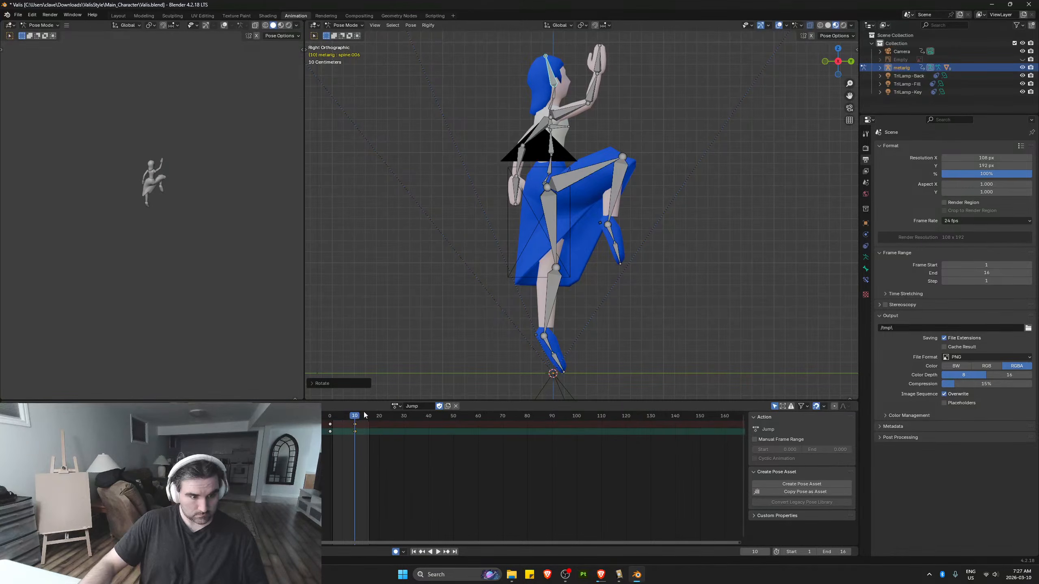
pyautogui.press('space')
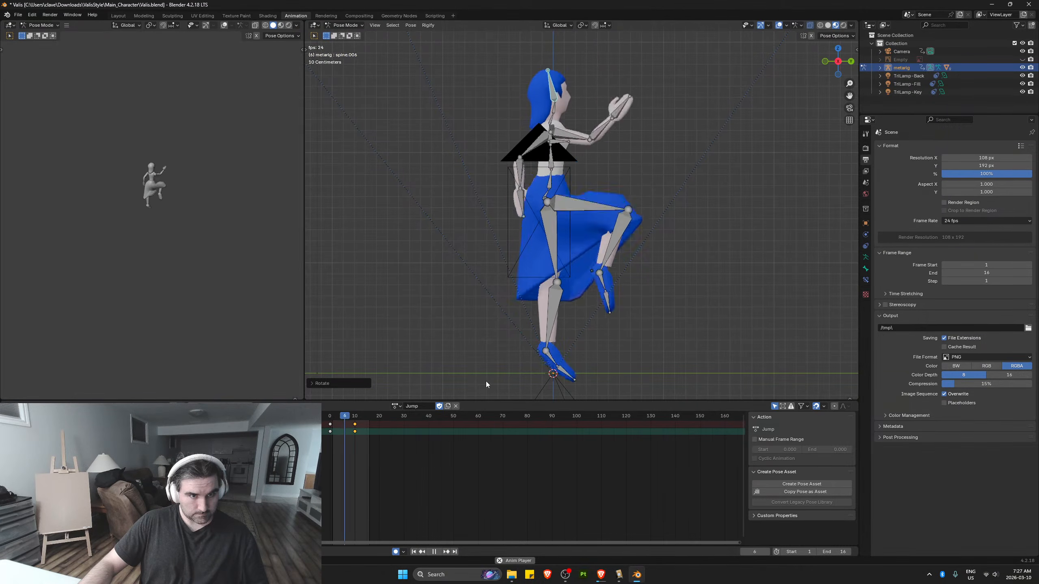
pyautogui.press('space')
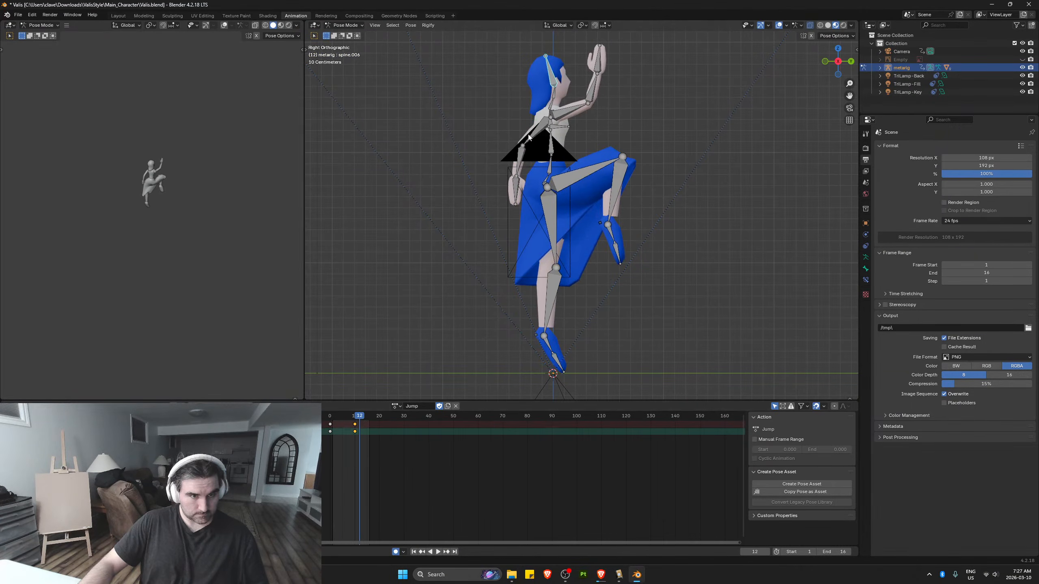
# Select all bones, move their keyframes from frame 10 to frame 12, and preview the motion
pyautogui.click(529, 138)
pyautogui.press('space')
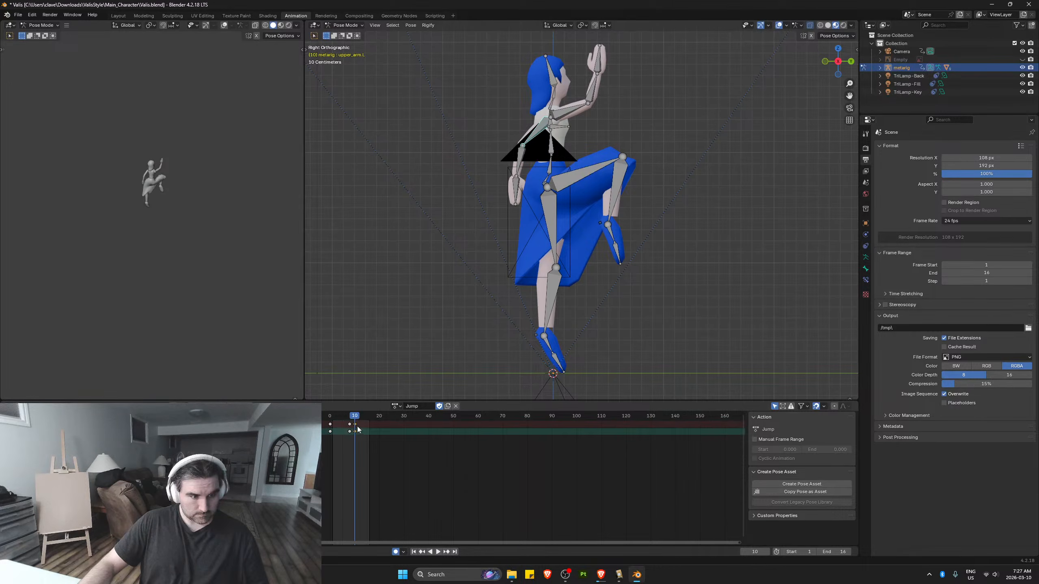
pyautogui.press('a')
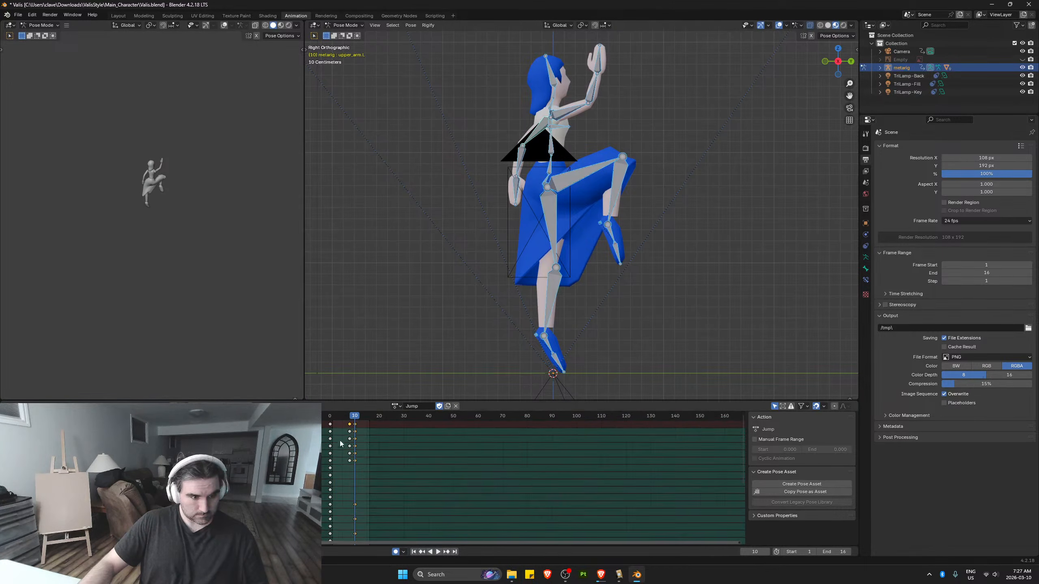
pyautogui.click(357, 429)
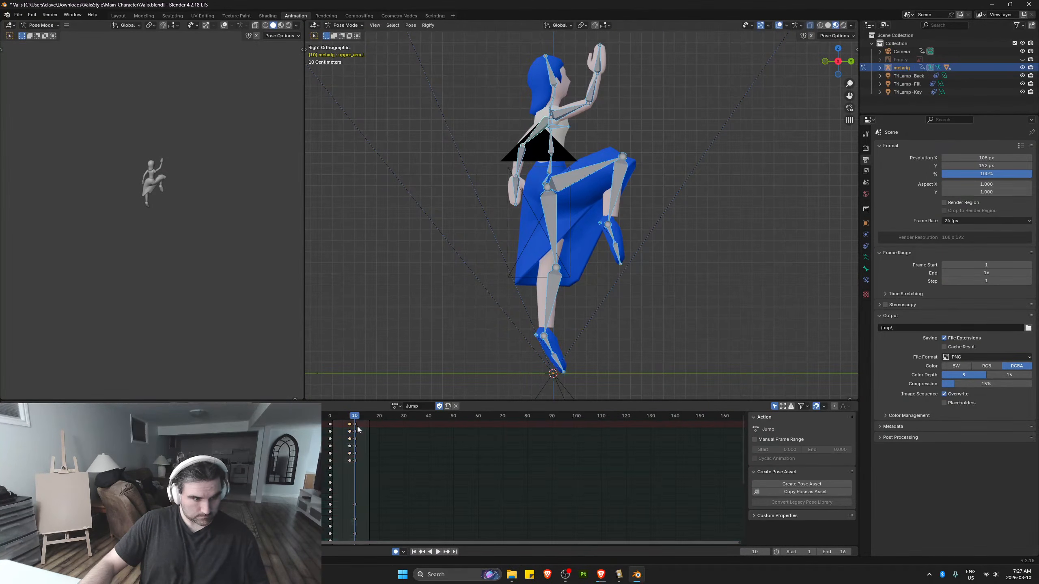
pyautogui.moveTo(355, 429); pyautogui.dragTo(360, 422)
pyautogui.press('space')
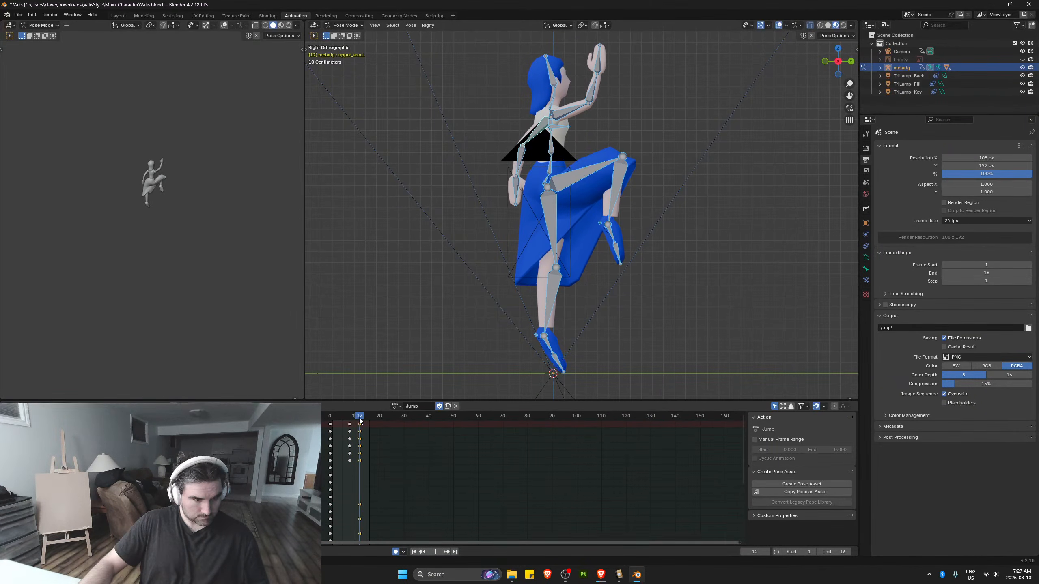
pyautogui.press('space')
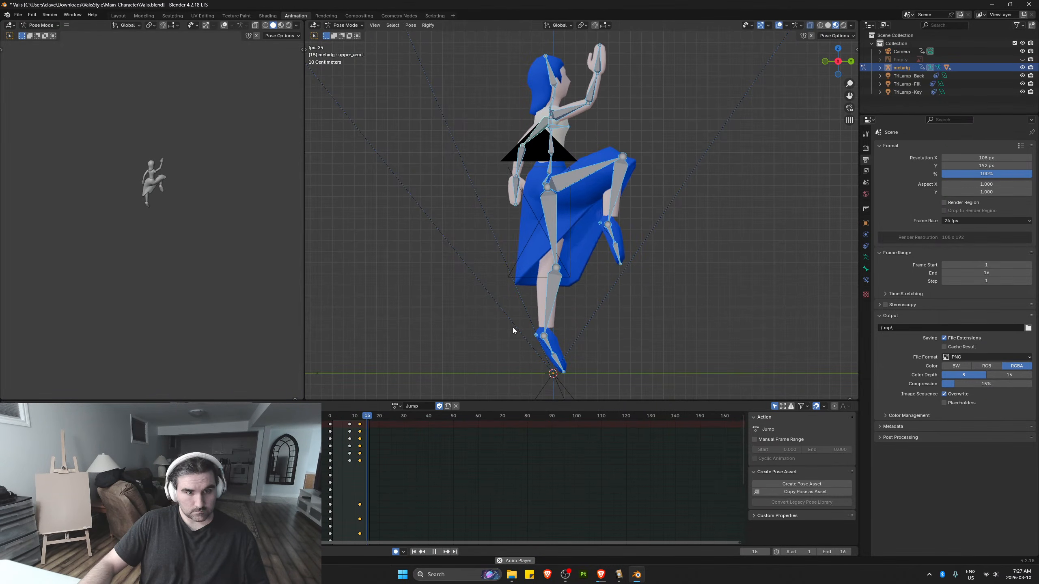
pyautogui.press('space')
# At frame 16, try rotating the left foot and left toe bones further downward
pyautogui.click(370, 416)
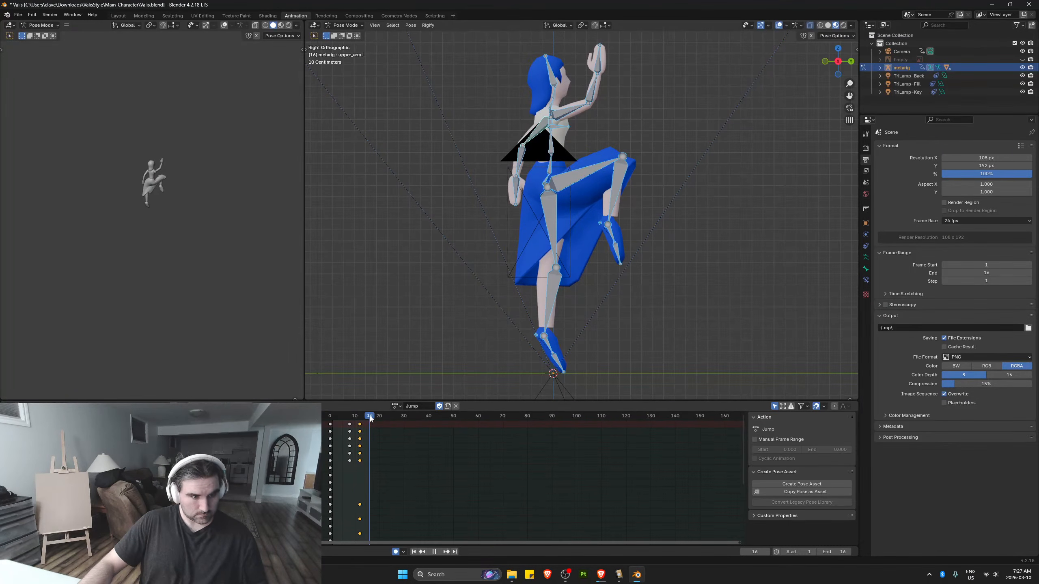
pyautogui.click(547, 349)
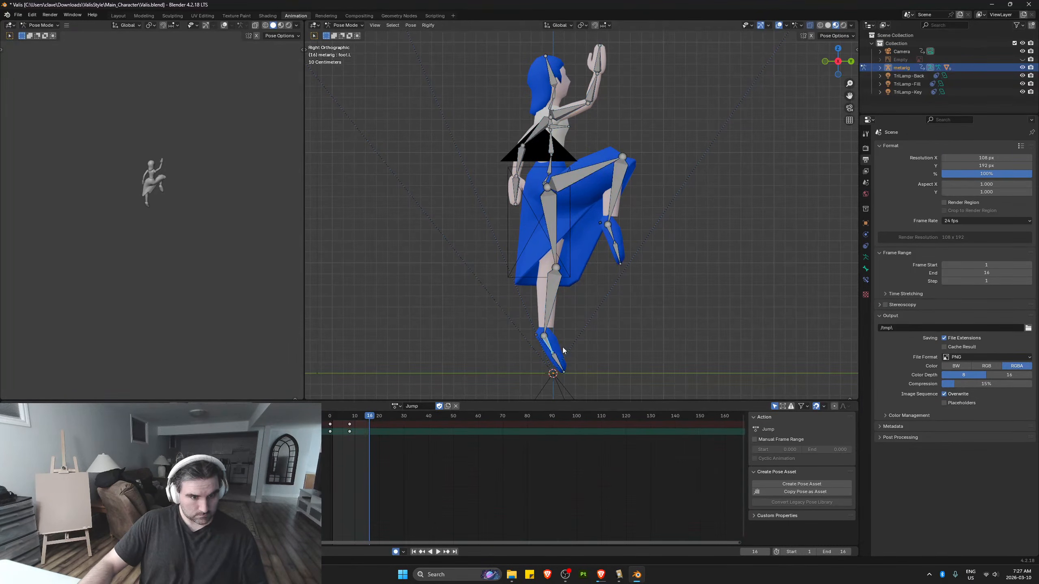
pyautogui.press('r')
pyautogui.click(554, 348)
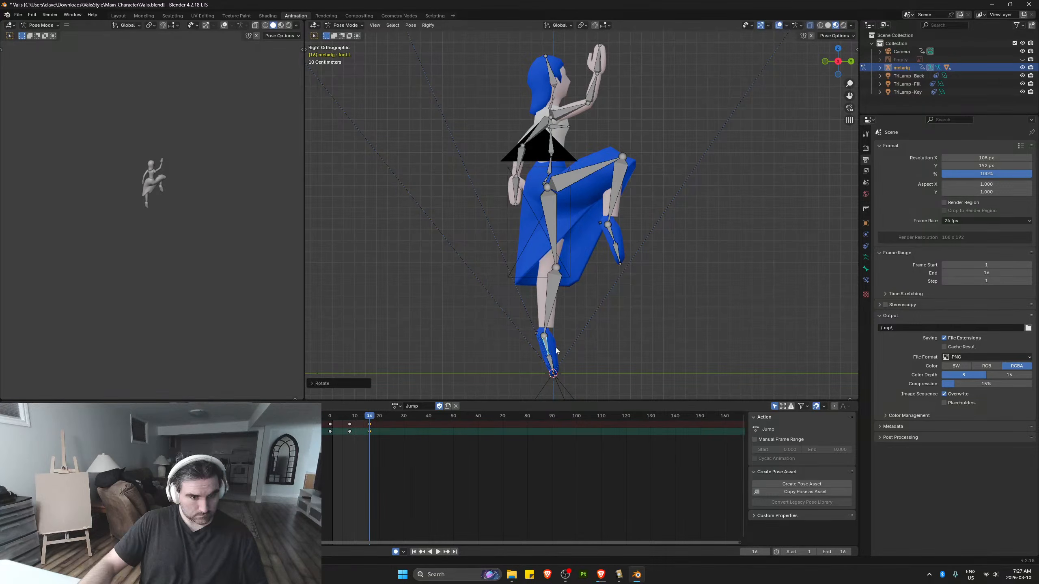
pyautogui.click(548, 360)
pyautogui.press('r')
pyautogui.click(550, 362)
# At frame 16, rotate the right foot bone slightly downward and preview the motion
pyautogui.click(610, 240)
pyautogui.press('space')
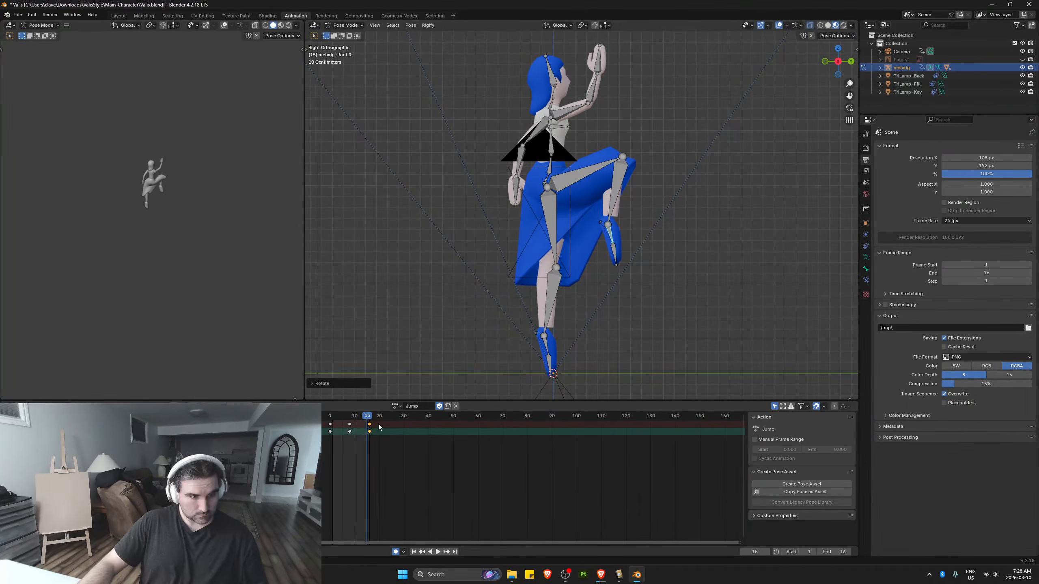
pyautogui.press('Escape')
# Delete the left foot bone's keyframe at frame 16
pyautogui.click(544, 347)
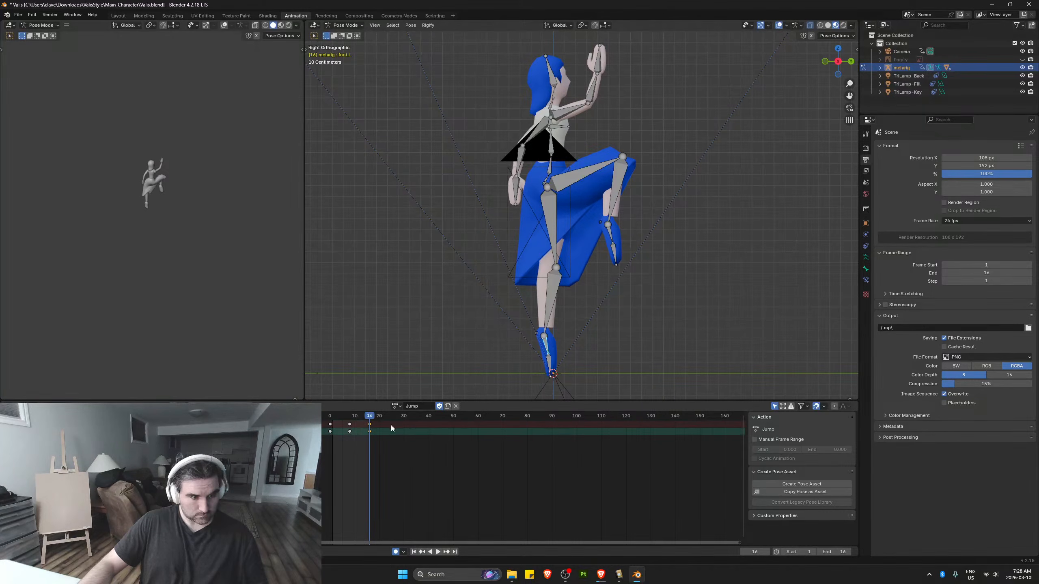
pyautogui.click(364, 424)
pyautogui.press('Delete')
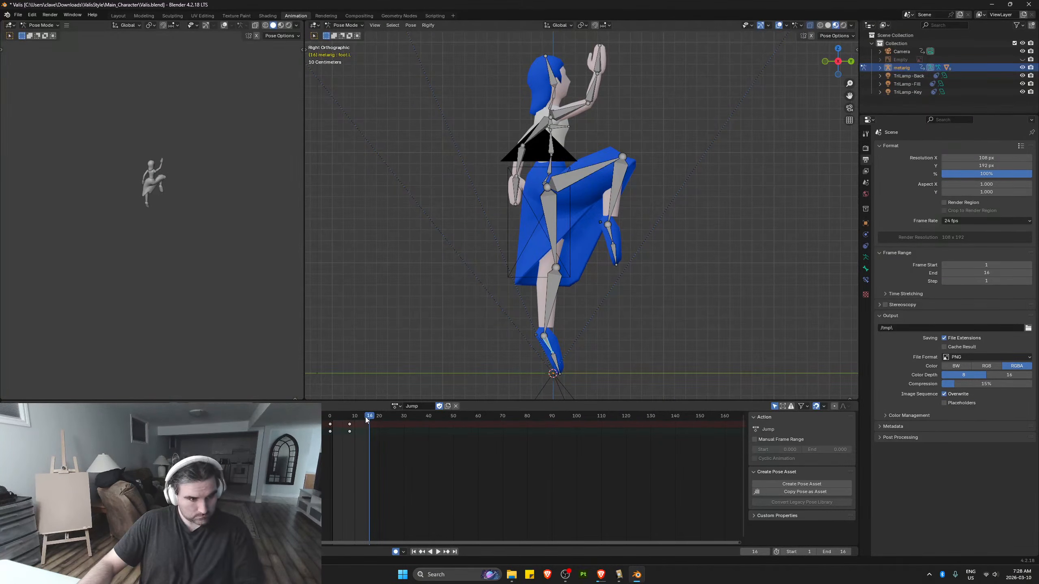
# At frame 12, rotate the left foot bone further downward and preview the motion
pyautogui.moveTo(365, 418); pyautogui.dragTo(360, 418)
pyautogui.press('r')
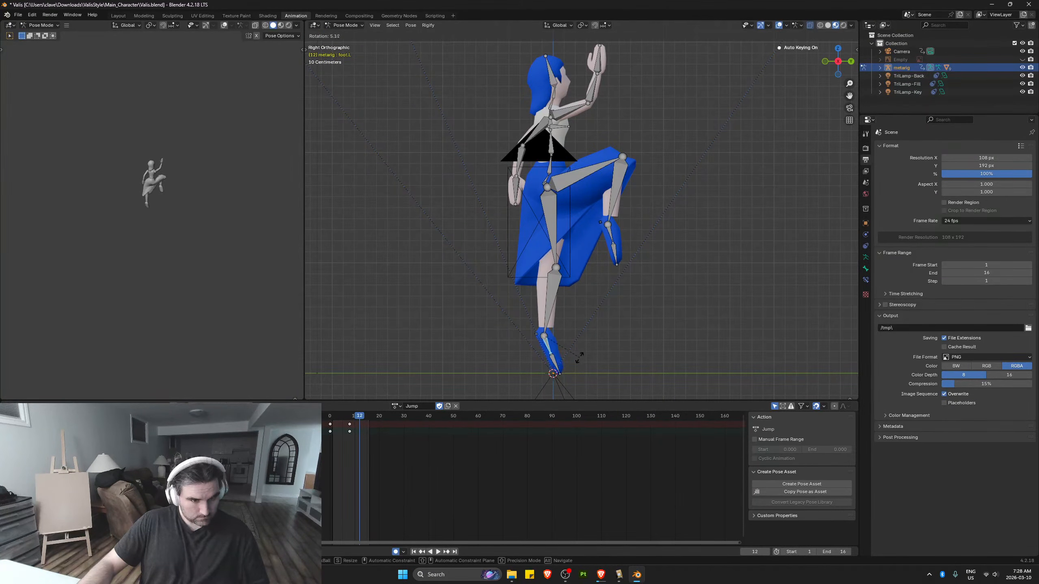
pyautogui.click(598, 342)
pyautogui.press('space')
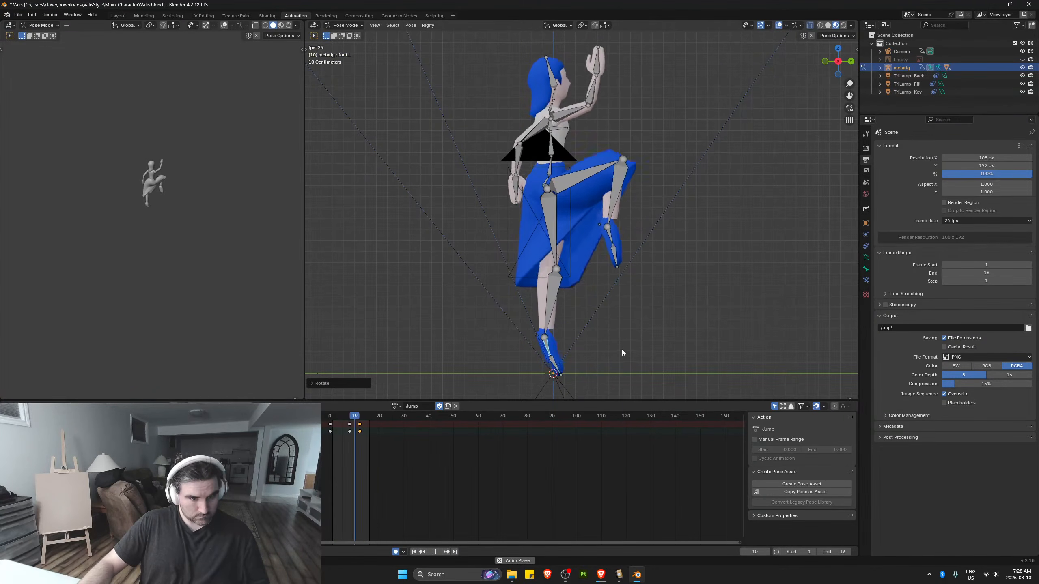
pyautogui.press('space')
# Delete the left toe bone's keyframe at frame 16 and preview the motion
pyautogui.moveTo(335, 417); pyautogui.dragTo(368, 418)
pyautogui.click(566, 367)
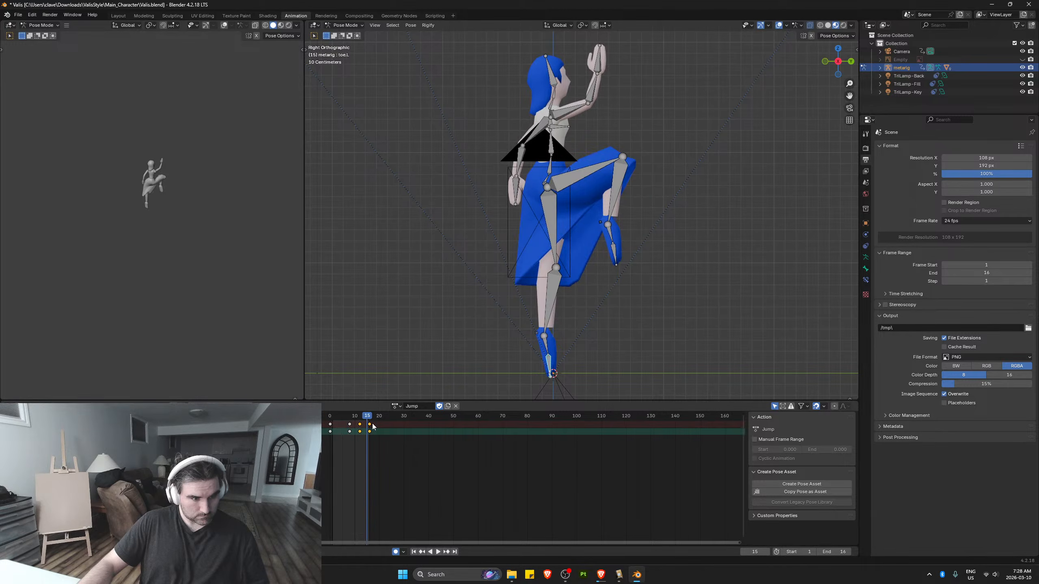
pyautogui.click(369, 425)
pyautogui.press('Delete')
pyautogui.press('space')
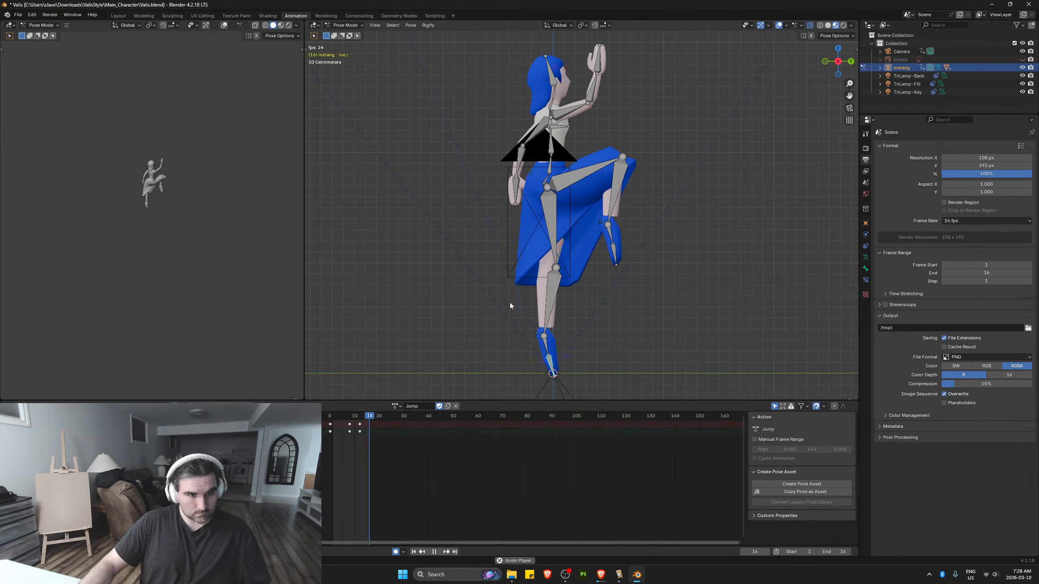
pyautogui.press('space')
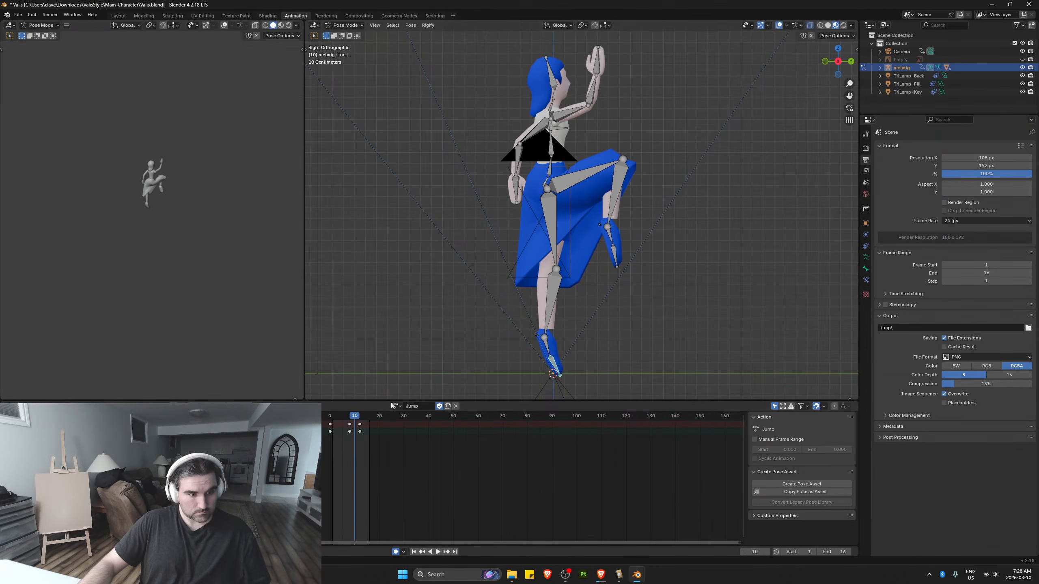
# Delete the left toe bone's keyframe at frame 12, and rotate the bone downward at frame 8
pyautogui.press('Delete')
pyautogui.moveTo(363, 414); pyautogui.dragTo(350, 420)
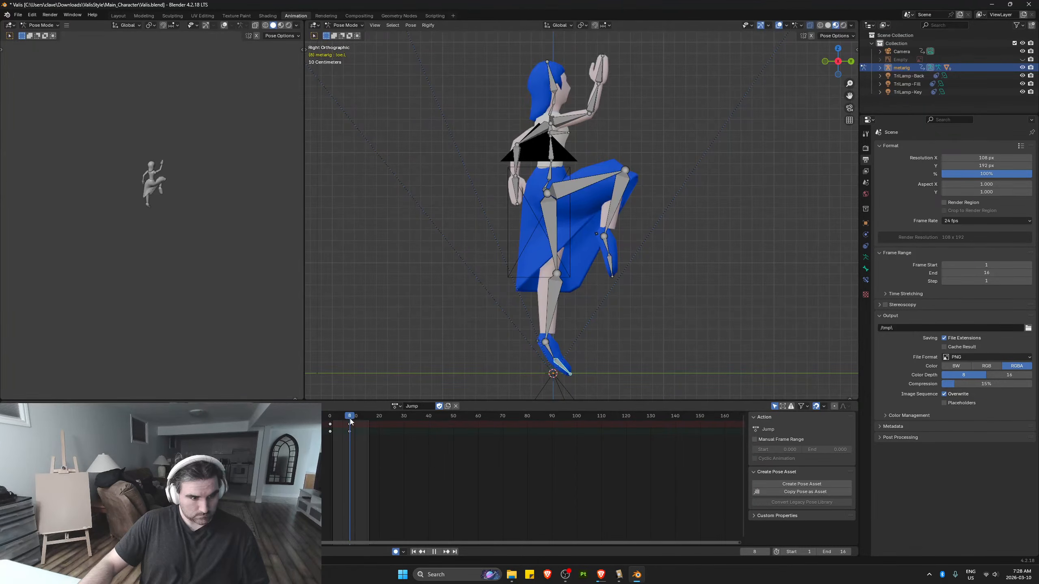
pyautogui.click(565, 370)
pyautogui.press('r')
pyautogui.click(562, 373)
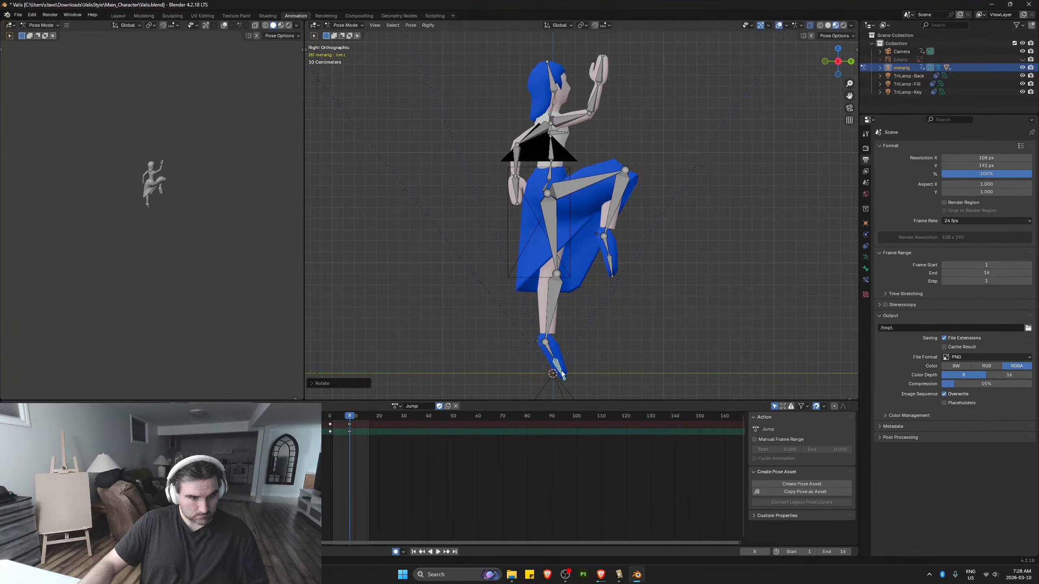
# Adjust the right toe bone at frame 8, delete its extra keyframe, and save the file after previewing the motion
pyautogui.click(612, 266)
pyautogui.press('Delete')
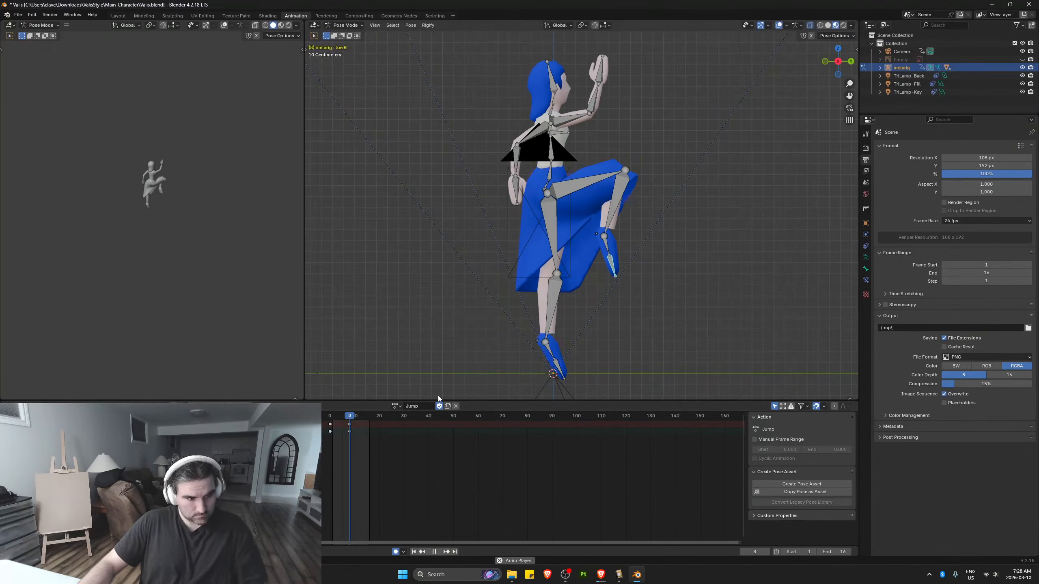
pyautogui.press('space')
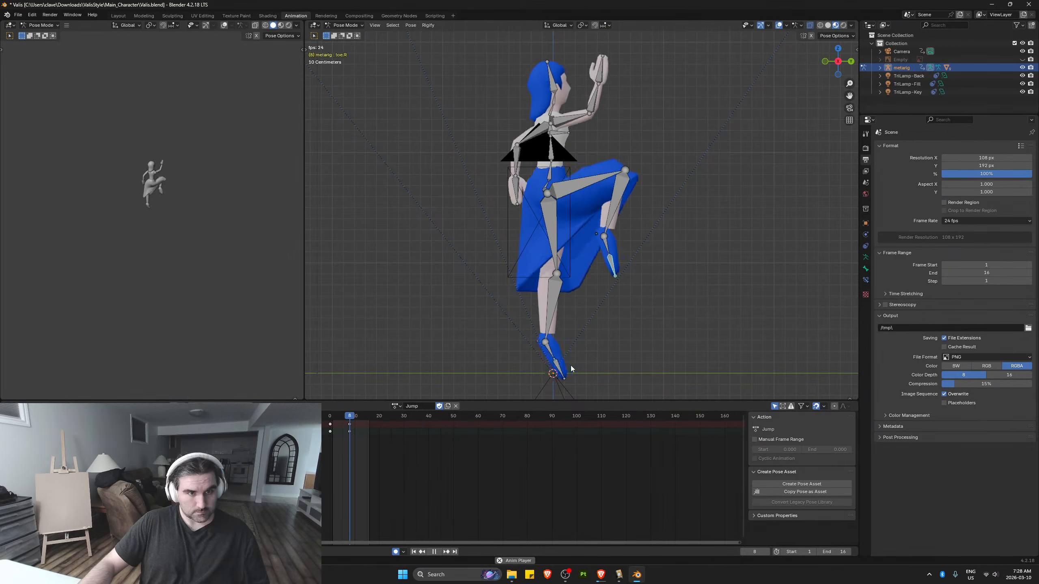
pyautogui.press('space')
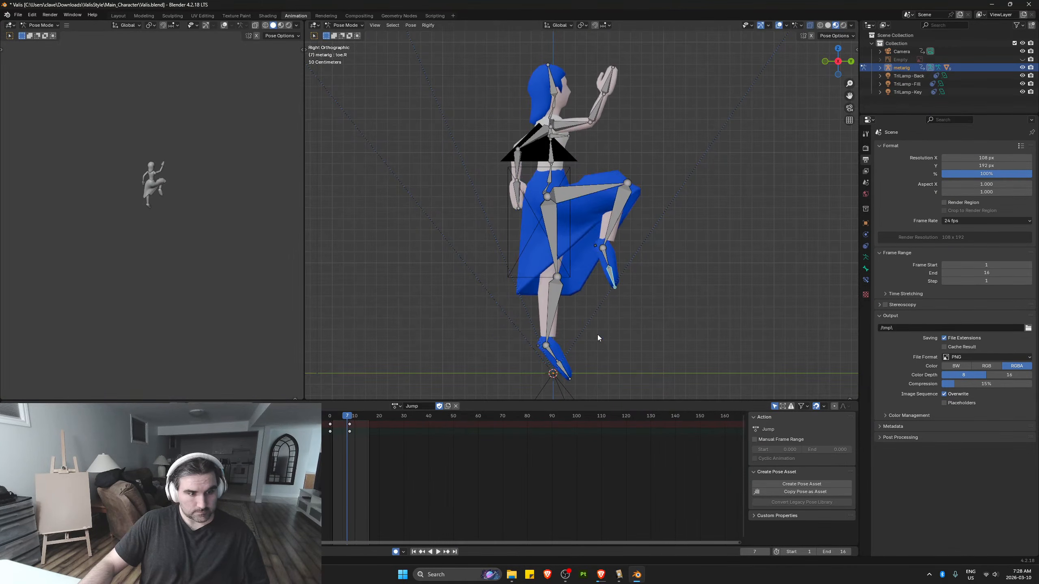
pyautogui.hotkey('ctrl', 's')
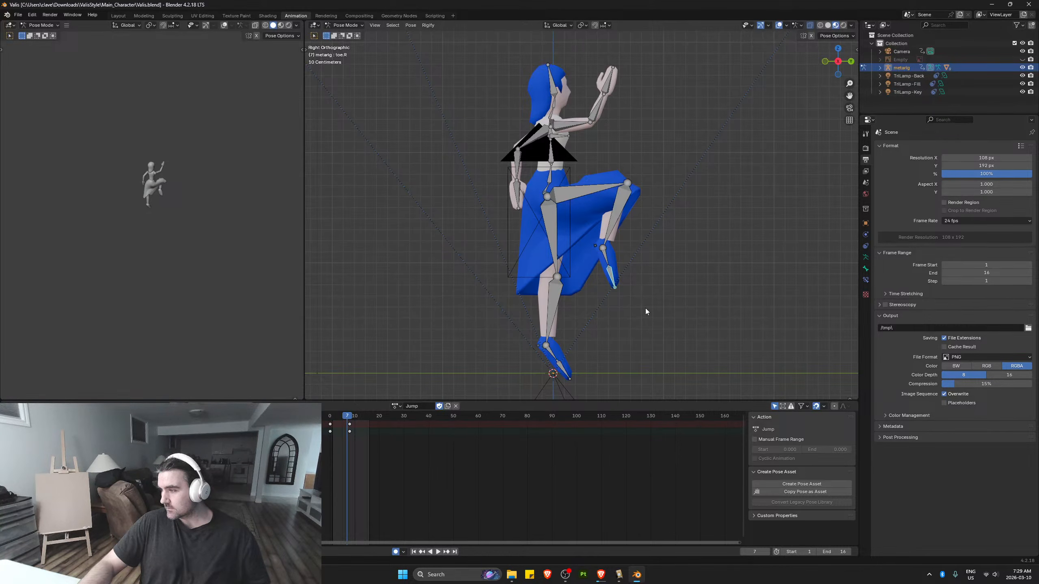
# Deselect the bones and preview the Jump motion from the start
pyautogui.click(668, 274)
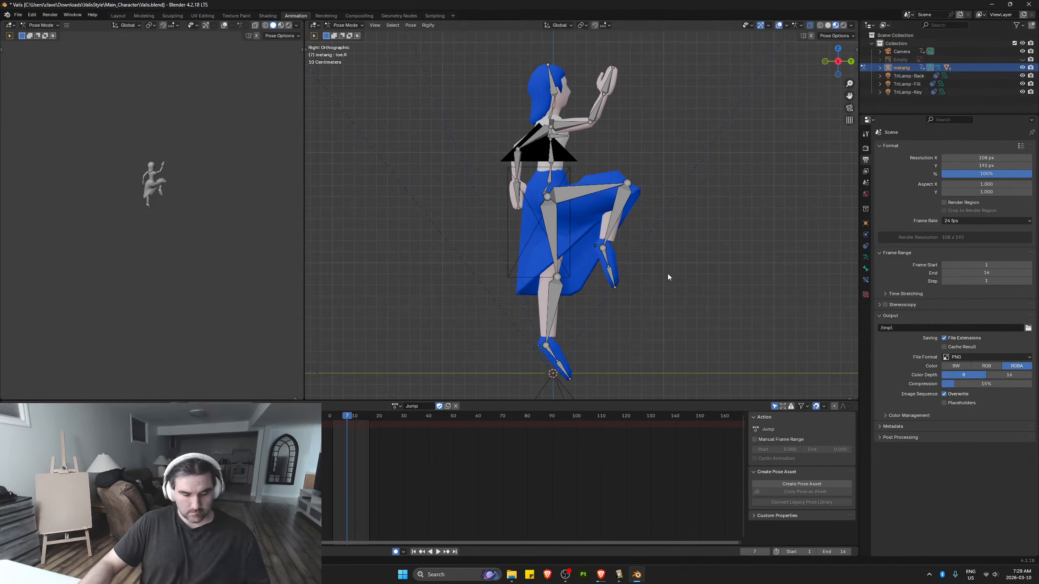
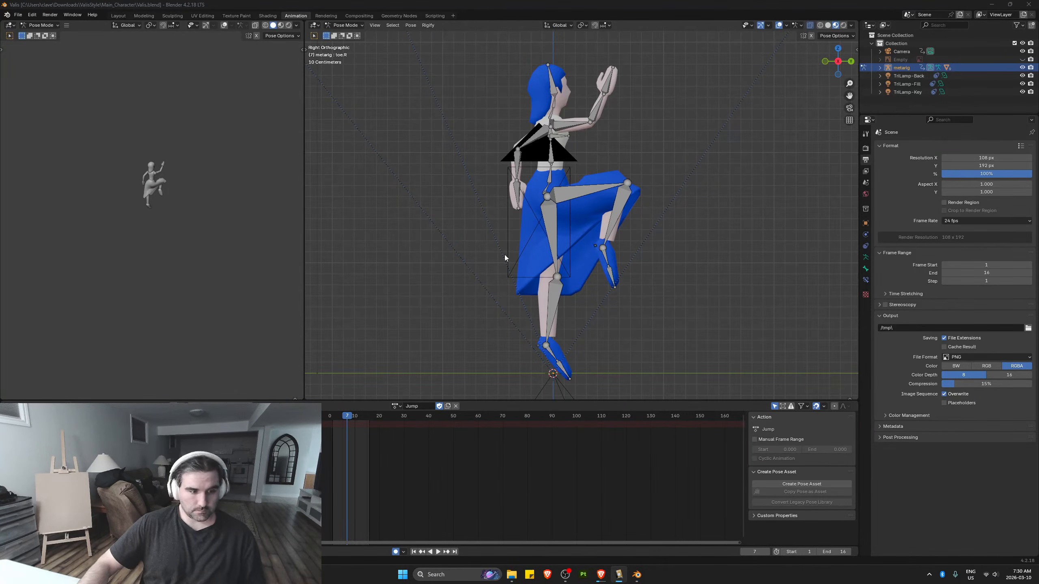
pyautogui.click(328, 417)
pyautogui.press('space')
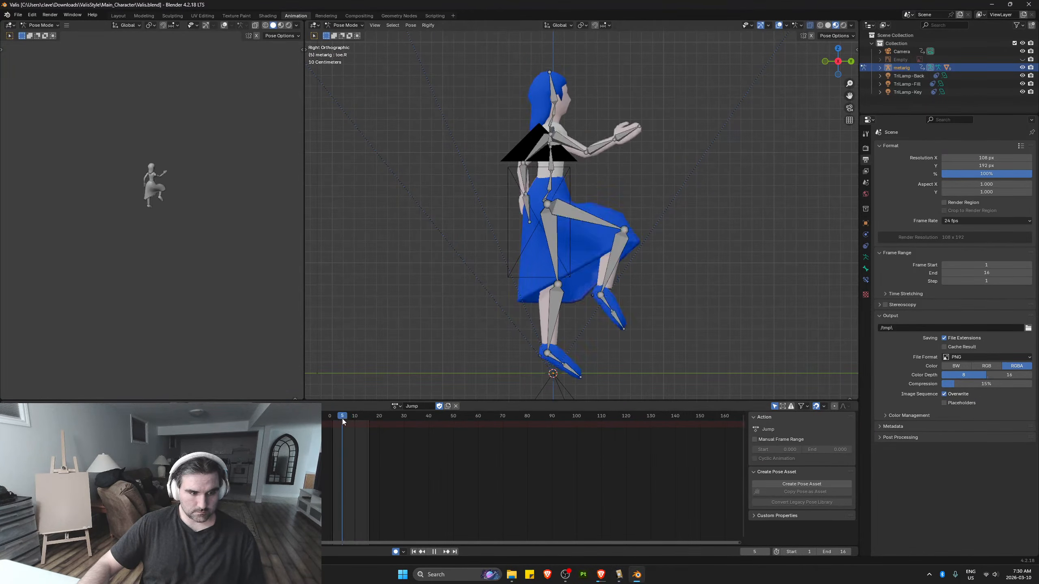
pyautogui.press('space')
# Switch the rig to the Crouch action, go to frame 8 and select all bones
pyautogui.click(399, 406)
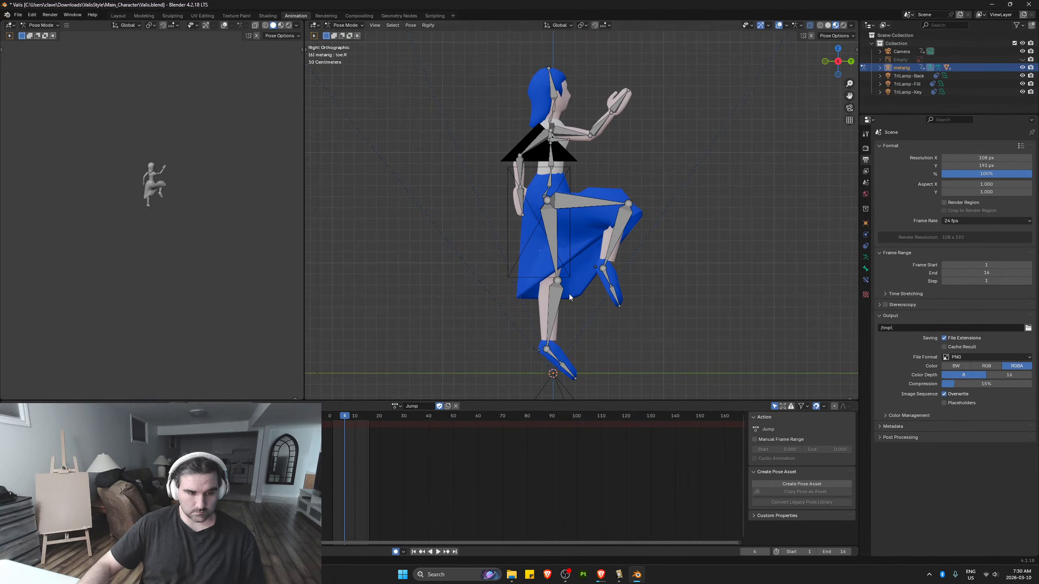
pyautogui.click(394, 407)
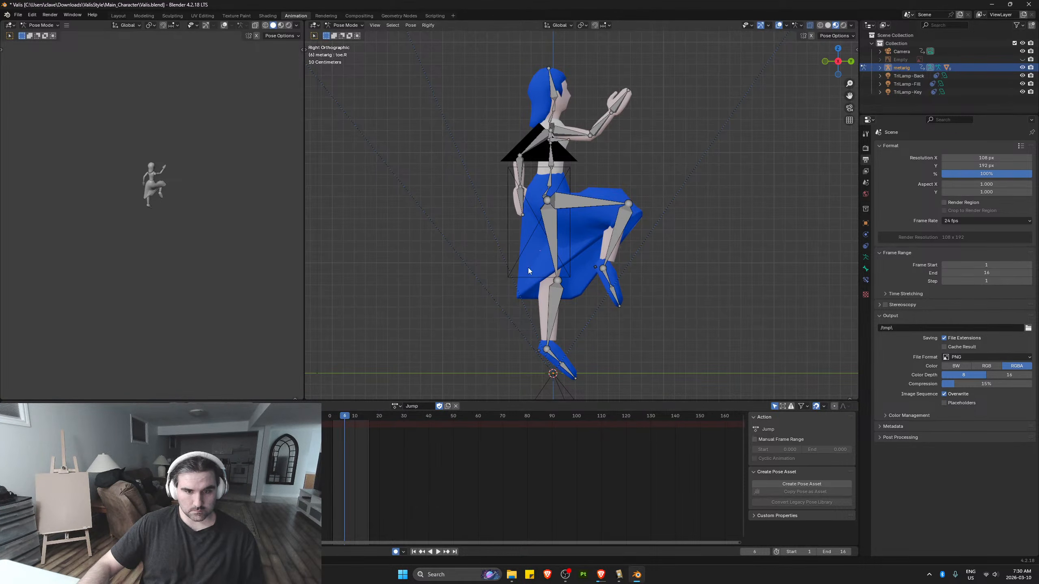
pyautogui.click(398, 406)
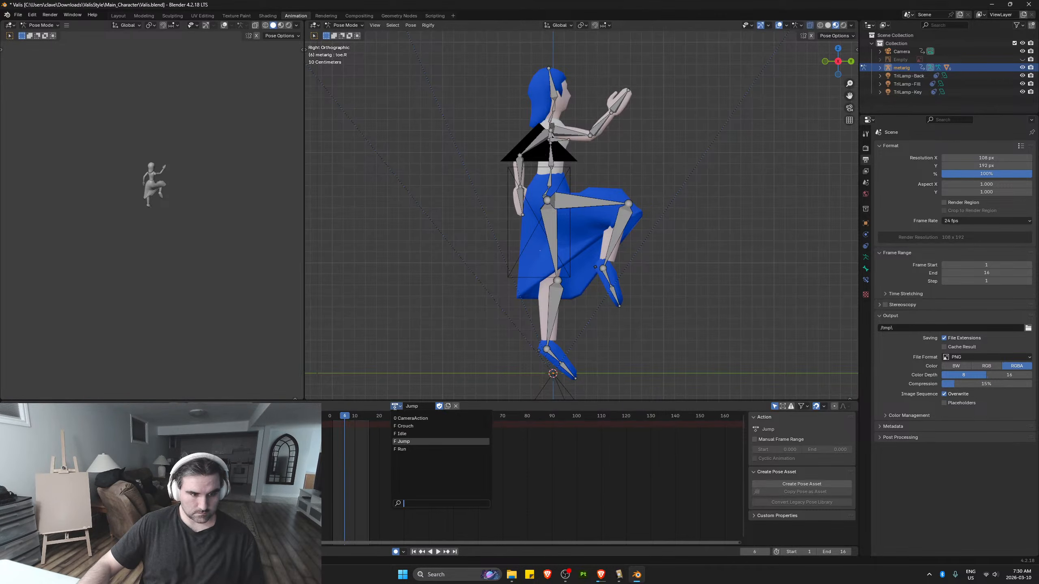
pyautogui.click(434, 426)
pyautogui.moveTo(344, 416); pyautogui.dragTo(350, 416)
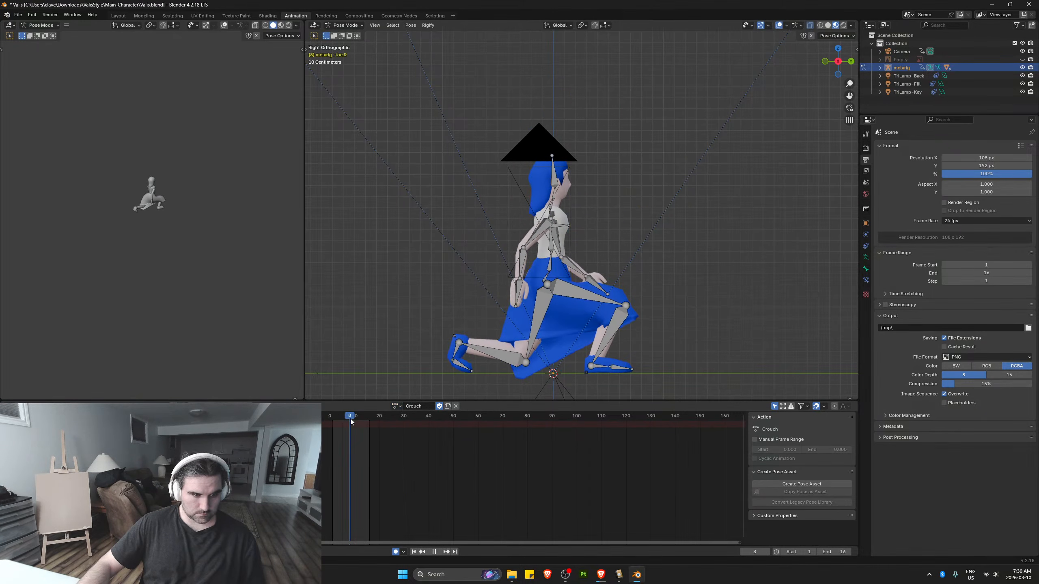
pyautogui.press('a')
# Try to delete all the Crouch keyframes and paste at frame 0, and undo the changes
pyautogui.click(352, 438)
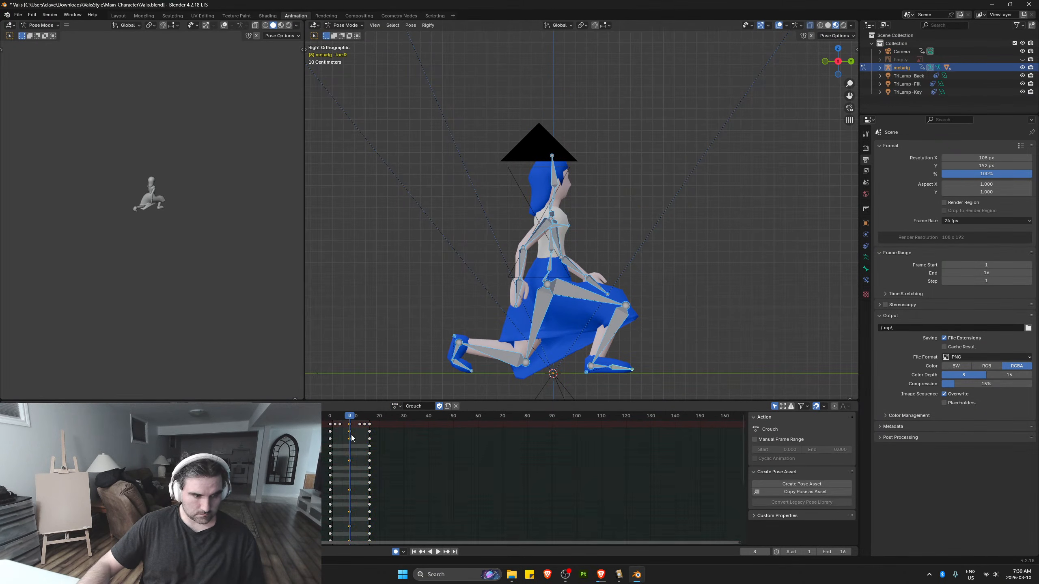
pyautogui.click(331, 426)
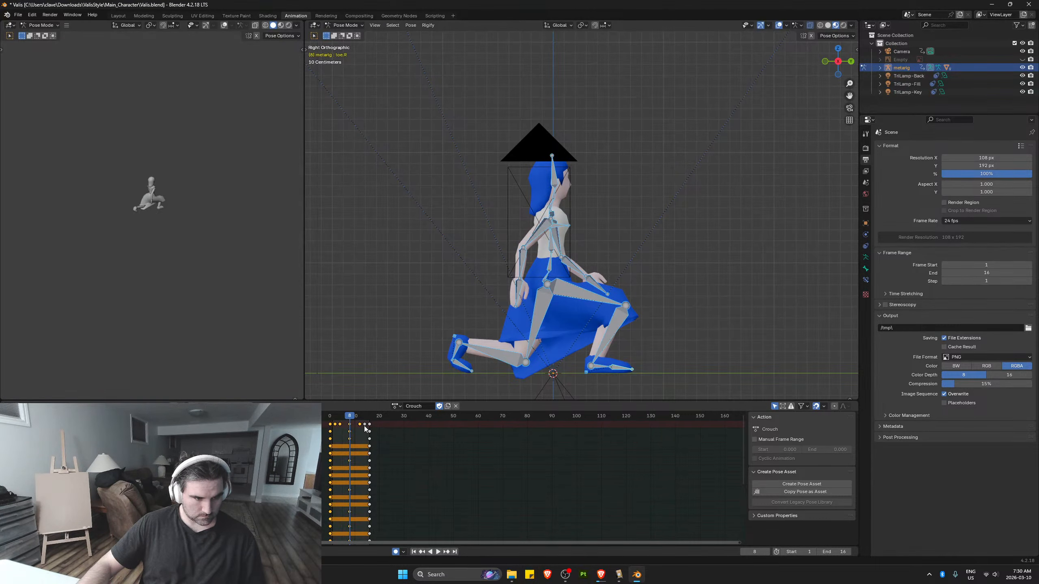
pyautogui.press('Delete')
pyautogui.moveTo(350, 418); pyautogui.dragTo(330, 422)
pyautogui.hotkey('ctrl', 'v')
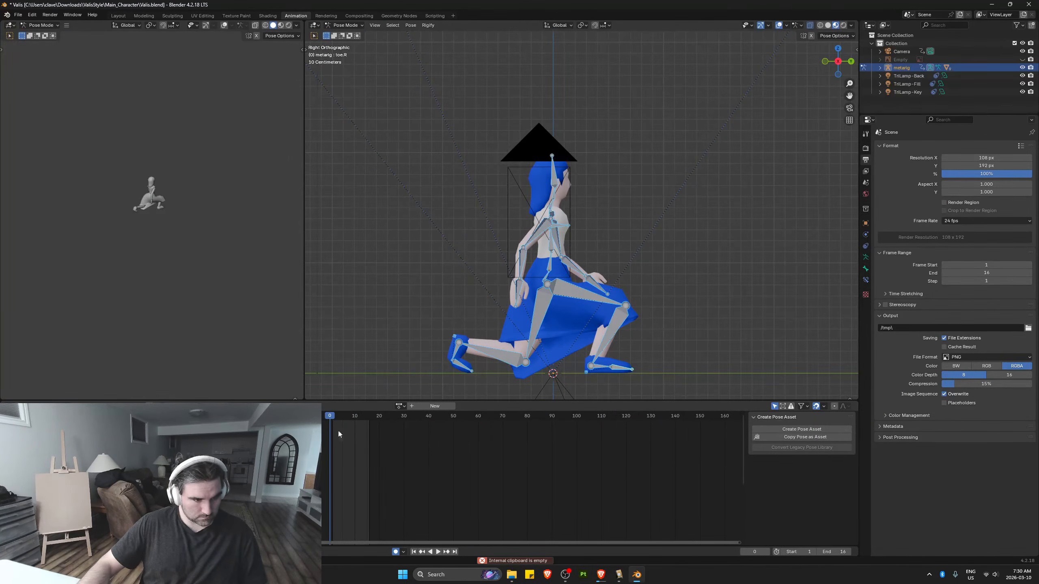
pyautogui.hotkey('ctrl', 'z')
pyautogui.hotkey('ctrl', 'z')
pyautogui.hotkey('ctrl', 'z')
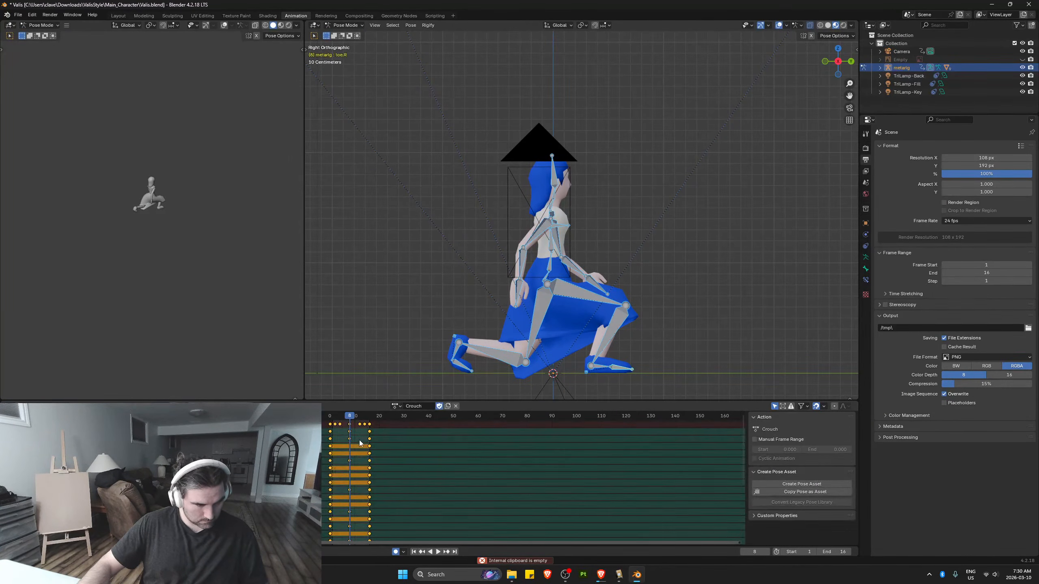
# Copy the keyframes of all bones at frame 8 of the Crouch action
pyautogui.click(352, 438)
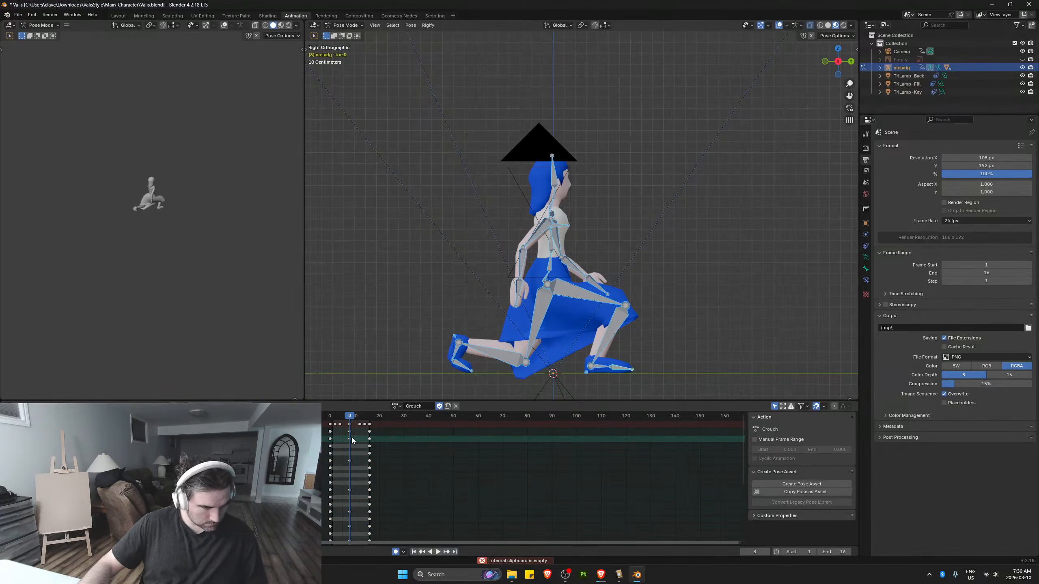
pyautogui.rightClick(352, 463)
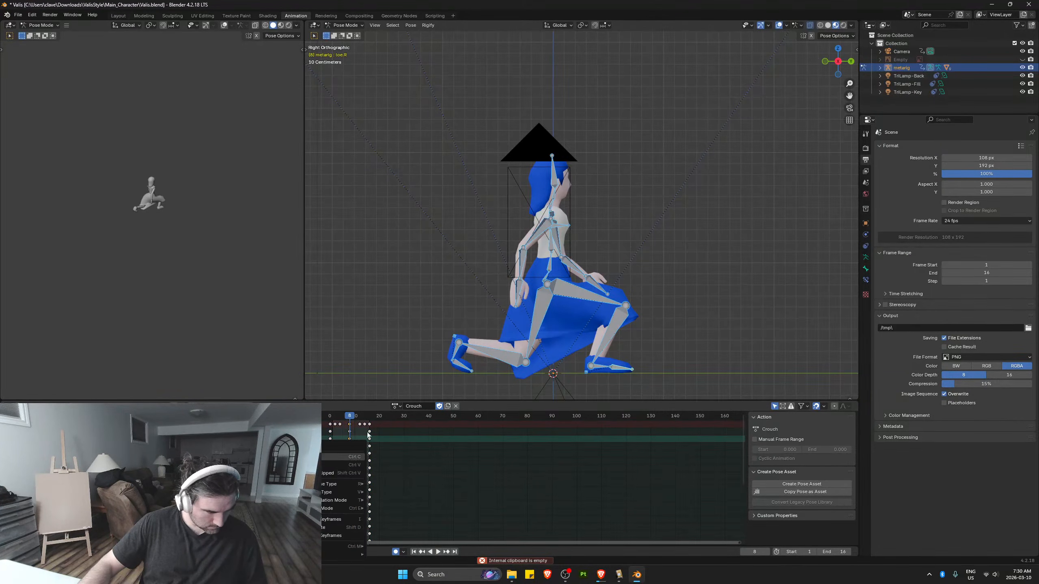
pyautogui.click(352, 453)
pyautogui.click(350, 432)
pyautogui.click(349, 425)
pyautogui.click(349, 438)
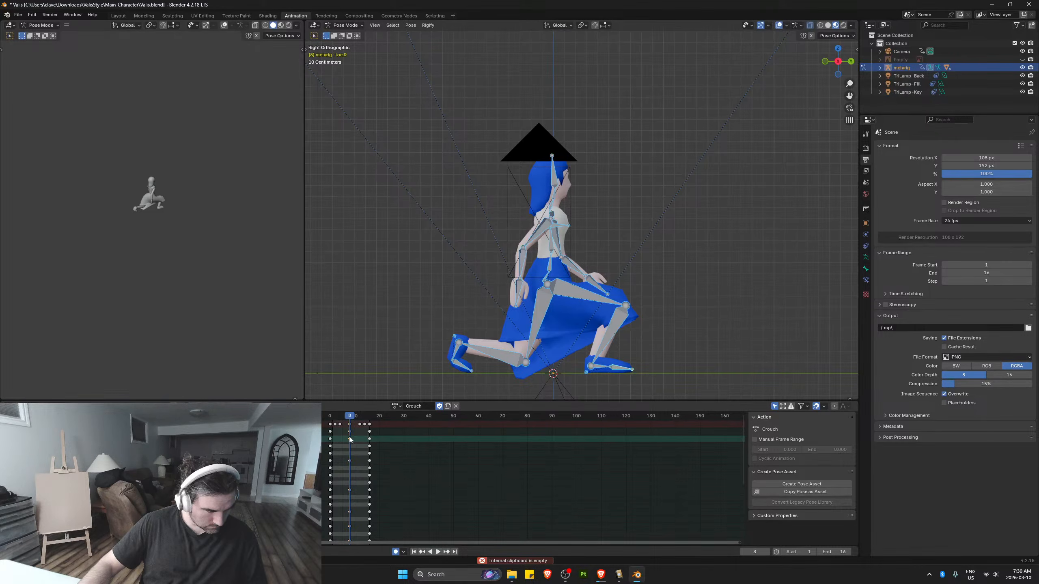
pyautogui.click(349, 432)
pyautogui.click(330, 439)
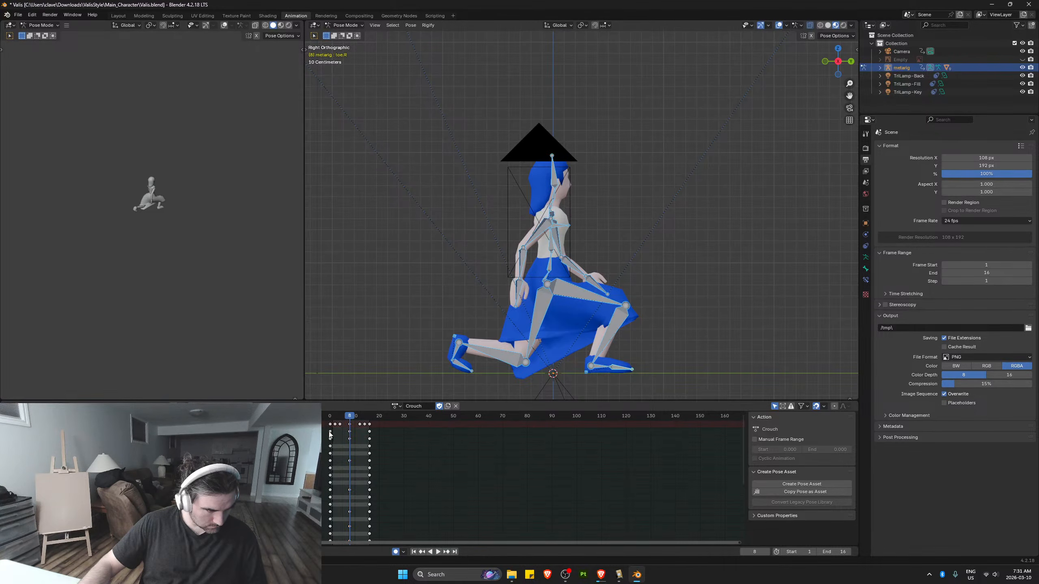
pyautogui.press('space')
pyautogui.press('space')
pyautogui.click(350, 425)
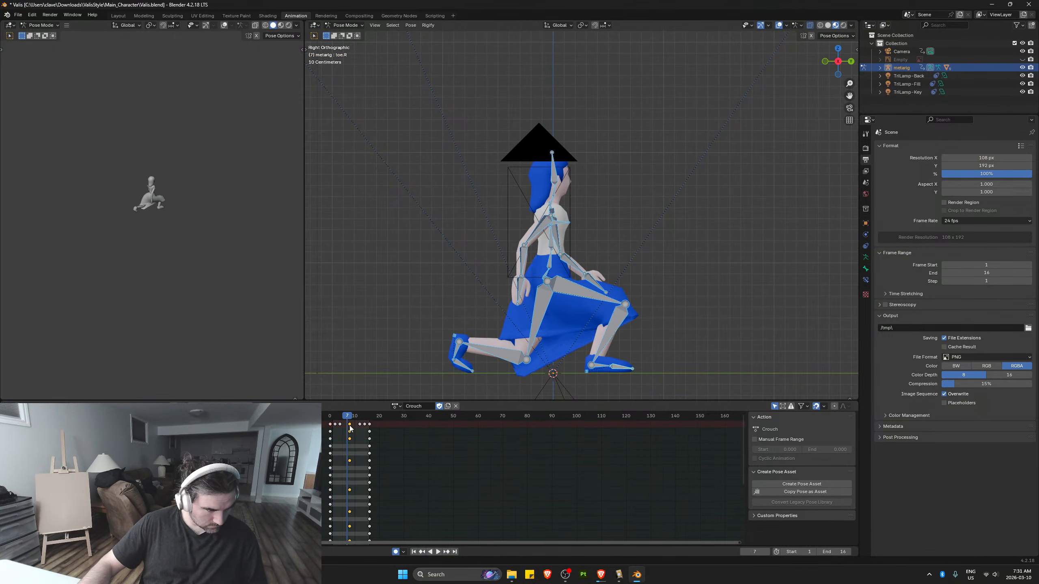
pyautogui.press('space')
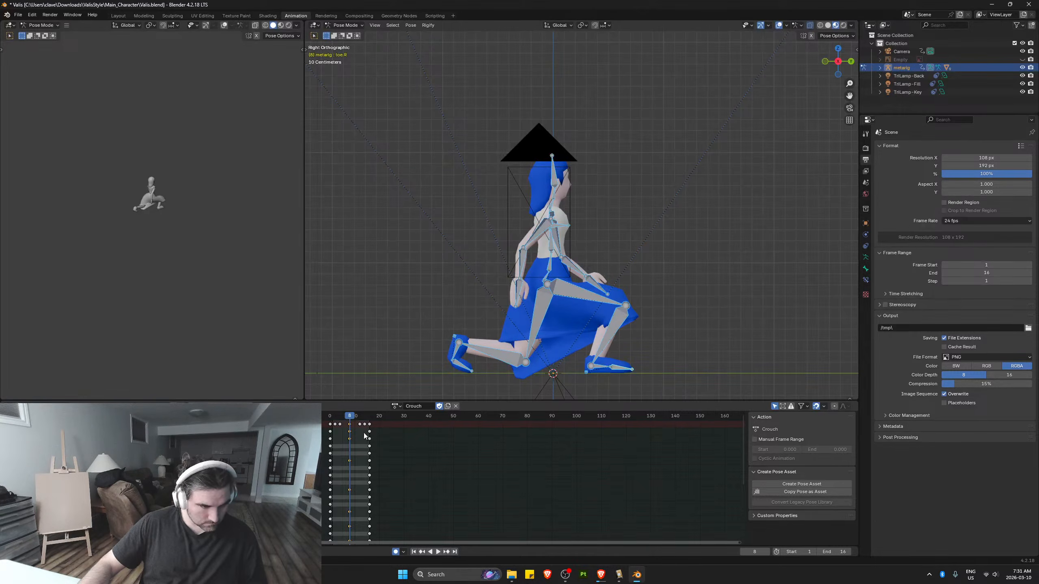
# Try pasting the copied crouch keyframes at frame 0 and deleting all other keyframes, and undo these edits to the Crouch action
pyautogui.moveTo(333, 417); pyautogui.dragTo(329, 417)
pyautogui.hotkey('ctrl', 'v')
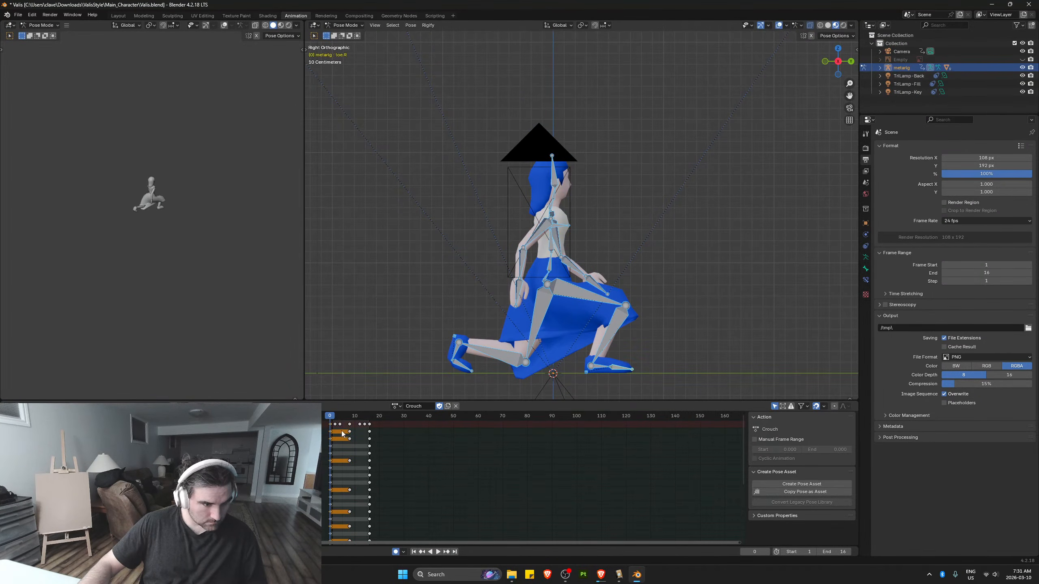
pyautogui.click(337, 425)
pyautogui.keyDown('shift'); pyautogui.click(351, 425); pyautogui.keyUp('shift')
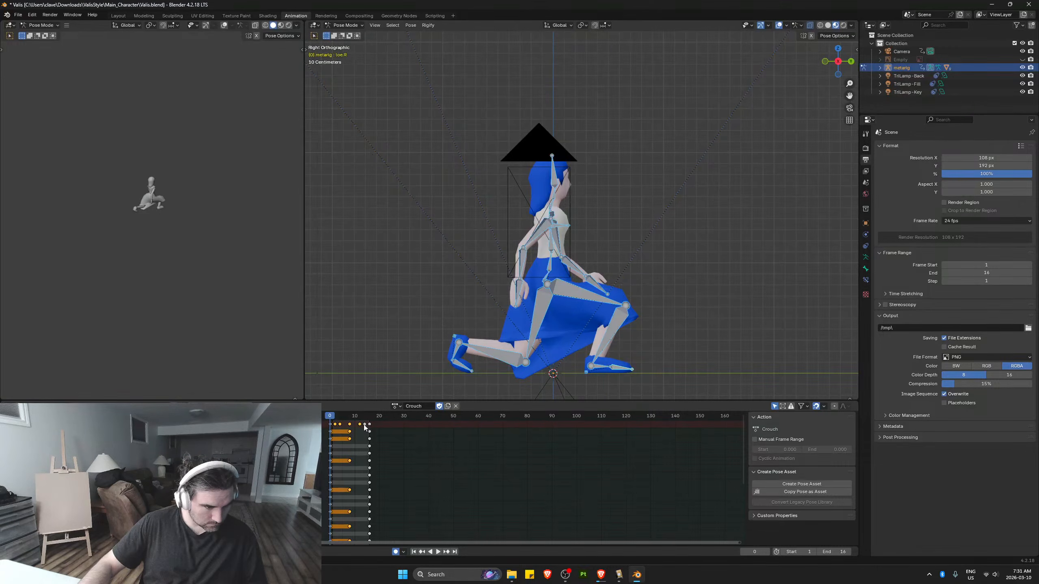
pyautogui.keyDown('shift'); pyautogui.click(368, 425); pyautogui.keyUp('shift')
pyautogui.press('Delete')
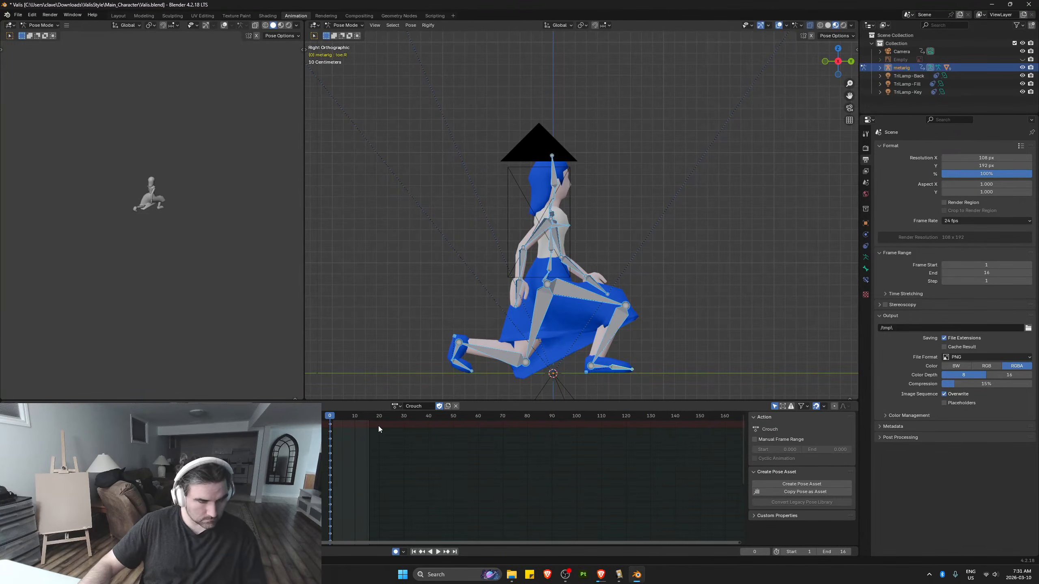
pyautogui.press('space')
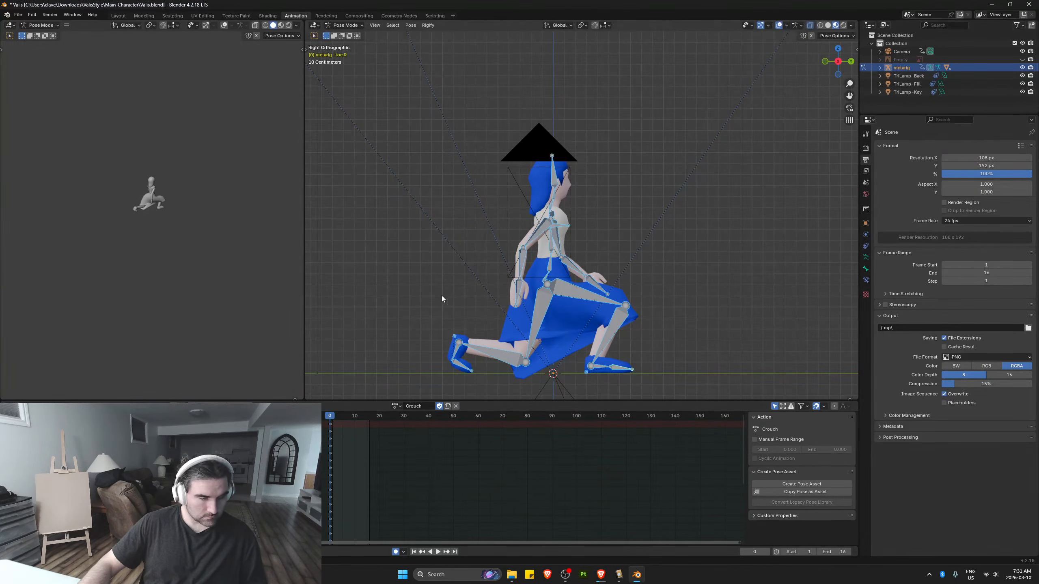
pyautogui.hotkey('ctrl', 'z')
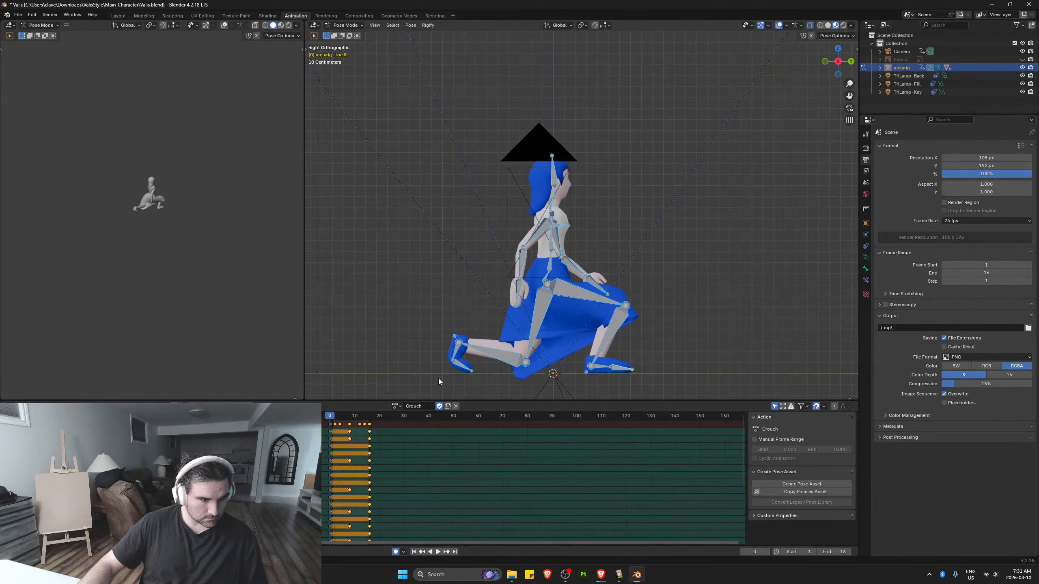
pyautogui.click(339, 431)
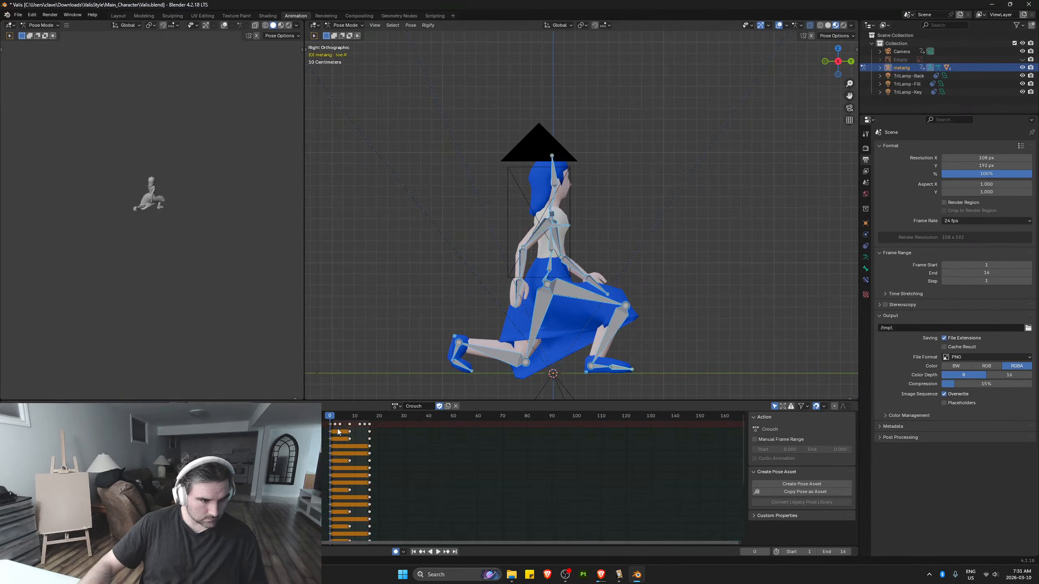
pyautogui.click(350, 425)
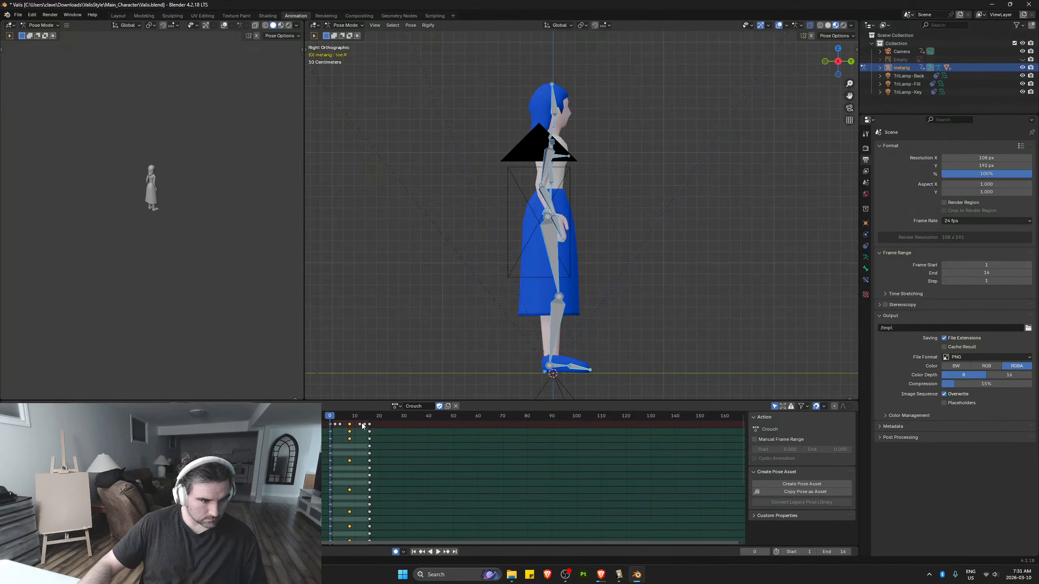
# Duplicate the Crouch action and name the copy Crouch_Swing
pyautogui.click(447, 406)
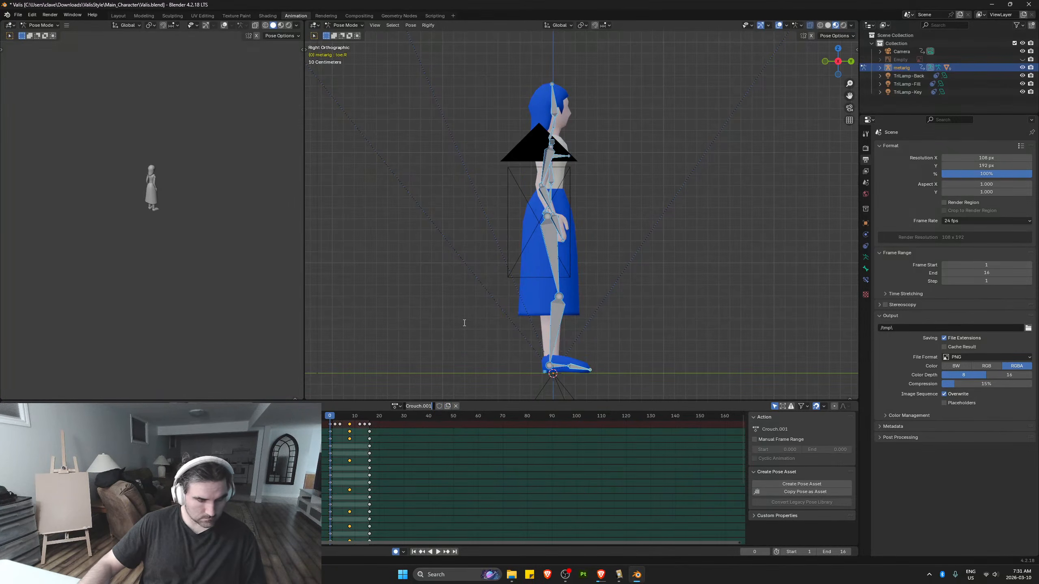
pyautogui.press('BackSpace')
pyautogui.press('BackSpace')
pyautogui.press('BackSpace')
pyautogui.press('BackSpace')
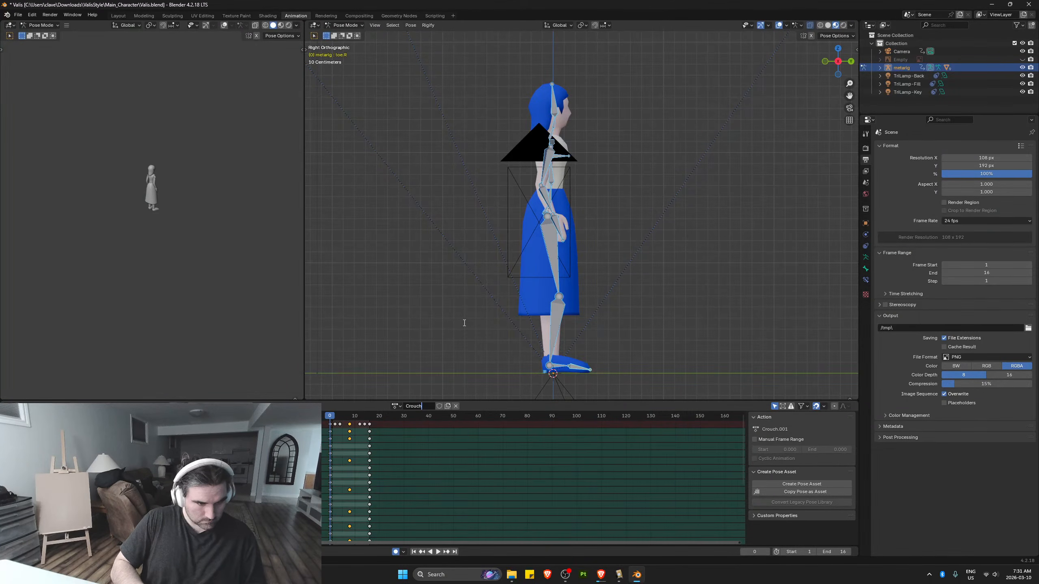
pyautogui.write('_Swing')
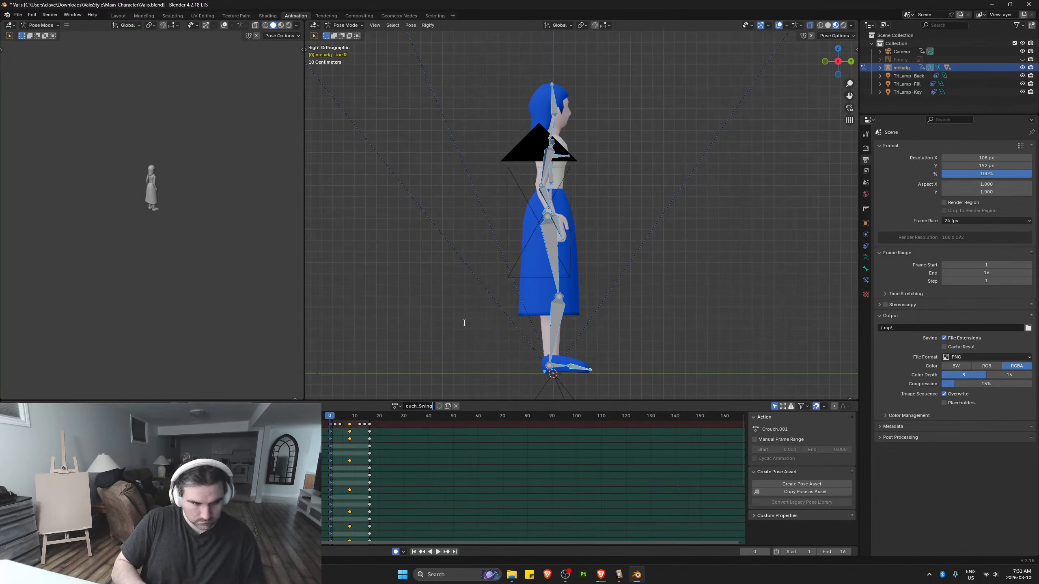
pyautogui.press('Return')
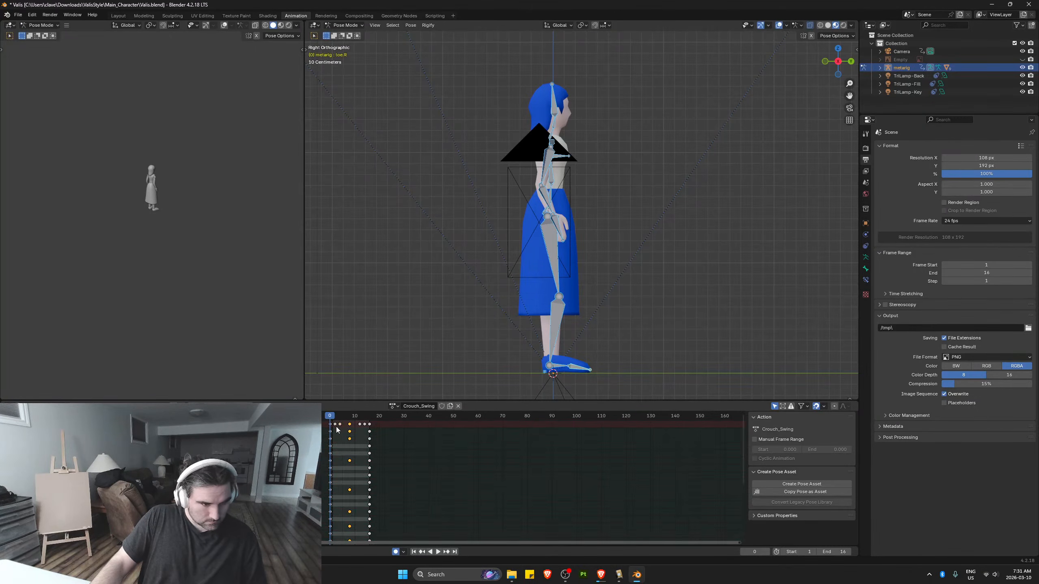
# Try deleting every keyframe in the Crouch_Swing action, and undo the deletion
pyautogui.hotkey('ctrl', 'i')
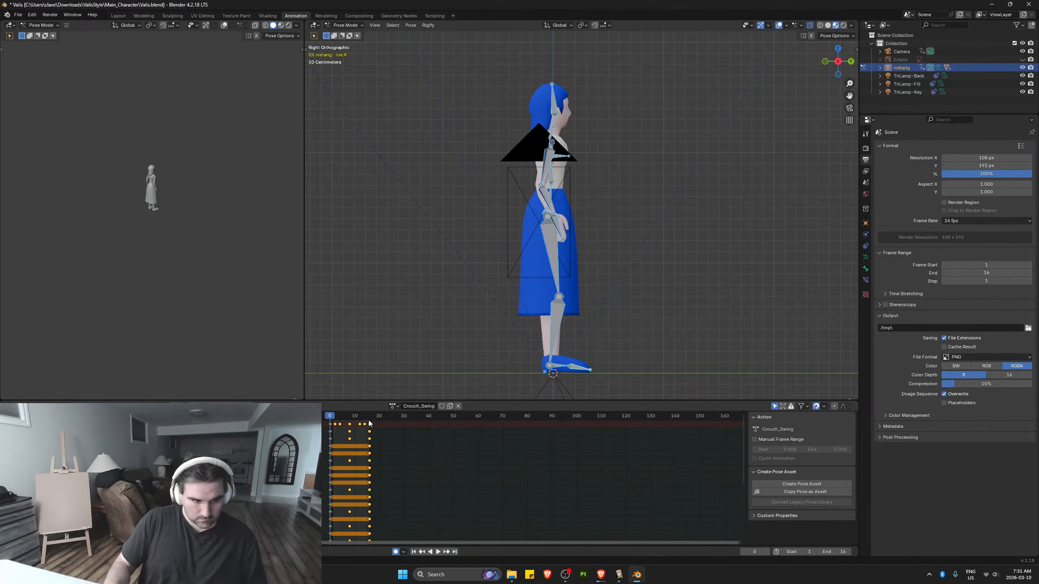
pyautogui.press('Delete')
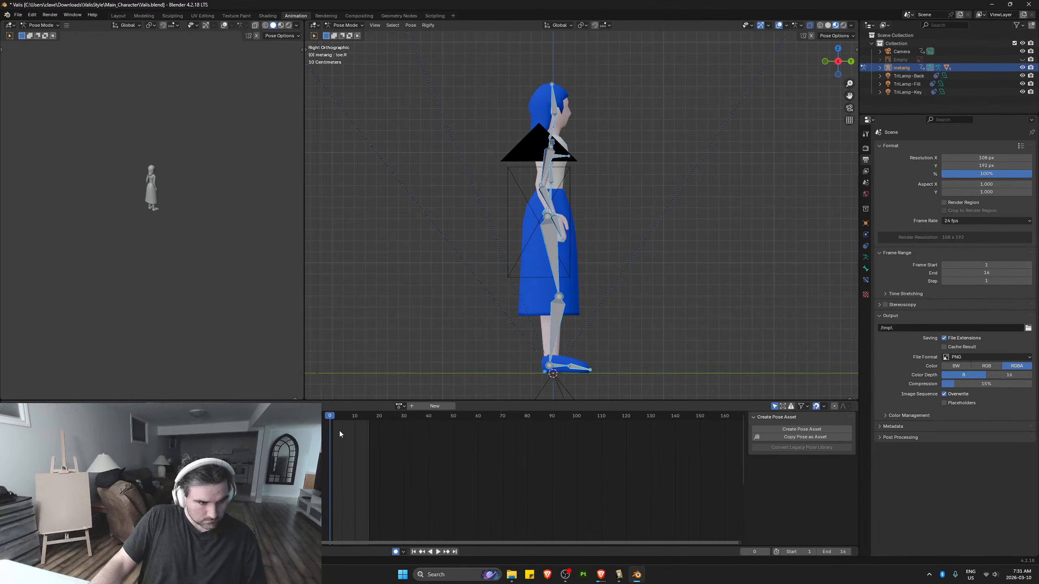
pyautogui.hotkey('ctrl', 'z')
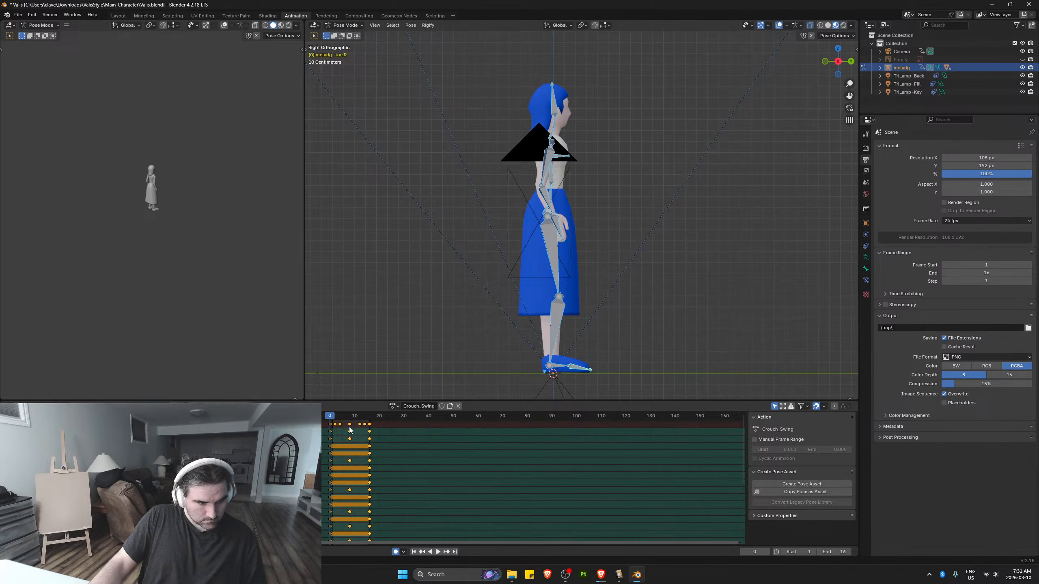
# Paste the copied crouch keyframes at frame 0 of Crouch_Swing and delete all keyframes after it
pyautogui.click(330, 425)
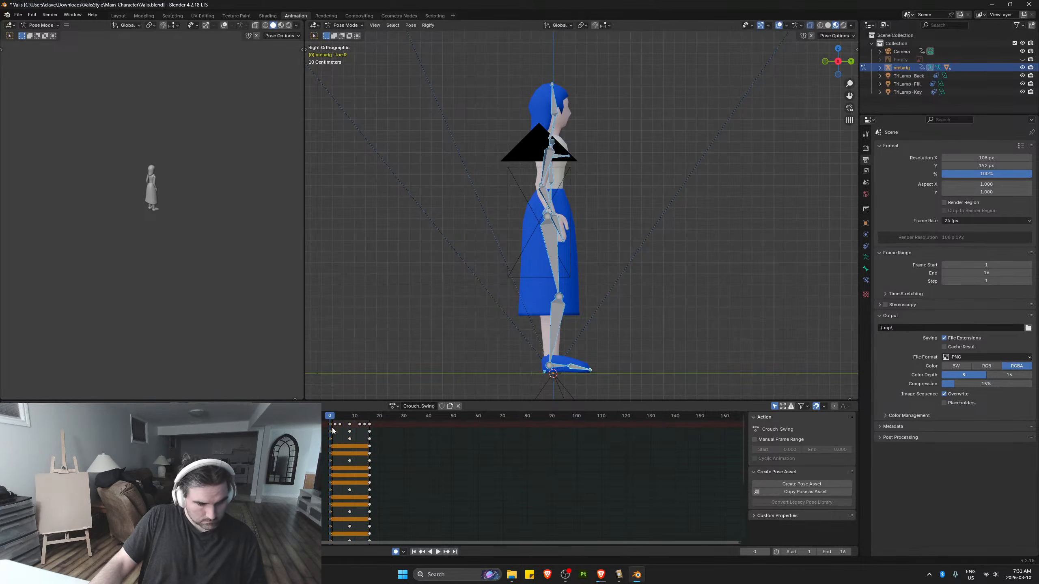
pyautogui.hotkey('ctrl', 'v')
pyautogui.click(336, 425)
pyautogui.keyDown('shift'); pyautogui.click(341, 425); pyautogui.keyUp('shift')
pyautogui.keyDown('shift'); pyautogui.click(350, 426); pyautogui.keyUp('shift')
pyautogui.keyDown('shift'); pyautogui.click(360, 426); pyautogui.keyUp('shift')
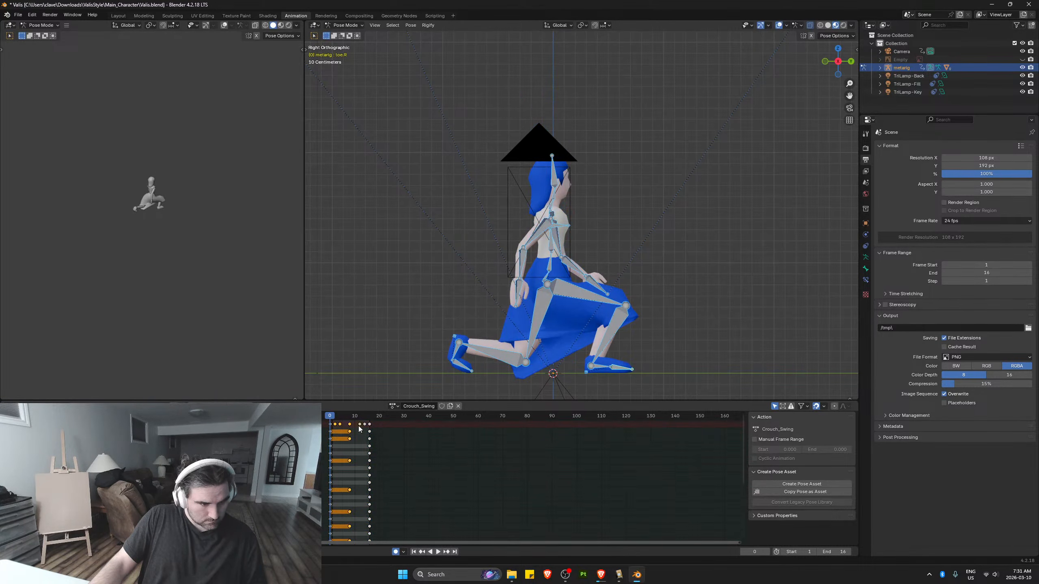
pyautogui.keyDown('shift'); pyautogui.click(367, 427); pyautogui.keyUp('shift')
pyautogui.press('Delete')
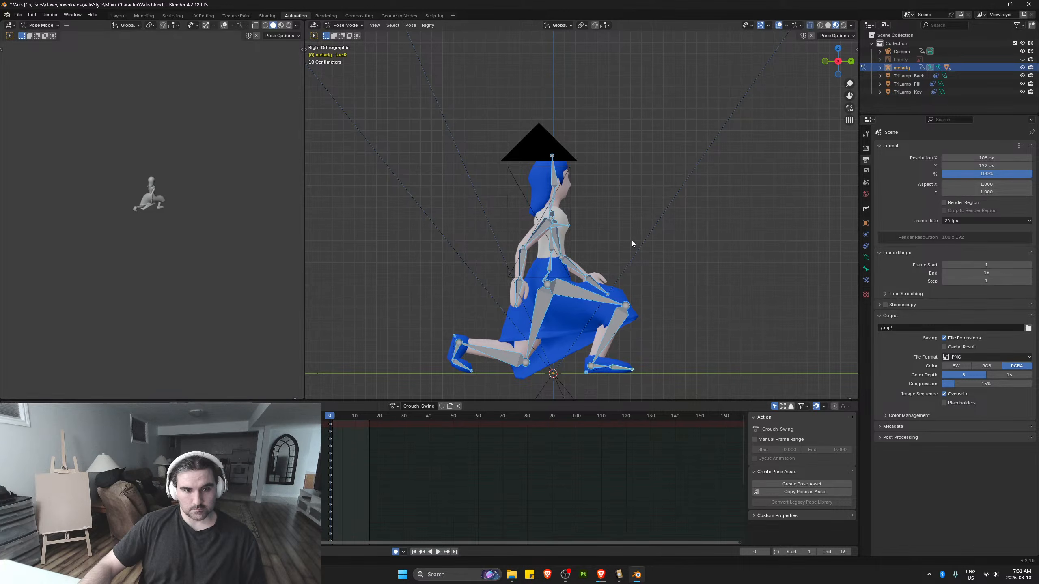
# At frame 8 of Crouch_Swing, rotate the right upper arm overhead and rotate the right hand
pyautogui.moveTo(327, 420); pyautogui.dragTo(350, 420)
pyautogui.click(541, 236)
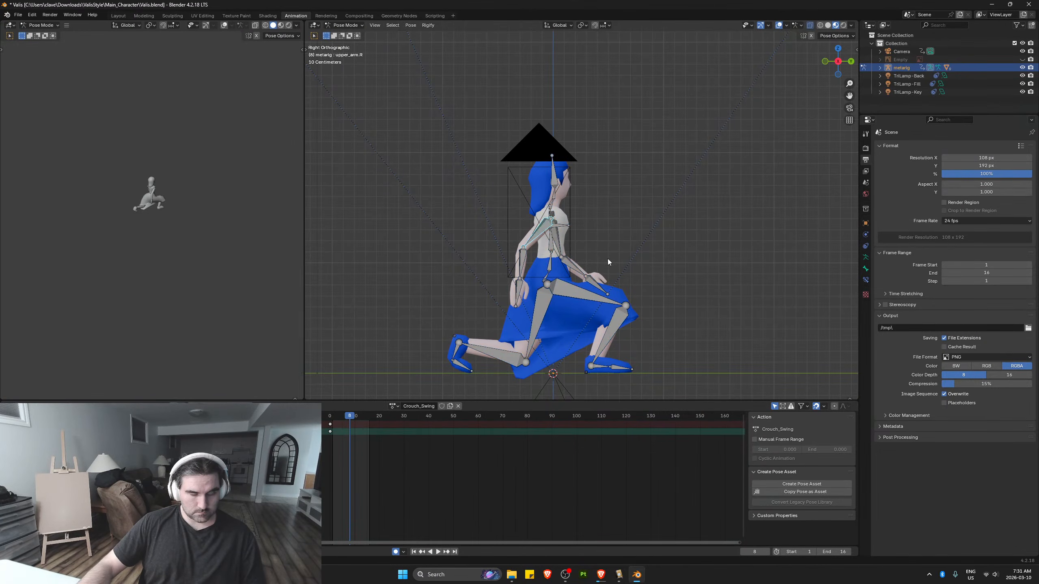
pyautogui.press('r')
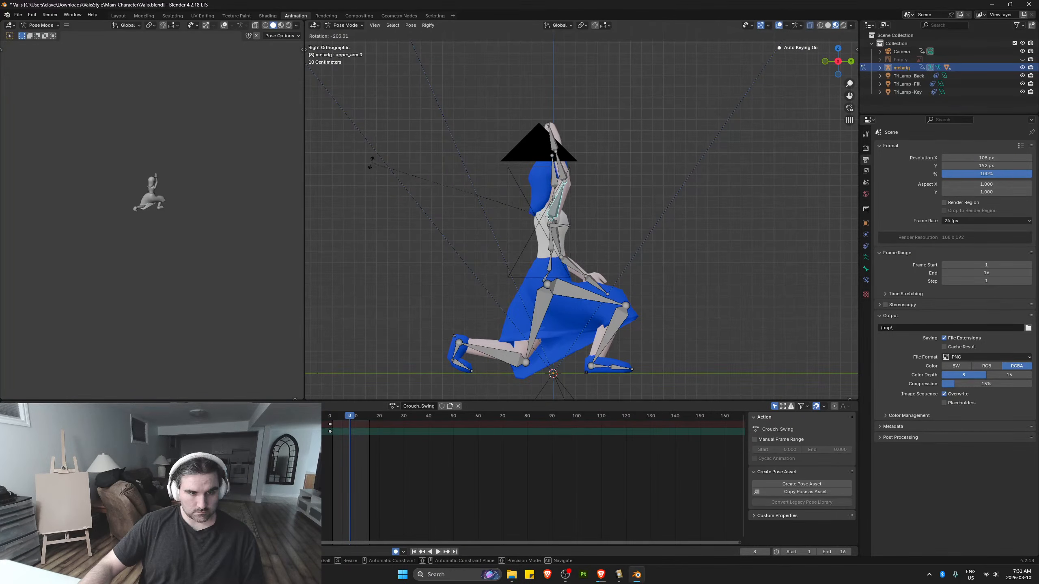
pyautogui.click(448, 157)
pyautogui.click(569, 143)
pyautogui.press('r')
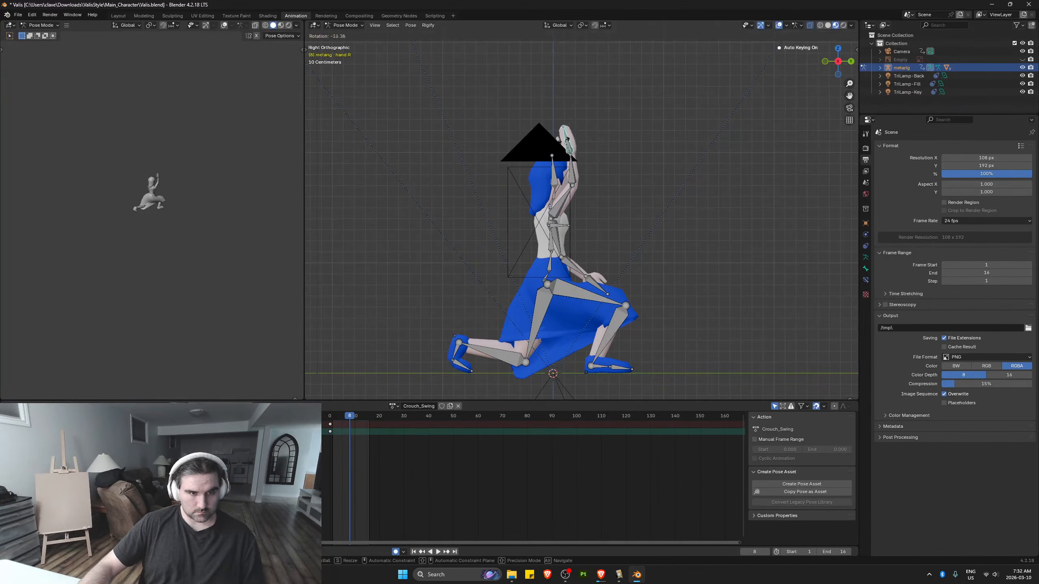
pyautogui.click(563, 143)
# Rotate the left upper arm back at frame 8 so it hangs behind the torso, and play the animation
pyautogui.click(558, 239)
pyautogui.press('r')
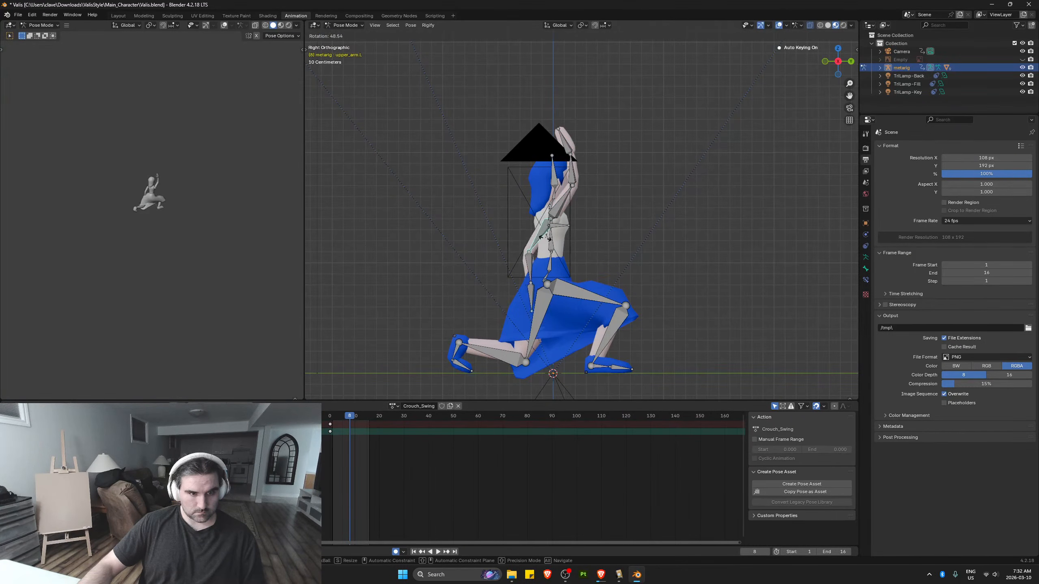
pyautogui.click(458, 348)
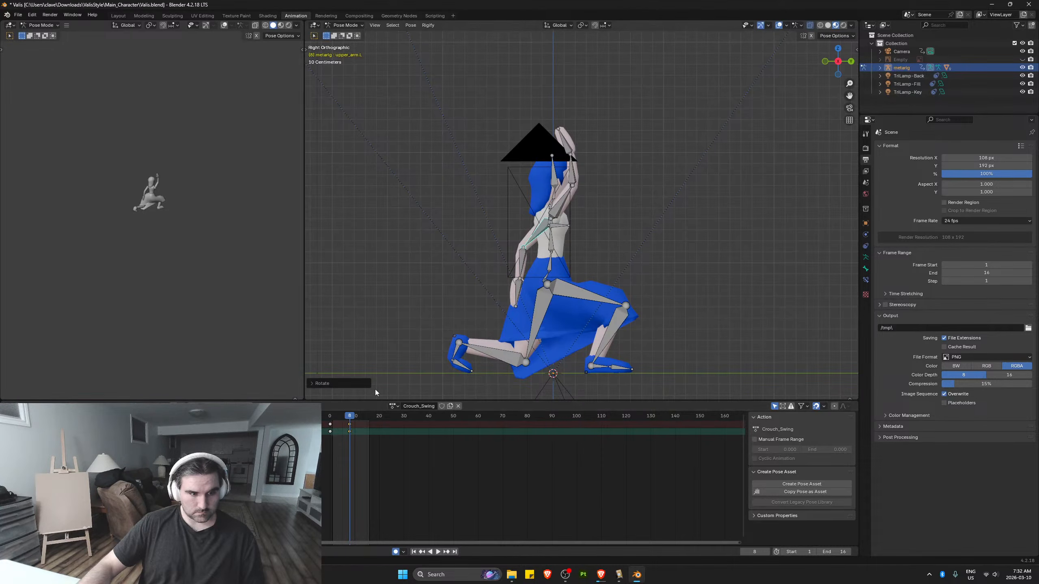
pyautogui.press('space')
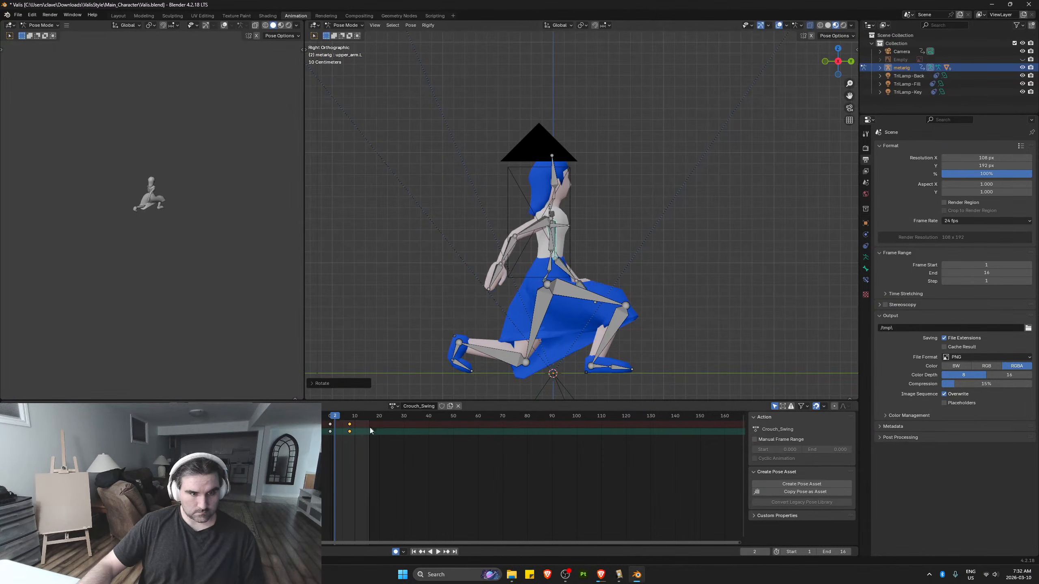
pyautogui.moveTo(336, 417)
pyautogui.mouseDown()
pyautogui.moveTo(350, 418)
pyautogui.moveTo(329, 417)
pyautogui.mouseUp()
pyautogui.click(556, 209)
pyautogui.press('r')
pyautogui.click(583, 228)
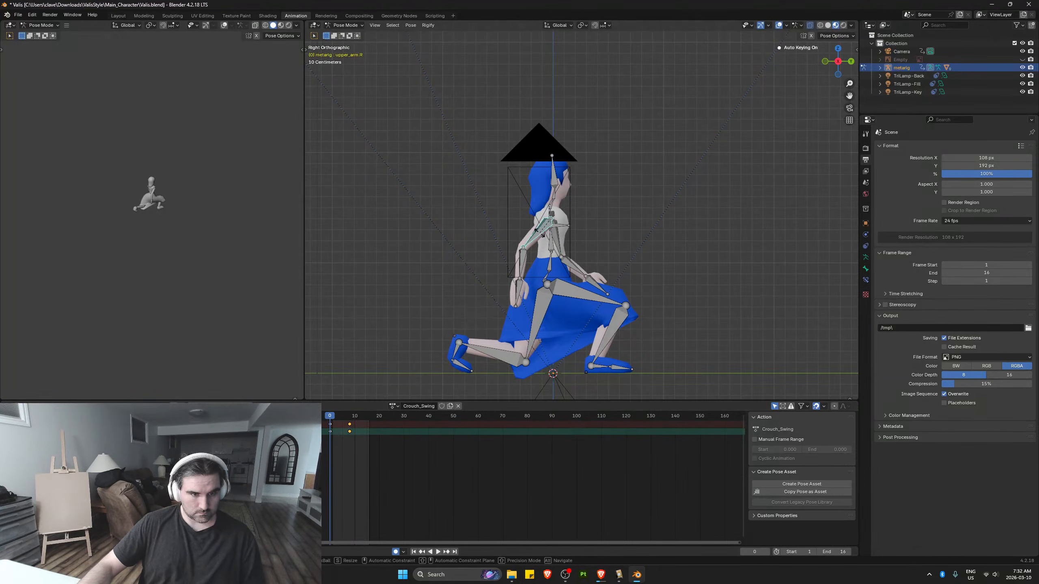
pyautogui.press('r')
pyautogui.press('Escape')
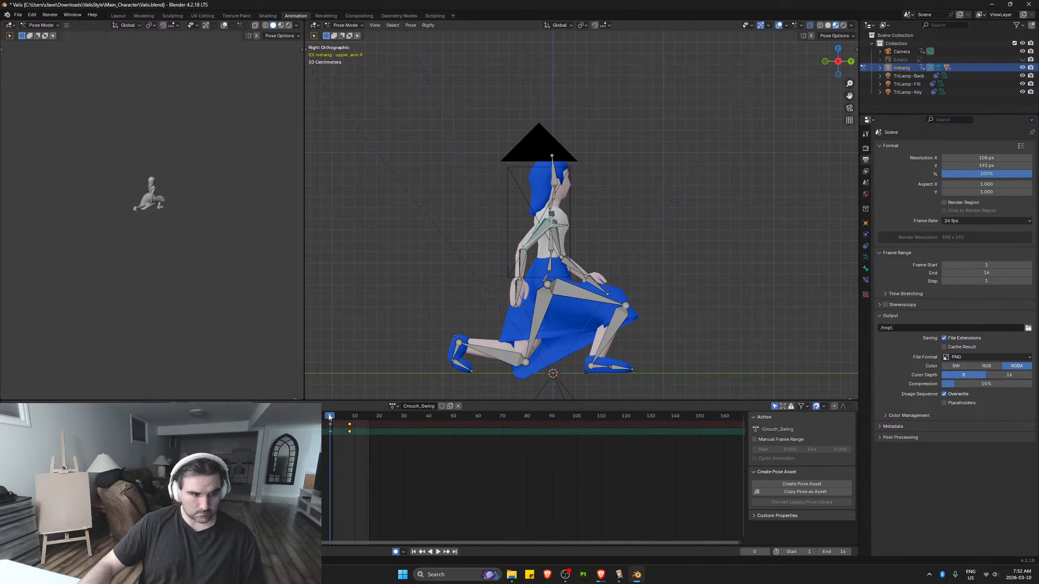
# At frame 4, rotate the right upper arm forward to horizontal so the arm swings up in front of the body
pyautogui.moveTo(330, 418); pyautogui.dragTo(340, 418)
pyautogui.press('r')
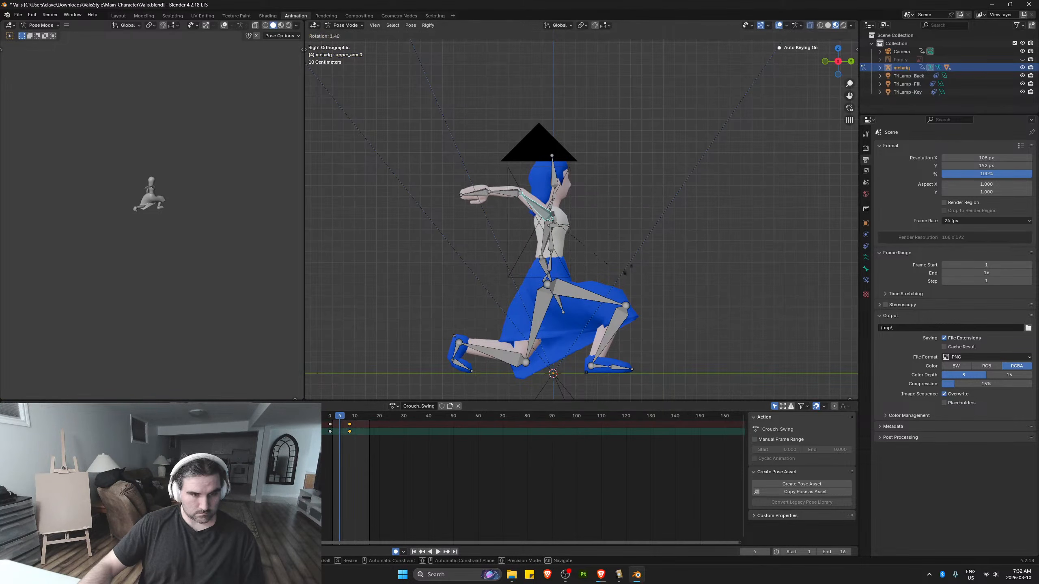
pyautogui.click(482, 225)
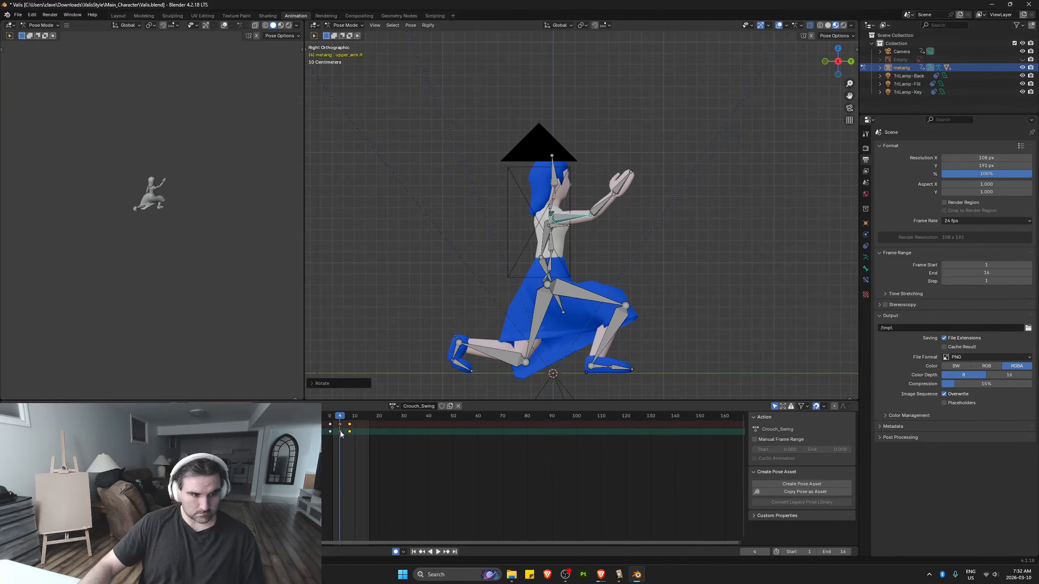
pyautogui.press('space')
# Replace the right upper arm's frame 0 keyframe with a new one, rotating the arm about 137° down to the crouch pose, and play the result
pyautogui.click(329, 419)
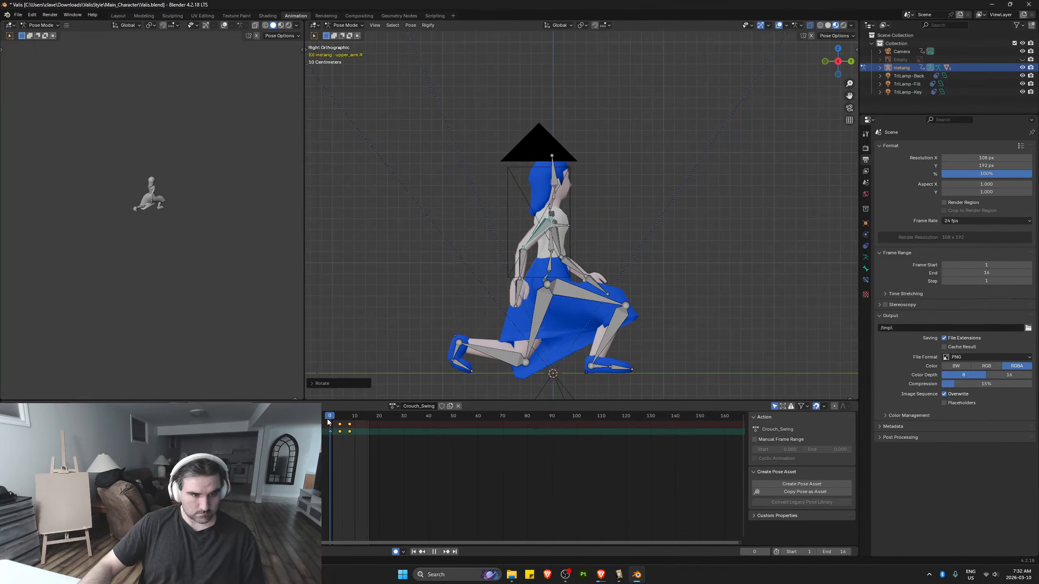
pyautogui.press('Escape')
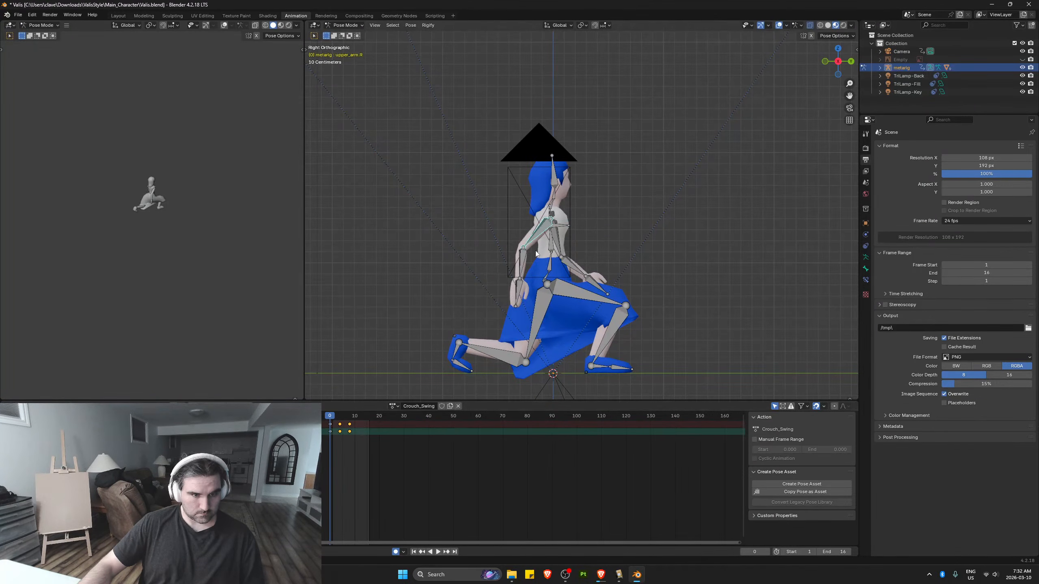
pyautogui.click(331, 425)
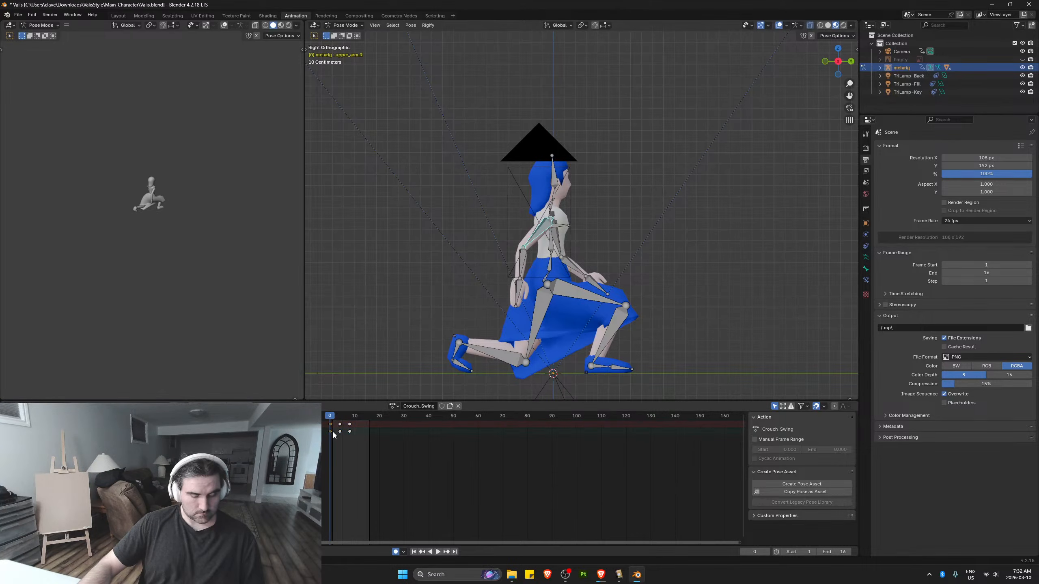
pyautogui.press('Delete')
pyautogui.click(340, 425)
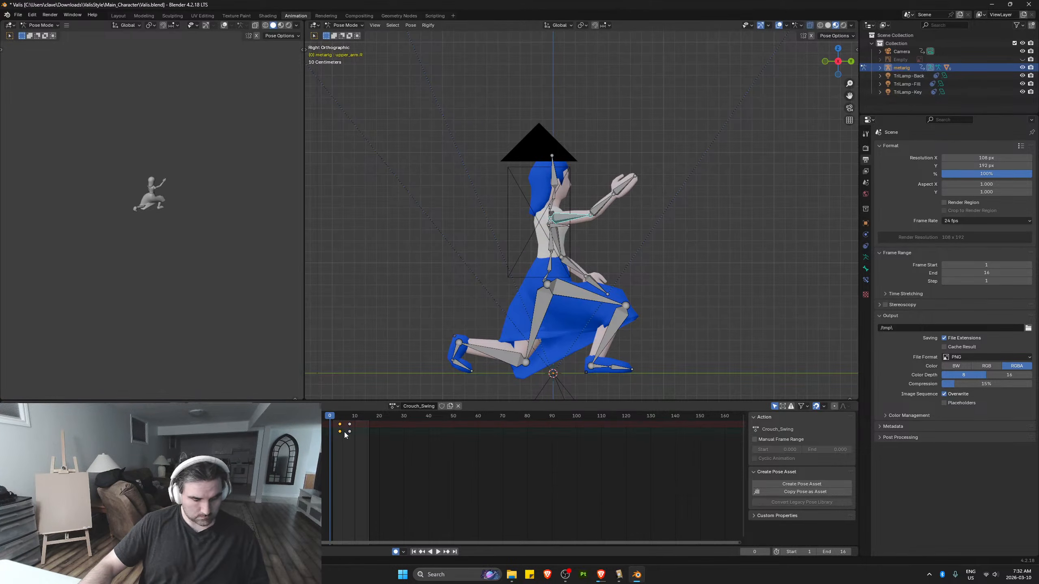
pyautogui.press('i')
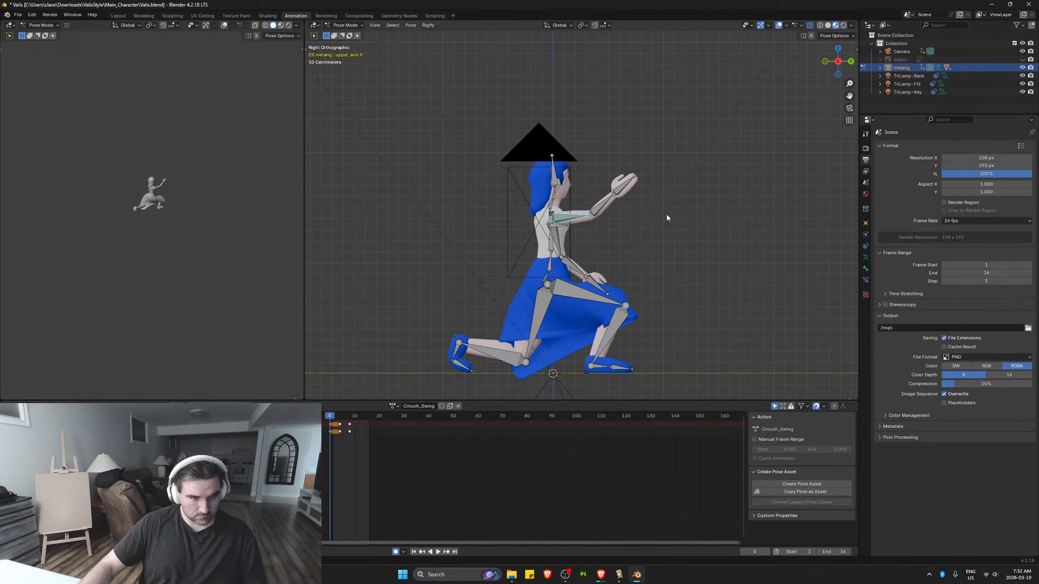
pyautogui.press('r')
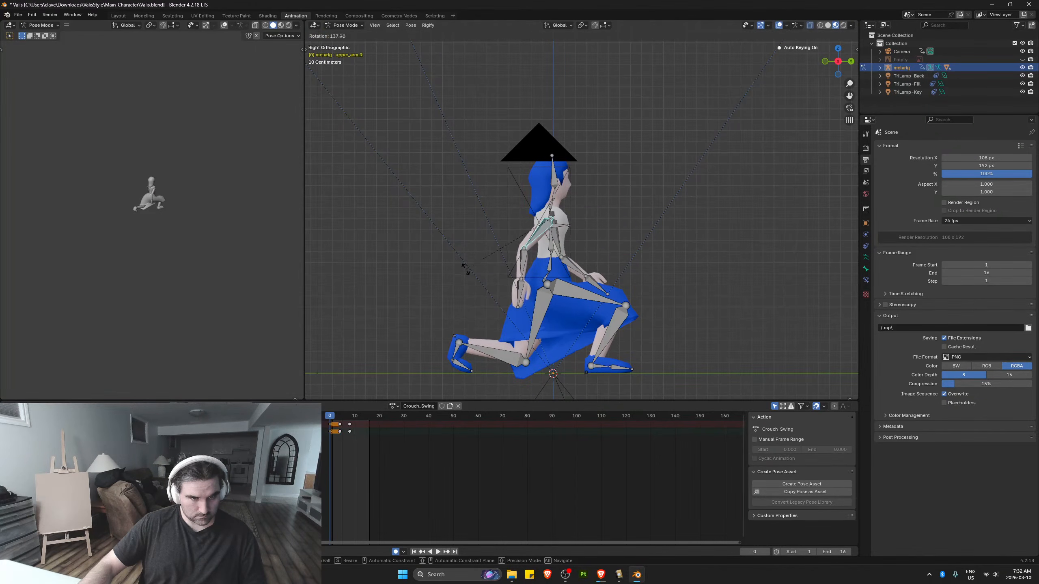
pyautogui.click(466, 270)
pyautogui.press('space')
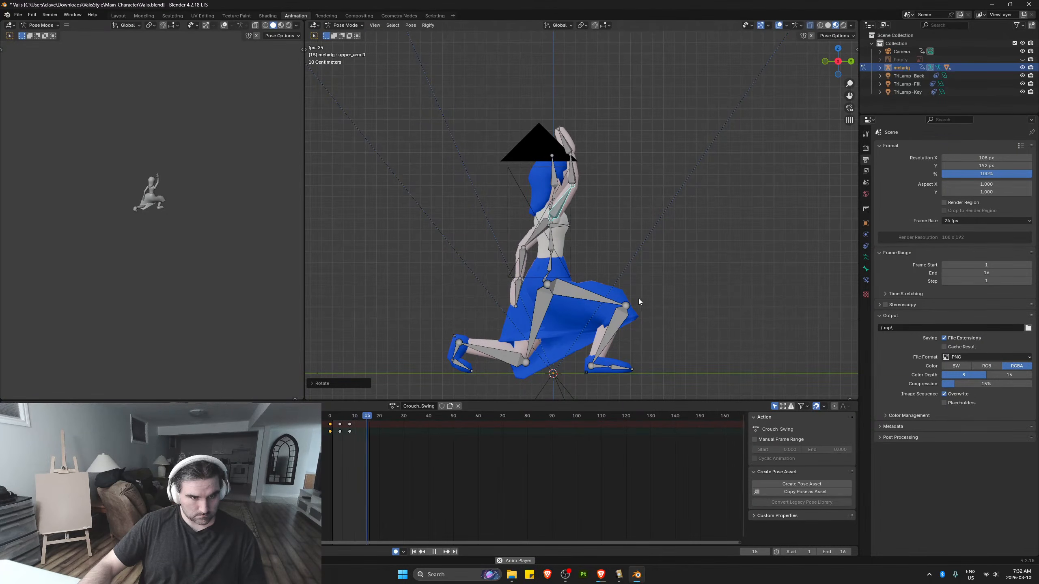
pyautogui.press('space')
# At frame 8, raise the right shoulder bone about 0.05 m along global Z and lower the left shoulder slightly
pyautogui.moveTo(605, 267); pyautogui.dragTo(626, 222, button='middle')
pyautogui.click(624, 220)
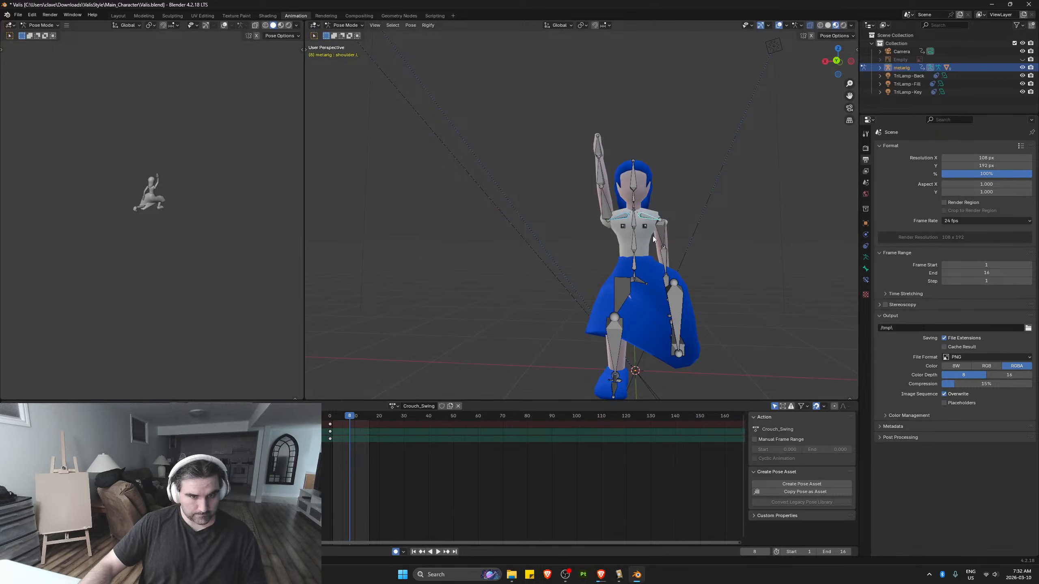
pyautogui.press('g')
pyautogui.press('z')
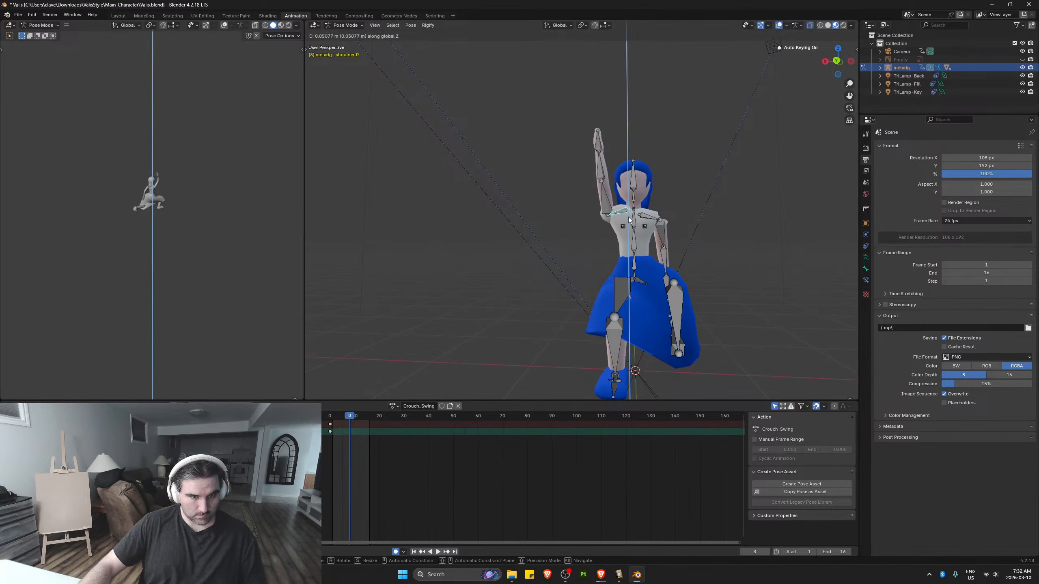
pyautogui.click(650, 223)
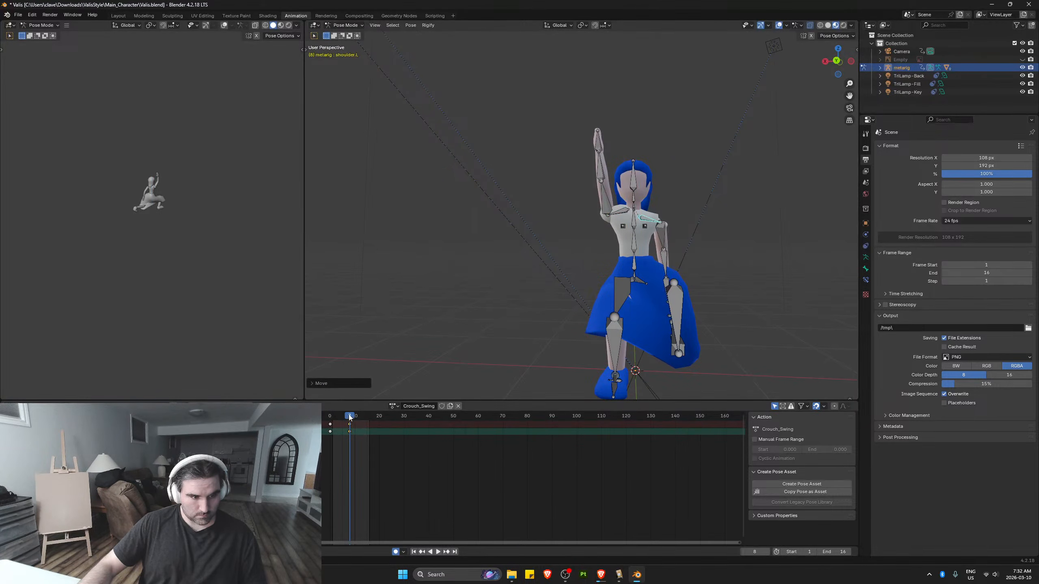
pyautogui.press('space')
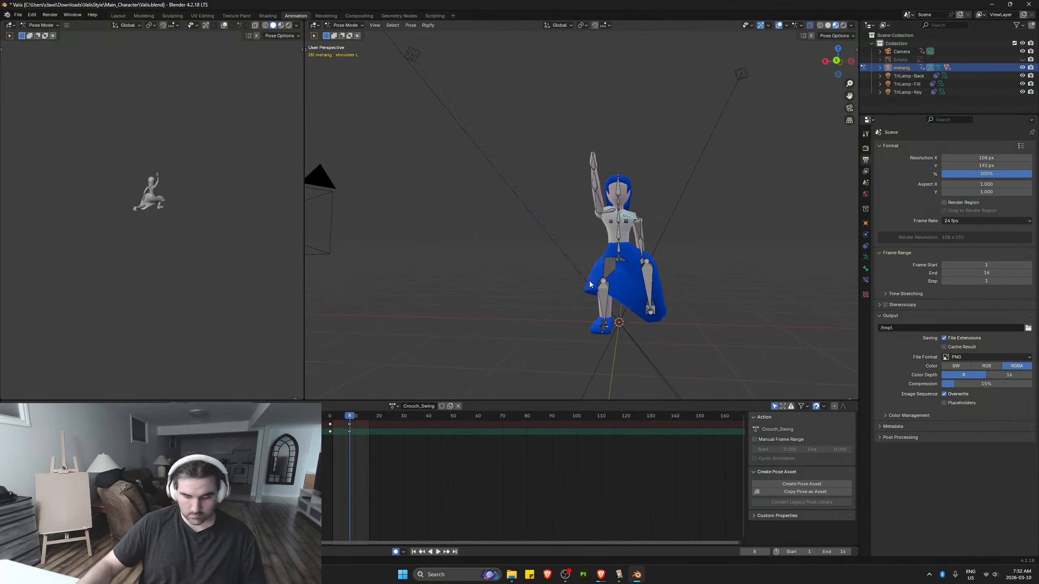
# In the right side view, tilt the head bone spine.006 back about 12° at frame 8
pyautogui.press('KP_3')
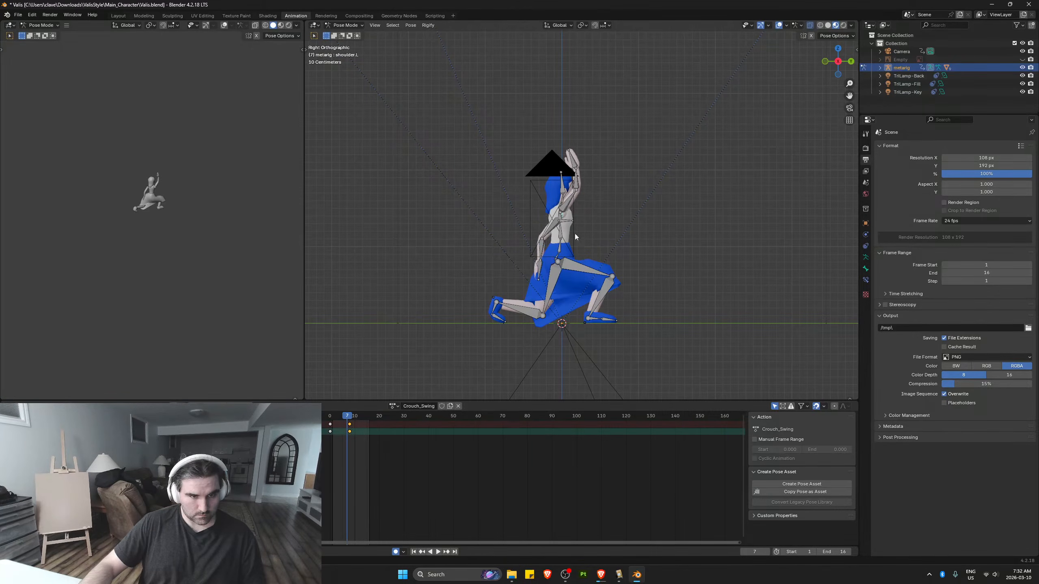
pyautogui.press('space')
pyautogui.click(567, 194)
pyautogui.press('Right')
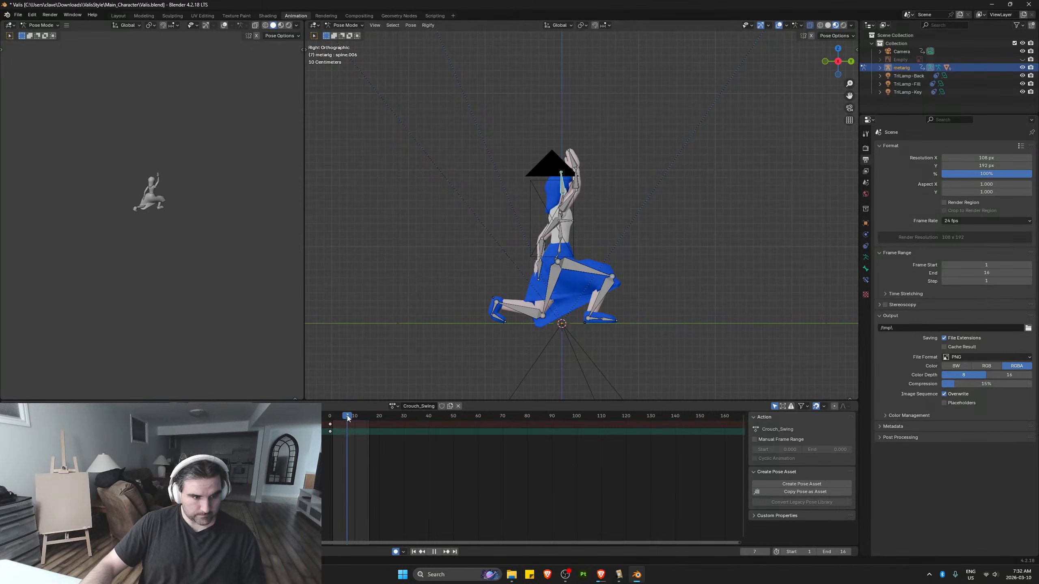
pyautogui.press('r')
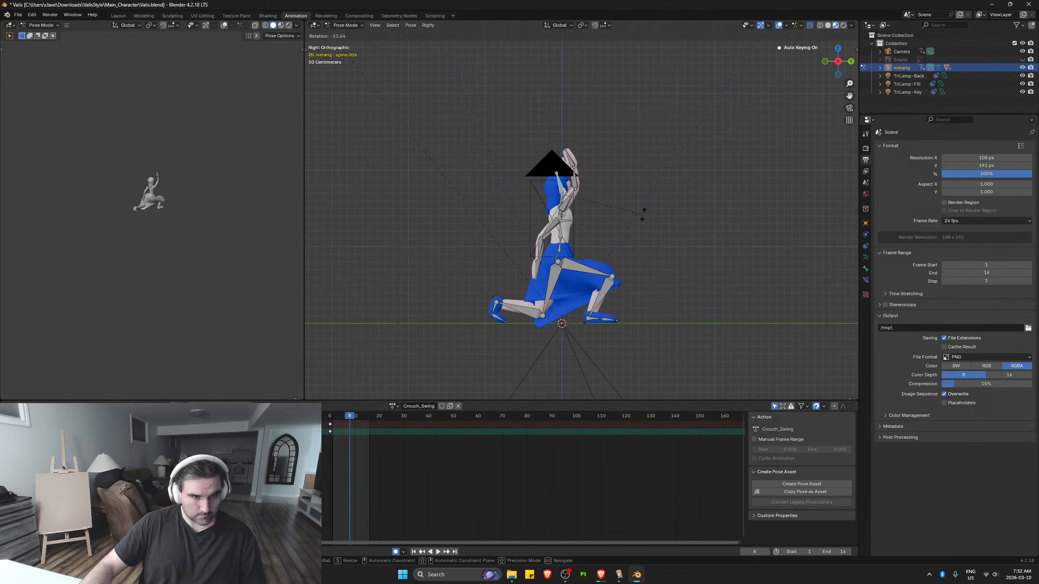
pyautogui.click(641, 214)
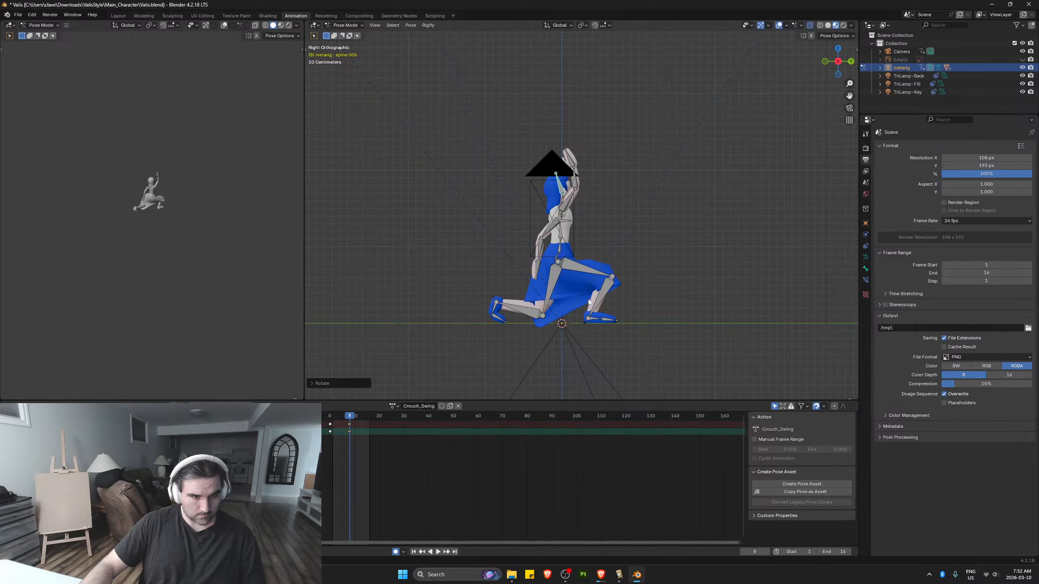
pyautogui.click(559, 245)
pyautogui.press('r')
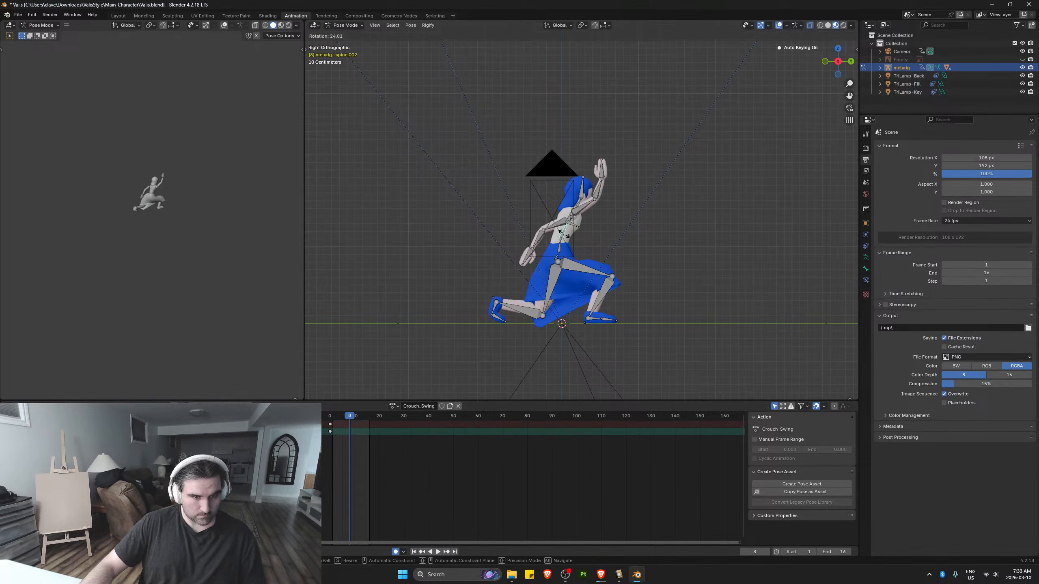
pyautogui.press('Escape')
# Lean the torso forward at frame 8 by rotating spine.001 about 12°, and play the animation
pyautogui.press('r')
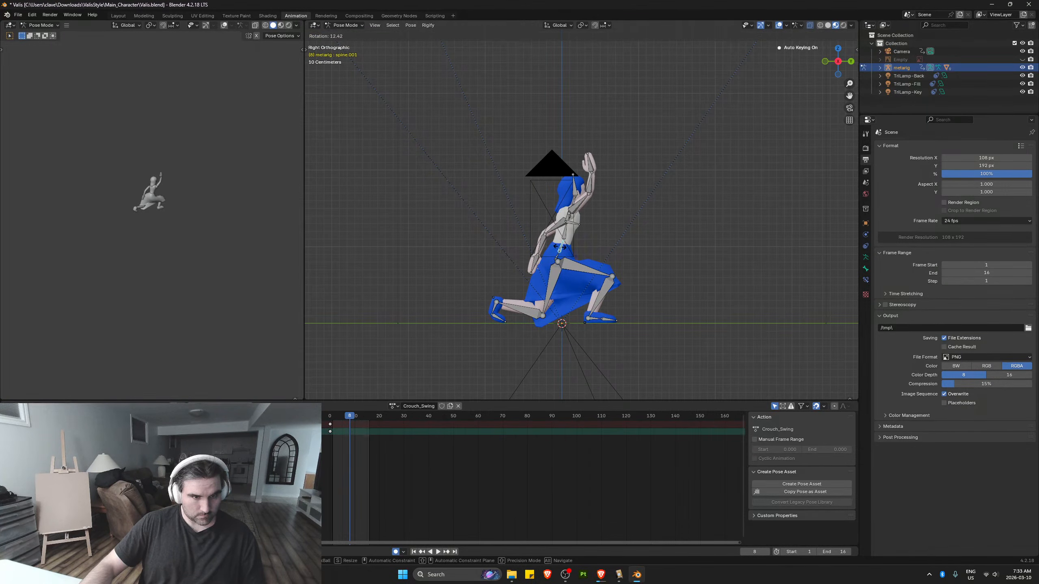
pyautogui.click(585, 250)
pyautogui.press('space')
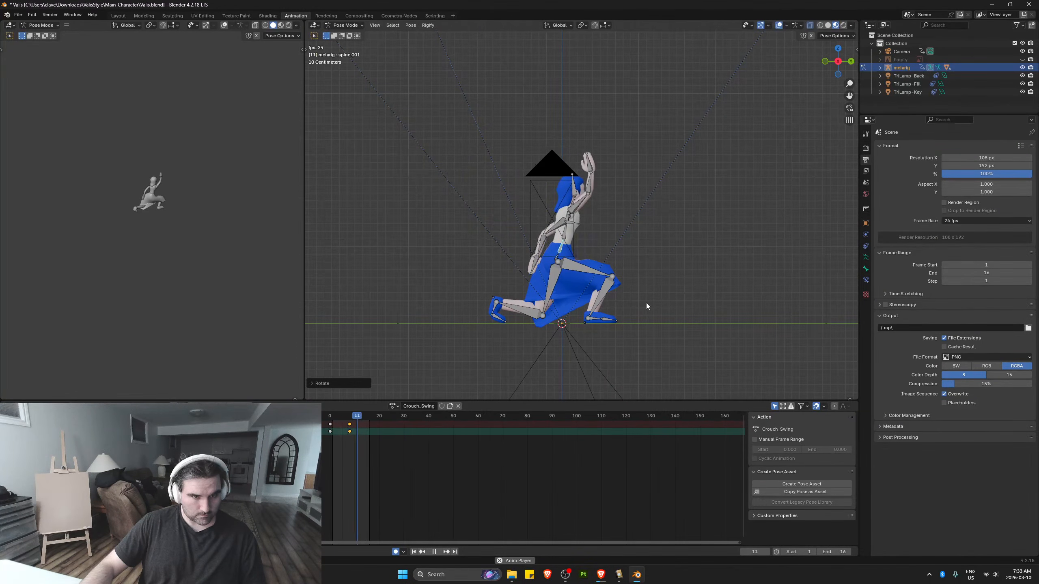
pyautogui.press('space')
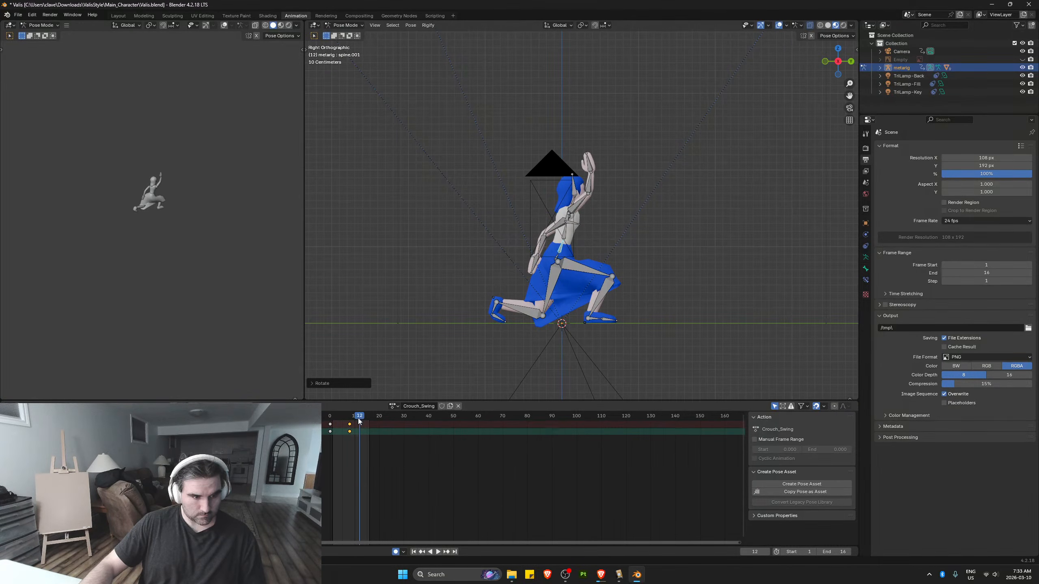
# Return Crouch_Swing to frame 0, clear the bone selection and save the file
pyautogui.click(327, 419)
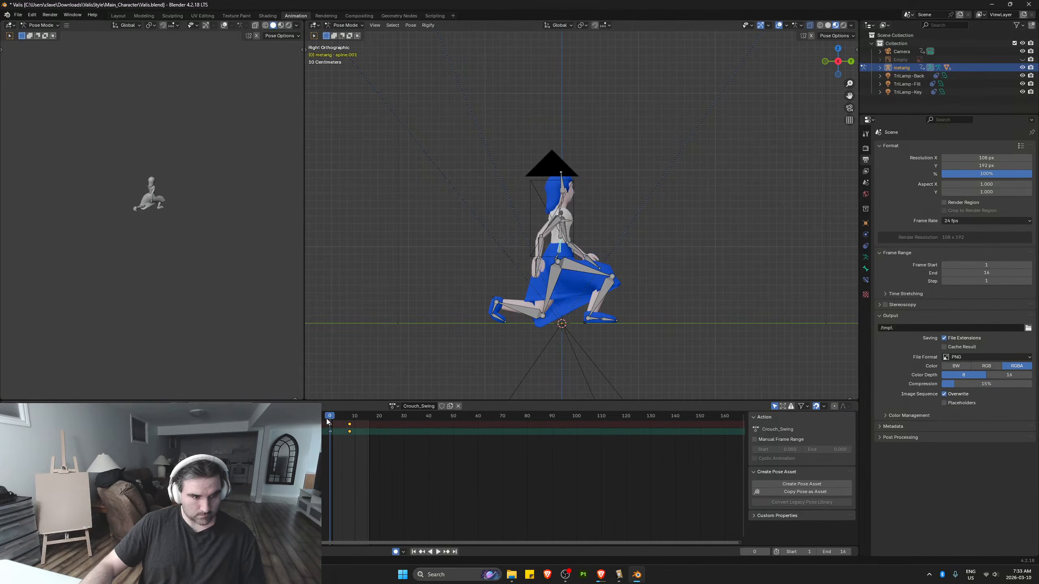
pyautogui.click(695, 285)
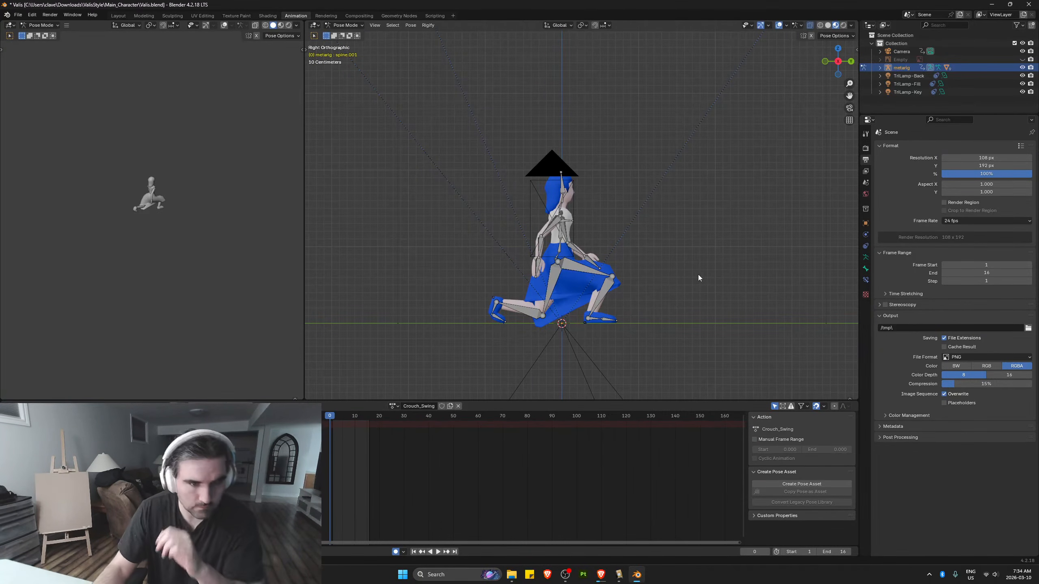
pyautogui.hotkey('ctrl', 's')
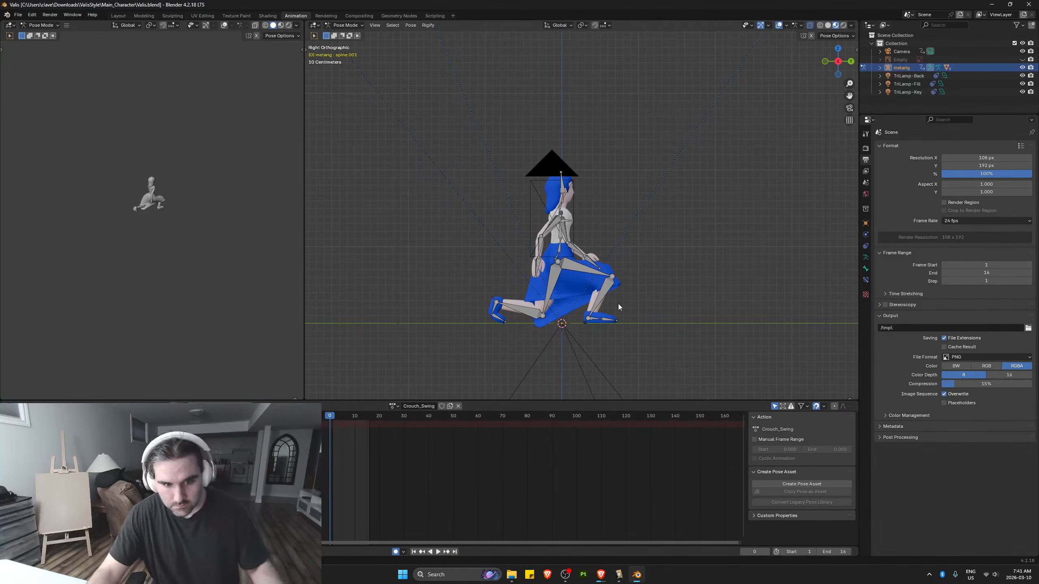
# Switch the rig to the Idle action and move to frame 8
pyautogui.click(393, 406)
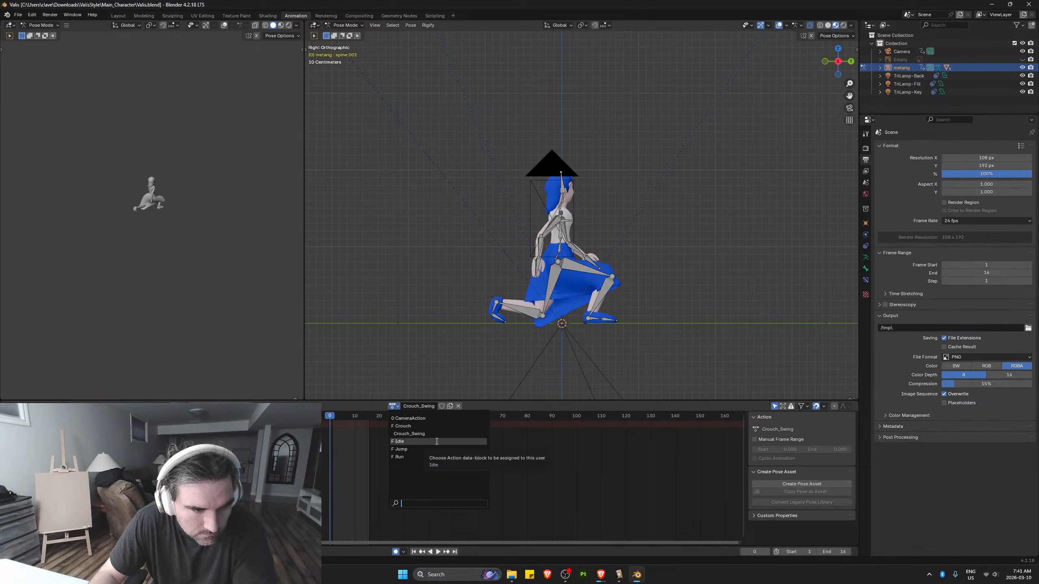
pyautogui.click(436, 442)
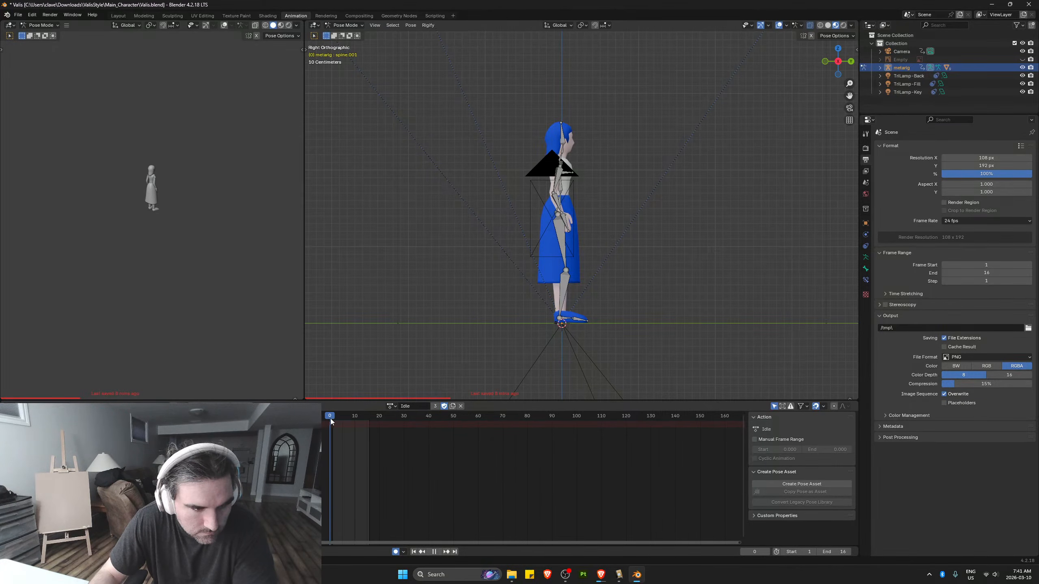
pyautogui.moveTo(331, 422); pyautogui.dragTo(349, 421)
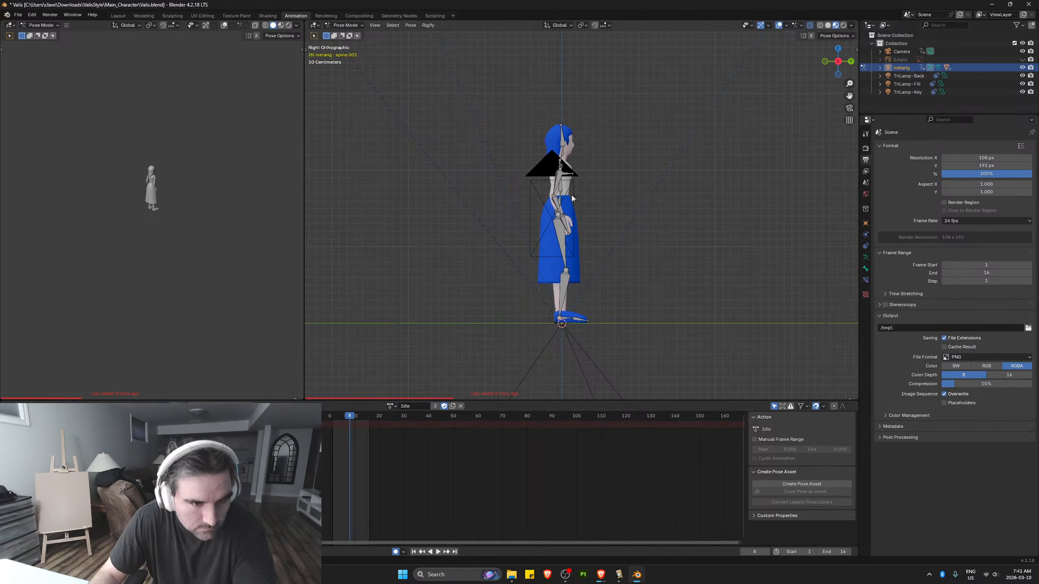
# Delete all bones' keyframes at frame 16 of the Idle action and return to frame 8
pyautogui.click(558, 181)
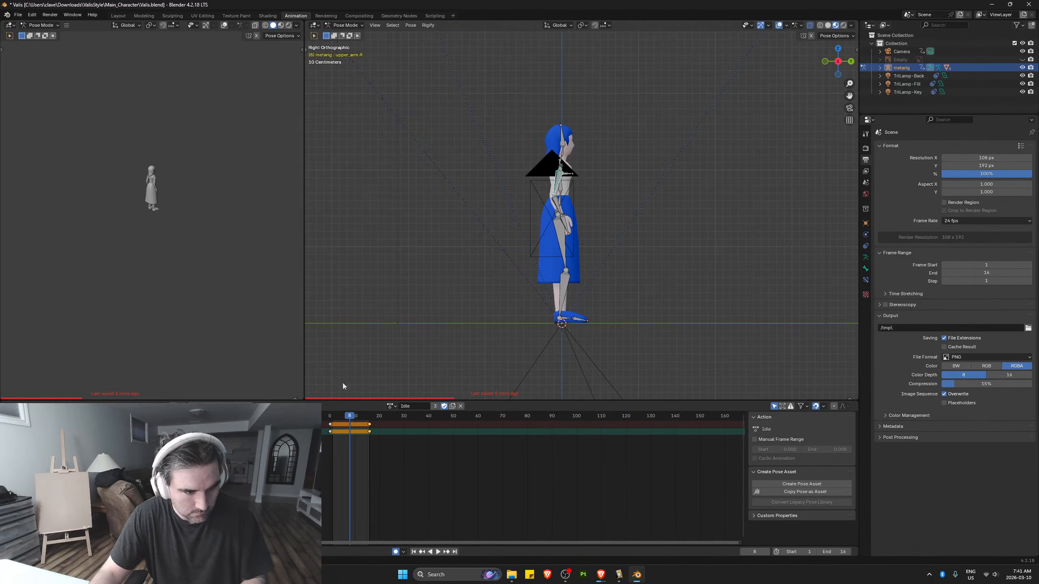
pyautogui.press('a')
pyautogui.press('space')
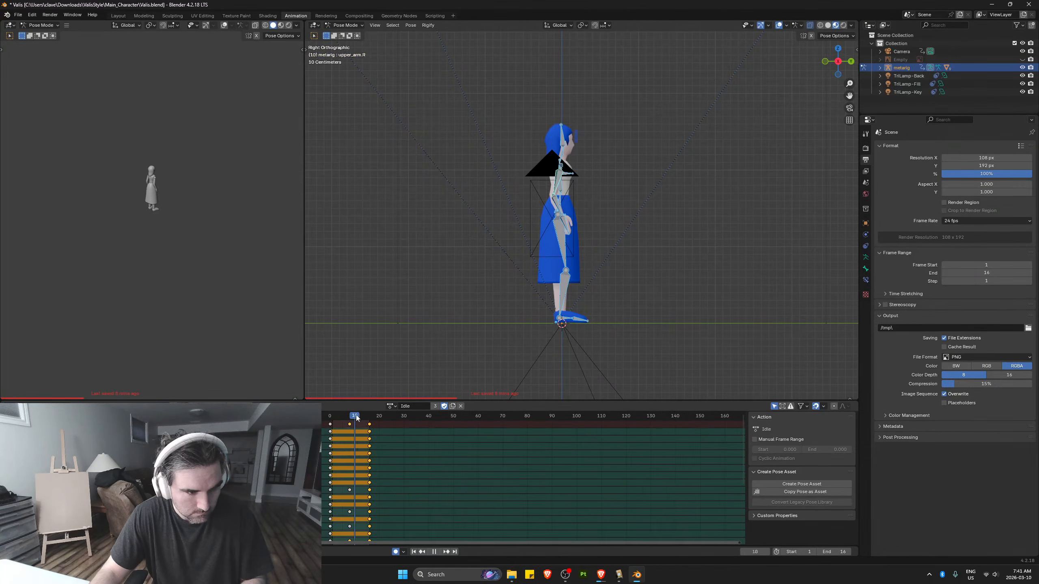
pyautogui.moveTo(354, 422); pyautogui.dragTo(351, 417)
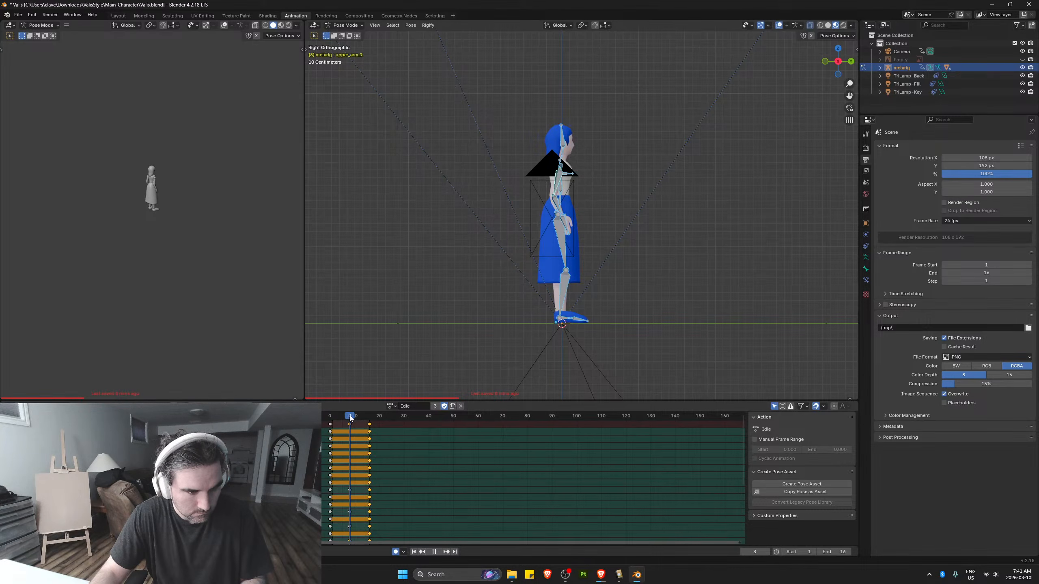
pyautogui.click(372, 425)
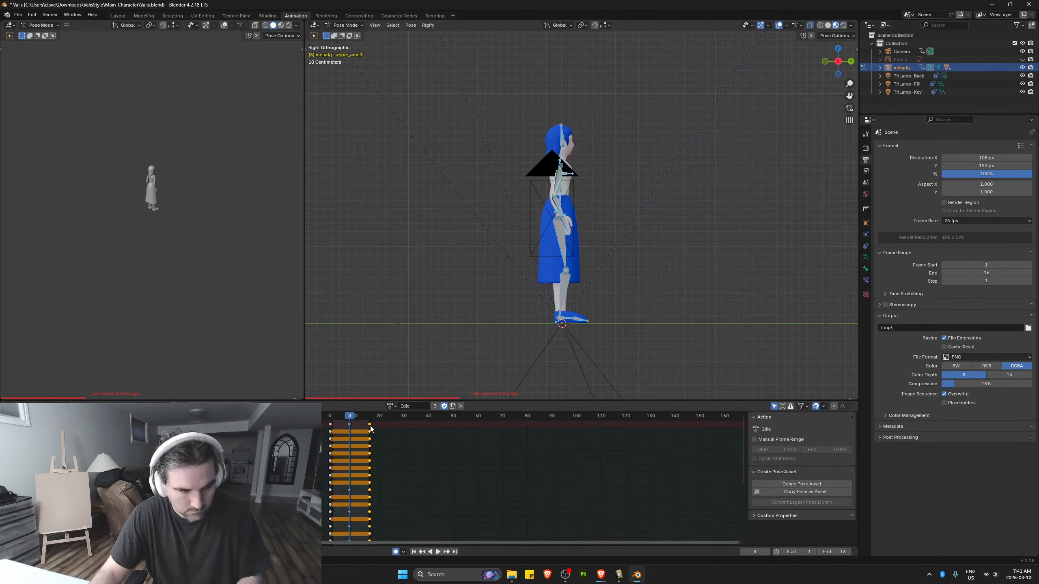
pyautogui.press('Delete')
pyautogui.press('Right')
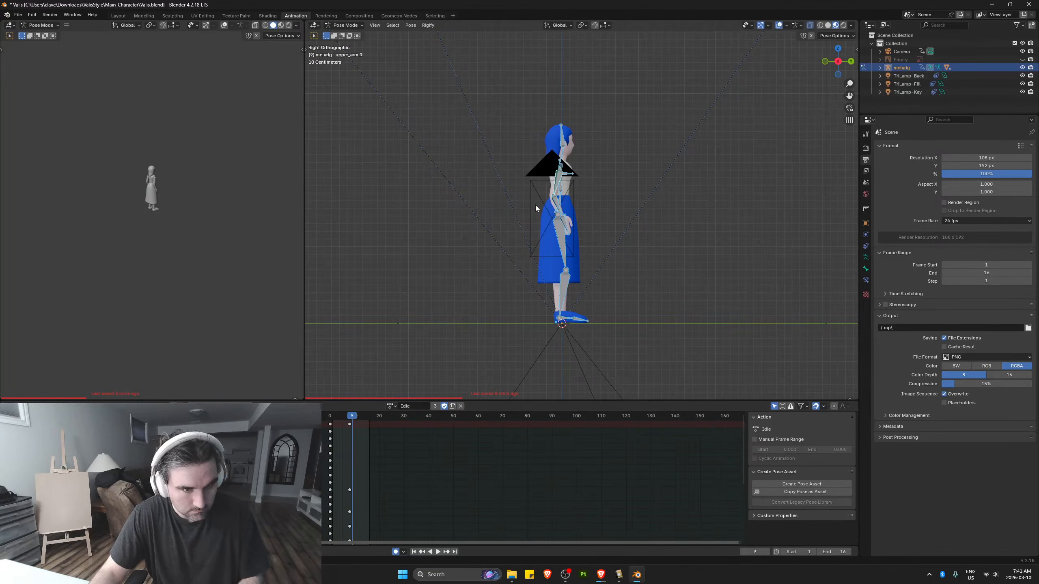
pyautogui.moveTo(350, 422); pyautogui.dragTo(350, 421)
# At frame 8, swing upper_arm.R forward and rotate upper_arm.L back about 31° in the right side view
pyautogui.click(559, 182)
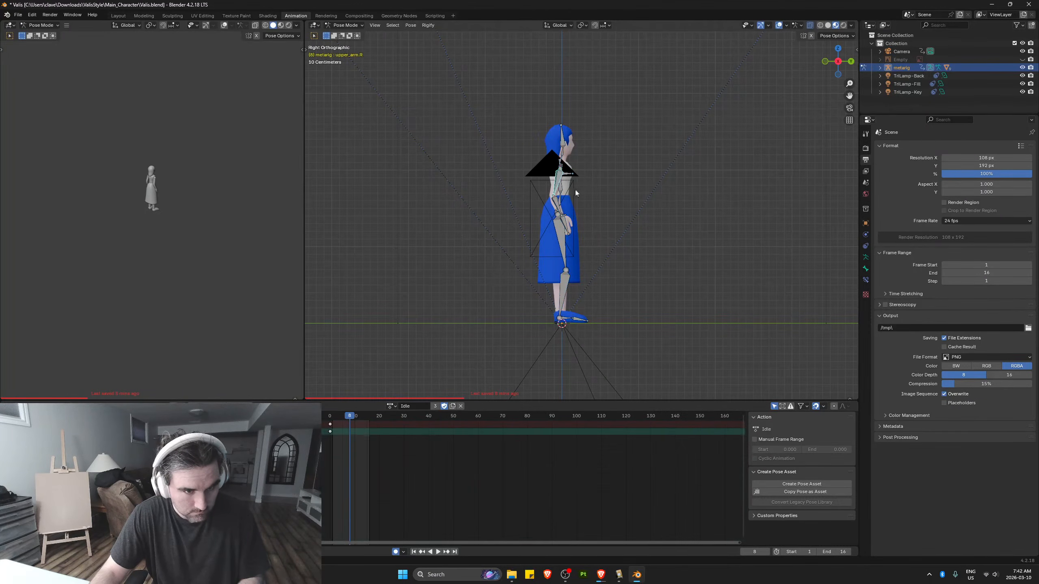
pyautogui.press('r')
pyautogui.press('z')
pyautogui.rightClick(641, 139)
pyautogui.press('r')
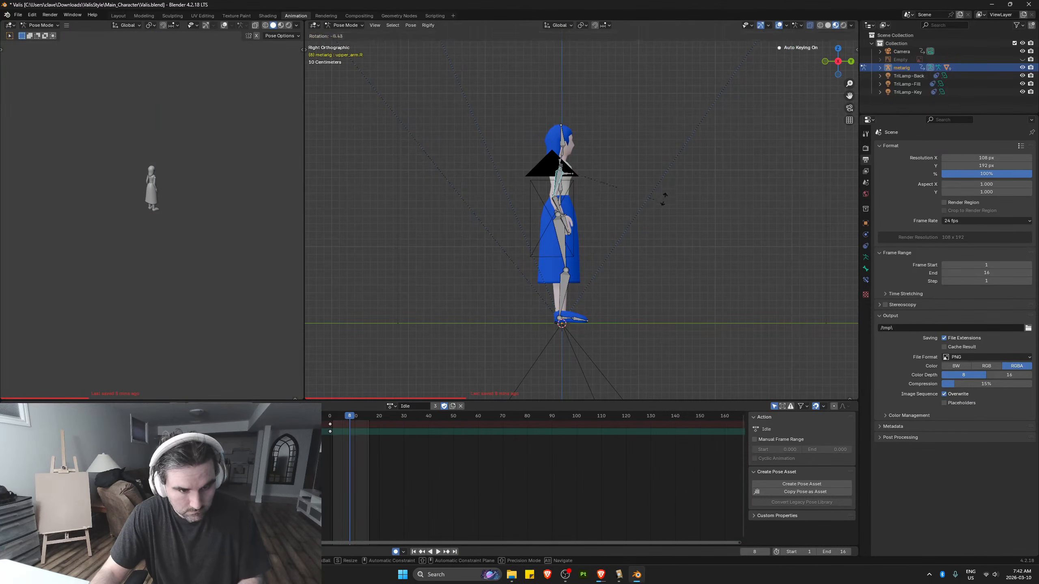
pyautogui.click(601, 65)
pyautogui.click(556, 189)
pyautogui.press('r')
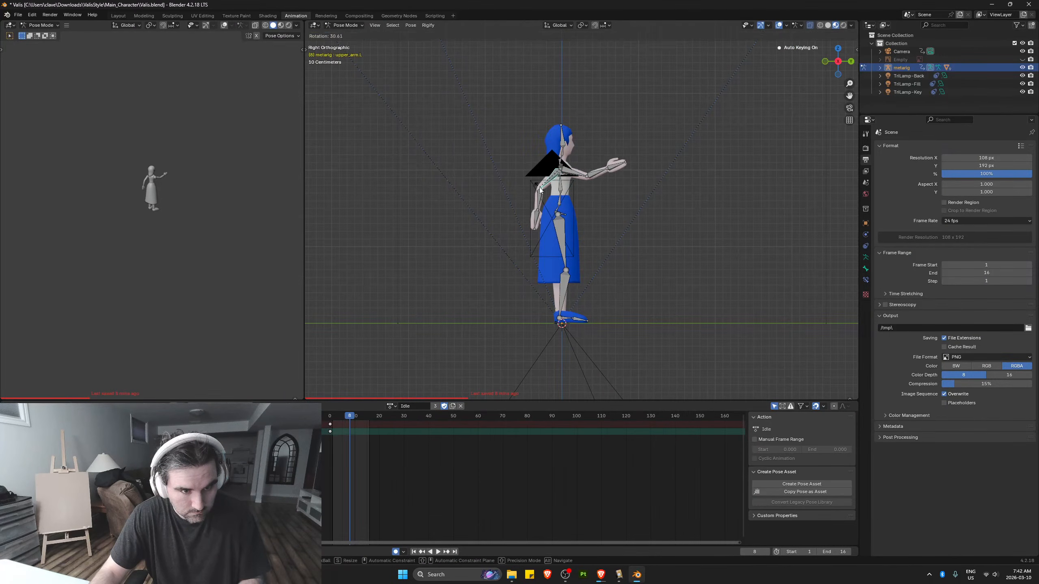
pyautogui.click(542, 185)
# Raise upper_arm.R further so the hand reaches above the head at frame 8, and play the animation
pyautogui.click(581, 175)
pyautogui.press('r')
pyautogui.click(597, 168)
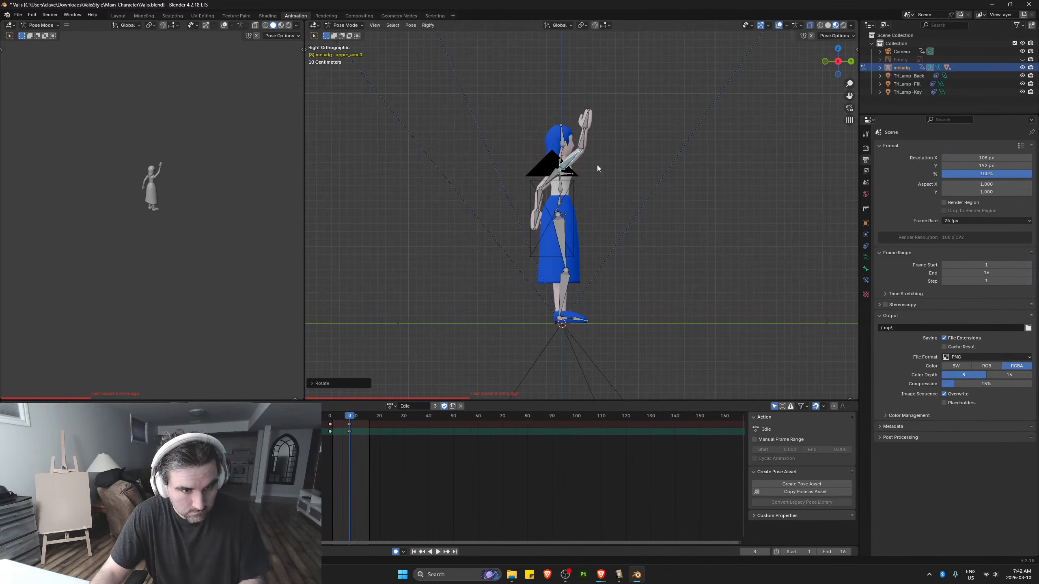
pyautogui.press('space')
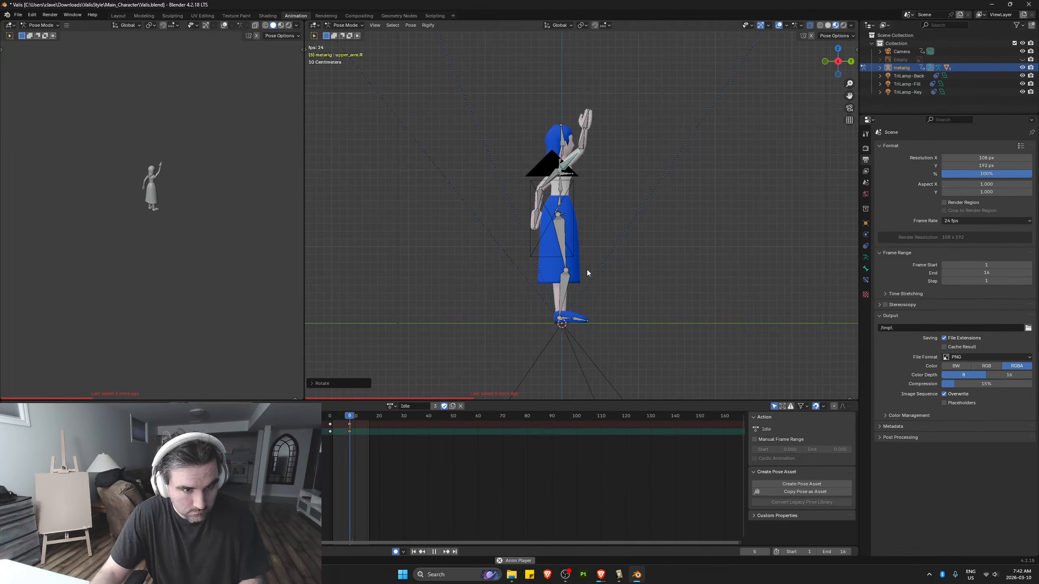
pyautogui.press('space')
# Try rotating the right shoulder bone shoulder.R at frame 8, in the front view
pyautogui.moveTo(642, 232); pyautogui.dragTo(563, 230, button='middle')
pyautogui.scroll(2, 566, 231)
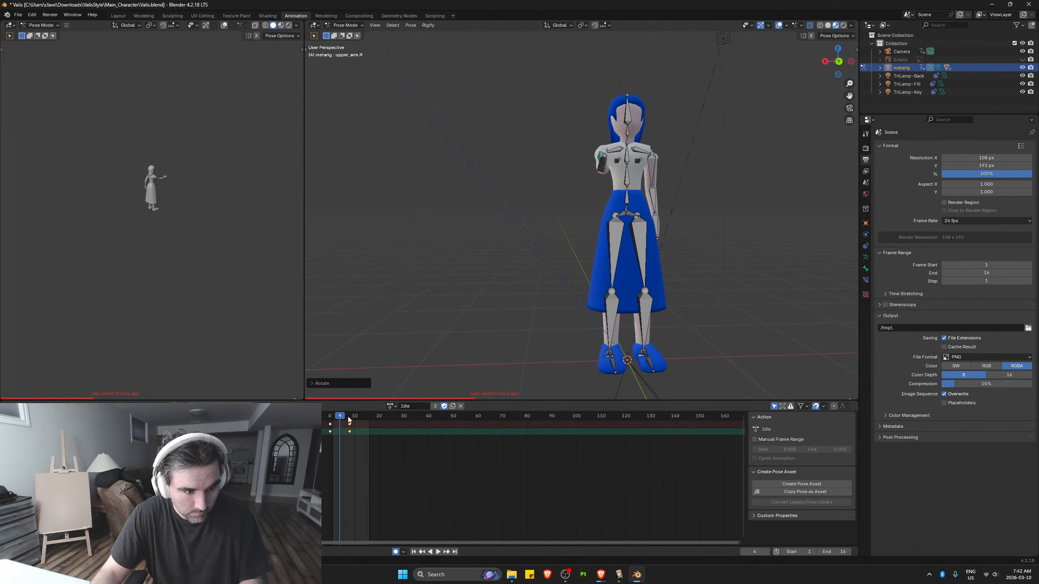
pyautogui.moveTo(348, 416); pyautogui.dragTo(350, 416)
pyautogui.click(618, 150)
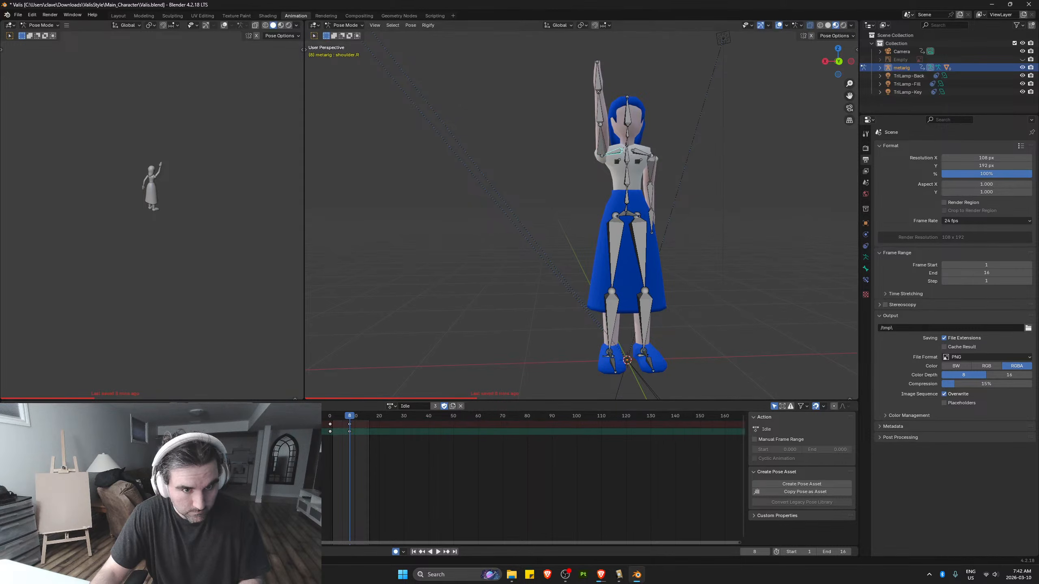
pyautogui.press('r')
pyautogui.rightClick(675, 180)
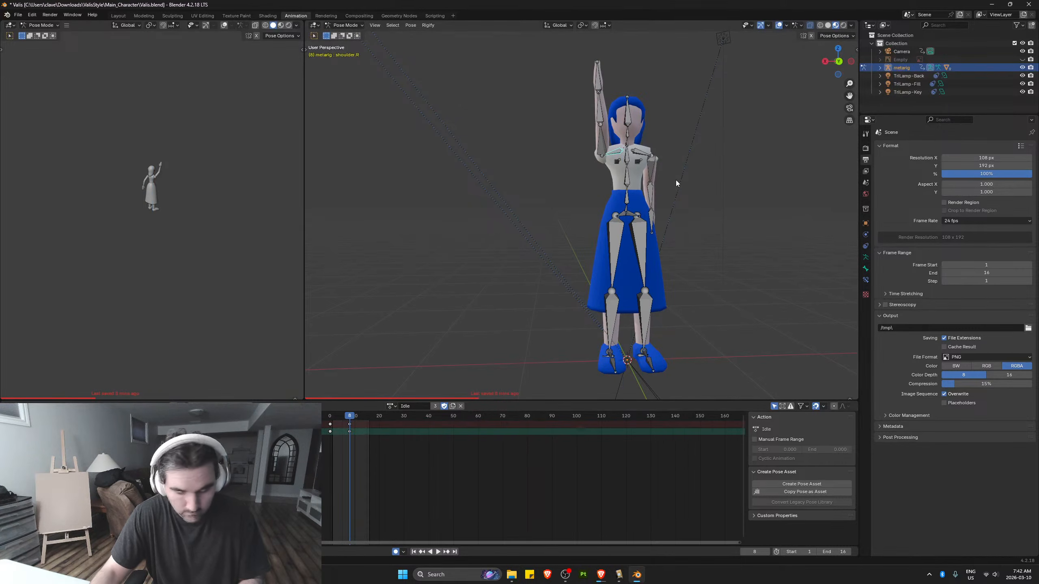
pyautogui.press('KP_3')
pyautogui.press('KP_1')
pyautogui.scroll(3, 622, 166)
pyautogui.press('r')
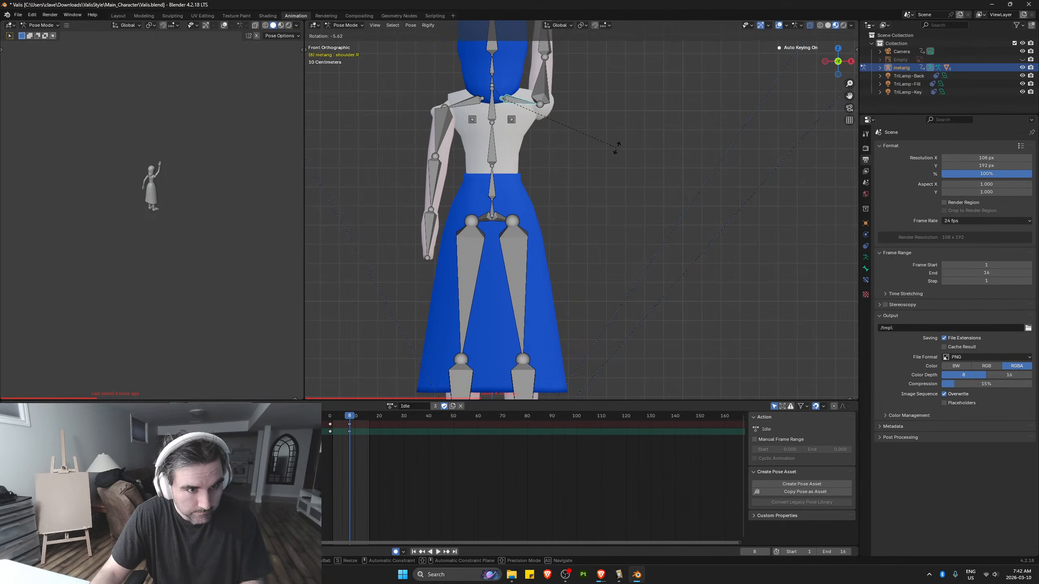
pyautogui.rightClick(615, 149)
pyautogui.press('r')
pyautogui.rightClick(608, 141)
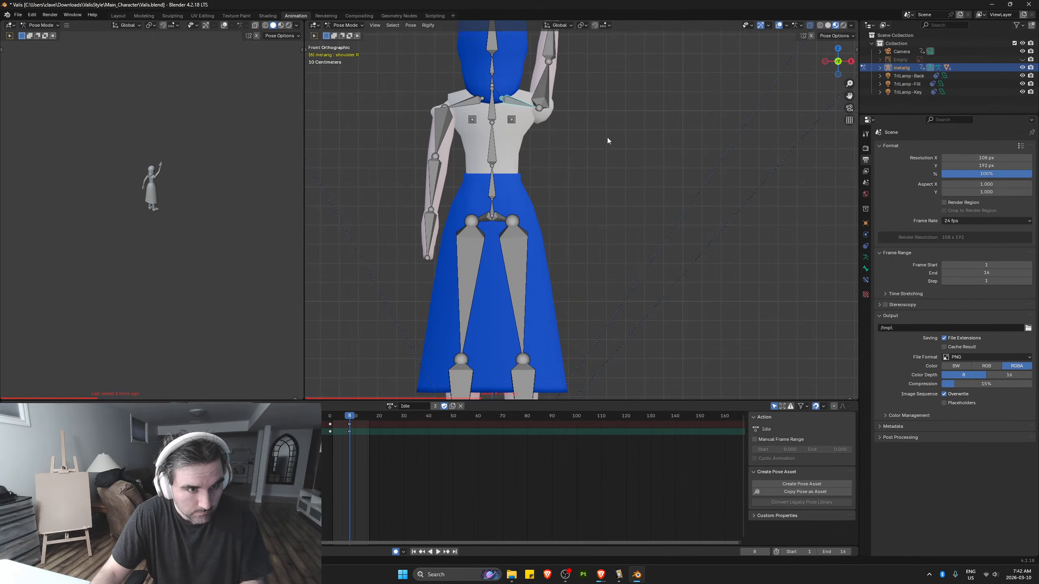
# Shift shoulder.R along global Z and lower shoulder.L about 0.01 m at frame 8, and play the animation
pyautogui.press('g')
pyautogui.press('z')
pyautogui.click(616, 160)
pyautogui.click(474, 101)
pyautogui.press('g')
pyautogui.press('z')
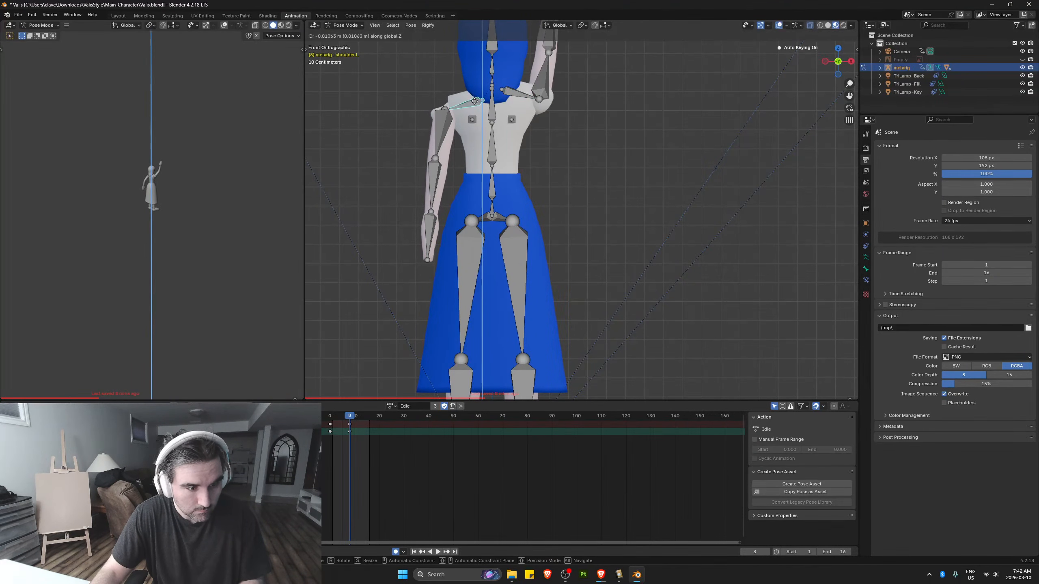
pyautogui.click(474, 101)
pyautogui.press('space')
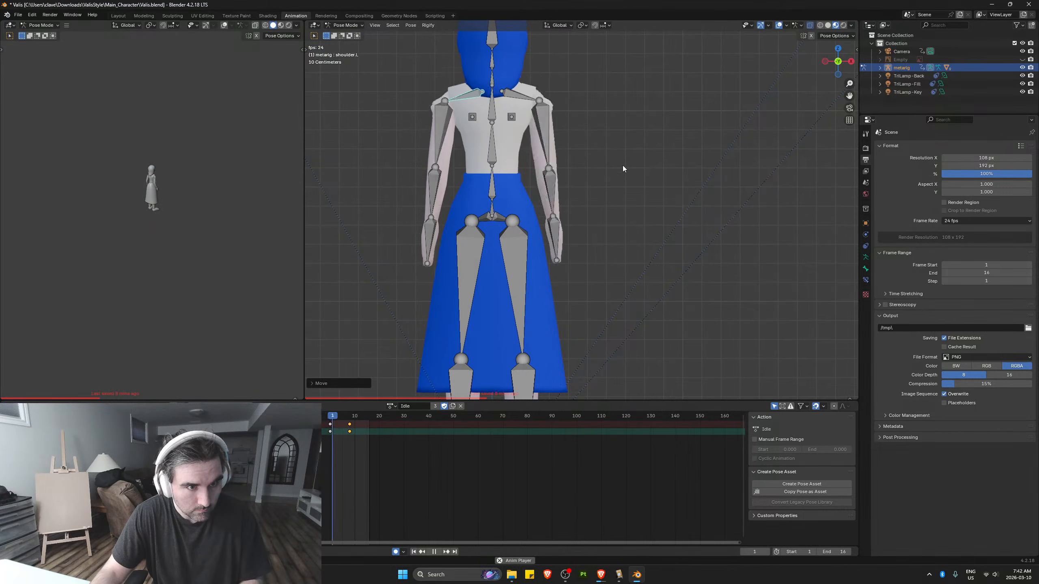
pyautogui.scroll(-5, 608, 208)
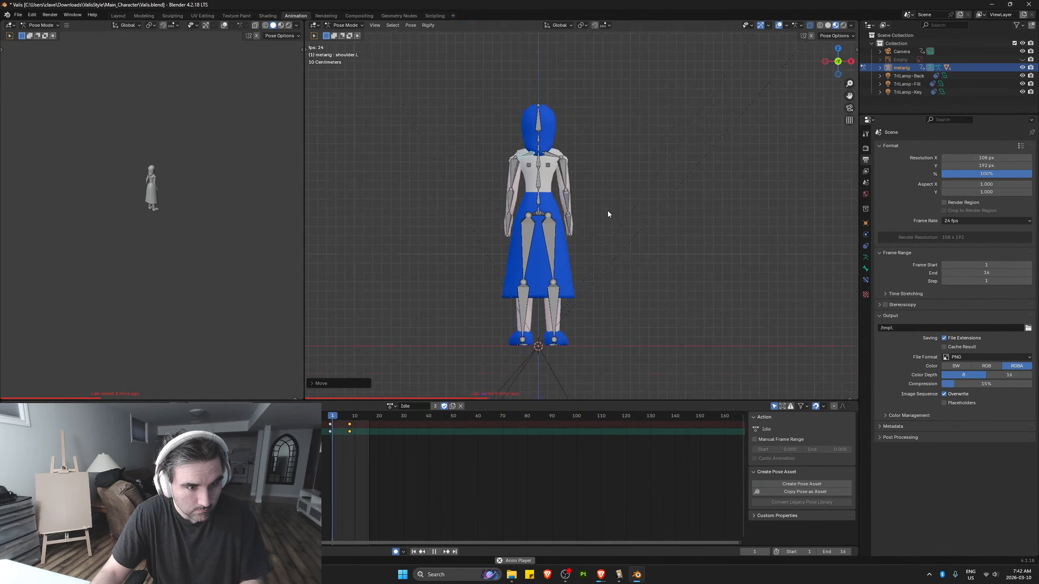
pyautogui.press('space')
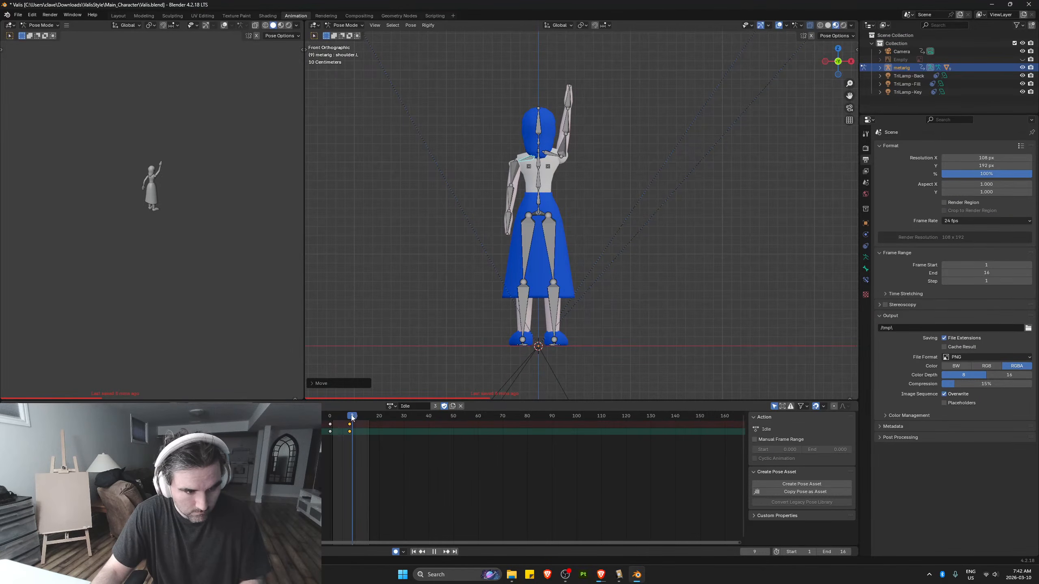
# Tilt the head bone spine.006 back at frame 8 in the right side view, and play the animation
pyautogui.click(350, 416)
pyautogui.press('KP_3')
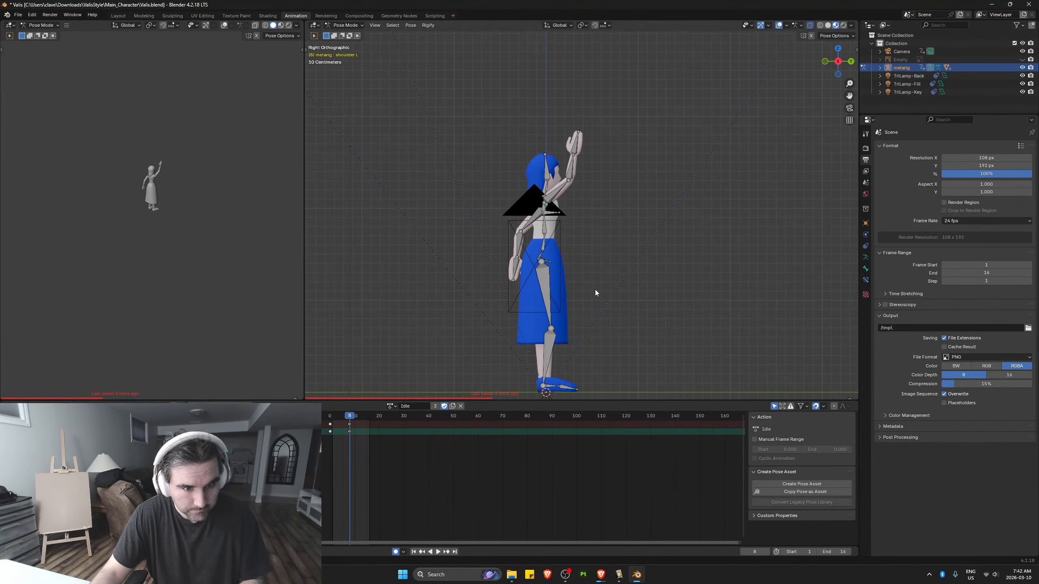
pyautogui.click(545, 168)
pyautogui.press('r')
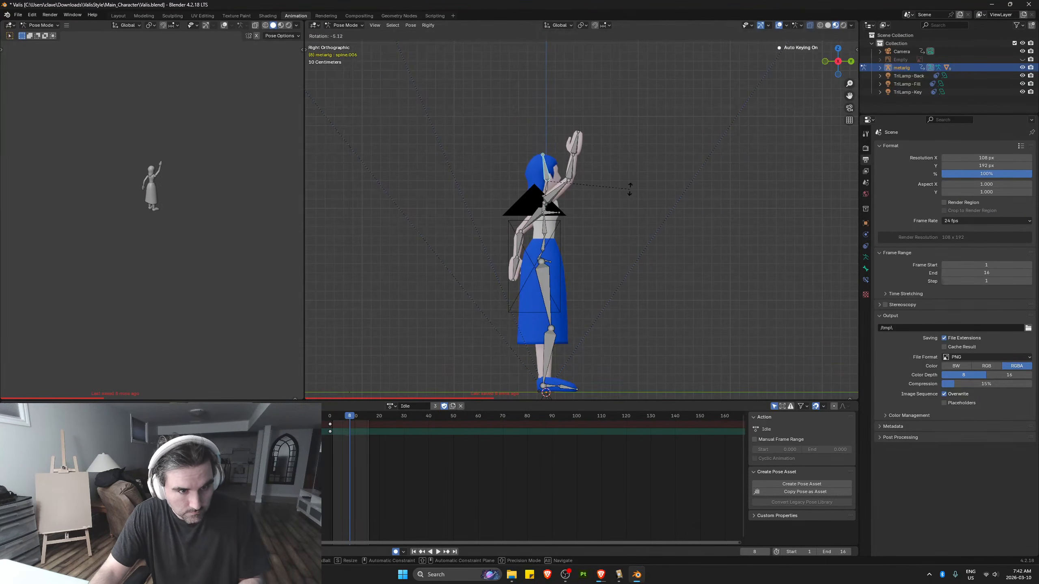
pyautogui.click(624, 174)
pyautogui.press('space')
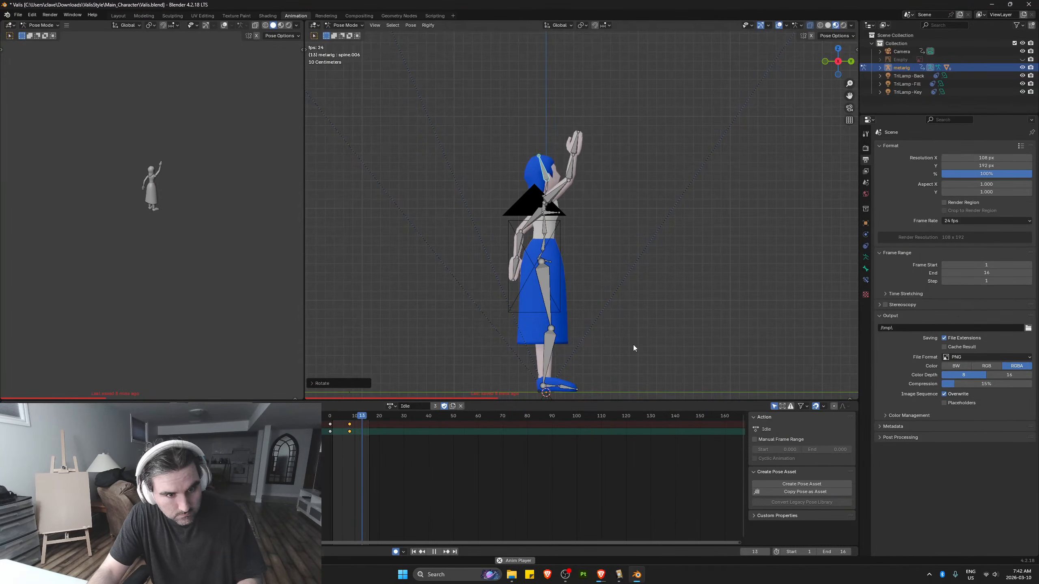
pyautogui.press('space')
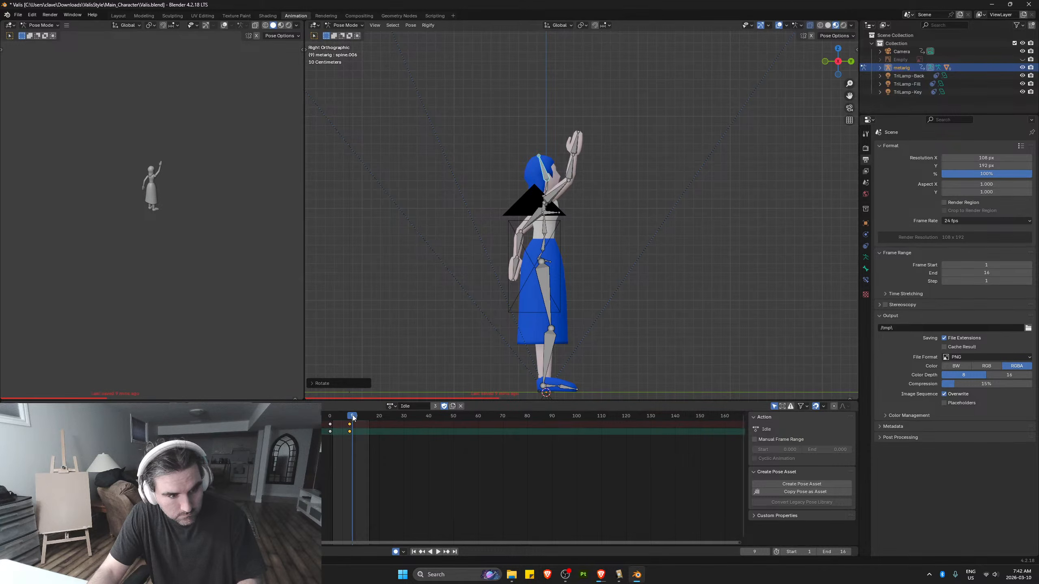
# At frame 8, rotate forearm.L back about 12° and try rotating hand.R
pyautogui.moveTo(353, 417); pyautogui.dragTo(350, 417)
pyautogui.click(518, 250)
pyautogui.press('r')
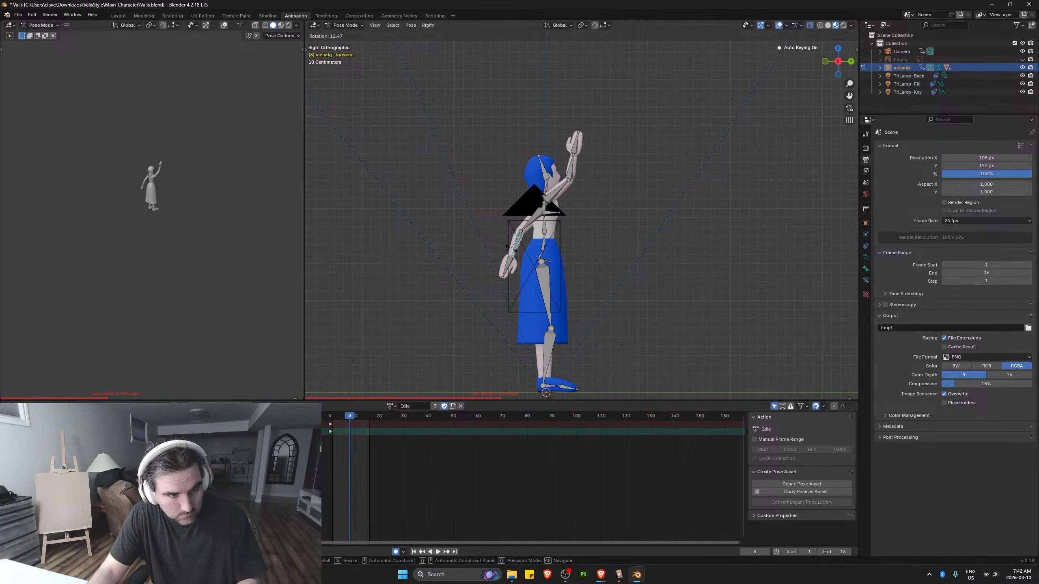
pyautogui.click(572, 181)
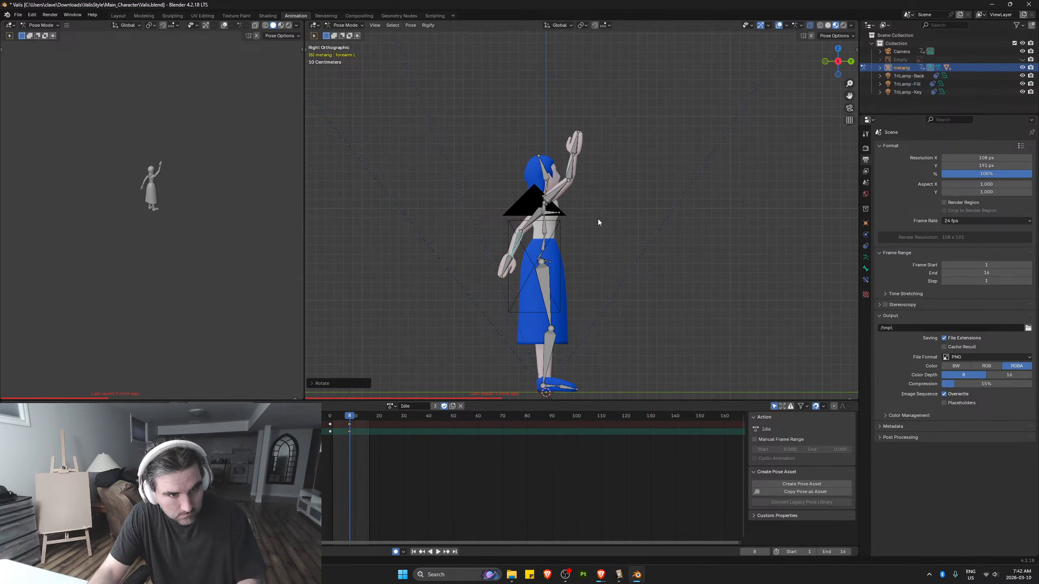
pyautogui.click(576, 144)
pyautogui.press('r')
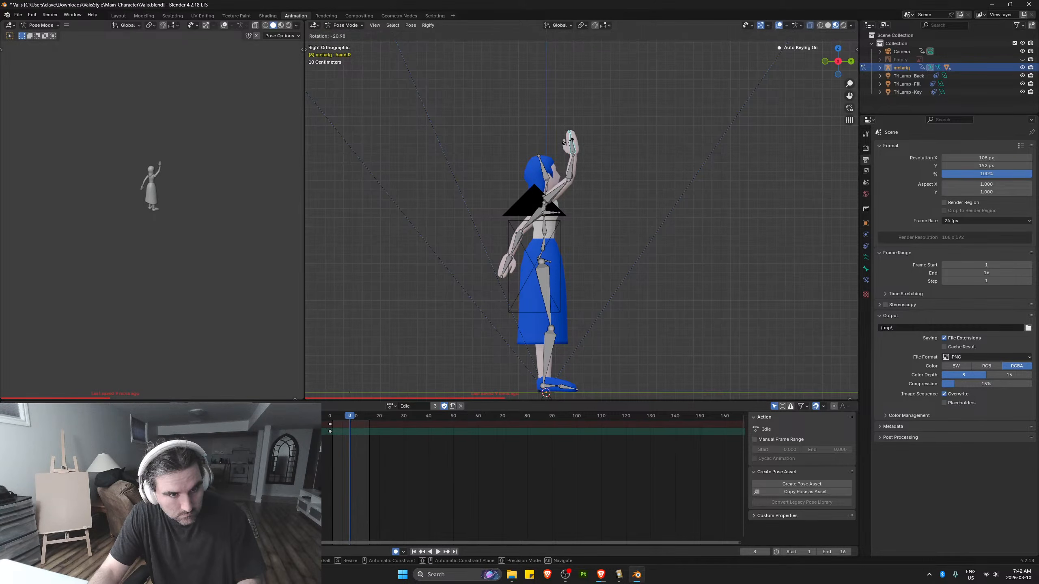
pyautogui.click(570, 142)
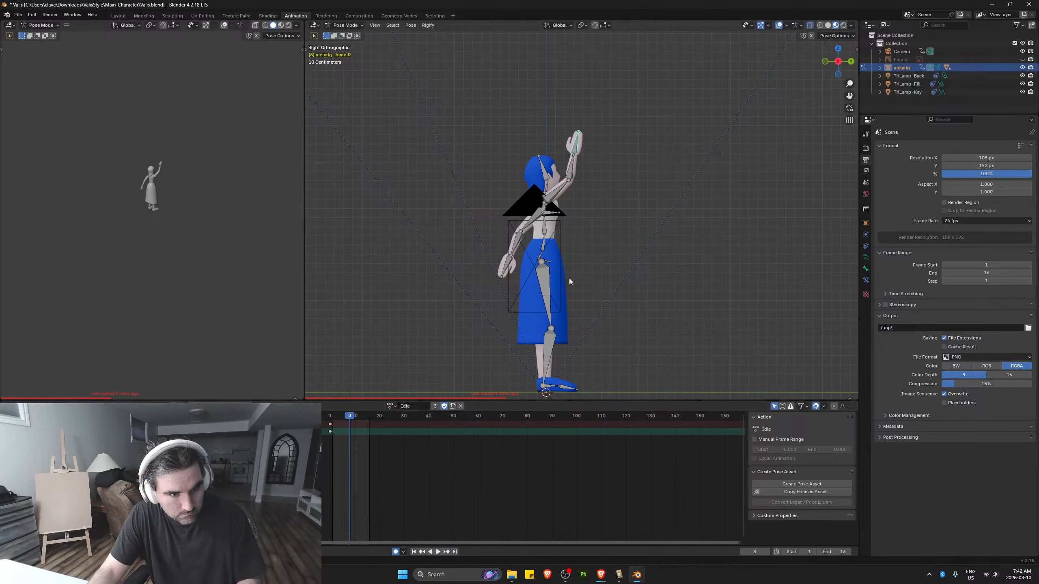
# Play the Idle animation briefly and save the file
pyautogui.press('space')
pyautogui.press('Escape')
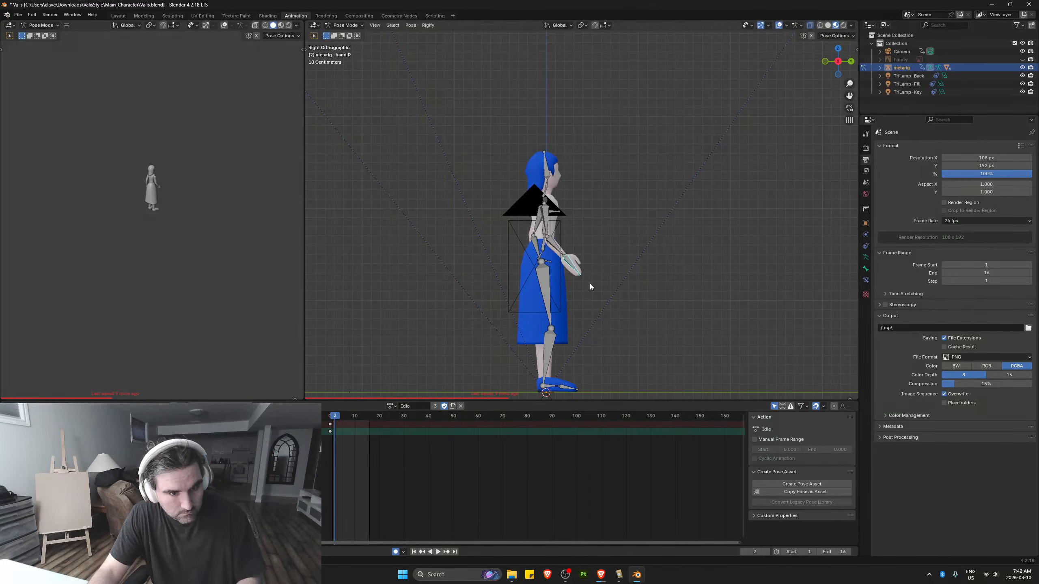
pyautogui.hotkey('ctrl', 's')
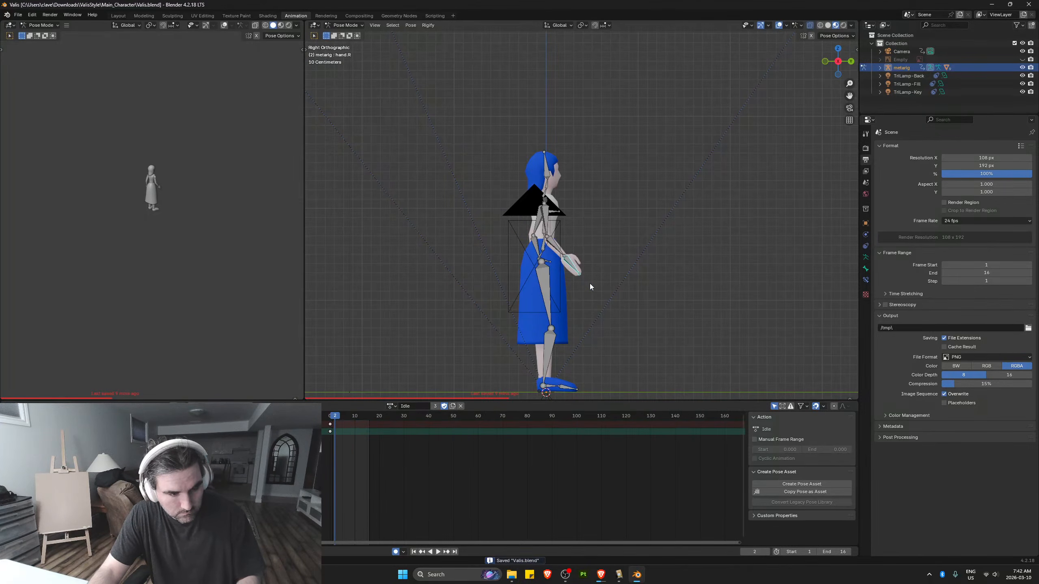
# Undo the forearm, head, shoulder and upper arm pose changes made at frame 8 of the Idle action
pyautogui.hotkey('ctrl', 'z')
pyautogui.hotkey('ctrl', 'z')
pyautogui.hotkey('ctrl', 'z')
pyautogui.hotkey('ctrl', 'z')
pyautogui.hotkey('ctrl', 'z')
pyautogui.hotkey('ctrl', 'z')
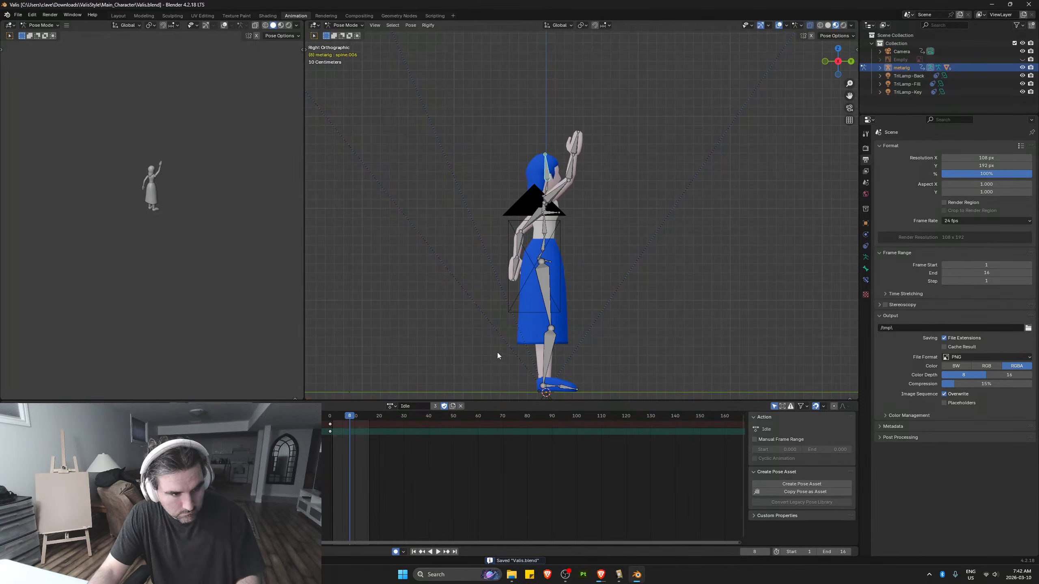
pyautogui.hotkey('ctrl', 'z')
pyautogui.hotkey('ctrl', 'z')
pyautogui.hotkey('ctrl', 'z')
pyautogui.hotkey('ctrl', 'z')
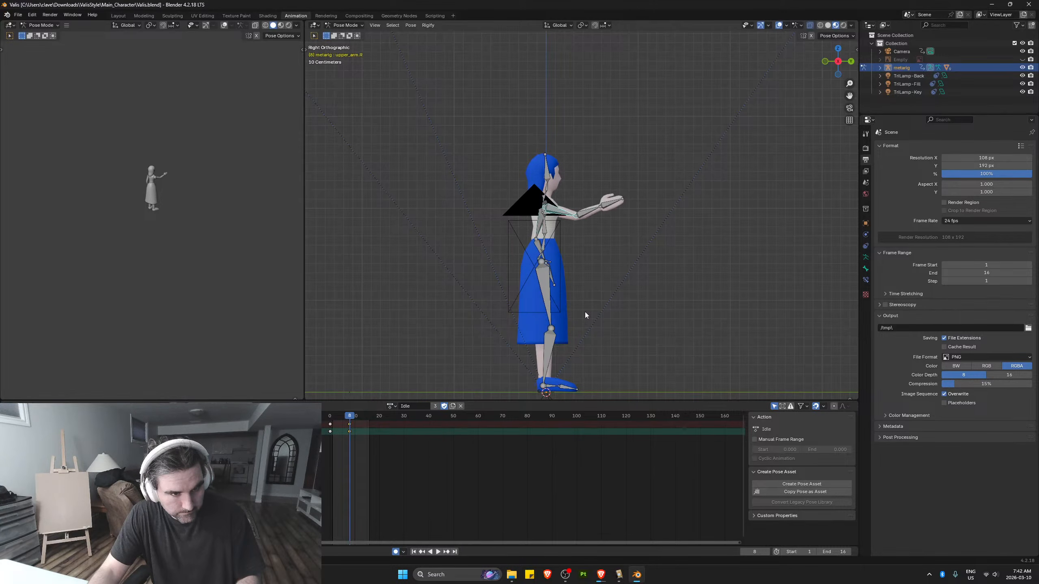
# Preview the Idle animation, return to frame 8 and select all of the rig's bones
pyautogui.press('space')
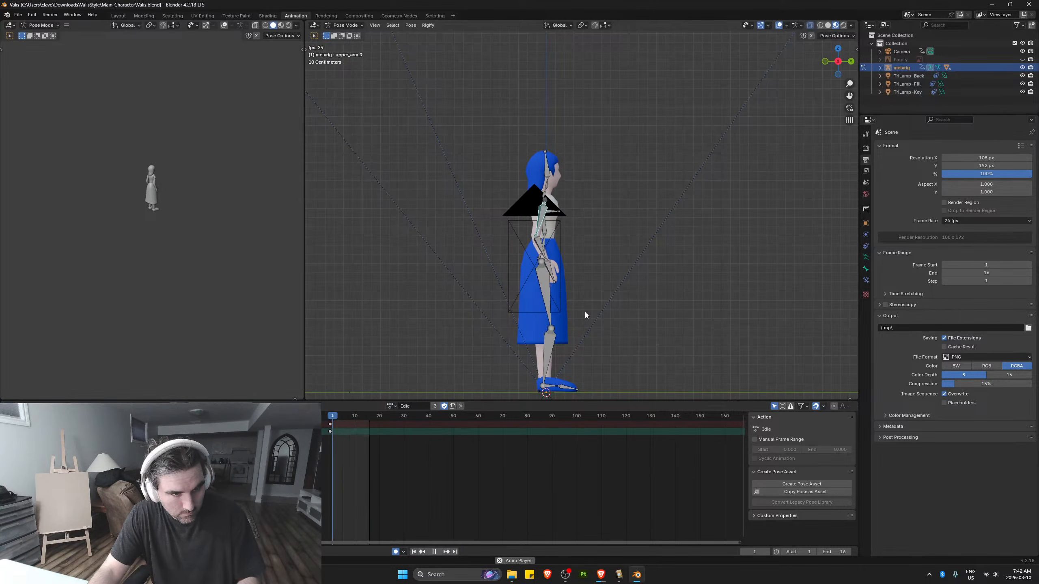
pyautogui.press('Escape')
pyautogui.press('a')
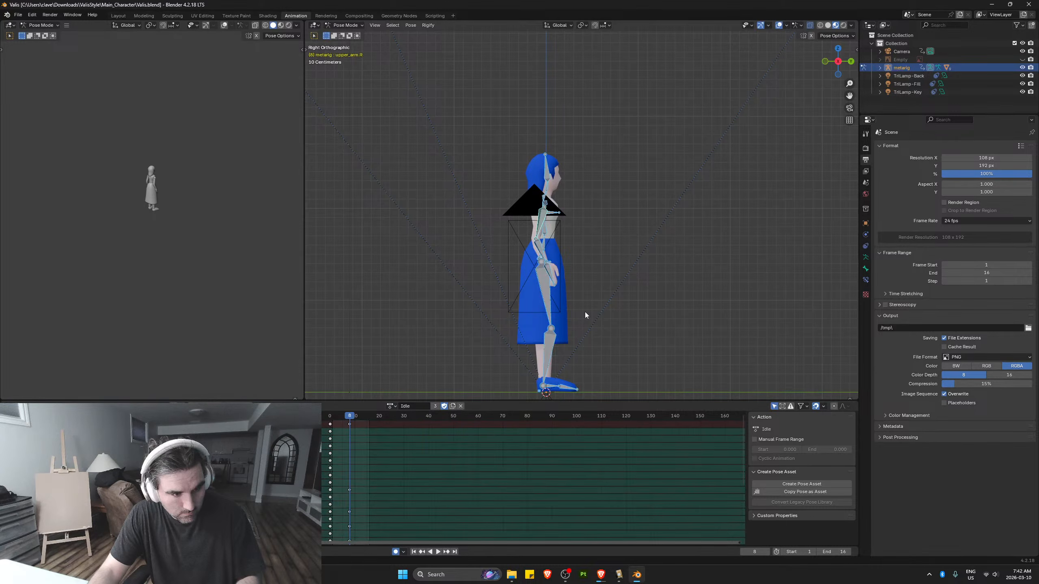
# Play back the Idle animation, duplicate its action, and open the copy's name for editing
pyautogui.press('space')
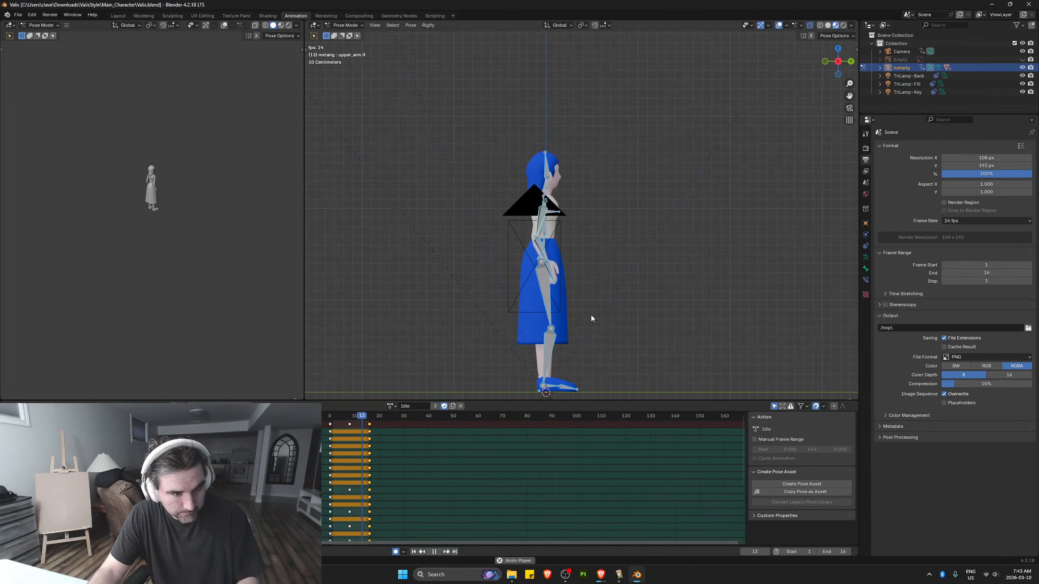
pyautogui.press('space')
pyautogui.click(453, 406)
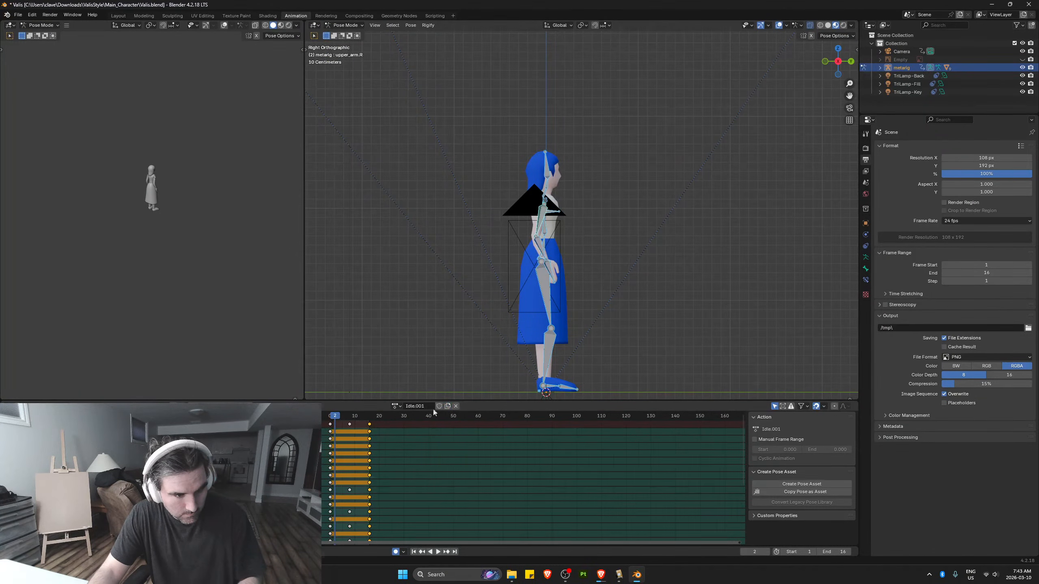
pyautogui.click(416, 407)
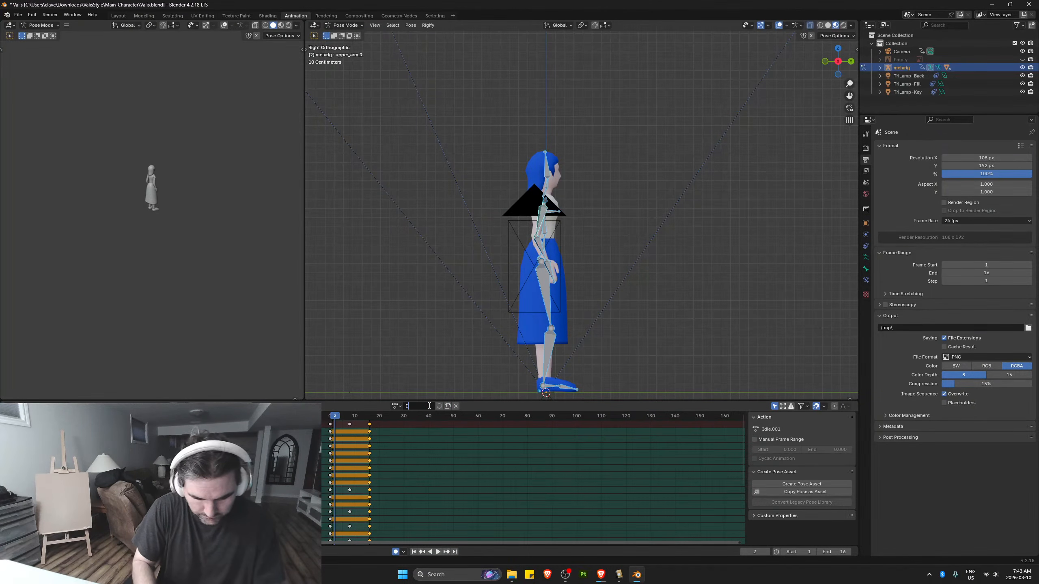
pyautogui.write('Idle_Swing')
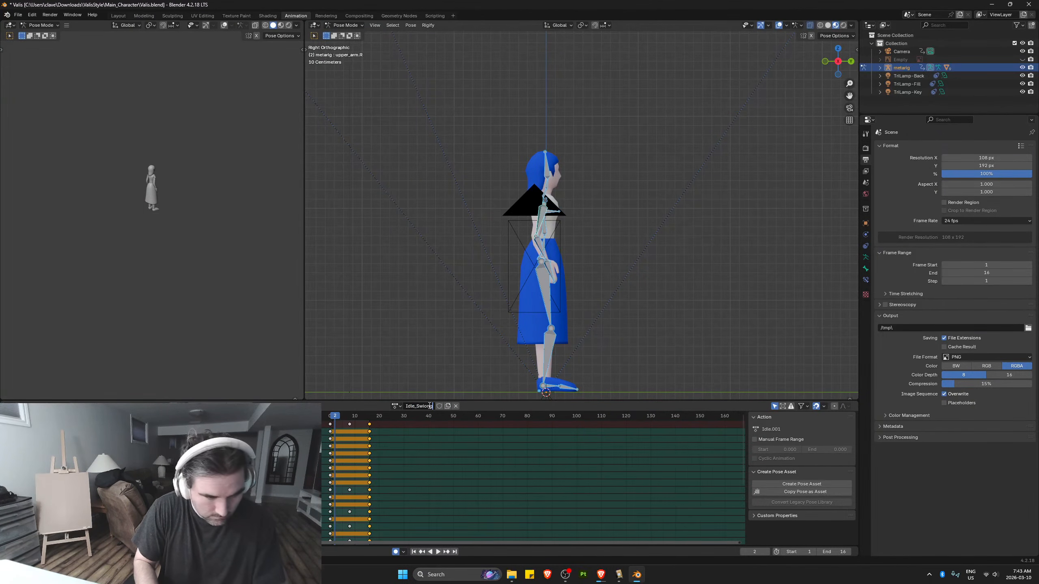
pyautogui.press('BackSpace')
pyautogui.press('BackSpace')
pyautogui.press('BackSpace')
pyautogui.press('BackSpace')
pyautogui.press('BackSpace')
pyautogui.press('BackSpace')
pyautogui.press('BackSpace')
pyautogui.press('BackSpace')
pyautogui.press('BackSpace')
pyautogui.press('BackSpace')
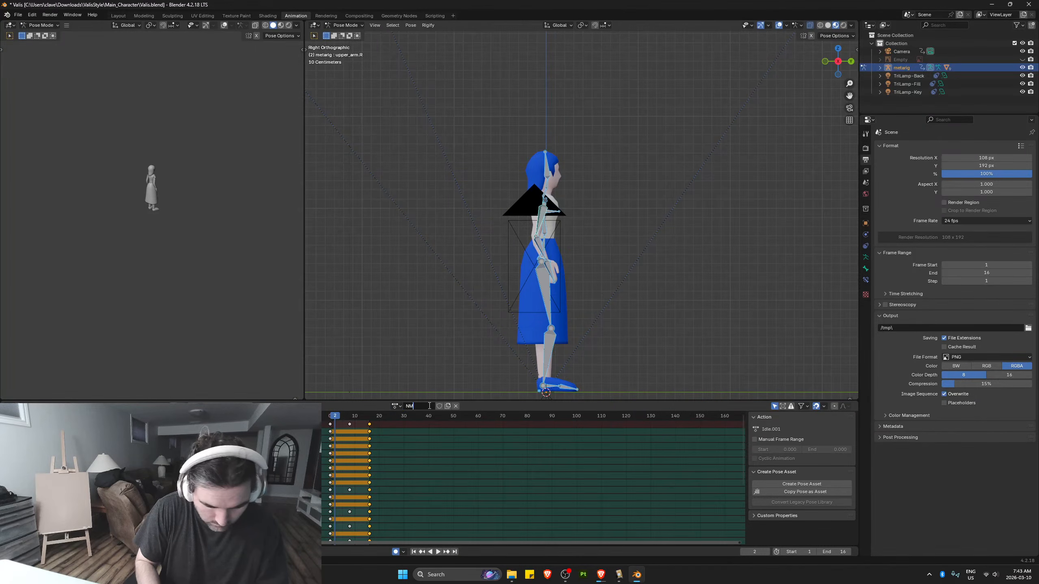
# Name the duplicated action Middle_Swing and give it a fake user
pyautogui.write('Middle')
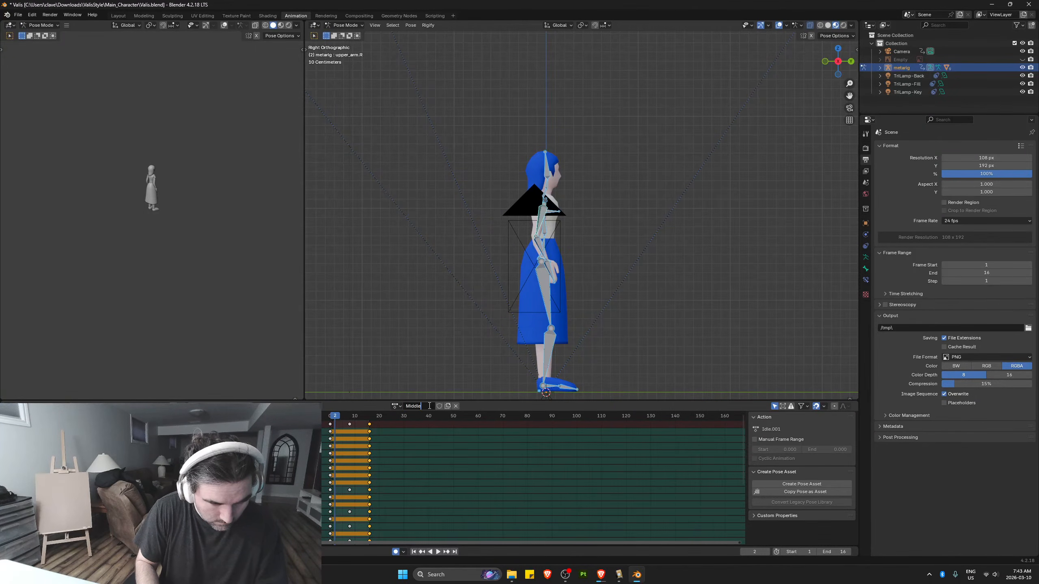
pyautogui.write('_Sw')
pyautogui.write('ing')
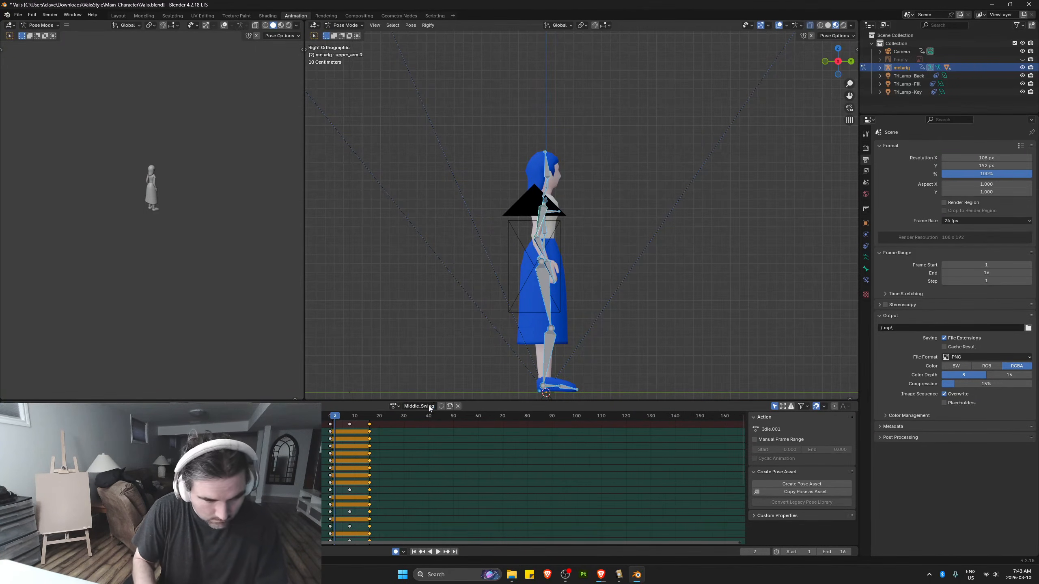
pyautogui.press('Return')
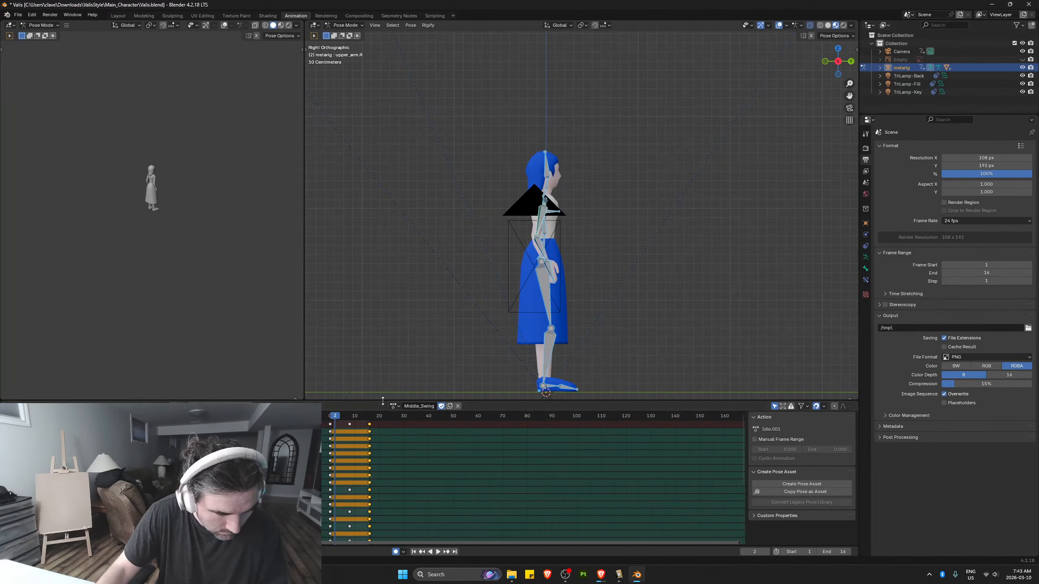
# Review the Crouch, Crouch_Swing, Idle, Jump and Run actions on the rig, playing back their animations
pyautogui.click(393, 406)
pyautogui.click(422, 428)
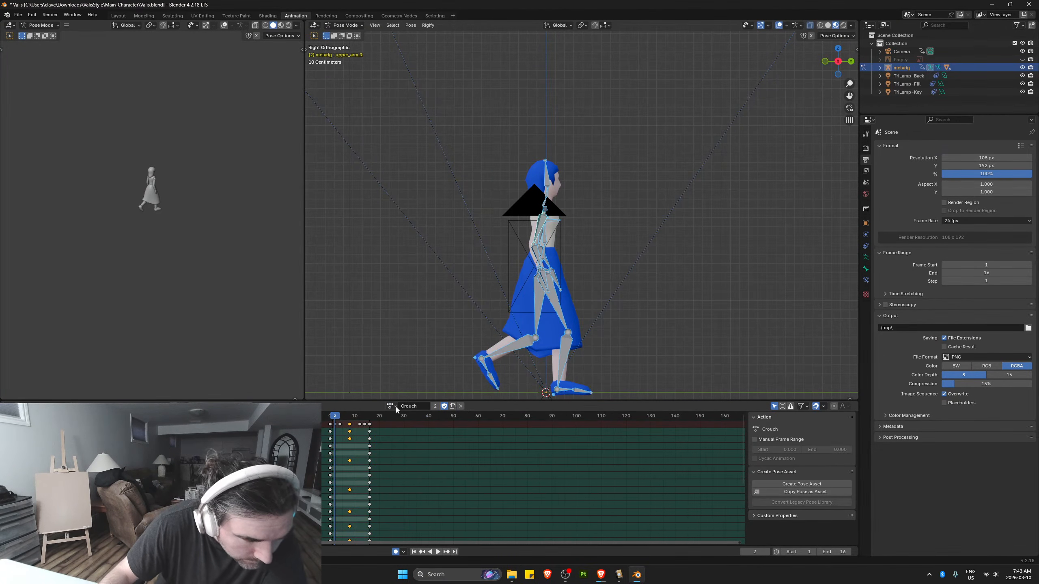
pyautogui.click(394, 406)
pyautogui.click(413, 435)
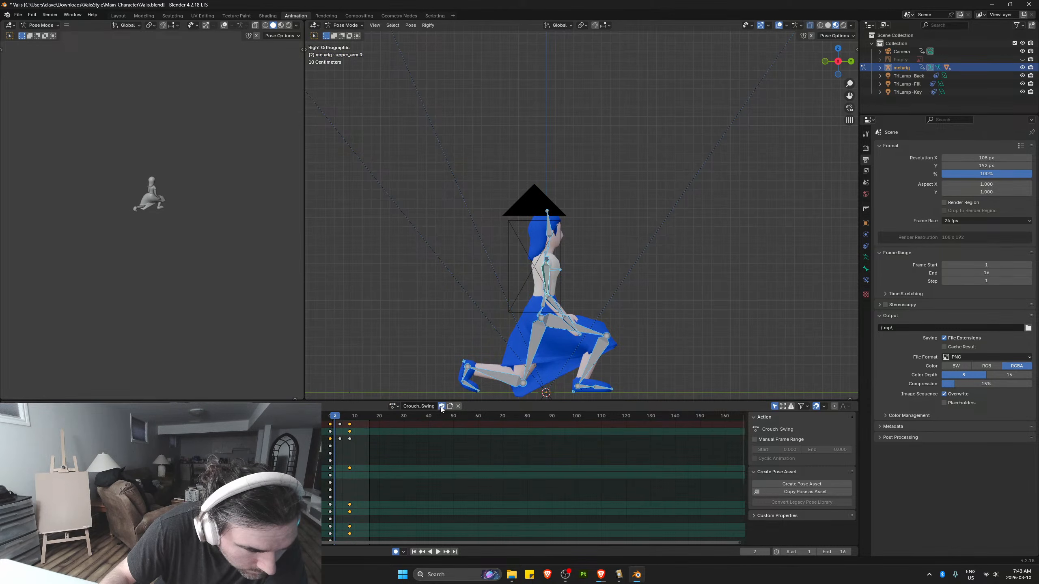
pyautogui.press('space')
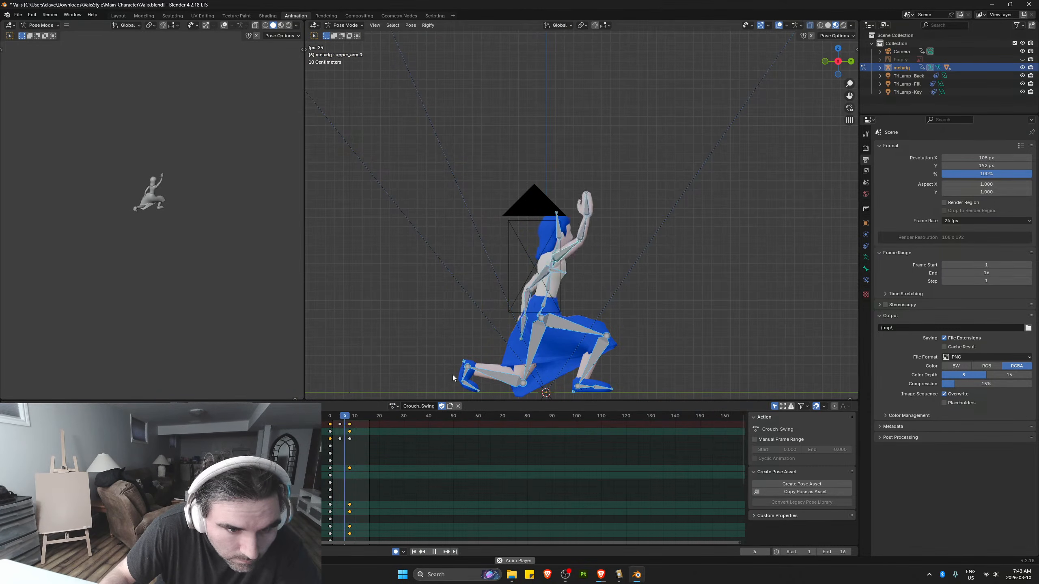
pyautogui.click(394, 406)
pyautogui.click(414, 443)
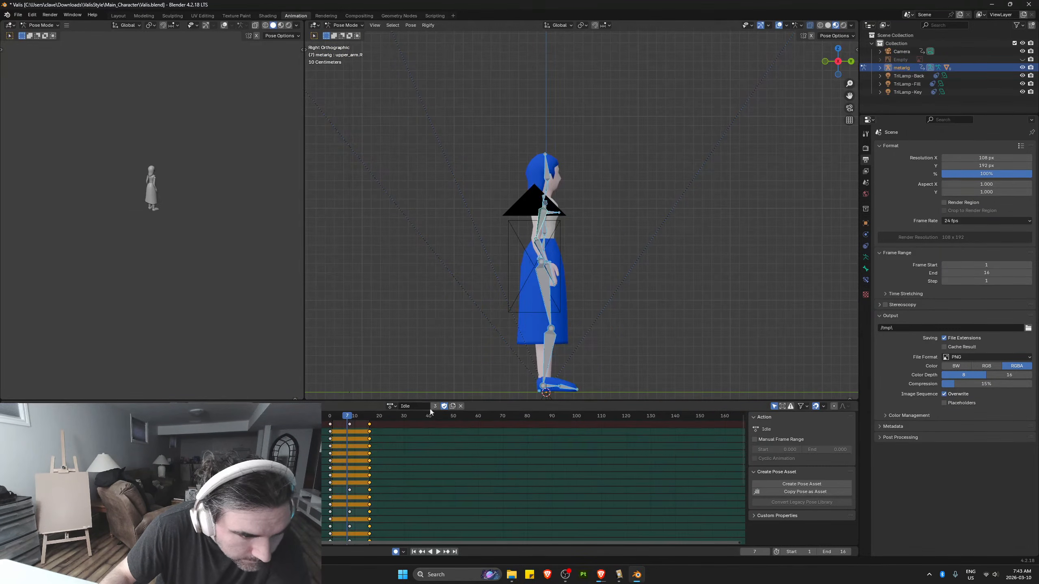
pyautogui.click(393, 405)
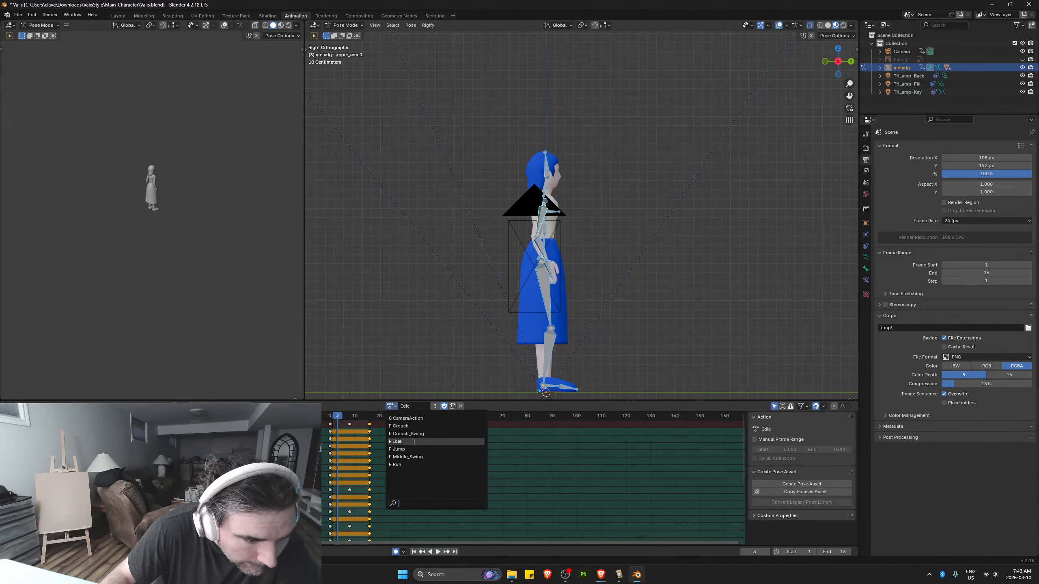
pyautogui.click(416, 447)
pyautogui.press('space')
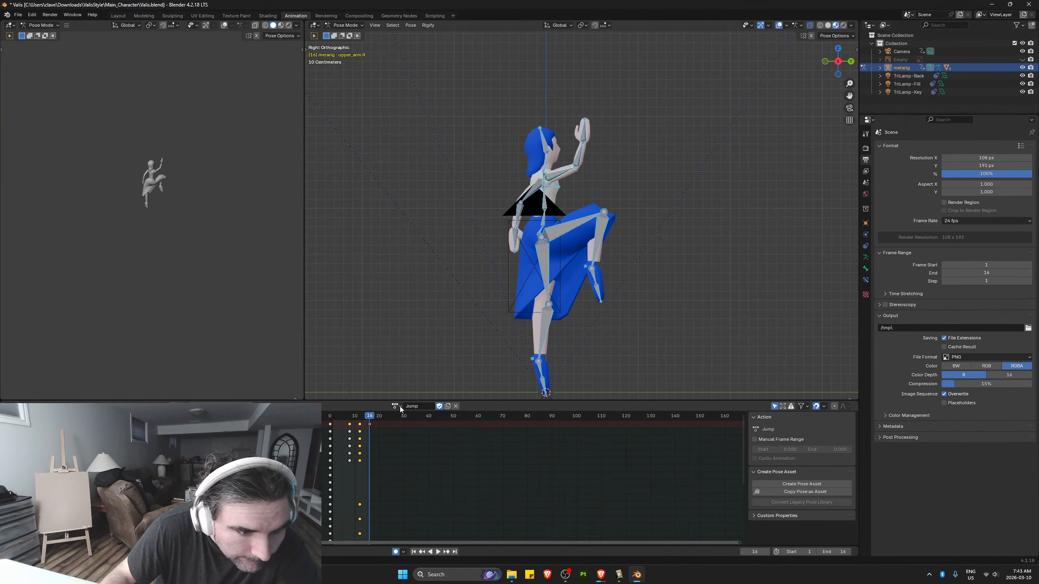
pyautogui.click(394, 406)
pyautogui.click(417, 466)
pyautogui.press('space')
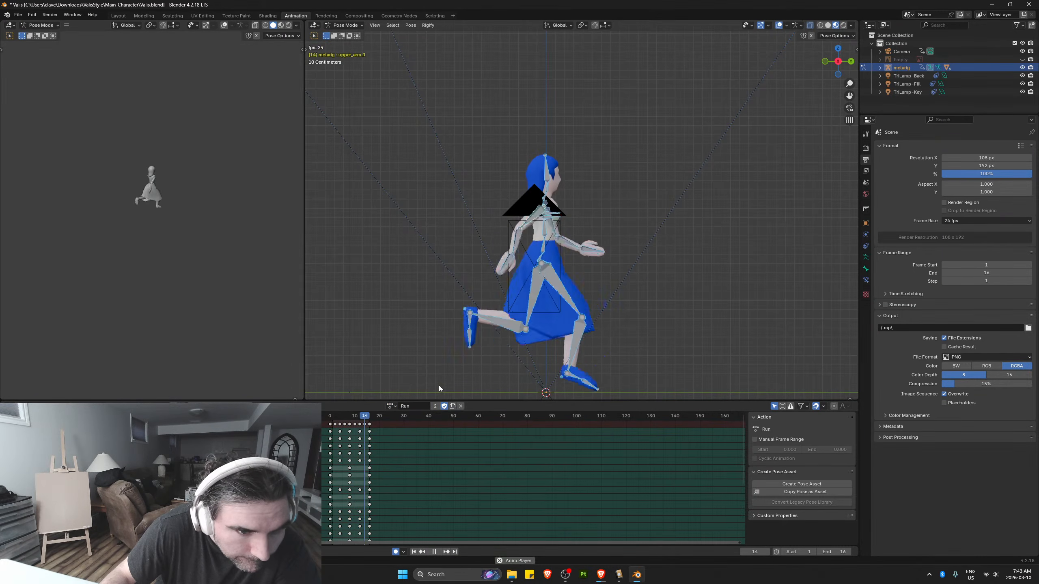
# Return to the Middle_Swing action and delete its keyframes at frame 16, with frame 8 as the current frame
pyautogui.click(392, 406)
pyautogui.click(409, 457)
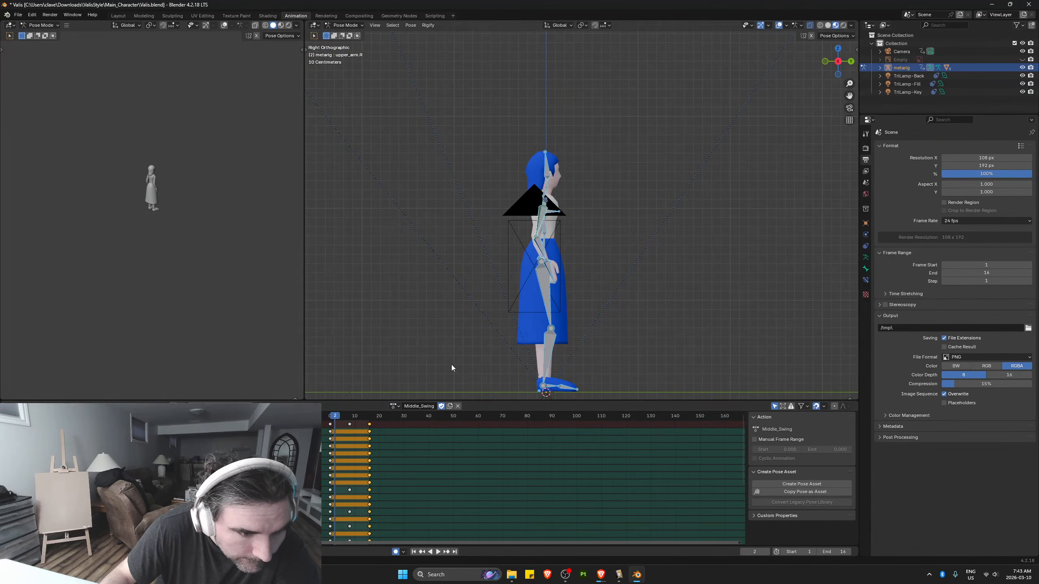
pyautogui.press('space')
pyautogui.press('Escape')
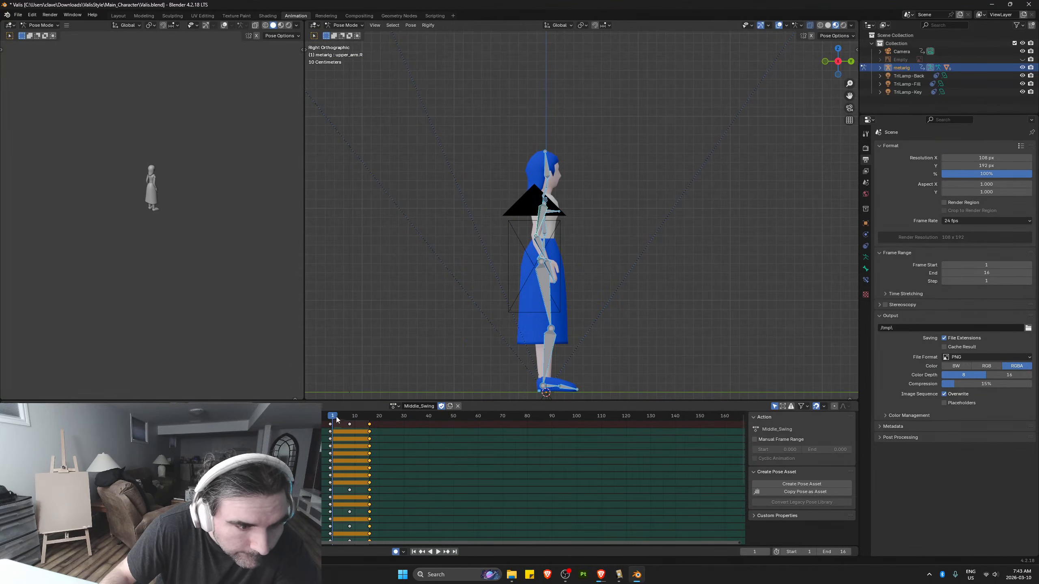
pyautogui.moveTo(336, 420); pyautogui.dragTo(350, 422)
pyautogui.press('Delete')
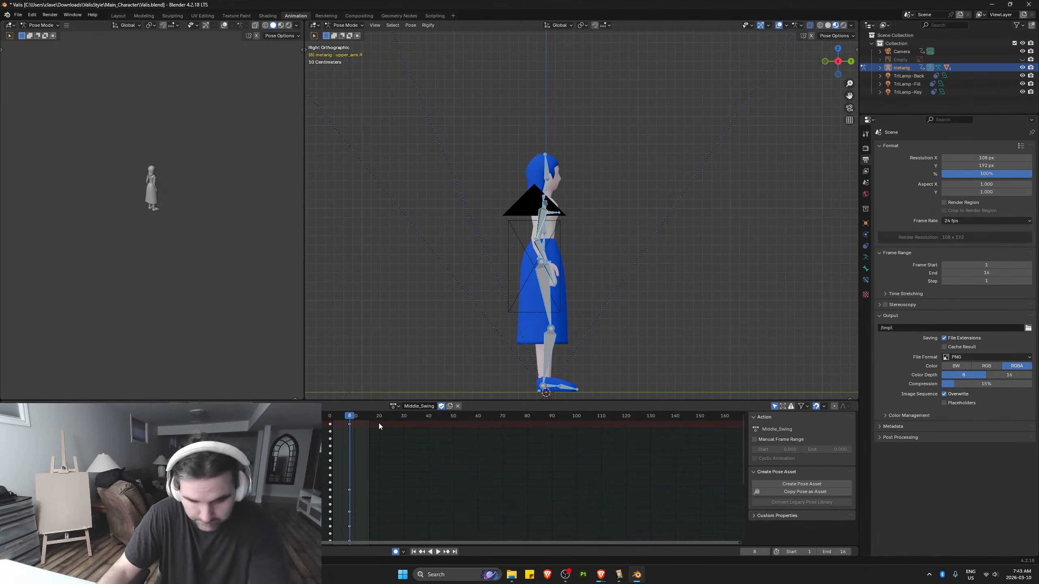
# Rotate the right upper arm forward and up at frame 8 so the hand rises to head height
pyautogui.click(539, 227)
pyautogui.press('r')
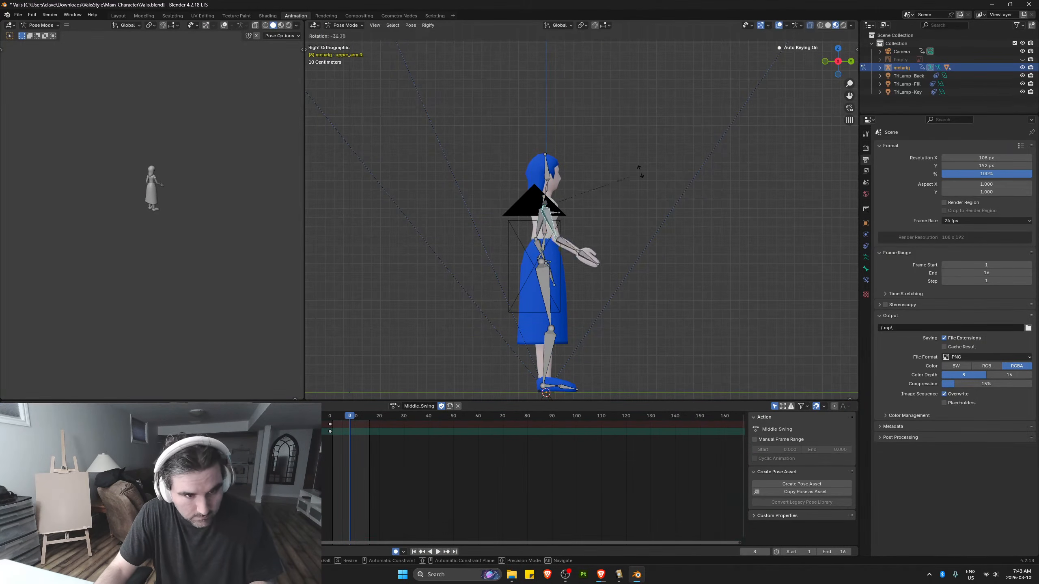
pyautogui.click(492, 101)
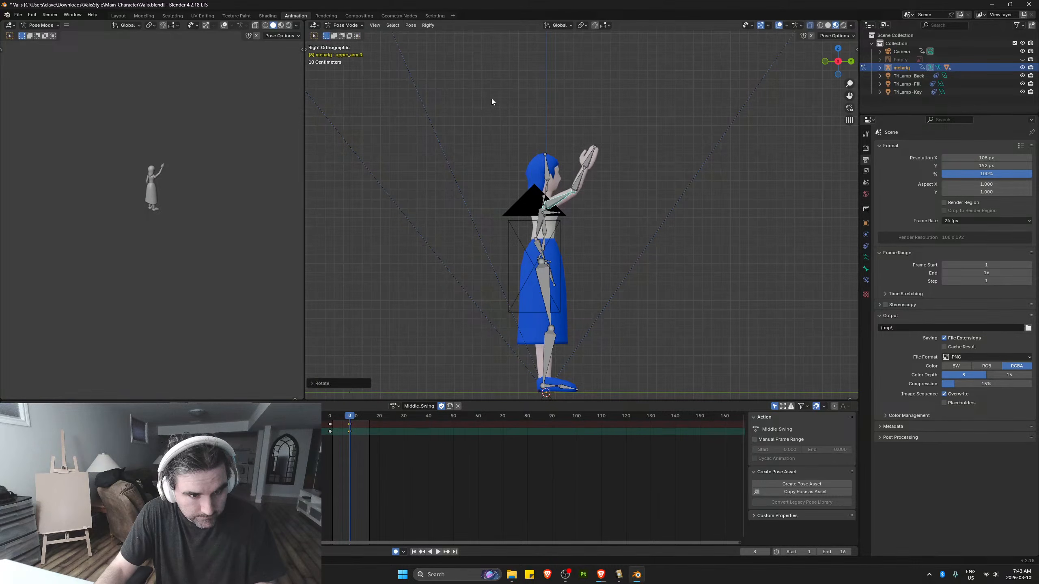
# Swing the left arm backward behind the body at frame 8 by rotating its upper arm and forearm
pyautogui.click(541, 230)
pyautogui.press('r')
pyautogui.click(511, 250)
pyautogui.click(510, 253)
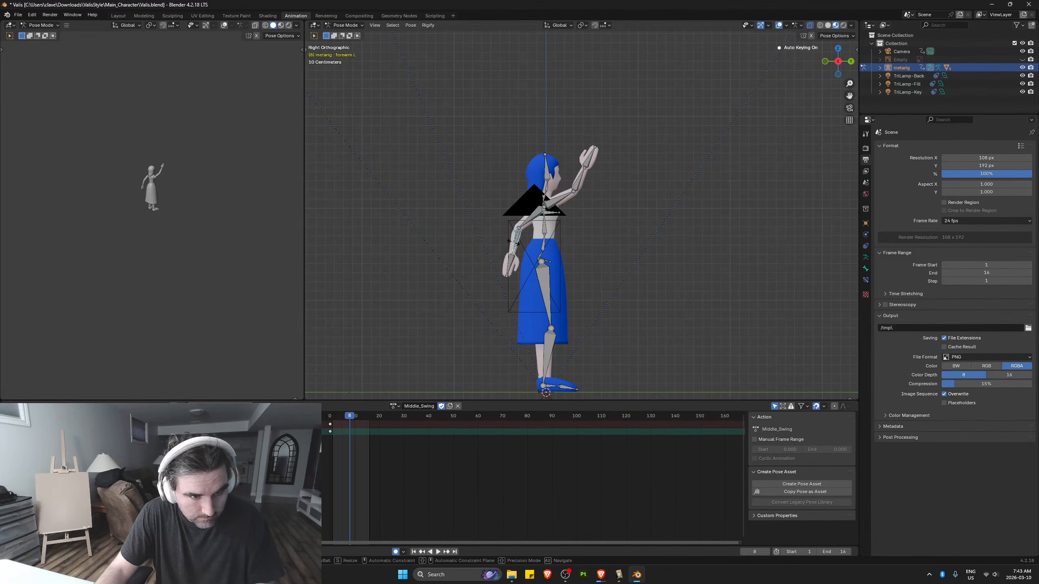
pyautogui.press('r')
pyautogui.click(512, 244)
# Rotate the raised right forearm slightly back toward the head at frame 8
pyautogui.click(581, 182)
pyautogui.press('r')
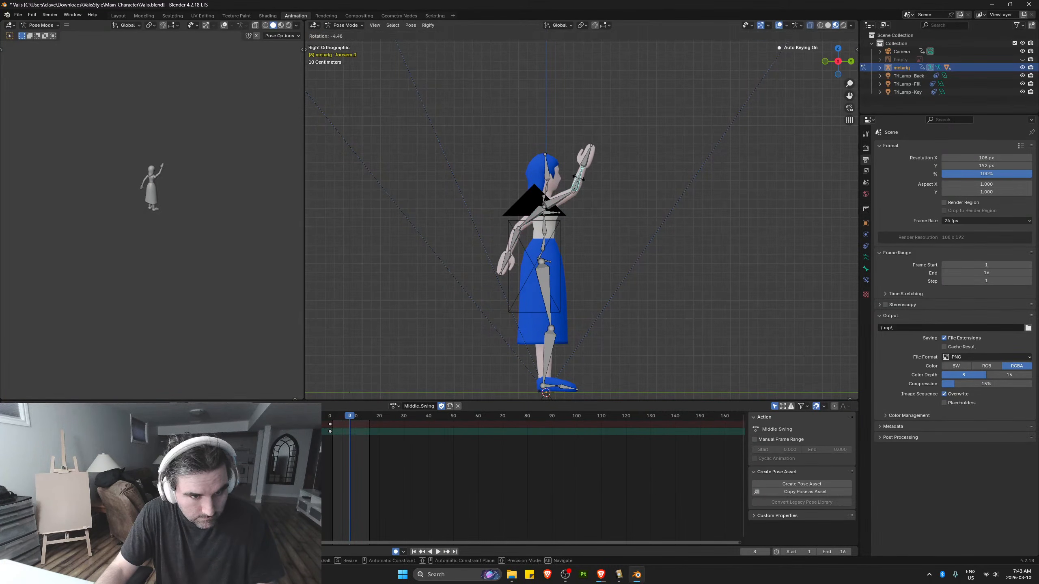
pyautogui.click(581, 152)
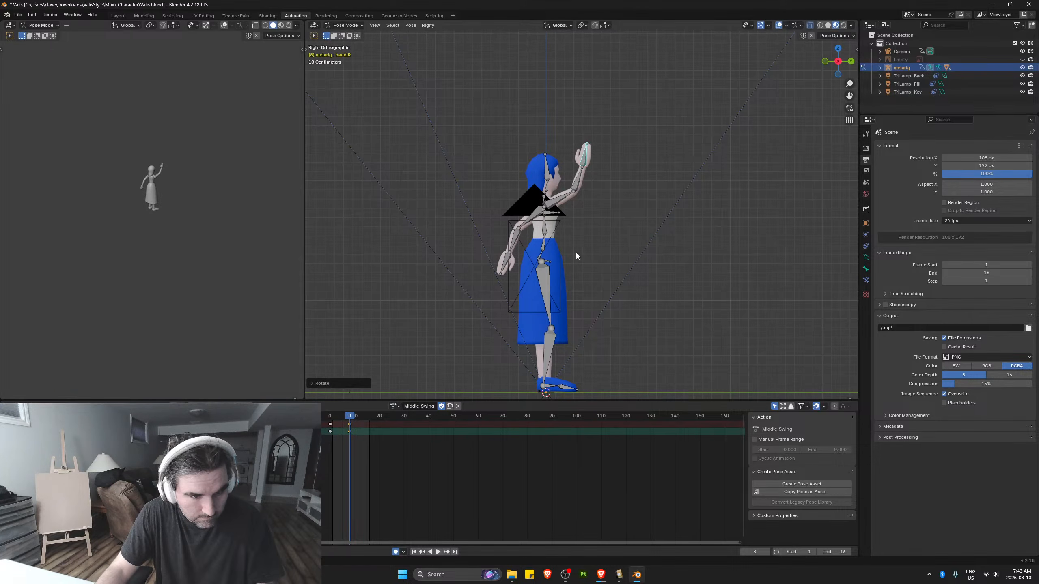
# Tilt the head slightly backward at frame 8 and preview the Middle_Swing motion
pyautogui.click(545, 167)
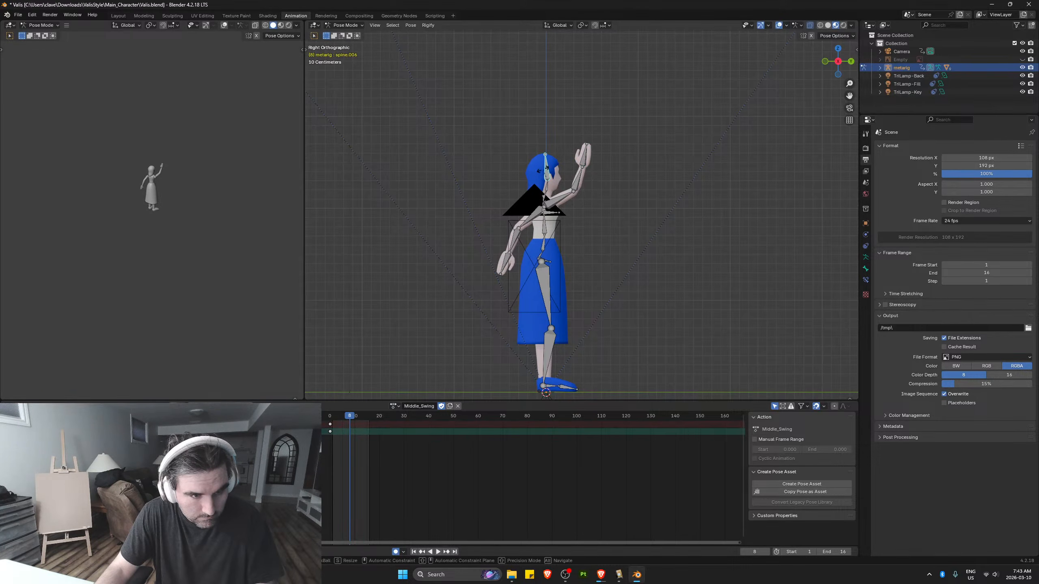
pyautogui.press('r')
pyautogui.click(535, 168)
pyautogui.press('space')
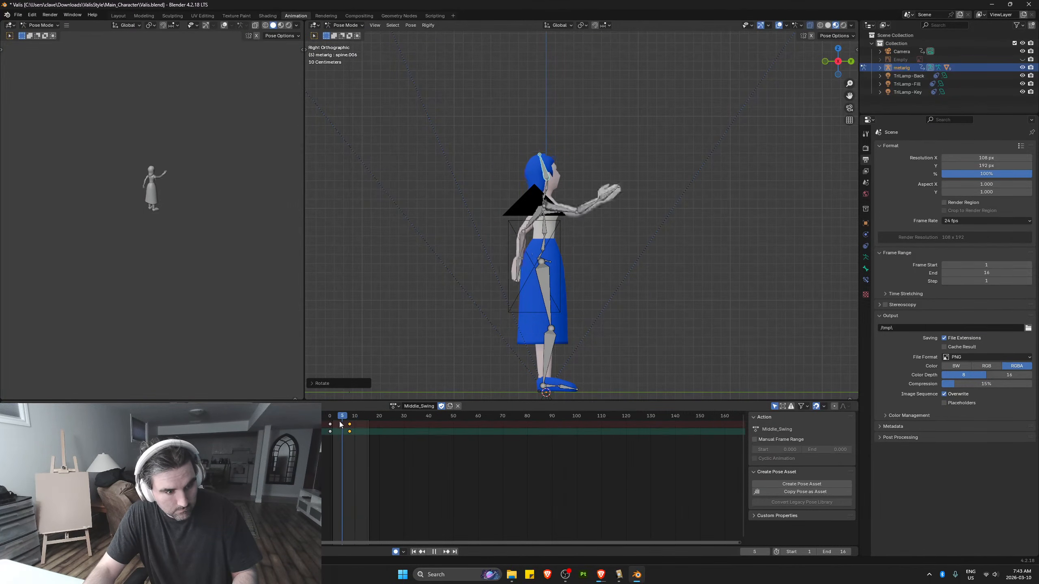
pyautogui.press('space')
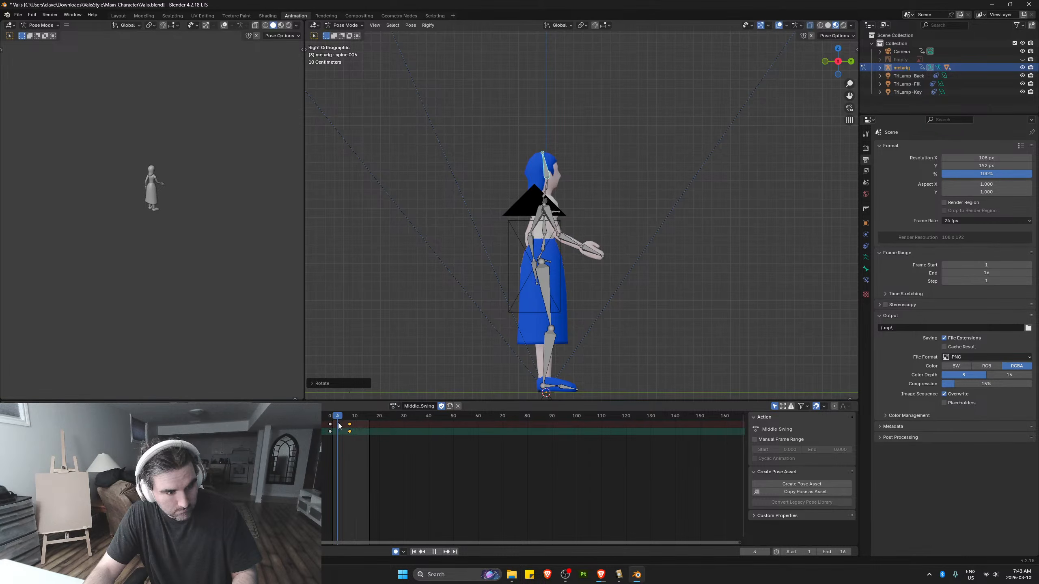
pyautogui.press('space')
# Try rotating the right hand downward at frame 4, play back the swing, and undo the rotation
pyautogui.click(604, 228)
pyautogui.press('r')
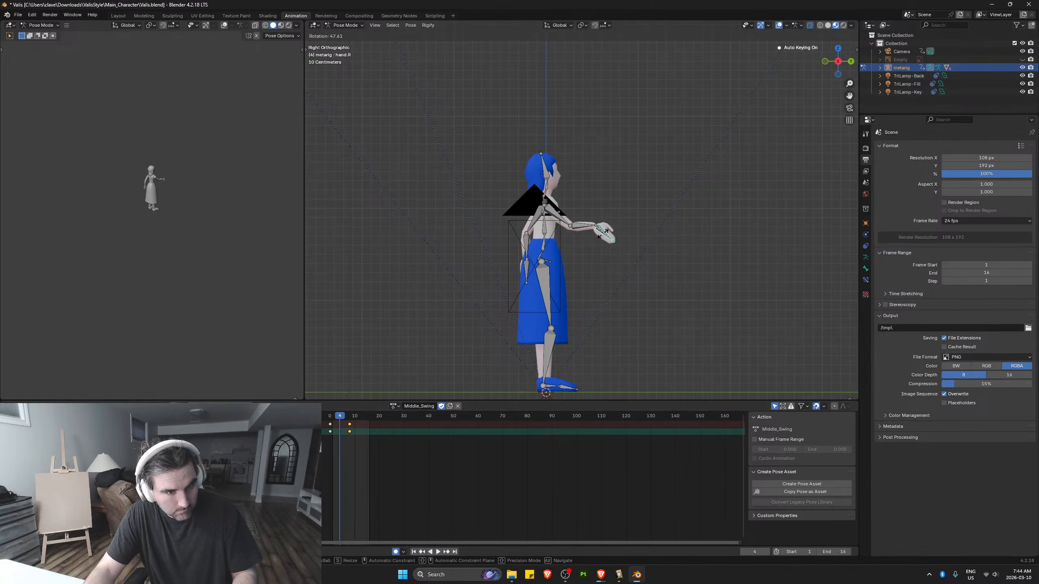
pyautogui.click(604, 233)
pyautogui.press('space')
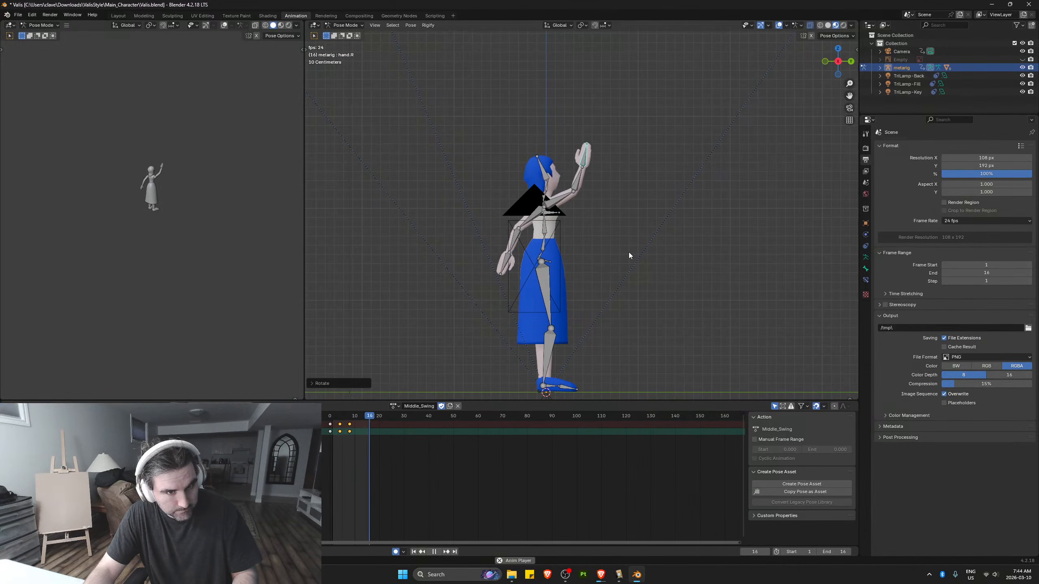
pyautogui.press('space')
pyautogui.press('Left')
pyautogui.press('Left')
pyautogui.press('Left')
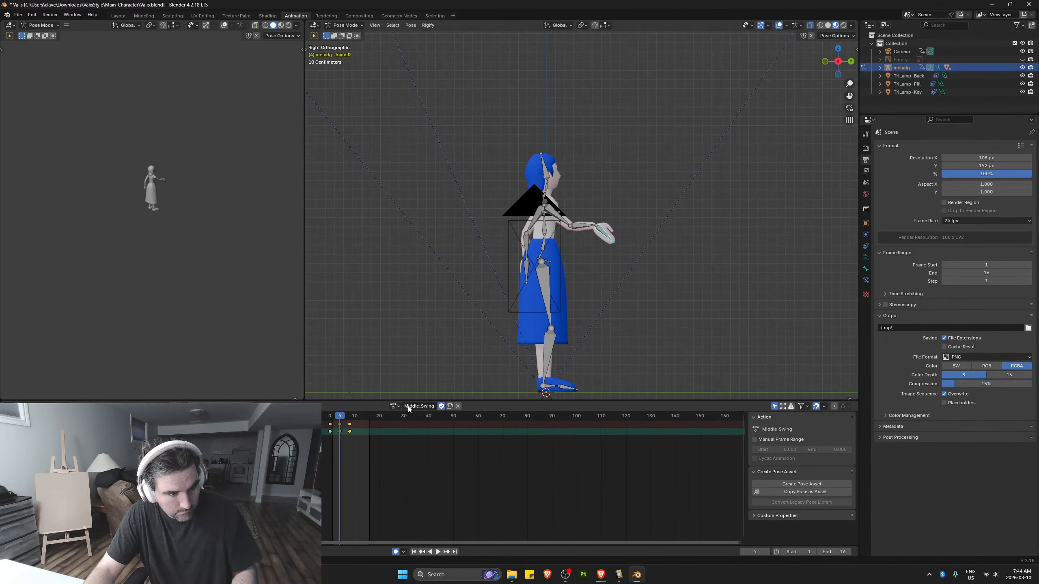
pyautogui.hotkey('ctrl', 'z')
# Rotate the right hand downward about 64 degrees at frame 2 and play back the swing
pyautogui.moveTo(342, 417); pyautogui.dragTo(336, 418)
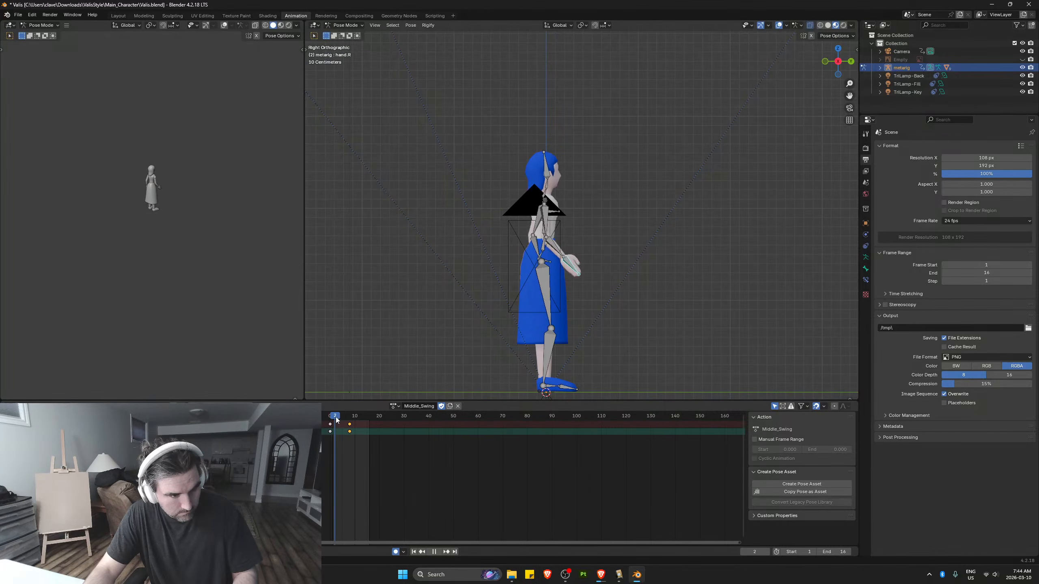
pyautogui.press('r')
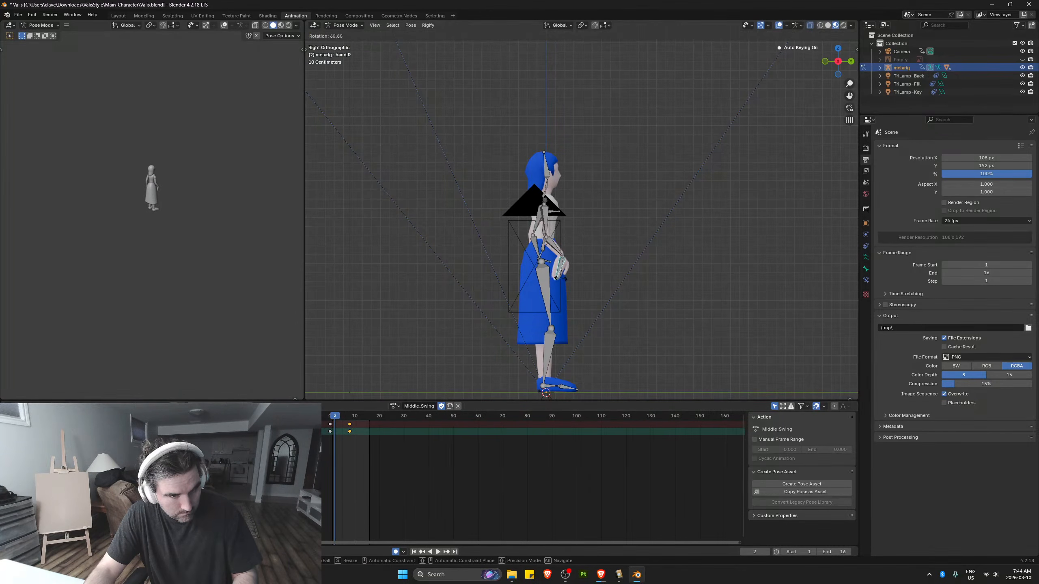
pyautogui.click(561, 278)
pyautogui.press('space')
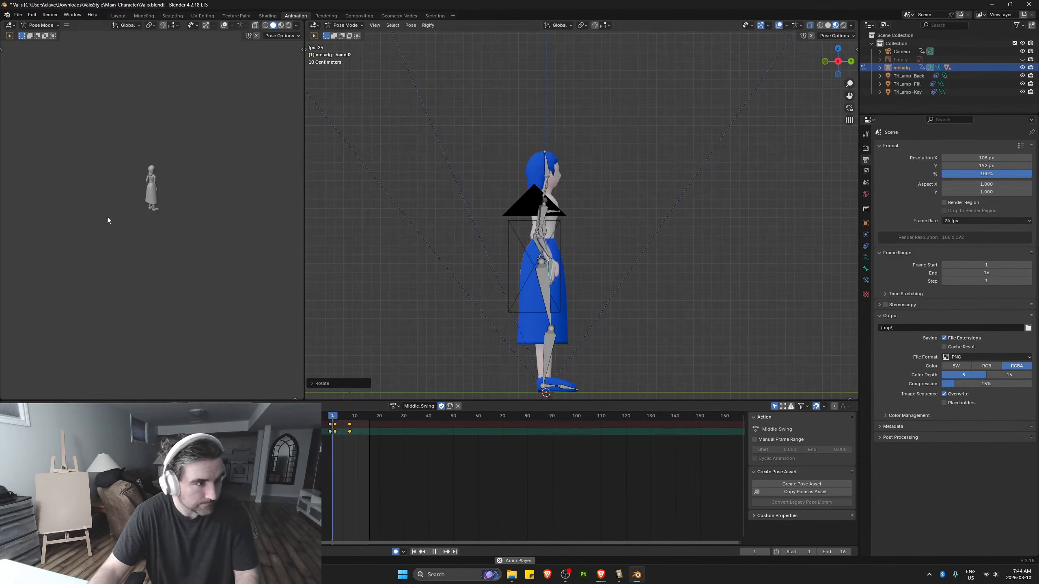
pyautogui.press('space')
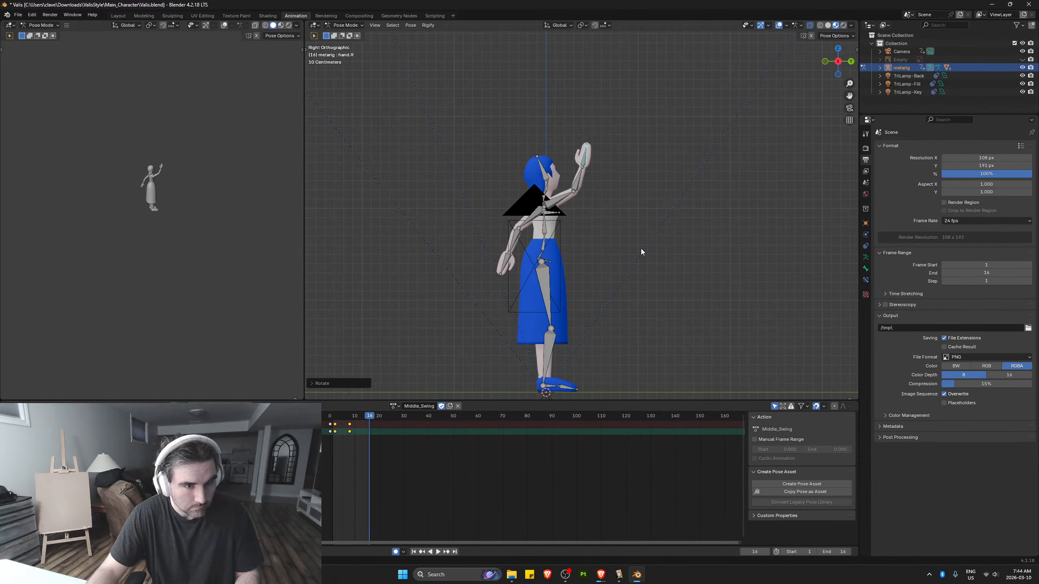
# Save the file and switch the character rig to the Jump action
pyautogui.hotkey('ctrl', 's')
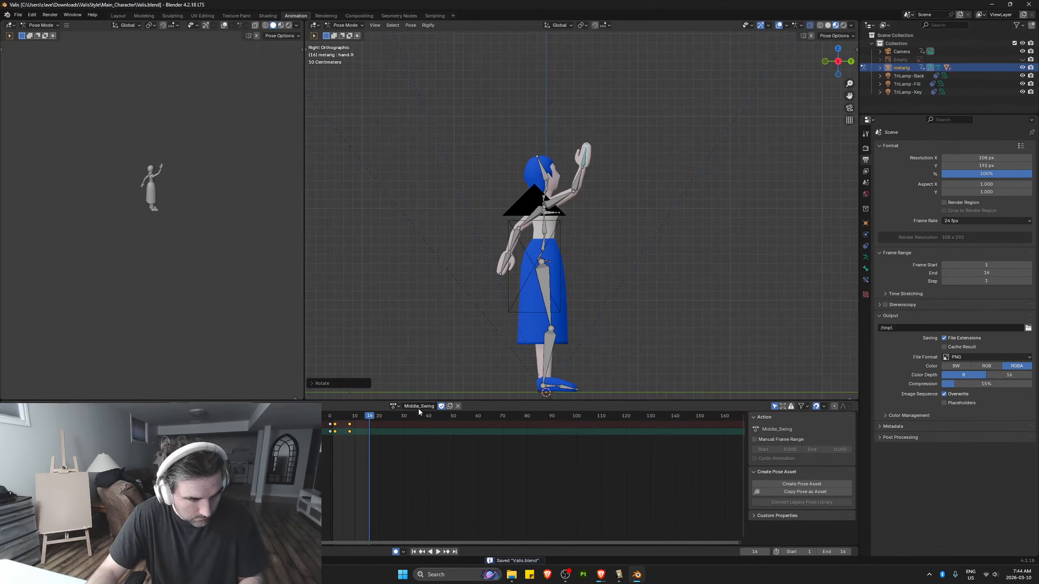
pyautogui.click(394, 406)
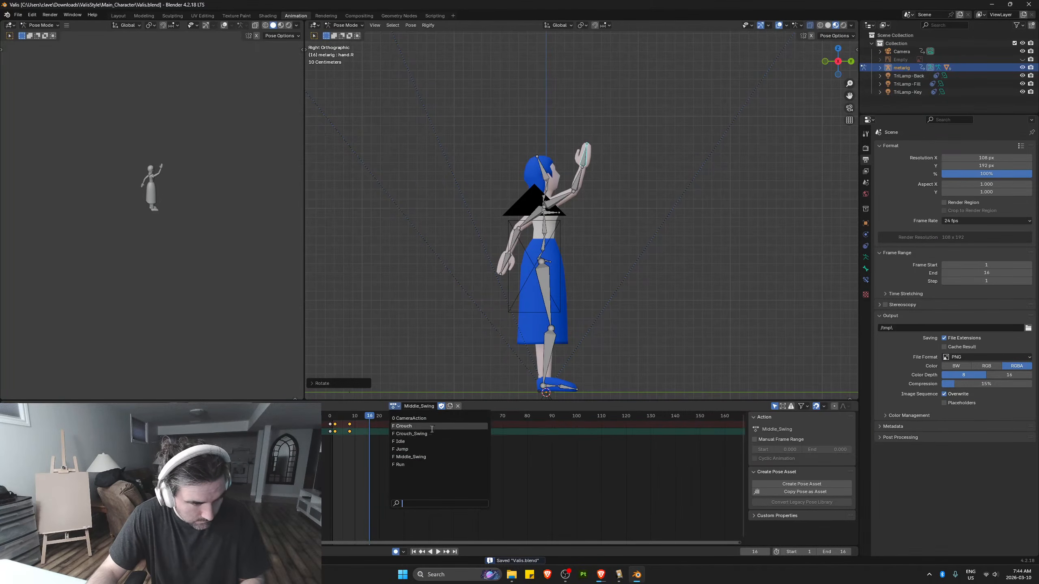
pyautogui.click(430, 449)
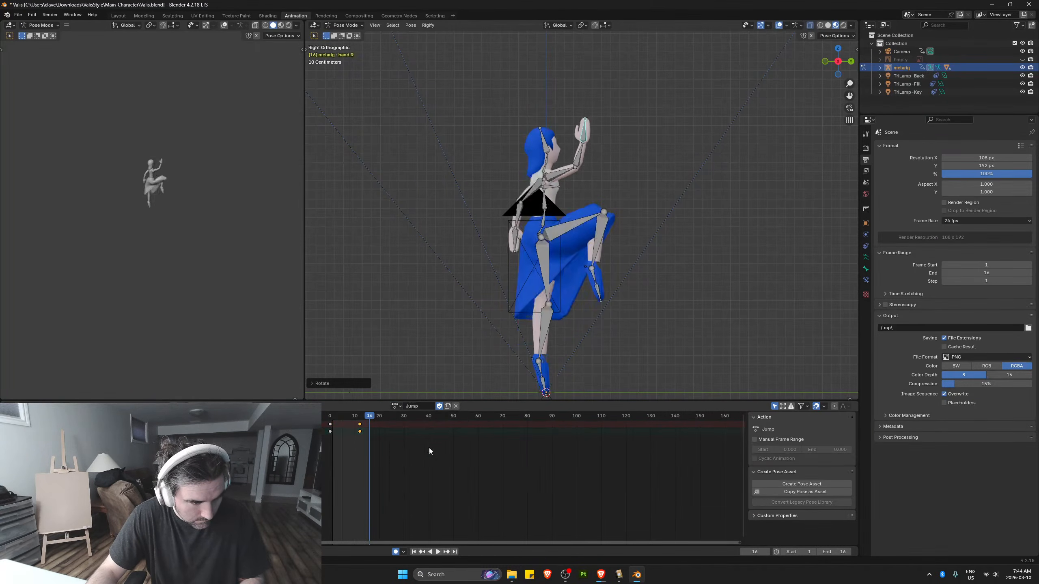
# Duplicate the Jump action and rename the copy Jump_Swing
pyautogui.click(447, 407)
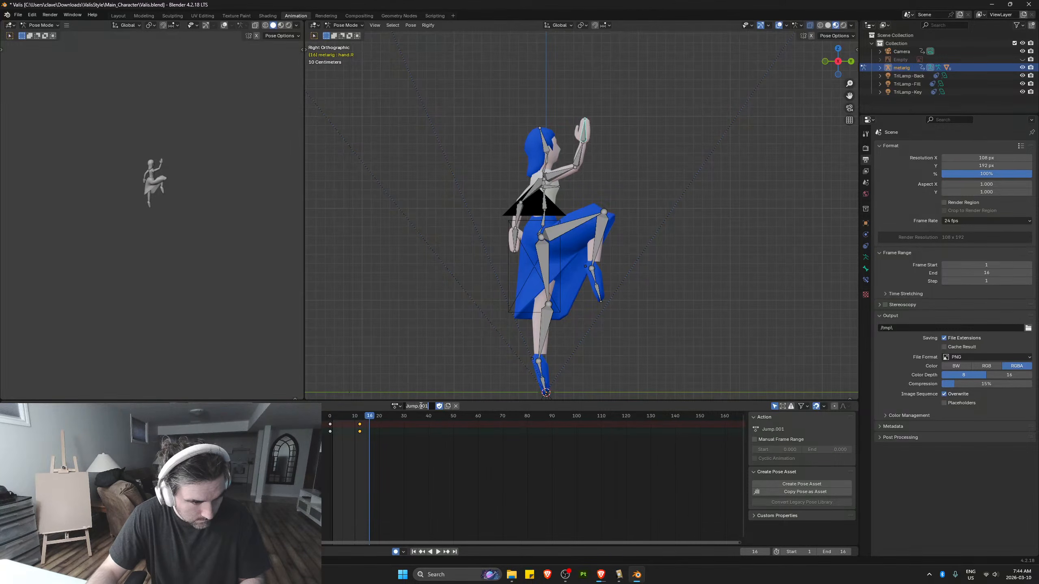
pyautogui.press('BackSpace')
pyautogui.press('BackSpace')
pyautogui.press('BackSpace')
pyautogui.press('BackSpace')
pyautogui.press('BackSpace')
pyautogui.write('p_Swi')
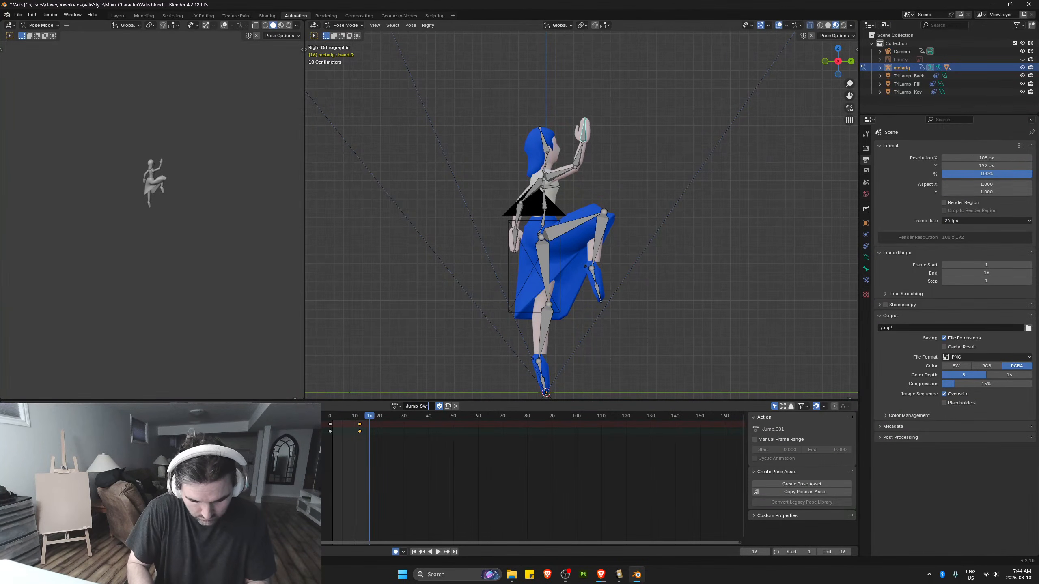
pyautogui.write('ng')
pyautogui.press('Return')
# Select all bones and delete the Jump_Swing keyframes at frames 16 and 12
pyautogui.press('Down')
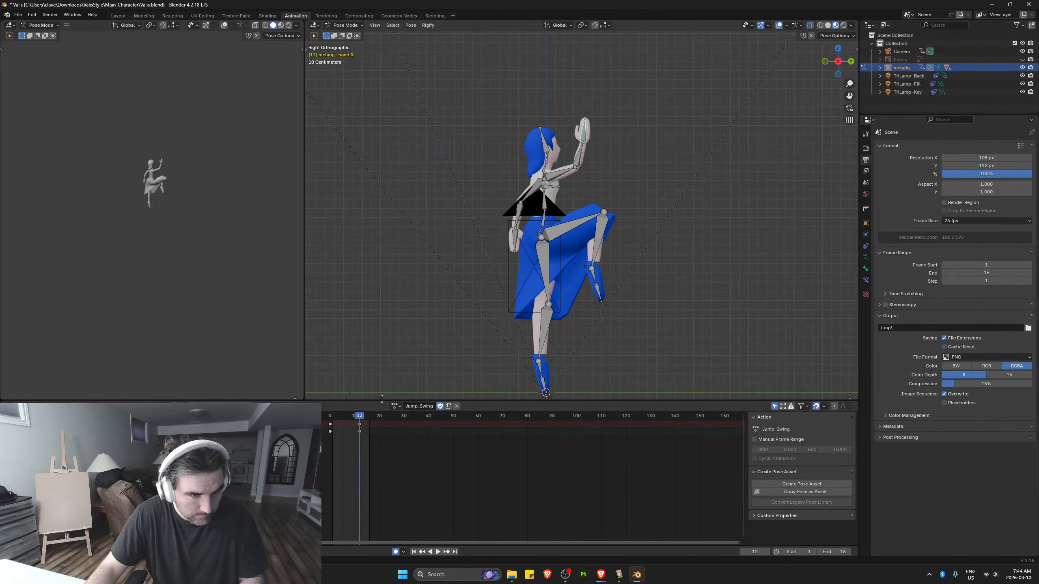
pyautogui.press('a')
pyautogui.moveTo(359, 417)
pyautogui.mouseDown()
pyautogui.moveTo(332, 417)
pyautogui.moveTo(361, 416)
pyautogui.mouseUp()
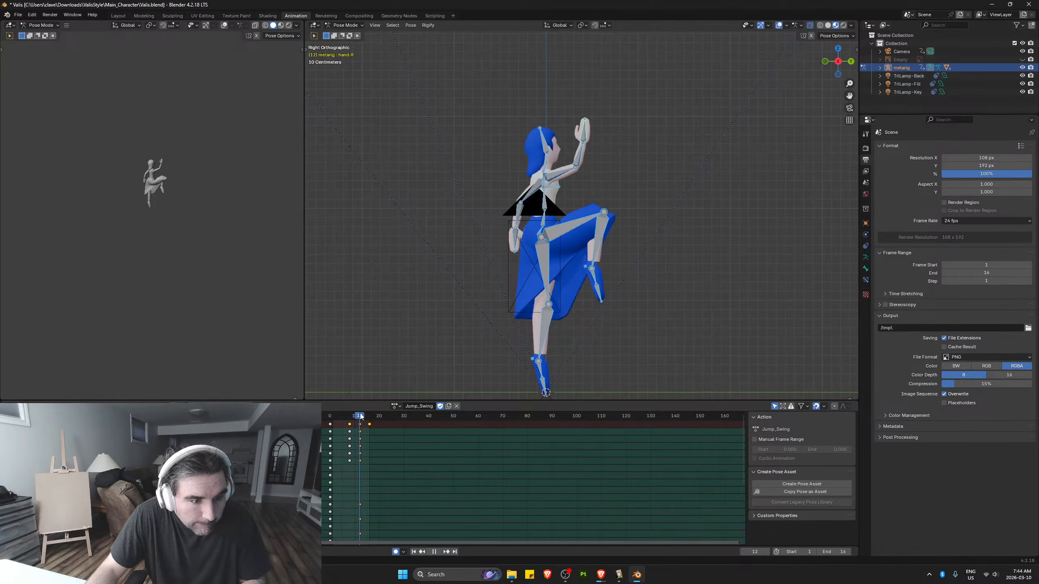
pyautogui.click(370, 425)
pyautogui.press('Delete')
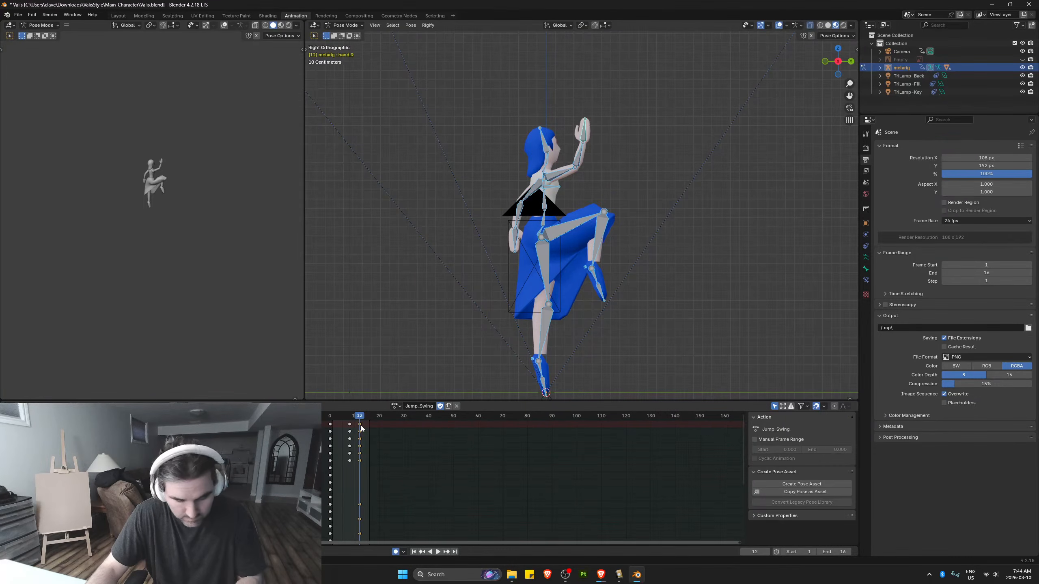
pyautogui.click(360, 425)
pyautogui.press('Delete')
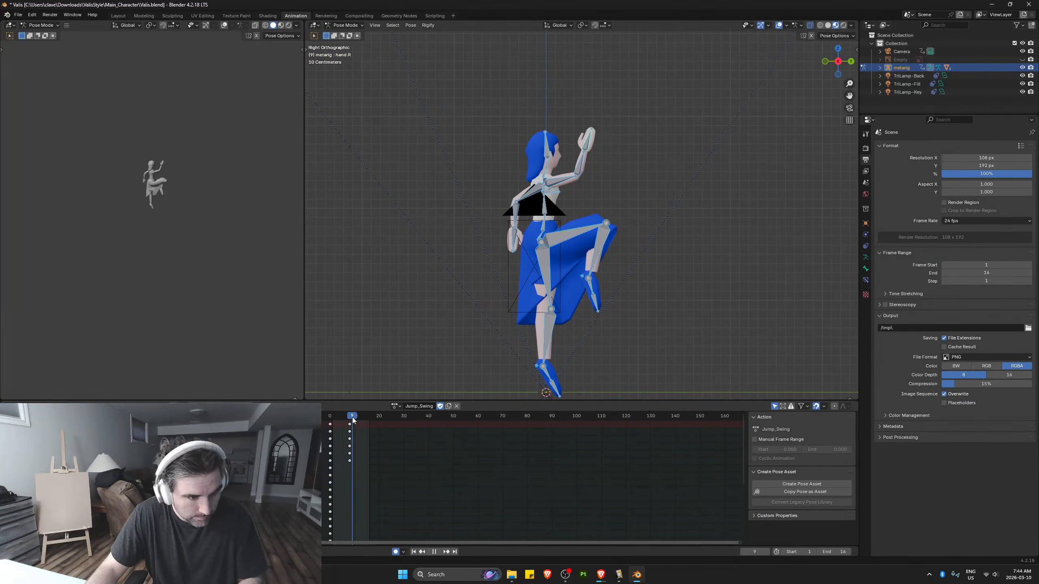
# Remove the keyframes at frame 0 and transfer the frame 8 pose keys to frame 1, leaving frame 8 empty
pyautogui.click(355, 418)
pyautogui.press('space')
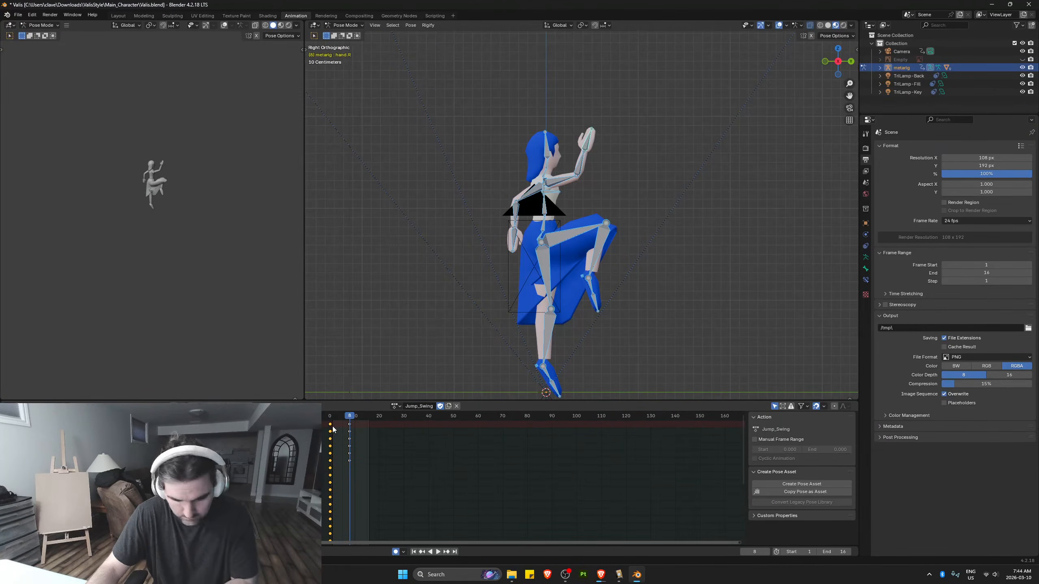
pyautogui.press('space')
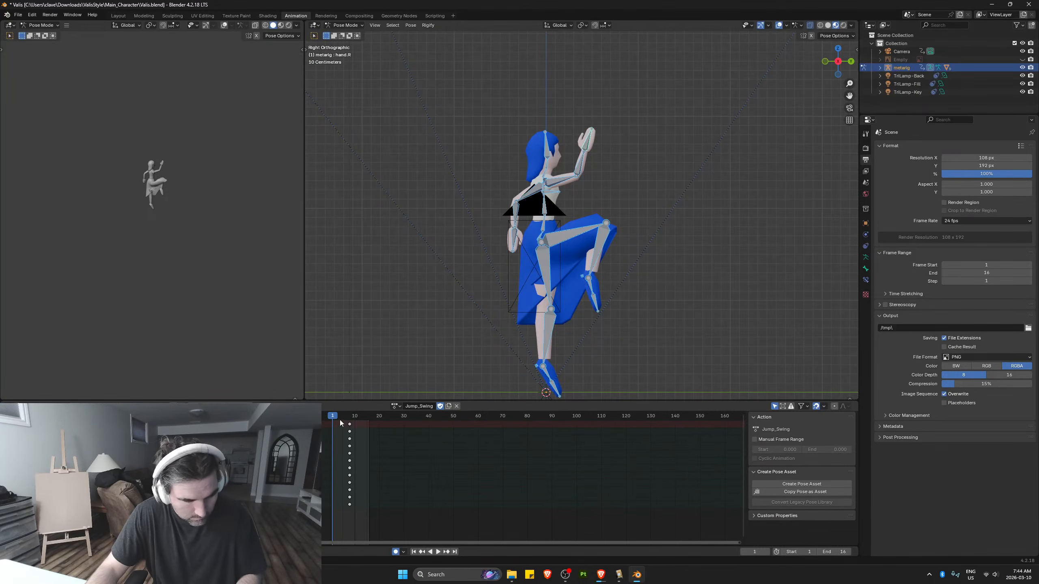
pyautogui.moveTo(334, 419); pyautogui.dragTo(325, 418)
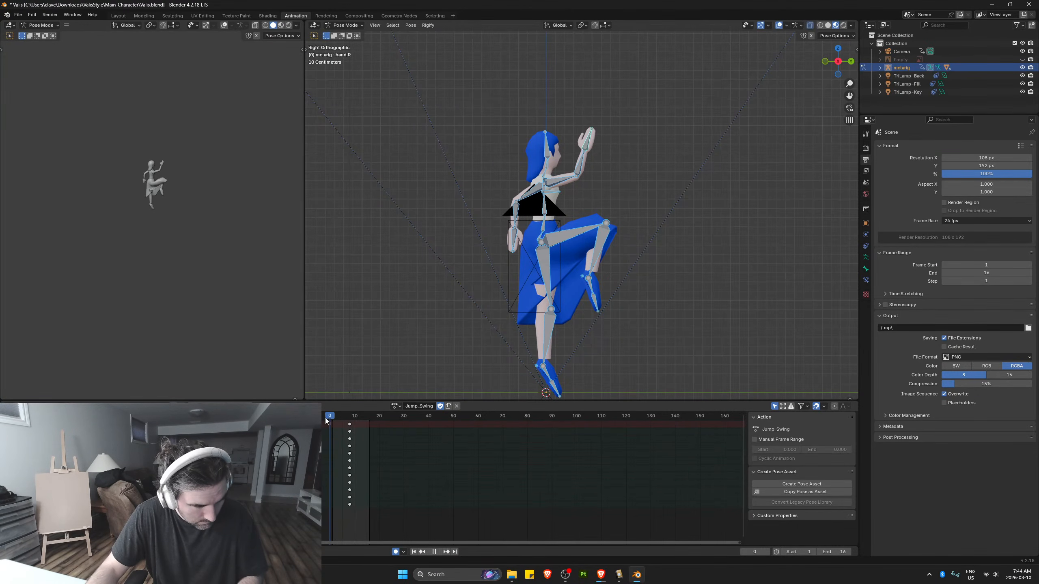
pyautogui.hotkey('ctrl', 'v')
pyautogui.click(349, 425)
pyautogui.press('Delete')
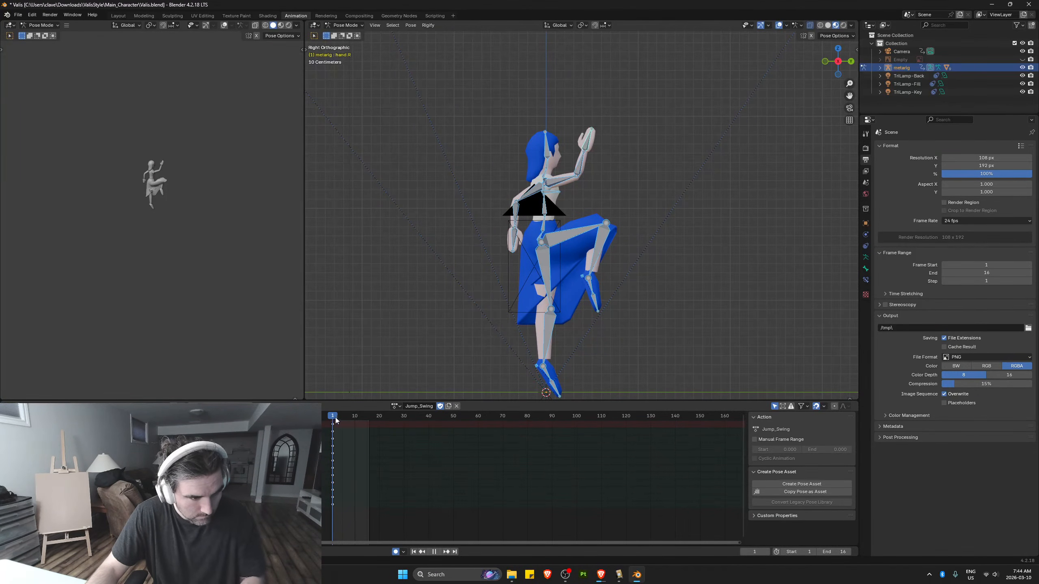
# Rotate the left upper arm forward from behind the body at frame 8
pyautogui.click(349, 420)
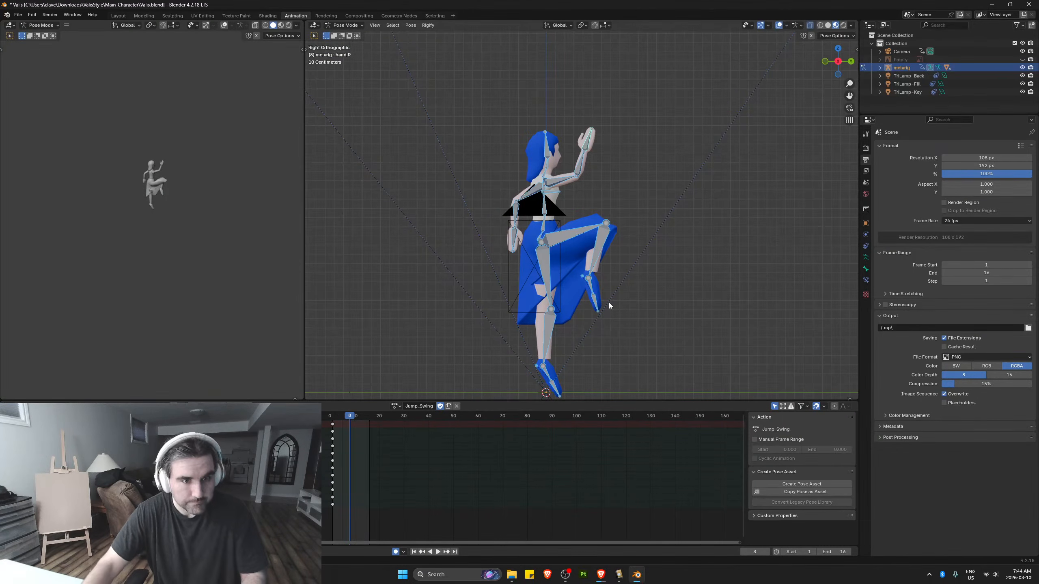
pyautogui.click(535, 192)
pyautogui.press('r')
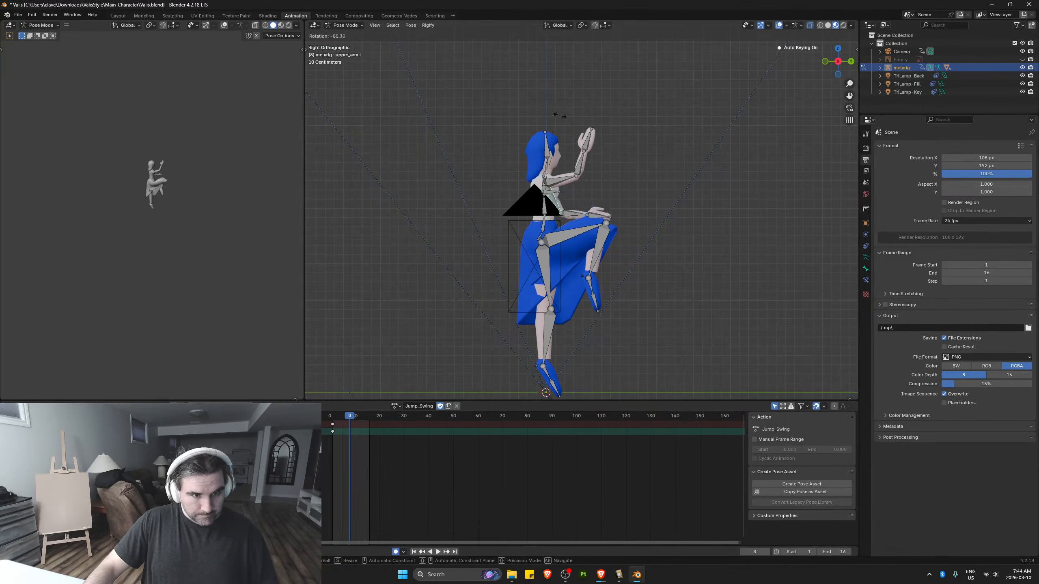
pyautogui.click(574, 144)
# Swing the right upper arm down beside the body at frame 8 and rotate its forearm to hang downward
pyautogui.click(566, 182)
pyautogui.press('r')
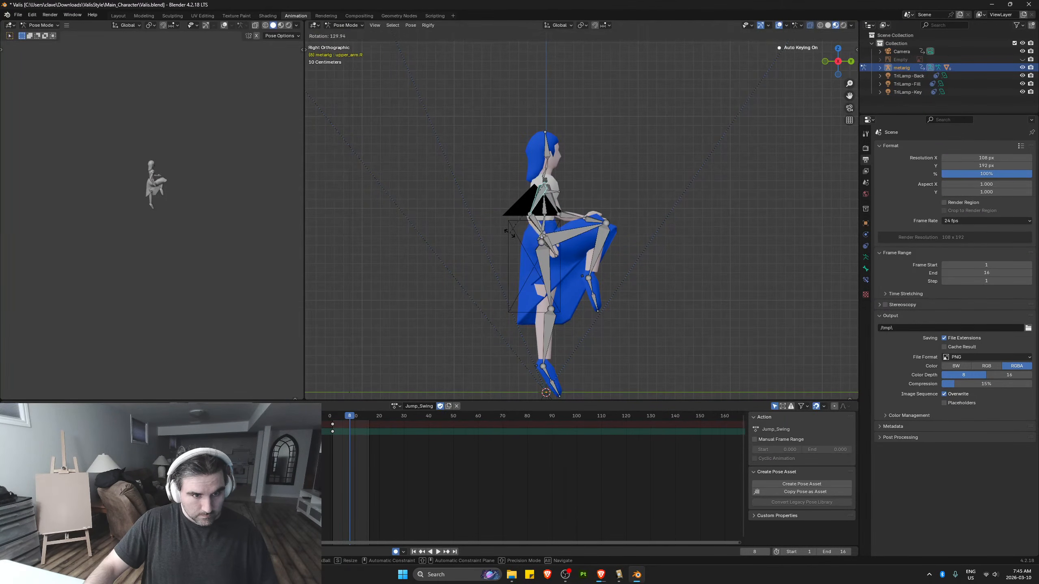
pyautogui.click(546, 232)
pyautogui.click(546, 231)
pyautogui.press('r')
pyautogui.click(539, 236)
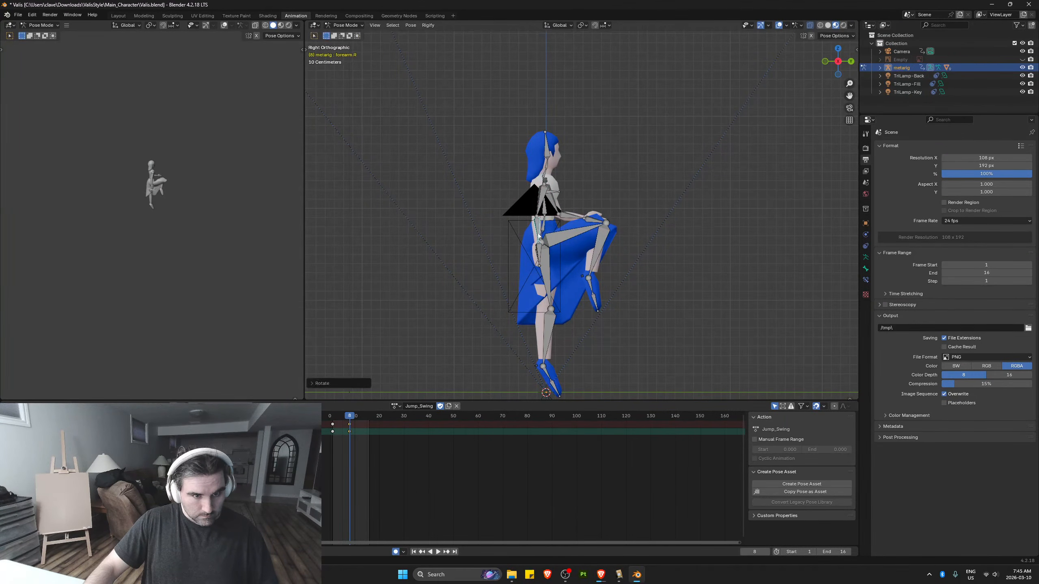
# Rotate the left forearm and hand upward at frame 8 and play back the Jump_Swing motion
pyautogui.click(572, 216)
pyautogui.press('r')
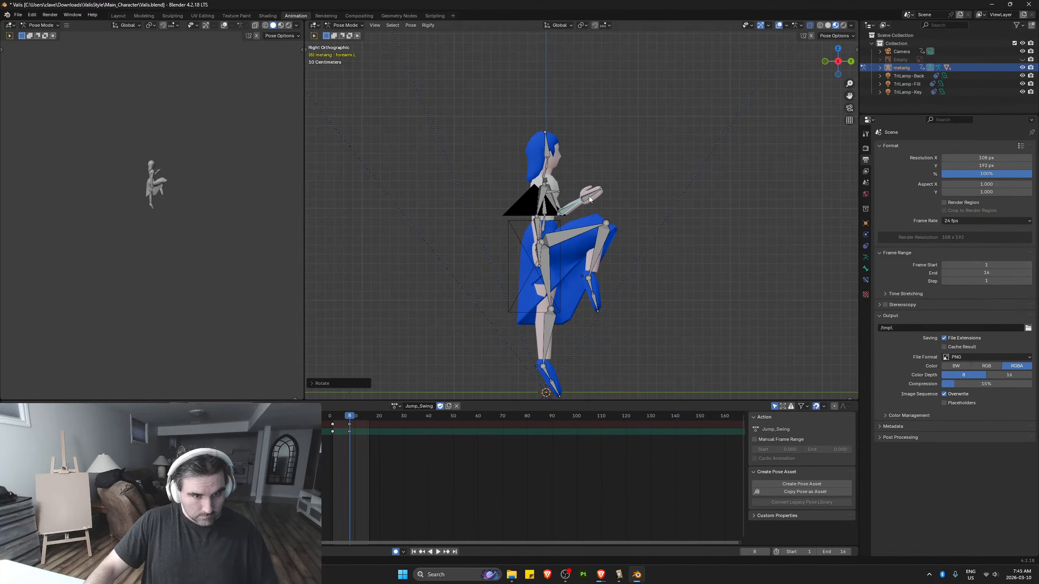
pyautogui.click(588, 184)
pyautogui.press('space')
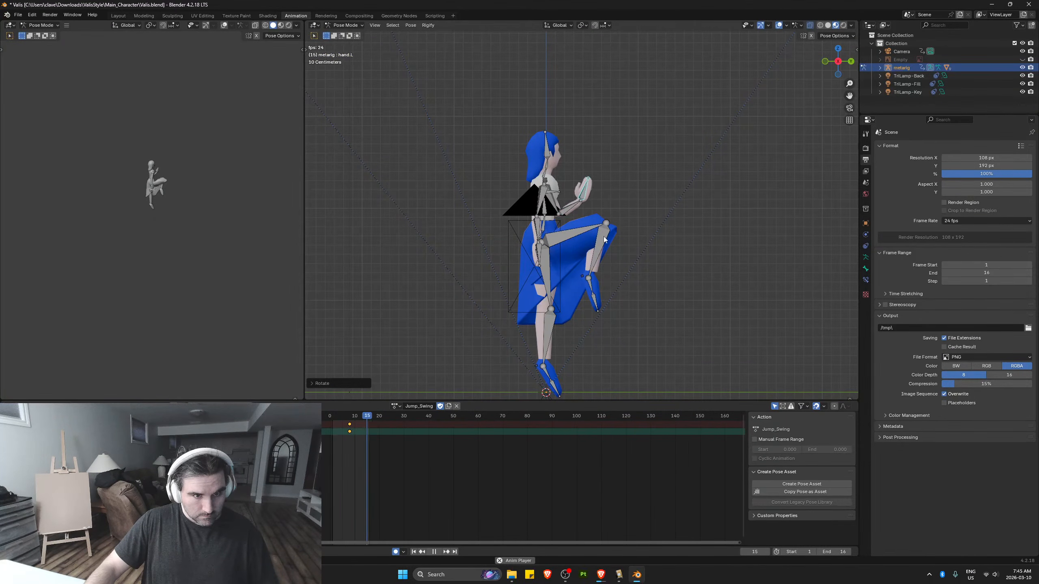
pyautogui.press('Escape')
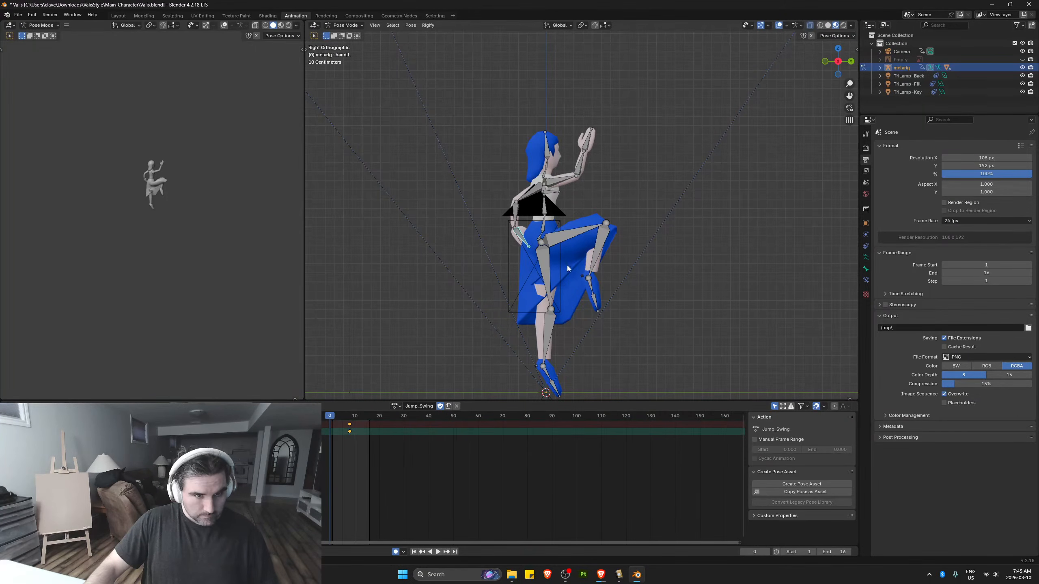
# Check the keys of all bones from frame 1 to 8, then rotate the right upper arm slightly forward at frame 8
pyautogui.press('a')
pyautogui.press('space')
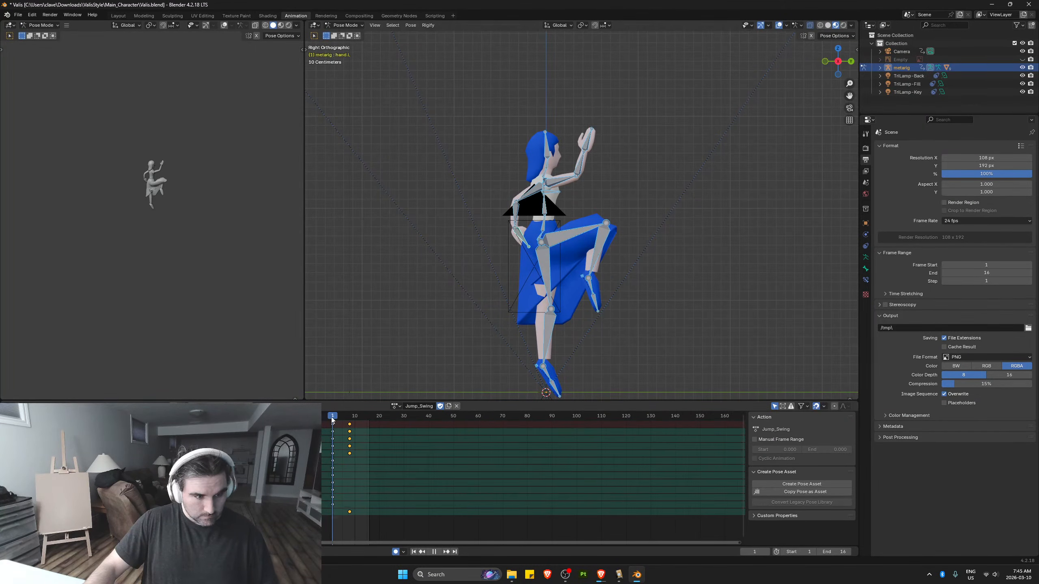
pyautogui.moveTo(335, 417); pyautogui.dragTo(349, 416)
pyautogui.press('space')
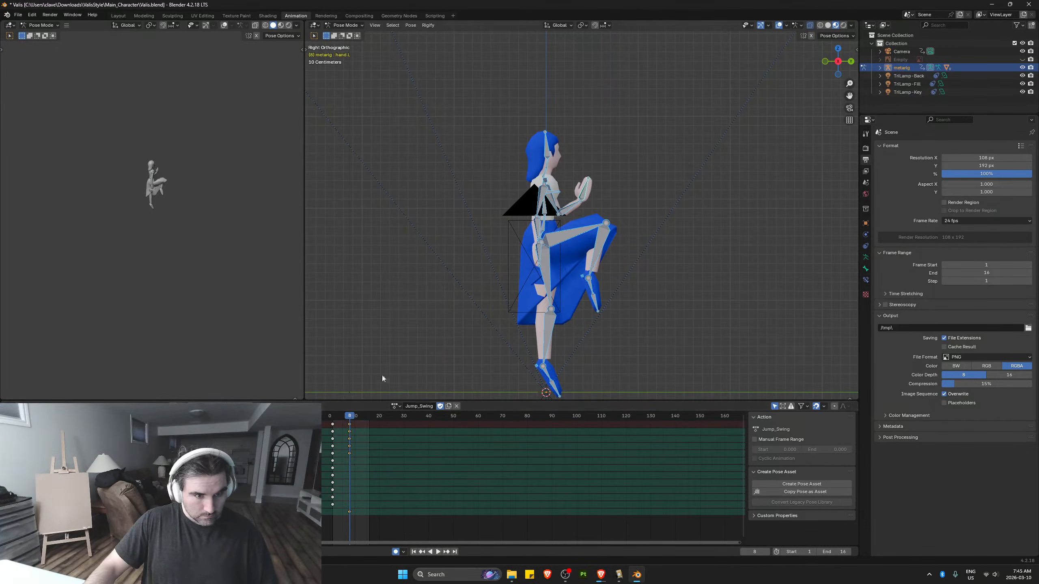
pyautogui.click(540, 201)
pyautogui.press('r')
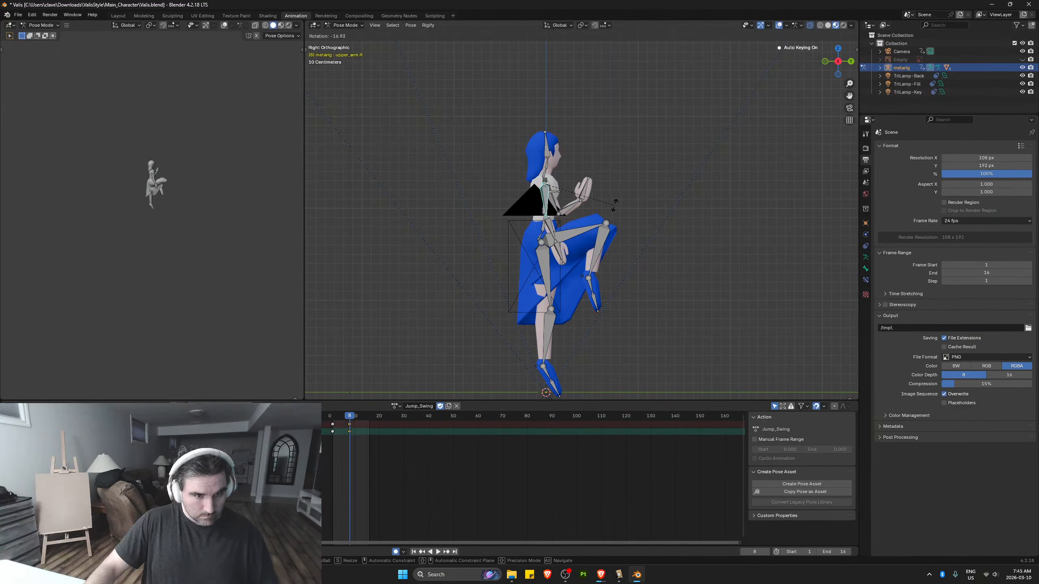
pyautogui.click(628, 198)
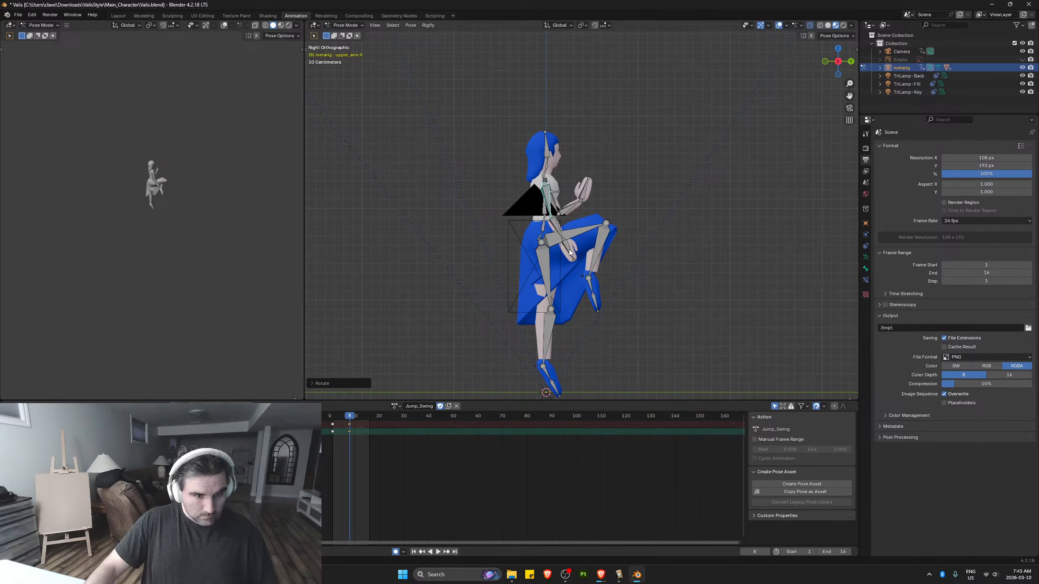
pyautogui.click(570, 251)
# Raise the left upper arm and straighten the left hand upright at frame 8, then preview the swing
pyautogui.click(560, 207)
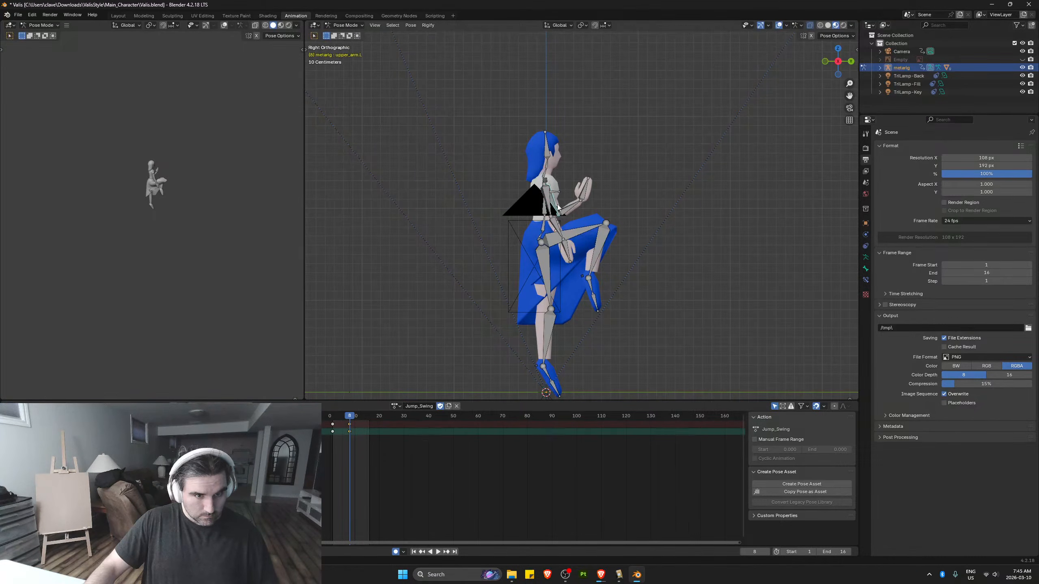
pyautogui.press('r')
pyautogui.click(581, 168)
pyautogui.press('r')
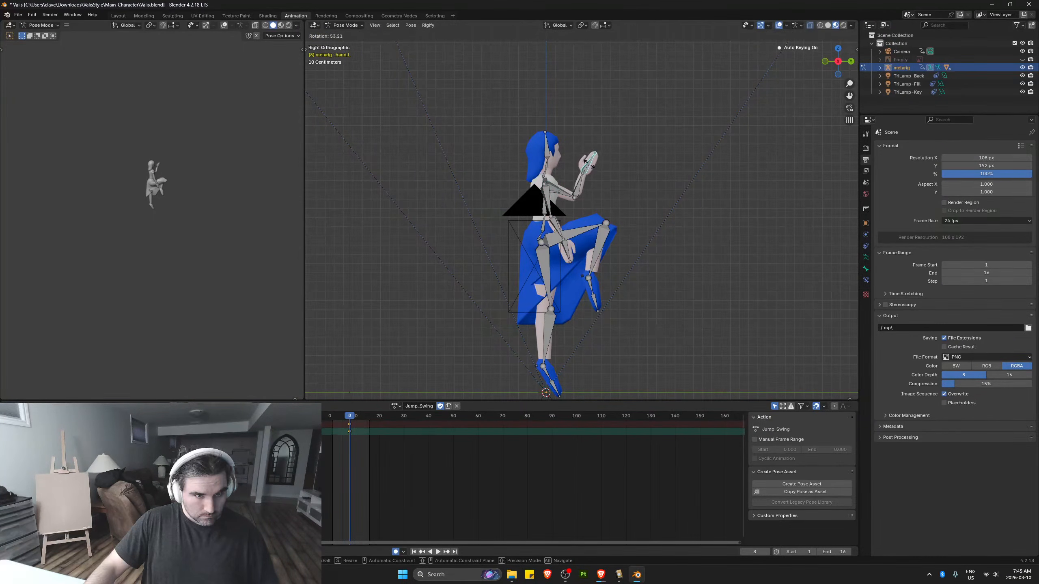
pyautogui.click(589, 161)
pyautogui.press('space')
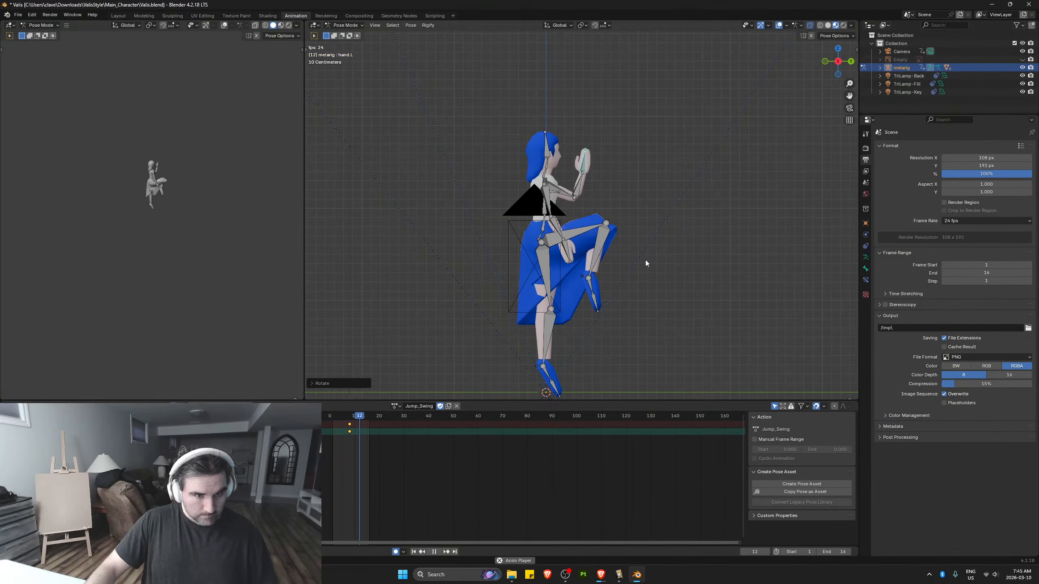
pyautogui.press('space')
pyautogui.moveTo(351, 417)
pyautogui.mouseDown()
pyautogui.moveTo(330, 418)
pyautogui.moveTo(350, 417)
pyautogui.mouseUp()
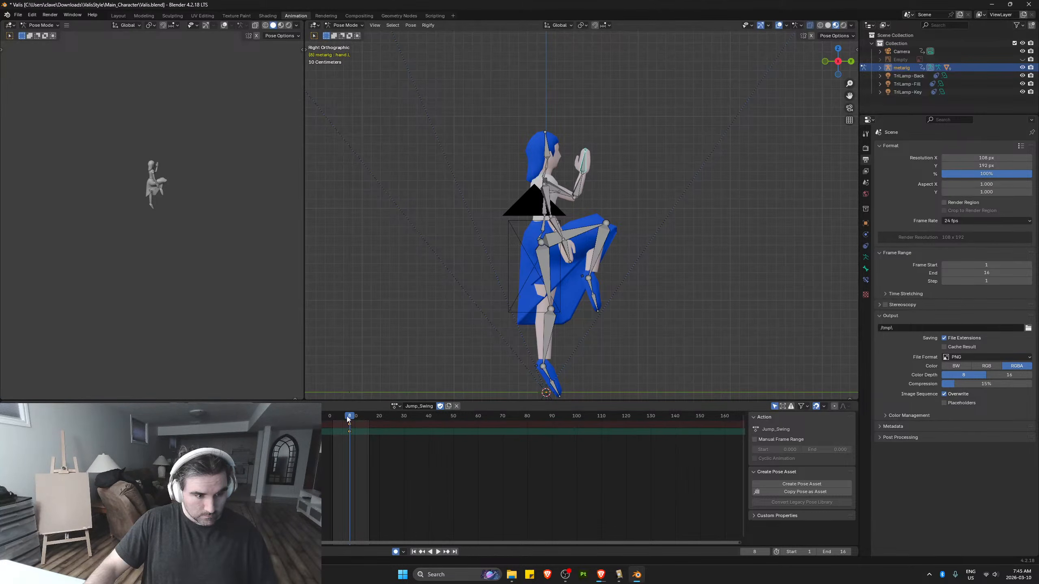
# Rotate the right forearm slightly forward at frame 1 and turn the right hand more upright
pyautogui.moveTo(348, 418); pyautogui.dragTo(337, 417)
pyautogui.press('a')
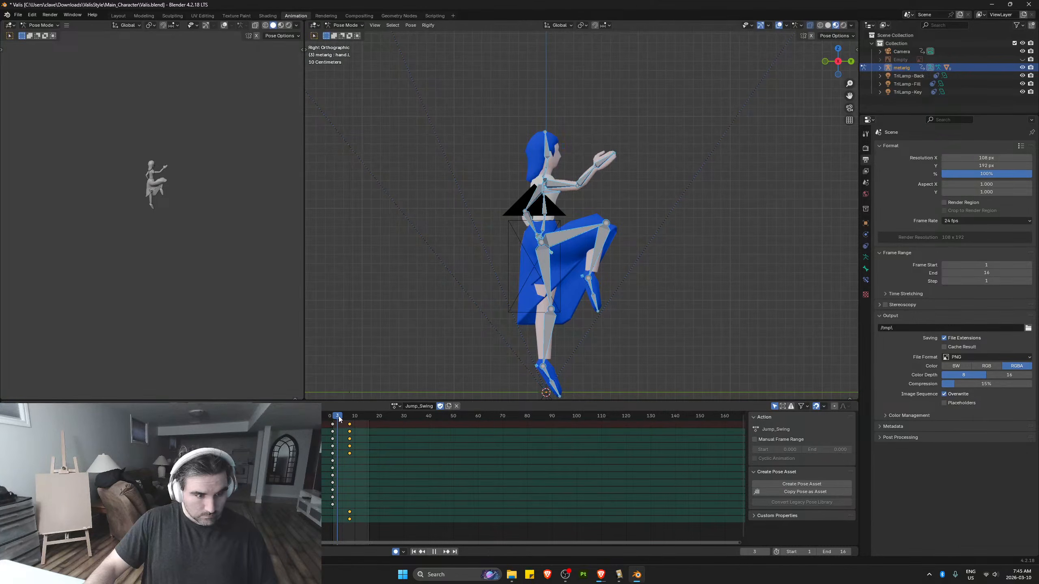
pyautogui.press('space')
pyautogui.click(579, 165)
pyautogui.press('r')
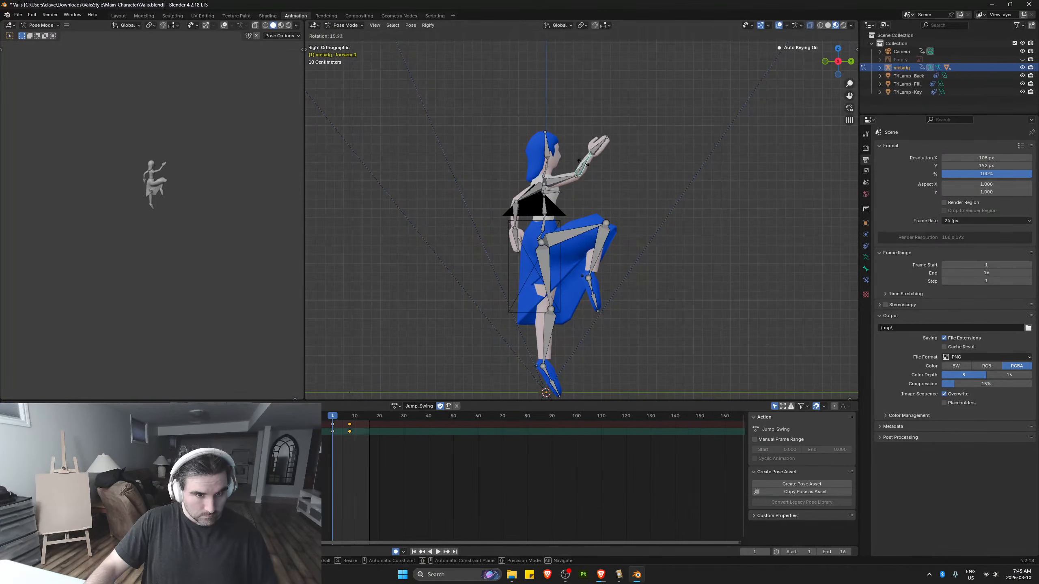
pyautogui.click(592, 148)
pyautogui.click(597, 147)
pyautogui.press('r')
pyautogui.click(596, 142)
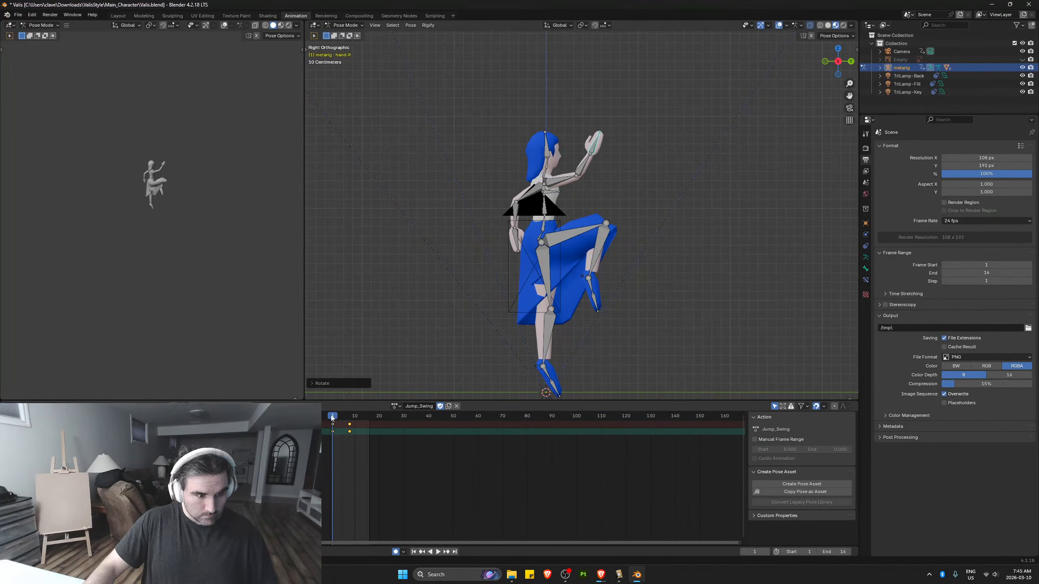
# Rotate the lowered right forearm and then the right hand slightly forward at frame 8
pyautogui.press('space')
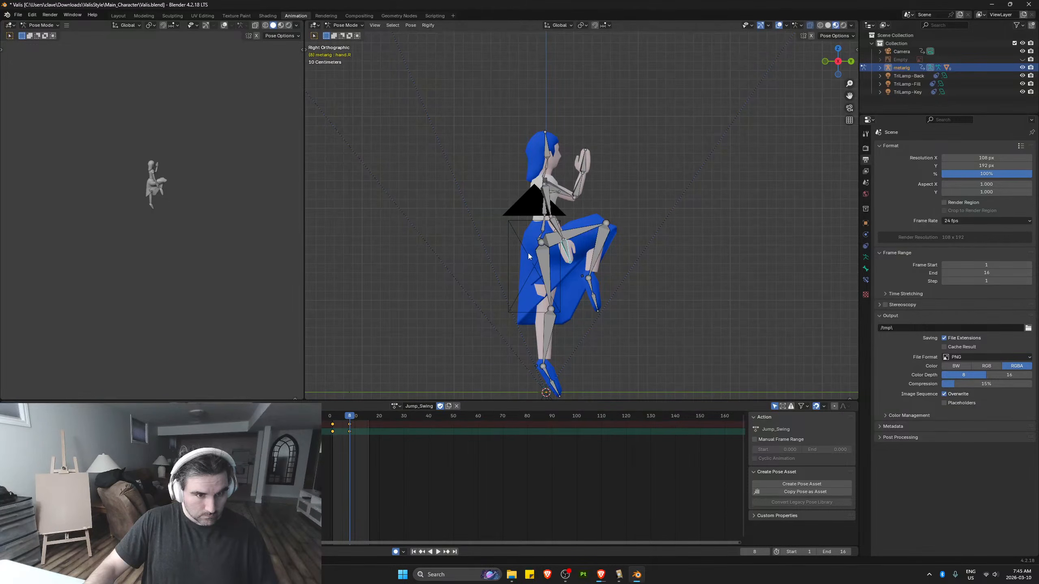
pyautogui.click(557, 229)
pyautogui.press('r')
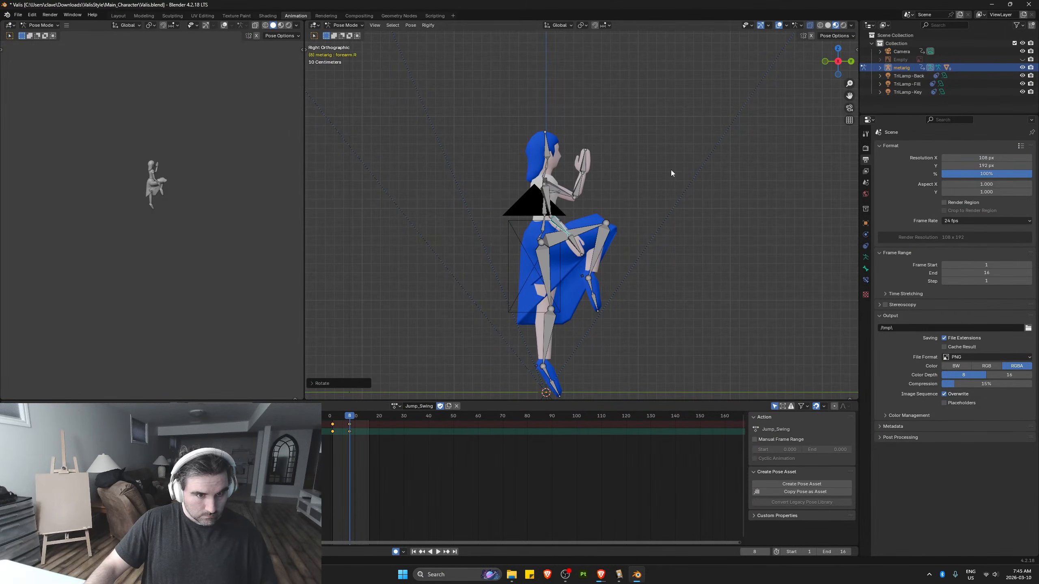
pyautogui.click(619, 205)
pyautogui.click(570, 249)
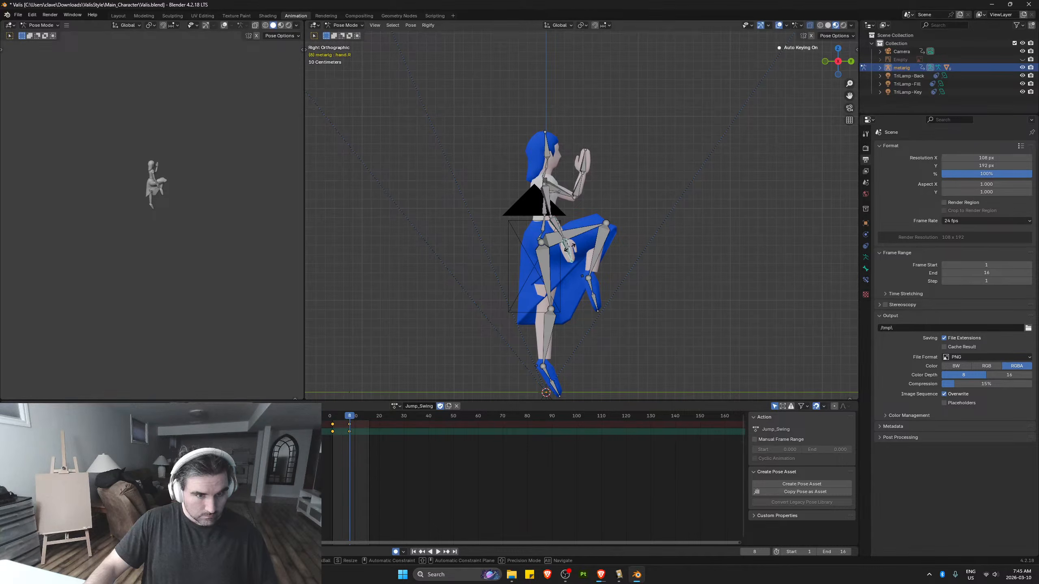
pyautogui.press('r')
pyautogui.click(574, 247)
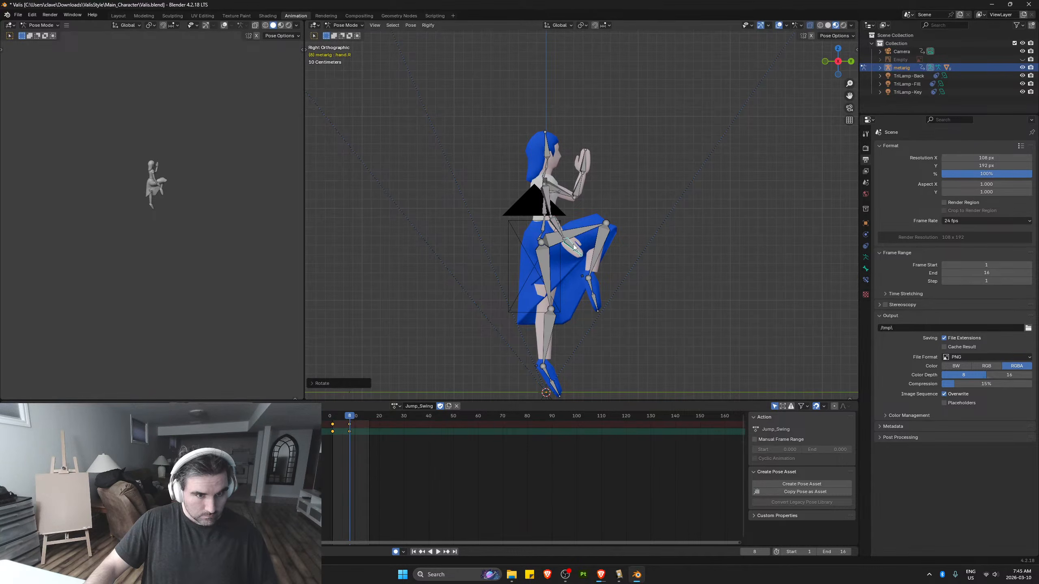
# Rotate the raised left hand slightly at frame 8 and preview the swing
pyautogui.click(585, 169)
pyautogui.press('r')
pyautogui.click(585, 167)
pyautogui.press('space')
pyautogui.press('Escape')
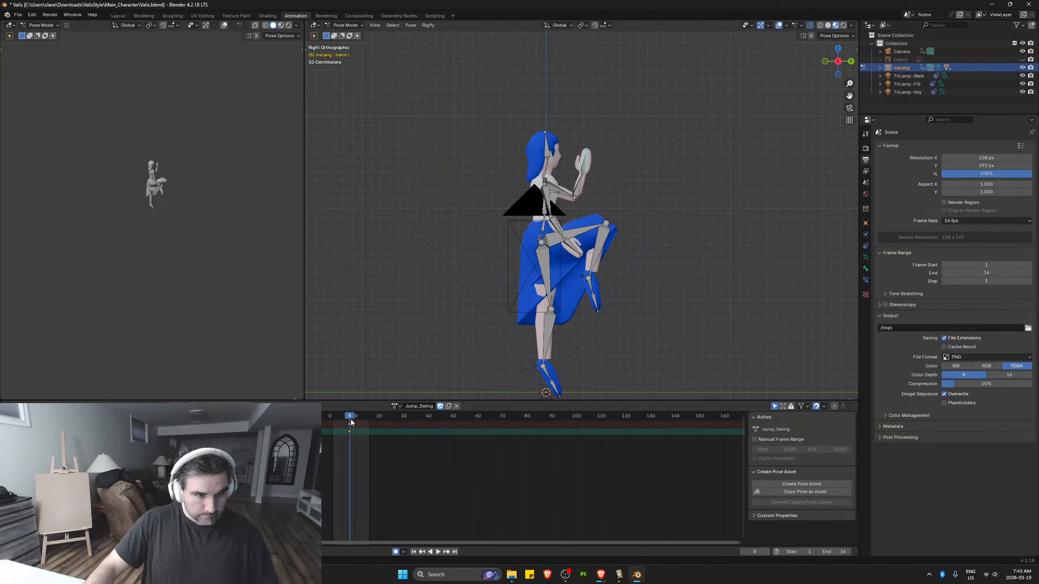
# Rotate the left upper arm, forearm and hand at frame 8 so the arm extends forward at chest height
pyautogui.press('r')
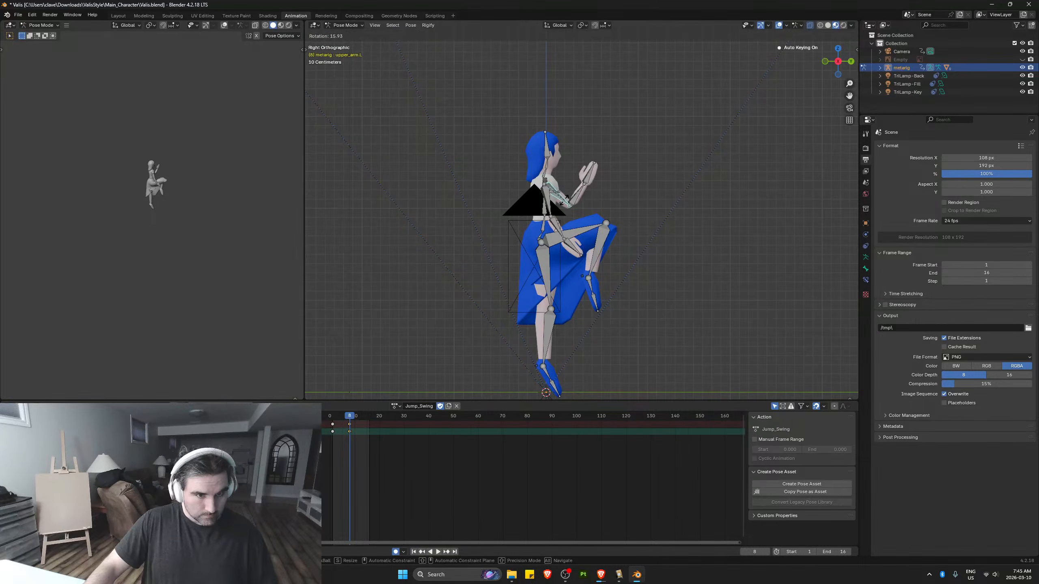
pyautogui.click(563, 203)
pyautogui.click(577, 195)
pyautogui.press('r')
pyautogui.click(597, 200)
pyautogui.click(605, 199)
pyautogui.press('r')
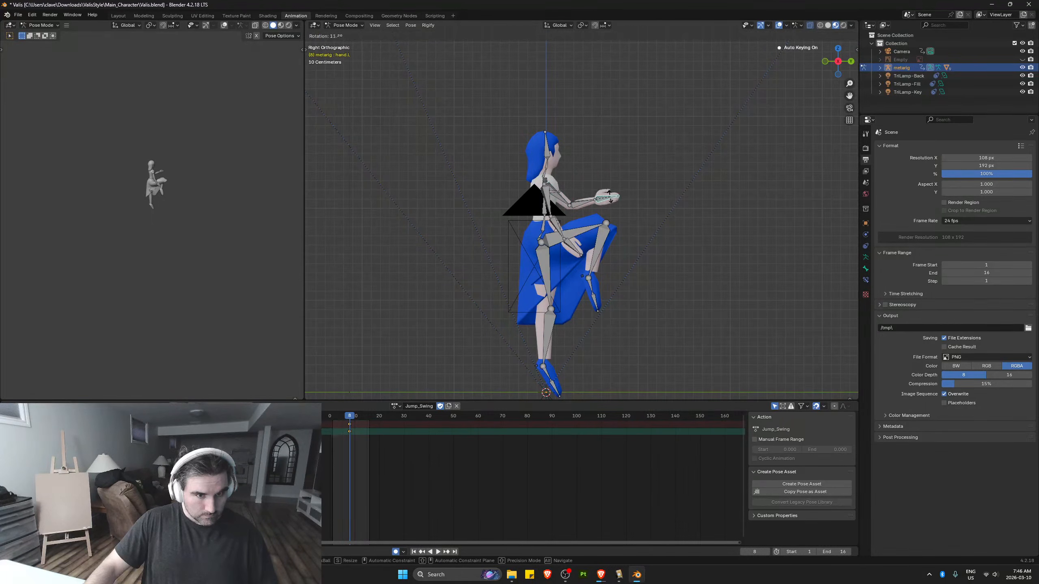
pyautogui.click(606, 198)
# Lower the left forearm further and level the left hand at frame 8, then preview the swing
pyautogui.click(586, 201)
pyautogui.press('r')
pyautogui.click(605, 212)
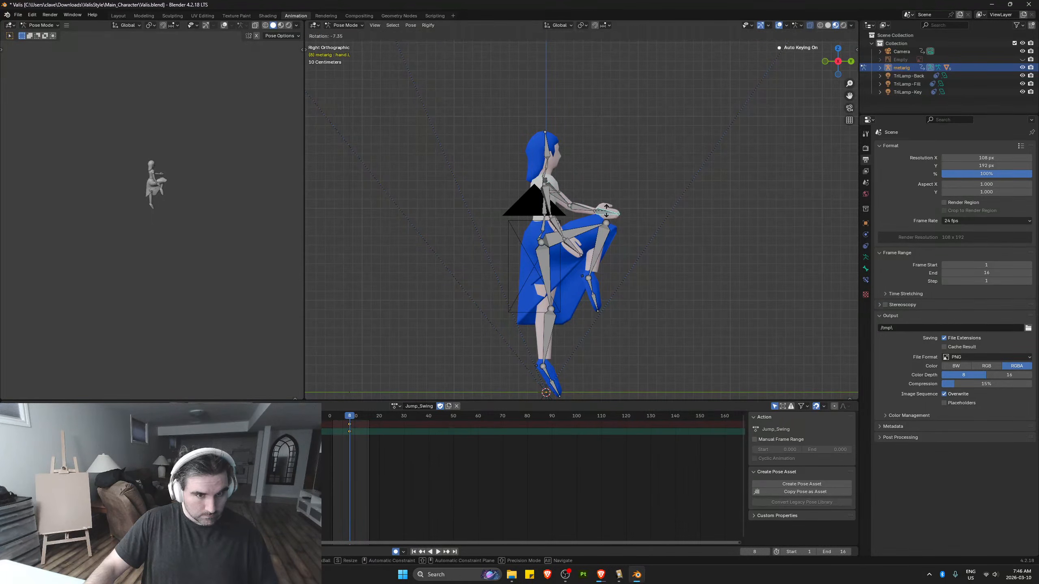
pyautogui.press('space')
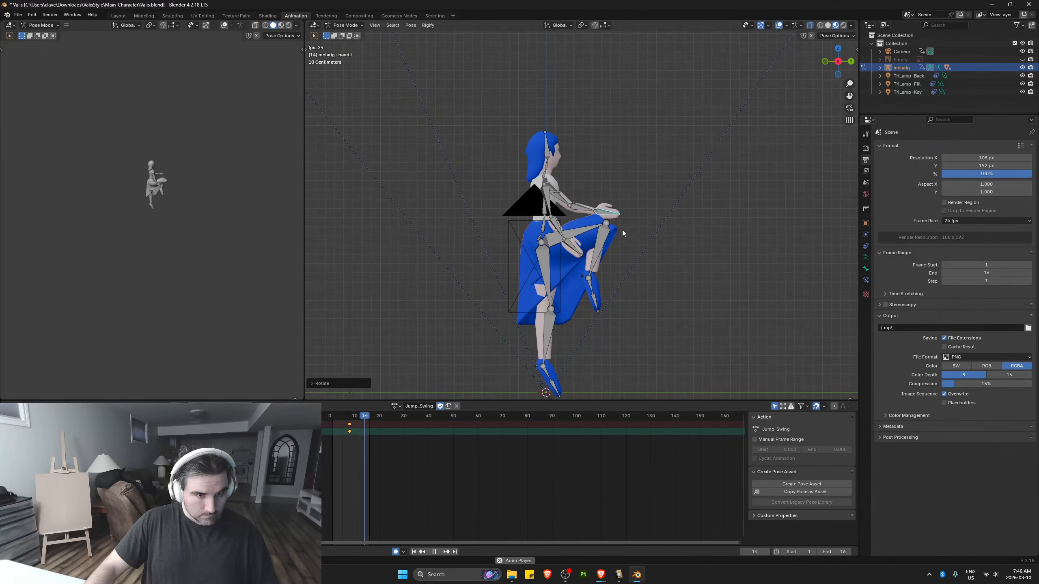
pyautogui.press('Escape')
pyautogui.moveTo(334, 422)
pyautogui.mouseDown()
pyautogui.moveTo(357, 423)
pyautogui.moveTo(321, 425)
pyautogui.moveTo(365, 421)
pyautogui.moveTo(326, 424)
pyautogui.moveTo(354, 423)
pyautogui.mouseUp()
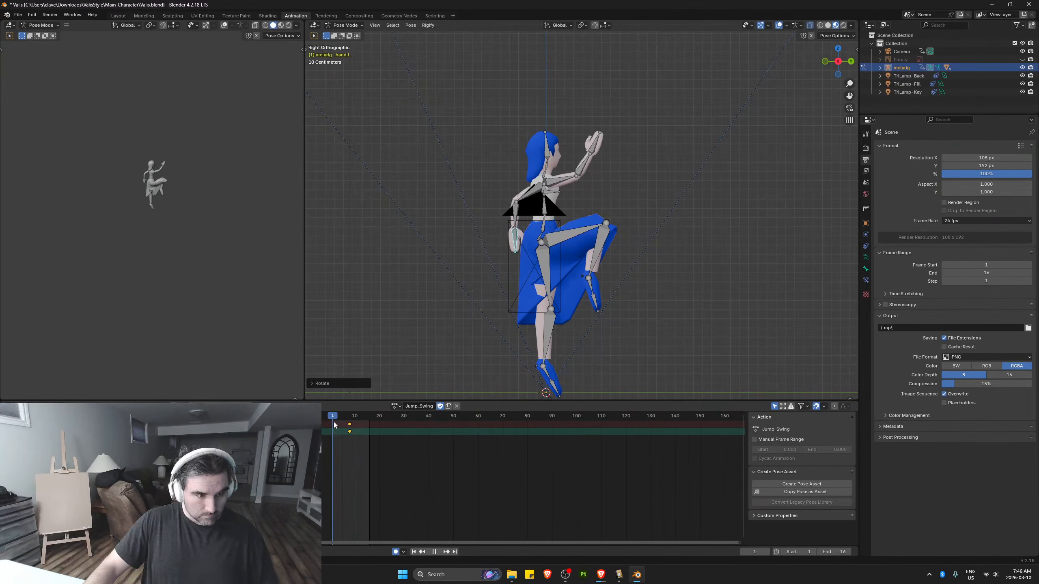
pyautogui.press('Escape')
pyautogui.click(556, 185)
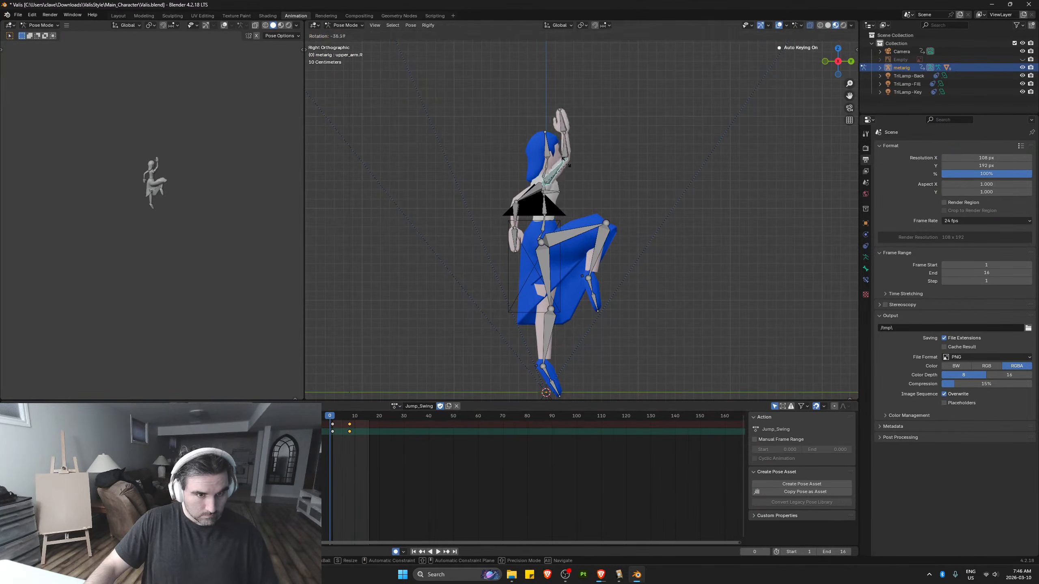
pyautogui.press('r')
pyautogui.click(567, 155)
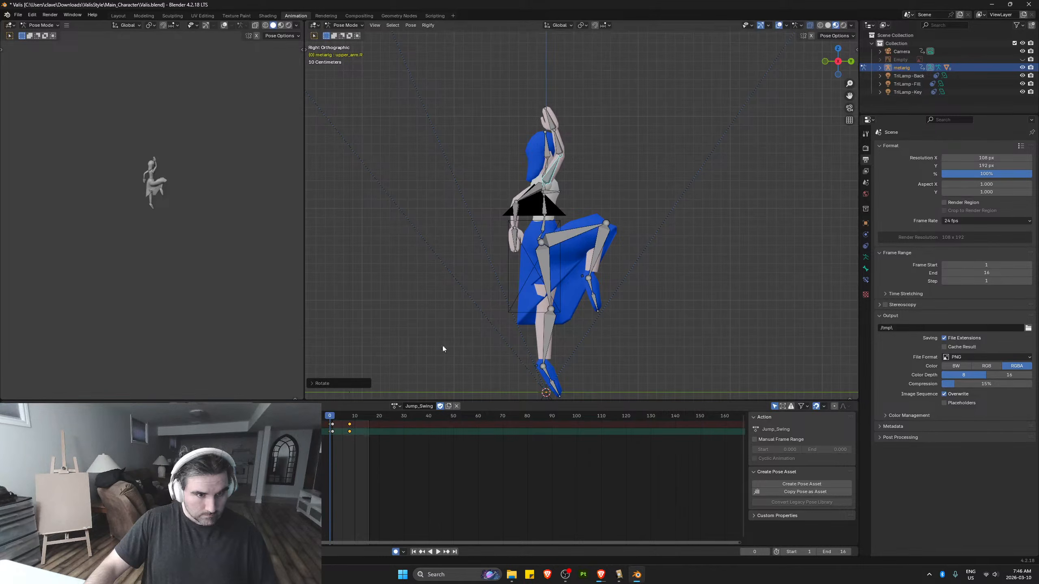
pyautogui.press('space')
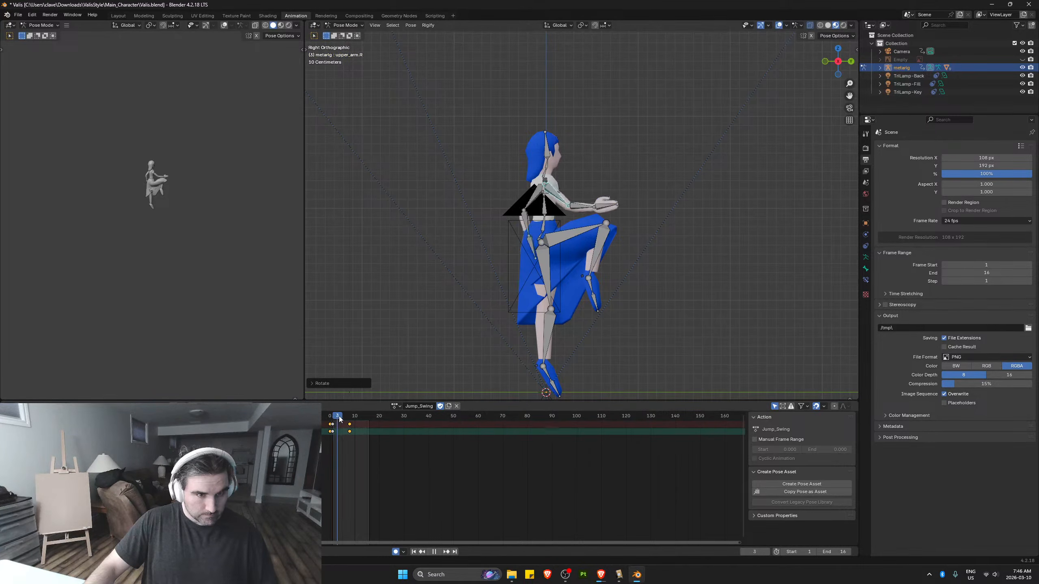
pyautogui.moveTo(332, 418); pyautogui.dragTo(329, 418)
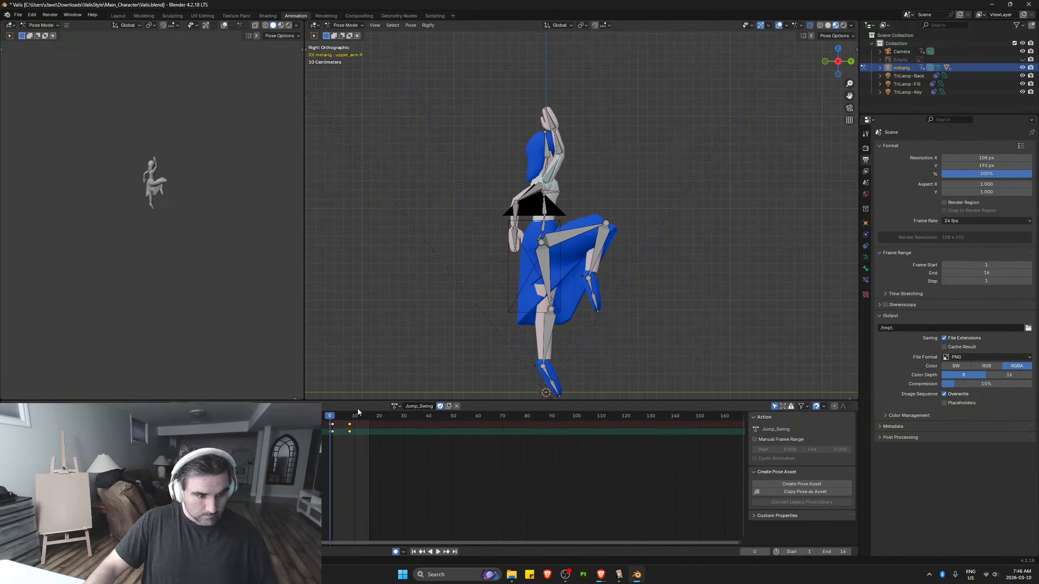
pyautogui.hotkey('ctrl', 'z')
# Rotate the right upper arm upward at frame 1 so the hand rises above the head, and play the swing
pyautogui.press('space')
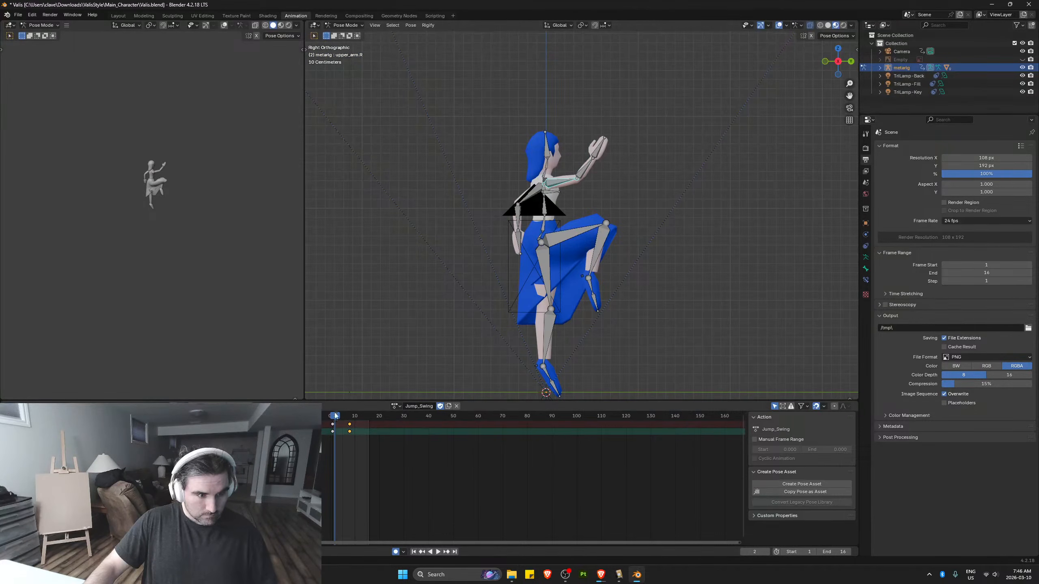
pyautogui.moveTo(329, 416); pyautogui.dragTo(332, 417)
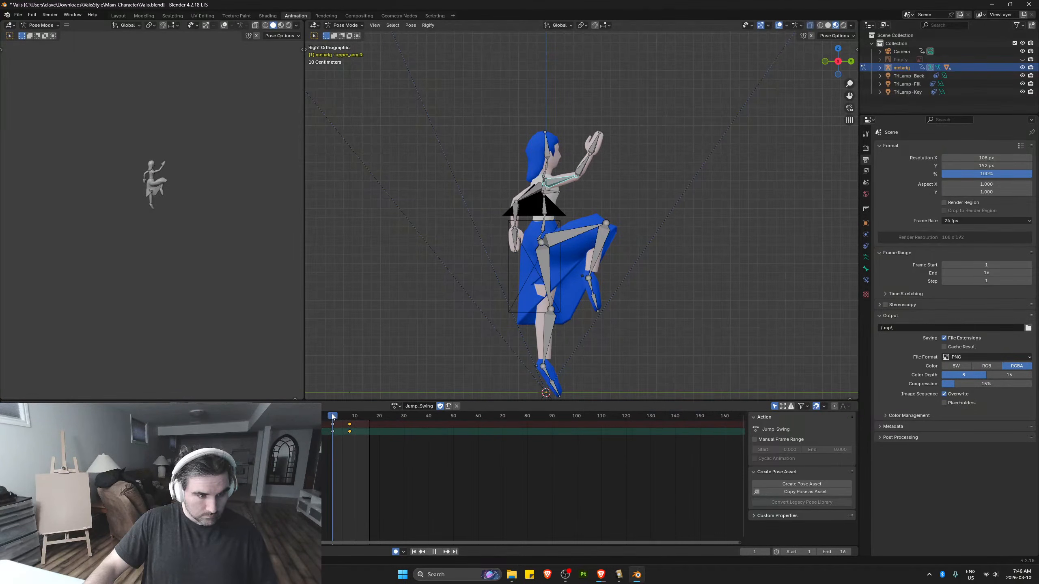
pyautogui.press('r')
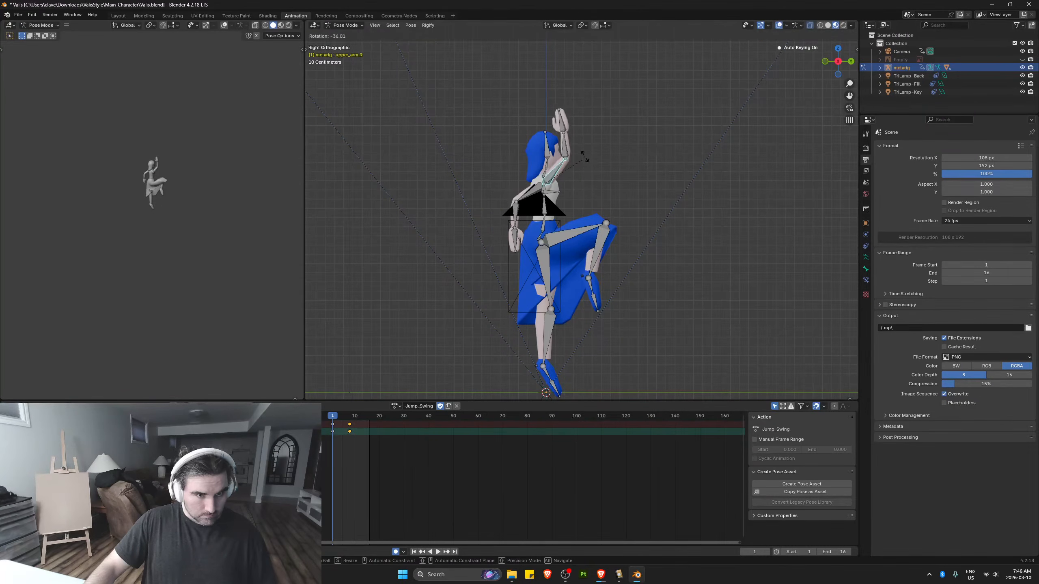
pyautogui.click(582, 156)
pyautogui.press('space')
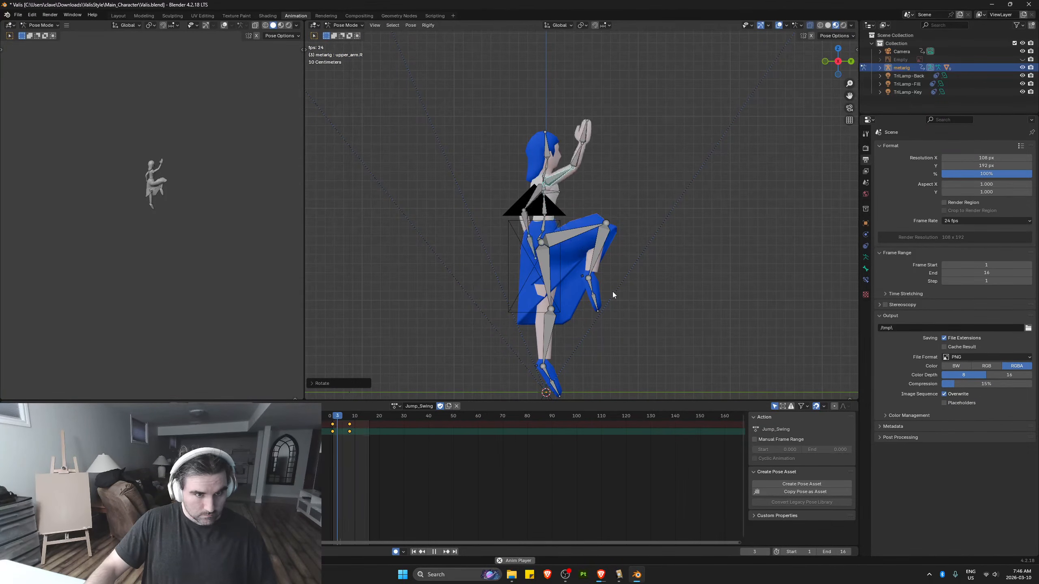
pyautogui.press('space')
# Rotate the left upper arm down alongside the torso at frame 8, then preview the swing
pyautogui.click(532, 197)
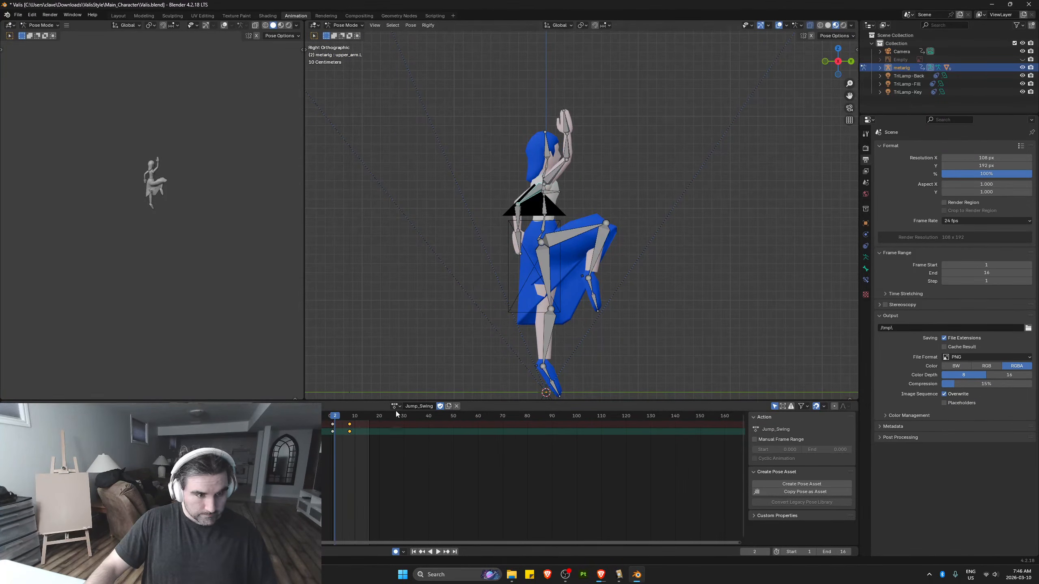
pyautogui.moveTo(335, 421); pyautogui.dragTo(351, 422)
pyautogui.press('r')
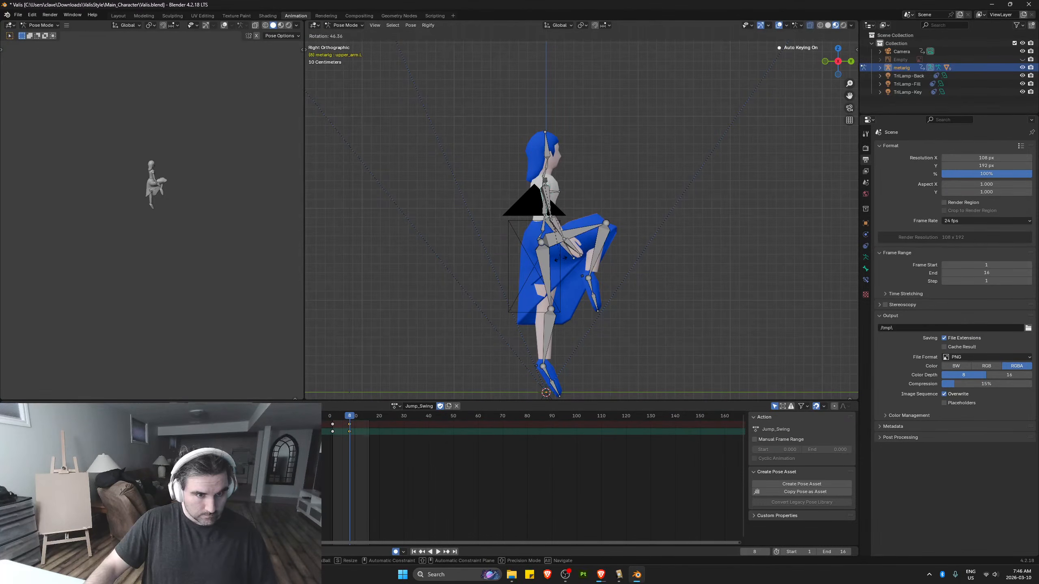
pyautogui.click(548, 261)
pyautogui.press('space')
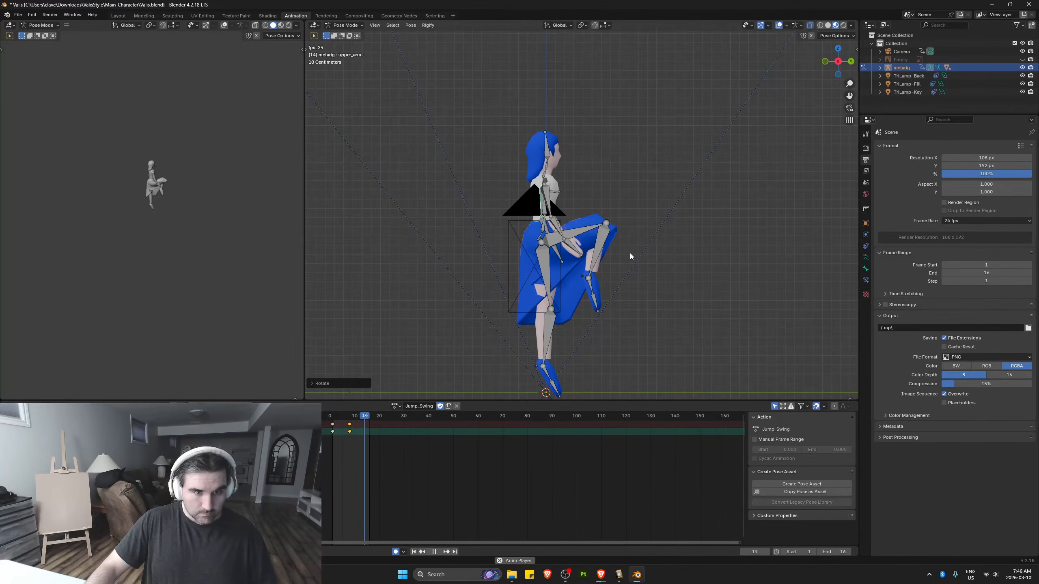
pyautogui.press('space')
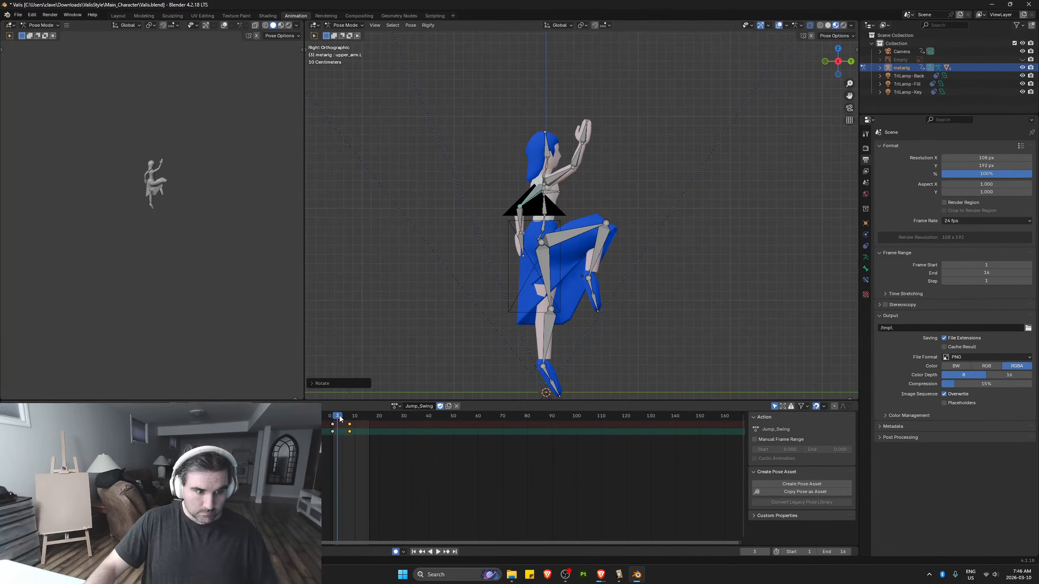
# Rotate the left thigh slightly backward and lower the raised right thigh at frame 8, then play the animation
pyautogui.moveTo(339, 417); pyautogui.dragTo(350, 417)
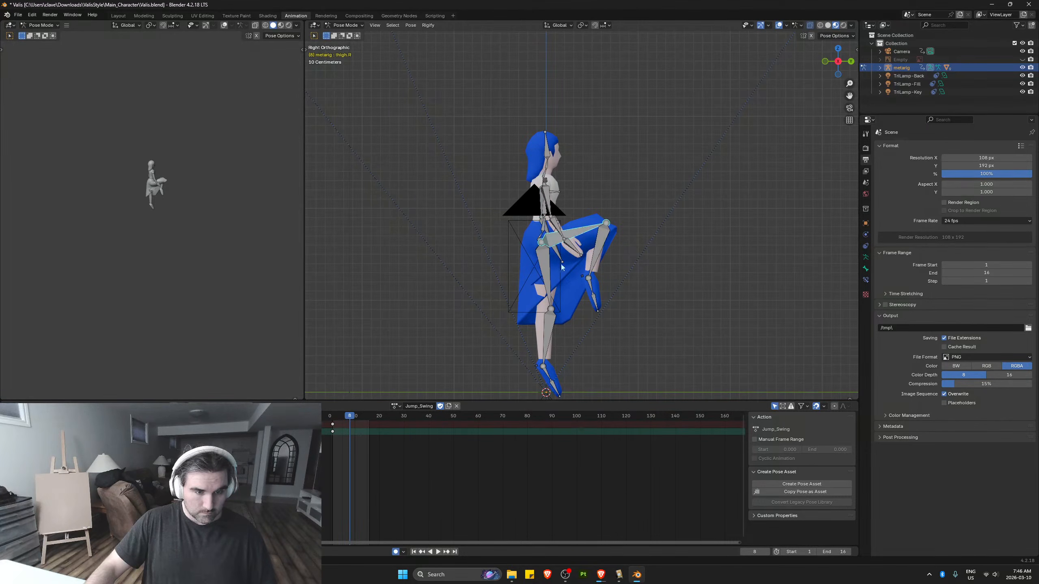
pyautogui.click(547, 269)
pyautogui.press('r')
pyautogui.click(542, 271)
pyautogui.click(577, 233)
pyautogui.press('r')
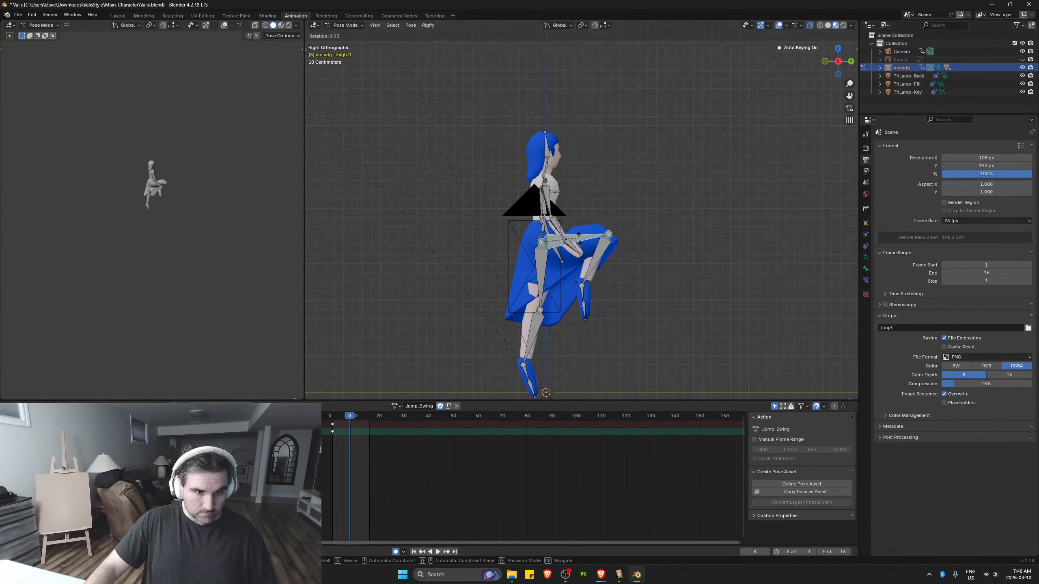
pyautogui.click(573, 294)
pyautogui.press('space')
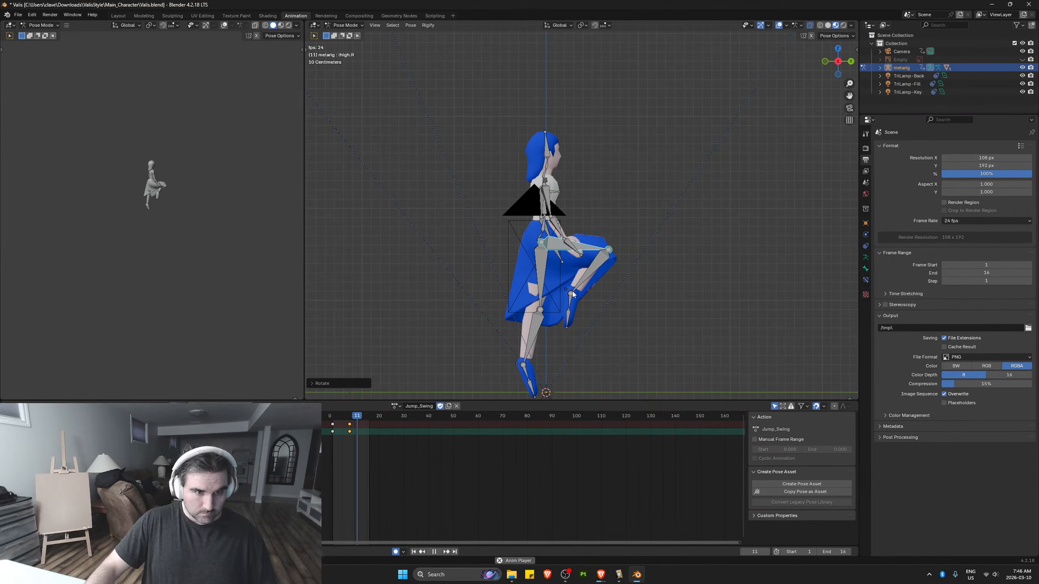
pyautogui.press('space')
# Rotate the left thigh further backward at frame 8, move it along global X, and preview the swing from the side and front
pyautogui.click(350, 416)
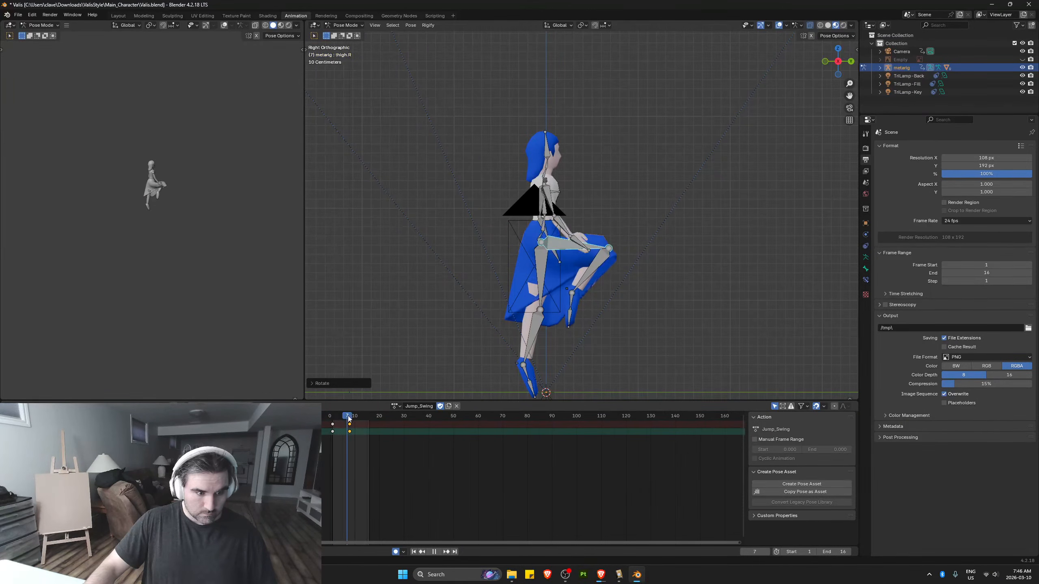
pyautogui.press('r')
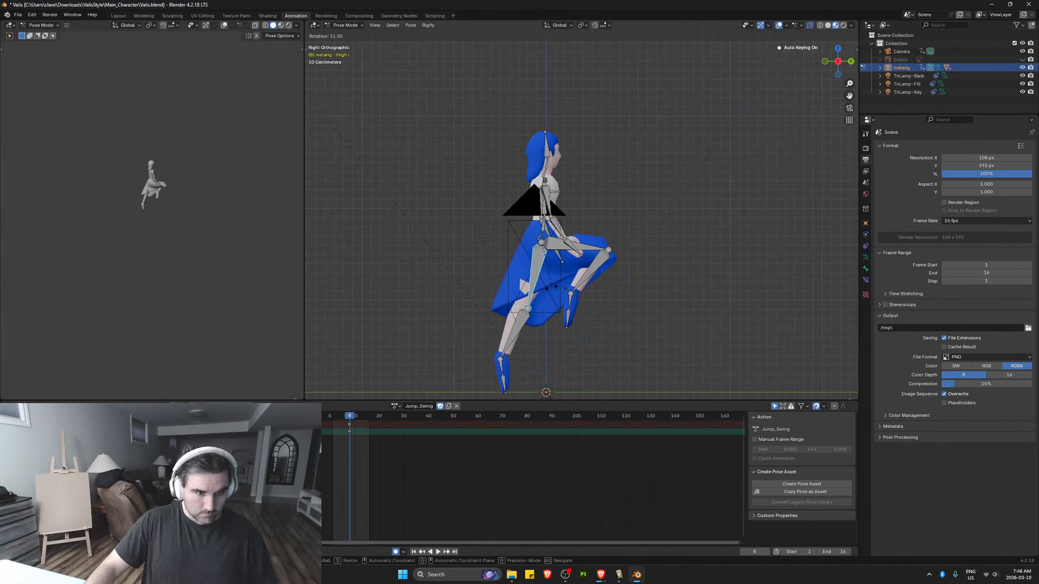
pyautogui.click(536, 293)
pyautogui.press('g')
pyautogui.press('x')
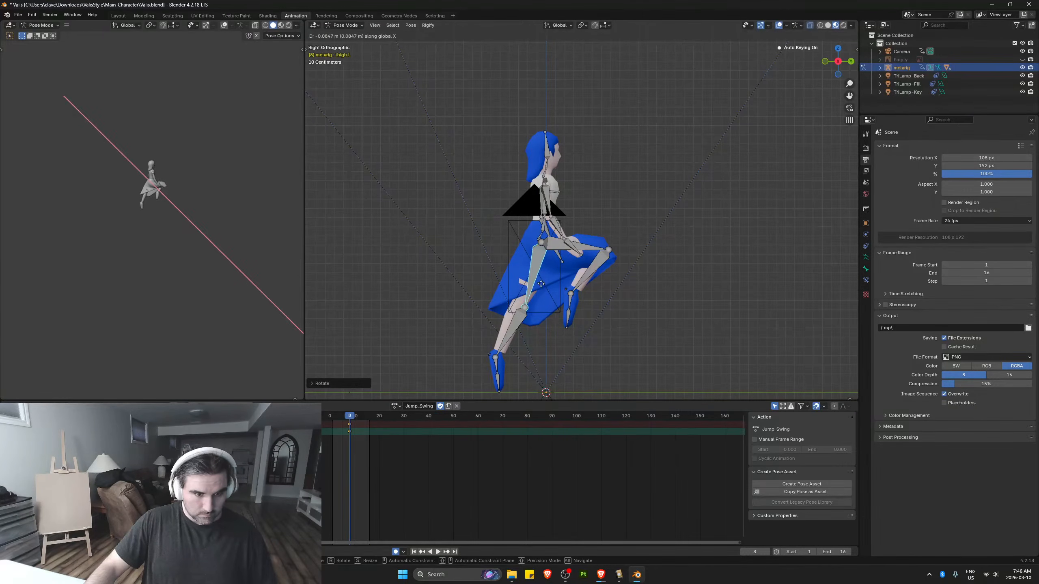
pyautogui.click(555, 276)
pyautogui.press('space')
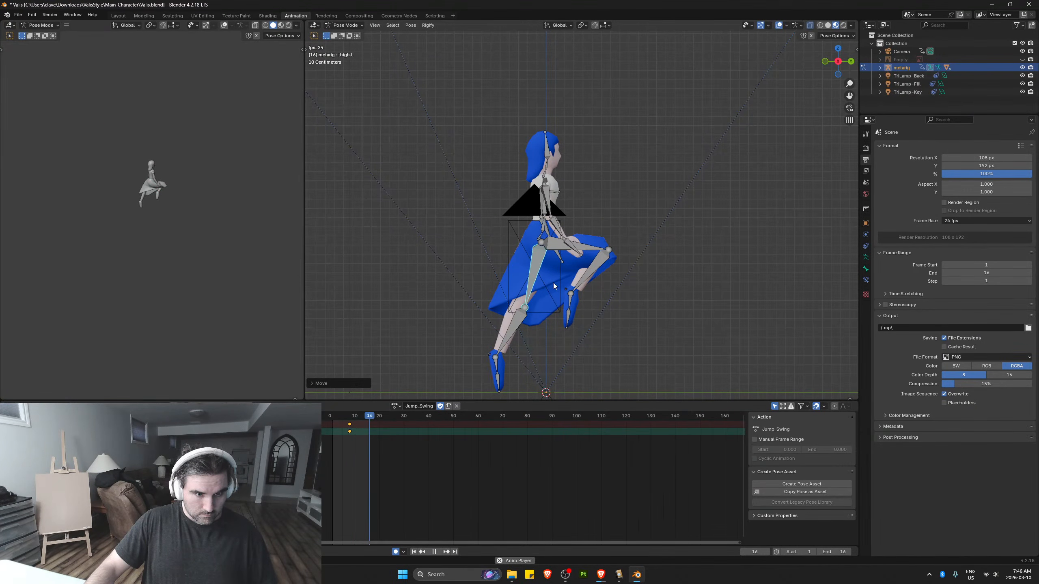
pyautogui.press('space')
pyautogui.moveTo(608, 297); pyautogui.dragTo(562, 300, button='middle')
pyautogui.press('space')
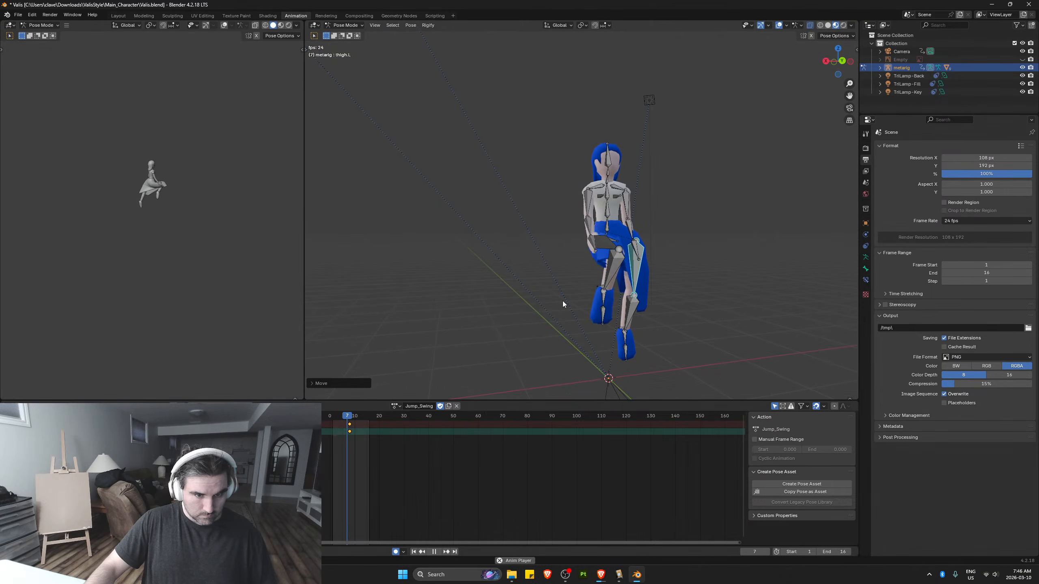
pyautogui.click(329, 419)
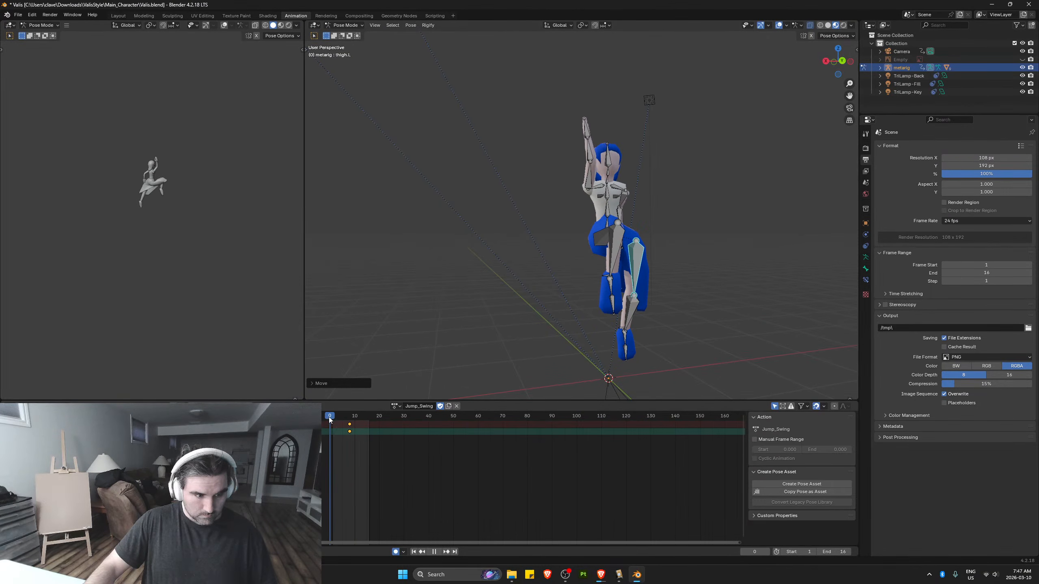
pyautogui.moveTo(620, 323); pyautogui.dragTo(692, 311, button='middle')
pyautogui.hotkey('shift', 's')
pyautogui.press('g')
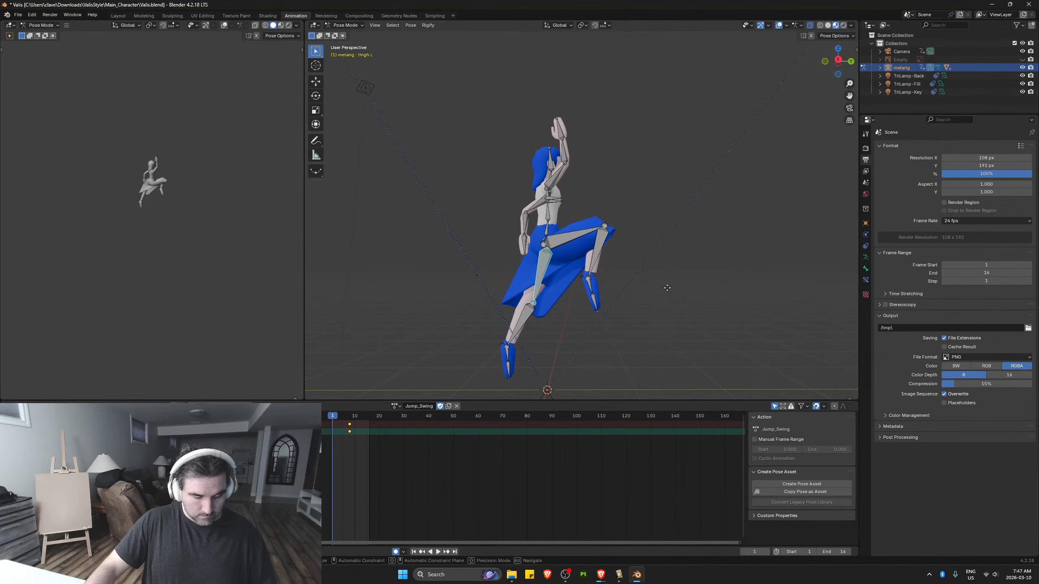
pyautogui.press('x')
pyautogui.rightClick(677, 296)
pyautogui.press('g')
pyautogui.press('x')
pyautogui.rightClick(674, 293)
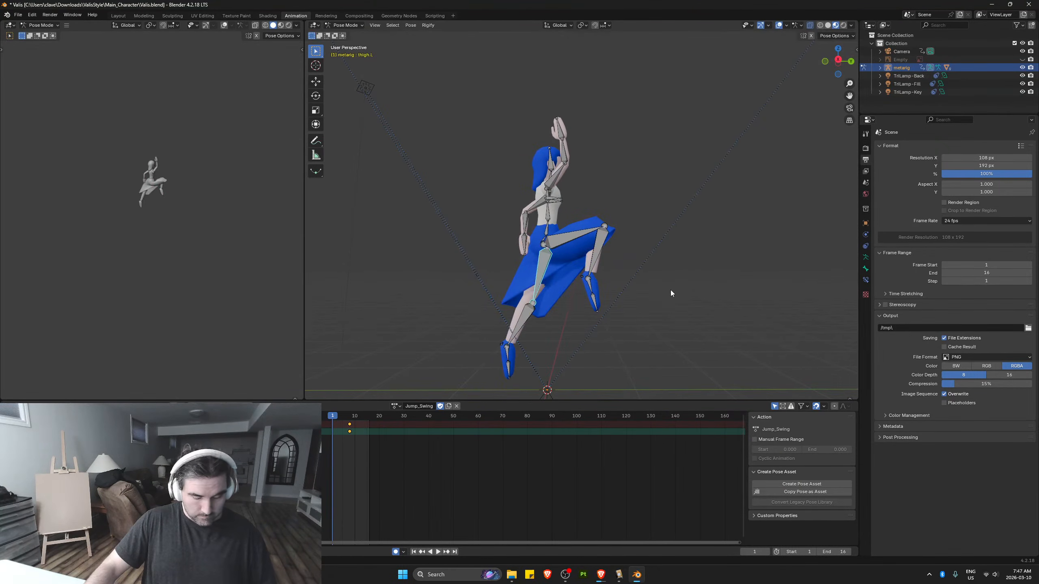
# Move the left thigh along global X at frame 1 and return to the right orthographic view
pyautogui.moveTo(673, 295); pyautogui.dragTo(720, 294, button='middle')
pyautogui.press('g')
pyautogui.press('x')
pyautogui.click(548, 298)
pyautogui.press('g')
pyautogui.press('x')
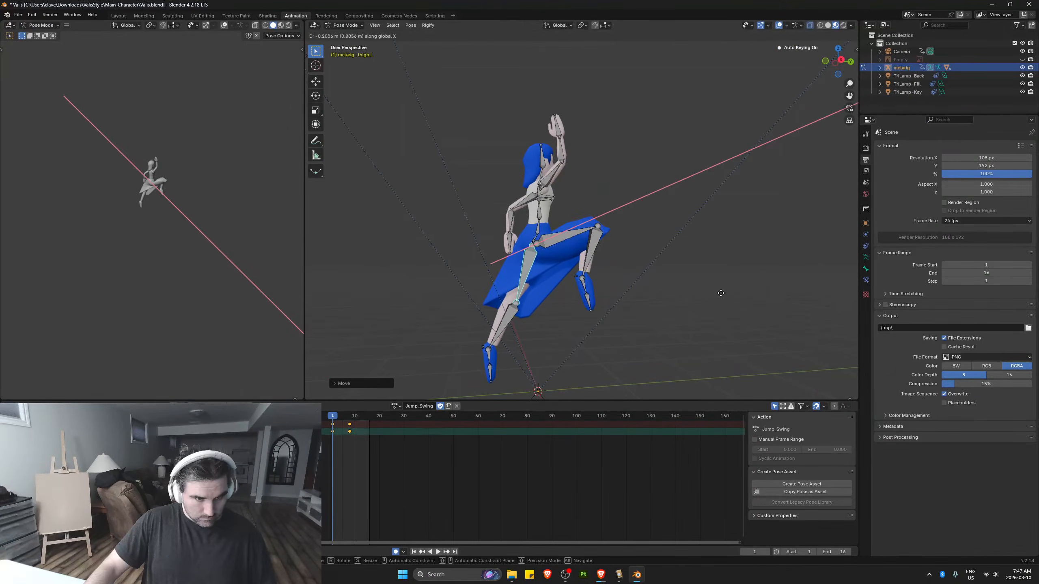
pyautogui.click(693, 292)
pyautogui.press('KP_3')
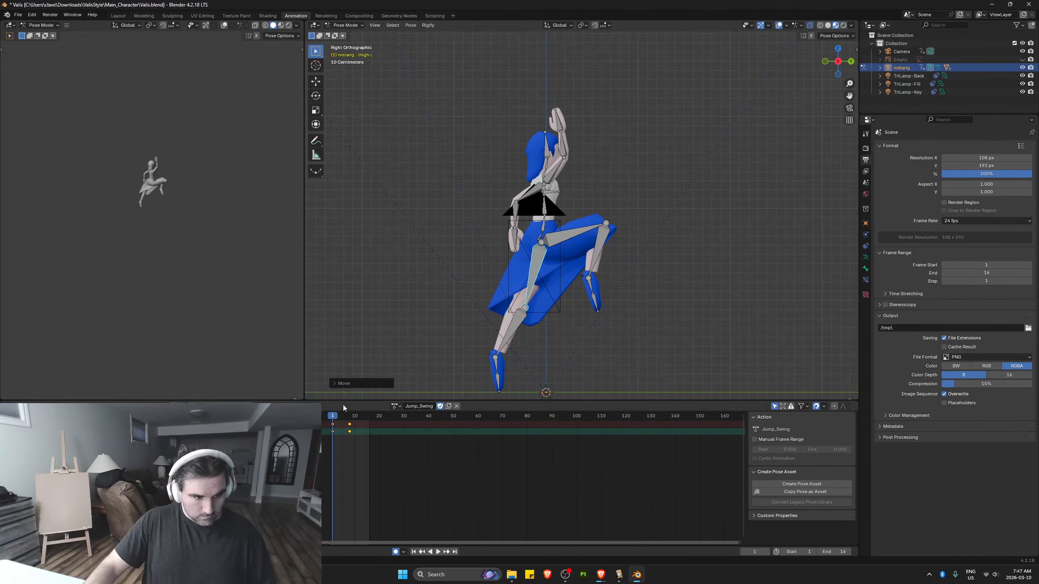
# Rotate the left thigh forward at frame 1 so the leg hangs straighter, then check the motion up to frame 8
pyautogui.press('space')
pyautogui.click(331, 420)
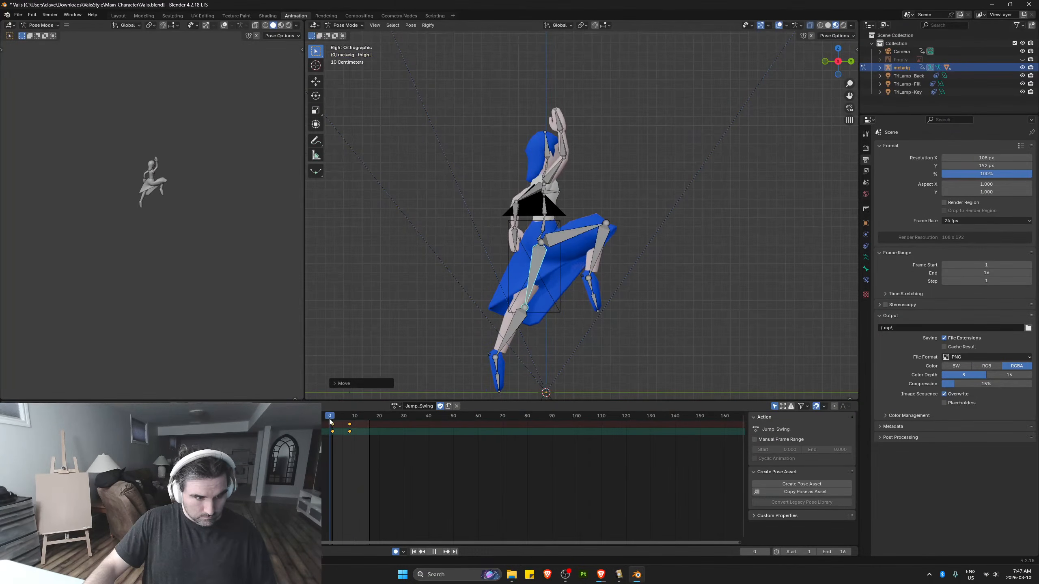
pyautogui.press('r')
pyautogui.click(662, 291)
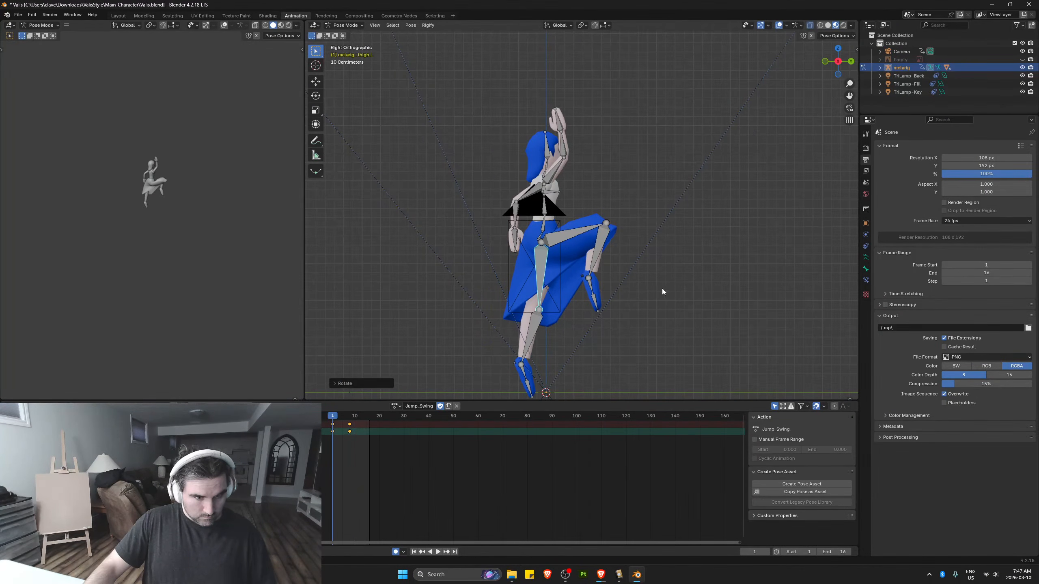
pyautogui.press('space')
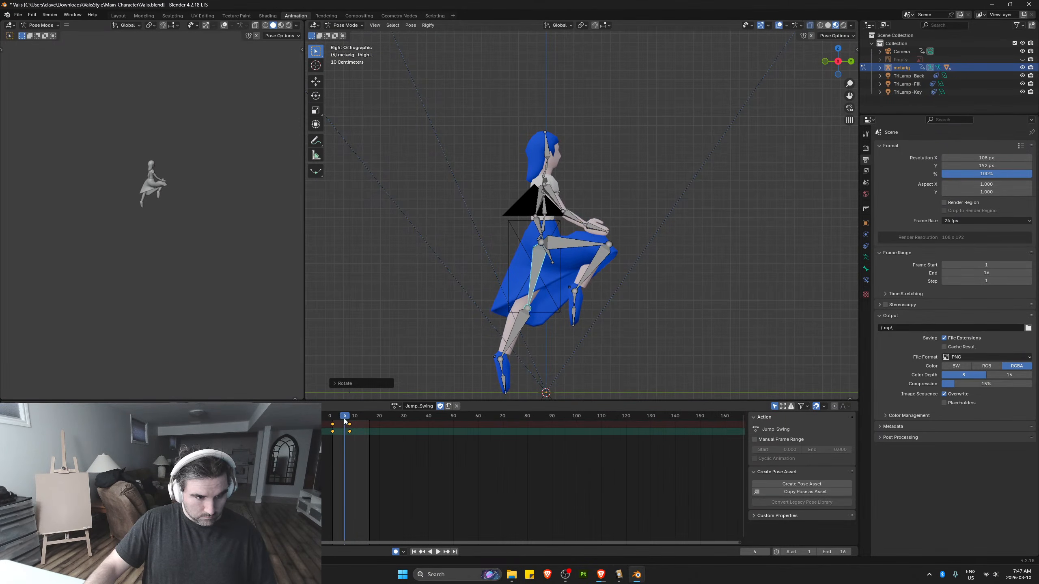
pyautogui.moveTo(345, 422)
pyautogui.mouseDown()
pyautogui.moveTo(332, 423)
pyautogui.moveTo(352, 422)
pyautogui.mouseUp()
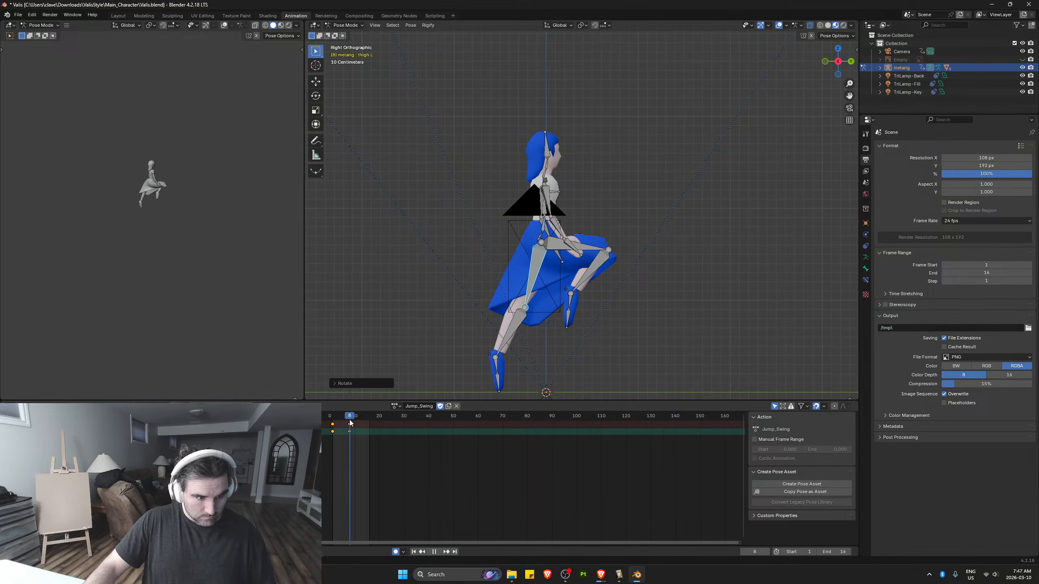
# Rotate the left thigh further backward at frame 8 so the rear leg trails, and play the animation
pyautogui.press('r')
pyautogui.click(521, 281)
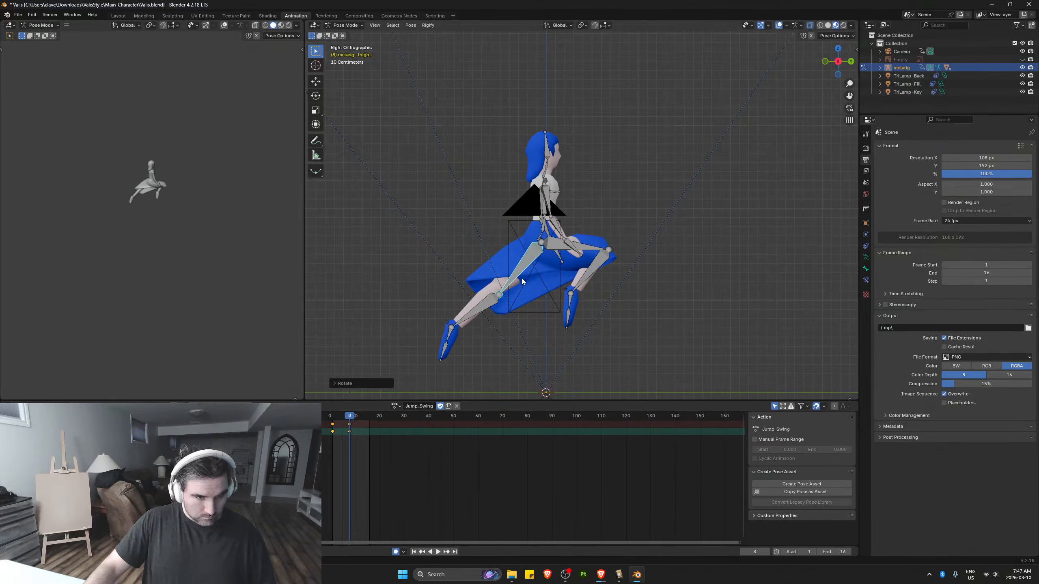
pyautogui.press('space')
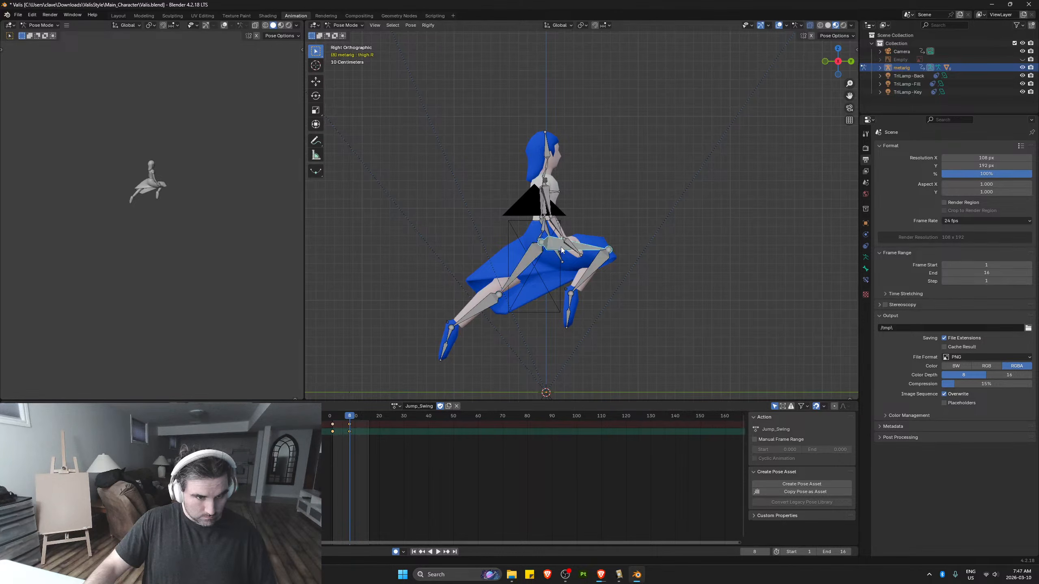
# Raise the right thigh at frame 8, bend its shin back under the knee, and rotate the right foot to point forward
pyautogui.press('r')
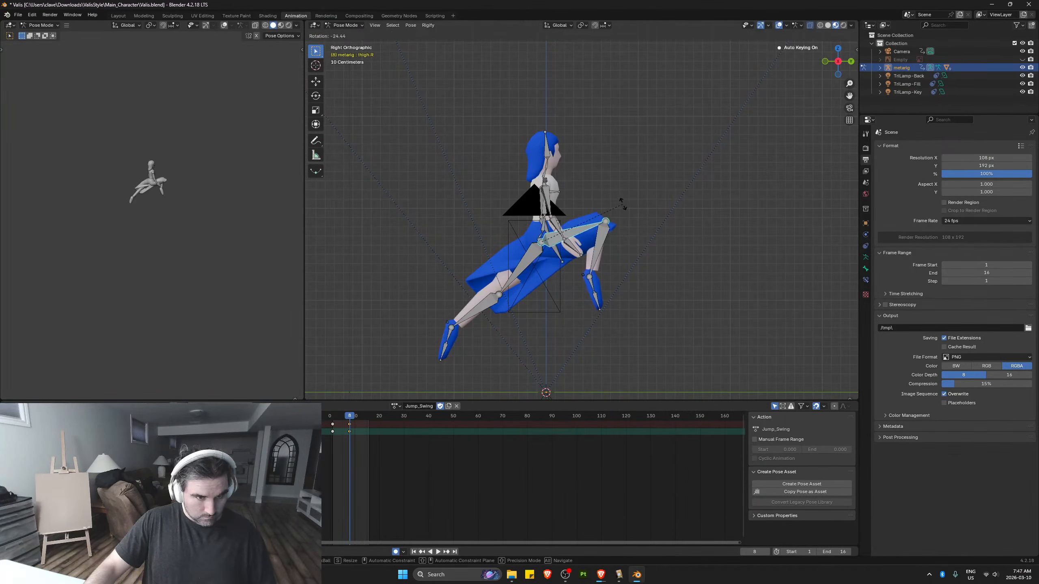
pyautogui.click(621, 208)
pyautogui.click(596, 250)
pyautogui.press('r')
pyautogui.click(590, 248)
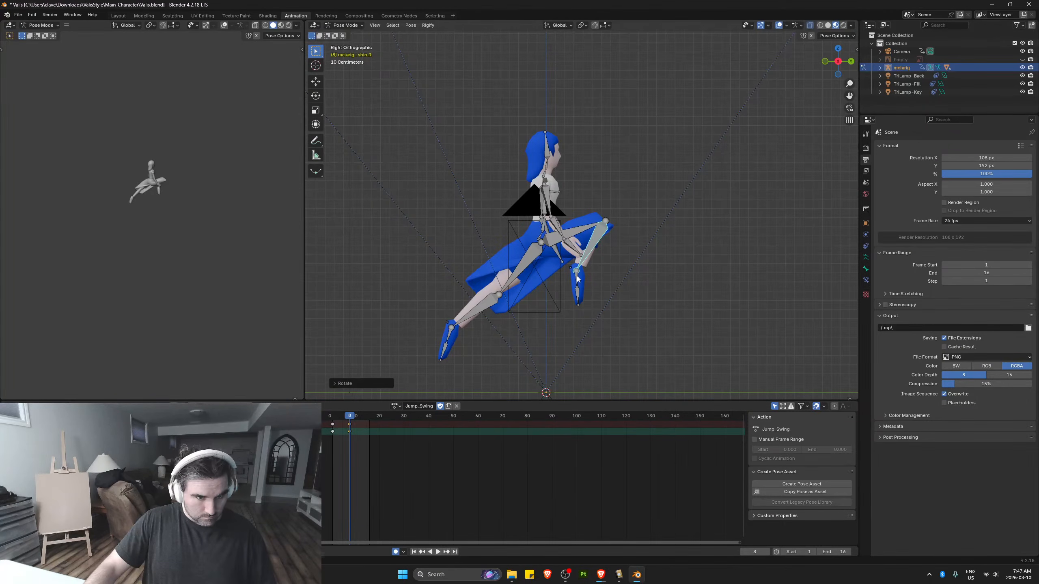
pyautogui.click(578, 282)
pyautogui.press('r')
pyautogui.click(581, 281)
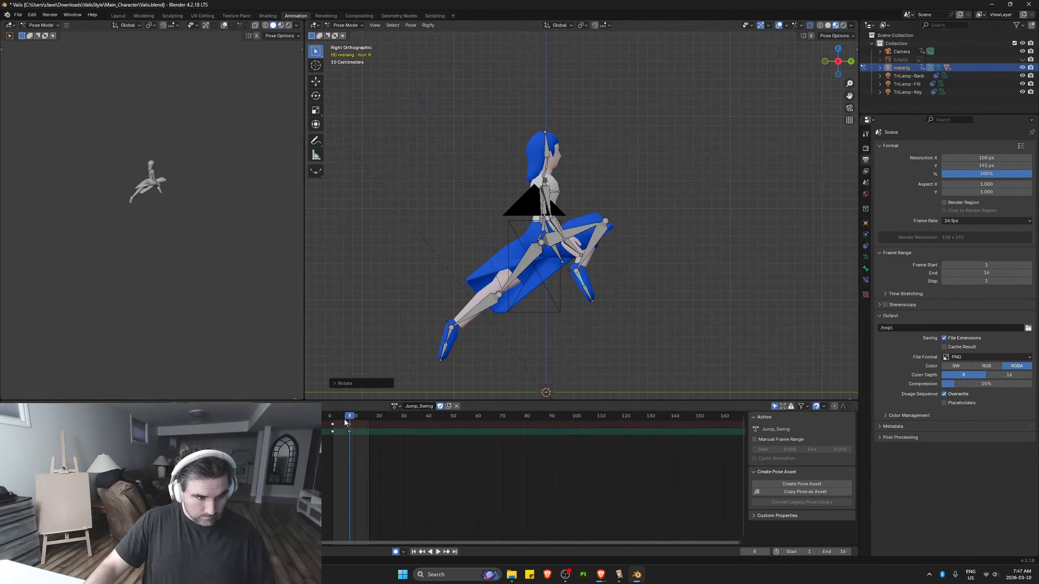
# Preview the motion, rotate the left thigh slightly forward at frame 8, and bend the left shin further back
pyautogui.press('space')
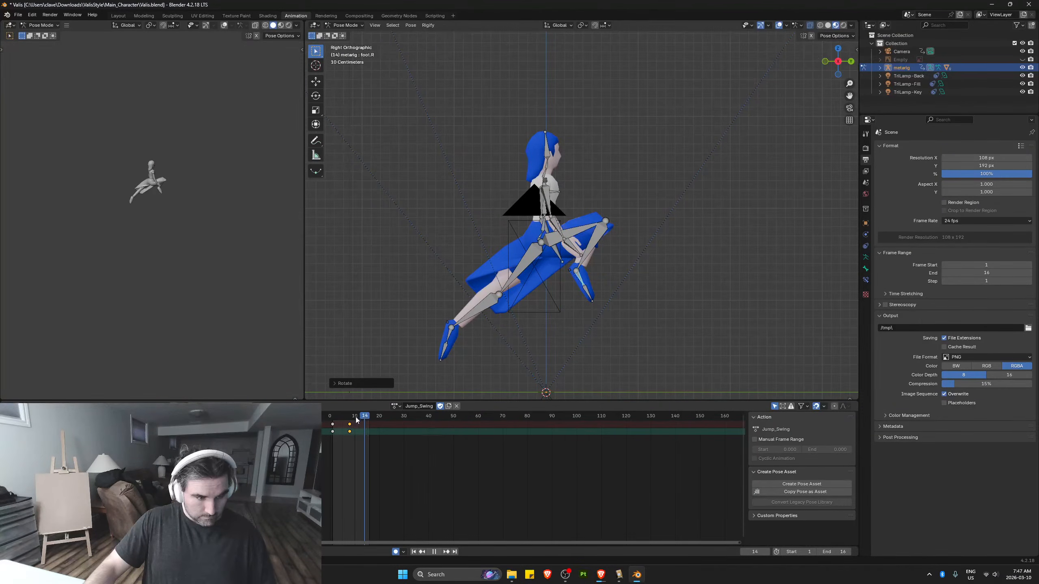
pyautogui.press('Escape')
pyautogui.click(507, 279)
pyautogui.press('r')
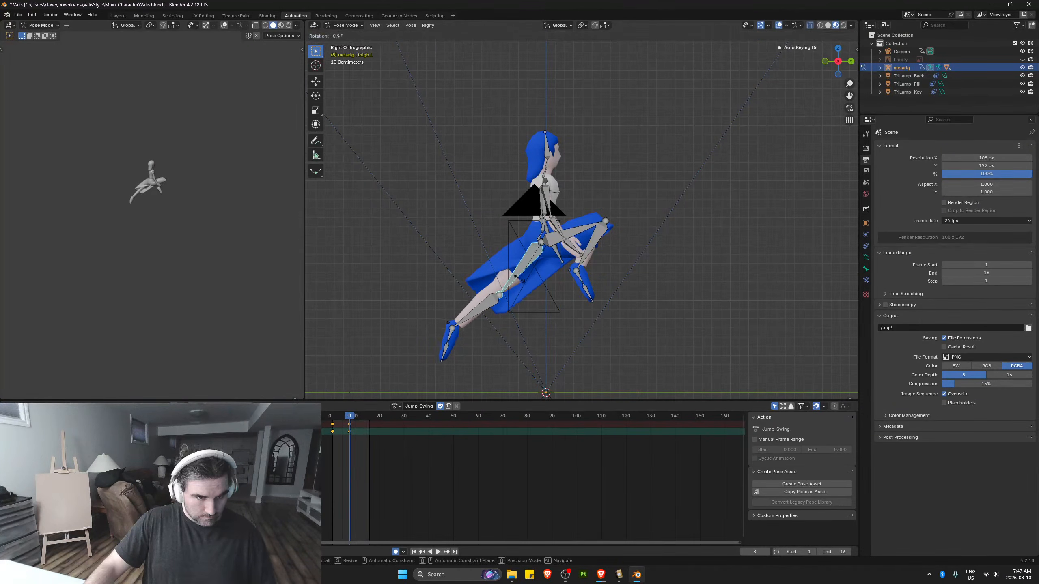
pyautogui.click(493, 305)
pyautogui.press('r')
pyautogui.click(482, 305)
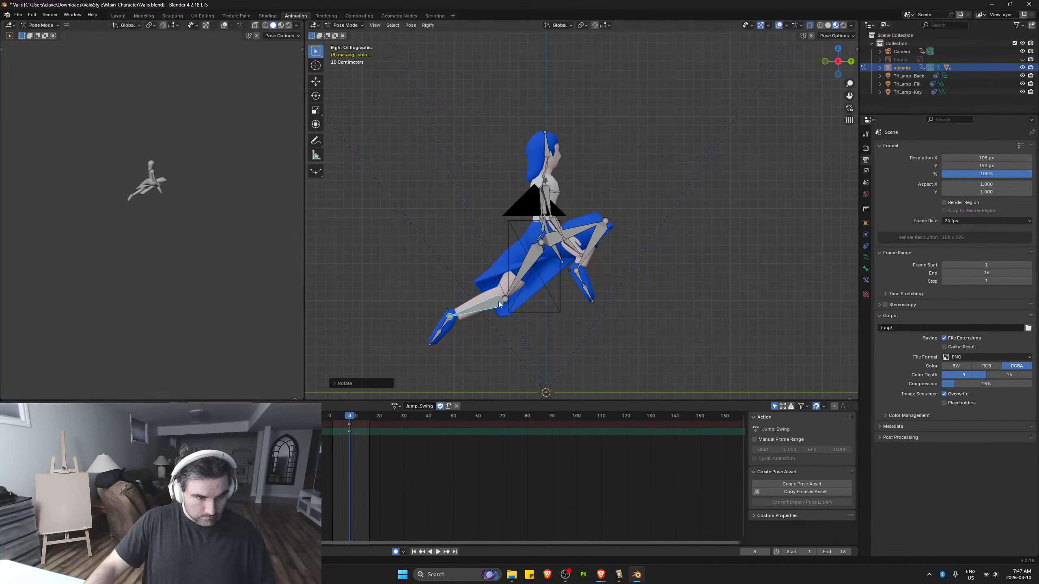
# Move the left thigh along global X at frame 8 from a front view, and preview the animation
pyautogui.click(522, 278)
pyautogui.moveTo(570, 307); pyautogui.dragTo(541, 319, button='middle')
pyautogui.press('g')
pyautogui.press('x')
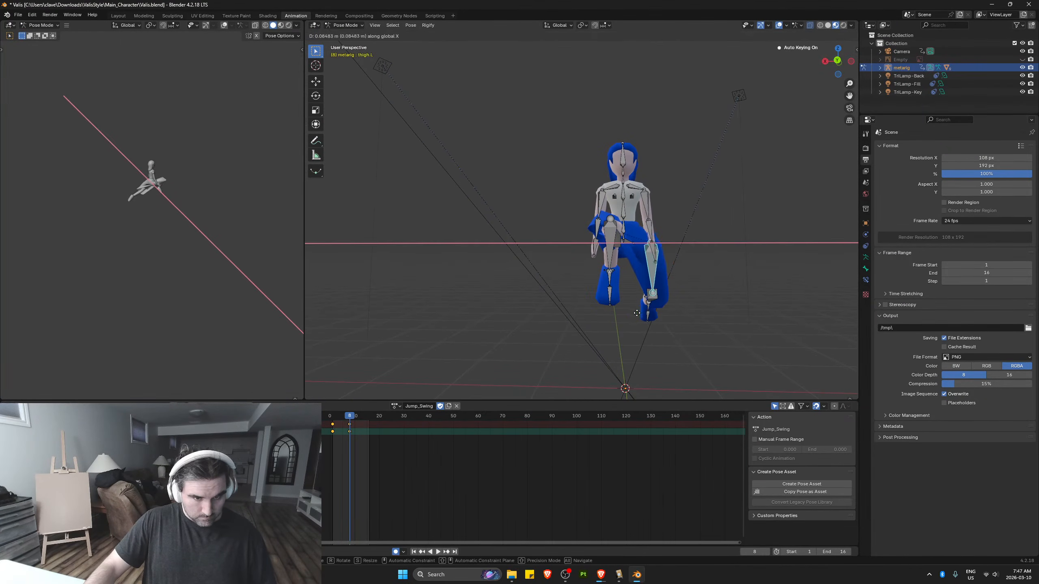
pyautogui.rightClick(634, 312)
pyautogui.moveTo(635, 312)
pyautogui.mouseDown(button='middle')
pyautogui.moveTo(699, 313)
pyautogui.moveTo(563, 319)
pyautogui.moveTo(717, 309)
pyautogui.moveTo(663, 314)
pyautogui.moveTo(641, 302)
pyautogui.mouseUp(button='middle')
pyautogui.press('g')
pyautogui.press('x')
pyautogui.rightClick(684, 310)
pyautogui.press('g')
pyautogui.press('x')
pyautogui.click(680, 307)
pyautogui.press('space')
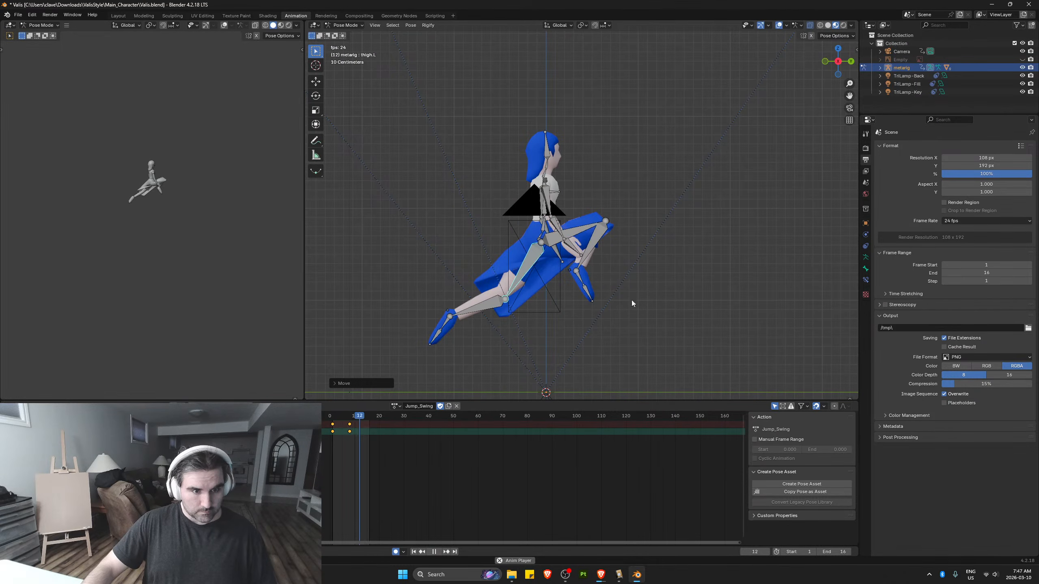
# Stop the playback and hide the toolbar of the main 3D viewport
pyautogui.press('space')
pyautogui.press('t')
pyautogui.rightClick(531, 273)
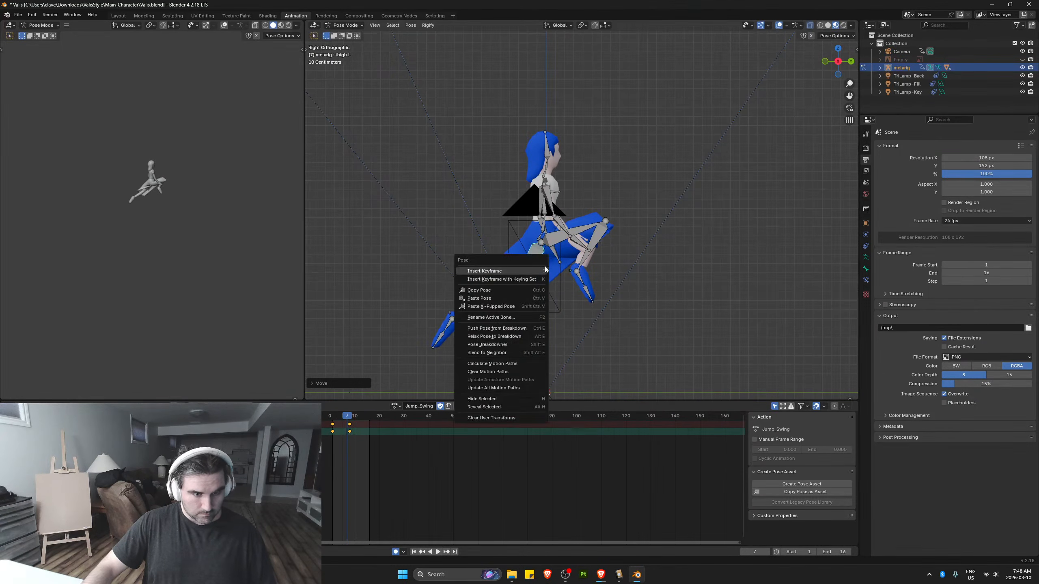
pyautogui.click(685, 292)
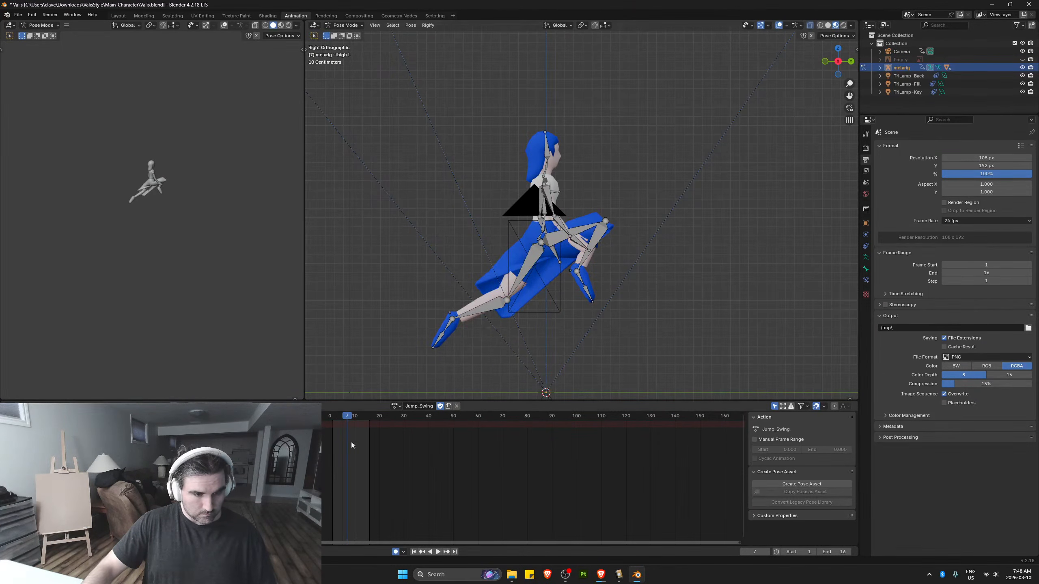
pyautogui.press('space')
# Compare the poses from frame 1 to 8, then rotate the left thigh forward and lower the left shin at frame 8
pyautogui.click(333, 420)
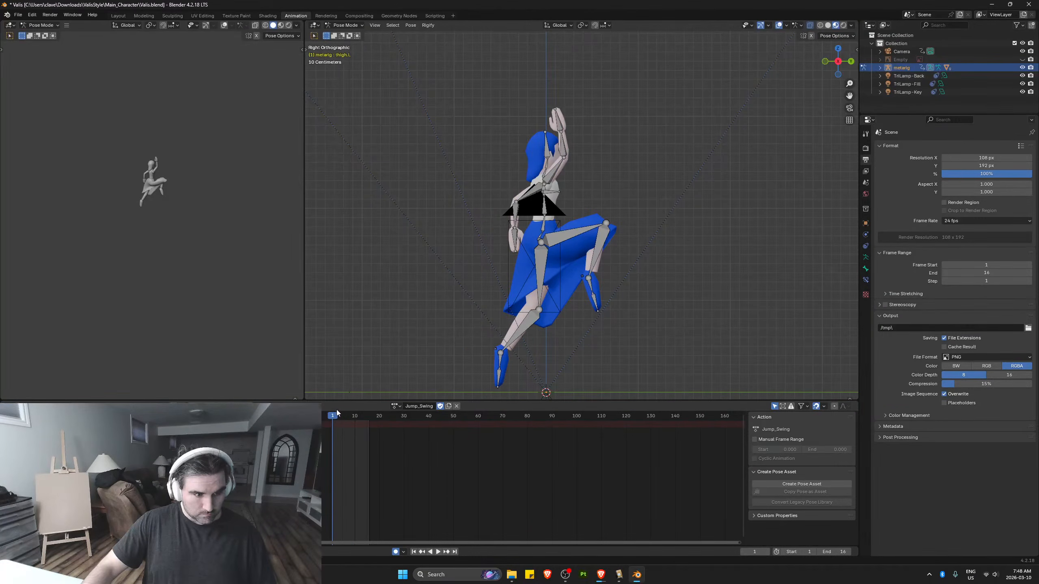
pyautogui.moveTo(338, 414); pyautogui.dragTo(349, 418)
pyautogui.click(533, 264)
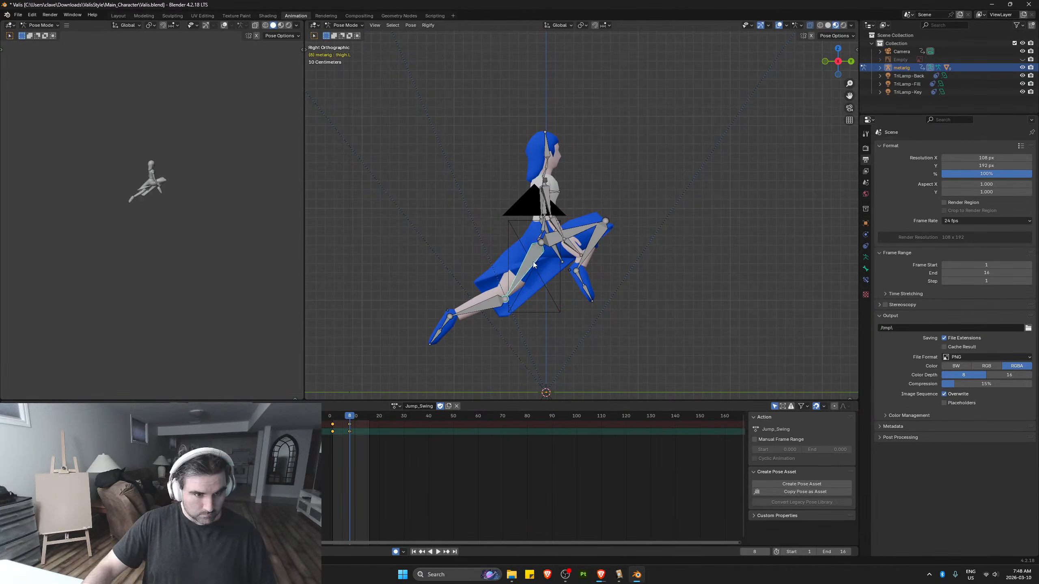
pyautogui.press('r')
pyautogui.click(514, 304)
pyautogui.click(508, 314)
pyautogui.press('r')
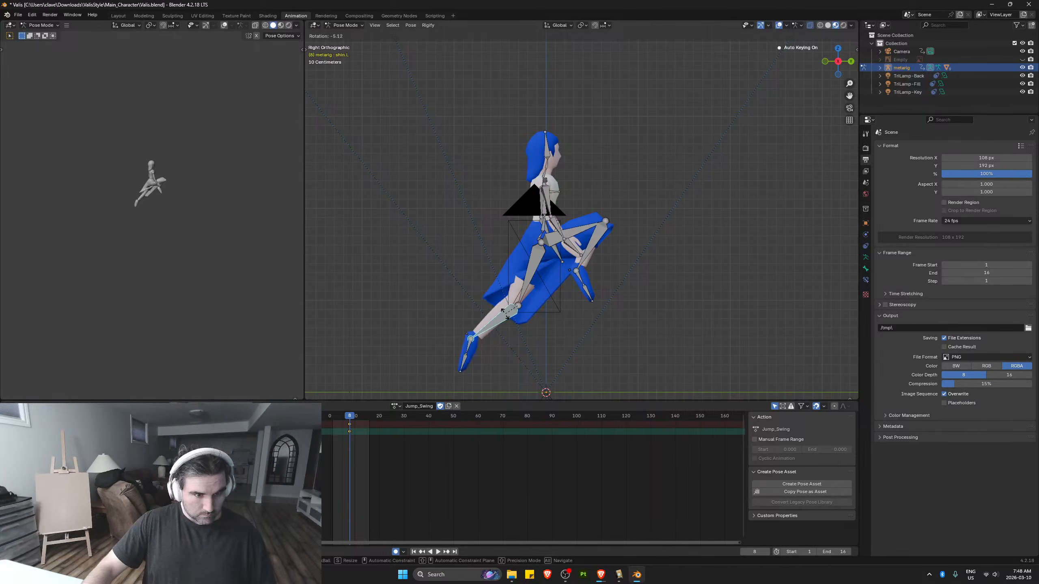
pyautogui.click(508, 316)
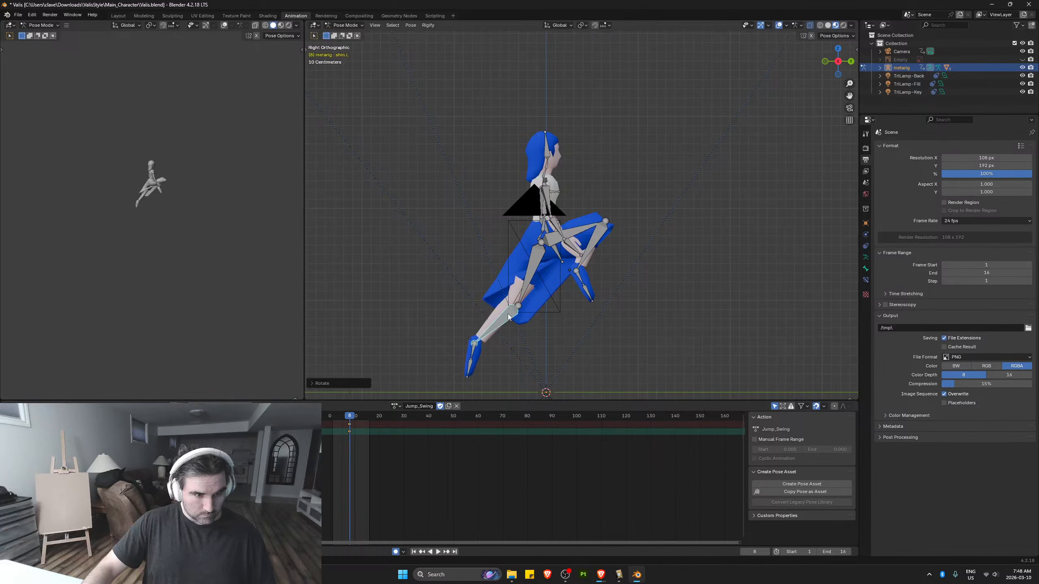
# Lower the right thigh slightly at frame 8, readjust the right shin's rotation, and play the motion
pyautogui.click(592, 237)
pyautogui.press('r')
pyautogui.click(596, 244)
pyautogui.press('r')
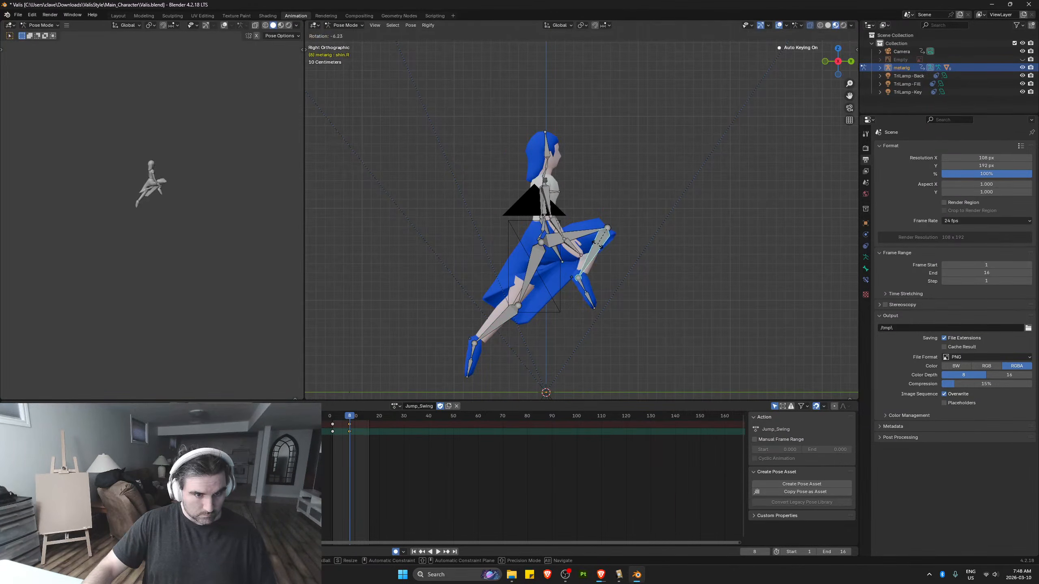
pyautogui.click(597, 252)
pyautogui.press('space')
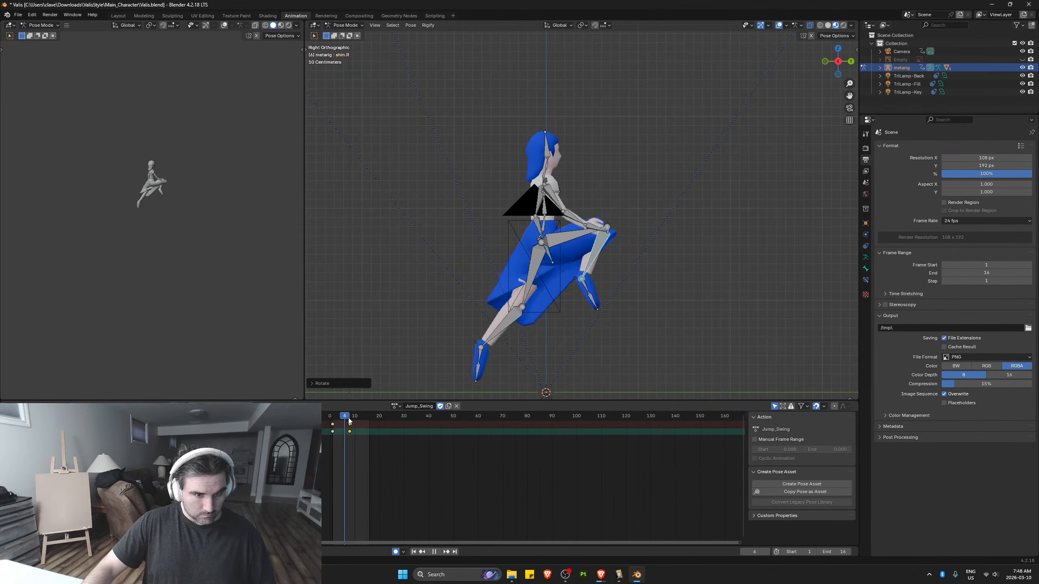
# Raise the right thigh again at frame 8, preview the swing from several angles, and save the file
pyautogui.click(589, 237)
pyautogui.press('r')
pyautogui.click(585, 303)
pyautogui.press('space')
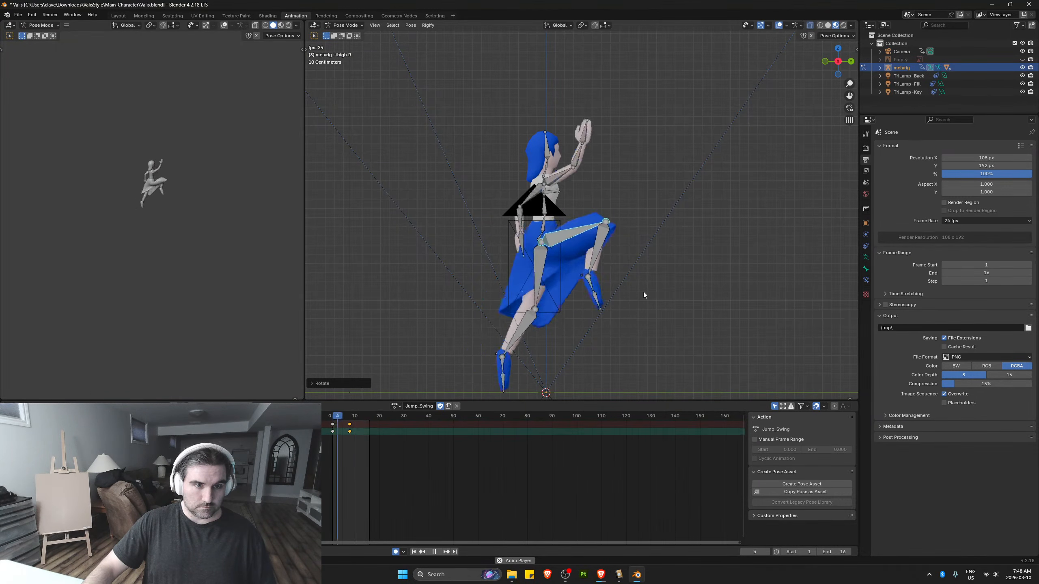
pyautogui.press('space')
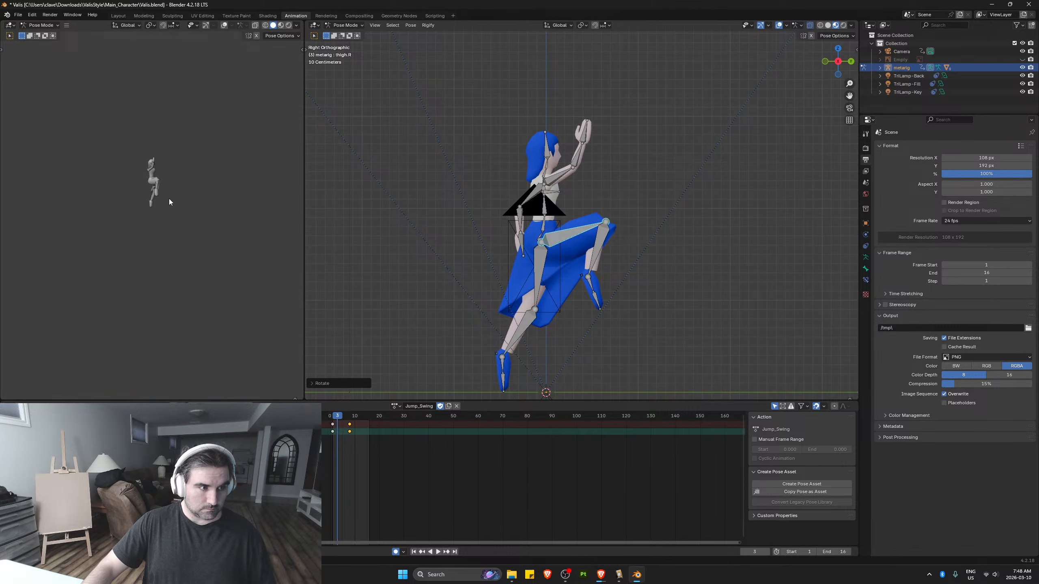
pyautogui.press('space')
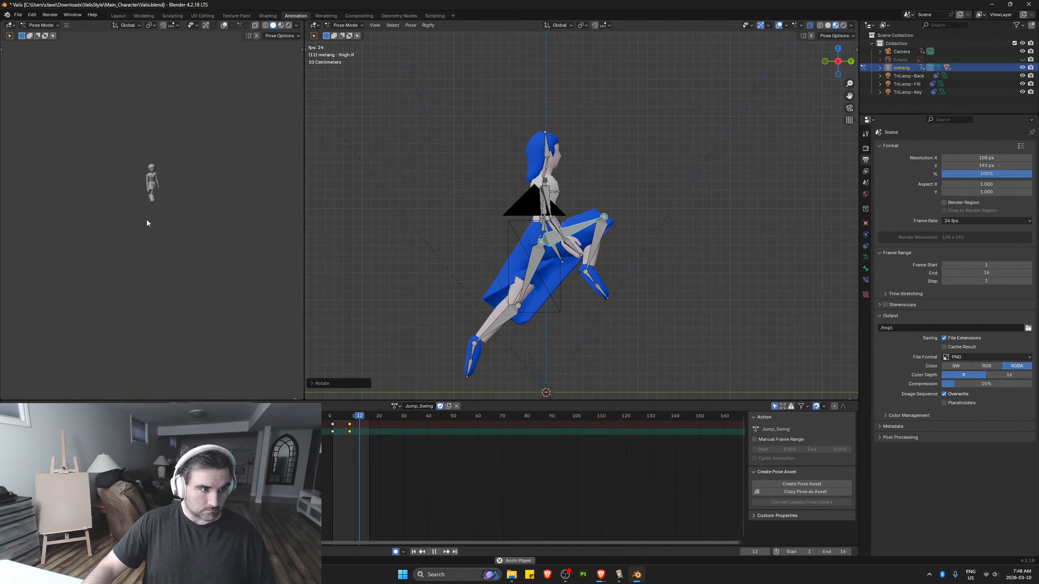
pyautogui.press('space')
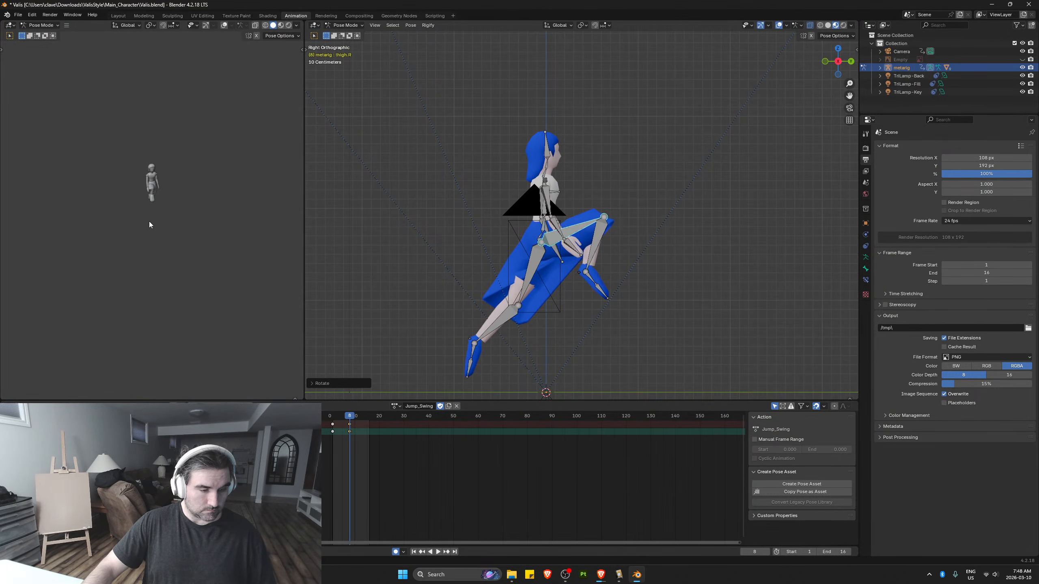
pyautogui.hotkey('ctrl', 's')
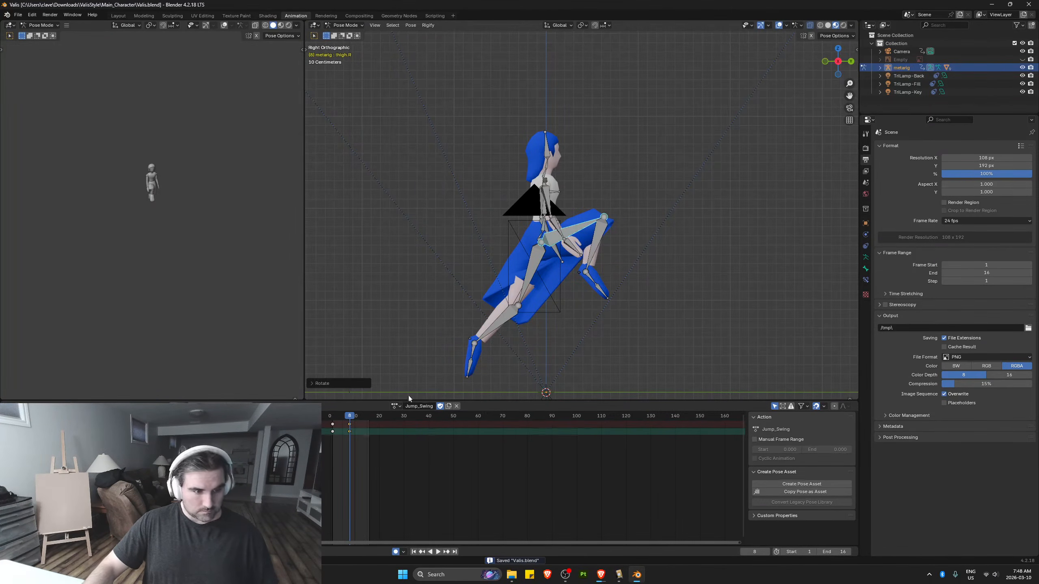
pyautogui.click(397, 406)
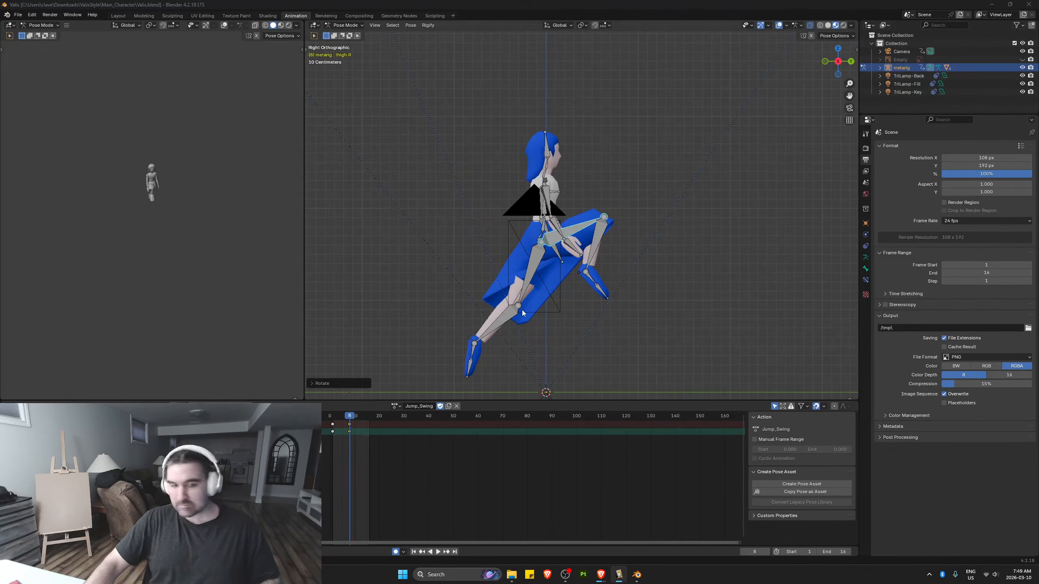
pyautogui.click(18, 14)
pyautogui.click(47, 69)
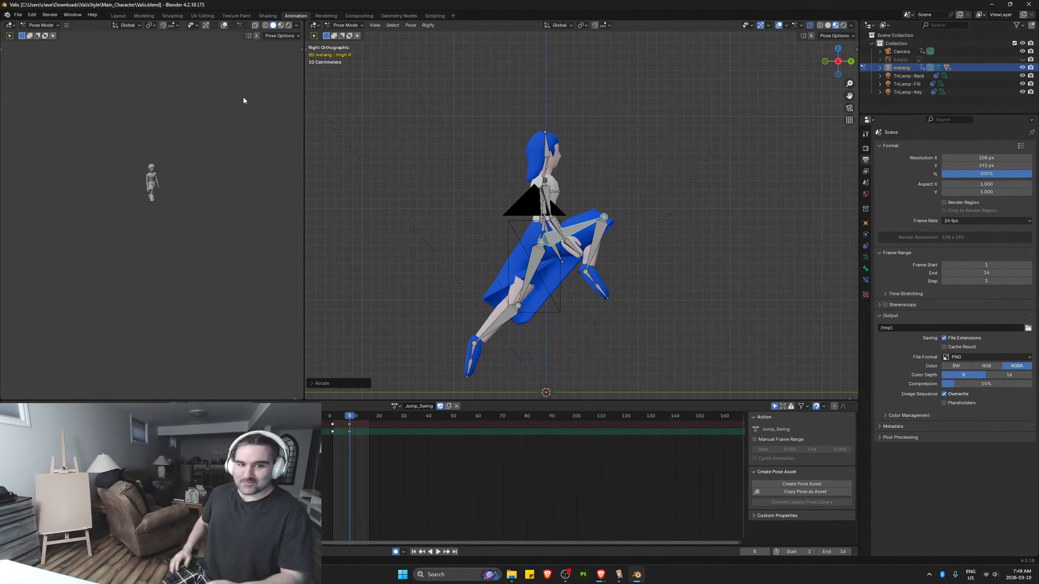
pyautogui.click(566, 579)
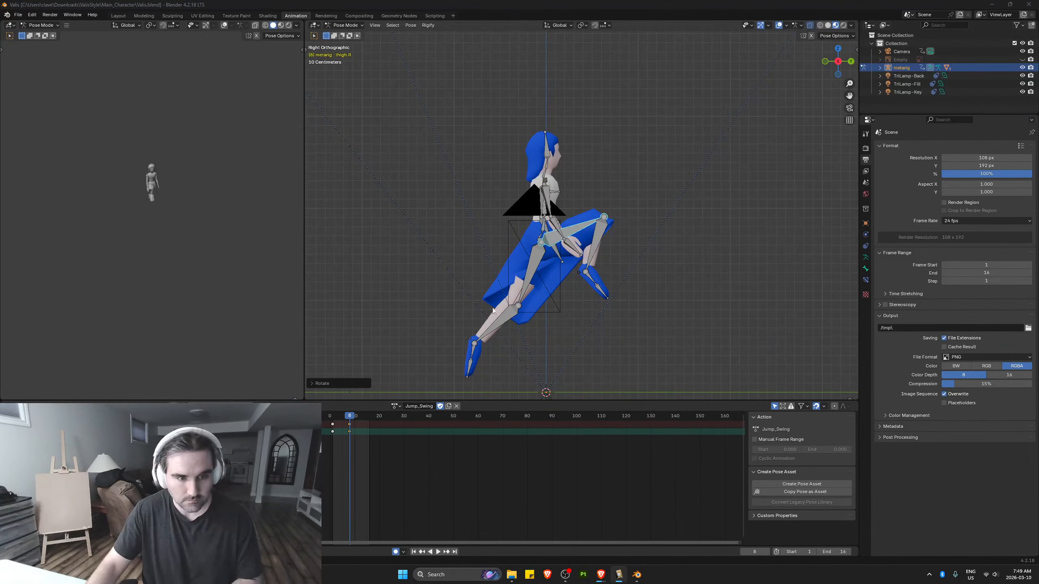
# Deselect all bones and save Valis.blend
pyautogui.click(763, 272)
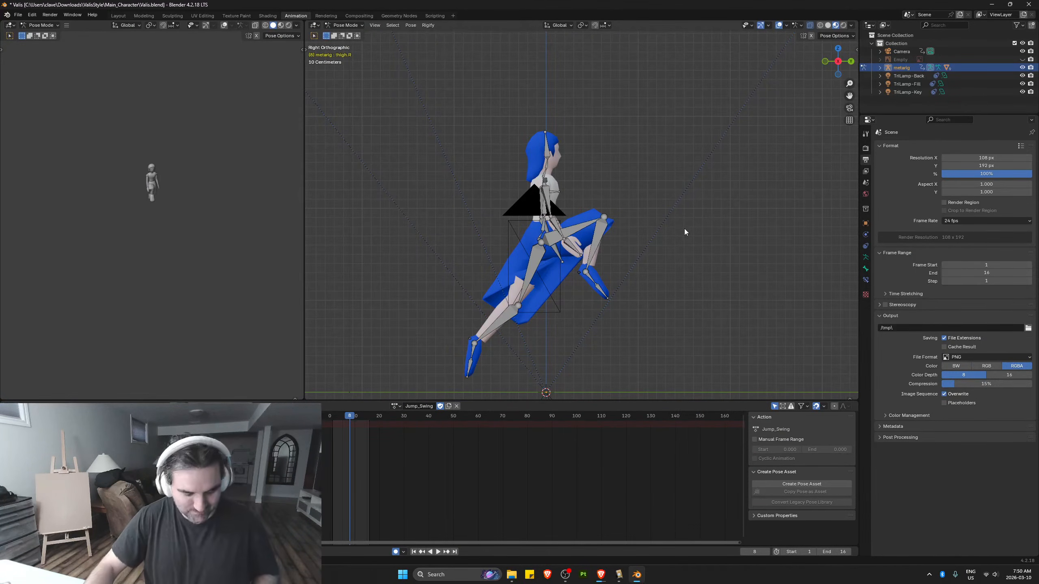
pyautogui.hotkey('ctrl', 's')
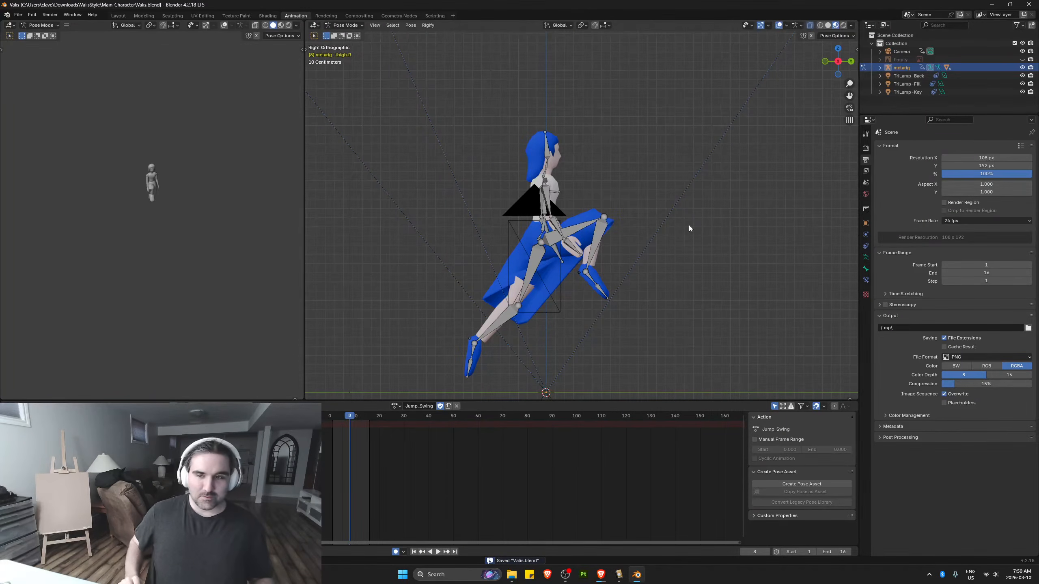
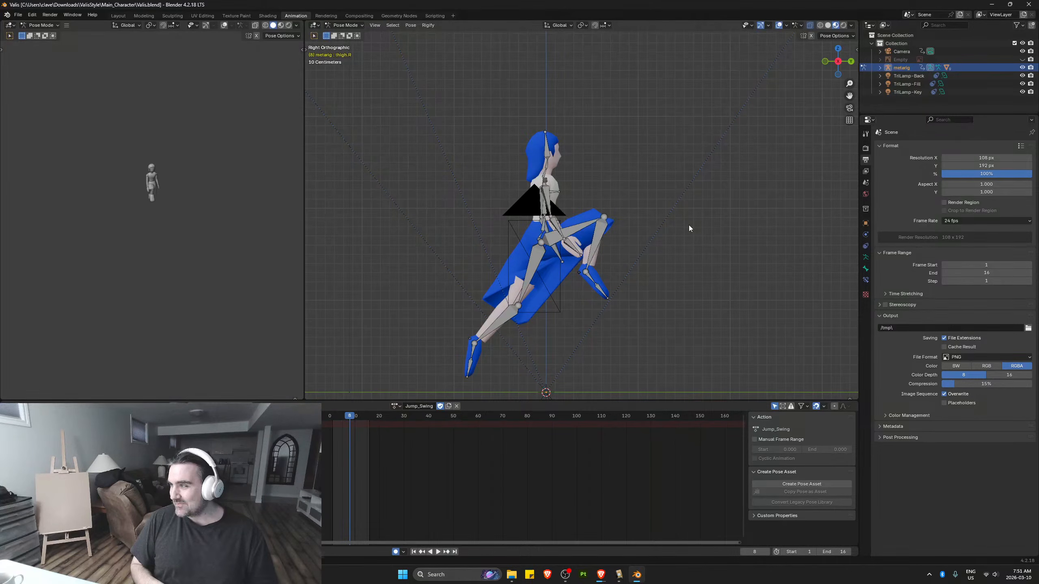
pyautogui.click(671, 277)
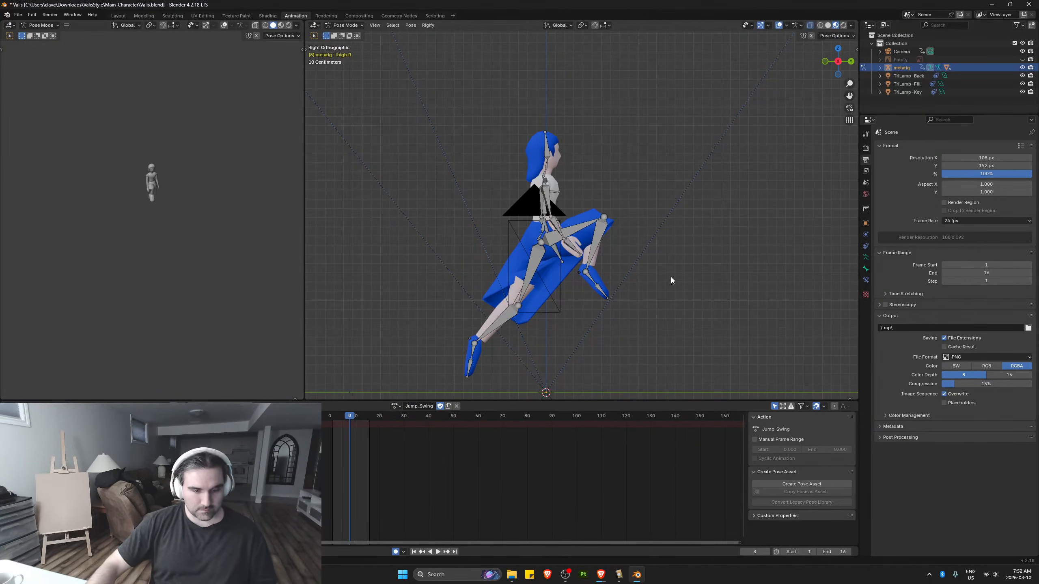
pyautogui.hotkey('ctrl', 's')
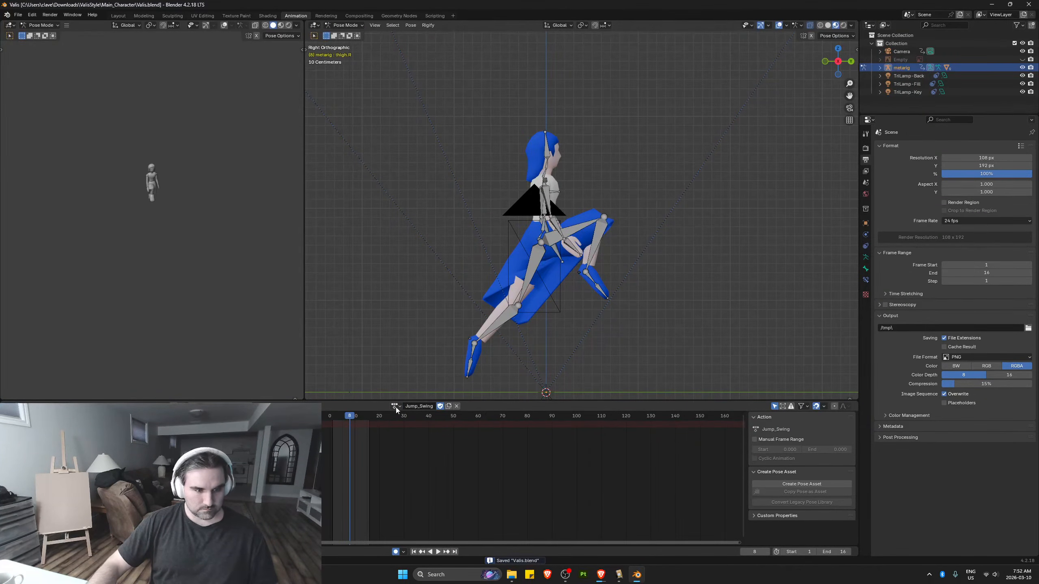
# Assign CameraAction to the armature, switch to Object Mode, and select the camera
pyautogui.click(396, 406)
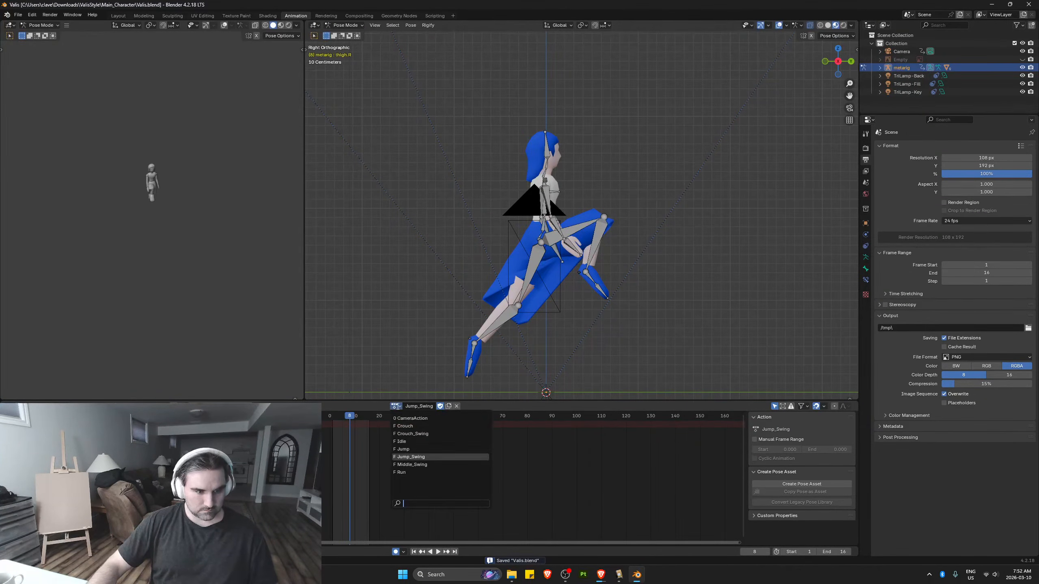
pyautogui.click(430, 419)
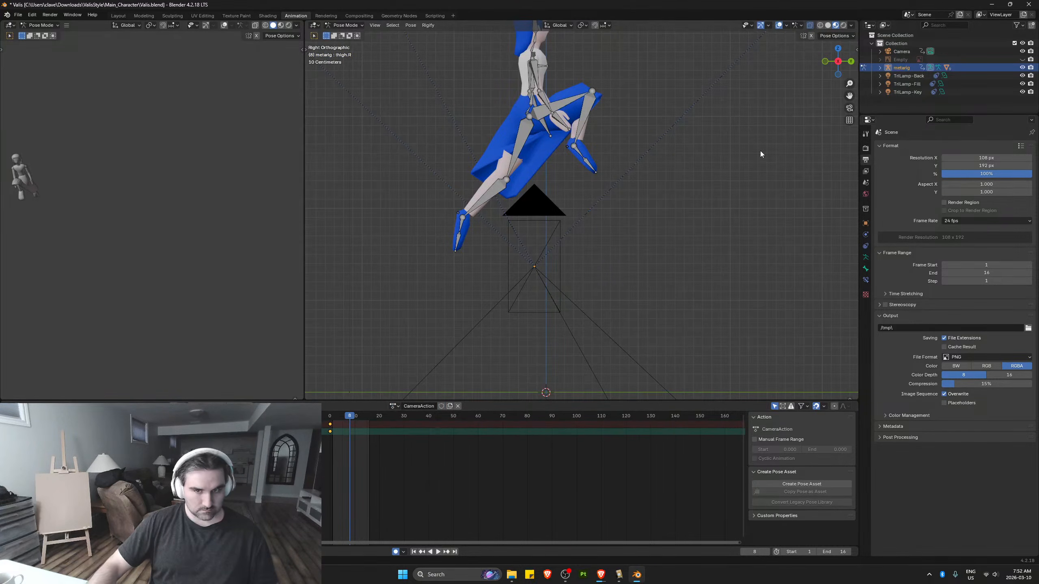
pyautogui.click(346, 25)
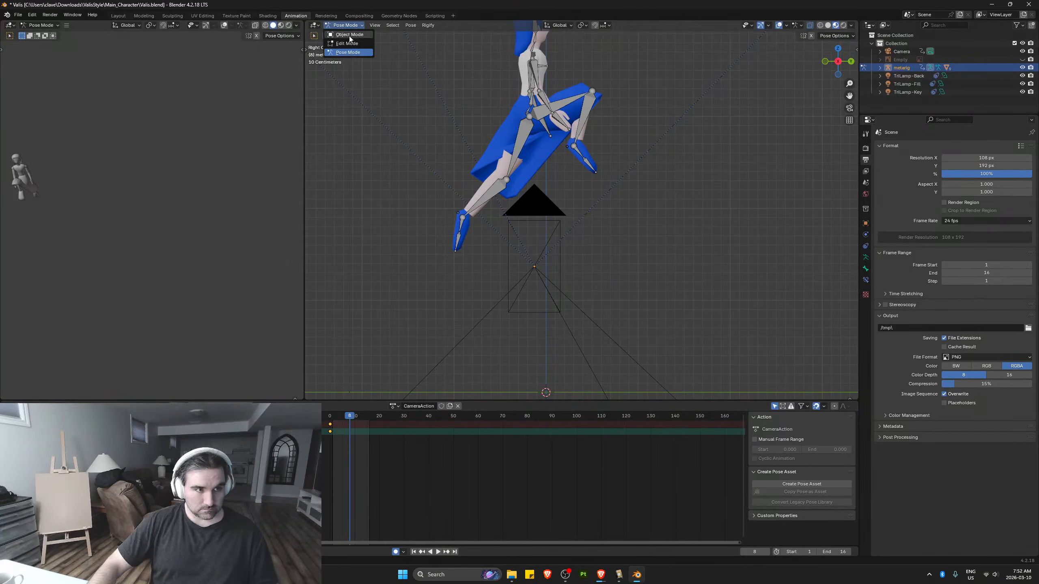
pyautogui.click(346, 34)
pyautogui.click(561, 264)
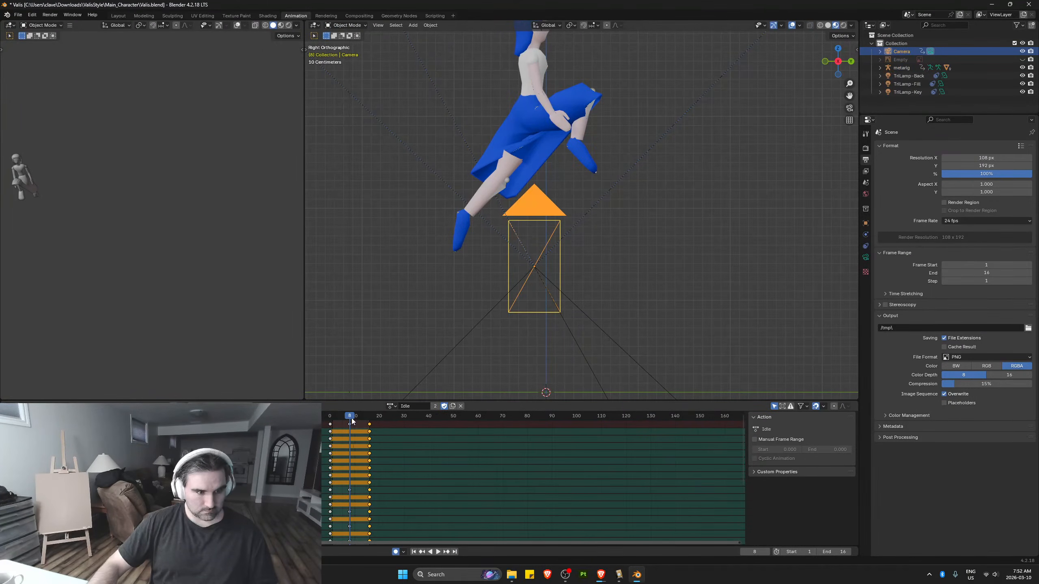
# Scrub and play the Idle action assigned to the camera, and save the file
pyautogui.moveTo(352, 419)
pyautogui.mouseDown()
pyautogui.moveTo(366, 421)
pyautogui.moveTo(340, 424)
pyautogui.moveTo(385, 429)
pyautogui.moveTo(342, 434)
pyautogui.mouseUp()
pyautogui.click(612, 269)
pyautogui.click(544, 216)
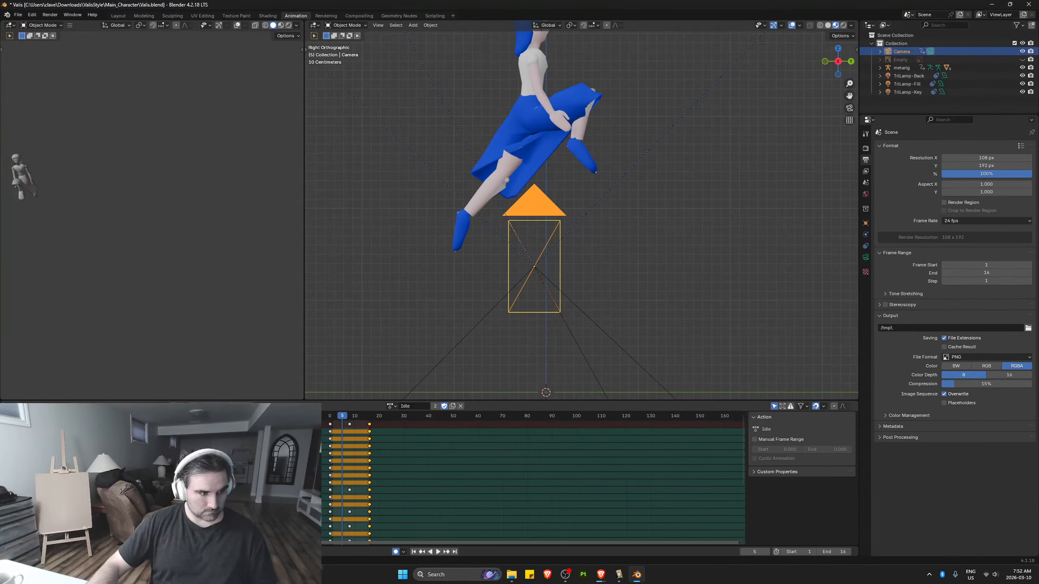
pyautogui.press('space')
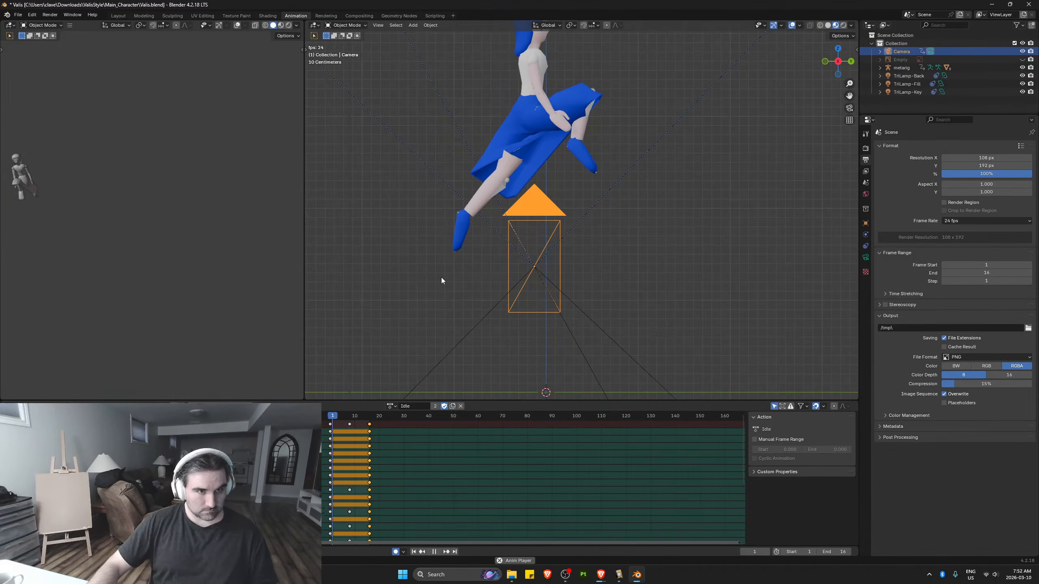
pyautogui.press('space')
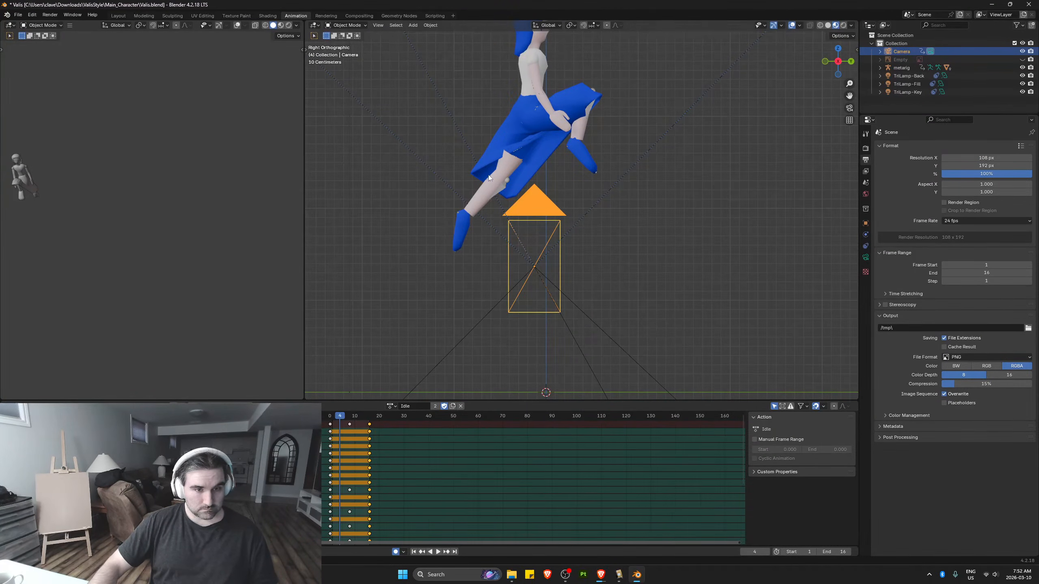
pyautogui.scroll(-3, 583, 213)
pyautogui.hotkey('ctrl', 's')
# Select the metarig, enter Pose Mode, and play its current CameraAction
pyautogui.click(345, 25)
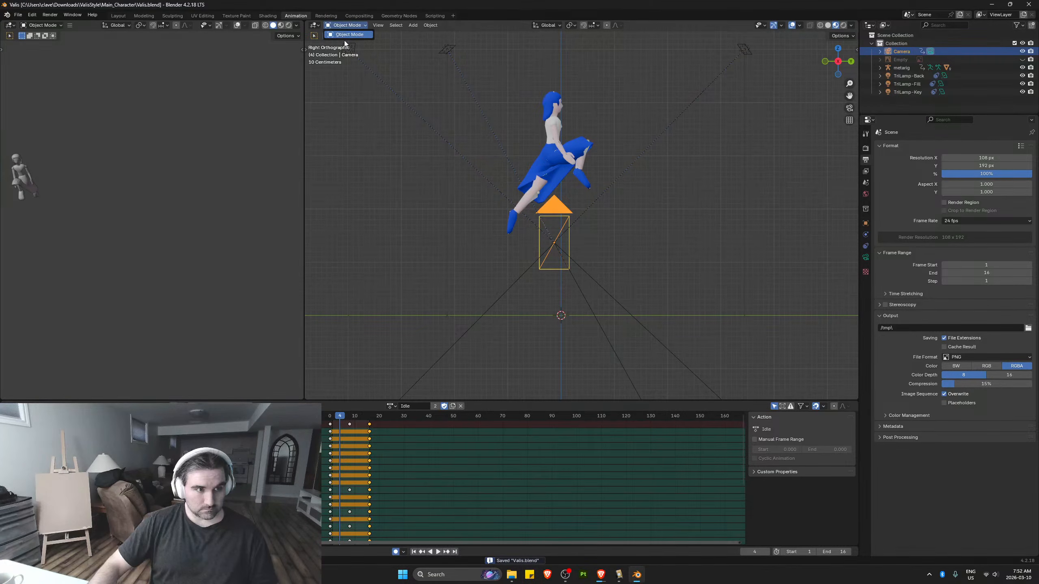
pyautogui.click(904, 67)
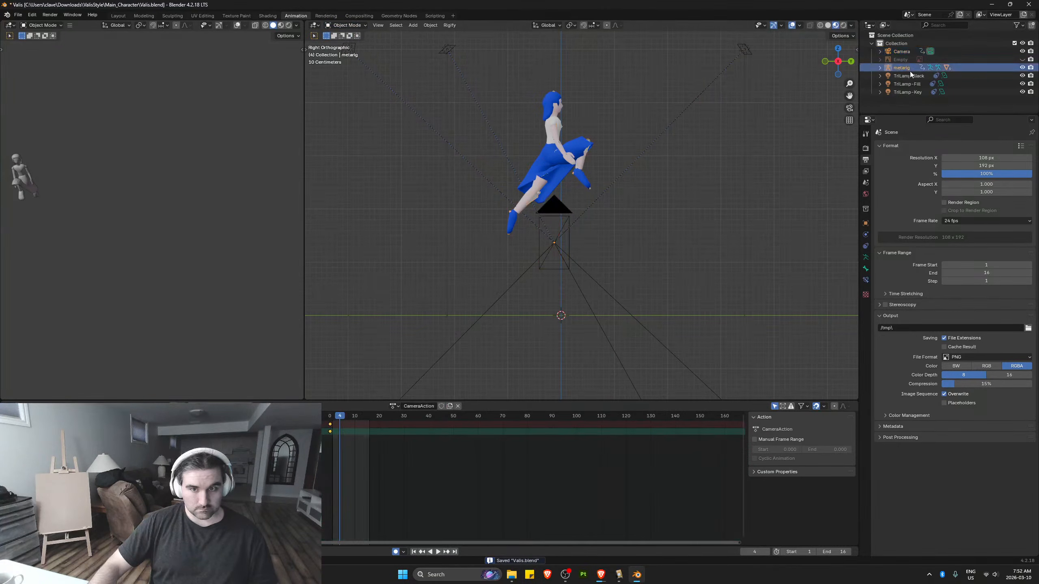
pyautogui.click(345, 25)
pyautogui.click(347, 52)
pyautogui.press('space')
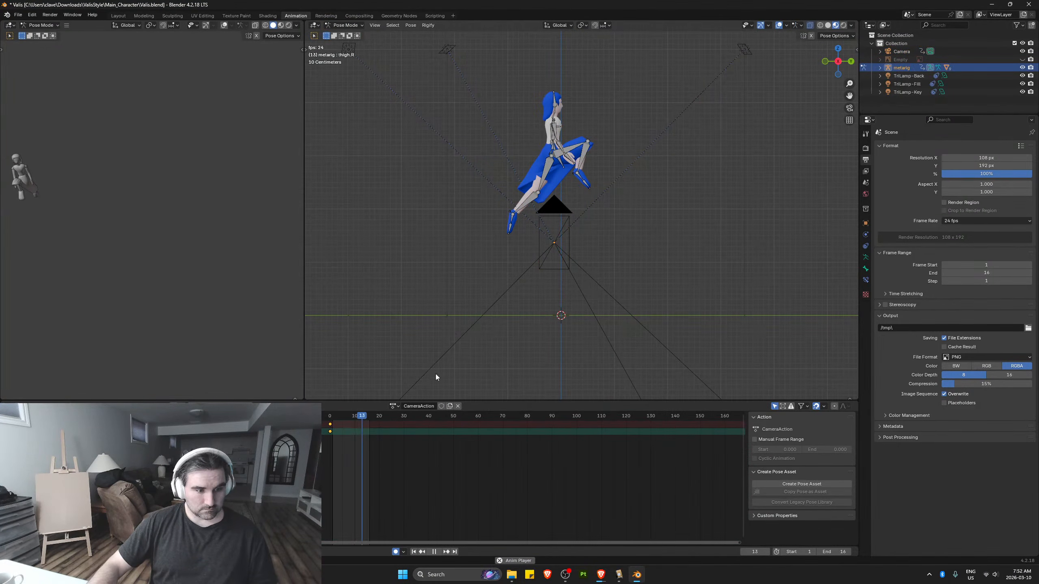
pyautogui.press('space')
# Assign the Idle action to the metarig and preview its playback
pyautogui.click(394, 406)
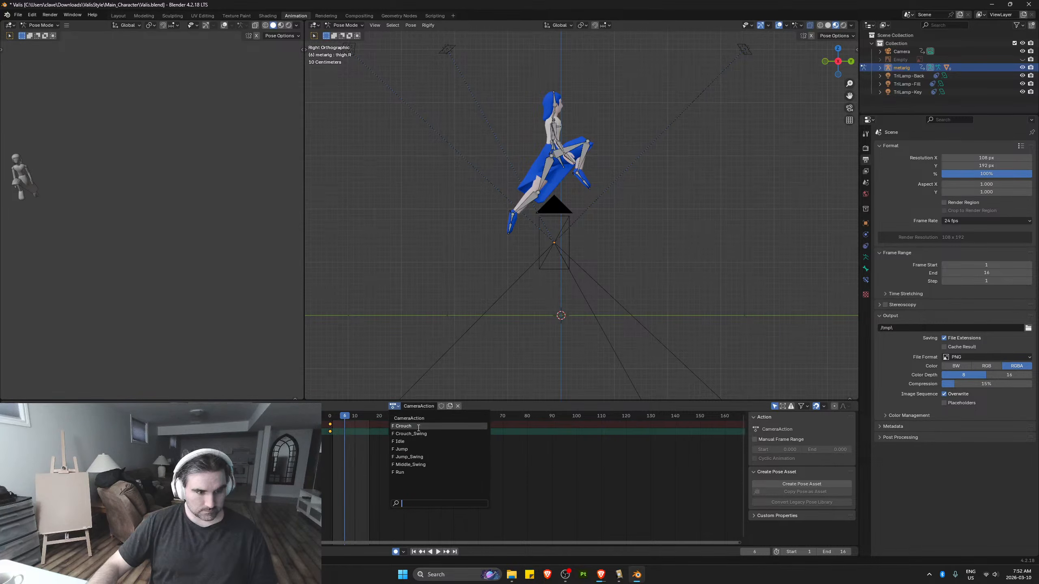
pyautogui.click(427, 441)
pyautogui.press('space')
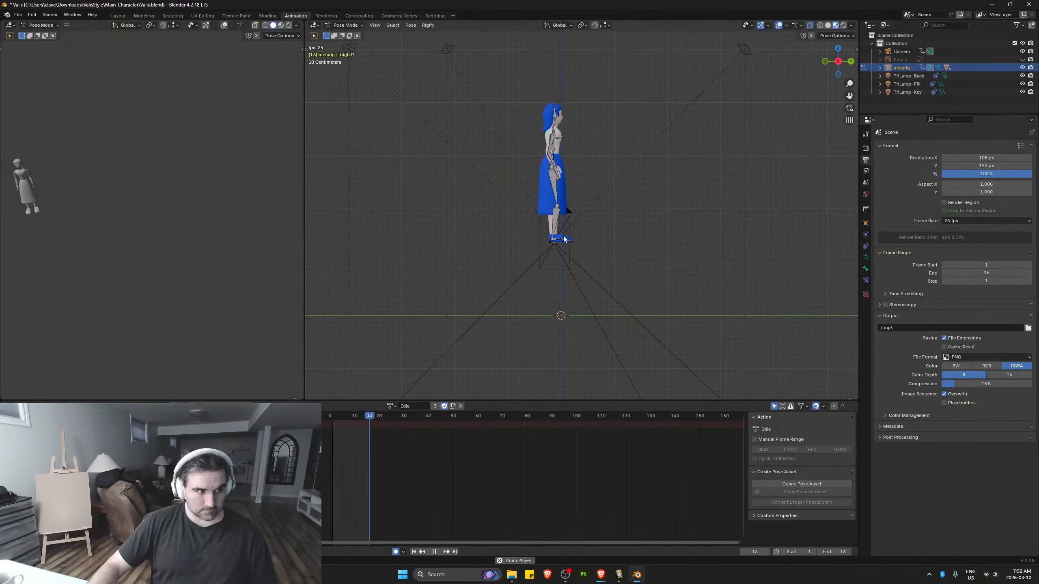
pyautogui.press('space')
# Switch to File Explorer and move its Downloads window off this screen
pyautogui.click(33, 14)
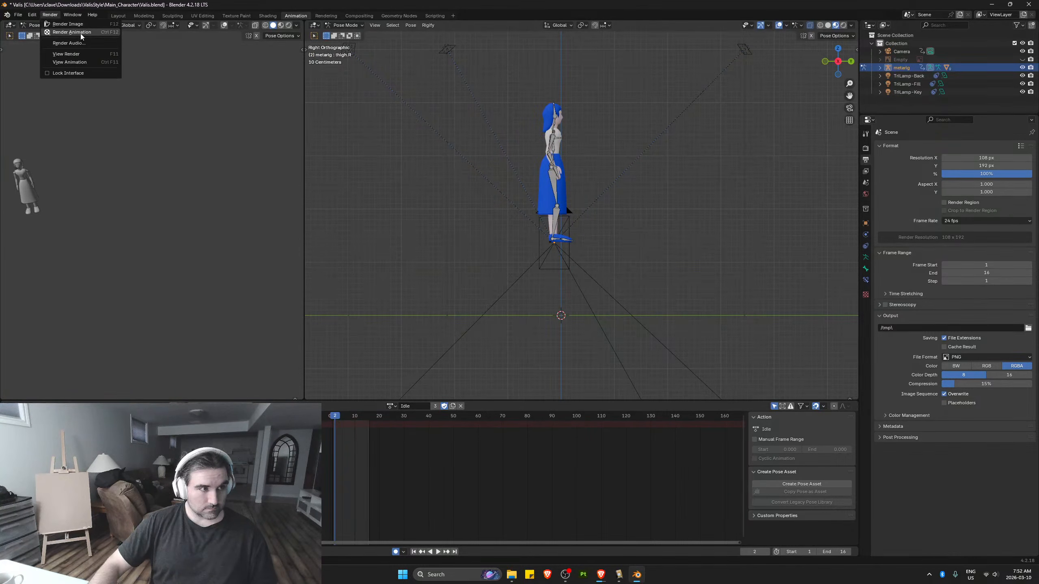
pyautogui.click(511, 575)
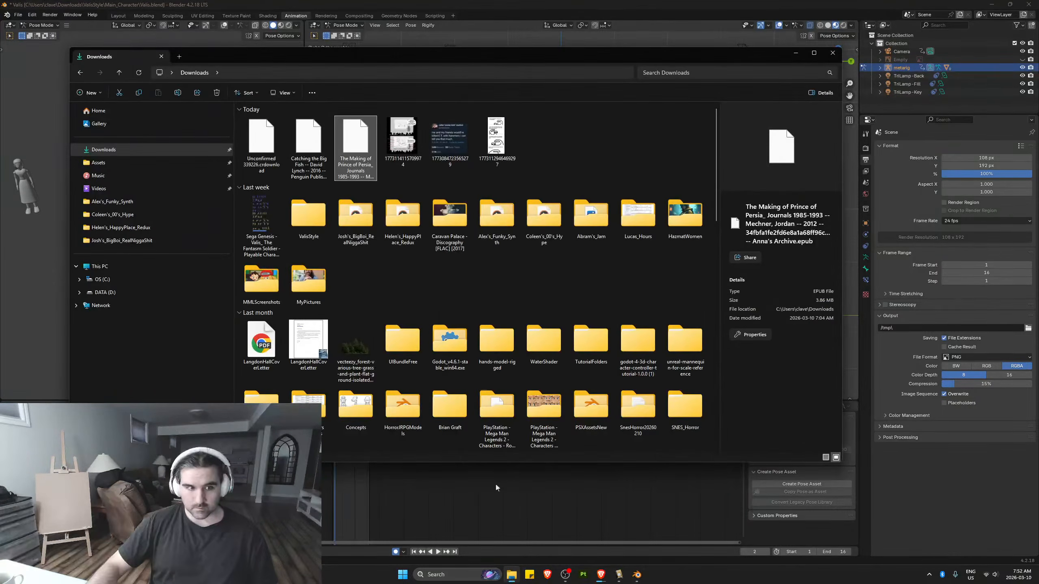
pyautogui.click(609, 125)
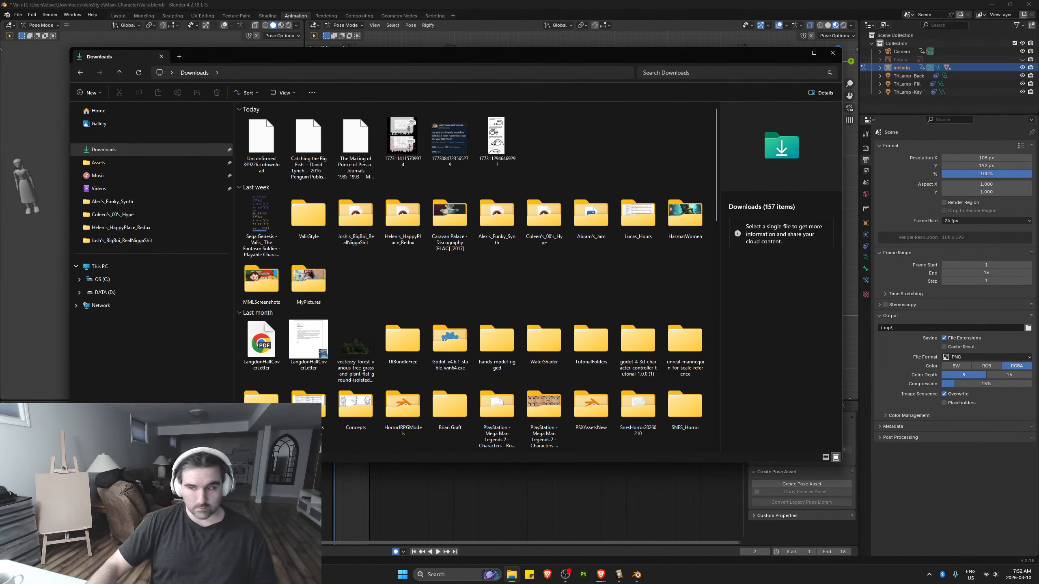
pyautogui.moveTo(696, 57); pyautogui.dragTo(1038, 88)
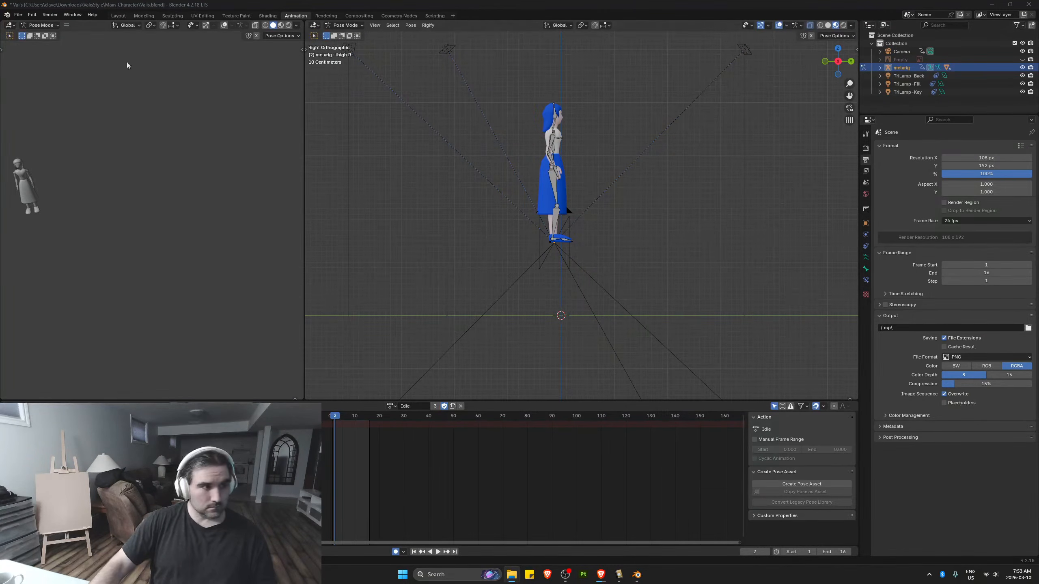
# Render the Idle animation and close the render window
pyautogui.click(51, 15)
pyautogui.click(66, 33)
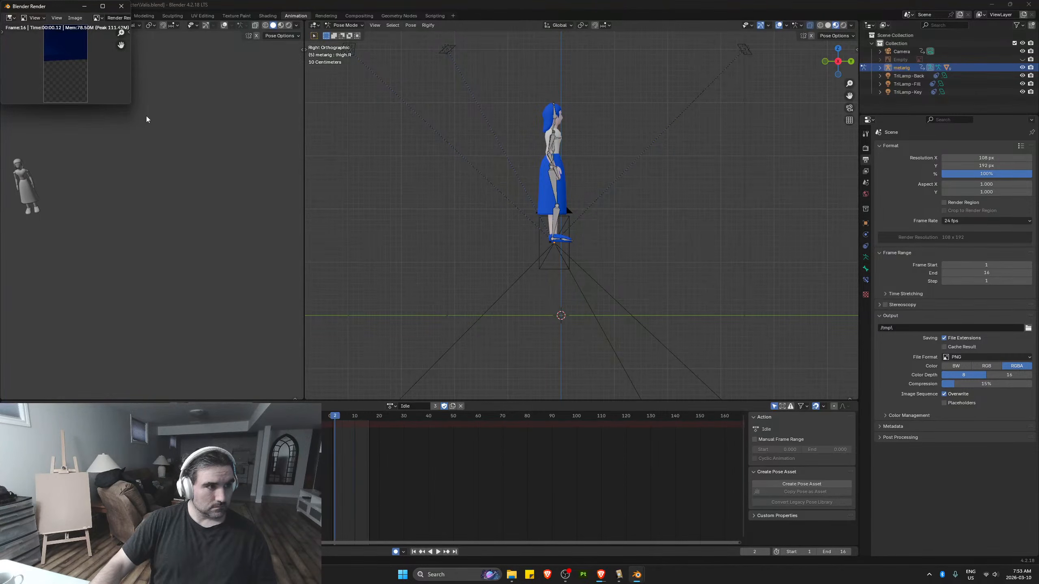
pyautogui.click(121, 7)
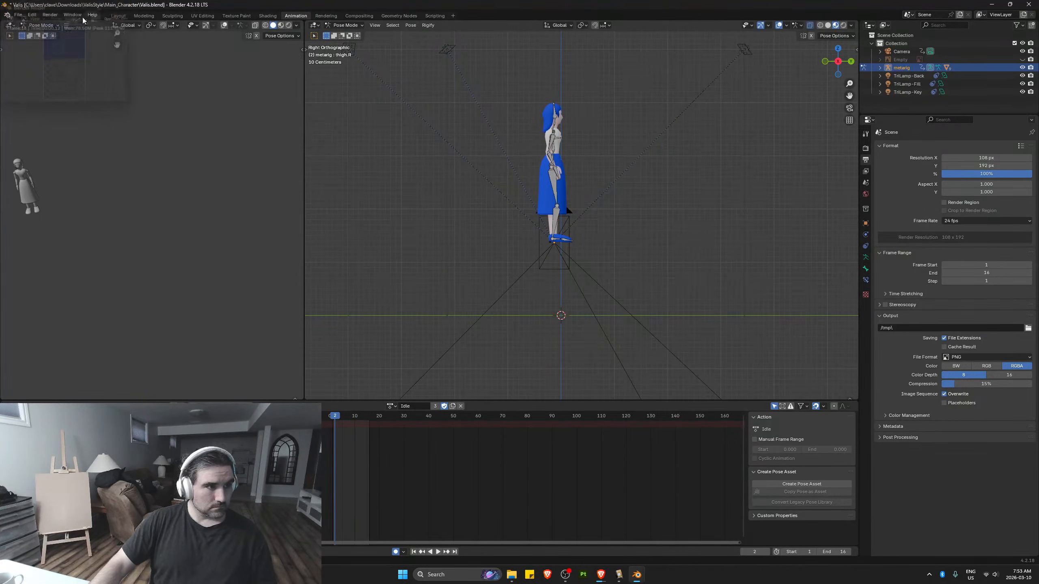
# Play back the rendered animation frames to check the output, and close the player
pyautogui.click(50, 14)
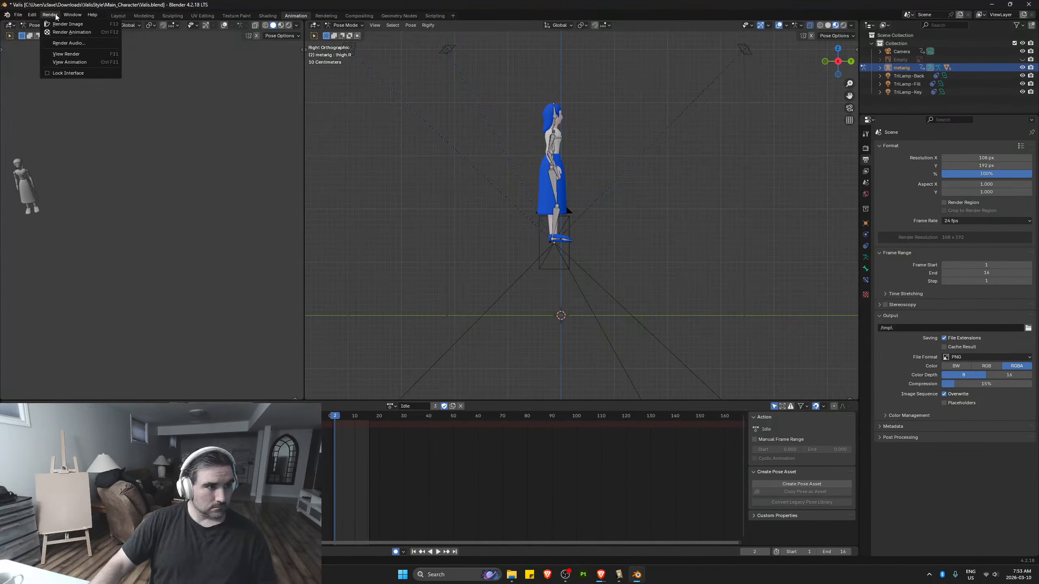
pyautogui.click(93, 63)
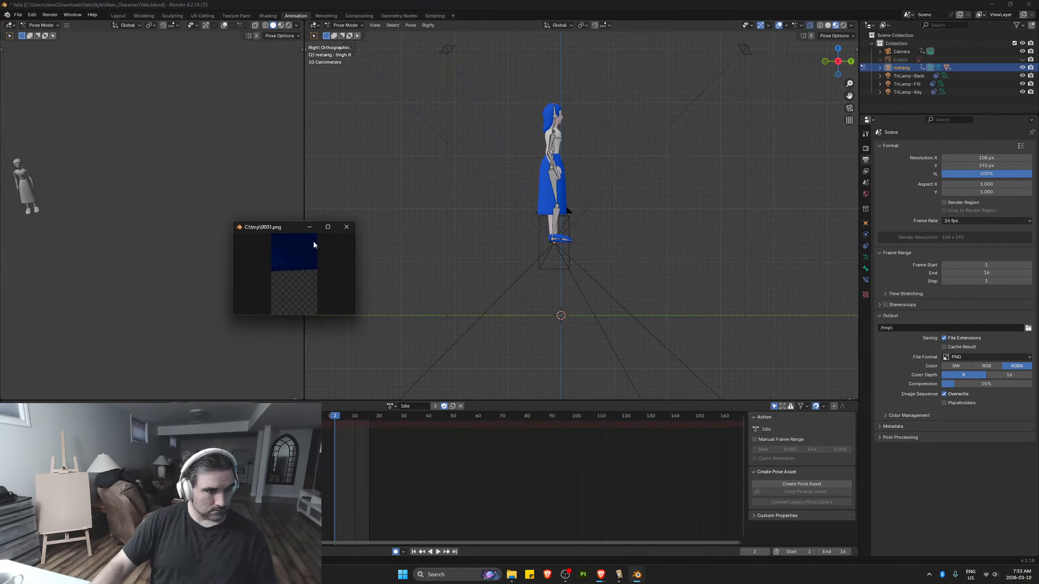
pyautogui.click(347, 227)
# Check the character's framing through the camera, select the camera in the scene, and save the file
pyautogui.press('KP_0')
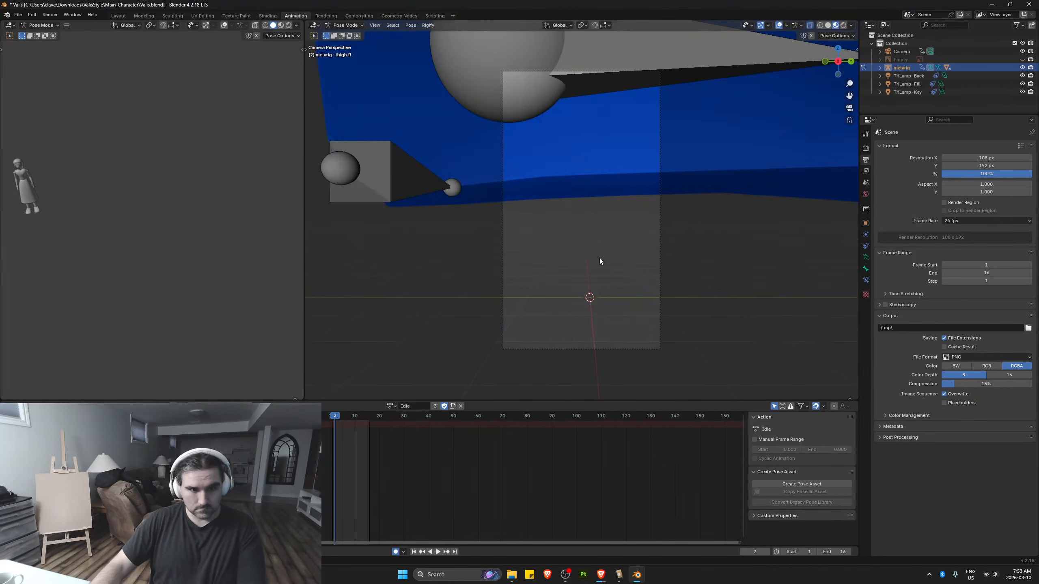
pyautogui.click(901, 52)
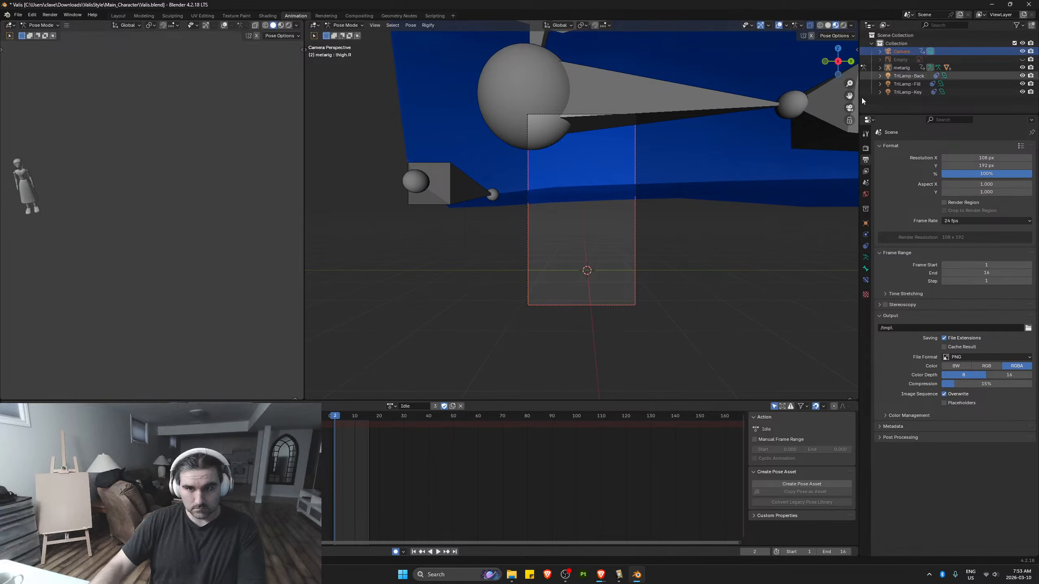
pyautogui.moveTo(696, 212); pyautogui.dragTo(572, 245, button='middle')
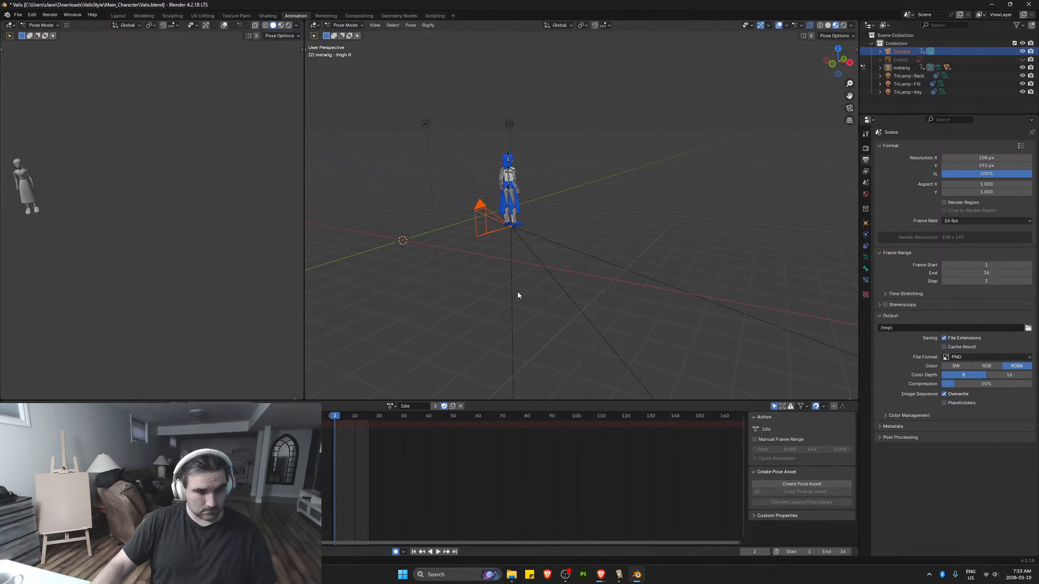
pyautogui.hotkey('ctrl', 's')
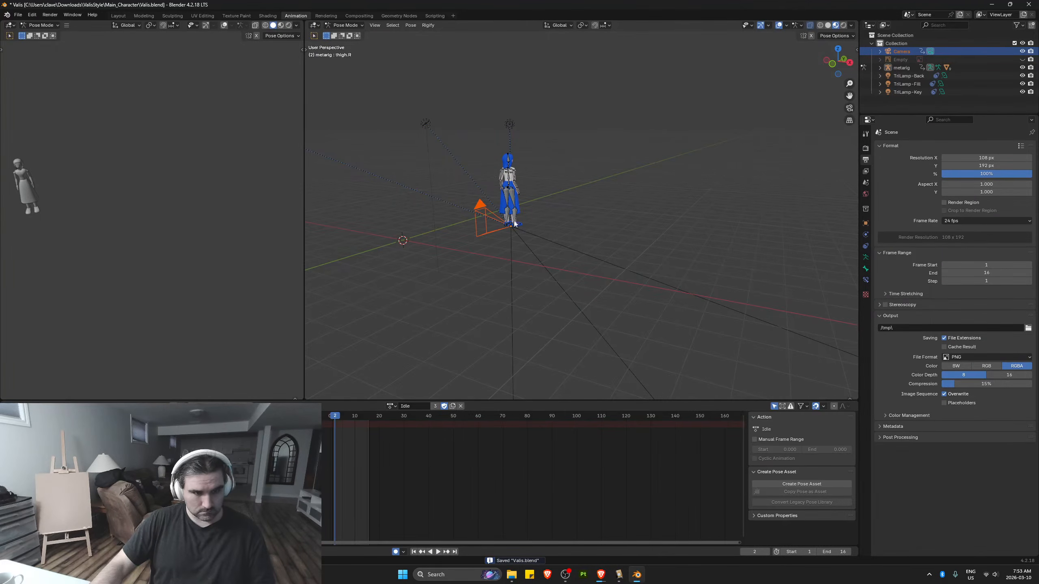
# Switch to Object Mode, preview the camera's assigned action, and select the metarig
pyautogui.click(348, 25)
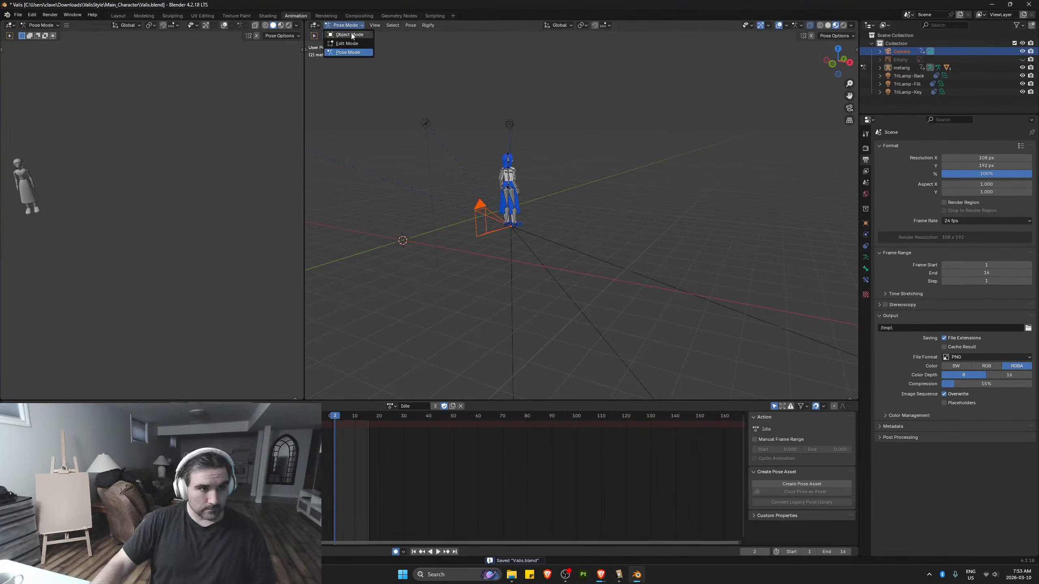
pyautogui.click(351, 32)
pyautogui.click(485, 209)
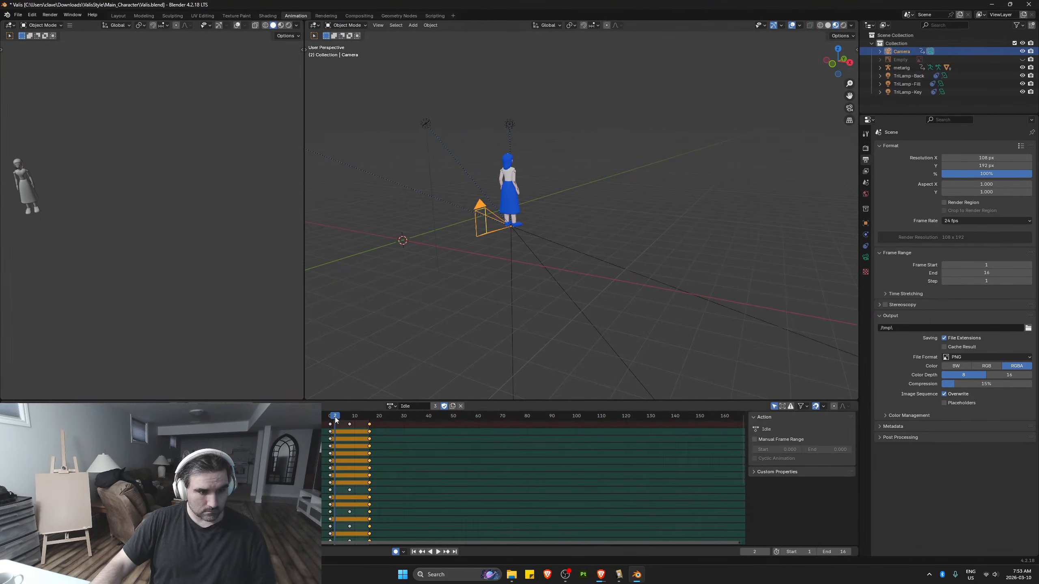
pyautogui.press('space')
pyautogui.press('Escape')
pyautogui.scroll(-4, 480, 258)
pyautogui.moveTo(480, 258); pyautogui.dragTo(527, 258, button='middle')
pyautogui.click(896, 68)
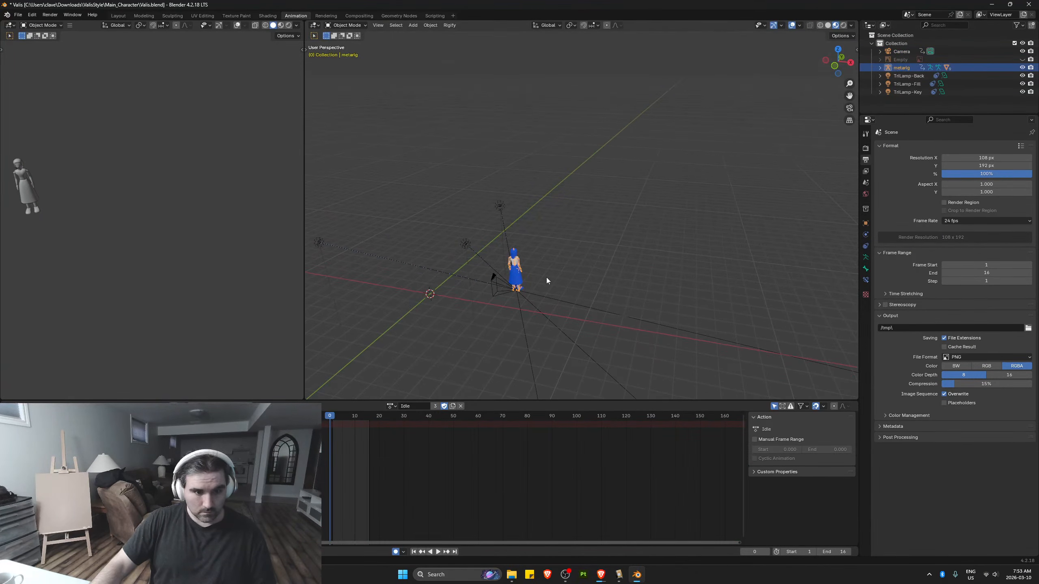
pyautogui.press('g')
pyautogui.press('x')
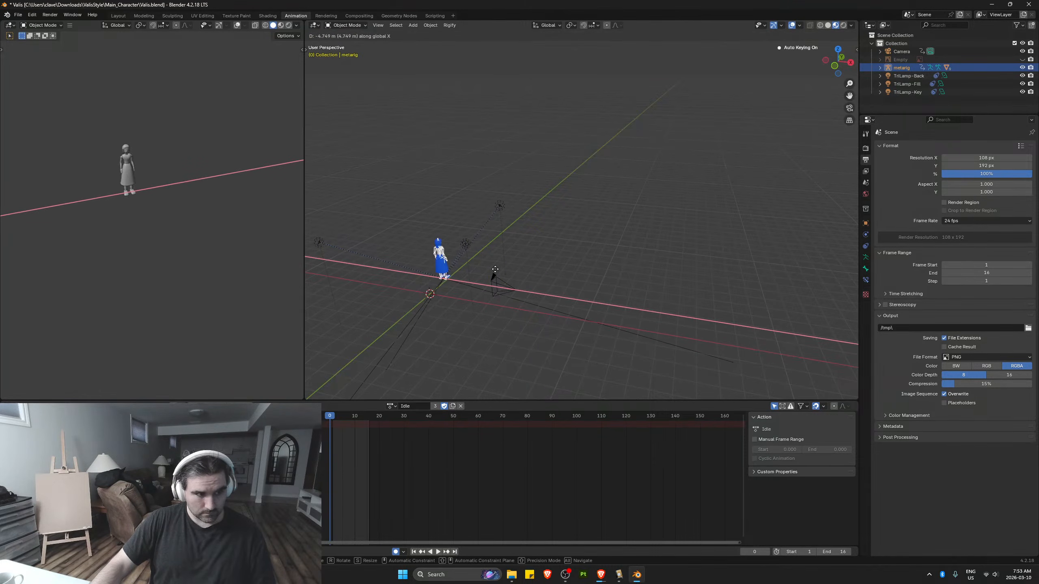
pyautogui.rightClick(500, 266)
pyautogui.press('KP_0')
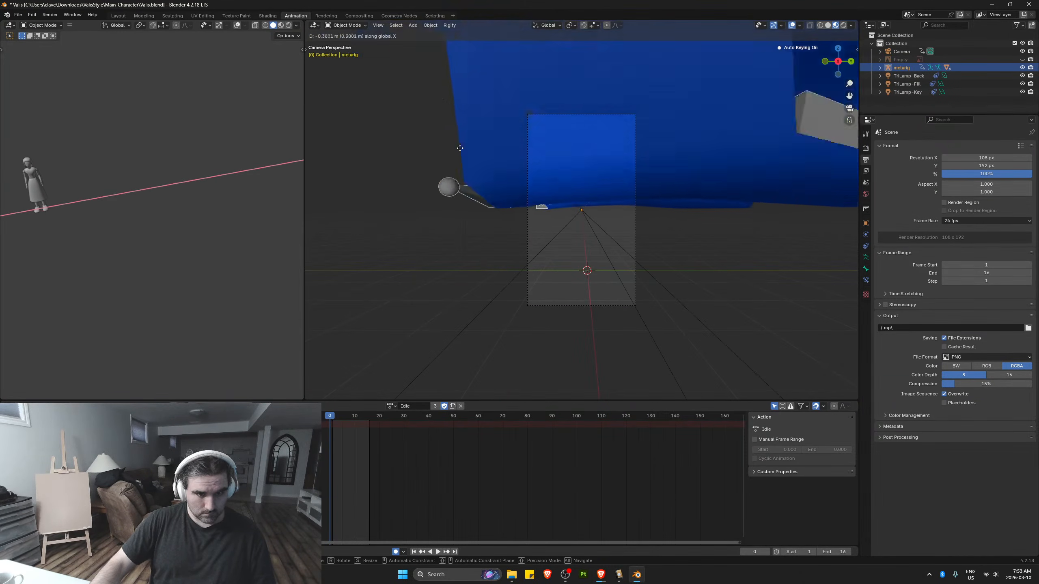
pyautogui.moveTo(454, 125); pyautogui.dragTo(375, 174, button='middle')
pyautogui.press('KP_7')
pyautogui.press('g')
pyautogui.press('x')
pyautogui.rightClick(422, 217)
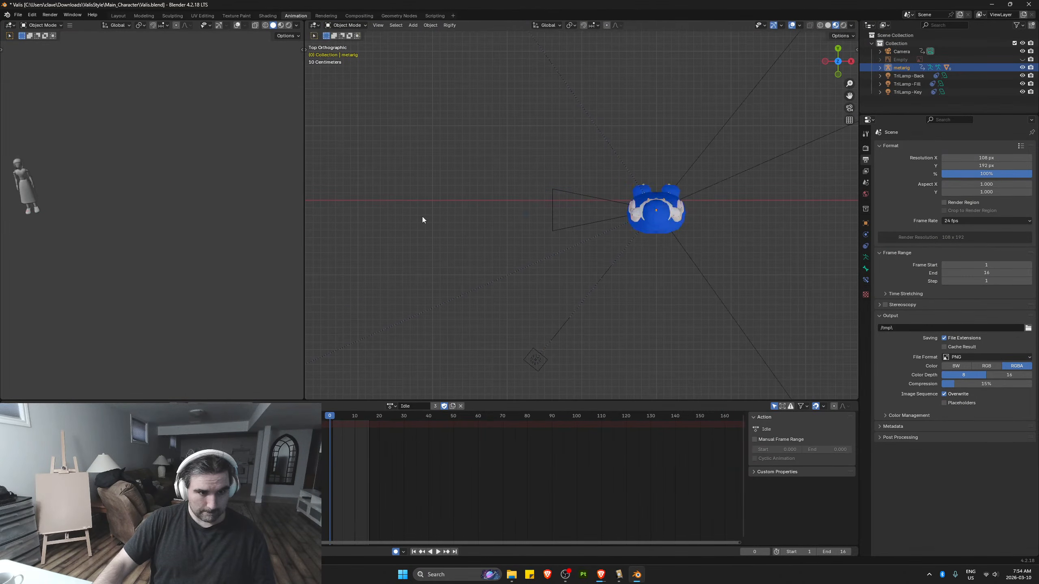
# In top view, move the metarig about -6 m along the X axis to the scene's centre, in front of the camera
pyautogui.scroll(-8, 450, 232)
pyautogui.scroll(-3, 450, 228)
pyautogui.press('g')
pyautogui.press('x')
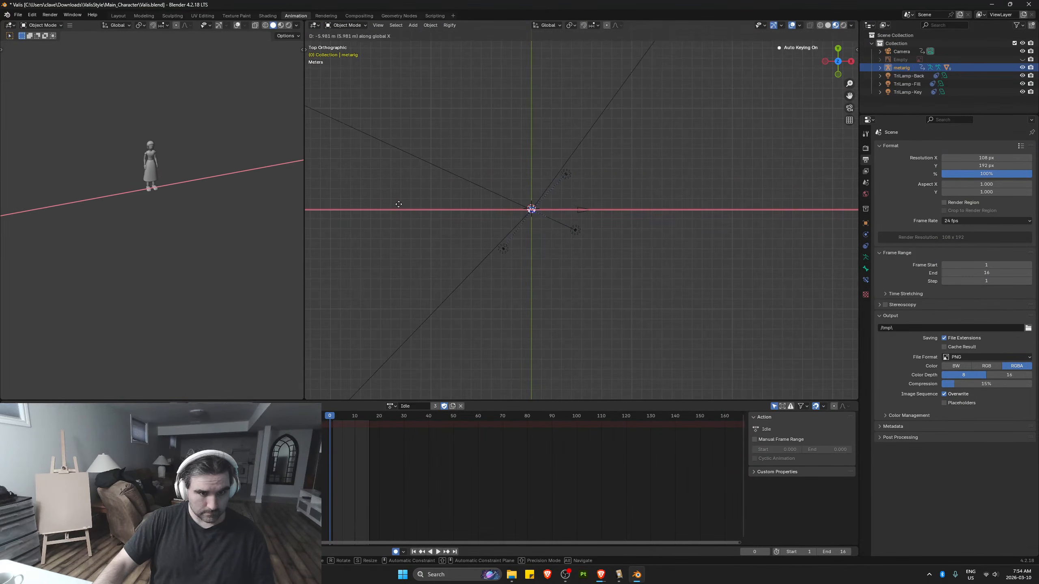
pyautogui.click(401, 204)
pyautogui.press('KP_0')
pyautogui.press('g')
pyautogui.press('z')
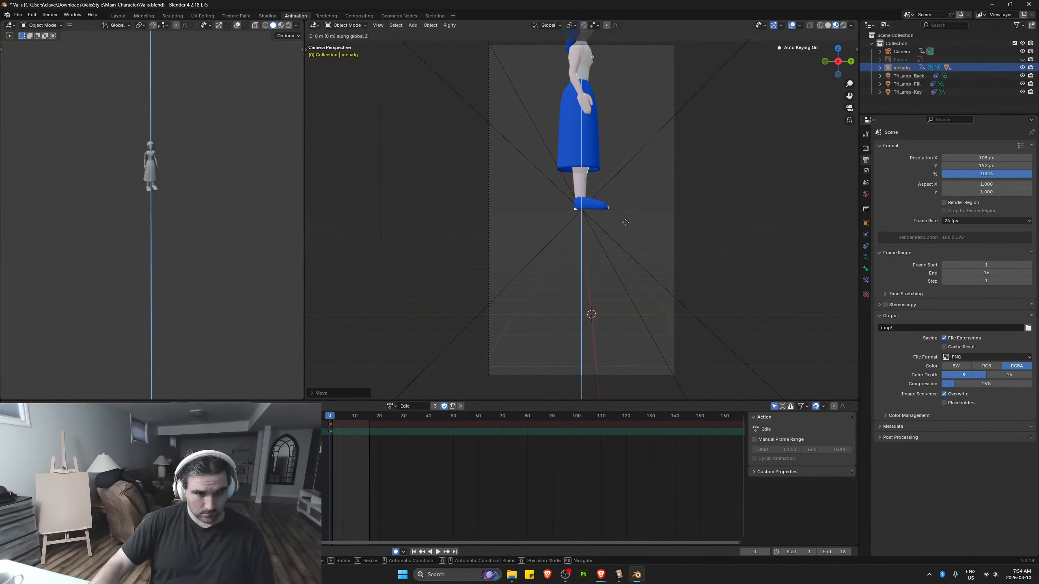
pyautogui.rightClick(646, 321)
# In front view, lower the metarig about 1.37 m along Z so its feet stand on the ground line
pyautogui.press('KP_1')
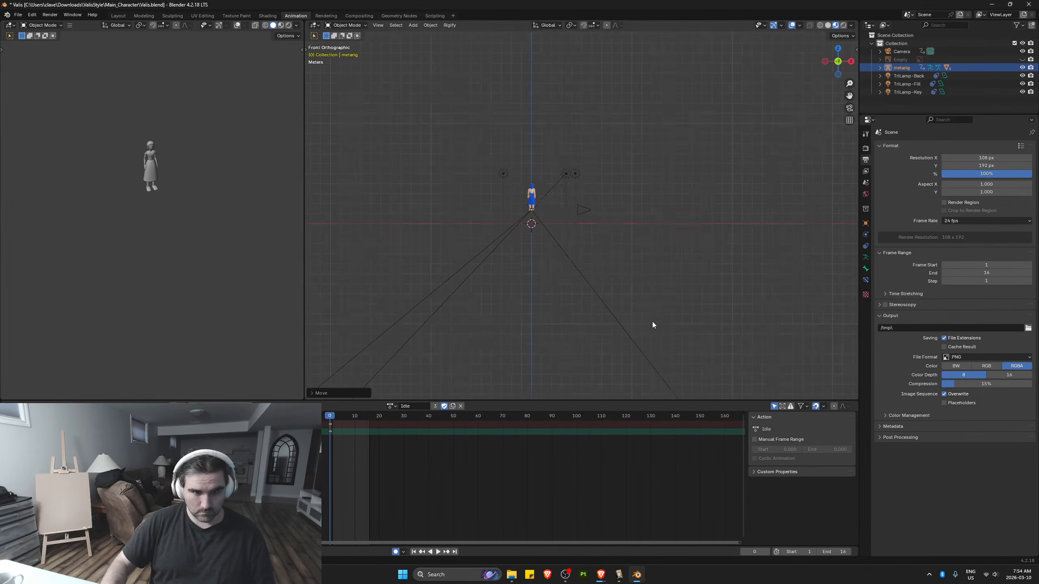
pyautogui.scroll(8, 473, 225)
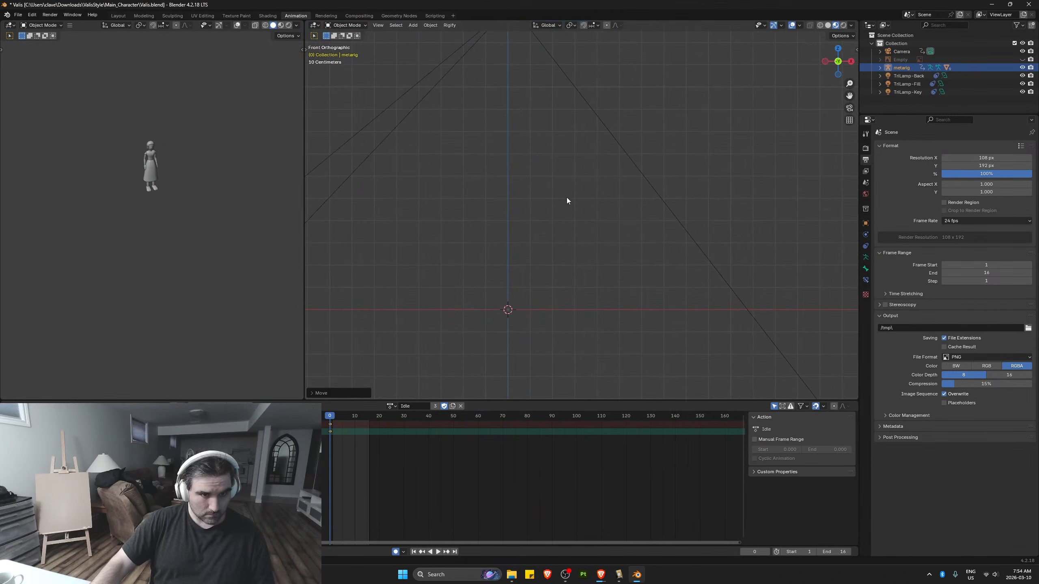
pyautogui.press('g')
pyautogui.press('z')
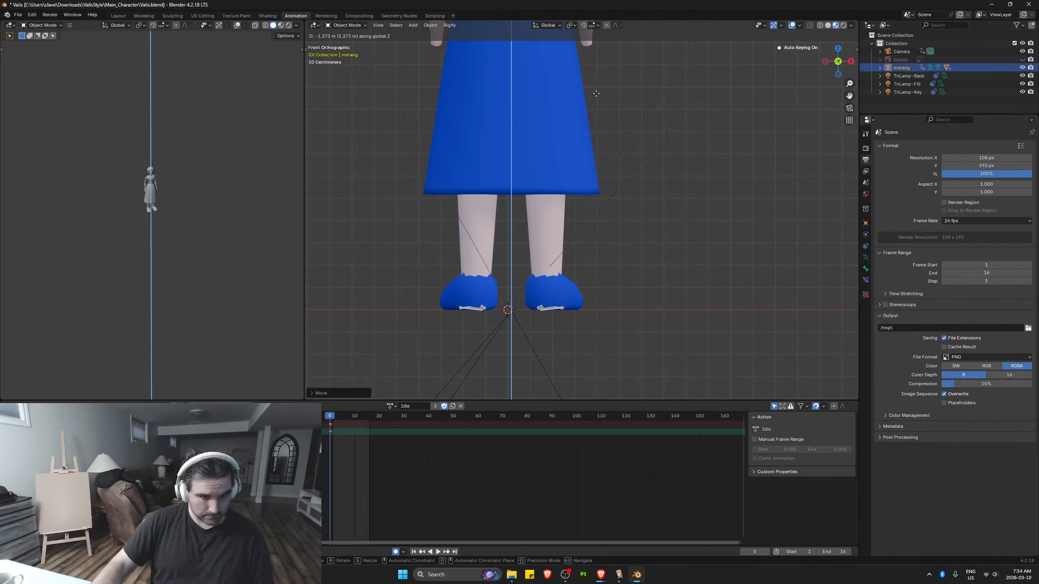
pyautogui.click(599, 92)
# Shift the metarig about -0.02 m along X to centre its feet on the world origin
pyautogui.scroll(3, 573, 225)
pyautogui.press('g')
pyautogui.press('x')
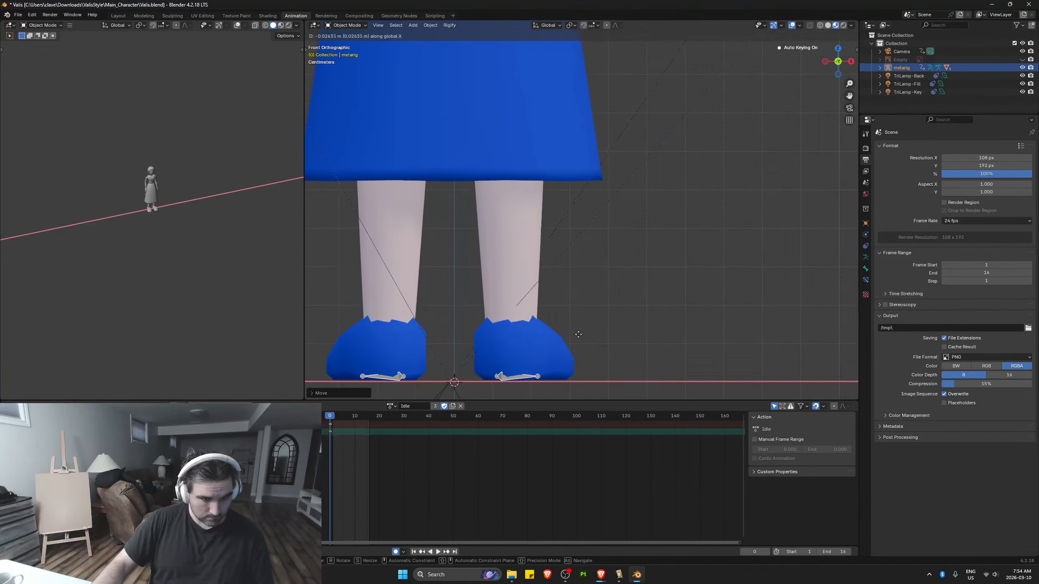
pyautogui.click(579, 333)
# Lower the metarig about 0.005 m along Z so the shoe soles touch the ground line
pyautogui.keyDown('shift'); pyautogui.moveTo(531, 305); pyautogui.dragTo(594, 225, button='middle'); pyautogui.keyUp('shift')
pyautogui.scroll(4, 591, 226)
pyautogui.keyDown('shift'); pyautogui.moveTo(556, 257); pyautogui.dragTo(620, 179, button='middle'); pyautogui.keyUp('shift')
pyautogui.press('g')
pyautogui.press('x')
pyautogui.press('z')
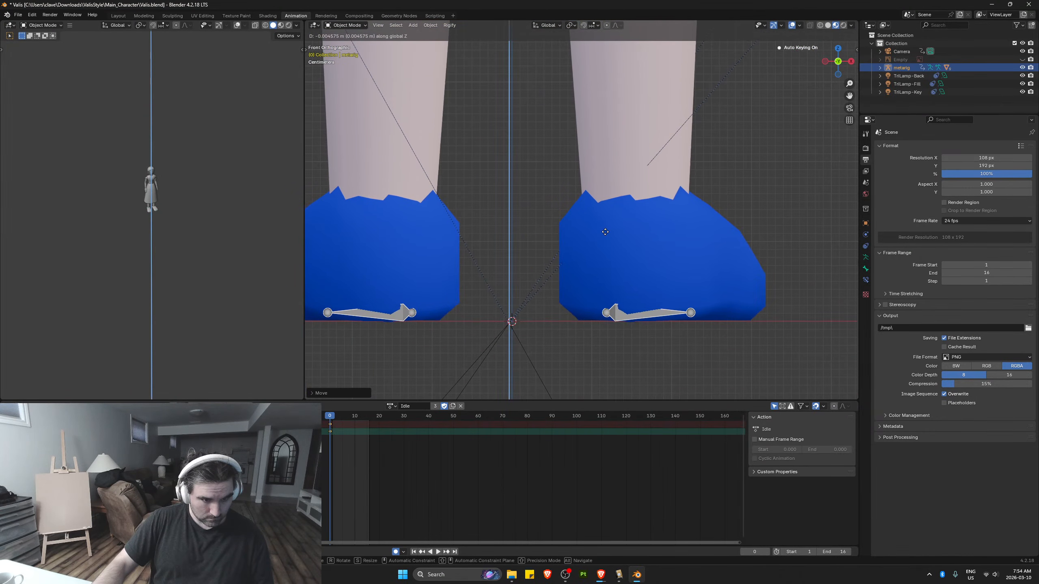
pyautogui.click(608, 232)
# Check the repositioned character through the camera and render the animation again
pyautogui.scroll(-5, 607, 227)
pyautogui.press('KP_0')
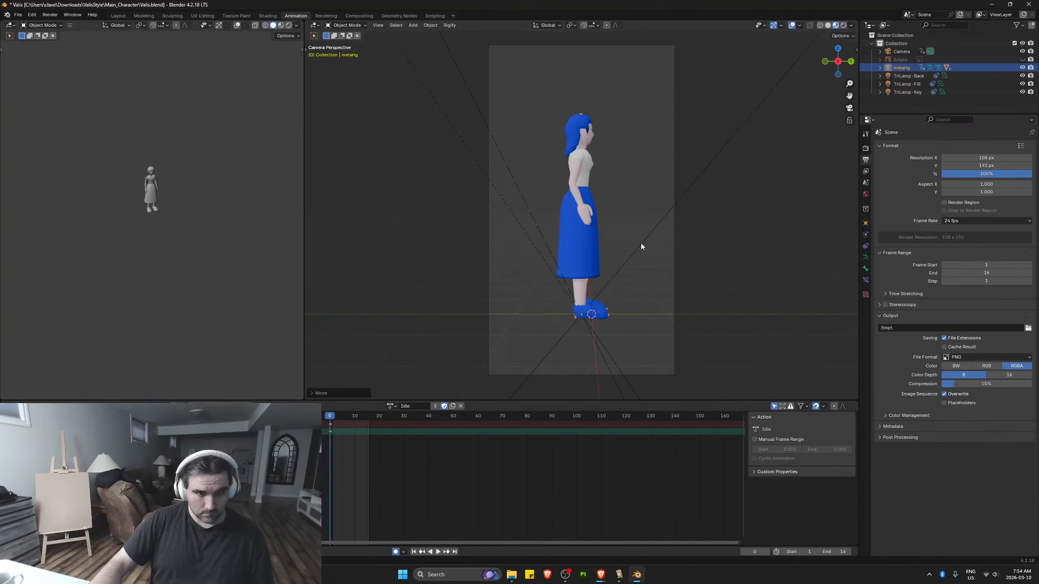
pyautogui.click(50, 15)
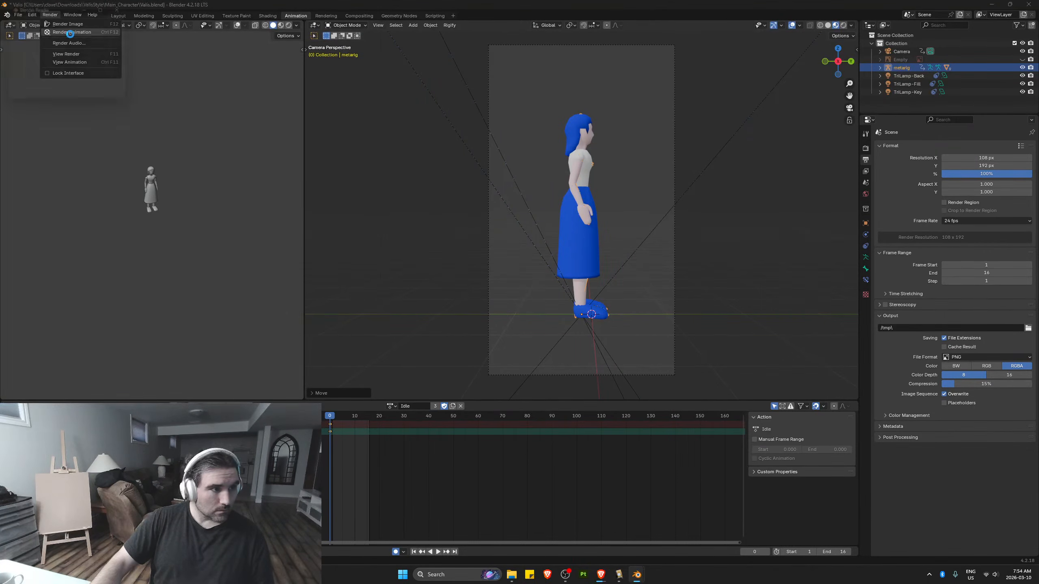
# Run the animation render, close its window and inspect the camera in the scene by playing the timeline with the Camera selected
pyautogui.click(61, 34)
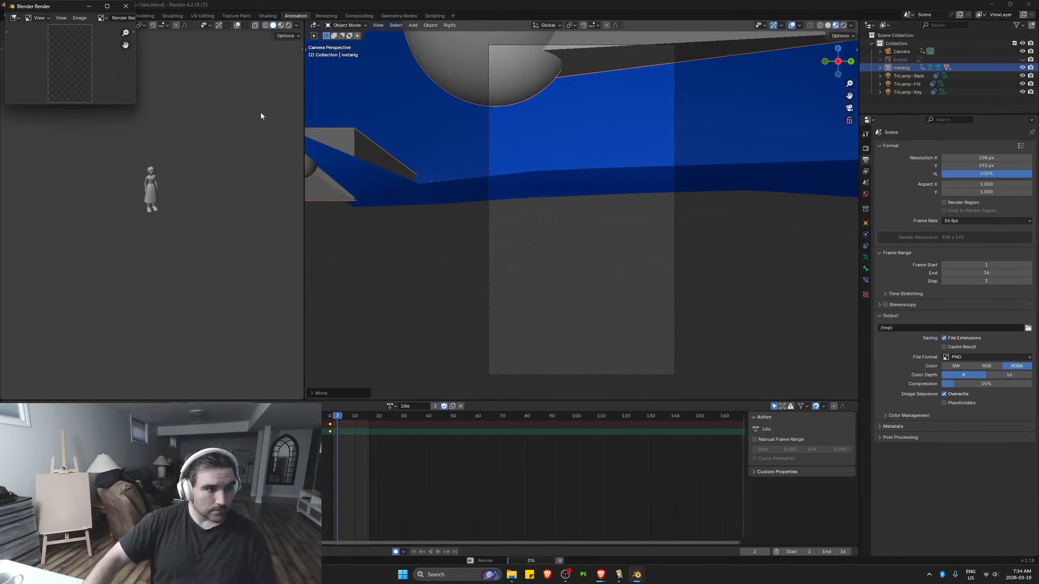
pyautogui.click(126, 8)
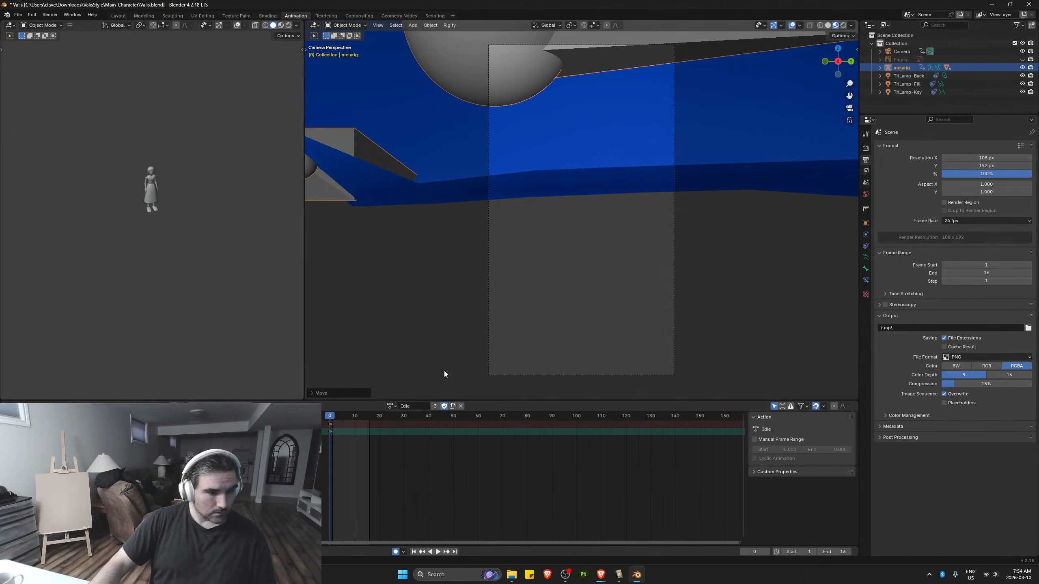
pyautogui.moveTo(444, 370); pyautogui.dragTo(606, 288, button='middle')
pyautogui.scroll(-10, 607, 289)
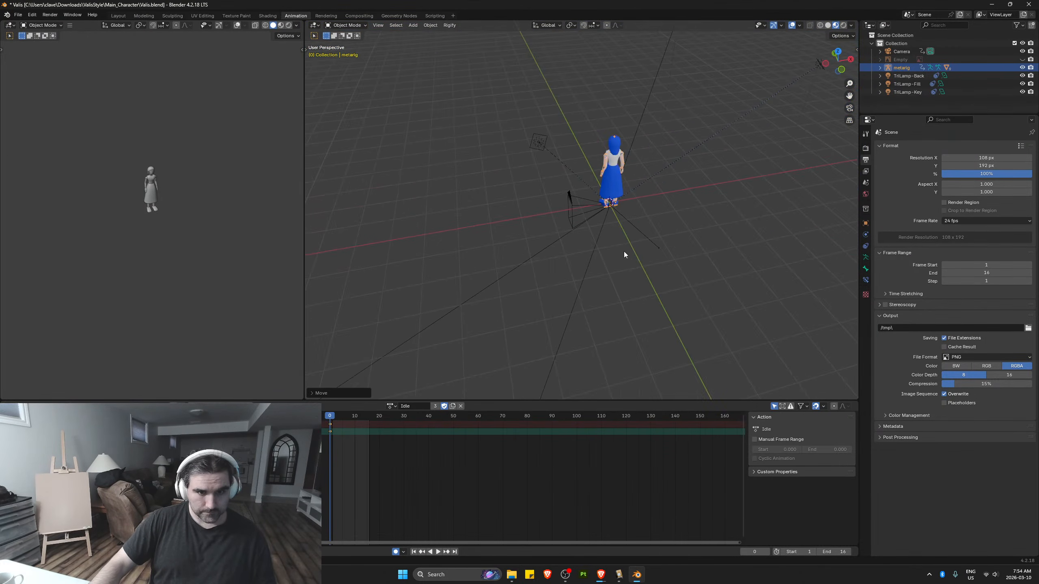
pyautogui.click(578, 202)
pyautogui.press('space')
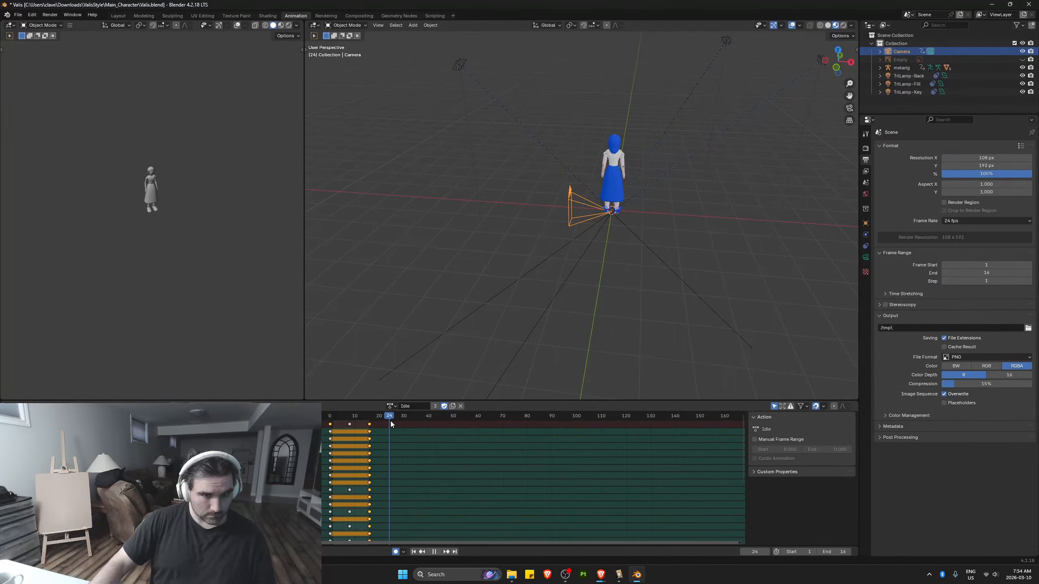
pyautogui.moveTo(342, 424); pyautogui.dragTo(332, 423)
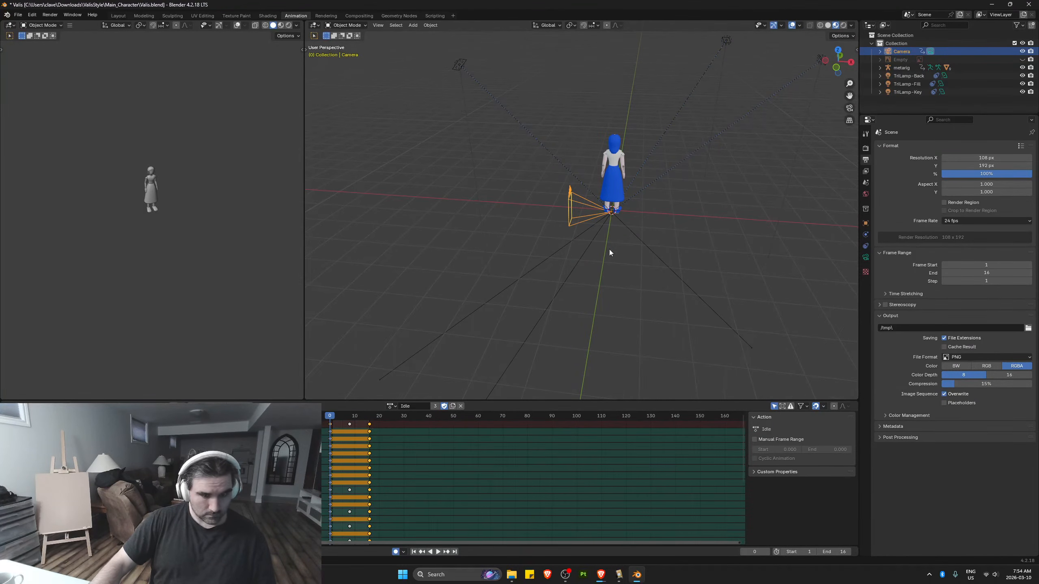
pyautogui.moveTo(658, 234)
pyautogui.mouseDown(button='middle')
pyautogui.moveTo(599, 228)
pyautogui.moveTo(669, 232)
pyautogui.moveTo(650, 230)
pyautogui.mouseUp(button='middle')
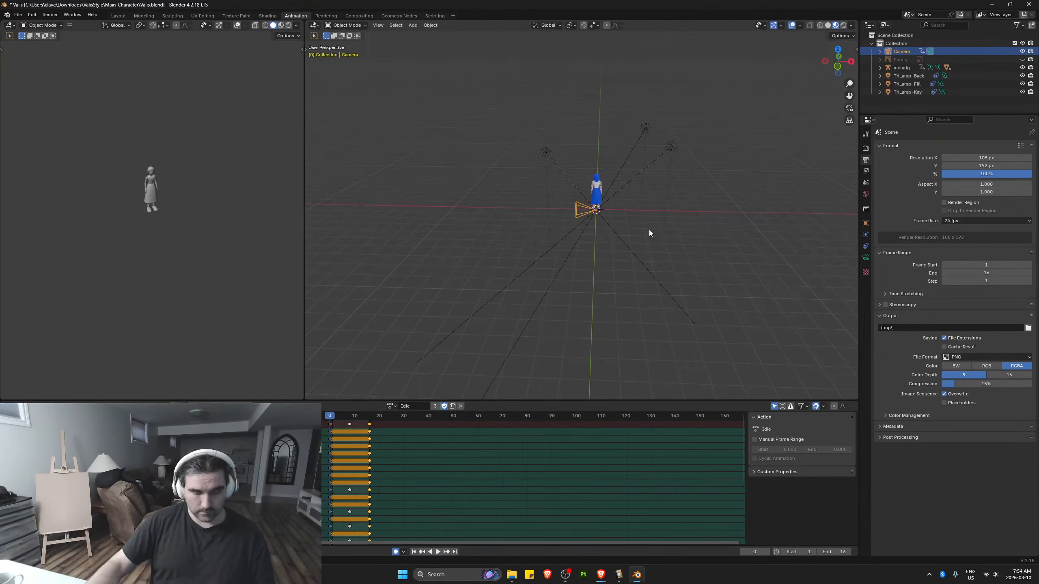
# Assign CameraAction to the Camera, look through it and save the file
pyautogui.click(391, 406)
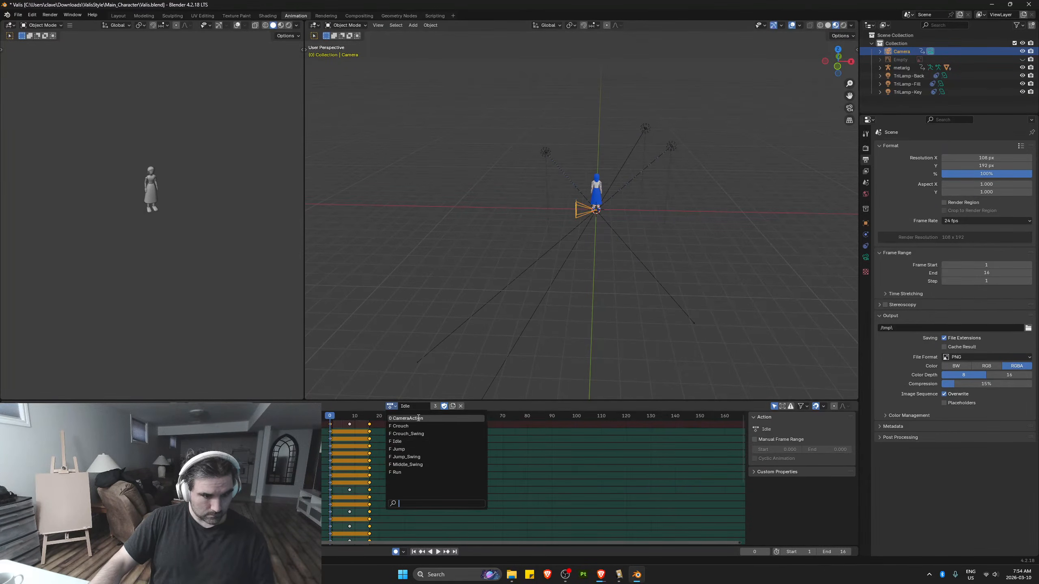
pyautogui.click(400, 432)
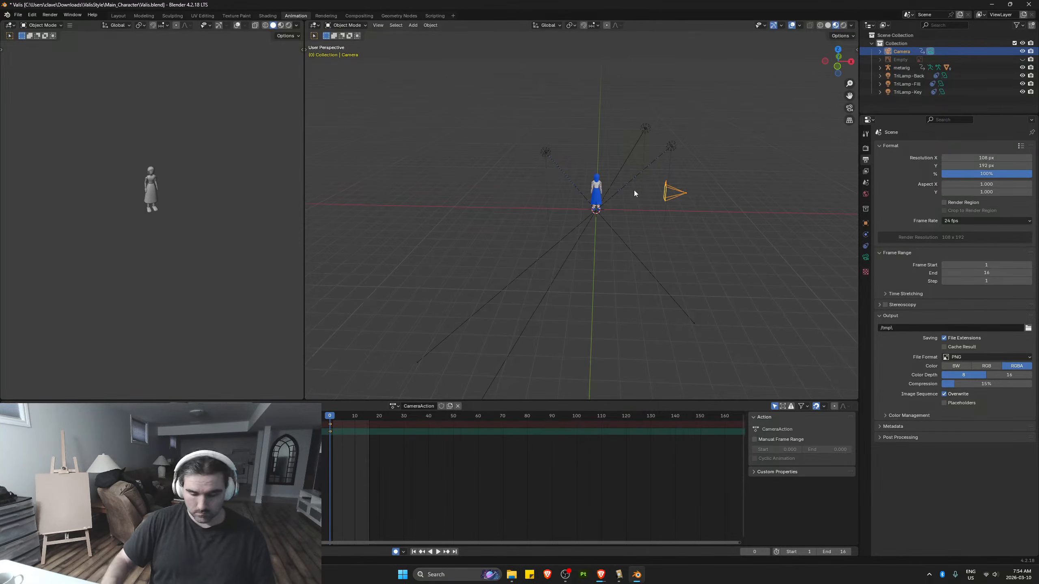
pyautogui.press('KP_0')
pyautogui.hotkey('ctrl', 's')
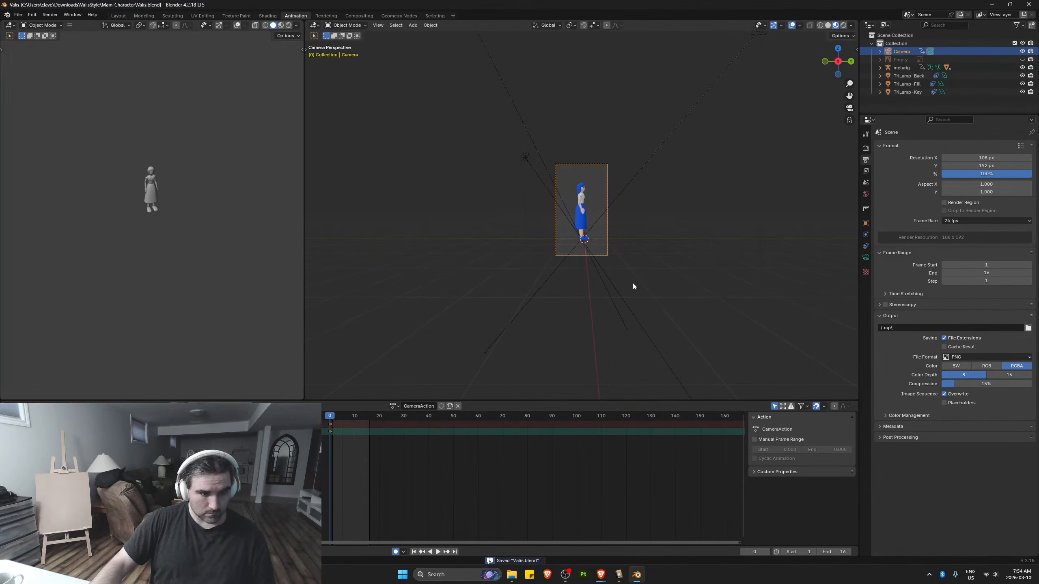
# Unlink CameraAction from the Camera, save the file and check the camera's placement with the timeline at frame 0
pyautogui.click(394, 406)
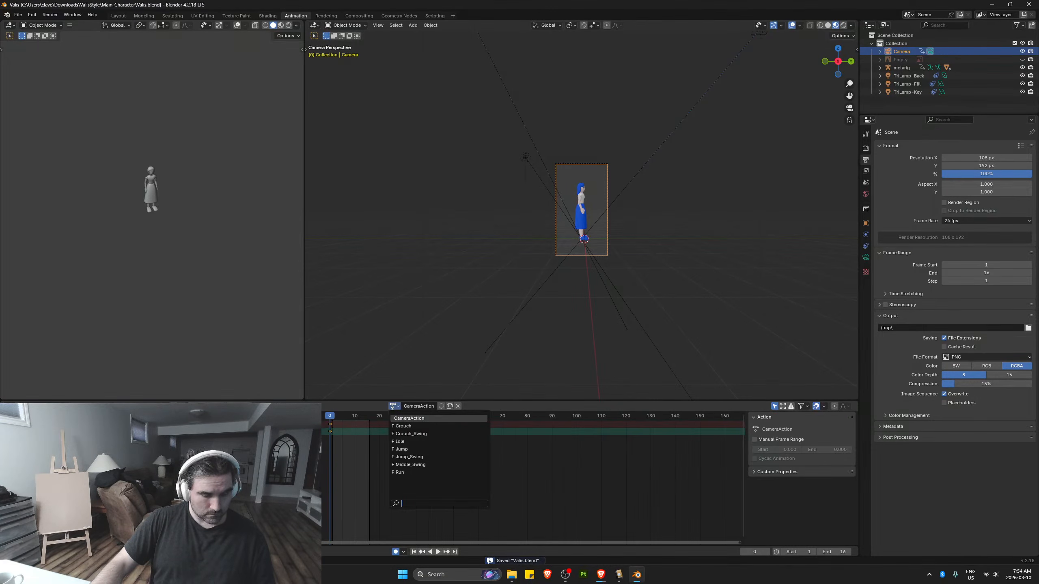
pyautogui.click(458, 405)
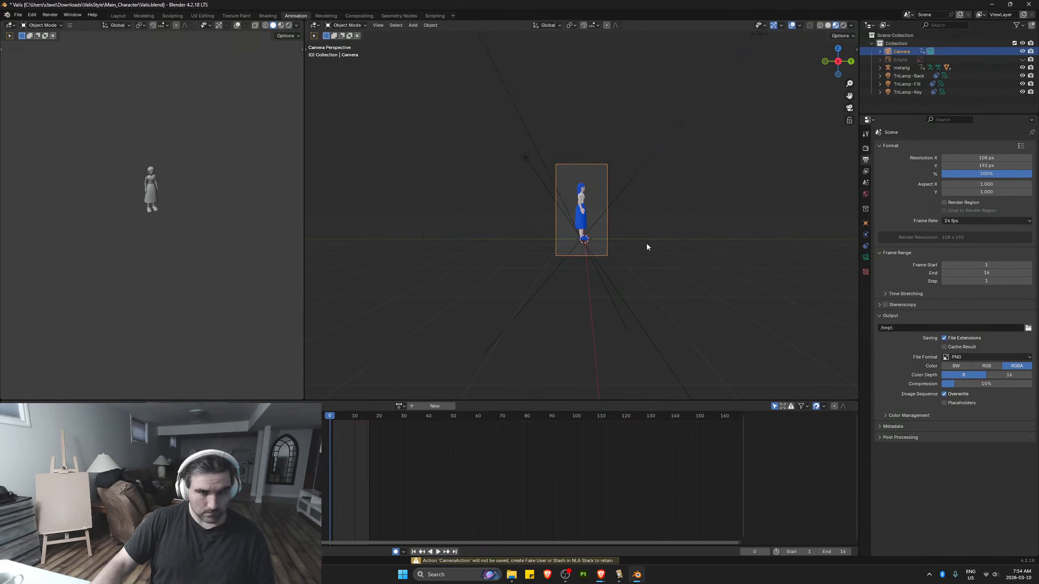
pyautogui.hotkey('ctrl', 's')
pyautogui.moveTo(620, 232); pyautogui.dragTo(695, 242, button='middle')
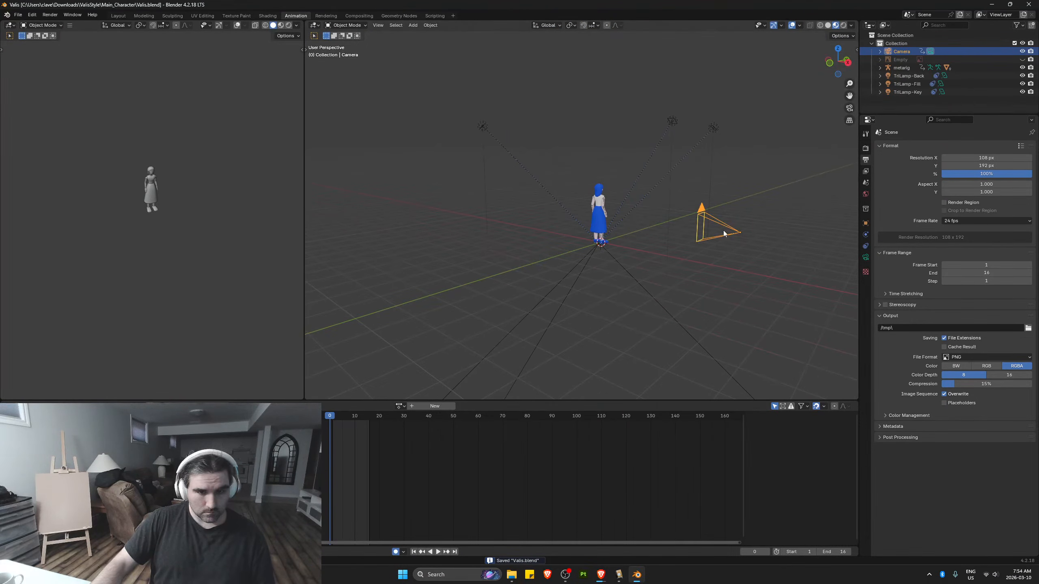
pyautogui.moveTo(337, 416)
pyautogui.mouseDown()
pyautogui.moveTo(372, 418)
pyautogui.moveTo(329, 418)
pyautogui.mouseUp()
pyautogui.press('space')
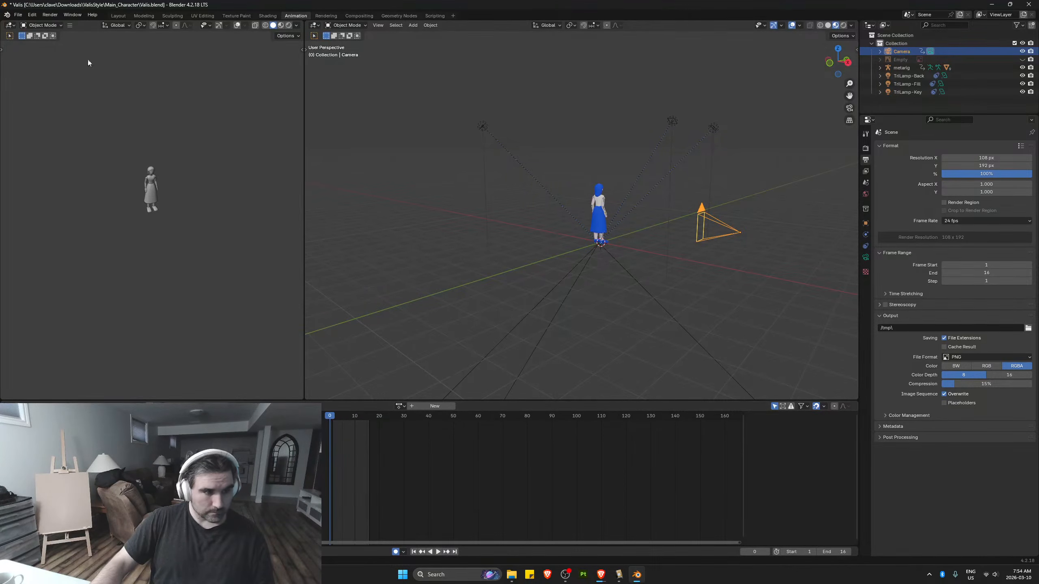
# Render the Idle animation, review the playback of the rendered frames and switch to File Explorer
pyautogui.click(51, 14)
pyautogui.click(61, 33)
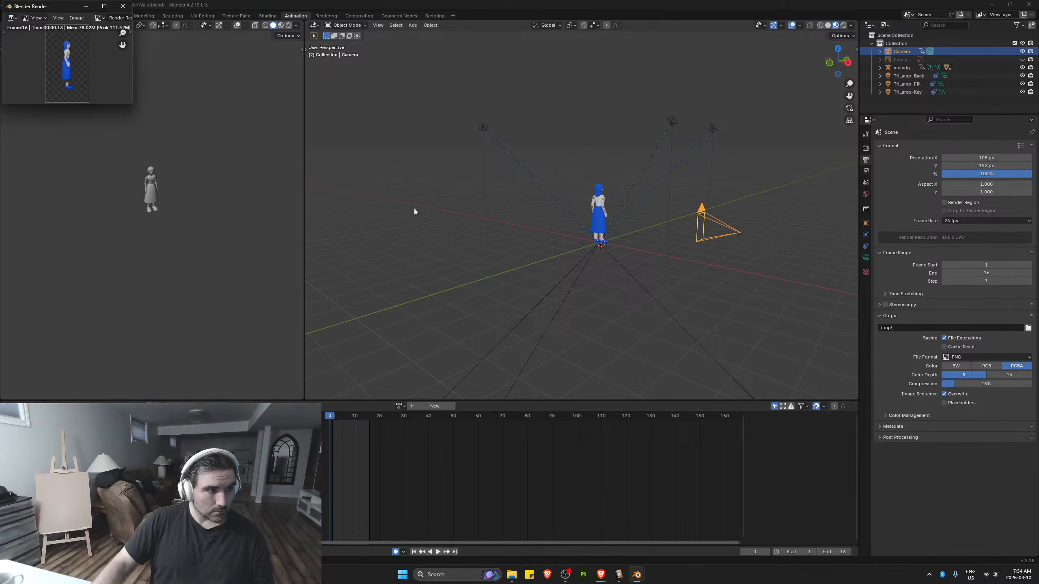
pyautogui.click(124, 6)
pyautogui.click(51, 14)
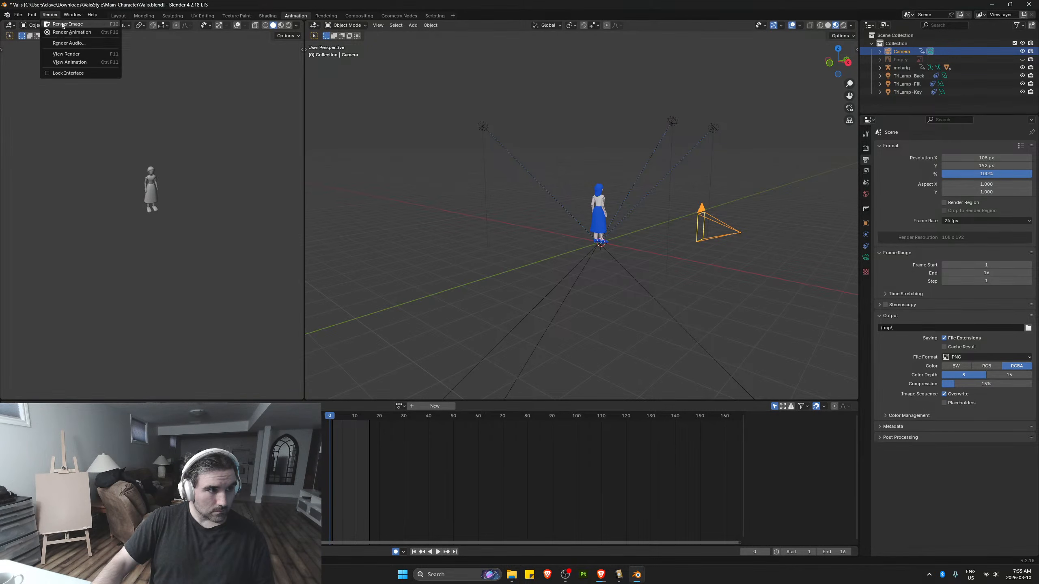
pyautogui.click(94, 63)
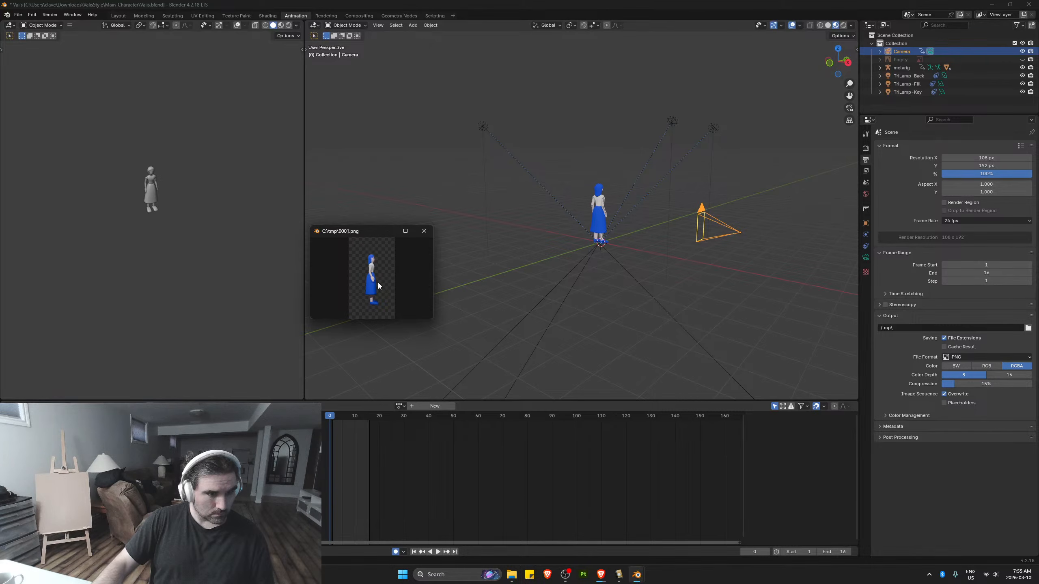
pyautogui.click(423, 231)
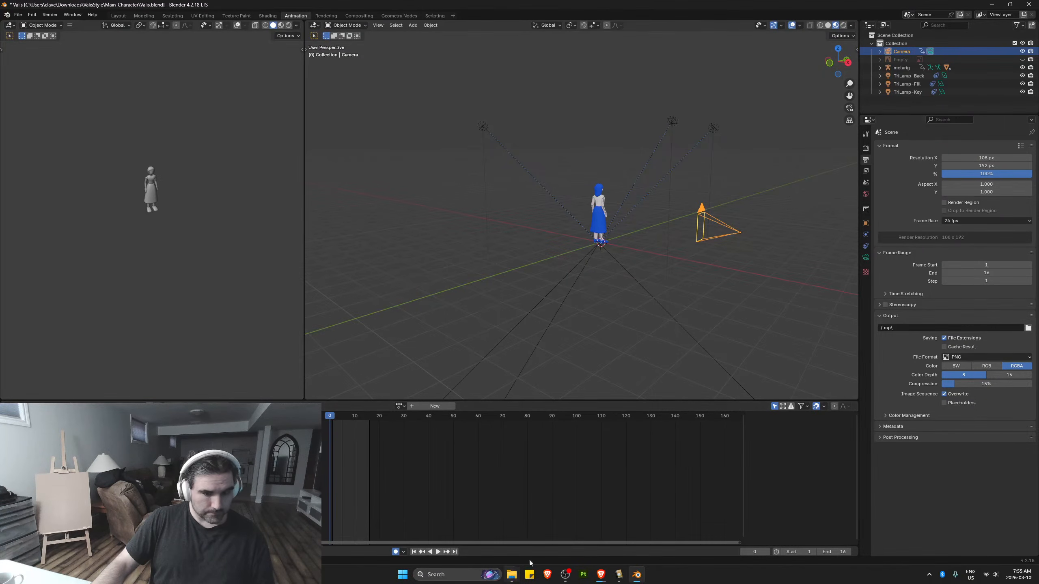
pyautogui.click(511, 575)
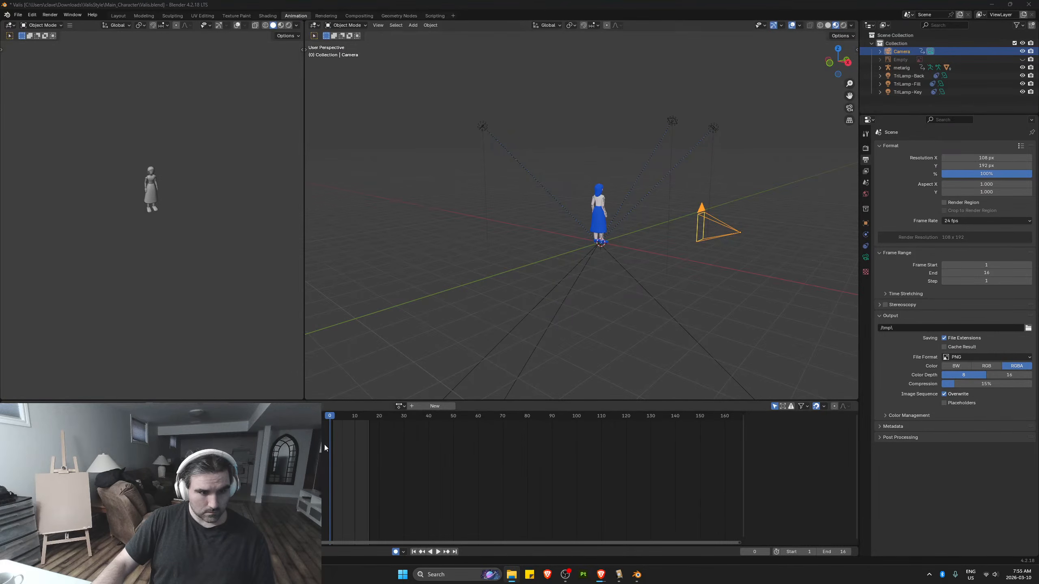
# Assign the Idle action to the Camera, deselect it and replace the action with Crouch
pyautogui.click(399, 406)
pyautogui.click(409, 442)
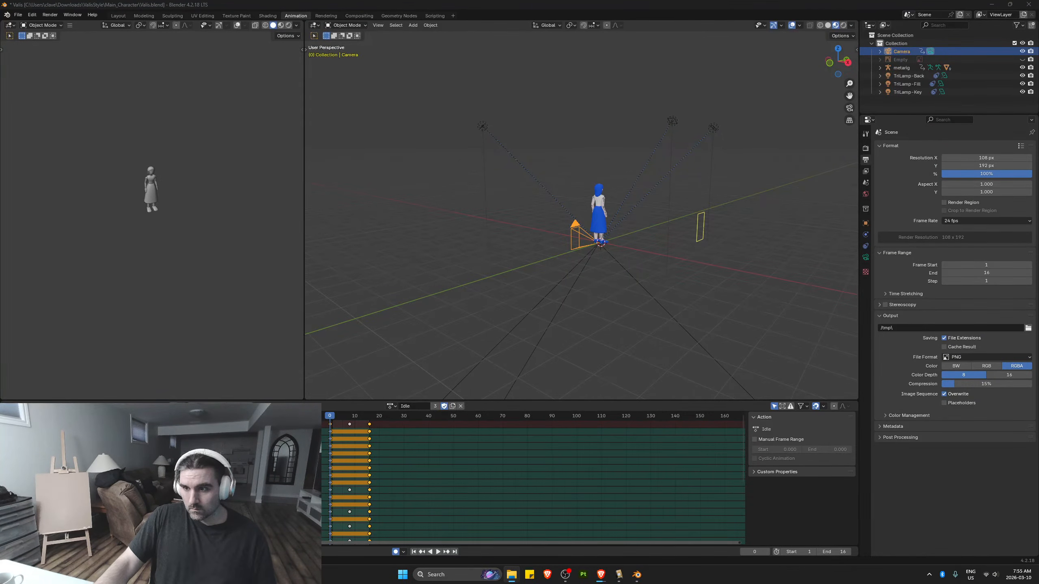
pyautogui.click(495, 269)
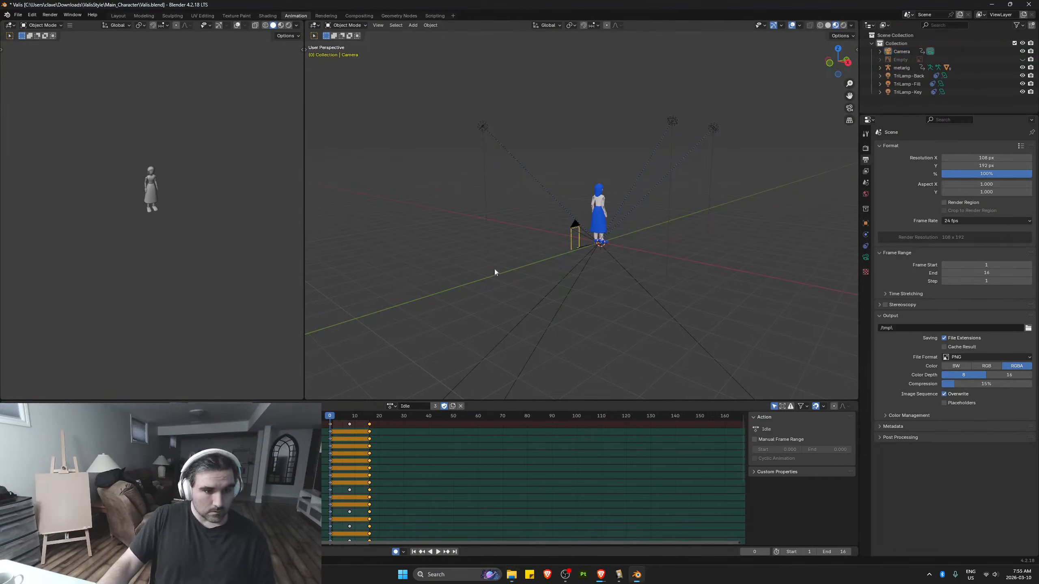
pyautogui.click(389, 406)
pyautogui.click(409, 426)
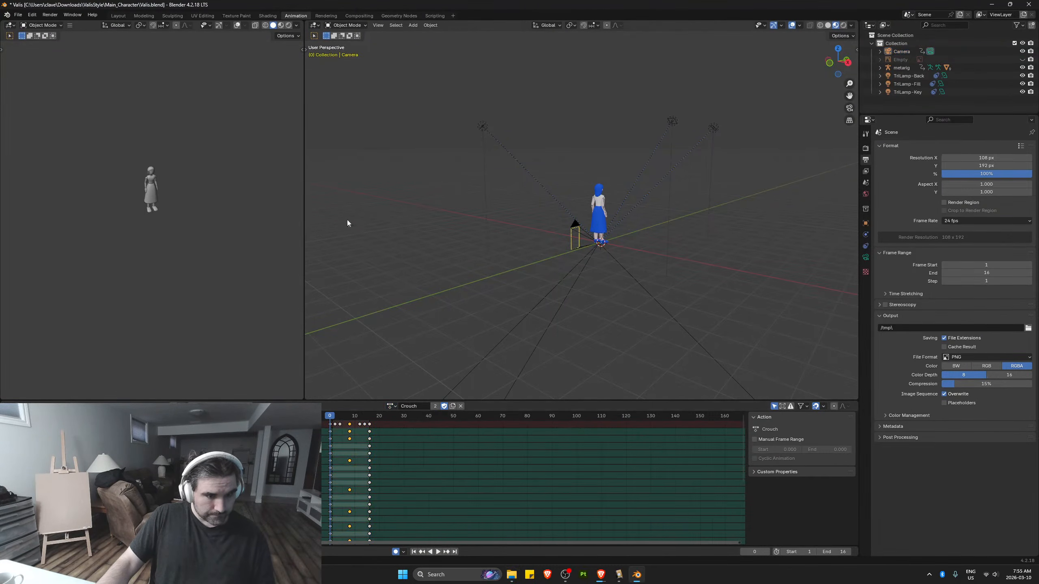
# Try rendering the animation, close the render window and play the timeline to check the Camera with the Crouch action
pyautogui.click(48, 15)
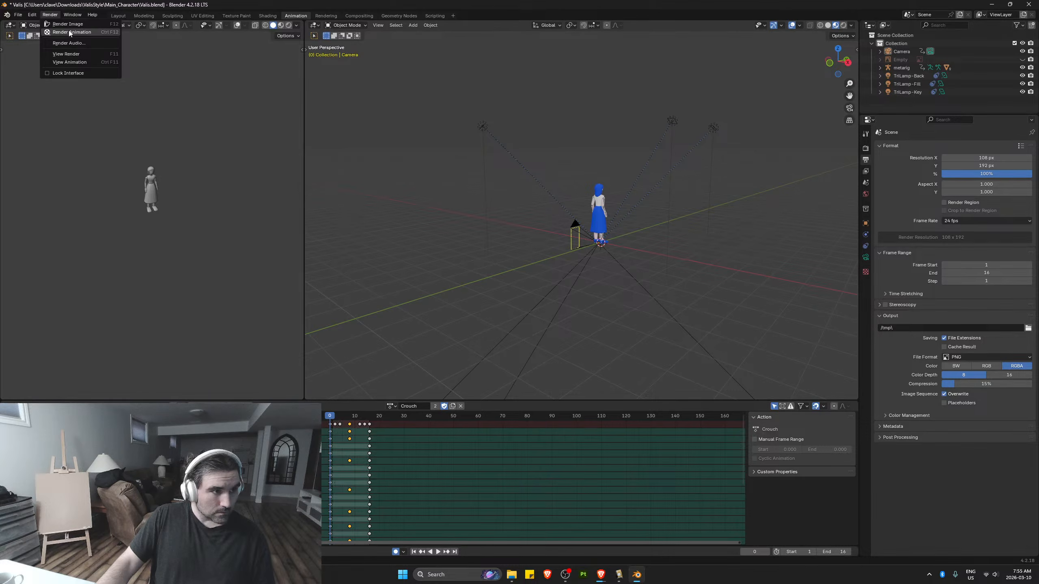
pyautogui.click(68, 30)
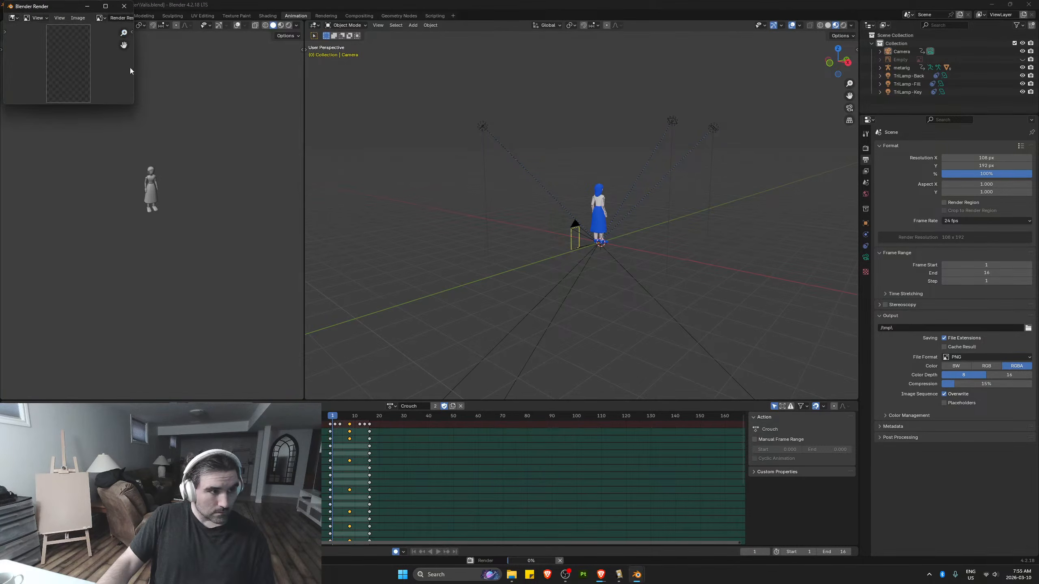
pyautogui.click(124, 6)
pyautogui.press('space')
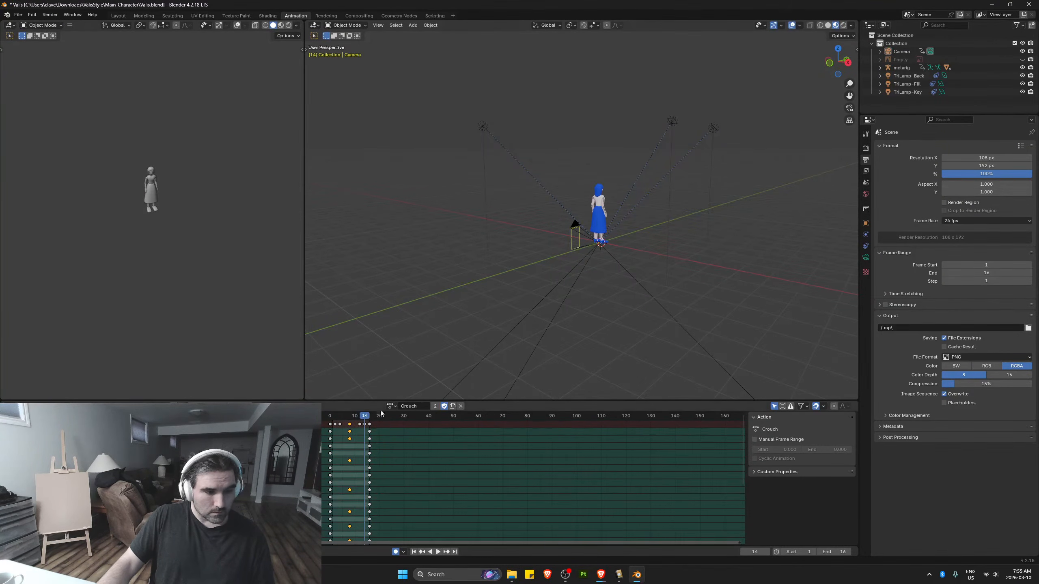
pyautogui.press('Escape')
pyautogui.click(571, 238)
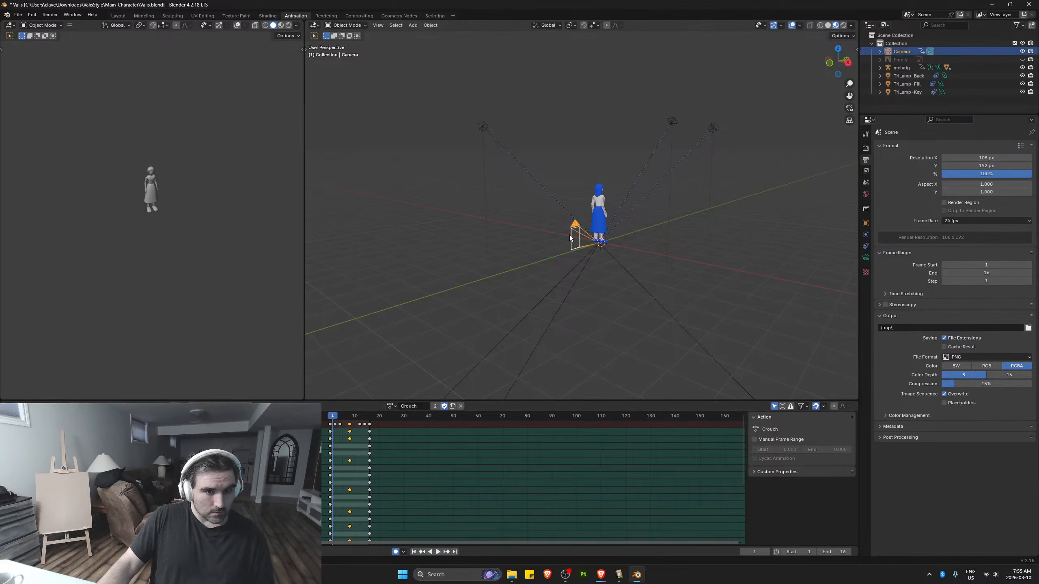
pyautogui.moveTo(339, 421); pyautogui.dragTo(322, 418)
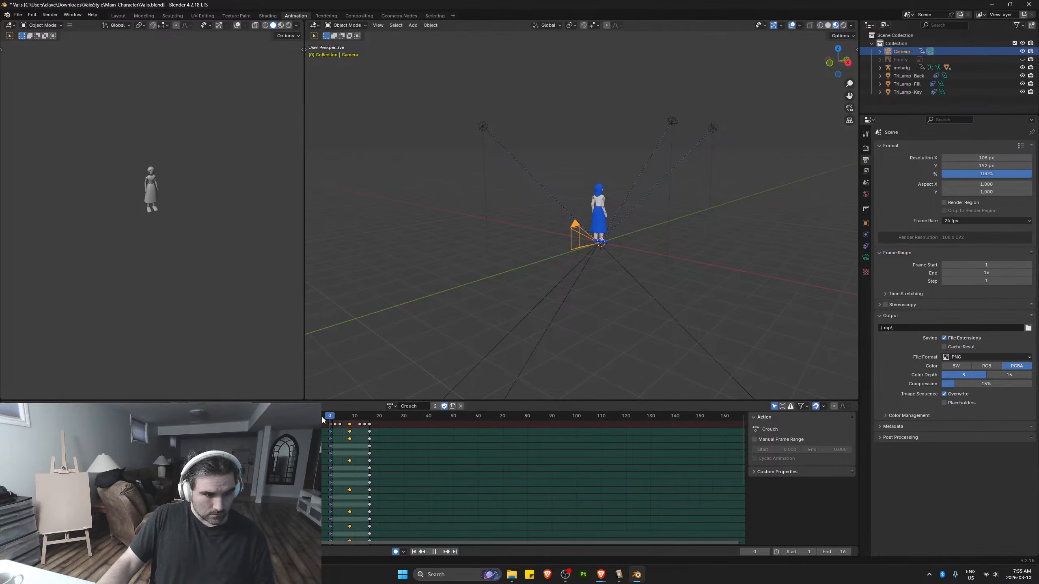
pyautogui.moveTo(560, 291); pyautogui.dragTo(619, 266, button='middle')
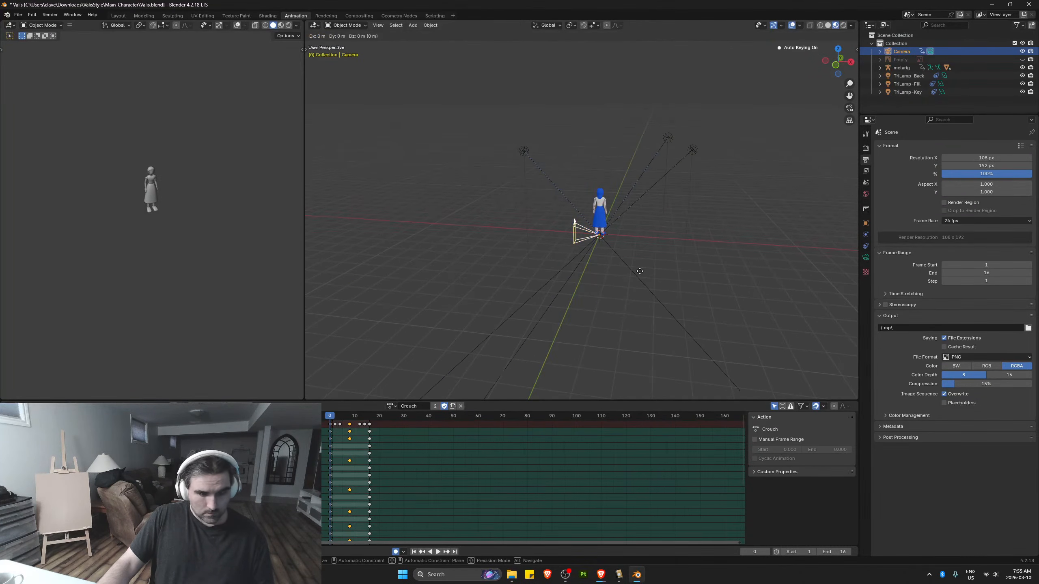
pyautogui.press('x')
pyautogui.click(669, 211)
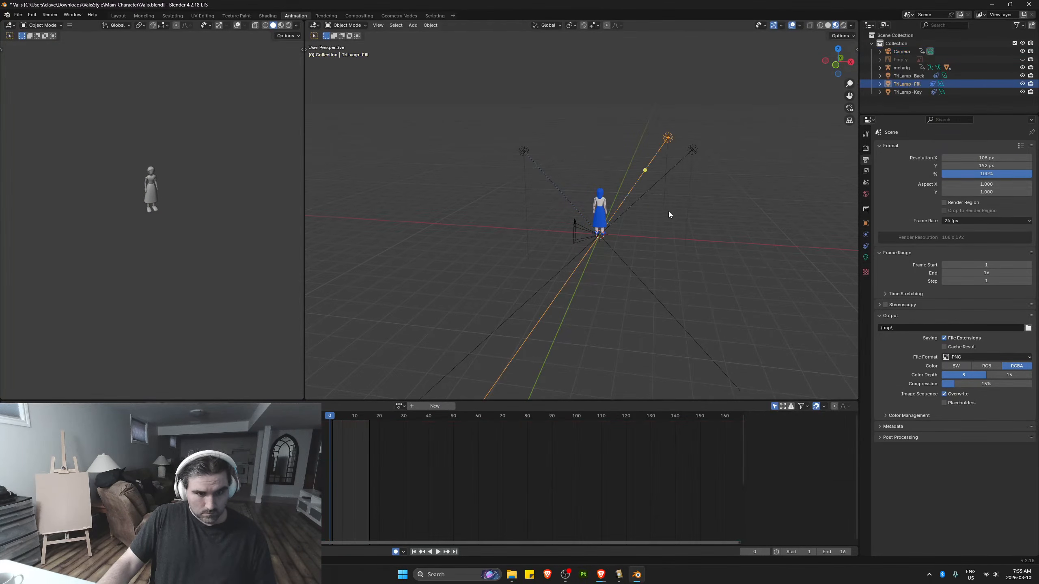
pyautogui.click(912, 52)
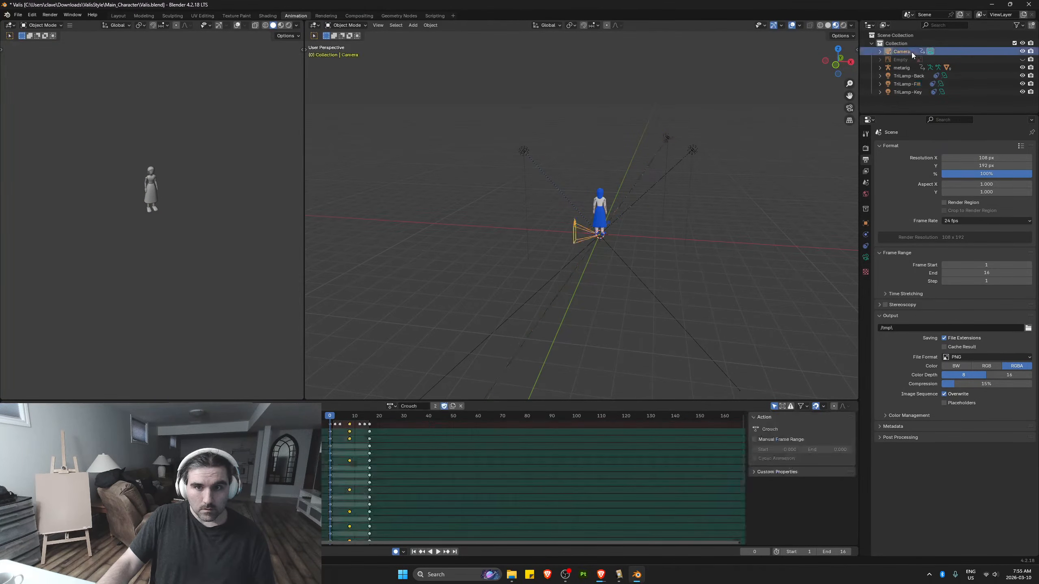
pyautogui.press('space')
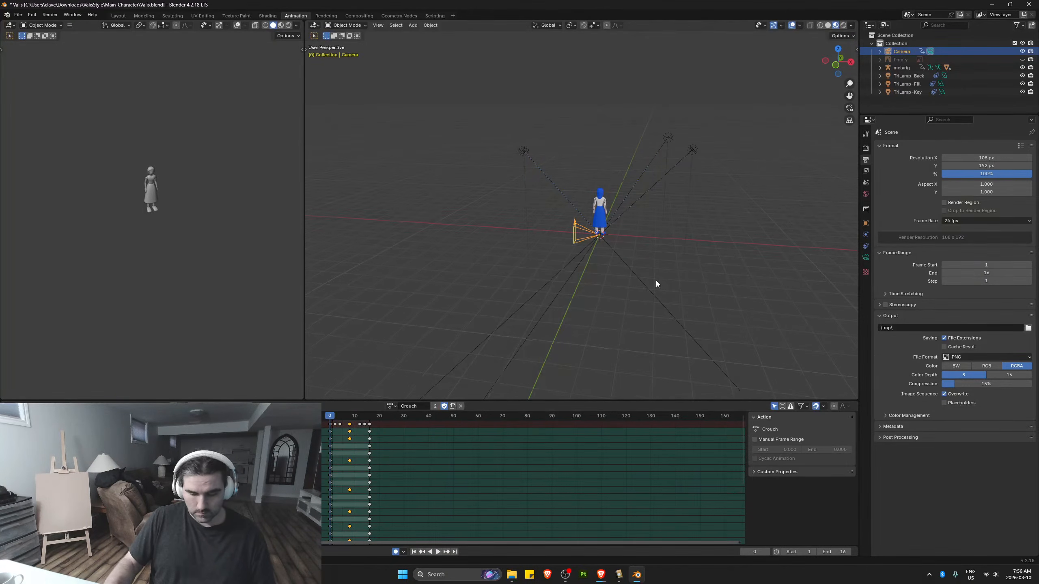
pyautogui.press('KP_0')
pyautogui.press('g')
pyautogui.press('y')
pyautogui.press('x')
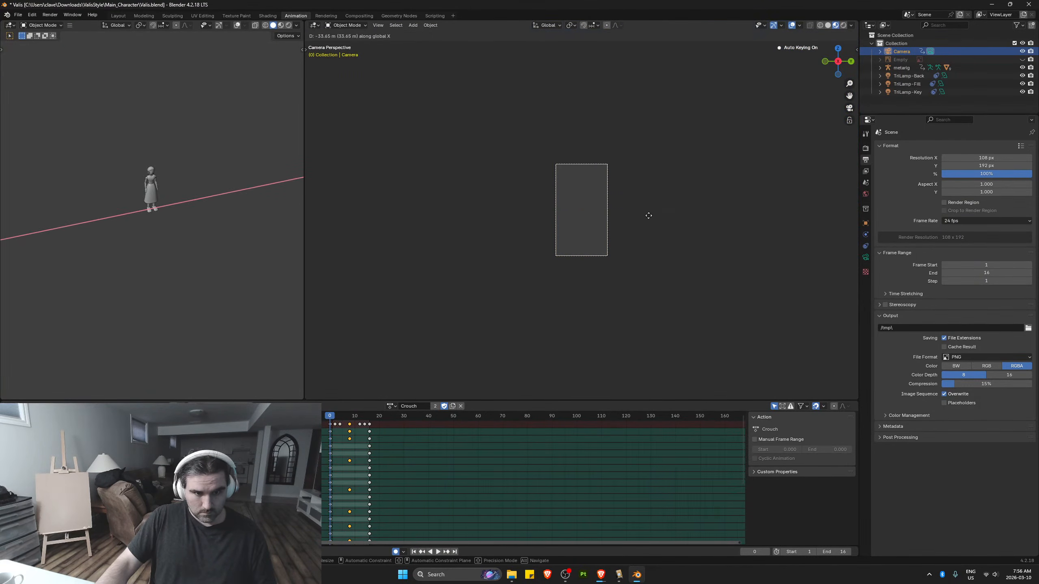
pyautogui.rightClick(645, 224)
# Move the Camera along the global X axis to the opposite side of the character and check the framing through it
pyautogui.moveTo(622, 261); pyautogui.dragTo(662, 289, button='middle')
pyautogui.scroll(-5, 662, 286)
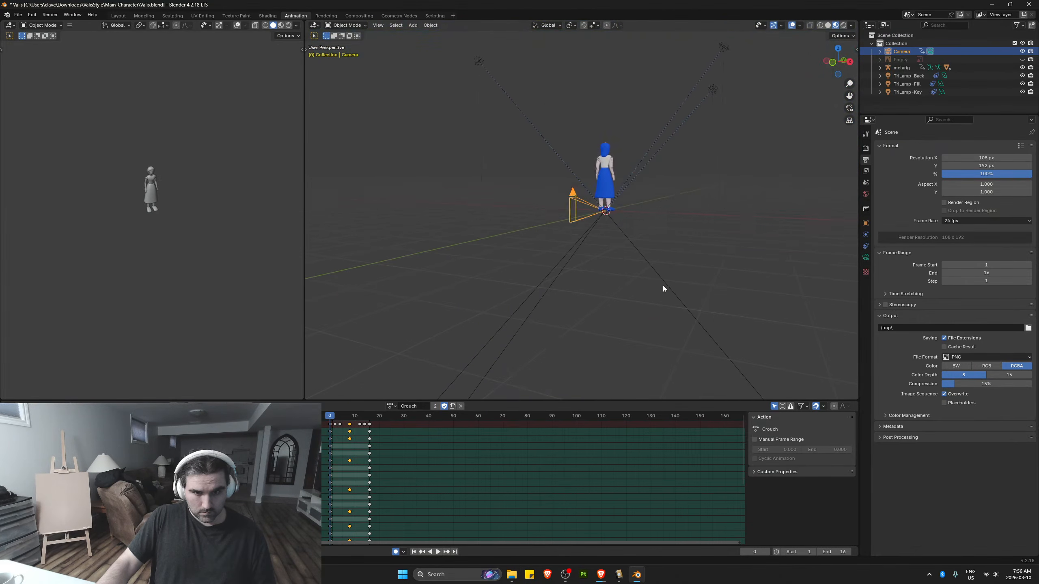
pyautogui.press('g')
pyautogui.press('x')
pyautogui.click(803, 280)
pyautogui.press('KP_0')
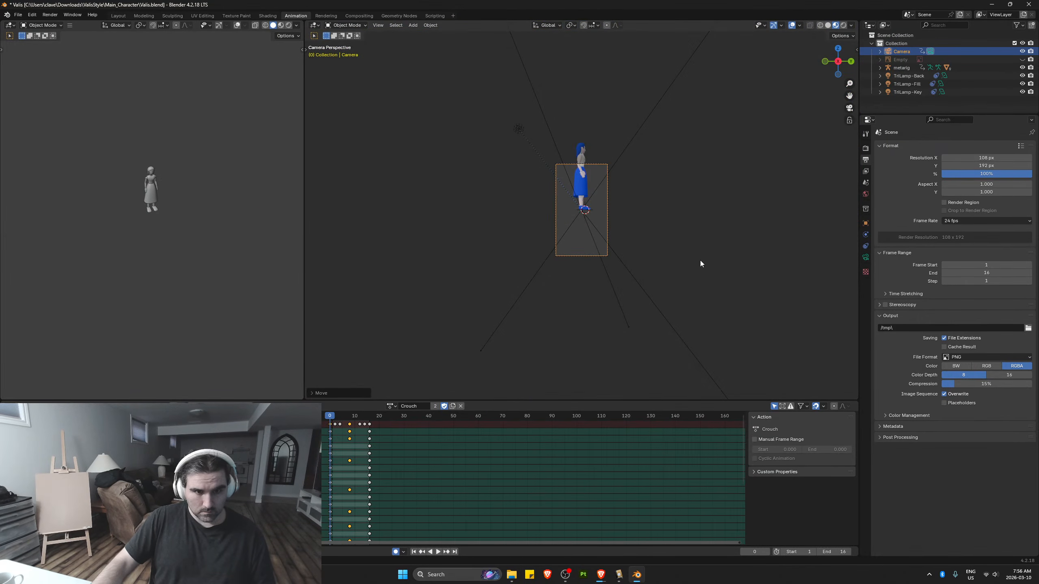
# Move the Camera farther from the character along the global X axis and look through it again
pyautogui.click(692, 235)
pyautogui.moveTo(692, 235); pyautogui.dragTo(721, 270, button='middle')
pyautogui.scroll(-6, 721, 270)
pyautogui.click(713, 231)
pyautogui.press('g')
pyautogui.press('x')
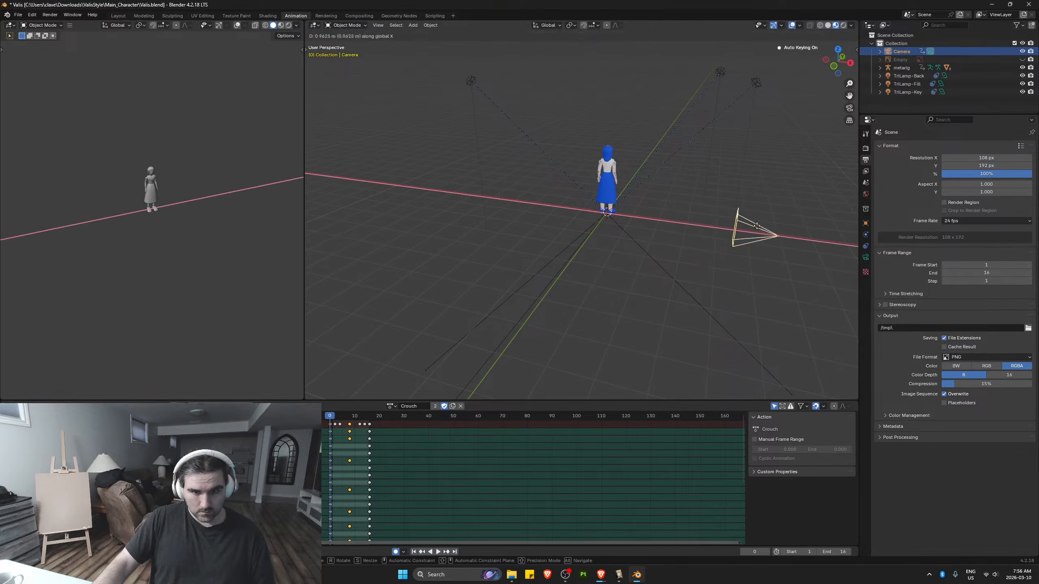
pyautogui.click(789, 228)
pyautogui.press('KP_0')
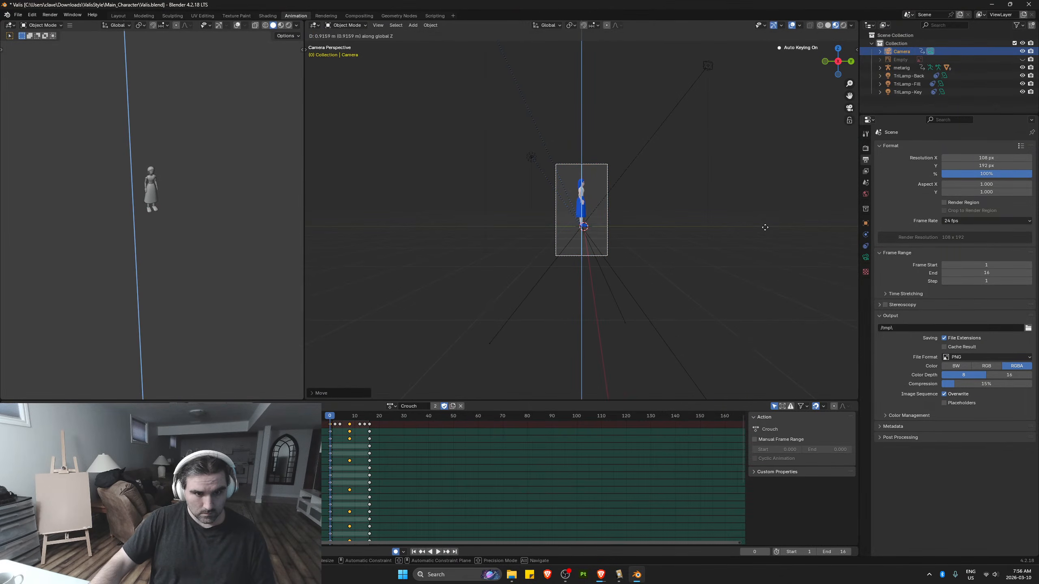
# Abandon the Camera's move along the global Z axis and undo its recent moves
pyautogui.scroll(6, 662, 230)
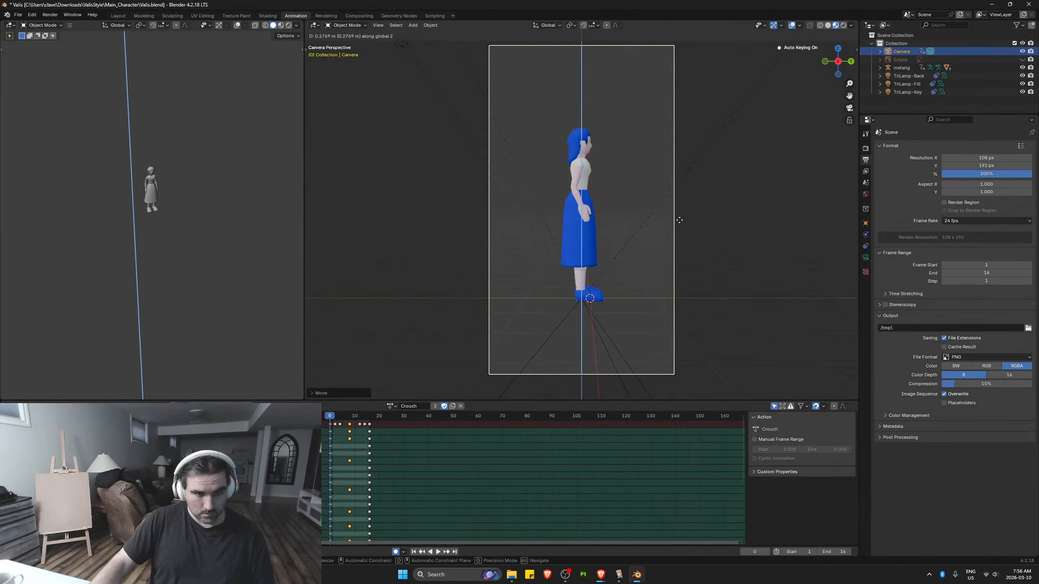
pyautogui.hotkey('ctrl', 'z')
pyautogui.hotkey('ctrl', 'z')
pyautogui.hotkey('ctrl', 'z')
pyautogui.hotkey('ctrl', 'z')
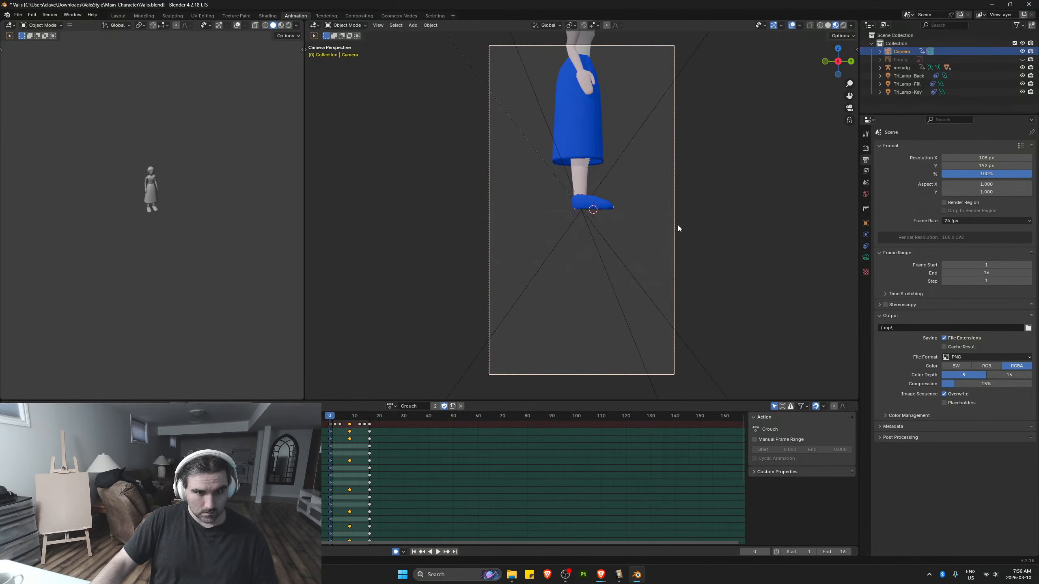
pyautogui.moveTo(678, 226); pyautogui.dragTo(640, 329, button='middle')
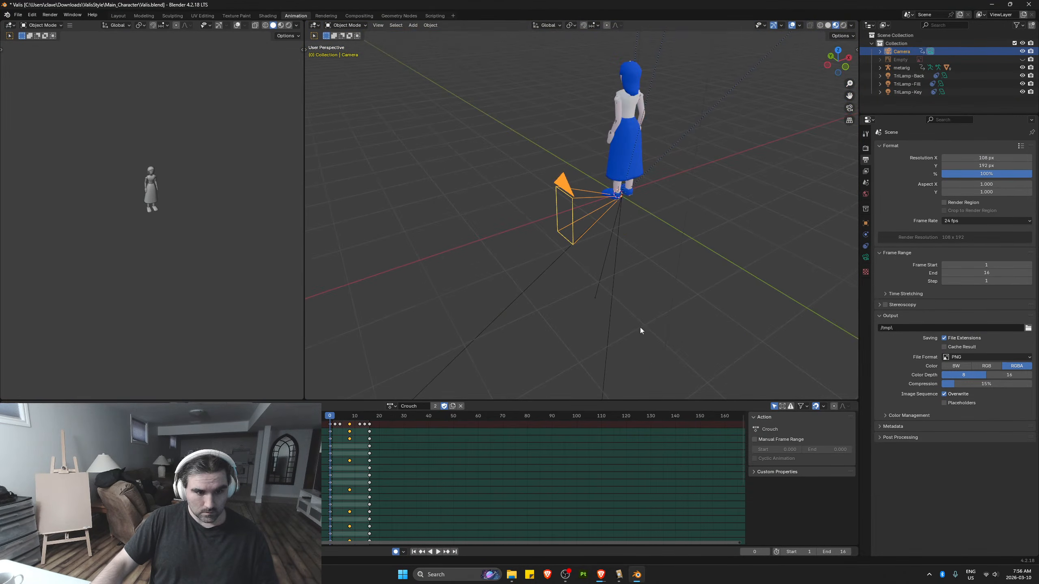
# Switch the Camera's action to Idle, replace it with CameraAction and check the Camera's placement
pyautogui.click(390, 406)
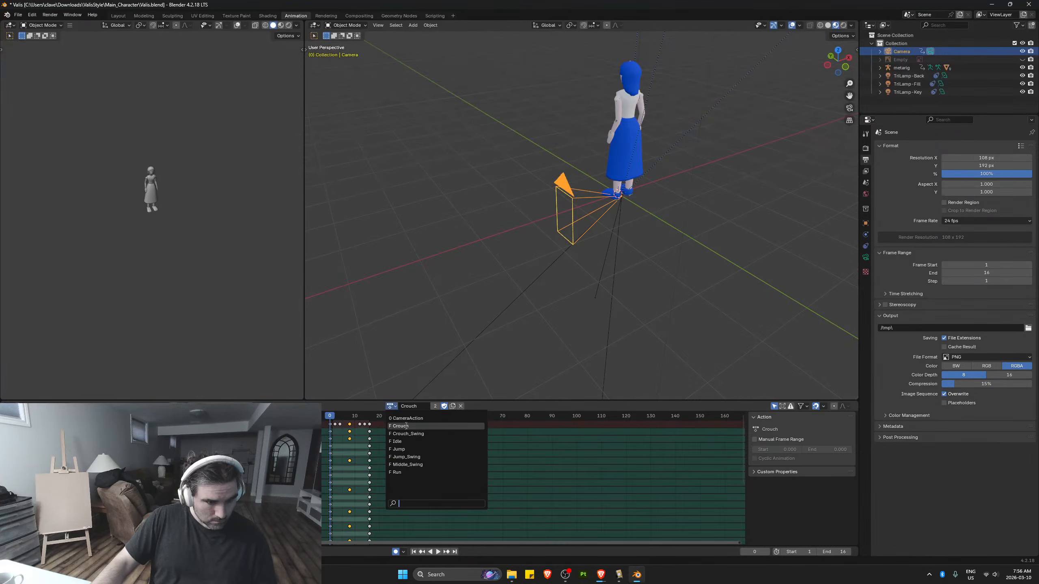
pyautogui.click(413, 441)
pyautogui.scroll(-3, 585, 248)
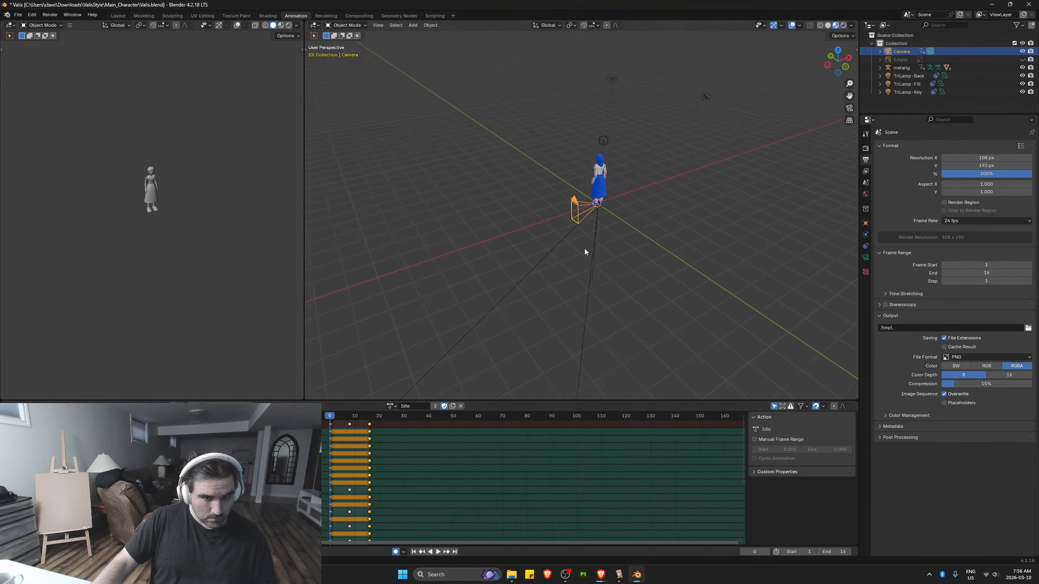
pyautogui.click(391, 406)
pyautogui.click(406, 417)
pyautogui.scroll(-2, 672, 239)
pyautogui.moveTo(672, 240); pyautogui.dragTo(500, 378, button='middle')
# Unlink CameraAction from the Camera, assign the Crouch action instead and save the file
pyautogui.click(457, 406)
pyautogui.hotkey('ctrl', 's')
pyautogui.click(400, 405)
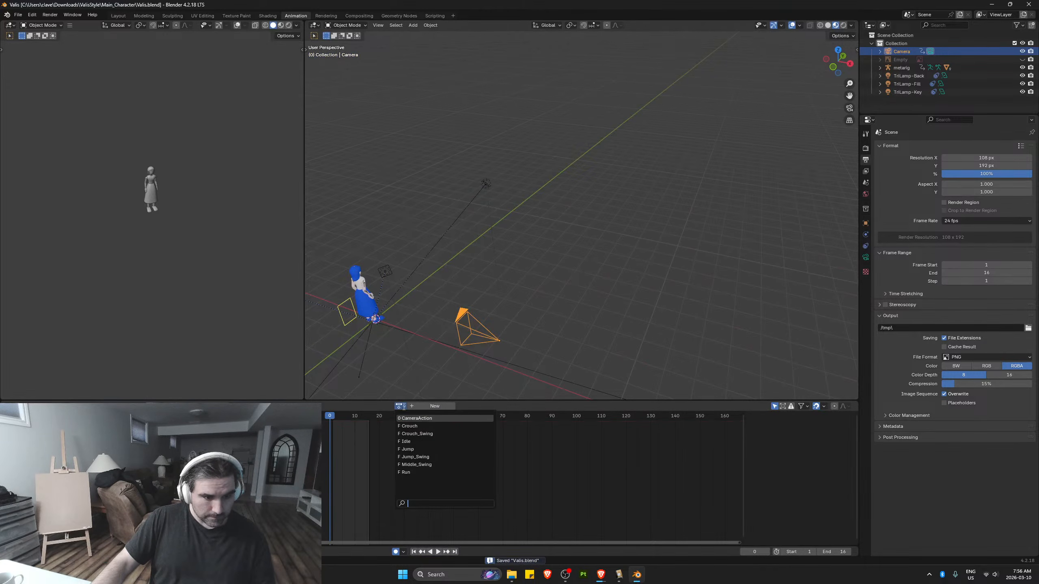
pyautogui.click(419, 425)
pyautogui.hotkey('ctrl', 's')
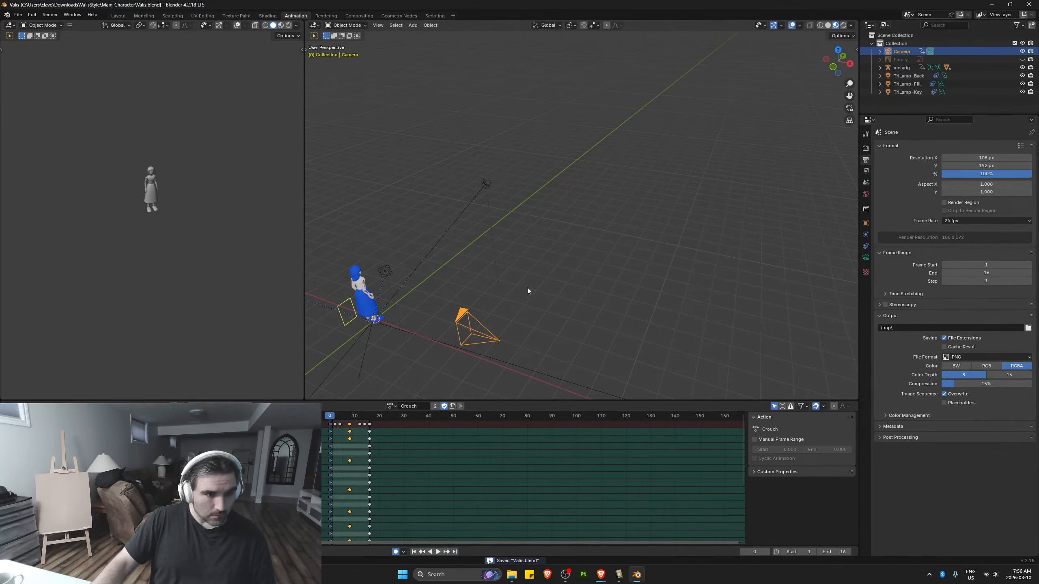
# Render the animation, close the render window and briefly play the timeline
pyautogui.click(50, 15)
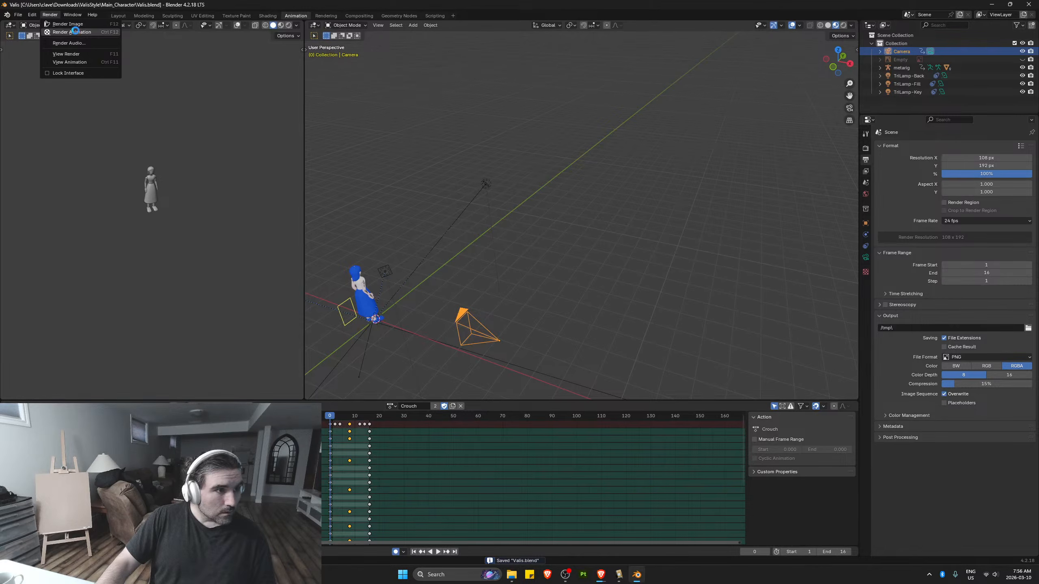
pyautogui.click(72, 32)
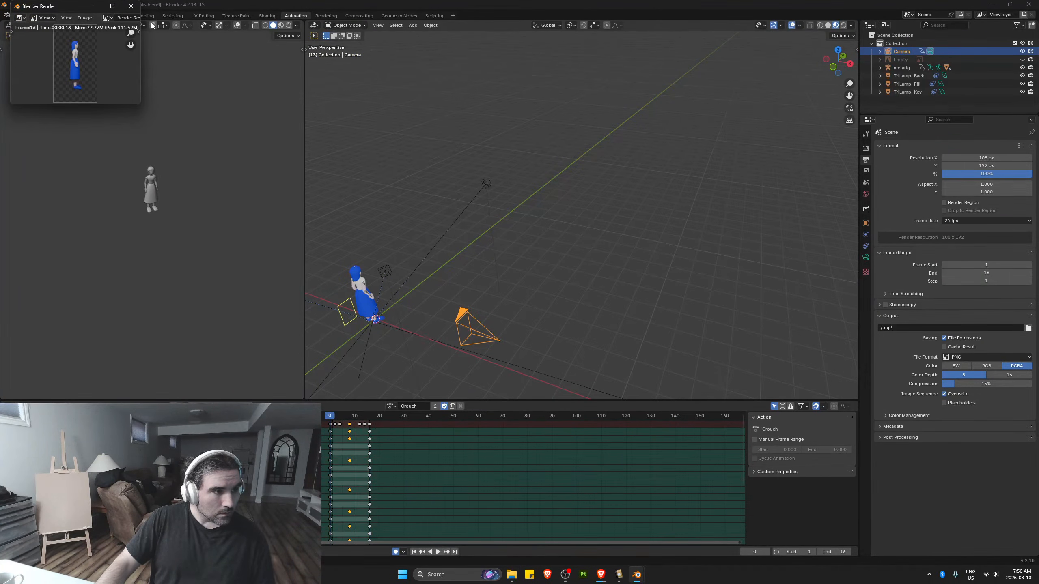
pyautogui.click(131, 5)
pyautogui.press('space')
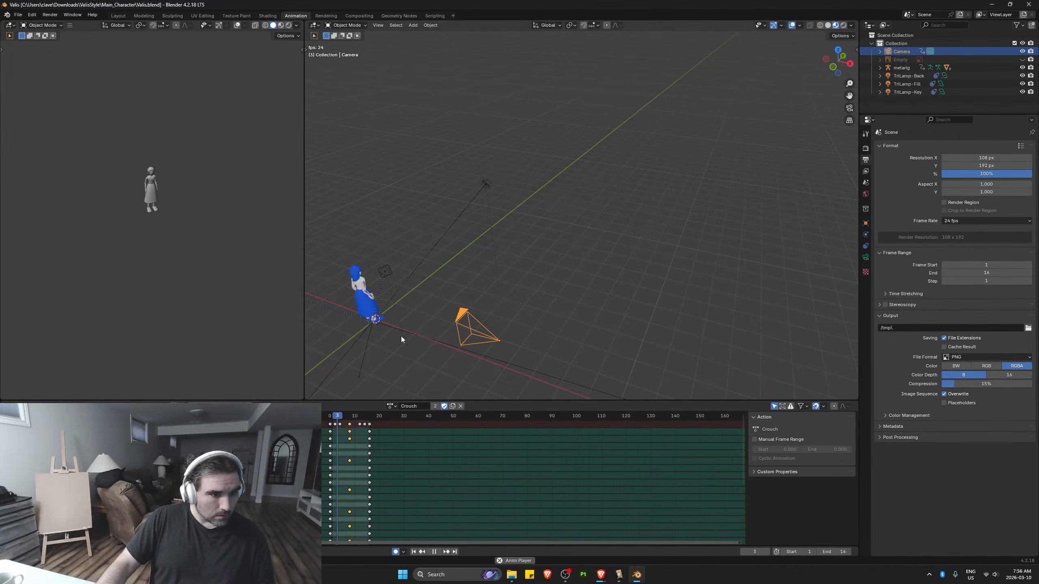
pyautogui.press('space')
# Assign the Crouch_Swing, Idle and Jump actions to the Camera in turn and check them in playback
pyautogui.click(392, 406)
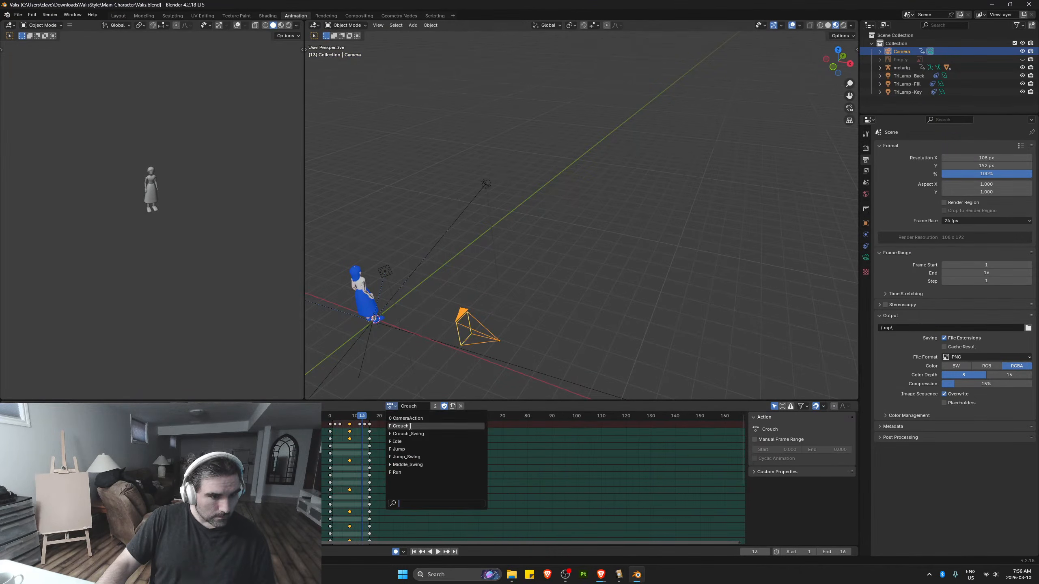
pyautogui.click(407, 433)
pyautogui.press('space')
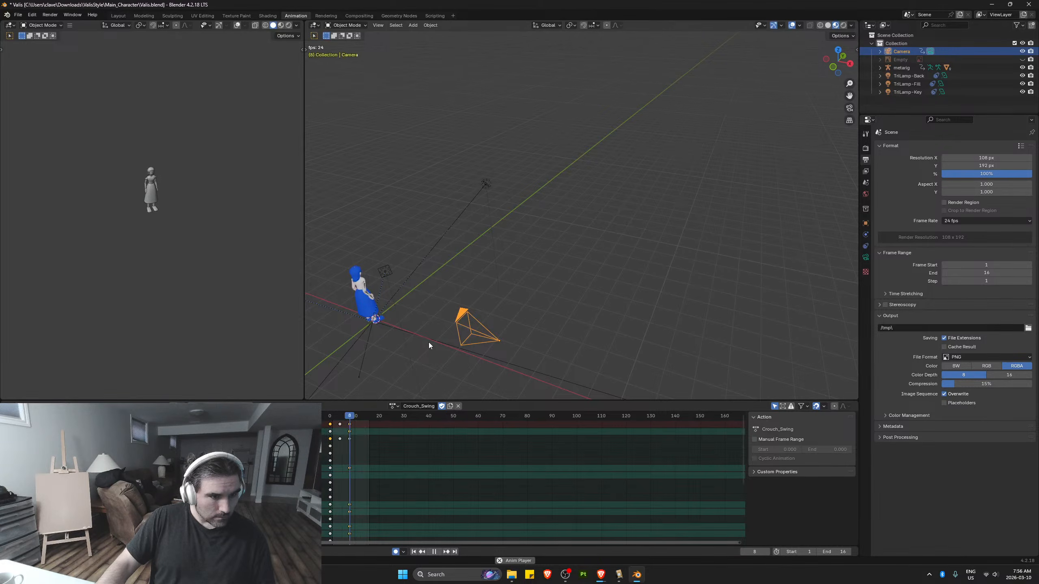
pyautogui.click(391, 406)
pyautogui.click(409, 442)
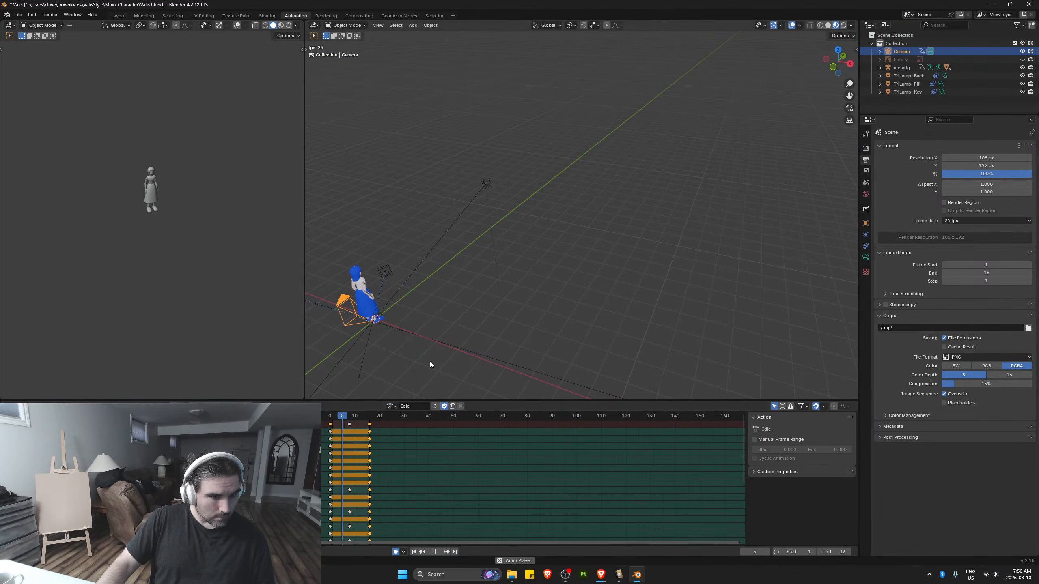
pyautogui.press('space')
pyautogui.click(392, 406)
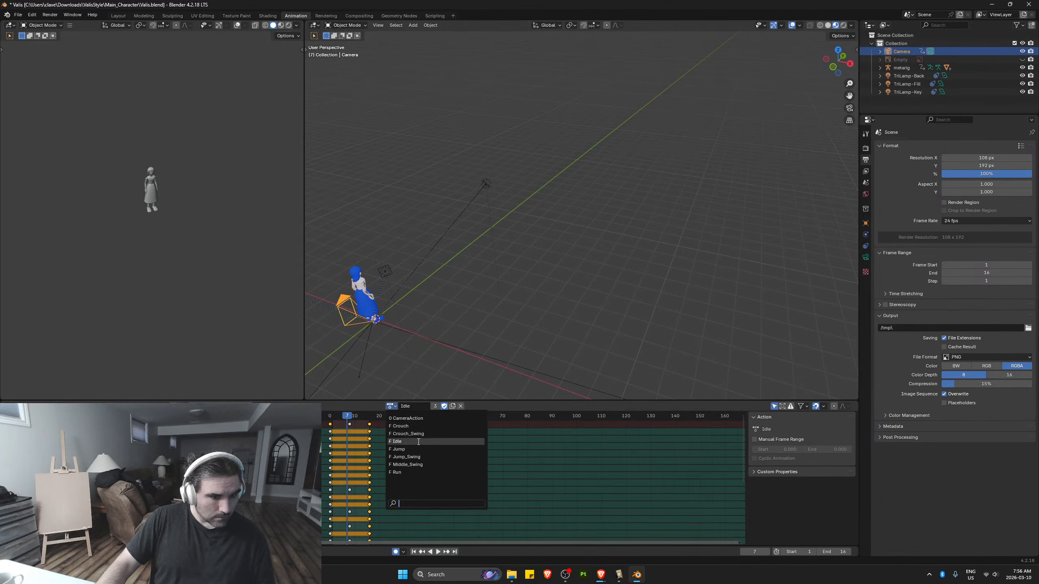
pyautogui.click(417, 449)
pyautogui.press('space')
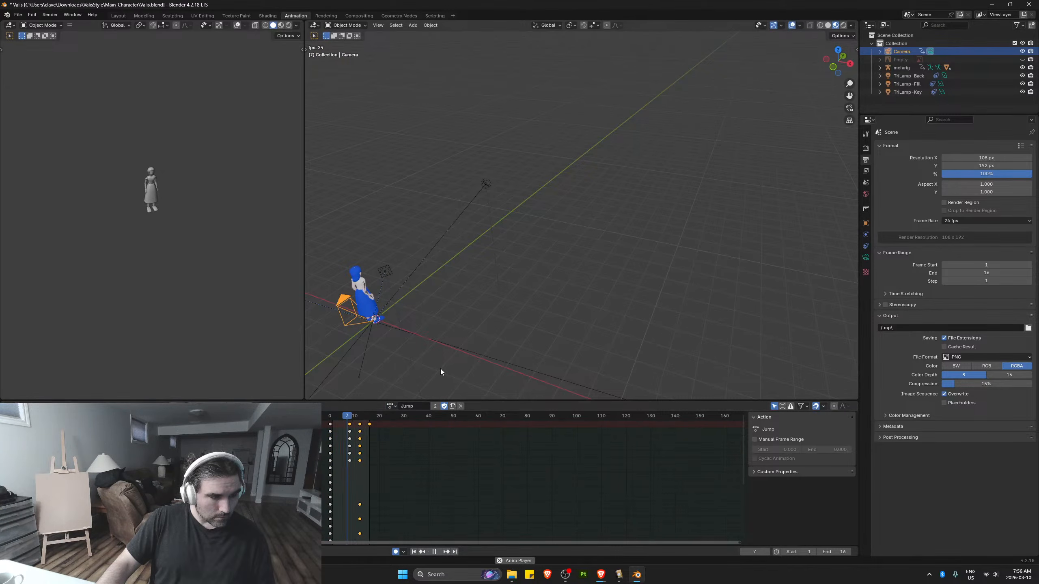
pyautogui.press('space')
# Undo the Camera's action changes back to the Idle action
pyautogui.hotkey('ctrl', 'z')
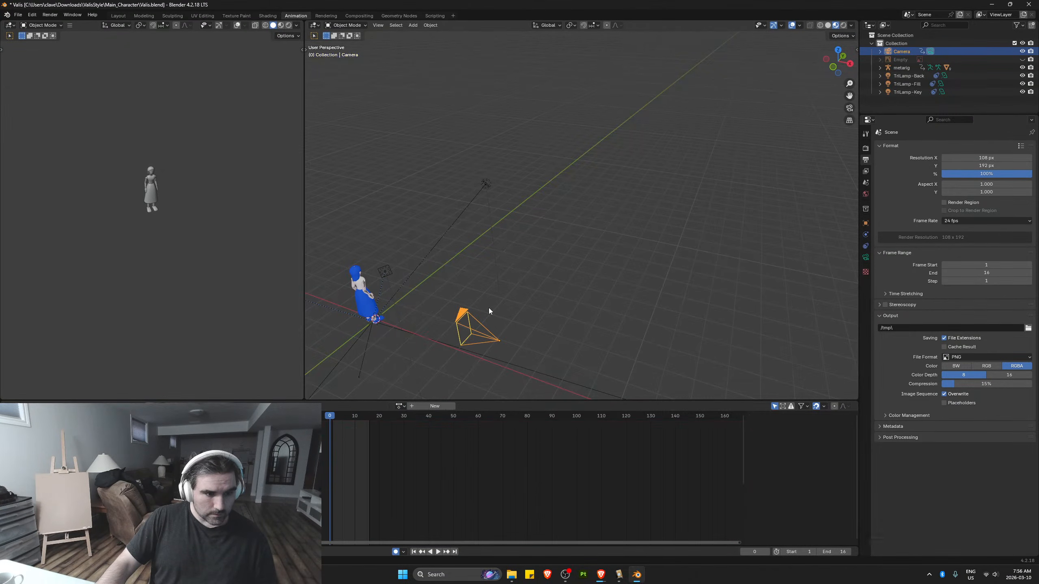
pyautogui.hotkey('ctrl', 'z')
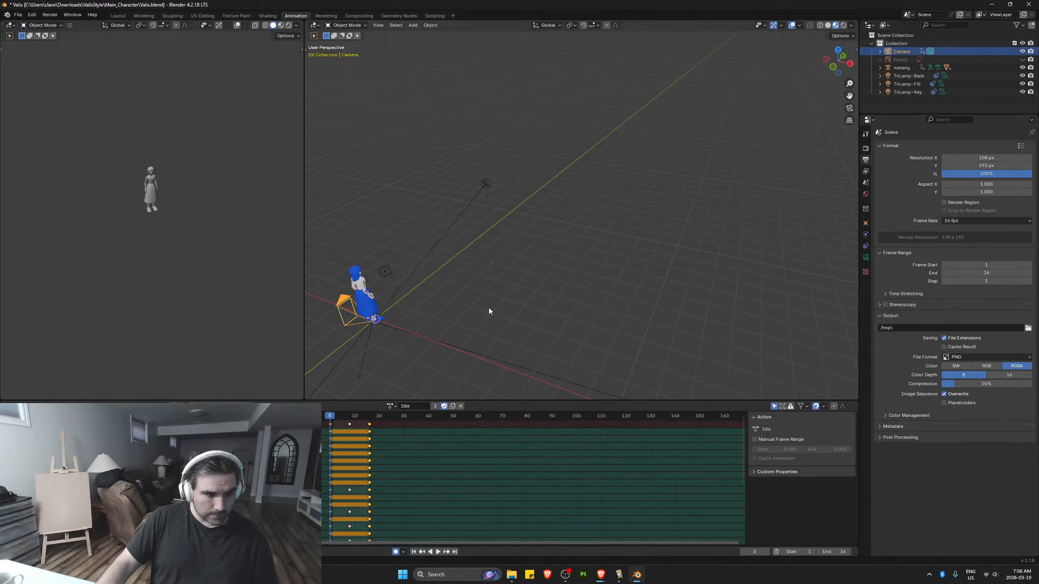
pyautogui.hotkey('ctrl', 'z')
pyautogui.hotkey('ctrl', 'shift', 'z')
# Try the Crouch action on the Camera during playback, then undo back to the selected metarig
pyautogui.press('space')
pyautogui.click(391, 405)
pyautogui.click(407, 430)
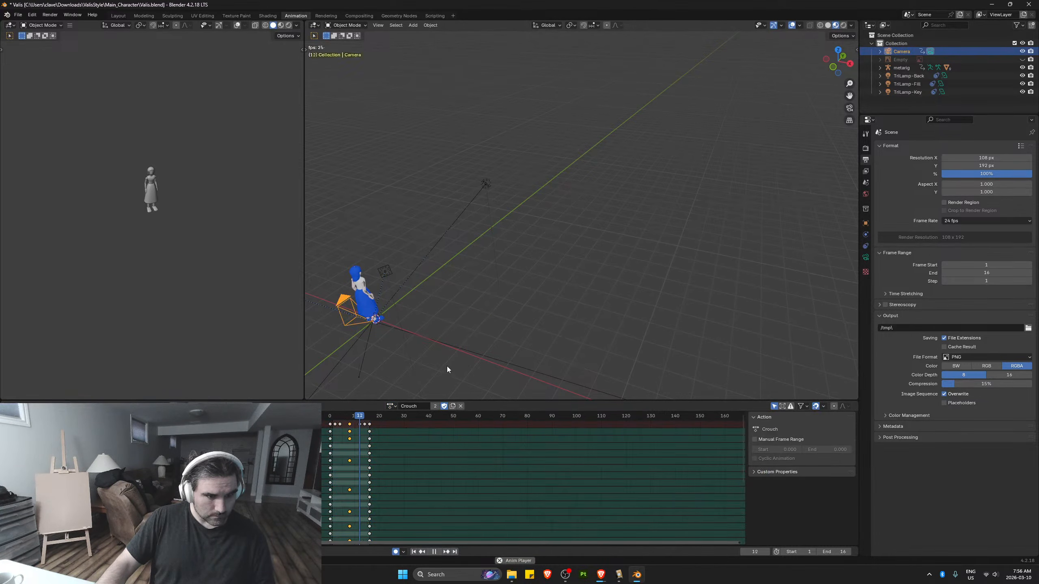
pyautogui.press('Escape')
pyautogui.hotkey('ctrl', 'z')
pyautogui.hotkey('ctrl', 'z')
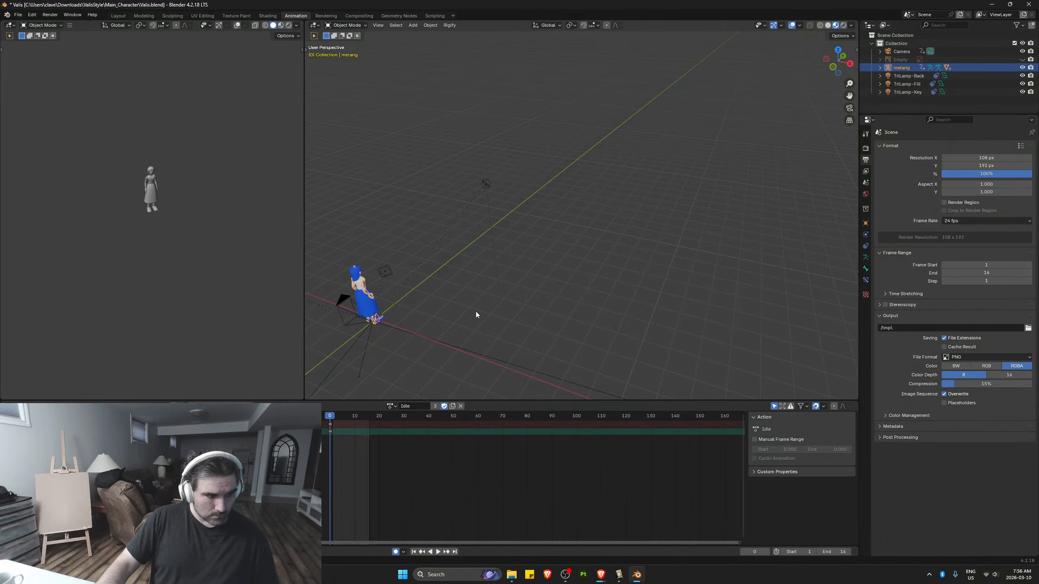
# Switch the metarig to Pose Mode and briefly play its Idle action
pyautogui.click(346, 25)
pyautogui.click(356, 52)
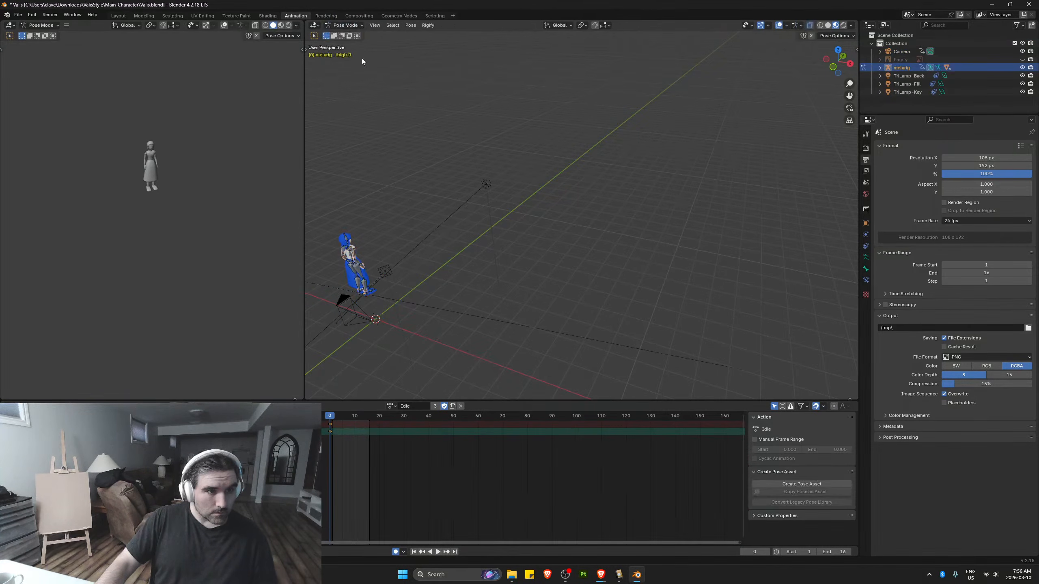
pyautogui.press('space')
pyautogui.press('space')
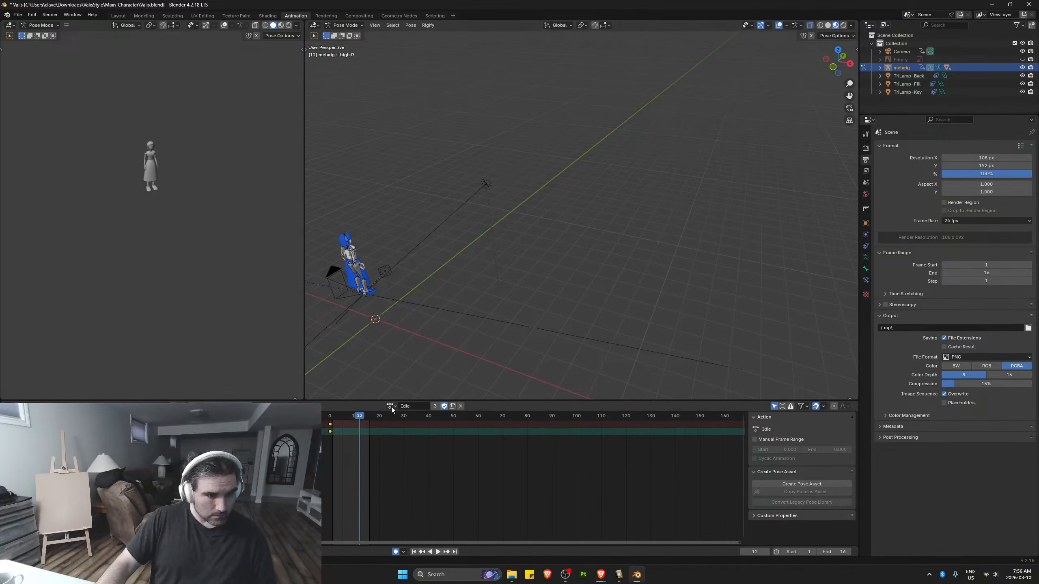
# Assign the Crouch_Swing action to the metarig and check it in playback
pyautogui.click(391, 409)
pyautogui.click(413, 450)
pyautogui.press('space')
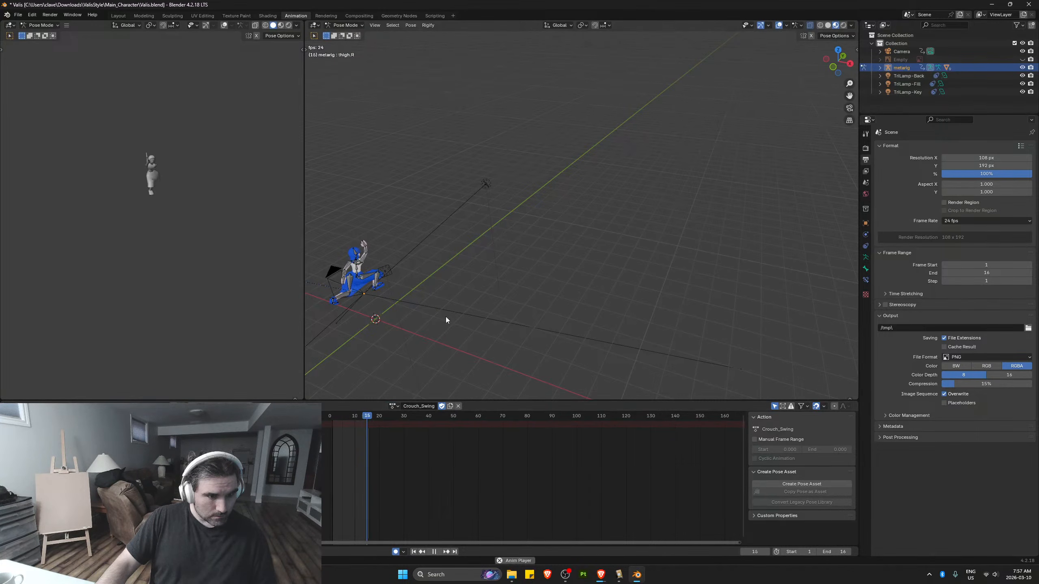
pyautogui.press('space')
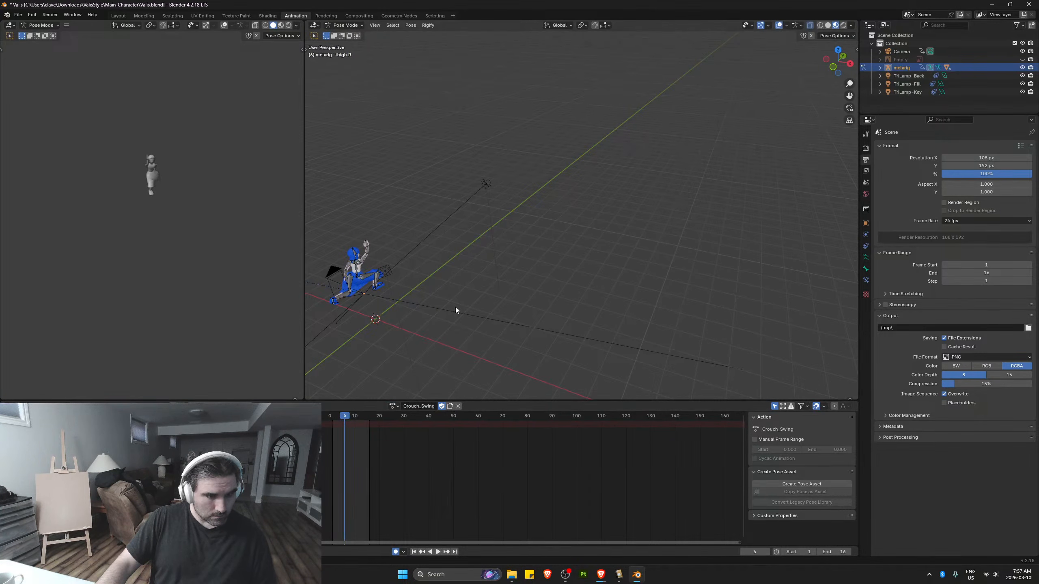
# Assign CameraAction to the metarig and return the playhead to frame 0
pyautogui.scroll(-3, 446, 304)
pyautogui.click(392, 406)
pyautogui.click(410, 442)
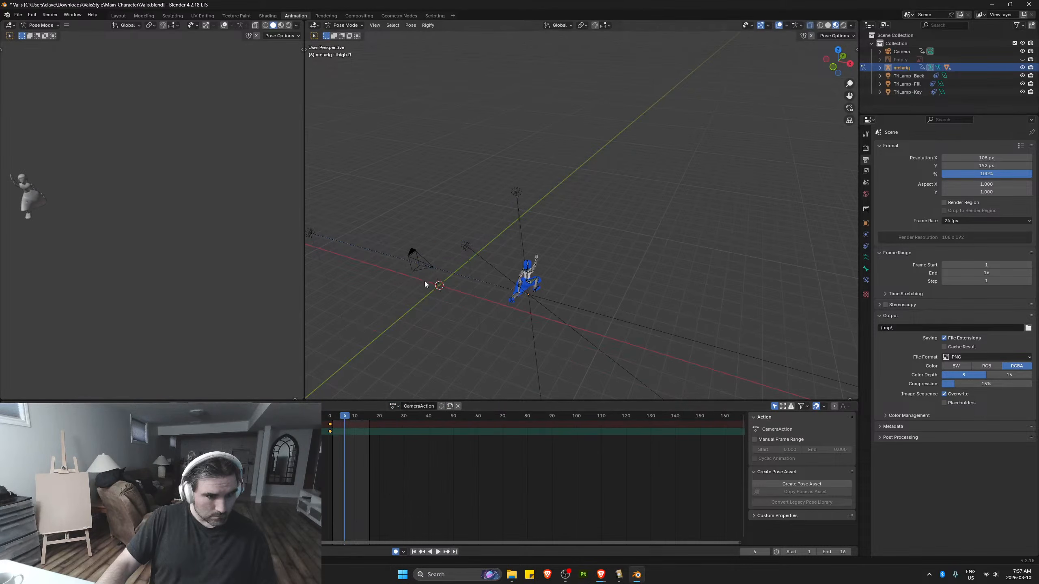
pyautogui.moveTo(346, 416); pyautogui.dragTo(328, 416)
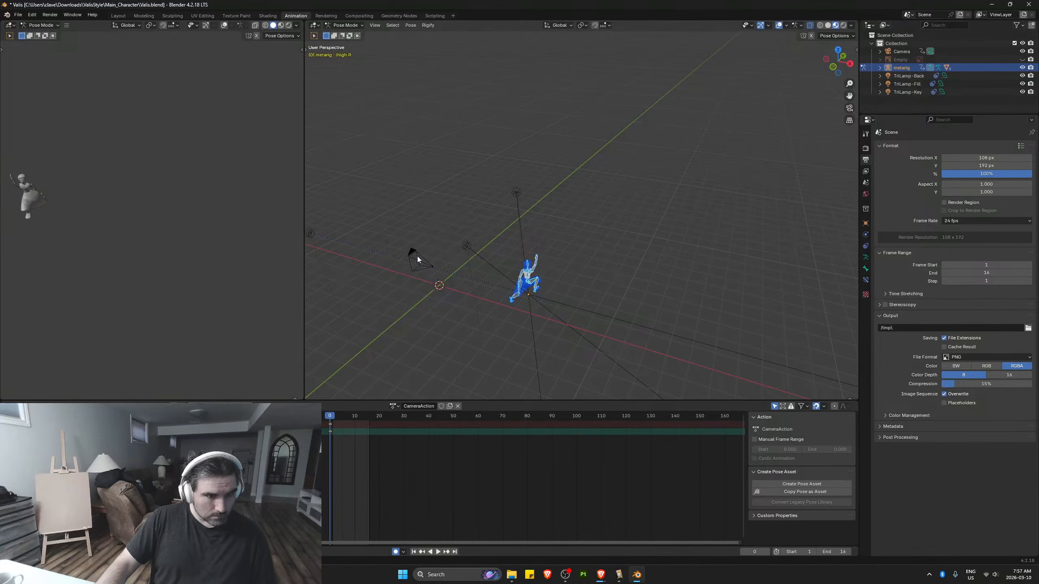
# Return to Object Mode, unlink the Idle action from the Camera and save the file
pyautogui.click(418, 261)
pyautogui.click(344, 25)
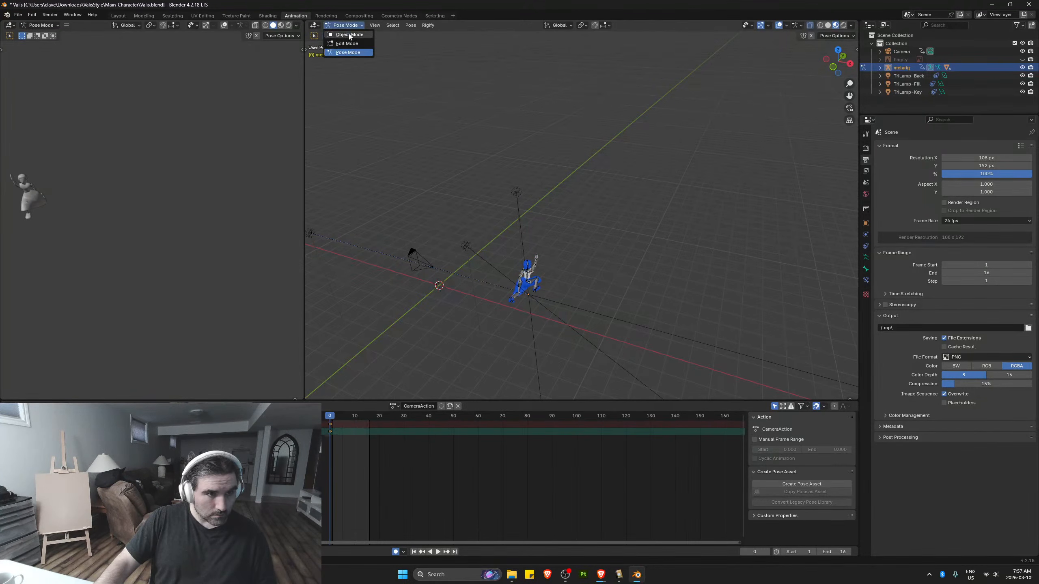
pyautogui.click(340, 32)
pyautogui.click(424, 267)
pyautogui.click(418, 254)
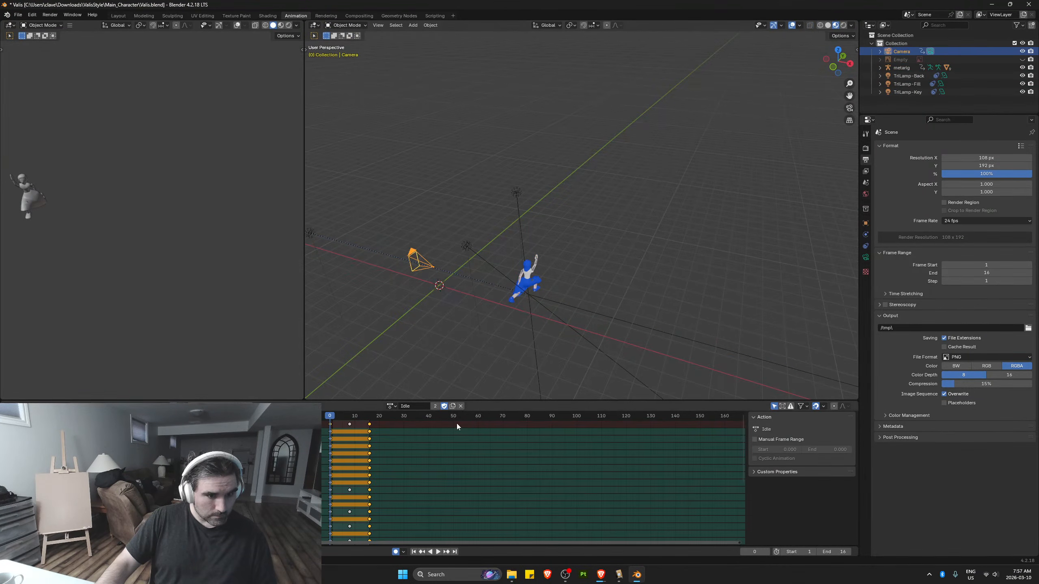
pyautogui.click(460, 406)
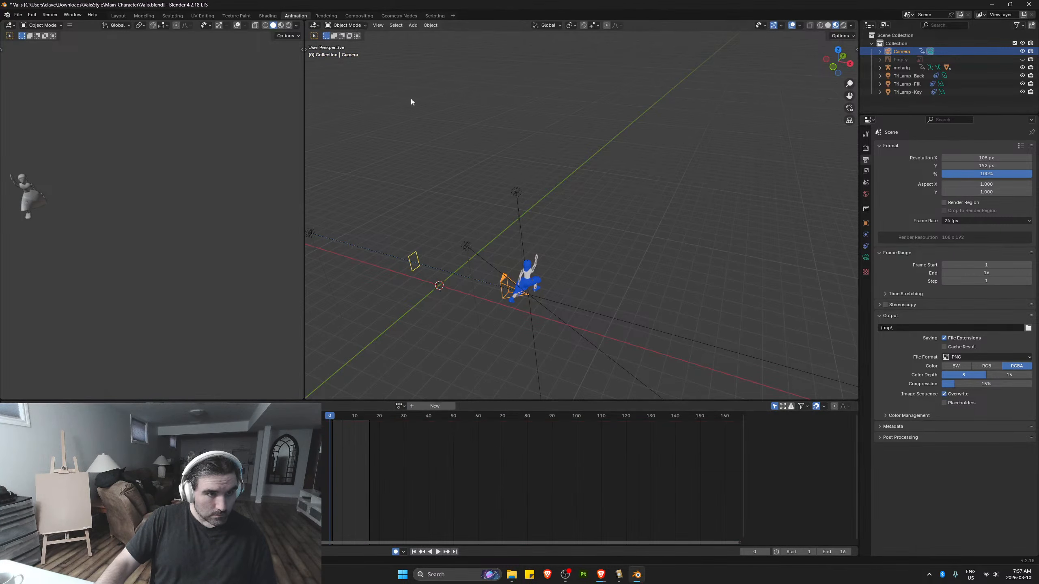
pyautogui.hotkey('ctrl', 's')
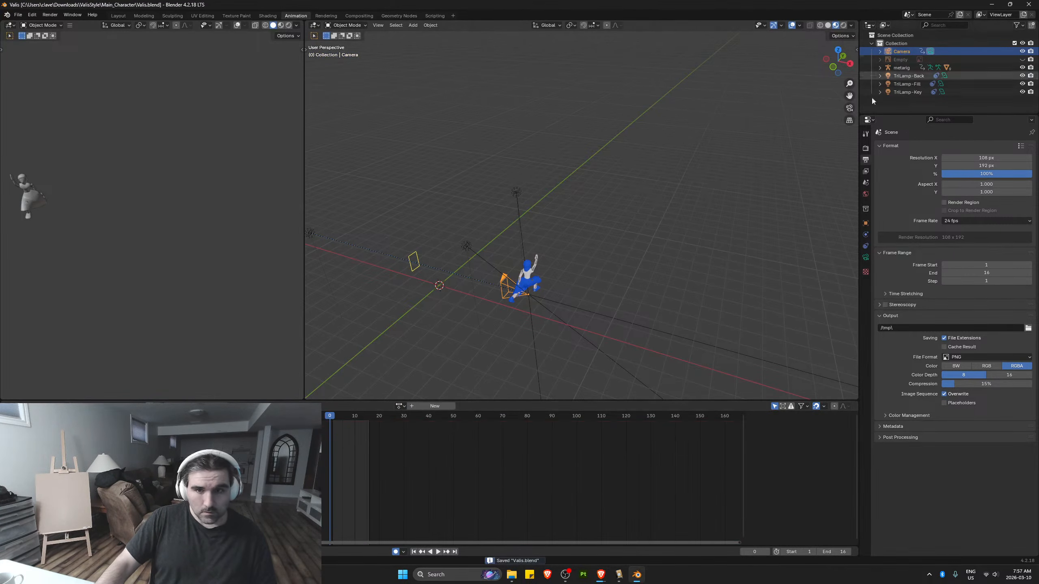
# Put the metarig in Pose Mode, unlink its CameraAction and save the file
pyautogui.click(901, 68)
pyautogui.click(346, 25)
pyautogui.click(359, 52)
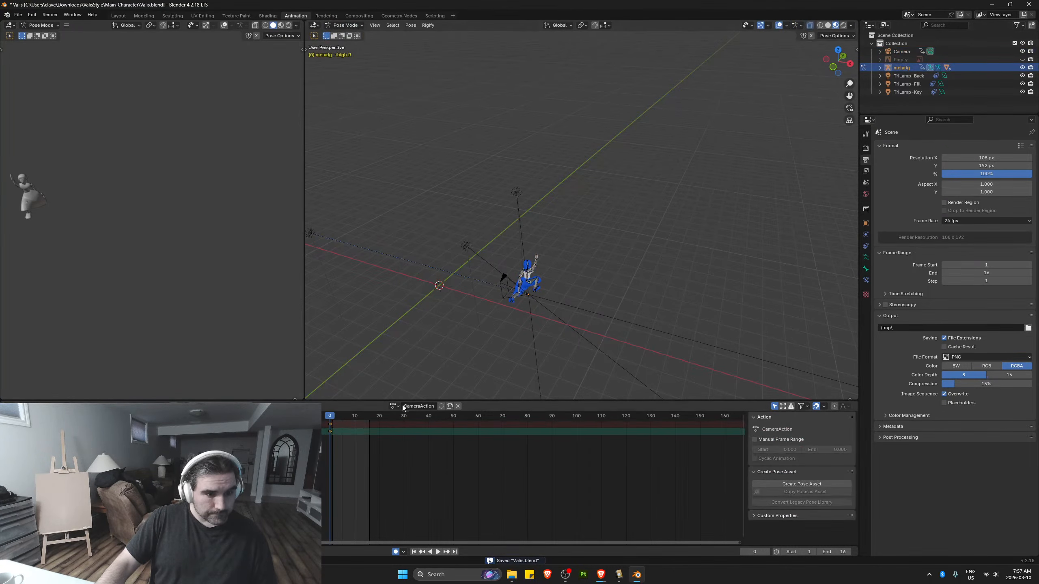
pyautogui.click(394, 405)
pyautogui.click(413, 419)
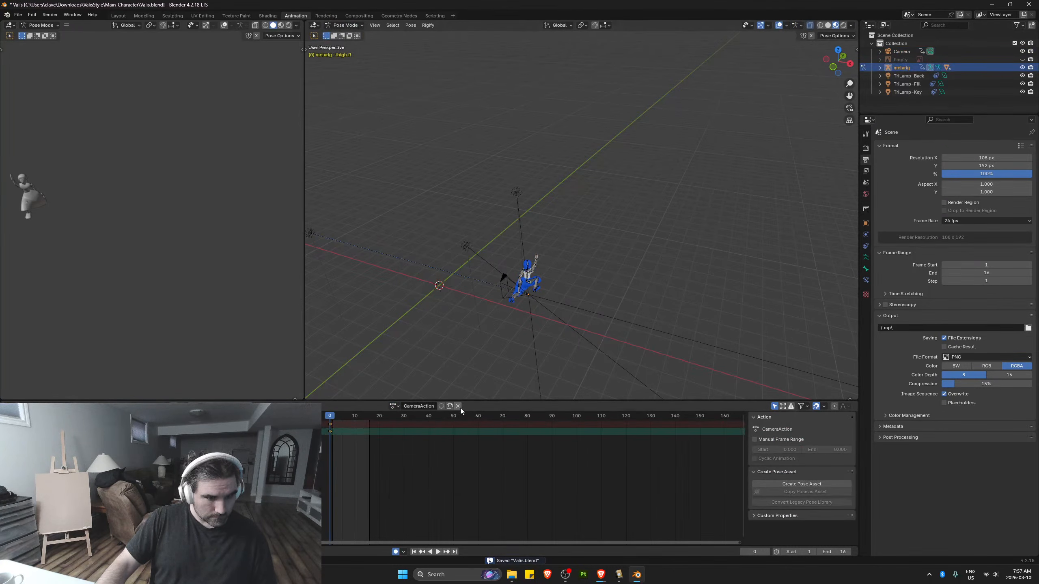
pyautogui.click(458, 406)
pyautogui.click(400, 406)
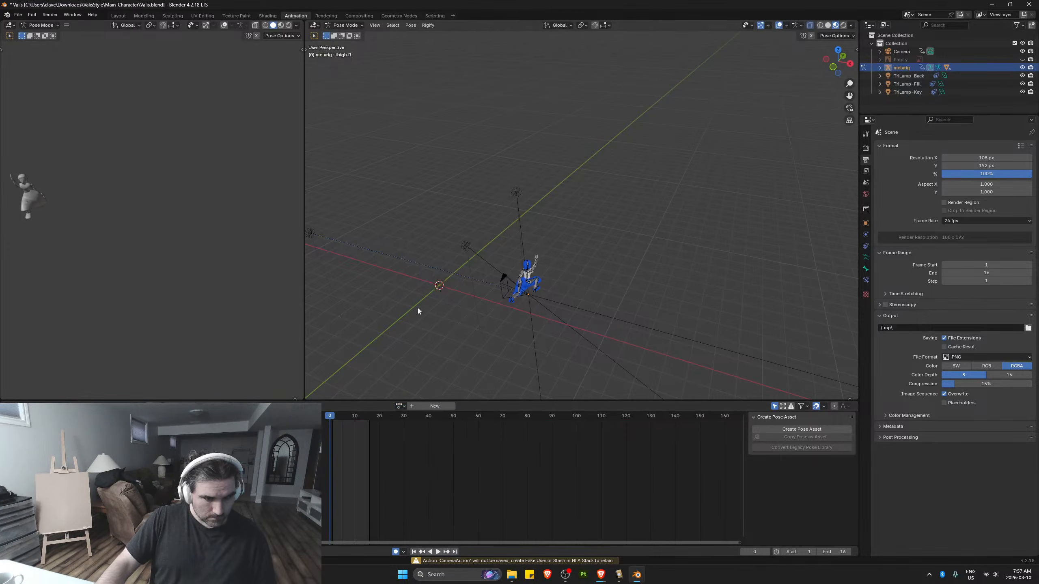
pyautogui.hotkey('ctrl', 's')
# Assign the Crouch action to the metarig, play the timeline and try rendering the animation
pyautogui.click(399, 405)
pyautogui.click(410, 426)
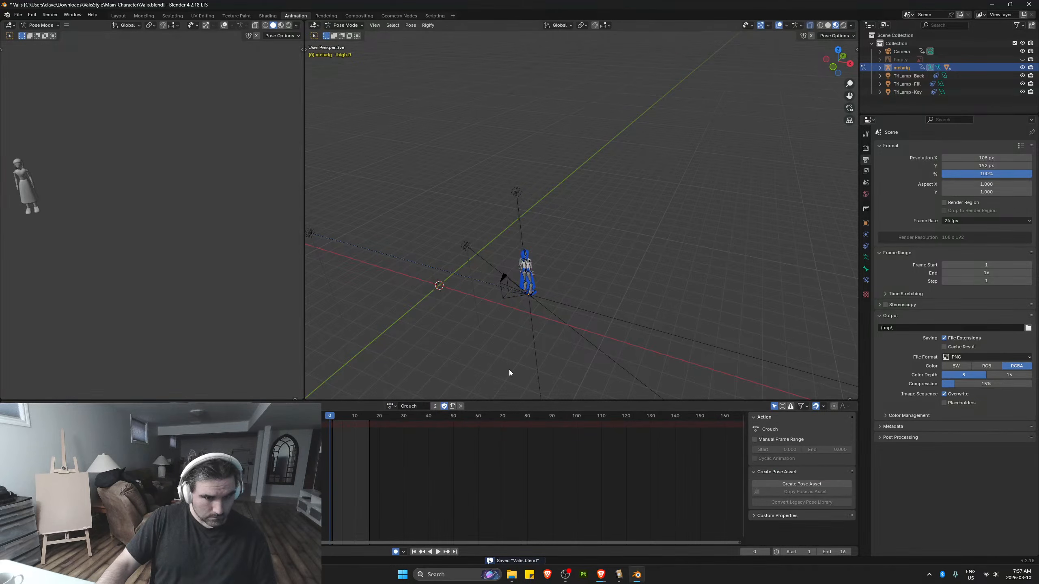
pyautogui.press('space')
pyautogui.click(50, 14)
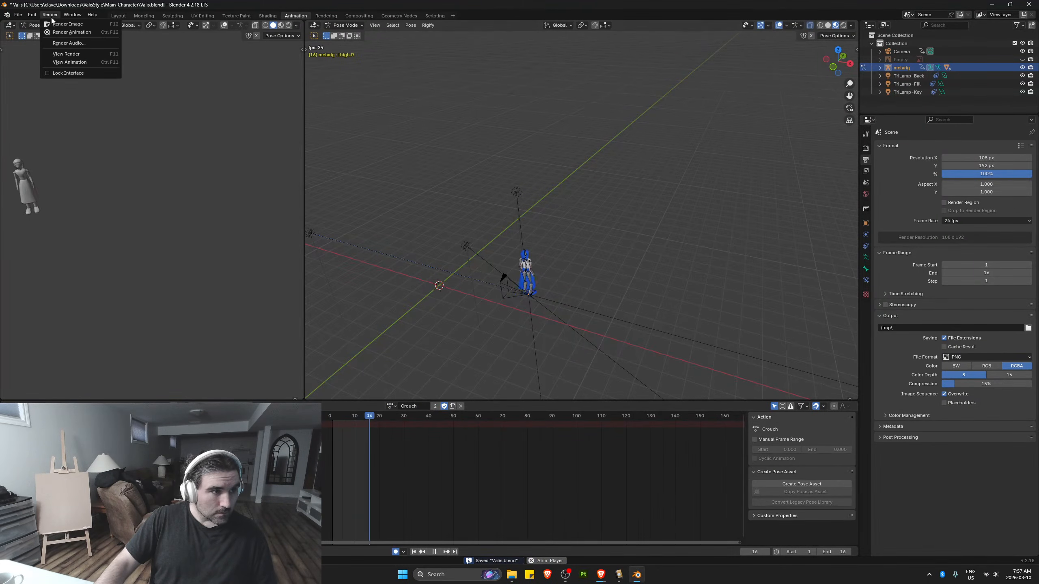
pyautogui.click(72, 32)
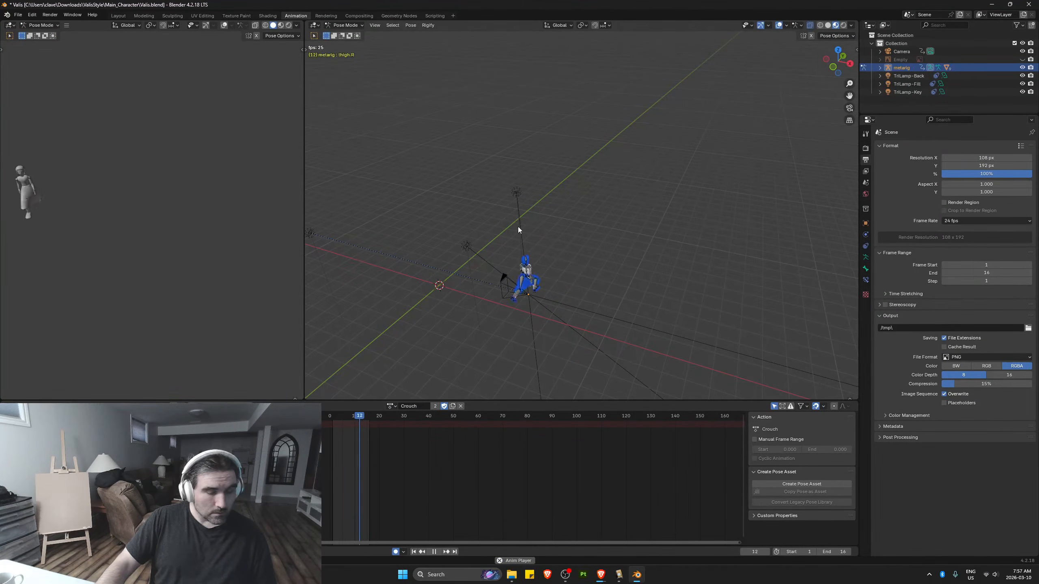
# Stop playback at frame 0 and move the metarig's spine bone along X to the world origin in top view
pyautogui.moveTo(333, 417); pyautogui.dragTo(324, 418)
pyautogui.press('space')
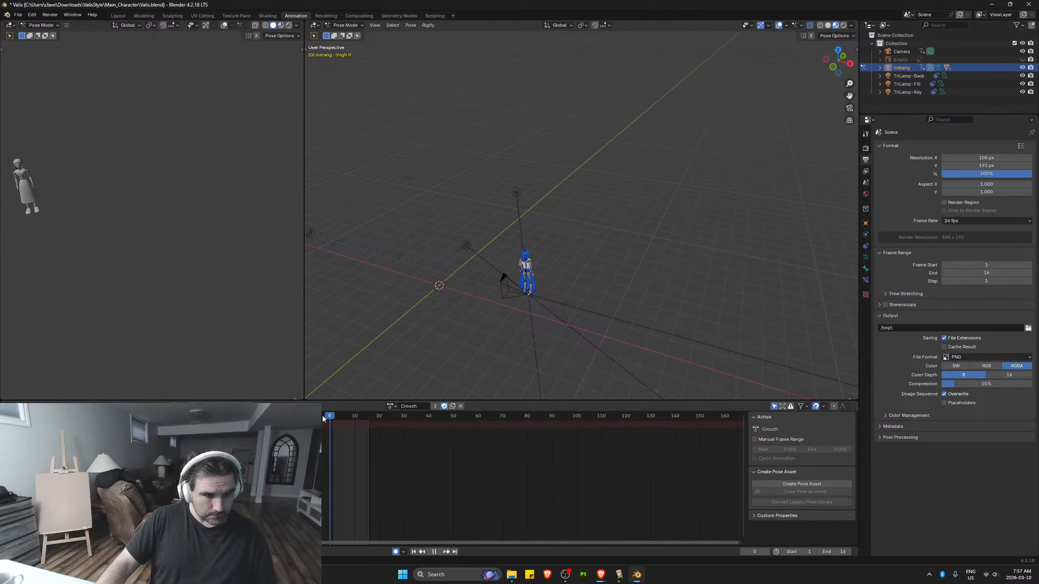
pyautogui.scroll(5, 532, 276)
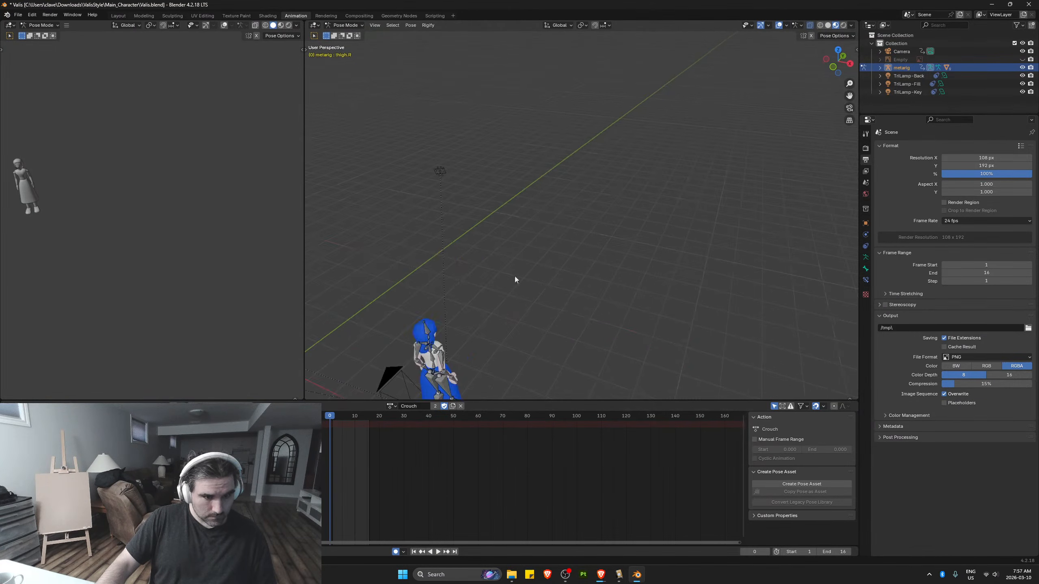
pyautogui.click(510, 268)
pyautogui.scroll(2, 486, 284)
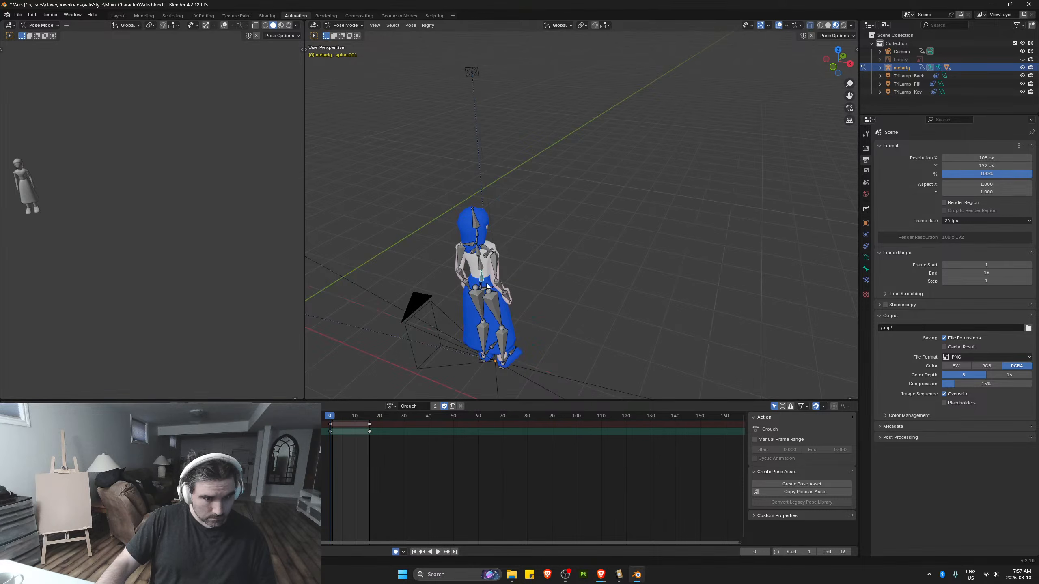
pyautogui.scroll(-3, 527, 294)
pyautogui.press('KP_7')
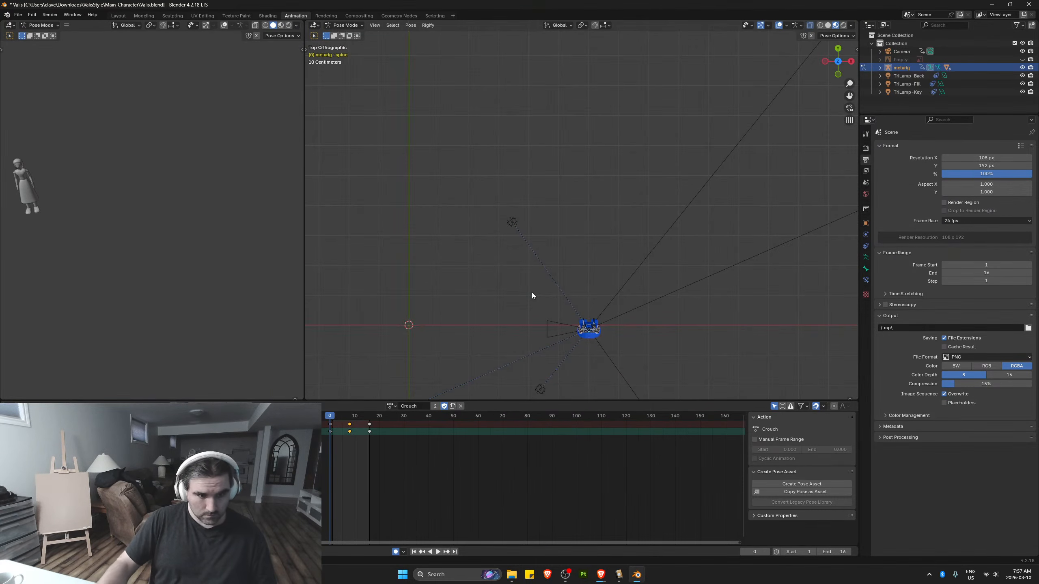
pyautogui.press('g')
pyautogui.press('x')
pyautogui.click(391, 301)
# Fine-tune the spine bone along X so the character is centred on the Y axis line
pyautogui.scroll(3, 493, 273)
pyautogui.keyDown('shift'); pyautogui.moveTo(494, 273); pyautogui.dragTo(667, 169, button='middle'); pyautogui.keyUp('shift')
pyautogui.scroll(6, 583, 200)
pyautogui.keyDown('shift'); pyautogui.moveTo(534, 321); pyautogui.dragTo(594, 226, button='middle'); pyautogui.keyUp('shift')
pyautogui.scroll(3, 594, 225)
pyautogui.press('g')
pyautogui.press('x')
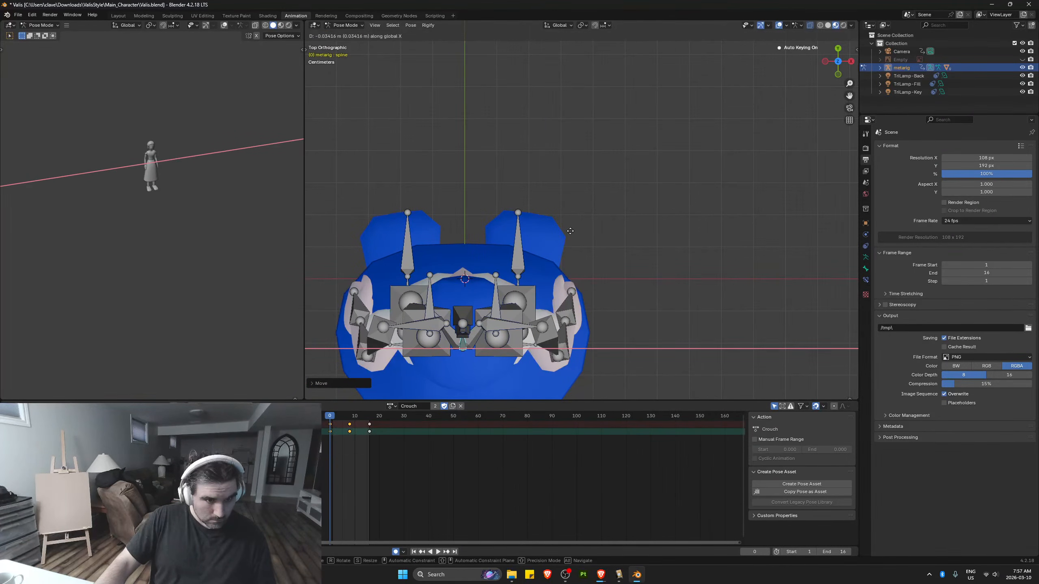
pyautogui.click(571, 231)
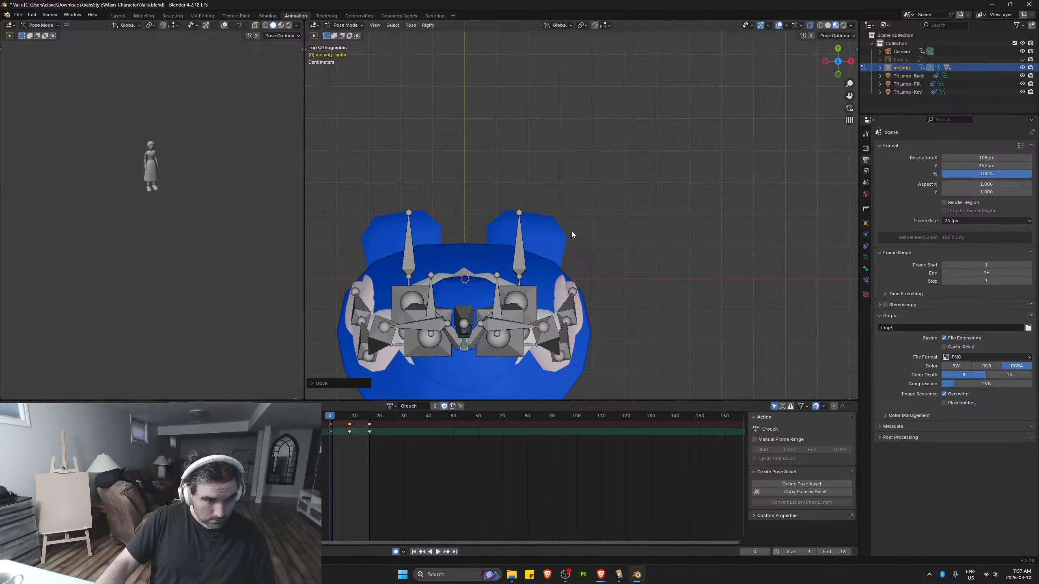
# In front view, lower the spine bone along Z until the character's feet rest on the ground line
pyautogui.scroll(-3, 572, 231)
pyautogui.moveTo(572, 231); pyautogui.dragTo(574, 255, button='middle')
pyautogui.press('KP_3')
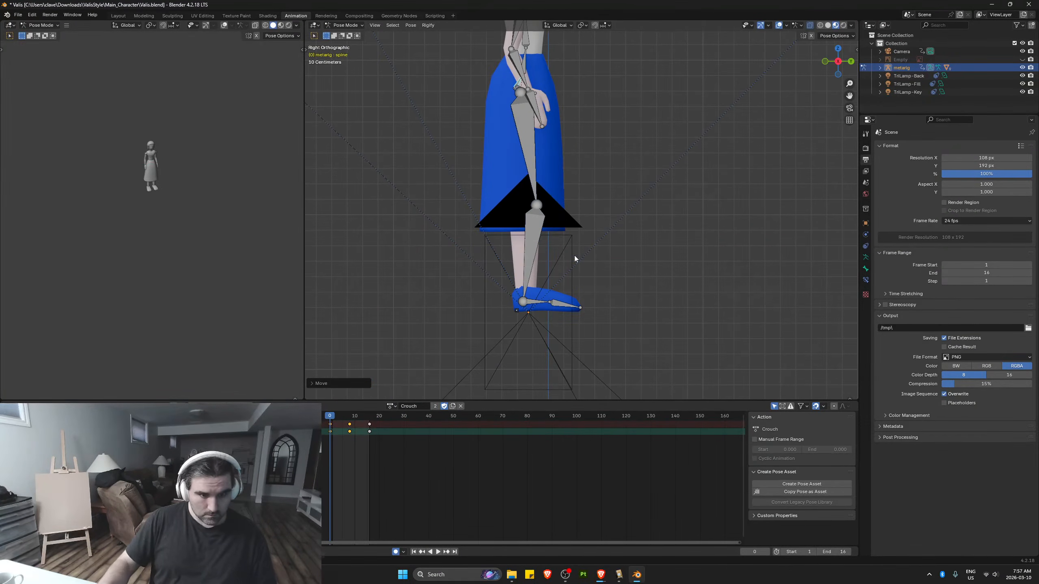
pyautogui.press('KP_1')
pyautogui.scroll(-4, 574, 255)
pyautogui.scroll(3, 583, 181)
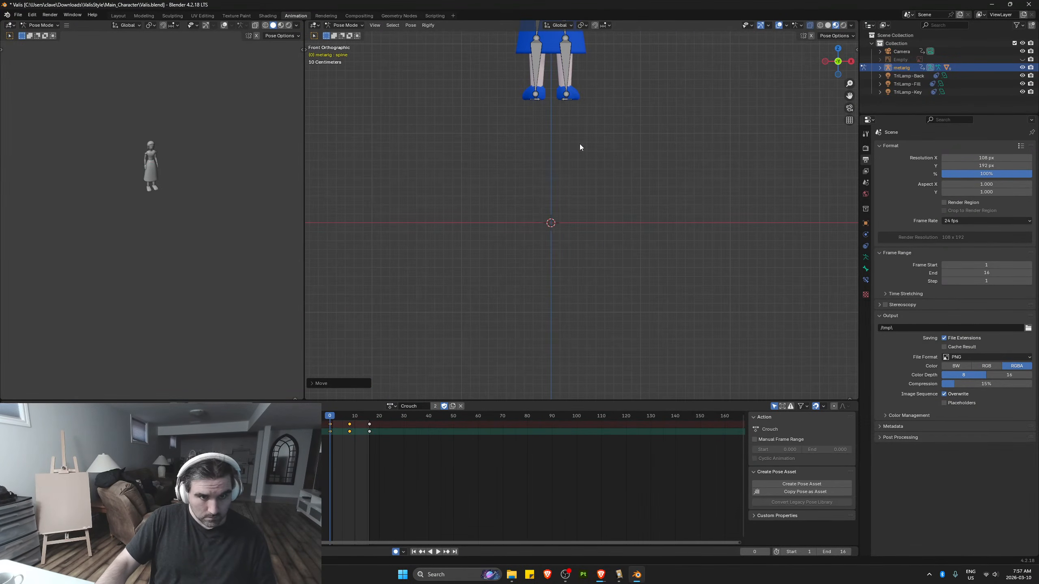
pyautogui.press('g')
pyautogui.press('z')
pyautogui.scroll(8, 585, 267)
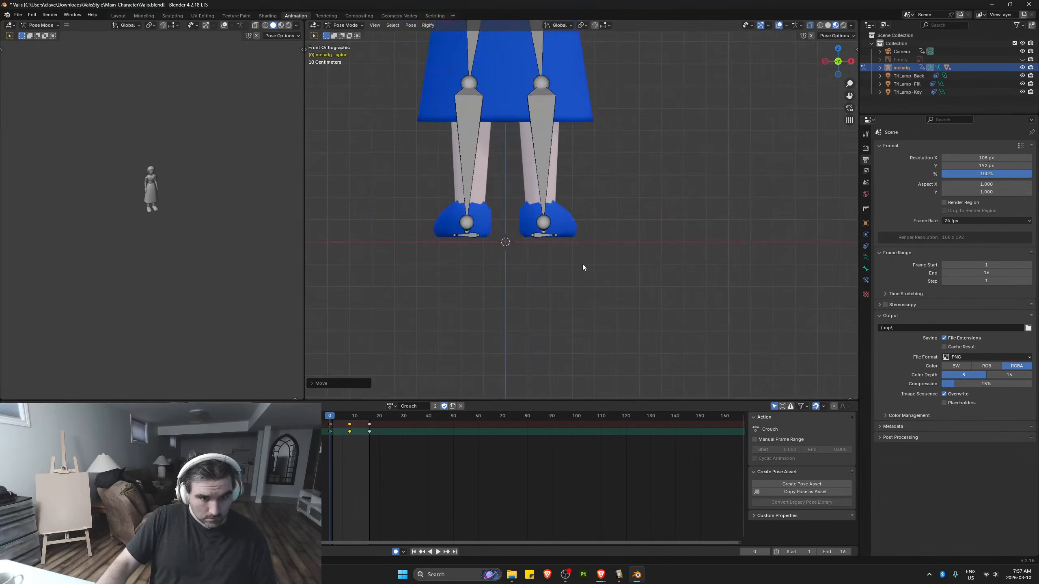
pyautogui.click(558, 276)
pyautogui.keyDown('shift'); pyautogui.moveTo(500, 283); pyautogui.dragTo(609, 279, button='middle'); pyautogui.keyUp('shift')
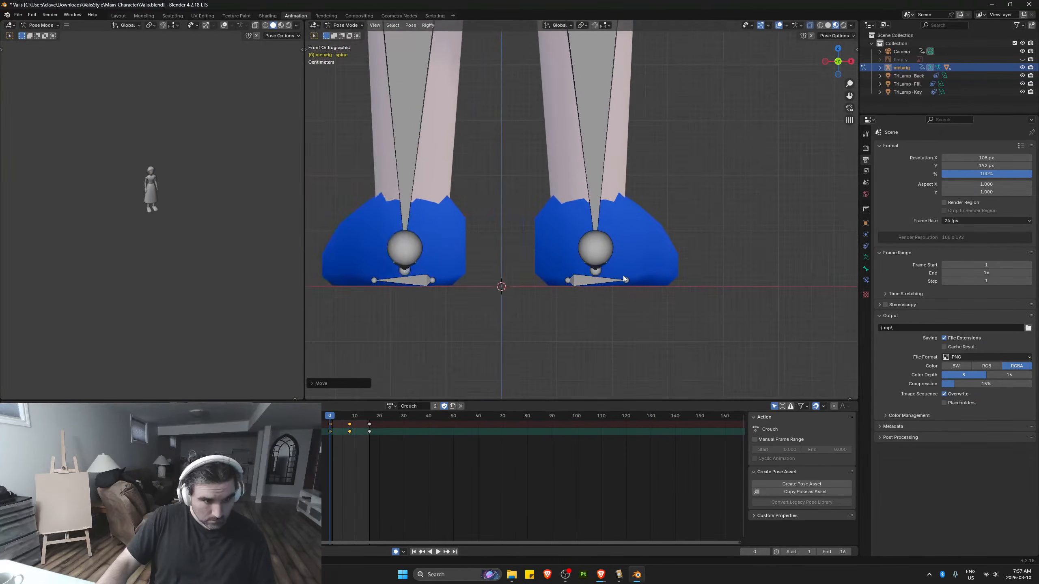
pyautogui.scroll(2, 608, 280)
pyautogui.scroll(-4, 608, 279)
# Try rendering the Crouch animation from the camera view and close the render window
pyautogui.press('KP_0')
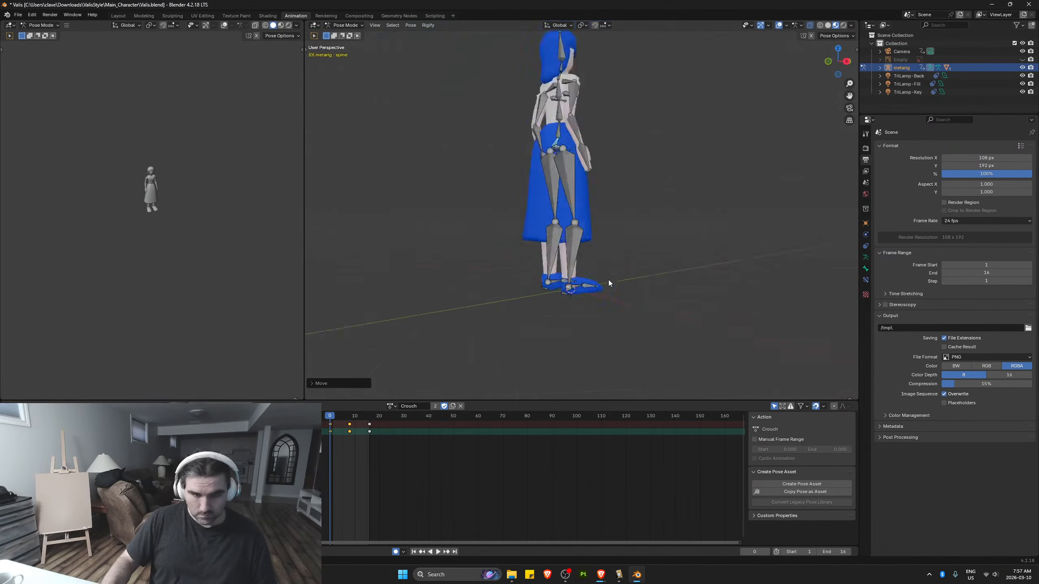
pyautogui.click(50, 15)
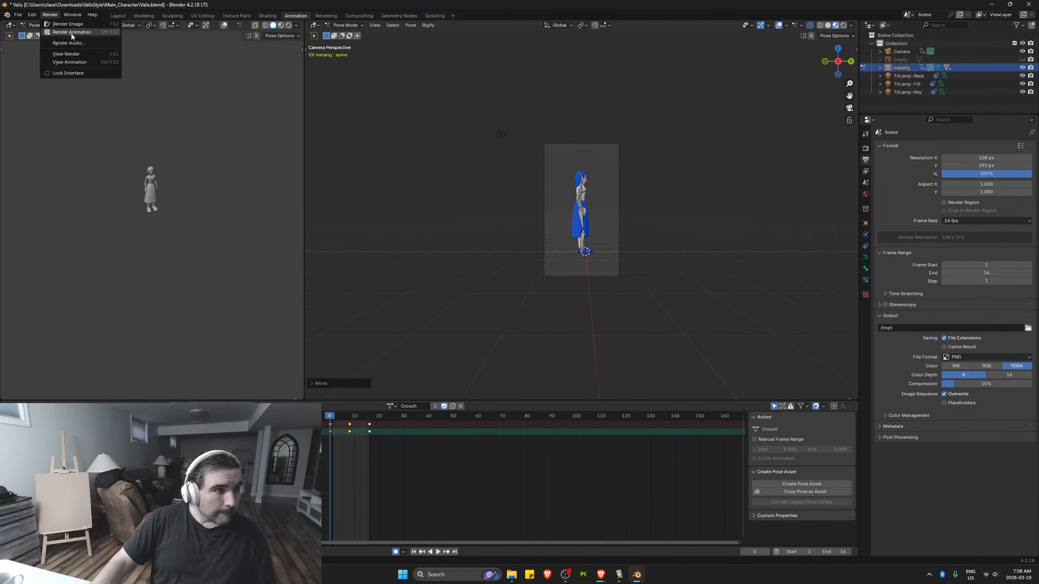
pyautogui.click(71, 33)
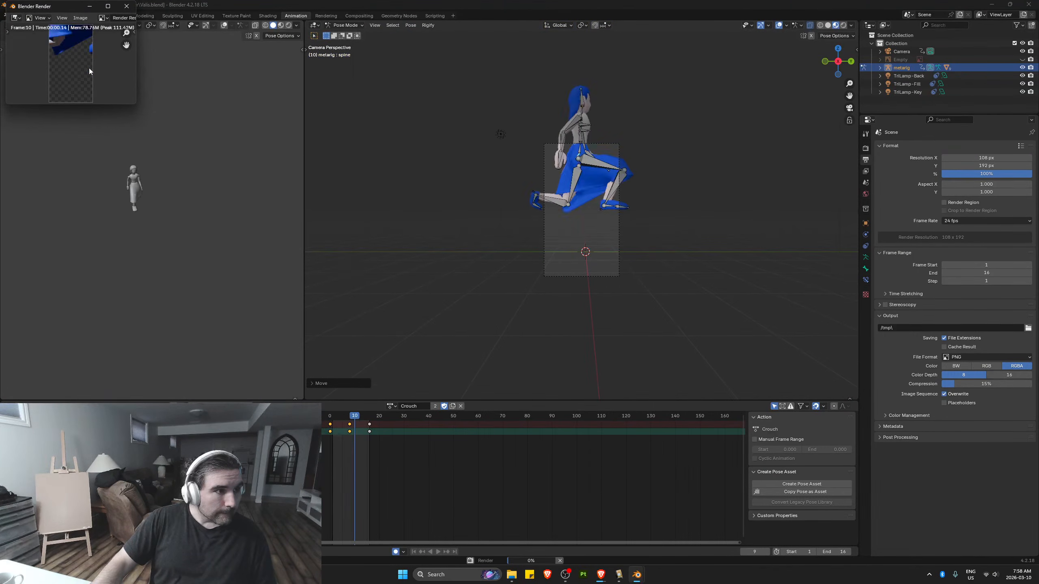
pyautogui.click(127, 6)
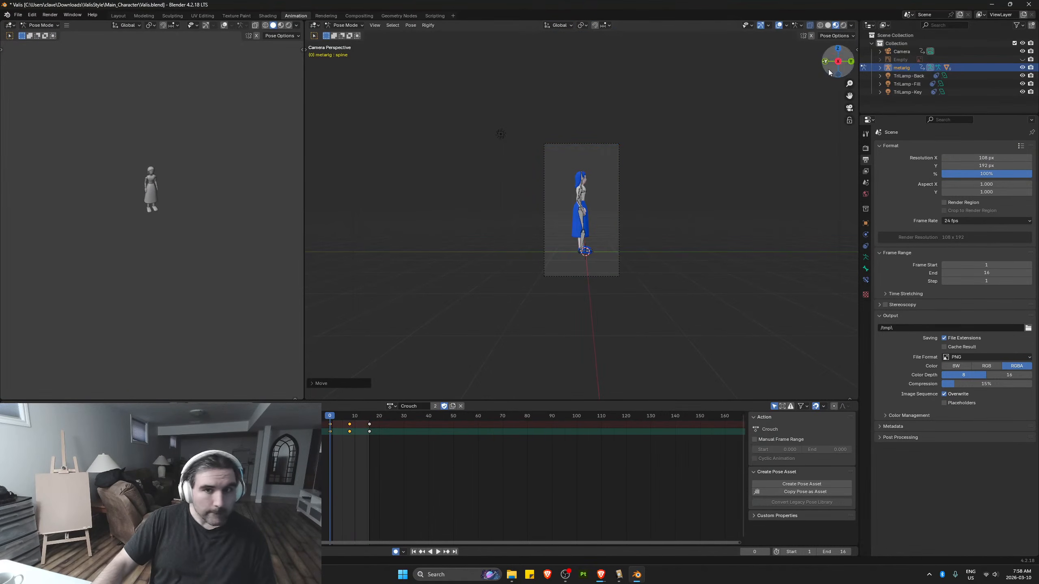
# Select the Camera, play the Crouch action and scrub to frame 16 to check where the character moves
pyautogui.click(901, 51)
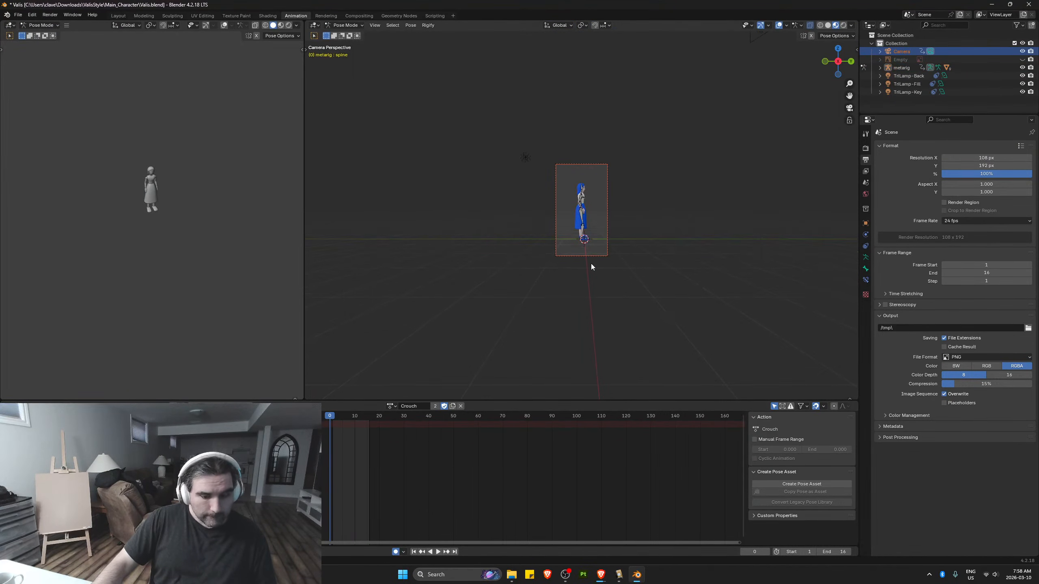
pyautogui.press('space')
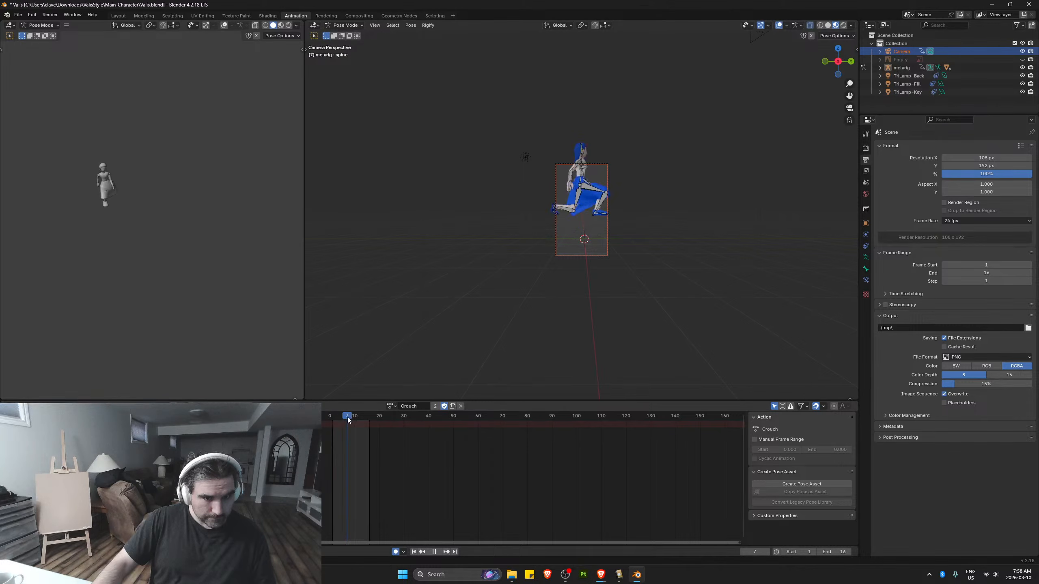
pyautogui.moveTo(334, 421); pyautogui.dragTo(369, 422)
pyautogui.moveTo(497, 329); pyautogui.dragTo(568, 273, button='middle')
pyautogui.scroll(4, 567, 273)
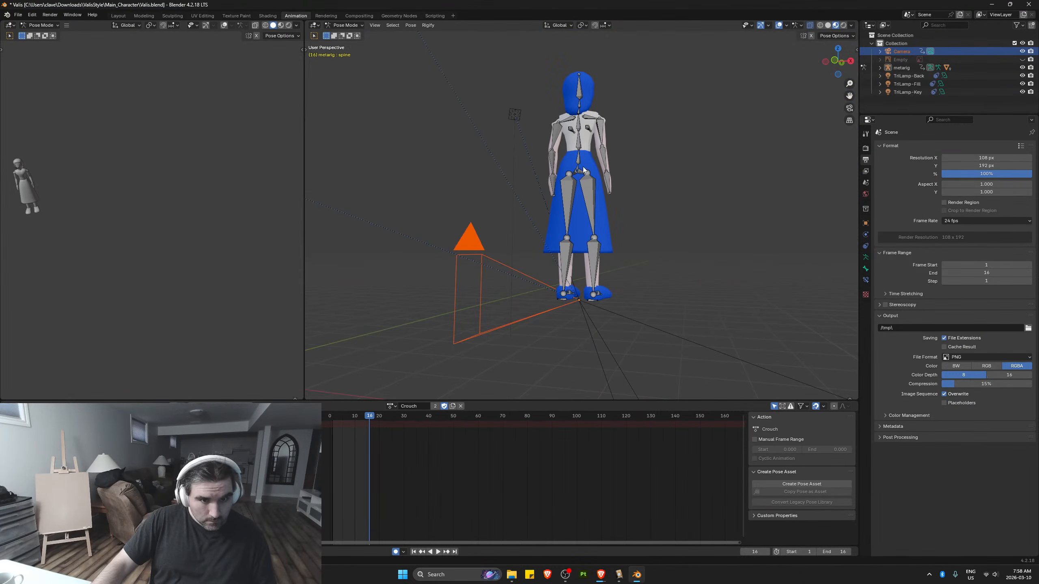
# Delete the spine bone's Crouch keyframes at frames 8 and 16, then play the action to check it
pyautogui.click(578, 169)
pyautogui.click(352, 425)
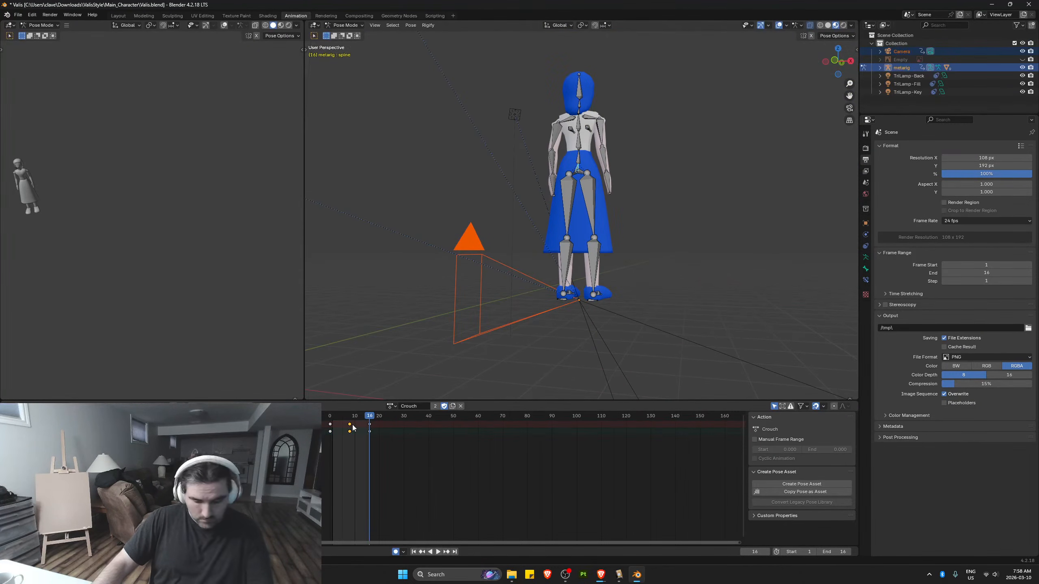
pyautogui.press('Delete')
pyautogui.click(369, 426)
pyautogui.press('Delete')
pyautogui.press('space')
pyautogui.scroll(-7, 496, 335)
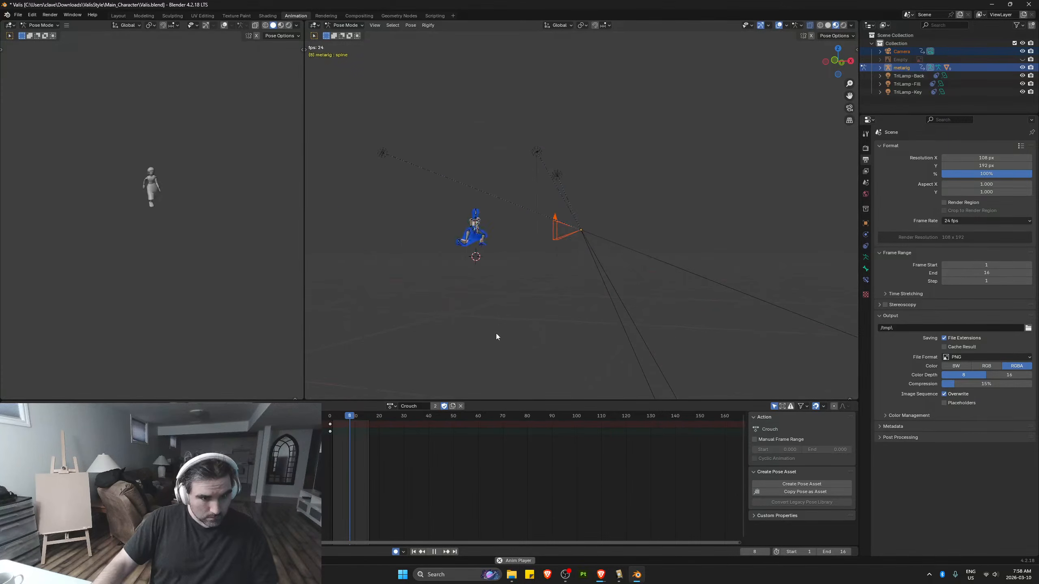
pyautogui.press('space')
# Render the corrected Crouch animation and close the render window
pyautogui.click(50, 14)
pyautogui.click(71, 32)
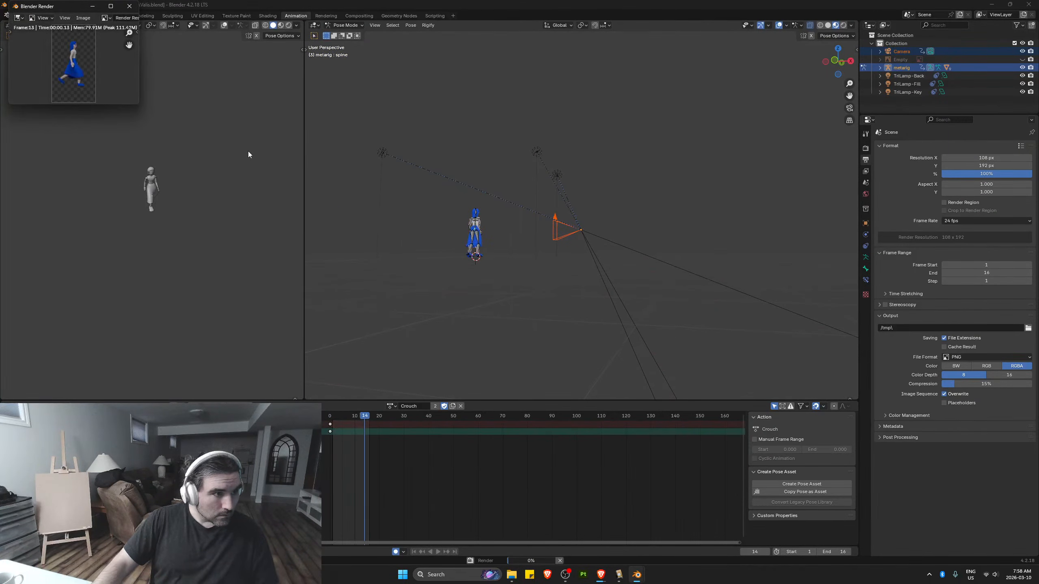
pyautogui.click(128, 7)
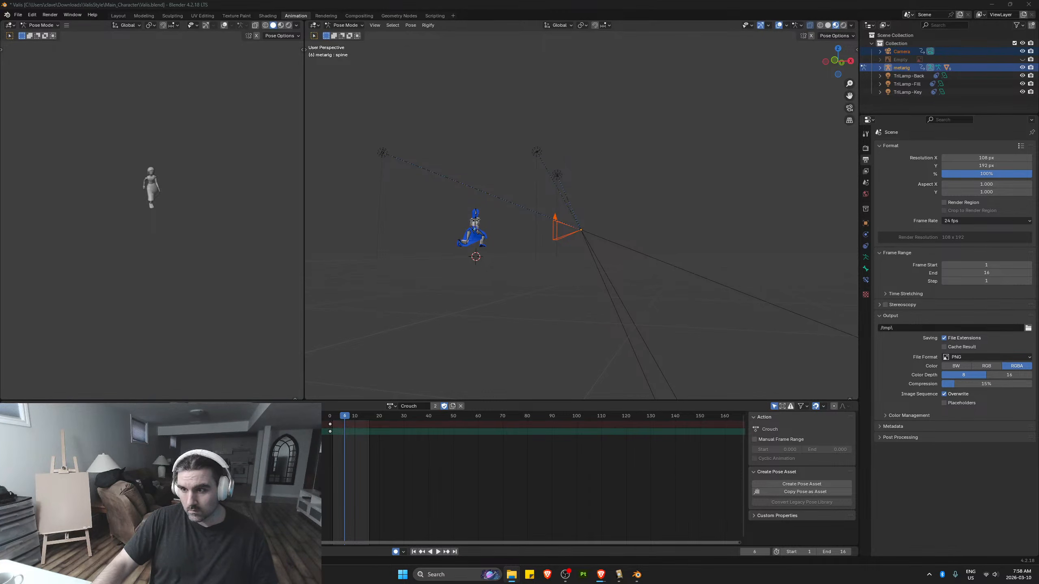
# Assign the Jump action to the metarig and delete the spine bone's keyframes after frame 0
pyautogui.click(397, 407)
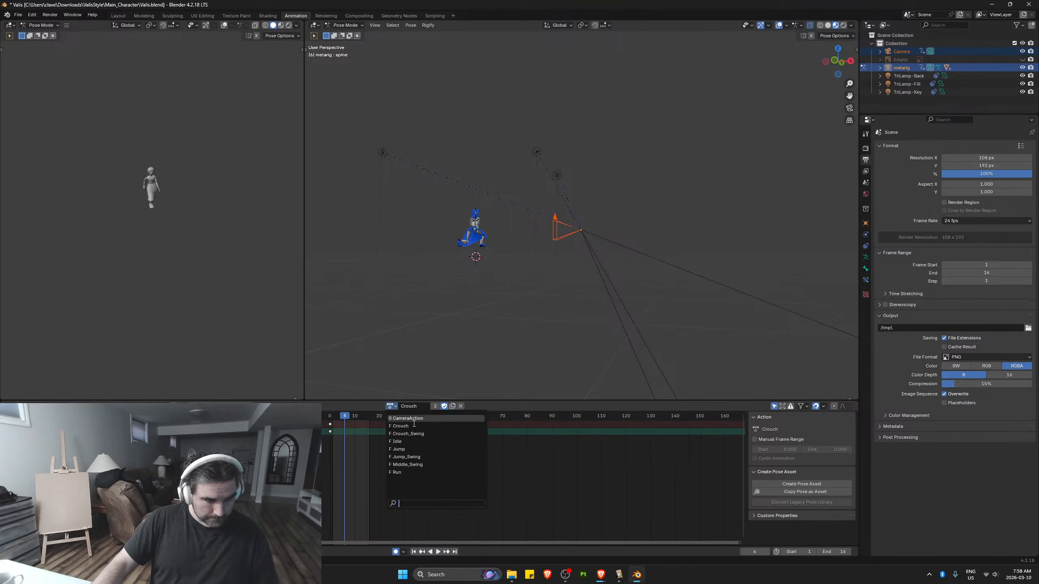
pyautogui.click(423, 447)
pyautogui.moveTo(522, 348); pyautogui.dragTo(627, 253, button='middle')
pyautogui.scroll(4, 625, 246)
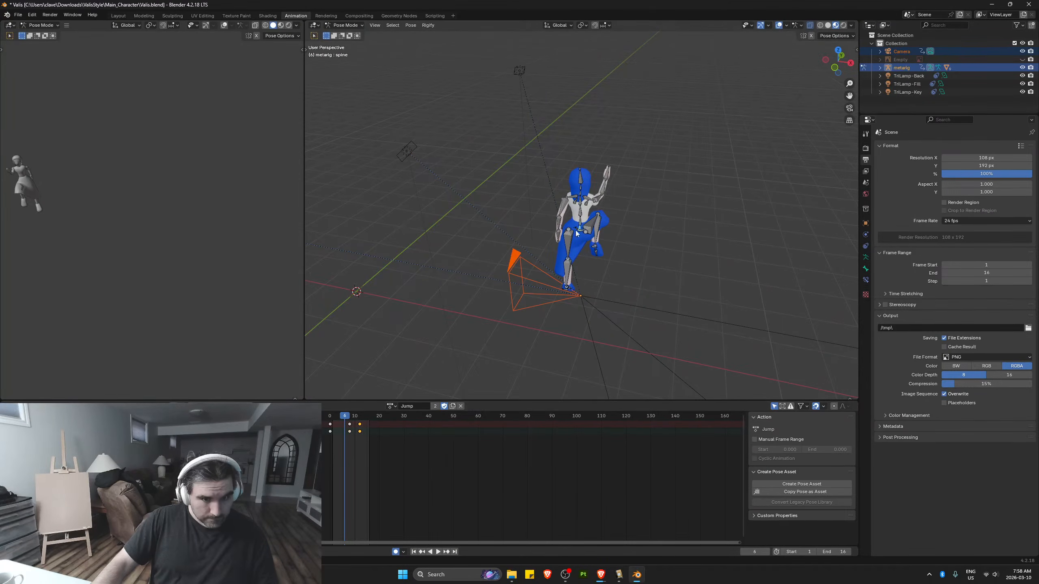
pyautogui.click(349, 431)
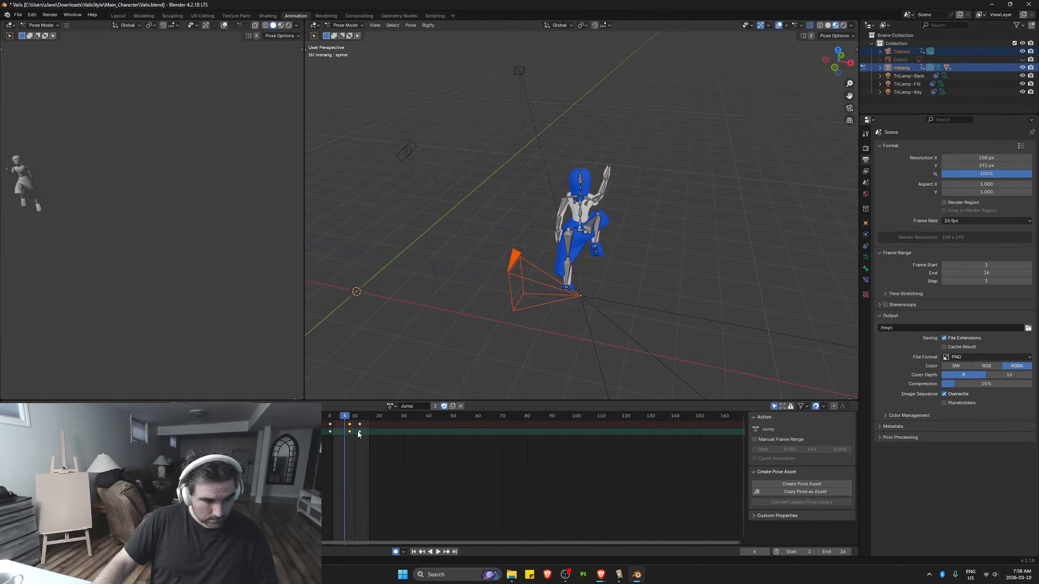
pyautogui.press('Delete')
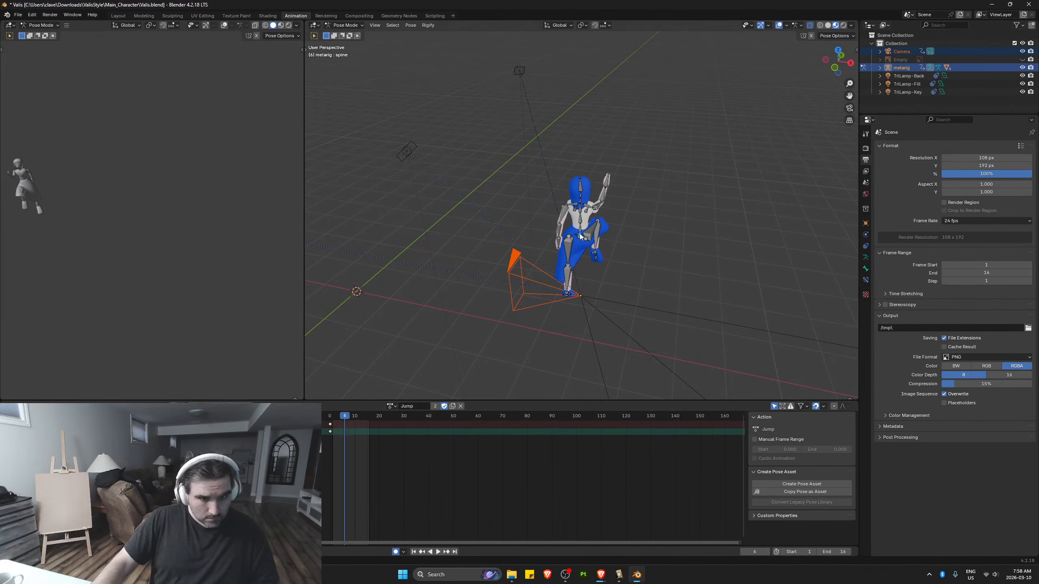
# At frame 0 of Jump, move the spine bone about 6 m along negative X to the world origin
pyautogui.click(330, 418)
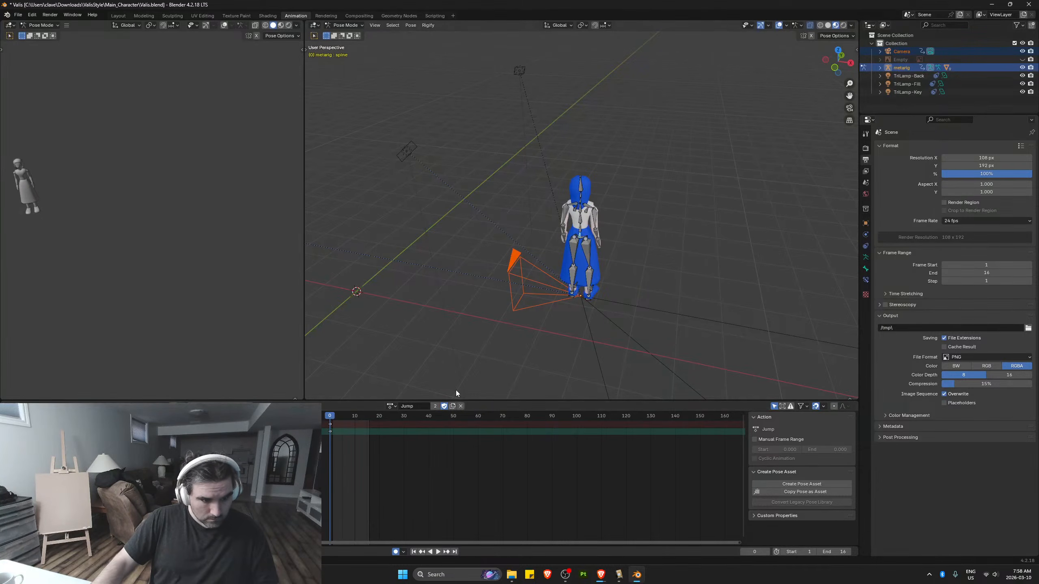
pyautogui.press('KP_7')
pyautogui.press('g')
pyautogui.press('x')
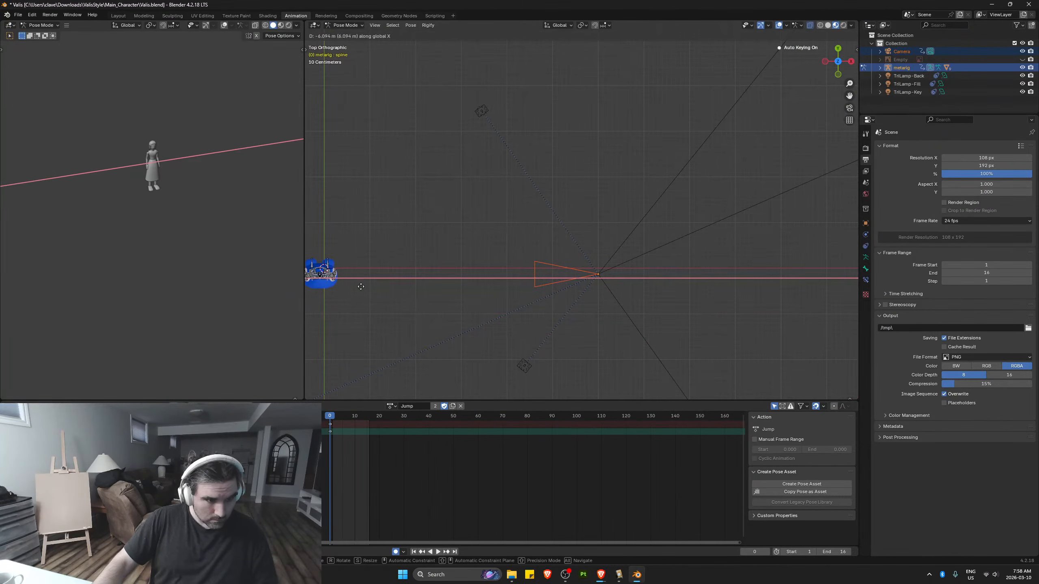
pyautogui.click(366, 288)
# Refine the spine bone's X position in Jump so the head is centred exactly on the Y axis line
pyautogui.keyDown('shift'); pyautogui.moveTo(326, 280); pyautogui.dragTo(562, 245, button='middle'); pyautogui.keyUp('shift')
pyautogui.scroll(9, 573, 244)
pyautogui.keyDown('shift'); pyautogui.moveTo(514, 313); pyautogui.dragTo(569, 242, button='middle'); pyautogui.keyUp('shift')
pyautogui.scroll(10, 590, 239)
pyautogui.press('g')
pyautogui.press('x')
pyautogui.click(556, 230)
pyautogui.scroll(-6, 556, 231)
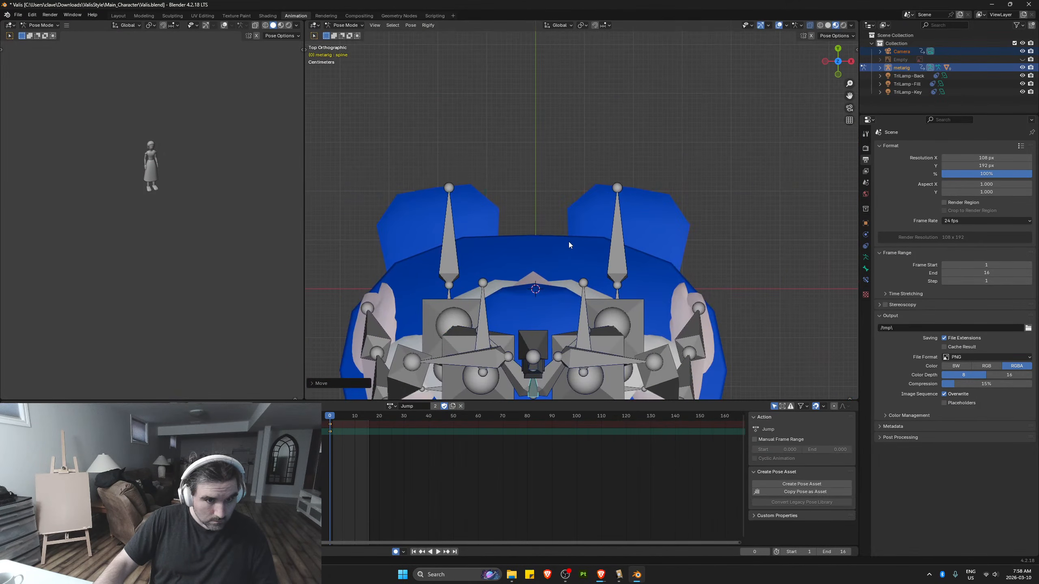
pyautogui.press('g')
pyautogui.press('x')
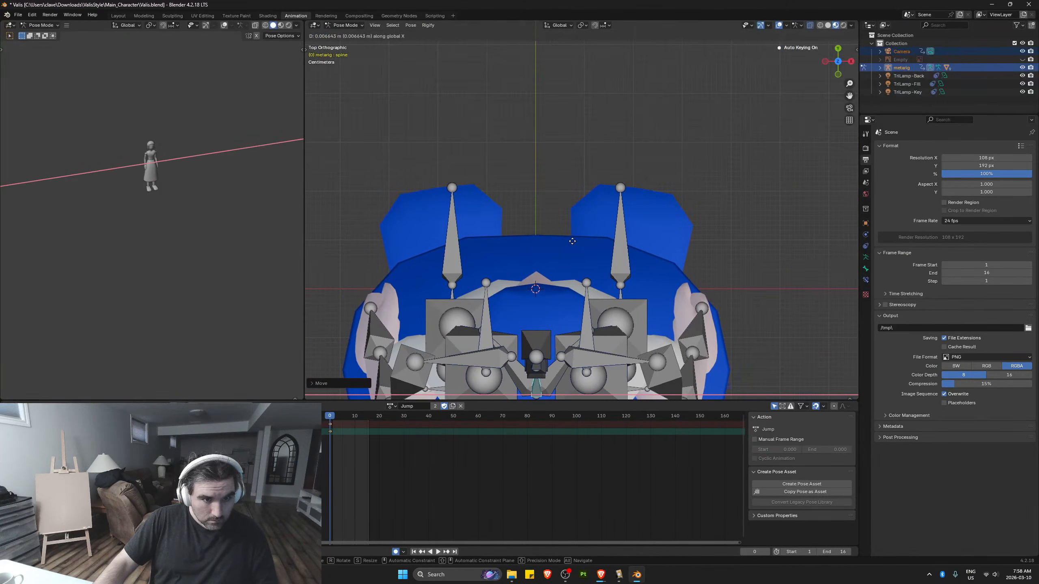
pyautogui.click(572, 242)
pyautogui.scroll(-4, 573, 242)
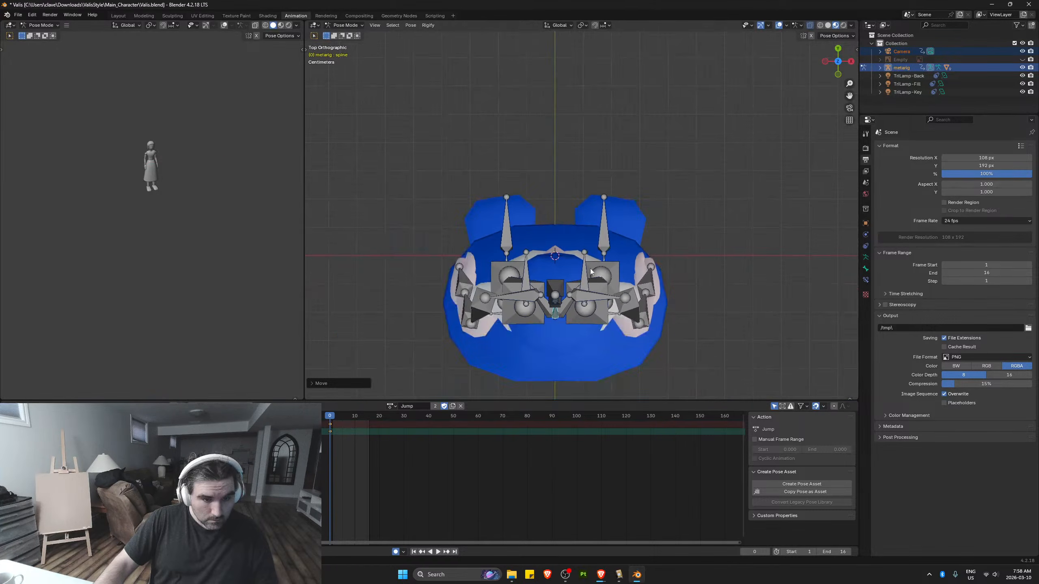
# In front view, lower the Jump pose's spine bone along Z to bring the feet down to the world origin
pyautogui.moveTo(578, 287); pyautogui.dragTo(598, 213, button='middle')
pyautogui.scroll(-9, 594, 217)
pyautogui.press('KP_1')
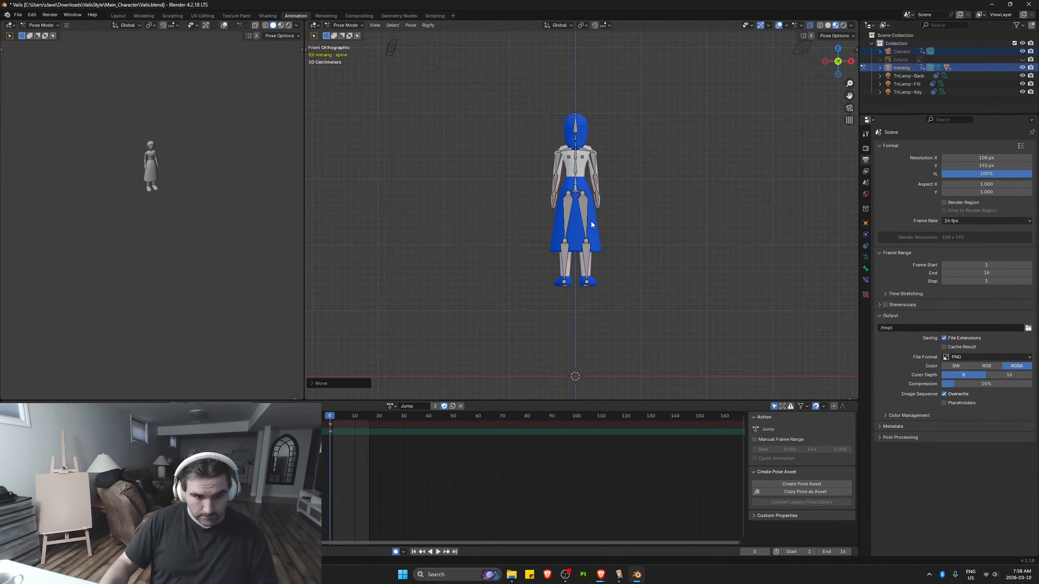
pyautogui.press('g')
pyautogui.press('z')
pyautogui.click(620, 351)
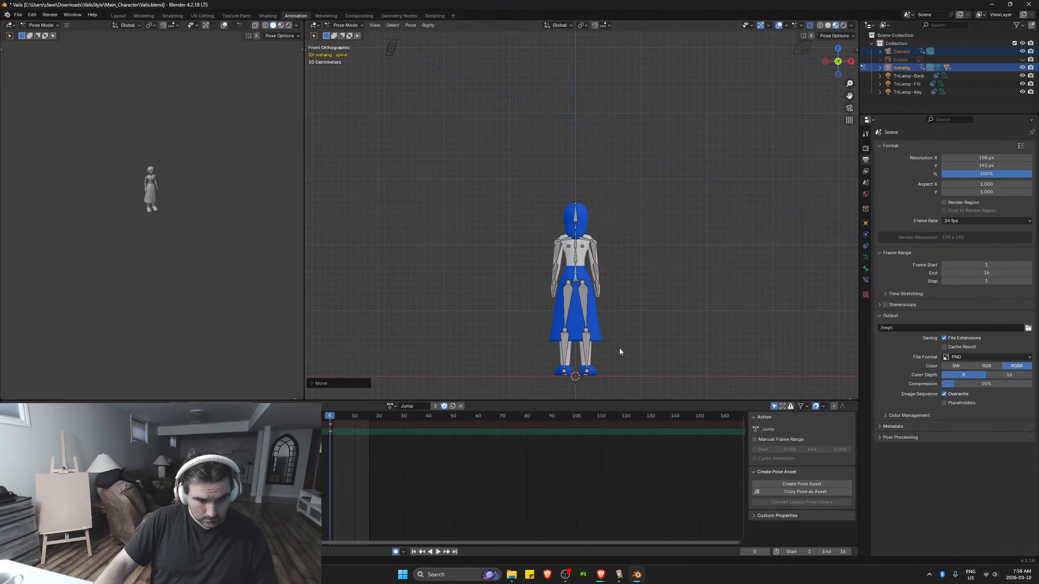
# Fine-tune the spine bone along Z so the shoe soles sit on the red ground line
pyautogui.scroll(5, 614, 348)
pyautogui.keyDown('shift'); pyautogui.moveTo(598, 313); pyautogui.dragTo(608, 397, button='middle'); pyautogui.keyUp('shift')
pyautogui.scroll(5, 621, 328)
pyautogui.keyDown('shift'); pyautogui.moveTo(621, 302); pyautogui.dragTo(621, 57, button='middle'); pyautogui.keyUp('shift')
pyautogui.scroll(3, 632, 205)
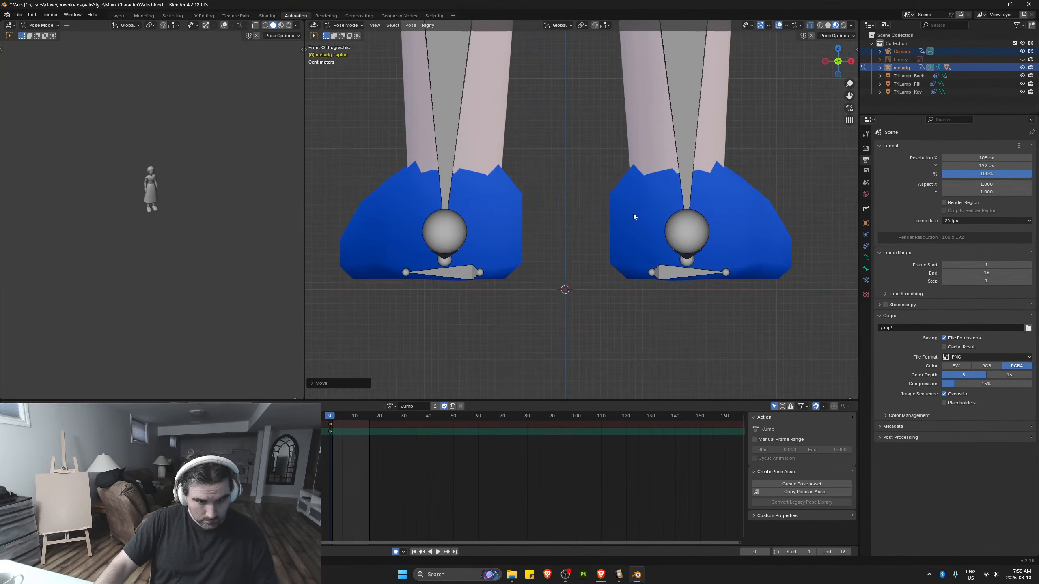
pyautogui.press('g')
pyautogui.press('z')
pyautogui.click(656, 280)
pyautogui.scroll(-6, 654, 257)
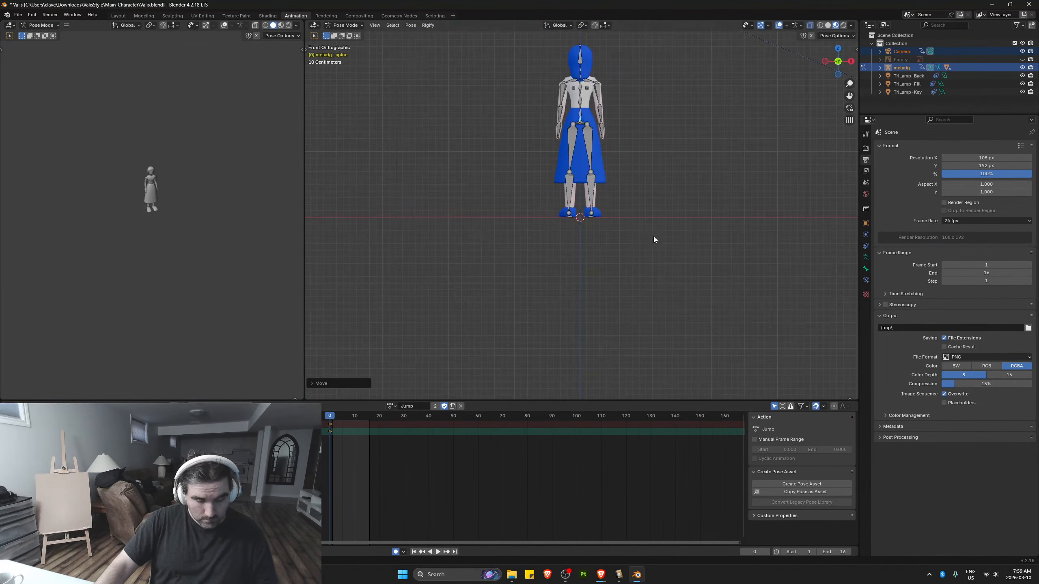
# Save the file and look through the camera at the repositioned character
pyautogui.hotkey('ctrl', 's')
pyautogui.scroll(-2, 659, 236)
pyautogui.moveTo(662, 235); pyautogui.dragTo(658, 227, button='middle')
pyautogui.press('KP_0')
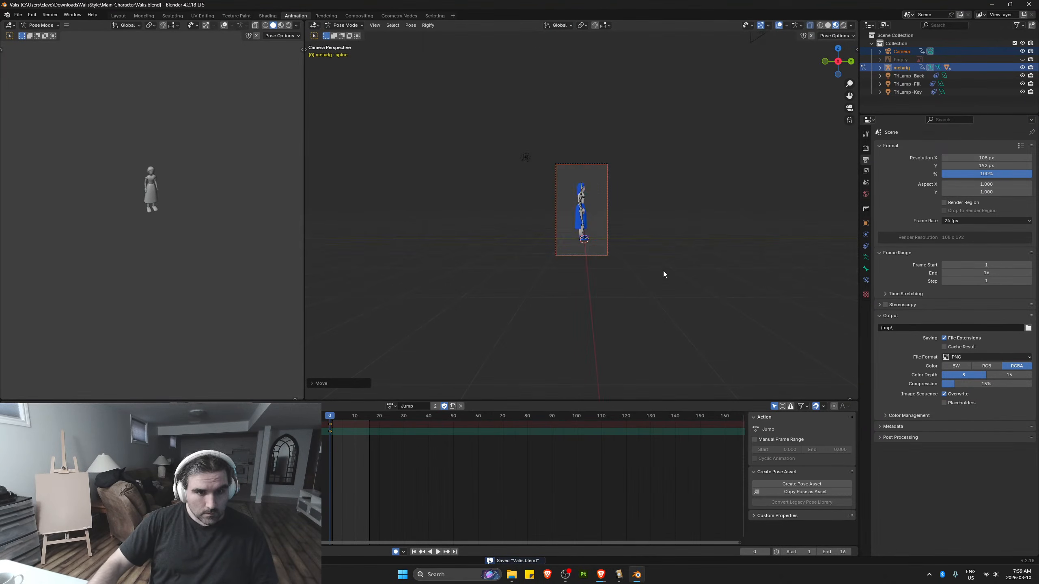
# Preview the Jump action through the camera, then render its animation and close the finished render
pyautogui.scroll(4, 665, 275)
pyautogui.press('space')
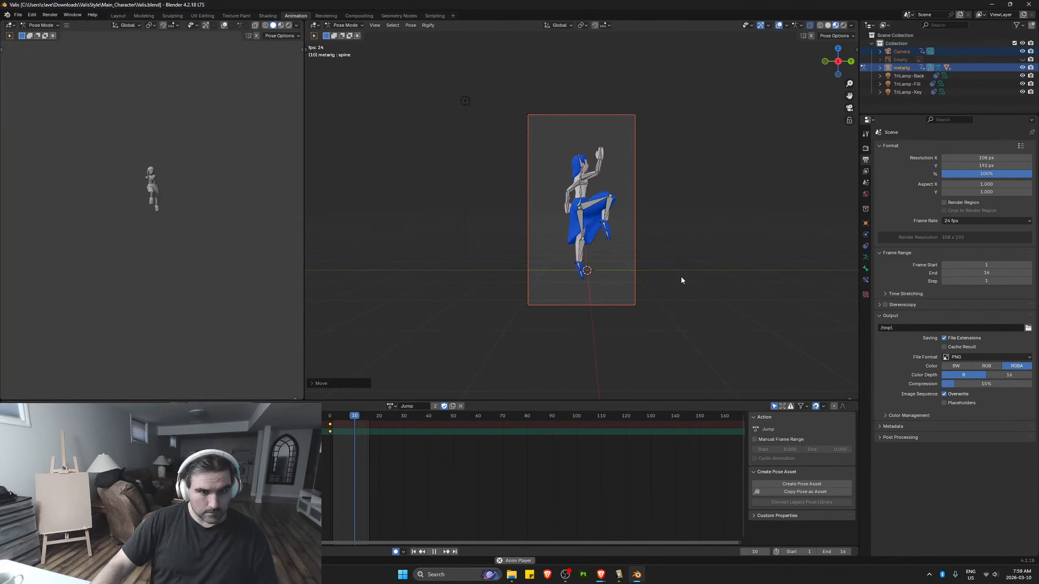
pyautogui.press('space')
pyautogui.click(50, 15)
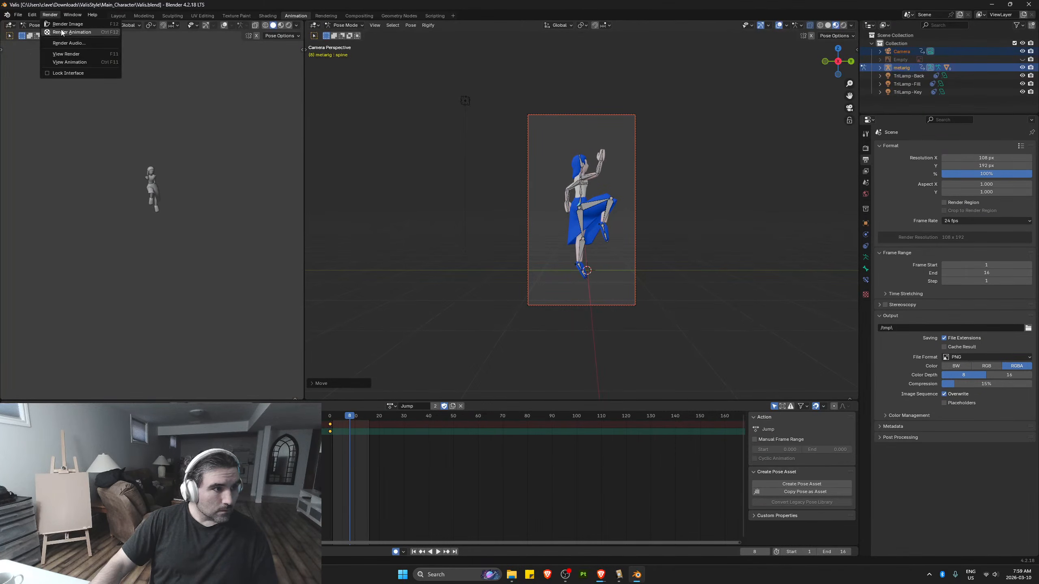
pyautogui.click(61, 30)
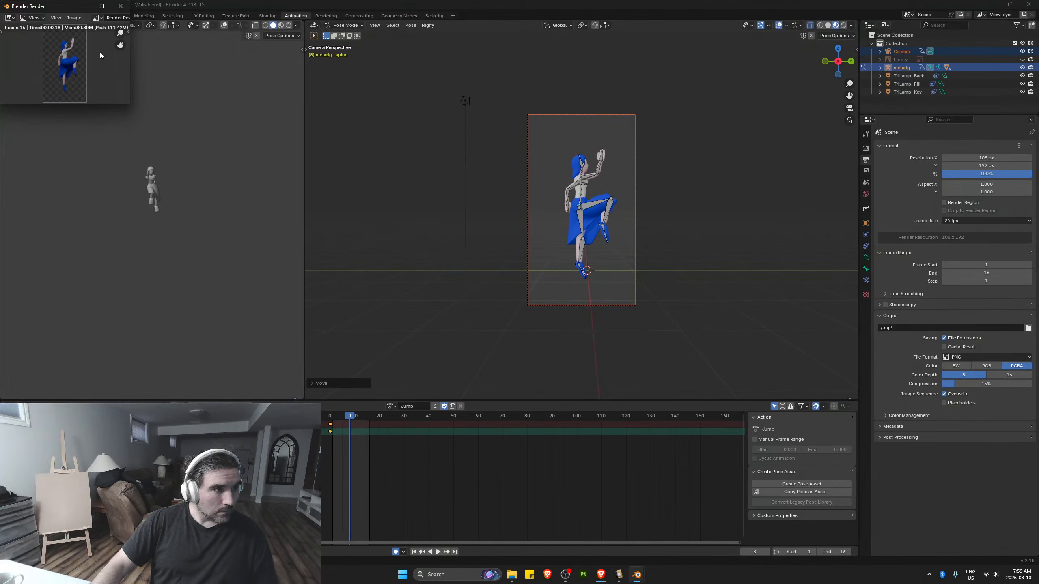
pyautogui.click(120, 5)
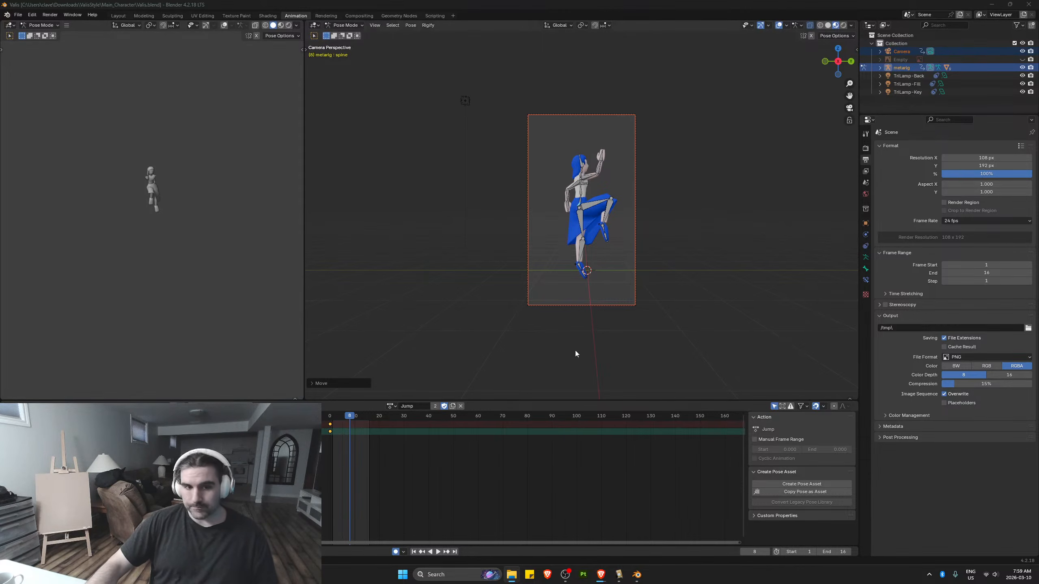
# Switch the rig to the Crouch_Swing action and set the timeline to frame 0
pyautogui.click(393, 407)
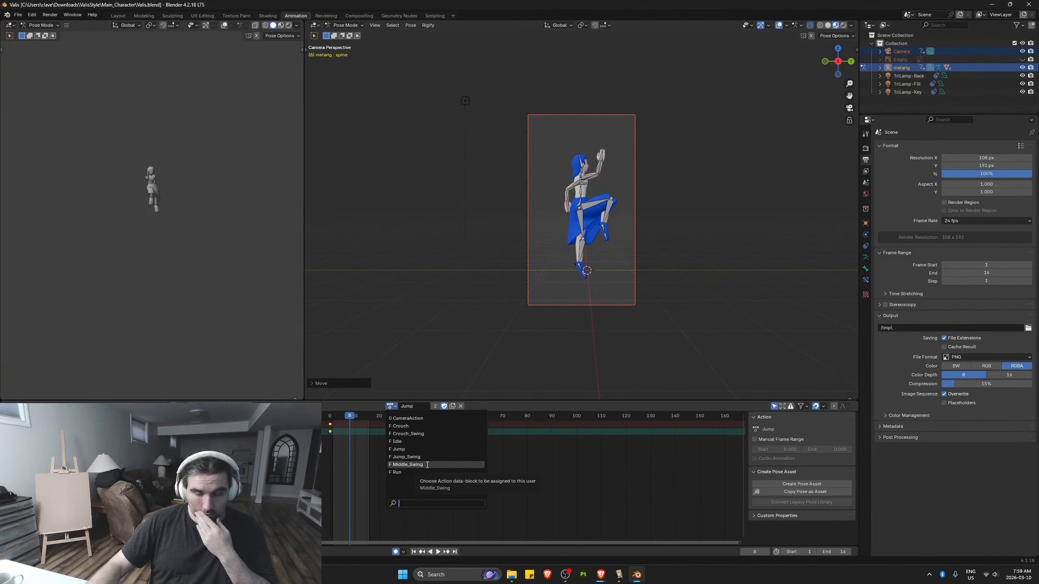
pyautogui.click(433, 434)
pyautogui.moveTo(599, 272); pyautogui.dragTo(538, 253, button='middle')
pyautogui.scroll(-5, 682, 262)
pyautogui.scroll(5, 608, 272)
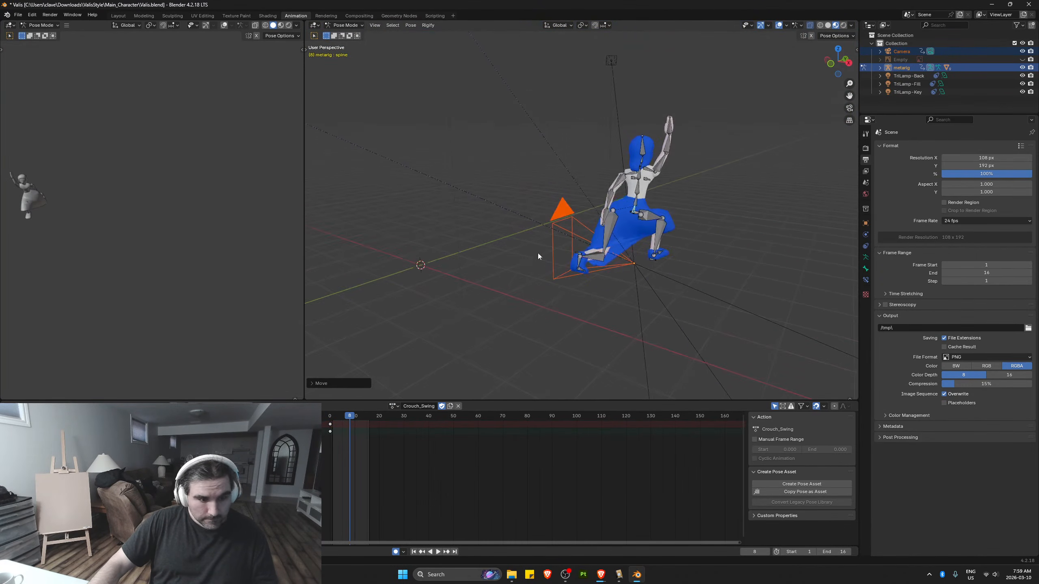
pyautogui.click(634, 210)
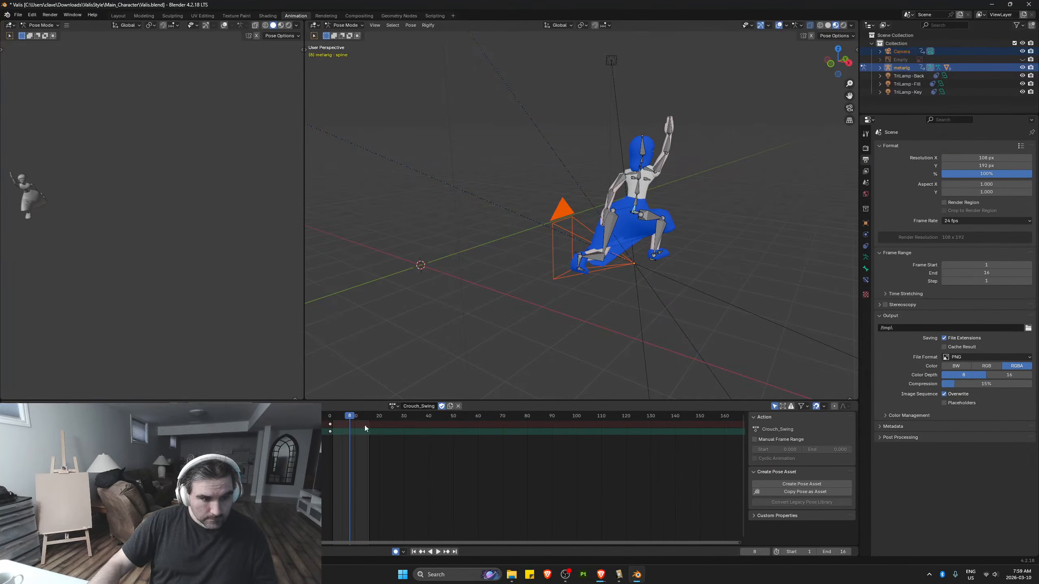
pyautogui.click(330, 417)
# In top view, move the Crouch_Swing spine bone along X to bring the character to the world origin
pyautogui.press('KP_7')
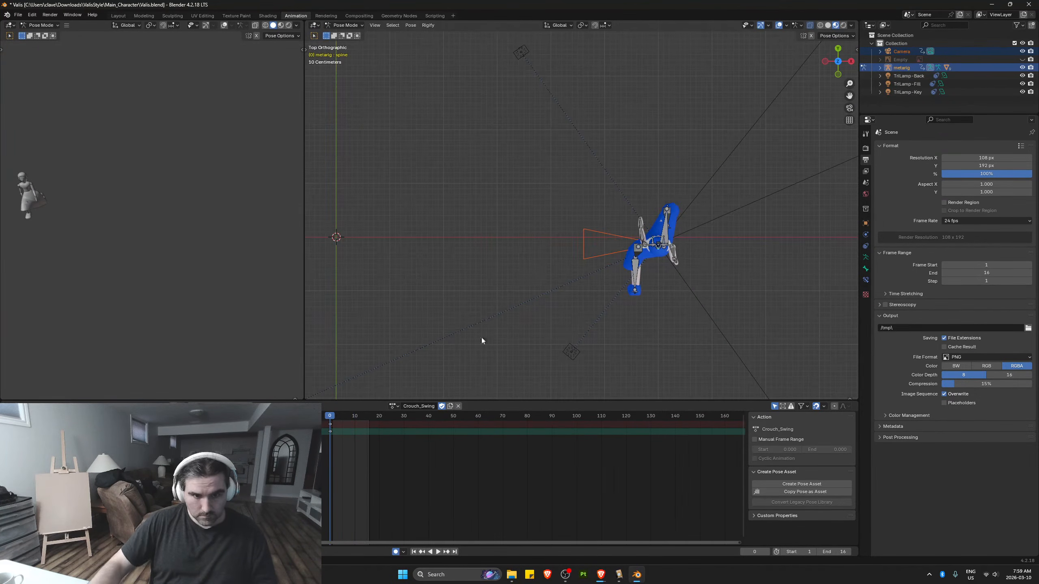
pyautogui.press('g')
pyautogui.press('x')
pyautogui.click(327, 262)
# Refine the Crouch_Swing spine bone's X position so the head is centred on the Y axis line
pyautogui.keyDown('shift'); pyautogui.moveTo(388, 244); pyautogui.dragTo(527, 244, button='middle'); pyautogui.keyUp('shift')
pyautogui.scroll(6, 504, 277)
pyautogui.keyDown('shift'); pyautogui.moveTo(504, 280); pyautogui.dragTo(614, 260, button='middle'); pyautogui.keyUp('shift')
pyautogui.scroll(2, 618, 275)
pyautogui.press('g')
pyautogui.press('x')
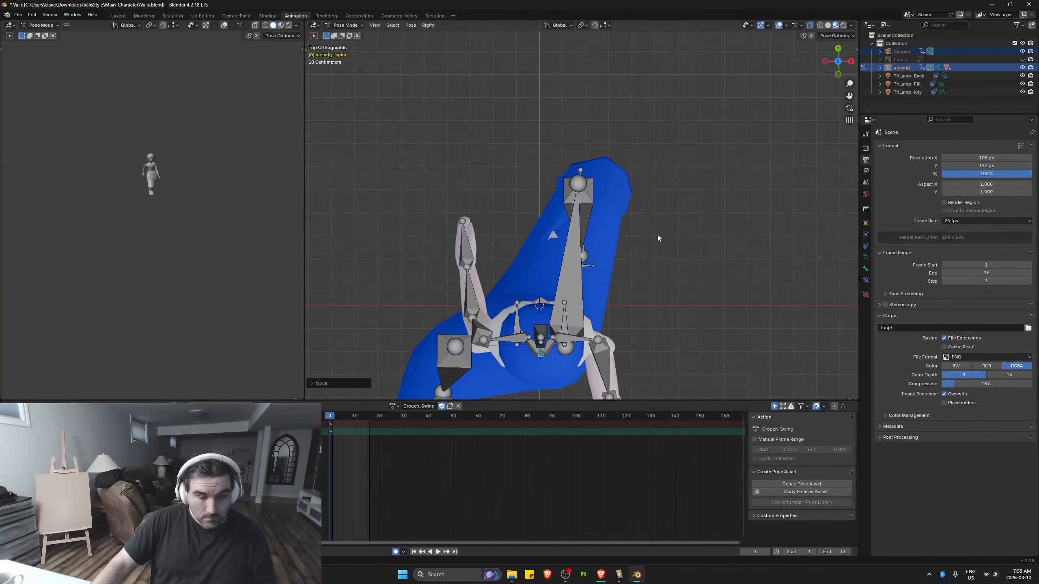
pyautogui.press('g')
pyautogui.press('x')
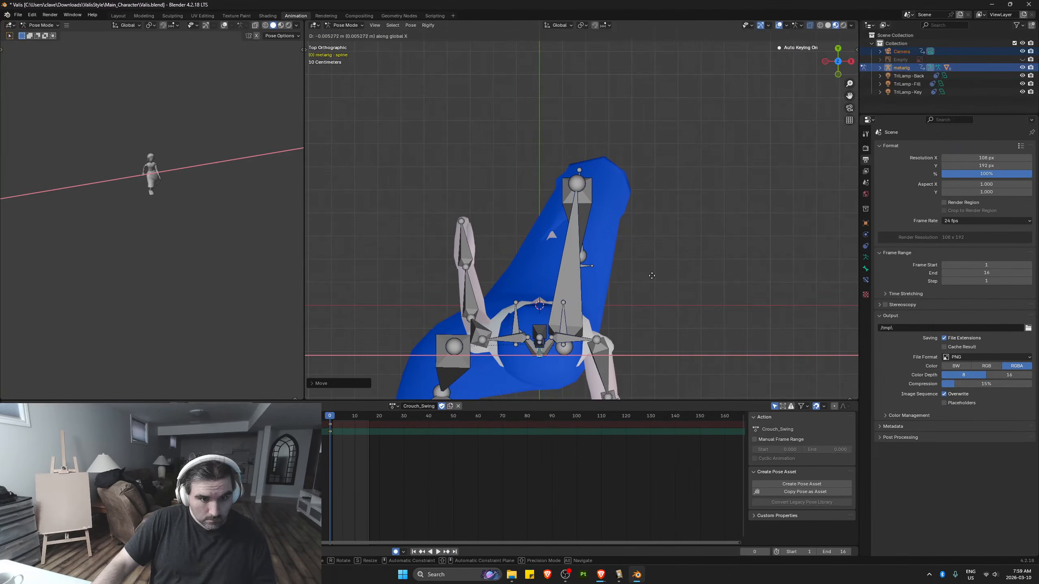
pyautogui.click(652, 276)
pyautogui.scroll(8, 541, 314)
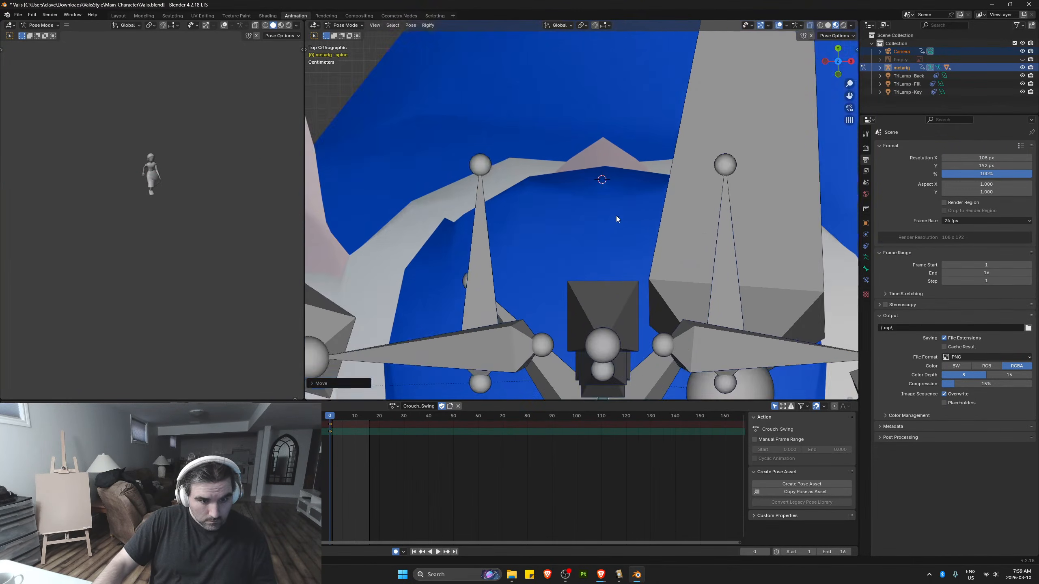
pyautogui.scroll(2, 617, 218)
pyautogui.press('g')
pyautogui.press('x')
pyautogui.press('Escape')
# In front view, lower the Crouch_Swing spine bone about 1.36 m along Z so the feet meet the ground line
pyautogui.moveTo(617, 218); pyautogui.dragTo(637, 200, button='middle')
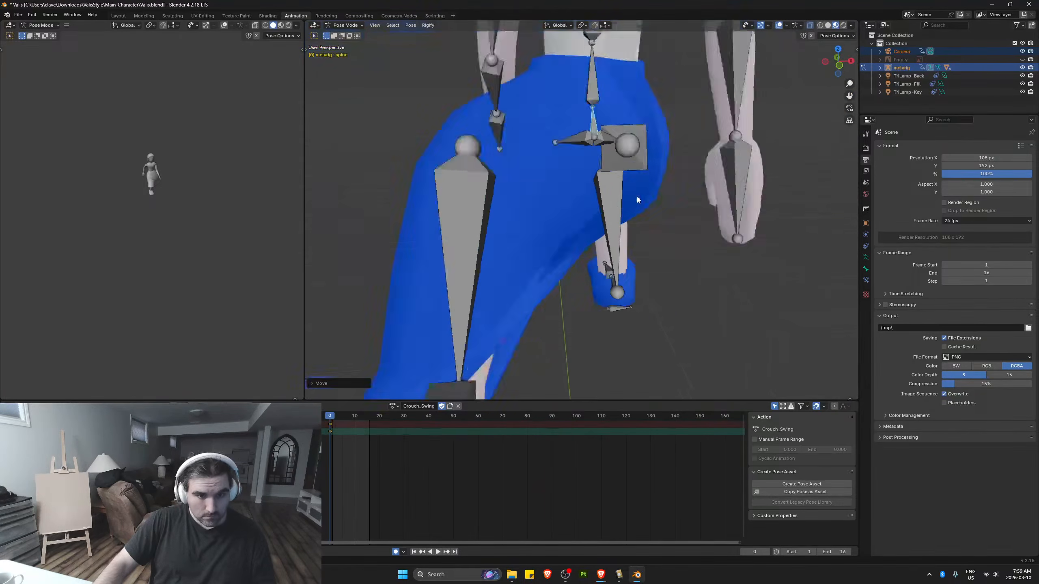
pyautogui.scroll(-8, 632, 191)
pyautogui.press('KP_1')
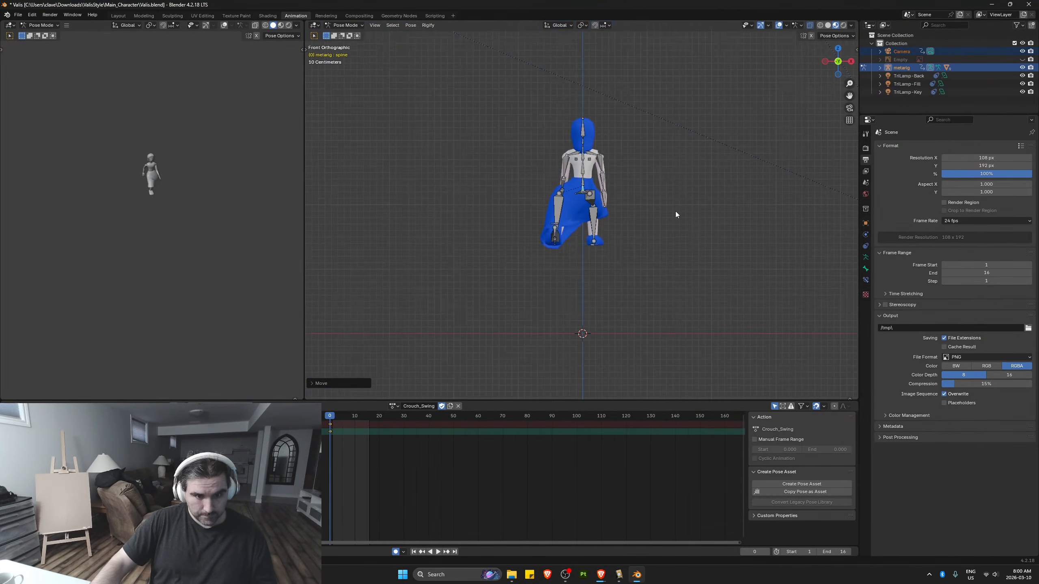
pyautogui.press('g')
pyautogui.press('z')
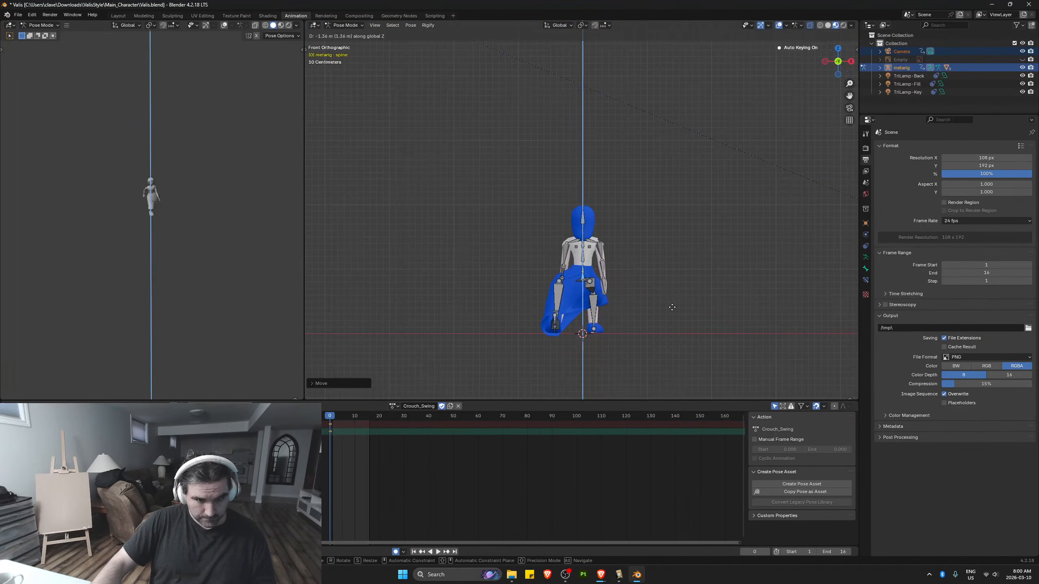
pyautogui.click(672, 308)
# Check the Crouch_Swing pose through the camera, then render its animation and close the finished render
pyautogui.scroll(-6, 665, 284)
pyautogui.moveTo(664, 281); pyautogui.dragTo(678, 237, button='middle')
pyautogui.press('KP_0')
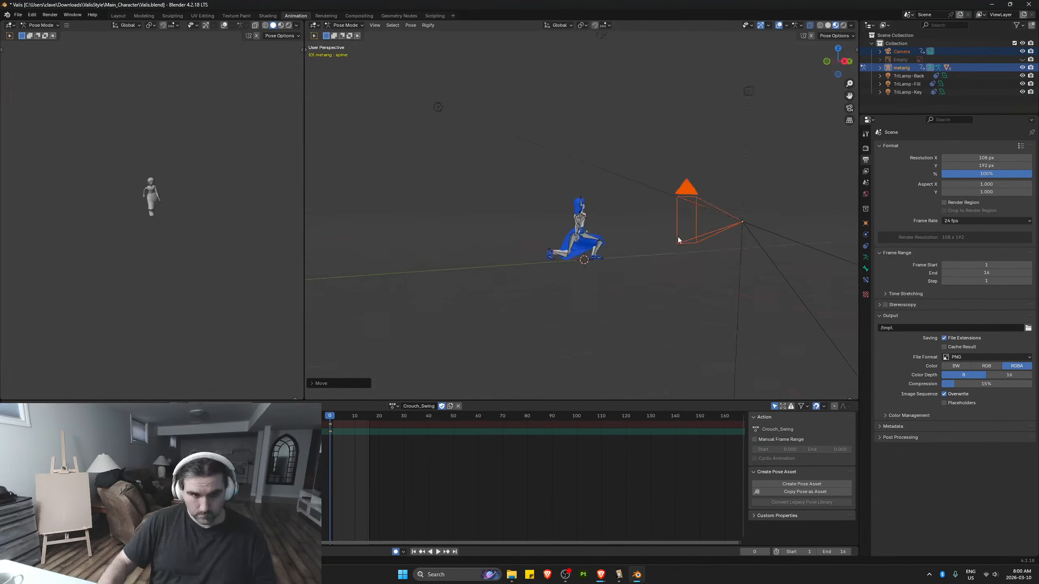
pyautogui.click(50, 14)
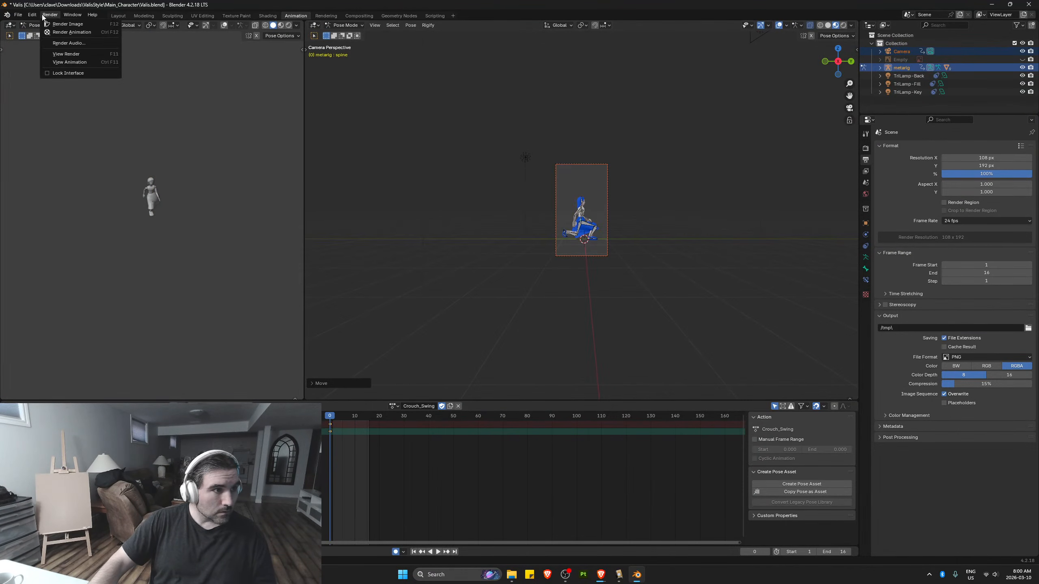
pyautogui.click(65, 34)
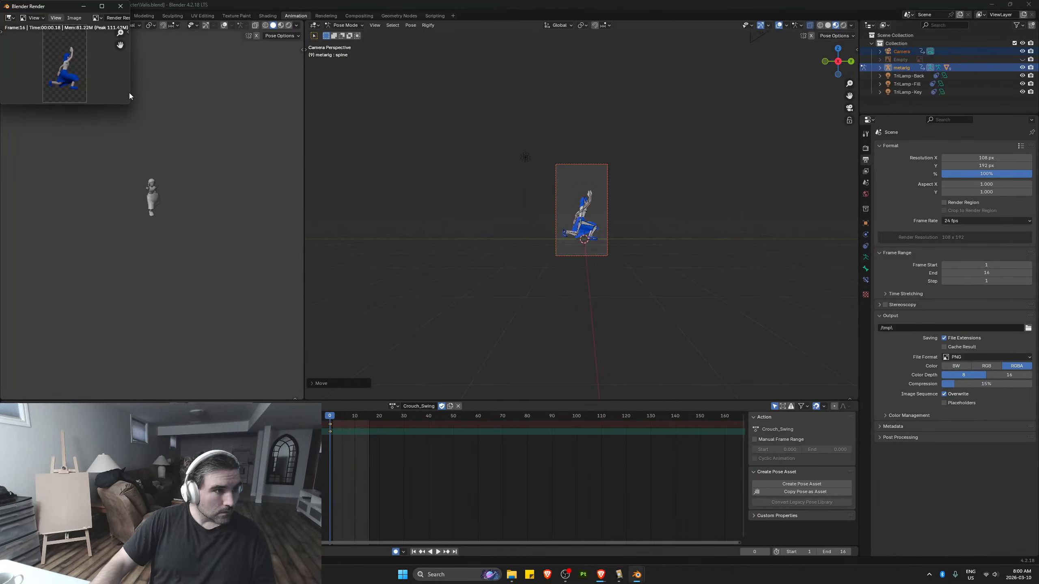
pyautogui.click(120, 6)
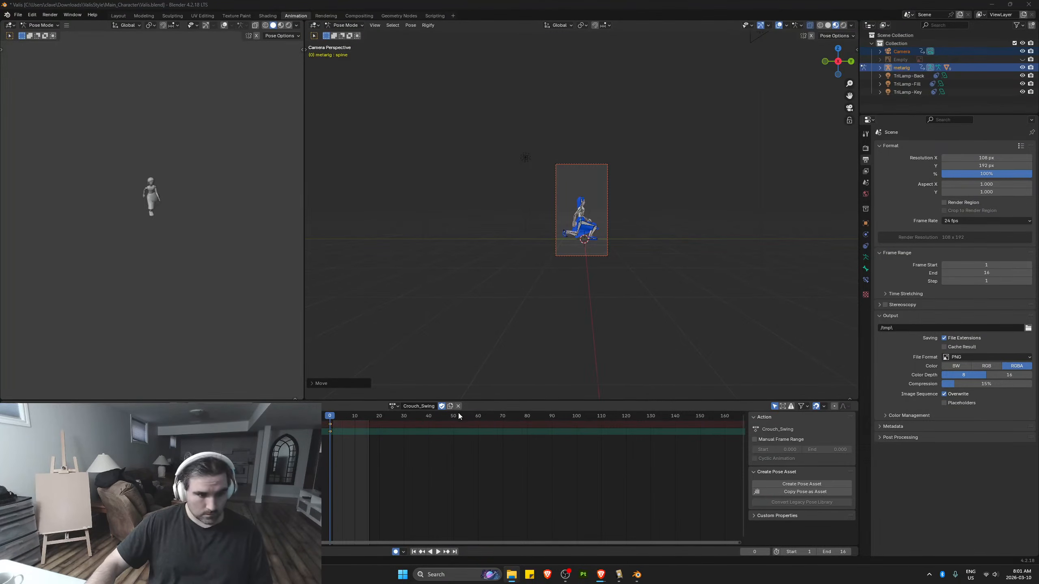
# Switch to the Middle_Swing action and, in top view, move the spine bone along X to the world origin
pyautogui.click(394, 406)
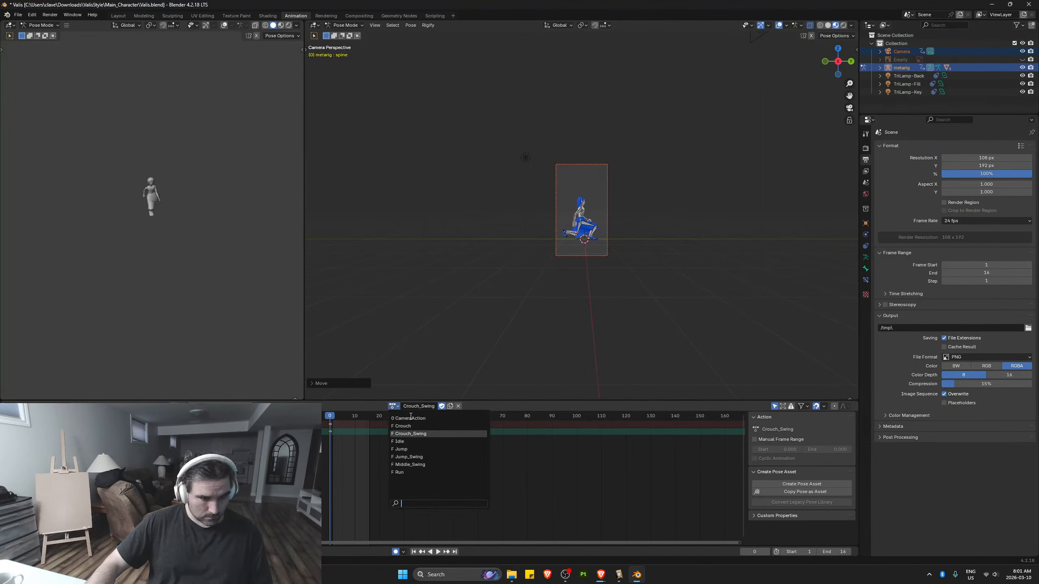
pyautogui.click(441, 465)
pyautogui.moveTo(526, 356); pyautogui.dragTo(640, 261, button='middle')
pyautogui.press('KP_7')
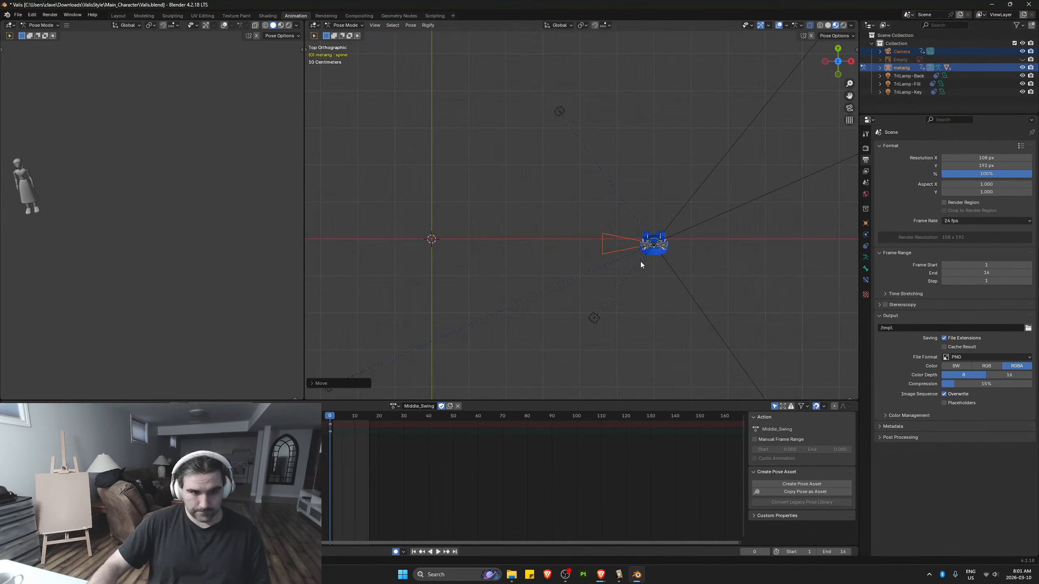
pyautogui.press('g')
pyautogui.press('x')
pyautogui.click(444, 249)
# Refine the Middle_Swing spine bone's X position until the head is centred on the Y axis line
pyautogui.scroll(12, 569, 255)
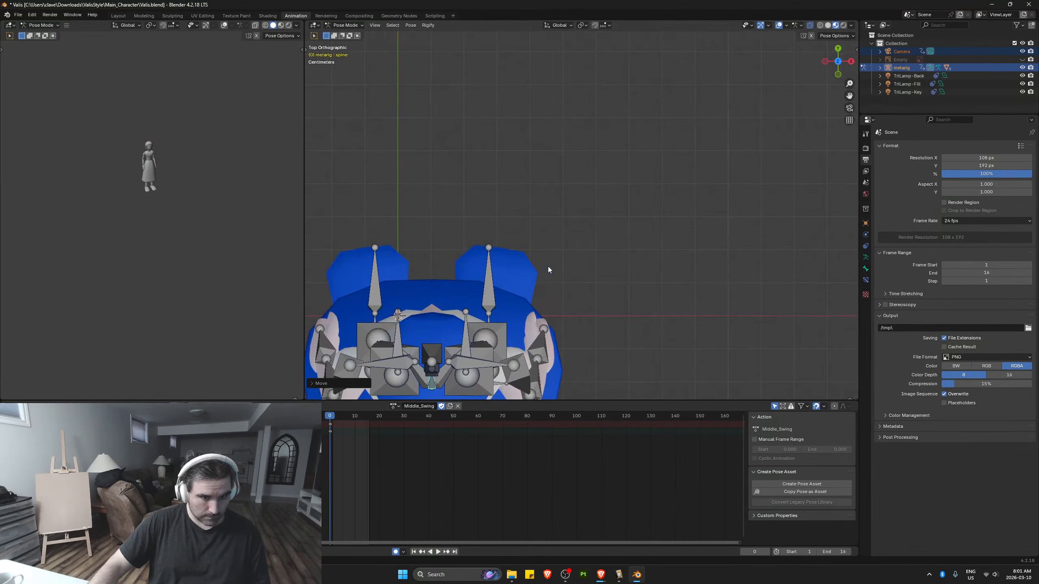
pyautogui.press('g')
pyautogui.press('x')
pyautogui.click(546, 258)
pyautogui.scroll(10, 589, 125)
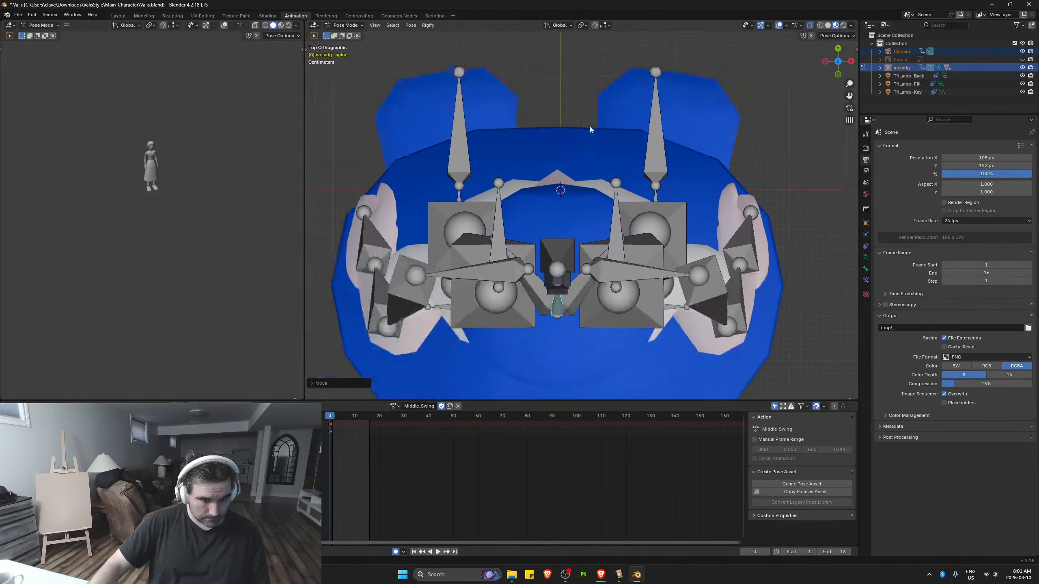
pyautogui.scroll(-2, 572, 196)
pyautogui.press('g')
pyautogui.press('x')
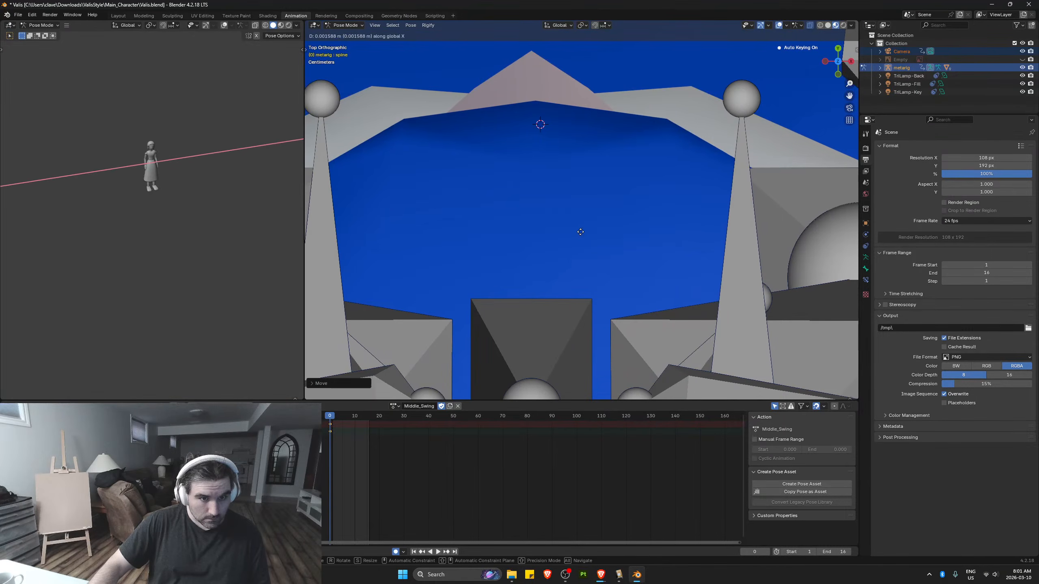
pyautogui.click(584, 233)
pyautogui.scroll(-5, 586, 234)
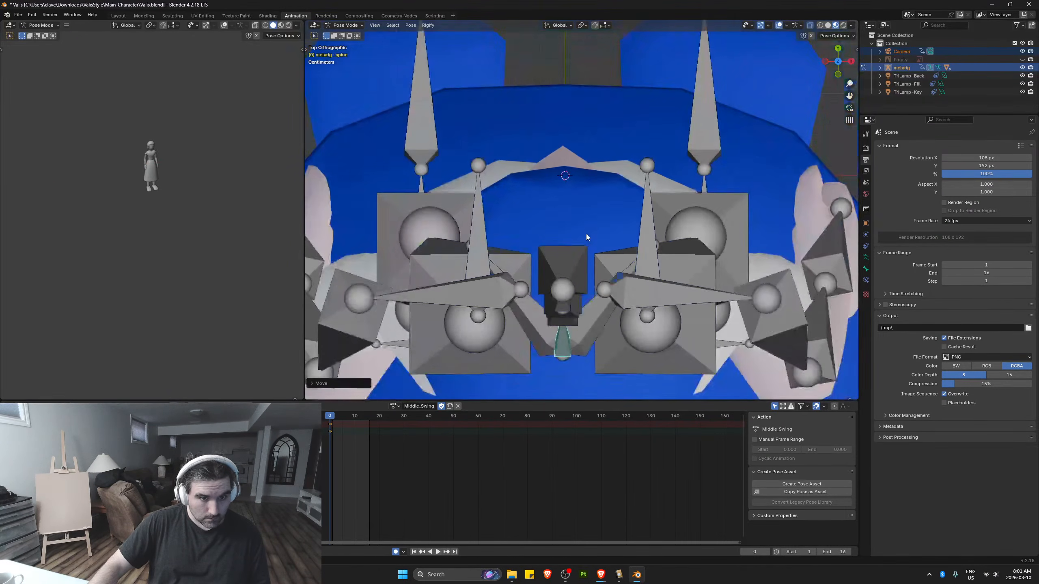
# In camera view, lower the Middle_Swing spine bone along Z until the character fits inside the frame
pyautogui.press('KP_0')
pyautogui.press('g')
pyautogui.press('z')
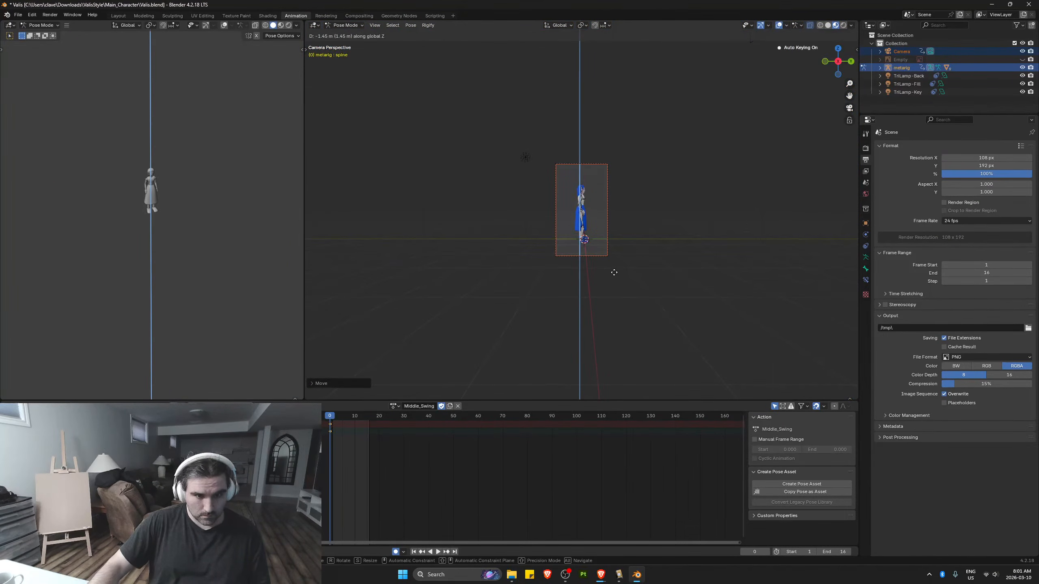
pyautogui.click(612, 268)
# In front view, fine-tune the Middle_Swing spine bone along Z so the shoe soles rest on the red ground line
pyautogui.press('KP_1')
pyautogui.scroll(-6, 609, 274)
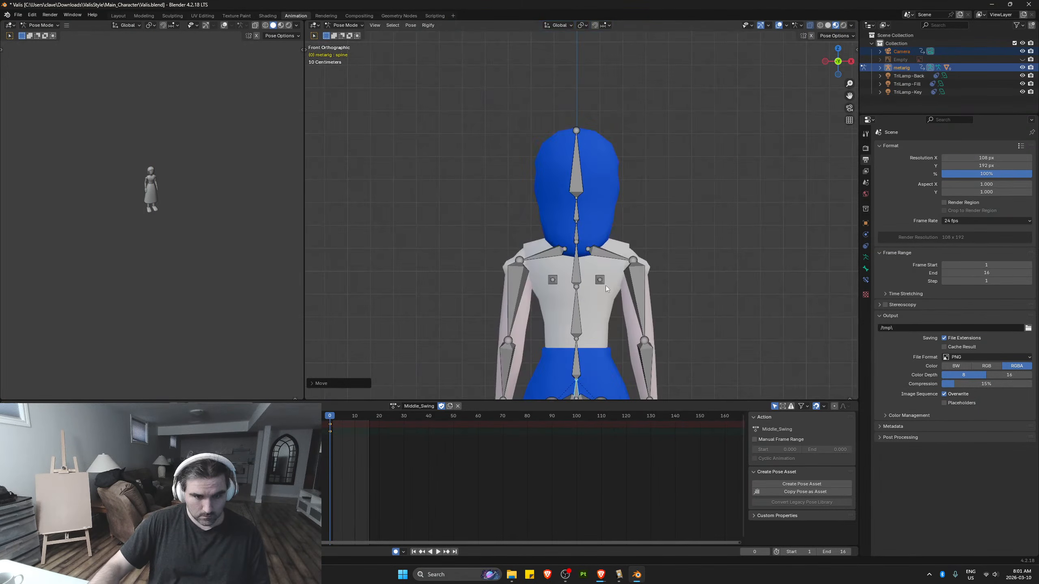
pyautogui.scroll(9, 625, 229)
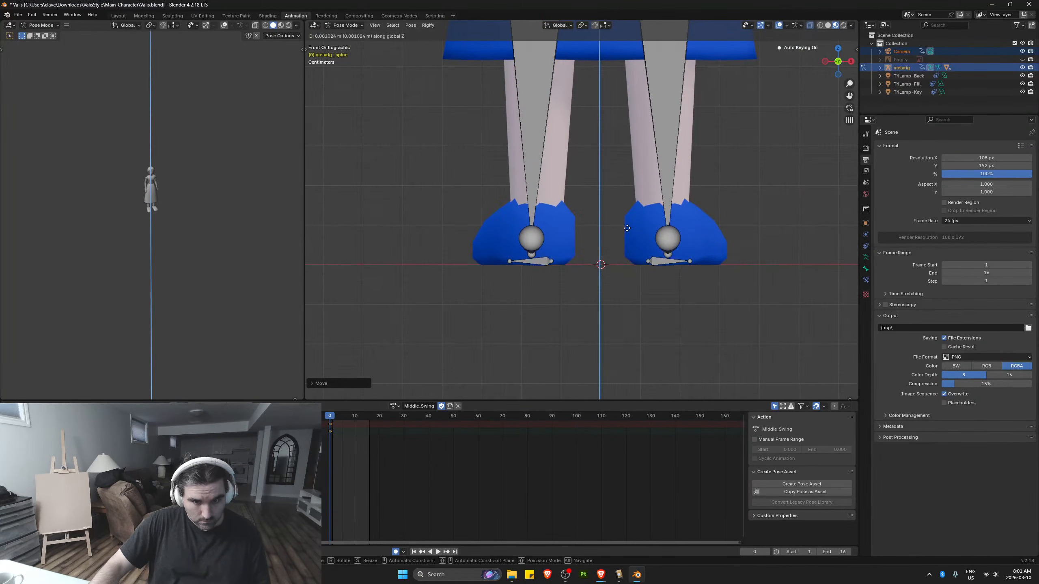
pyautogui.scroll(-6, 626, 228)
# Render the Middle_Swing animation from the camera and close the finished render
pyautogui.press('KP_0')
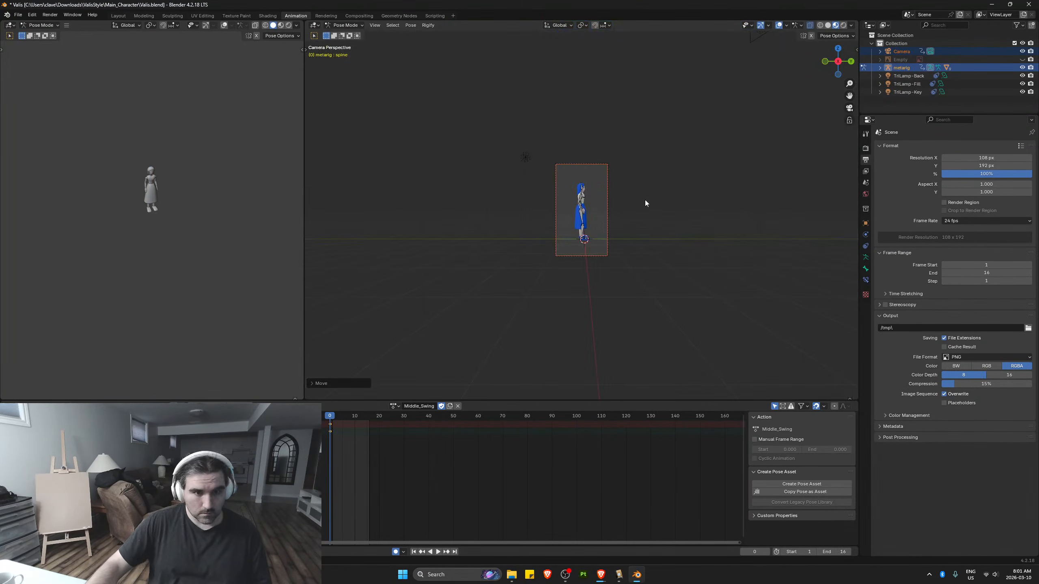
pyautogui.click(50, 15)
pyautogui.click(69, 33)
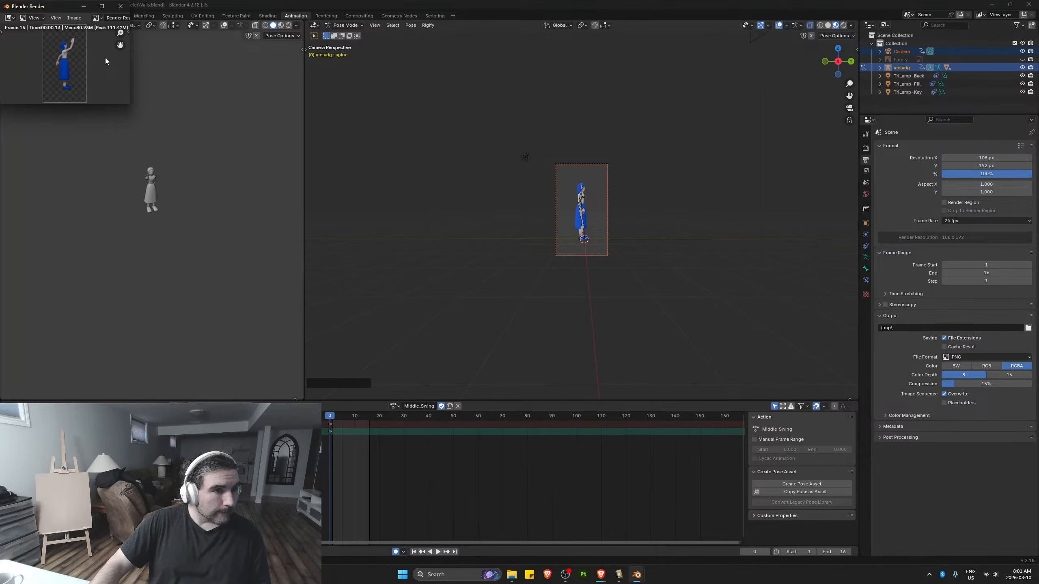
pyautogui.click(120, 5)
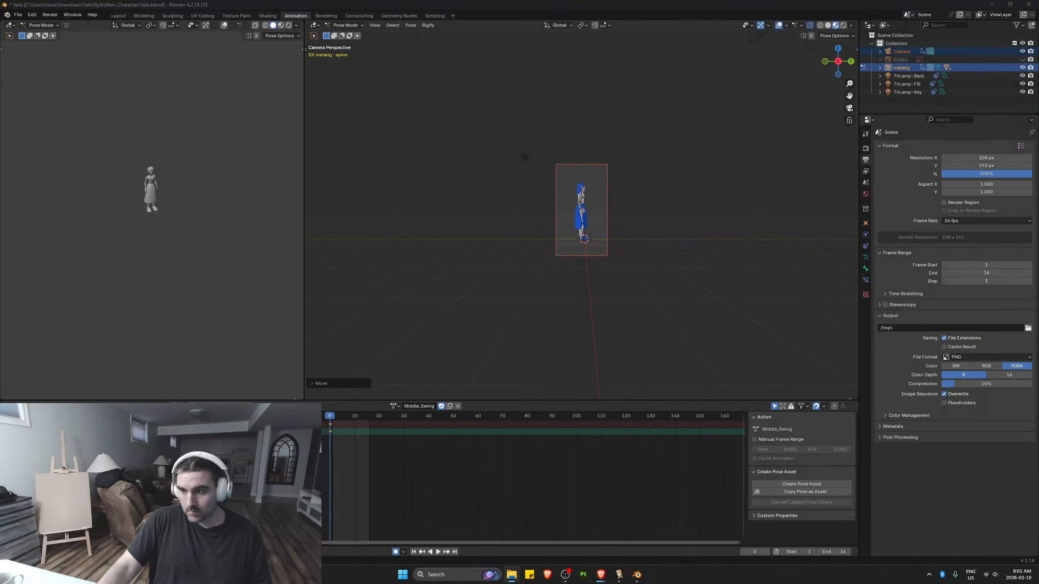
# Switch to the Jump_Swing action and lower its spine bone about 1.44 m along Z so the character fits the camera frame
pyautogui.click(396, 406)
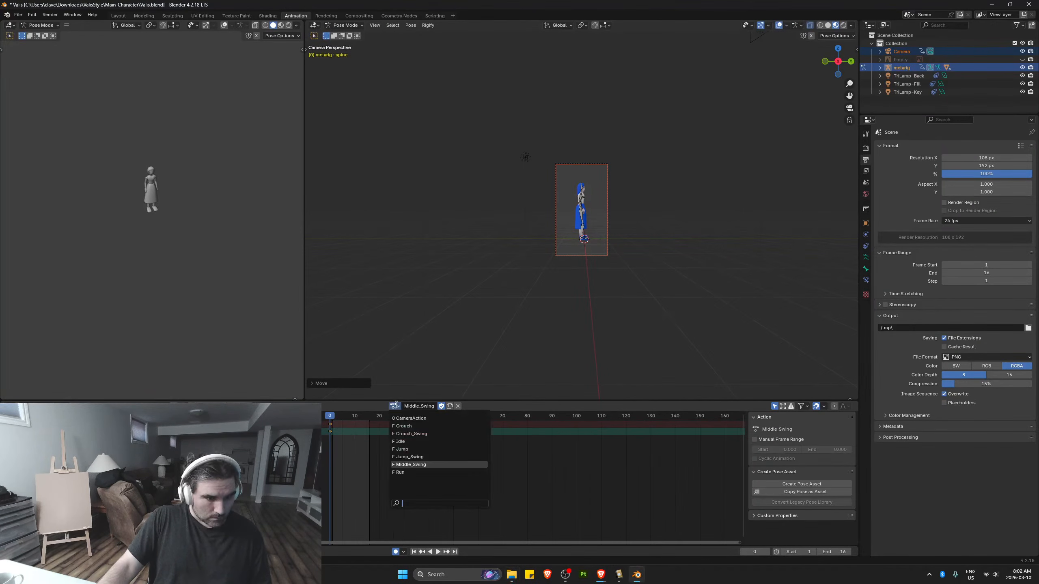
pyautogui.click(431, 457)
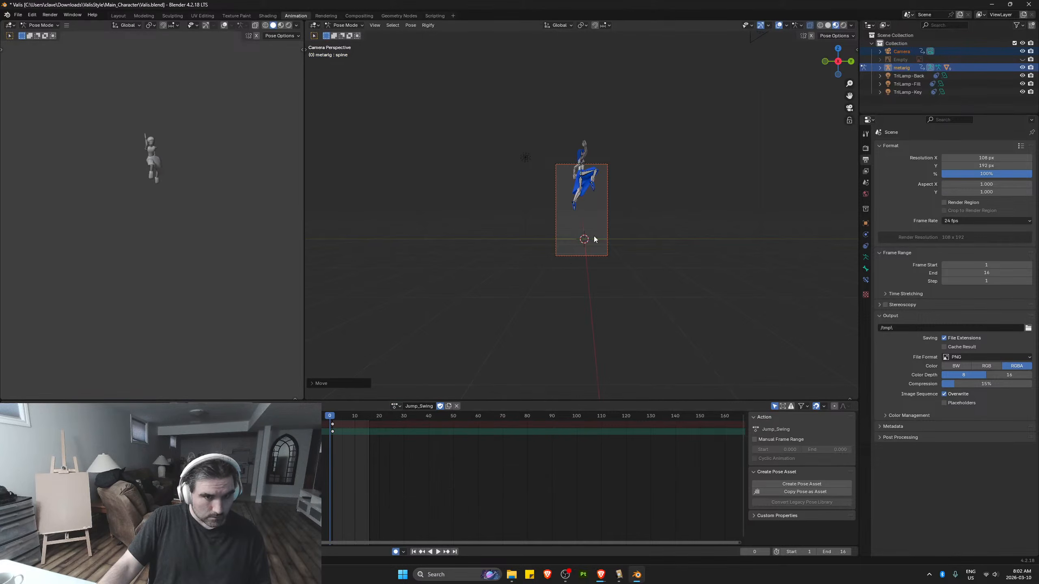
pyautogui.press('space')
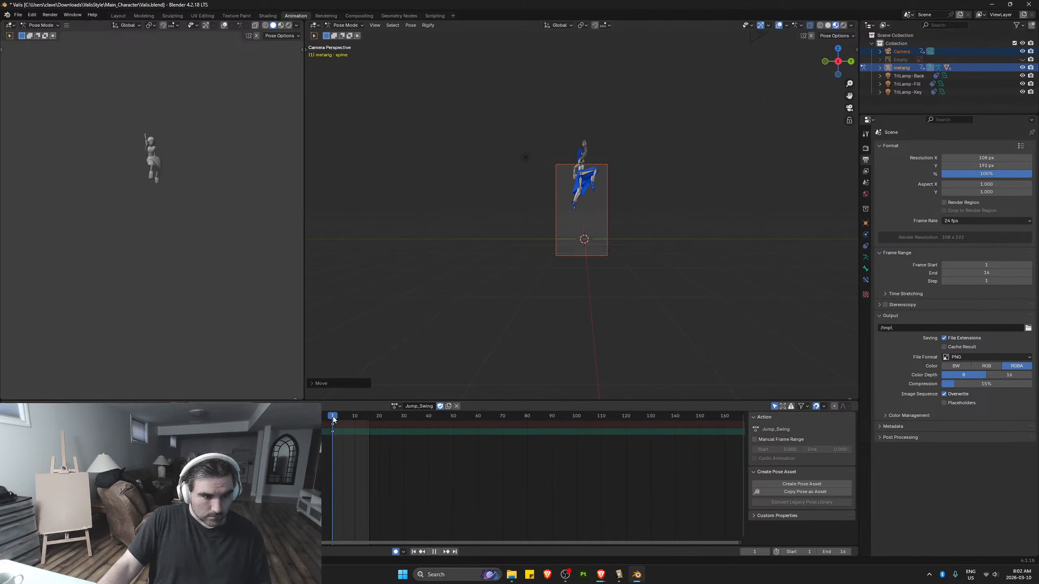
pyautogui.press('KP_0')
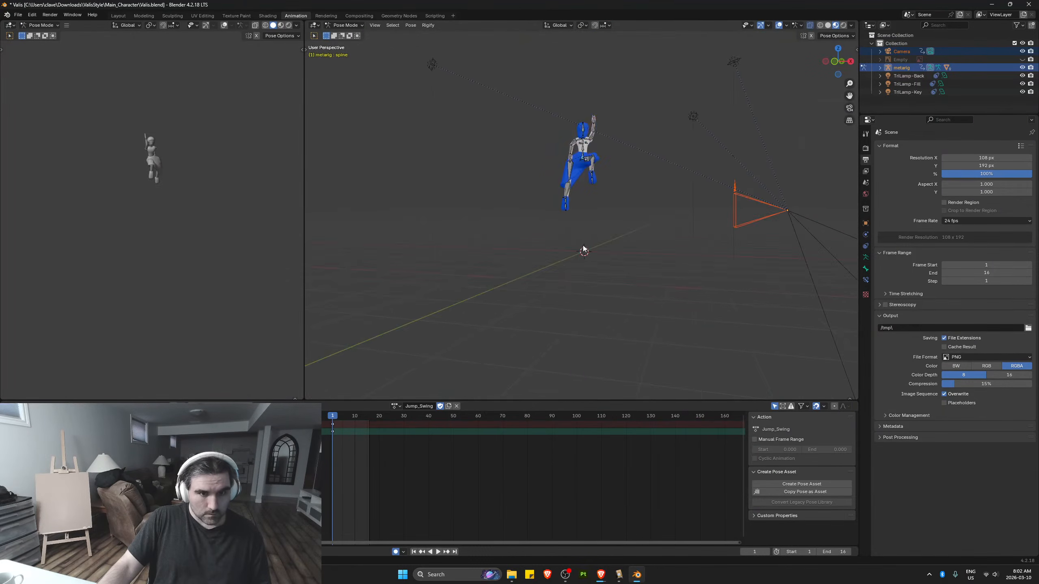
pyautogui.press('KP_0')
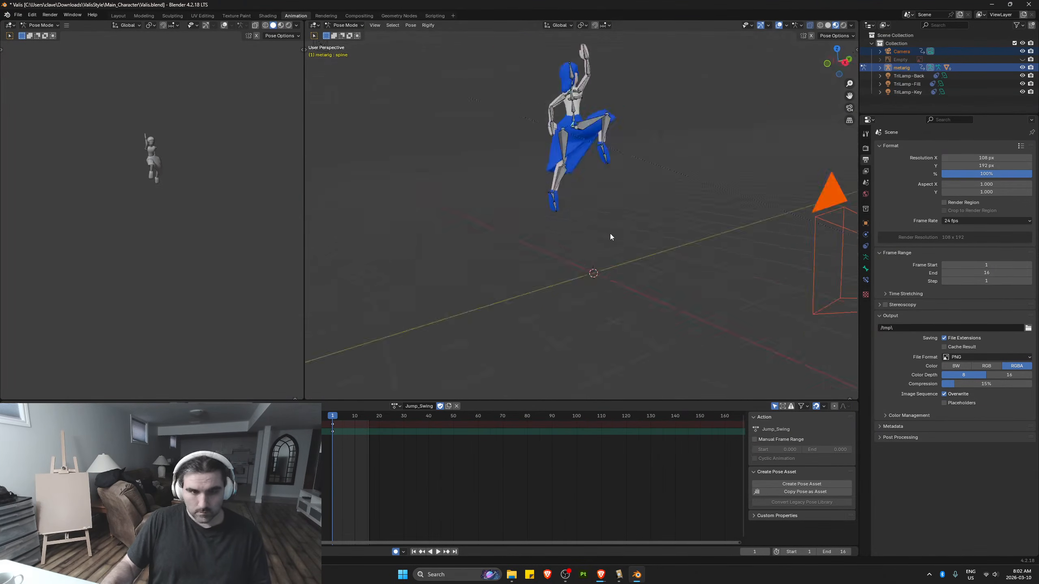
pyautogui.scroll(3, 617, 199)
pyautogui.press('g')
pyautogui.press('z')
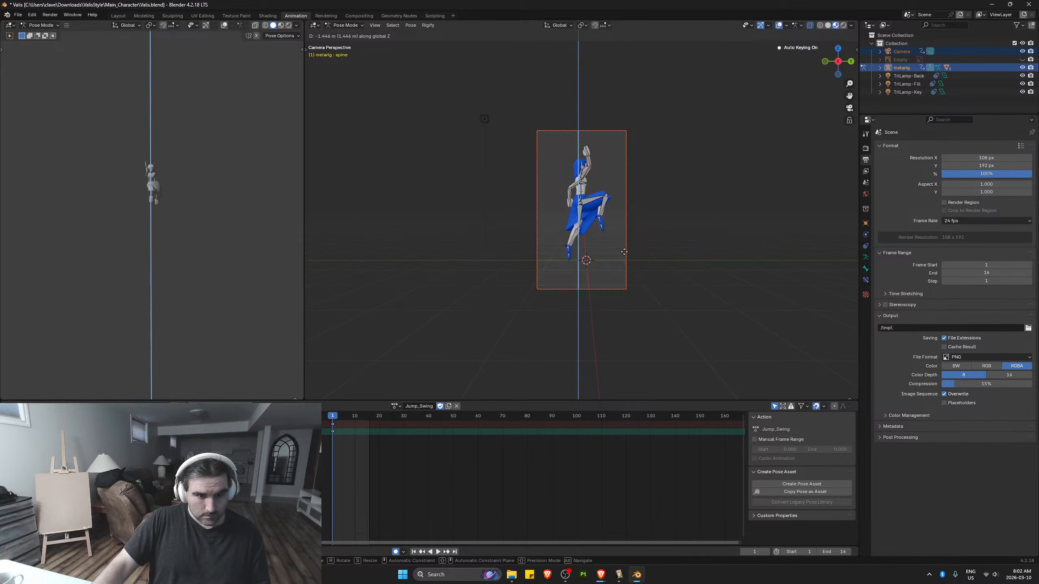
pyautogui.click(624, 251)
# In right view, fine-tune the Jump_Swing spine bone along Z so the lower foot sits just above the ground line
pyautogui.press('KP_3')
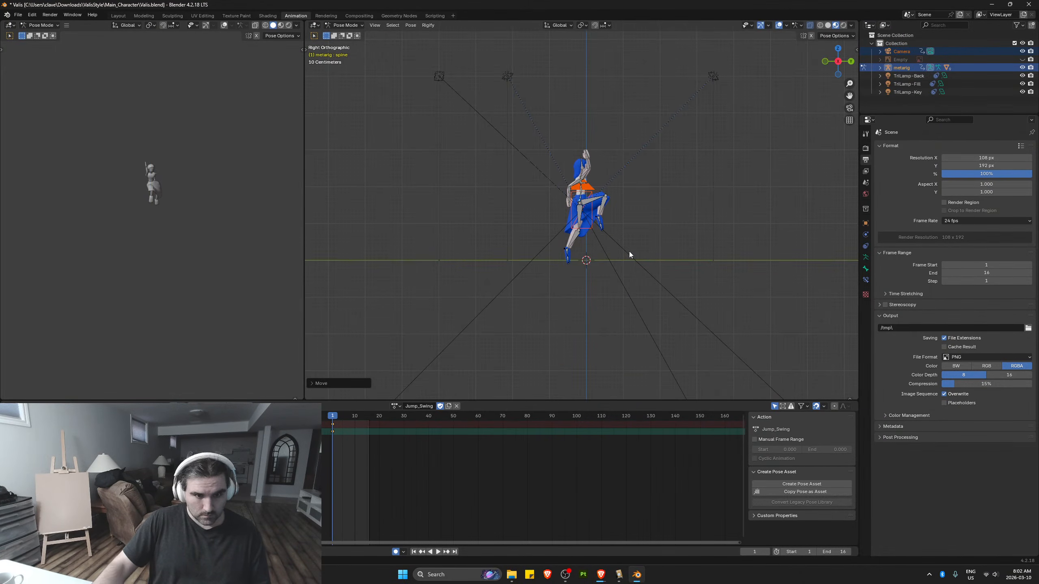
pyautogui.scroll(4, 629, 252)
pyautogui.press('g')
pyautogui.press('z')
pyautogui.click(597, 274)
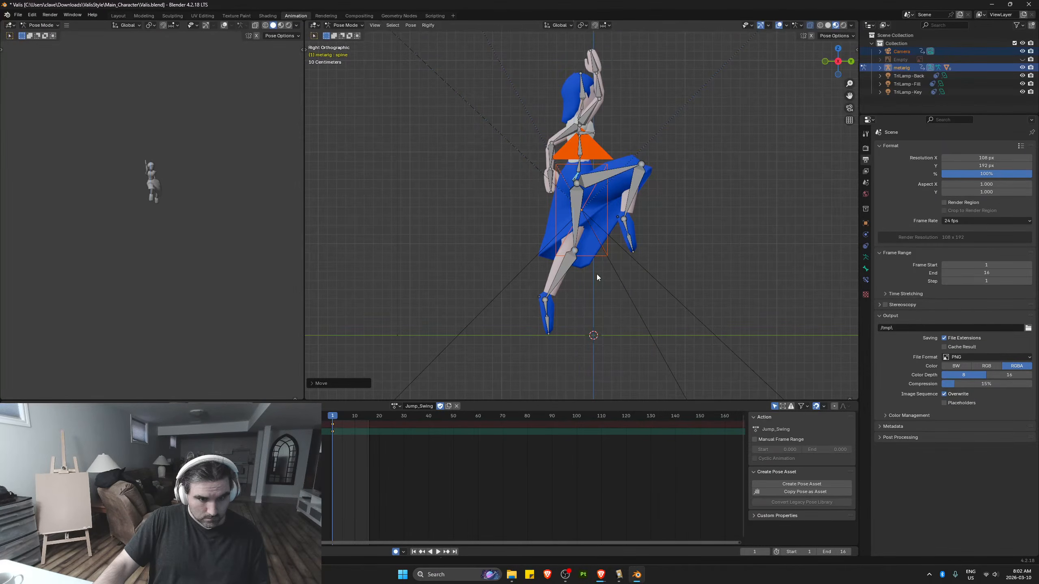
# Render the Jump_Swing animation from the camera, close the finished render and save the file
pyautogui.press('KP_0')
pyautogui.press('space')
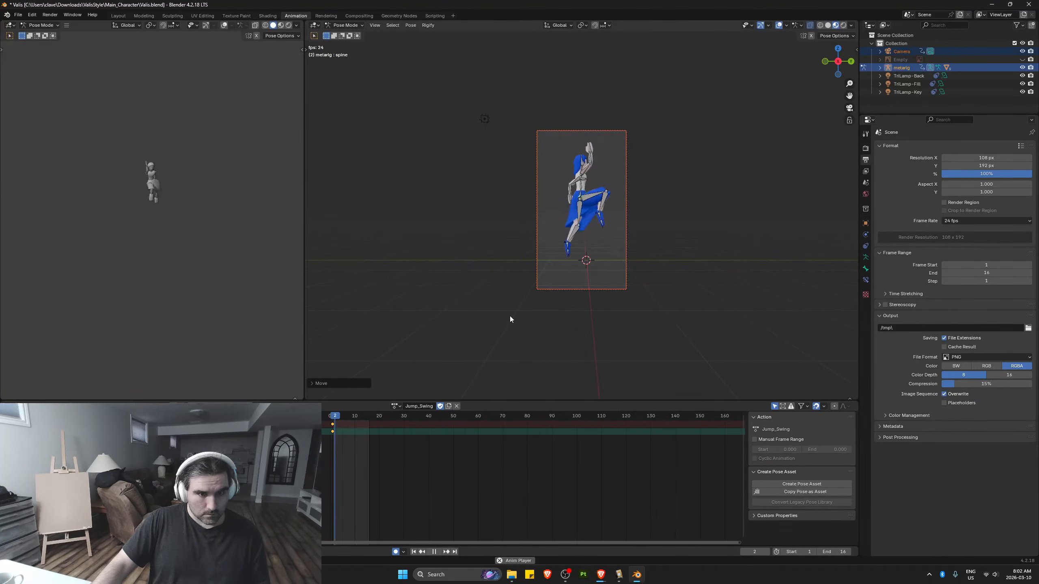
pyautogui.press('Escape')
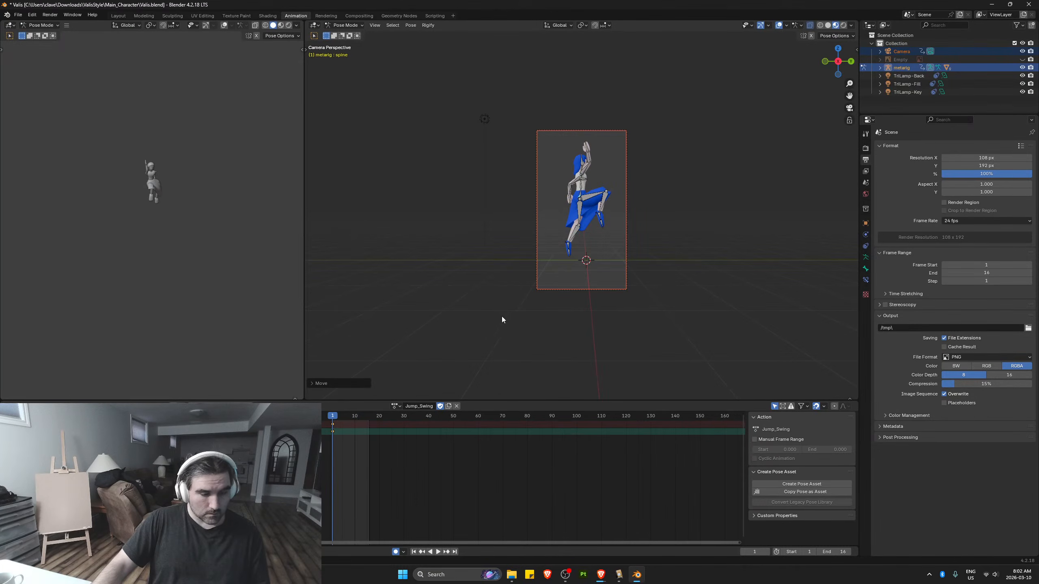
pyautogui.click(50, 15)
pyautogui.click(68, 31)
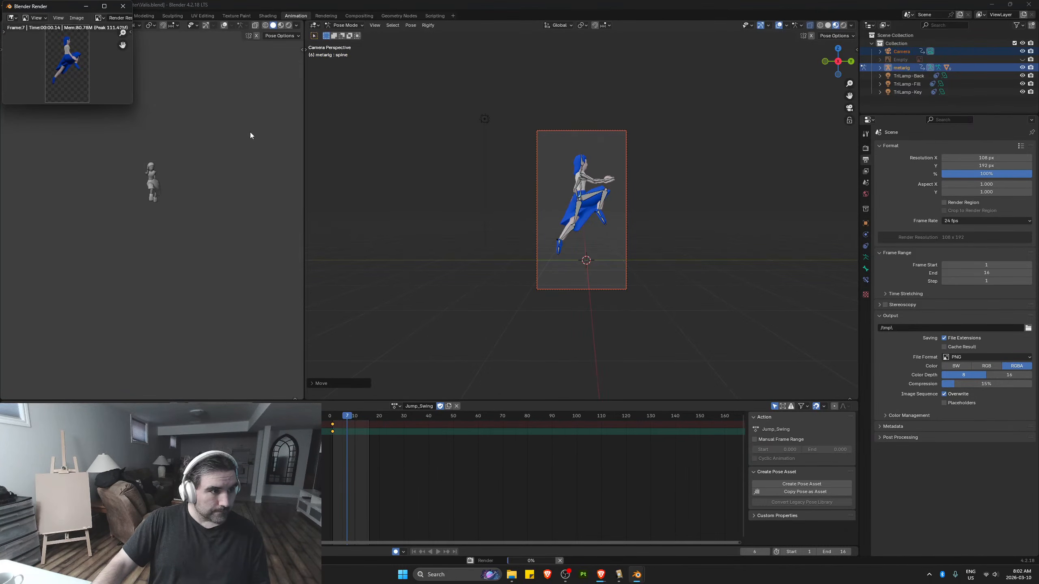
pyautogui.click(122, 6)
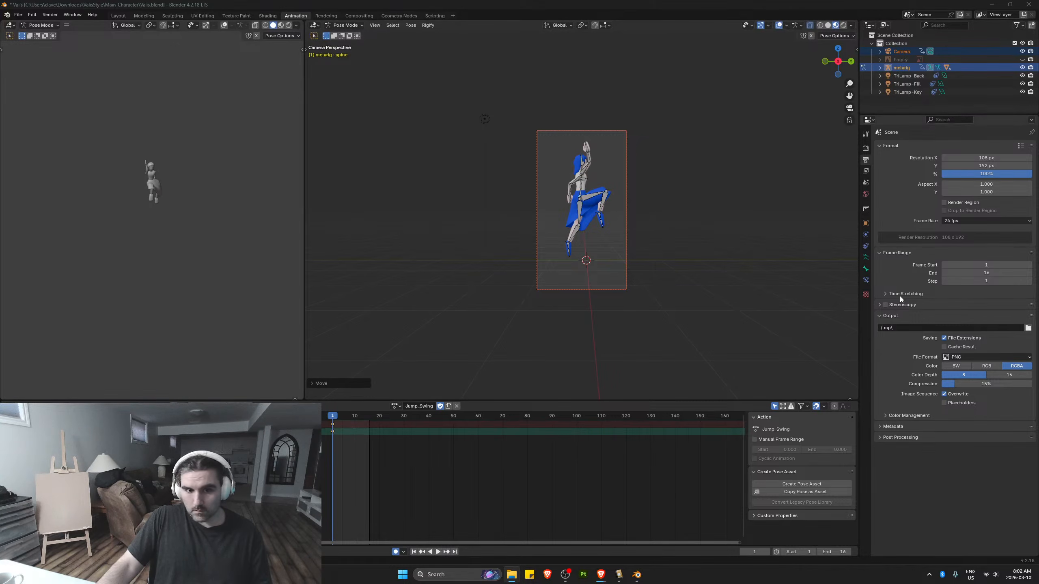
pyautogui.click(651, 231)
pyautogui.hotkey('ctrl', 's')
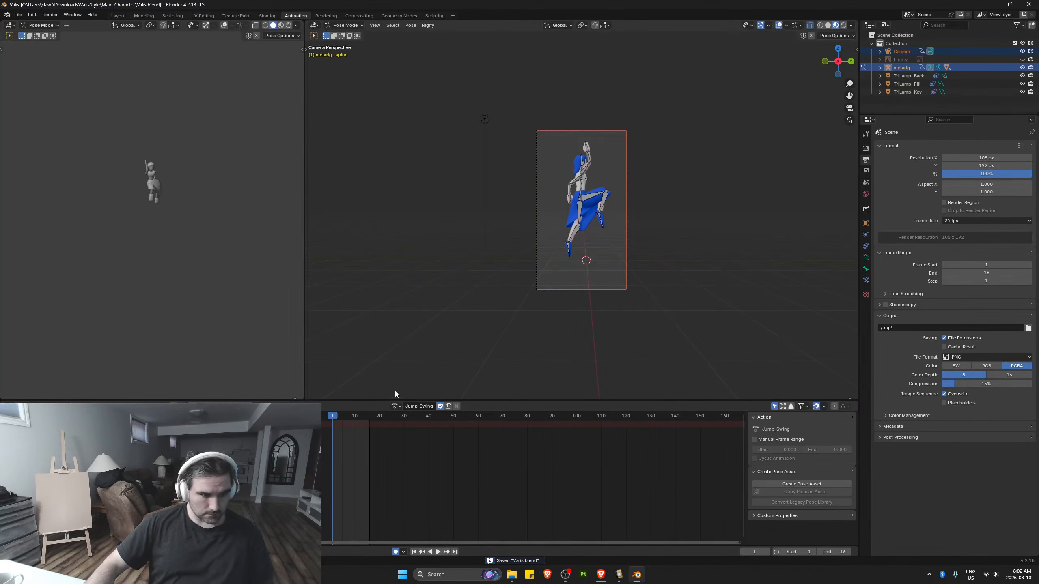
# Switch to the Run action and move its spine bone along X in top view to bring the character to the origin
pyautogui.click(395, 406)
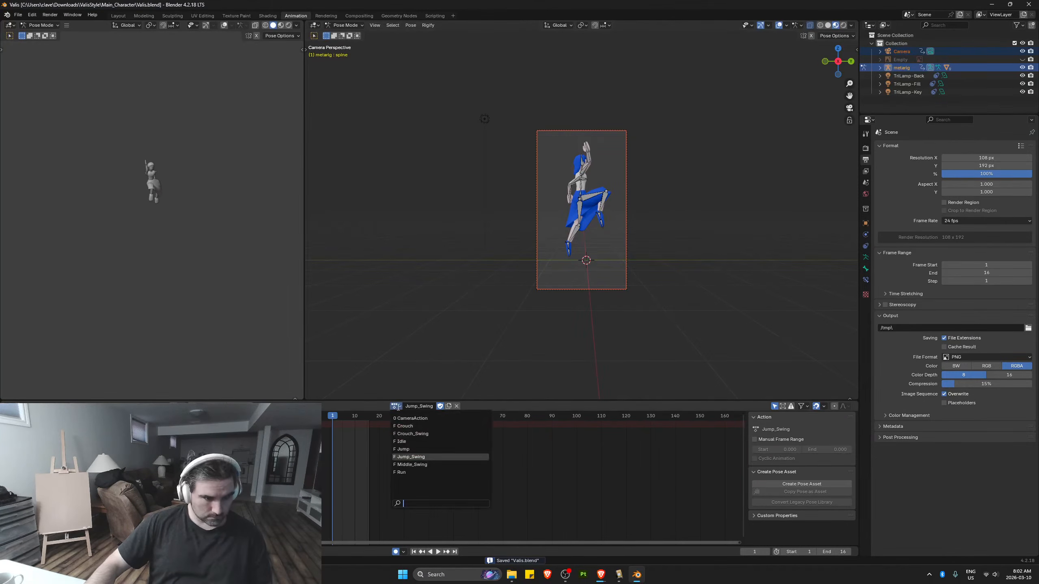
pyautogui.click(419, 472)
pyautogui.moveTo(596, 269); pyautogui.dragTo(652, 306, button='middle')
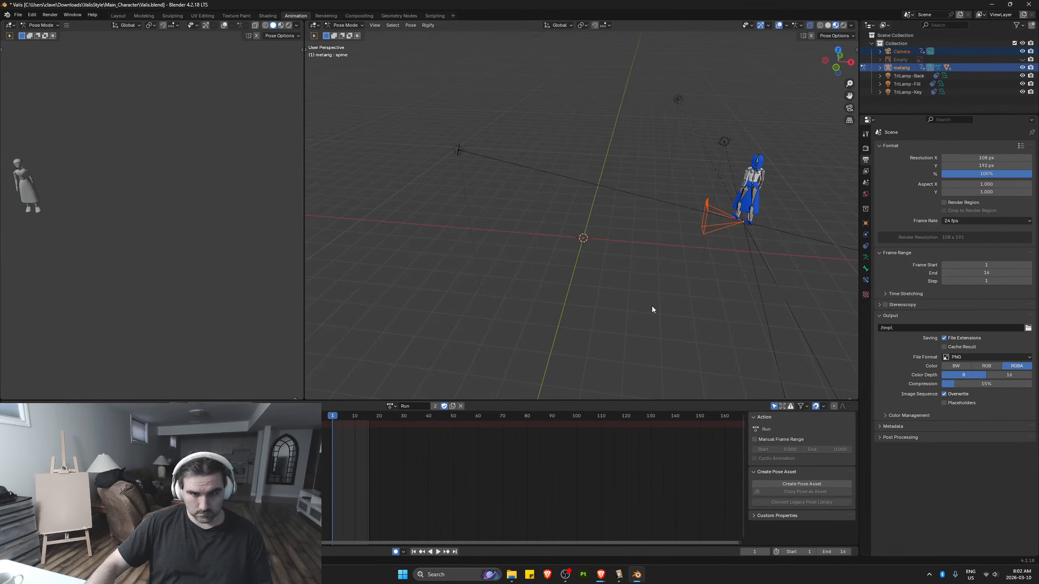
pyautogui.press('KP_7')
pyautogui.scroll(3, 670, 294)
pyautogui.hotkey('ctrl', 'Tab')
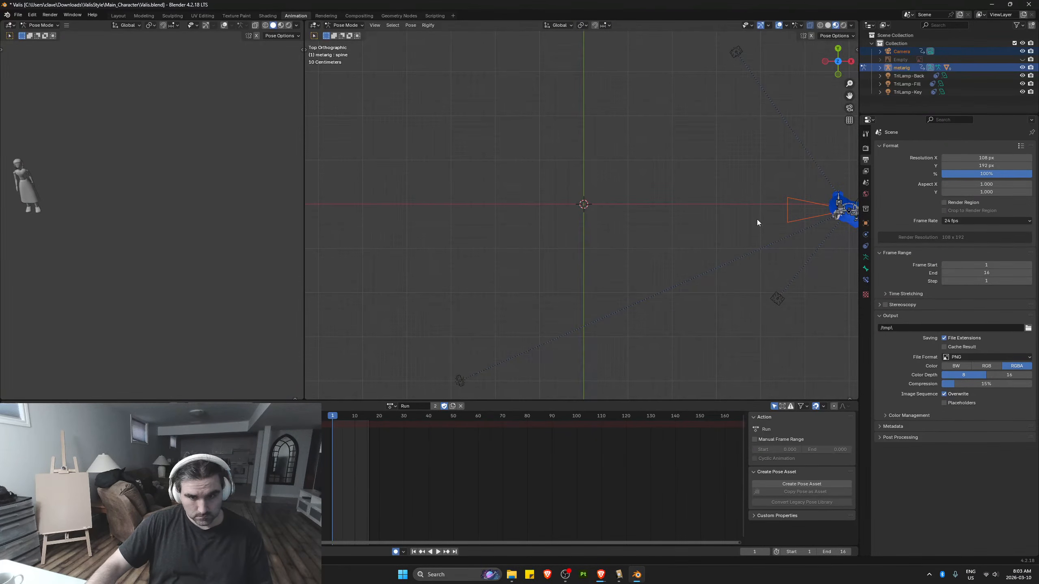
pyautogui.keyDown('shift'); pyautogui.moveTo(757, 220); pyautogui.dragTo(523, 187, button='middle'); pyautogui.keyUp('shift')
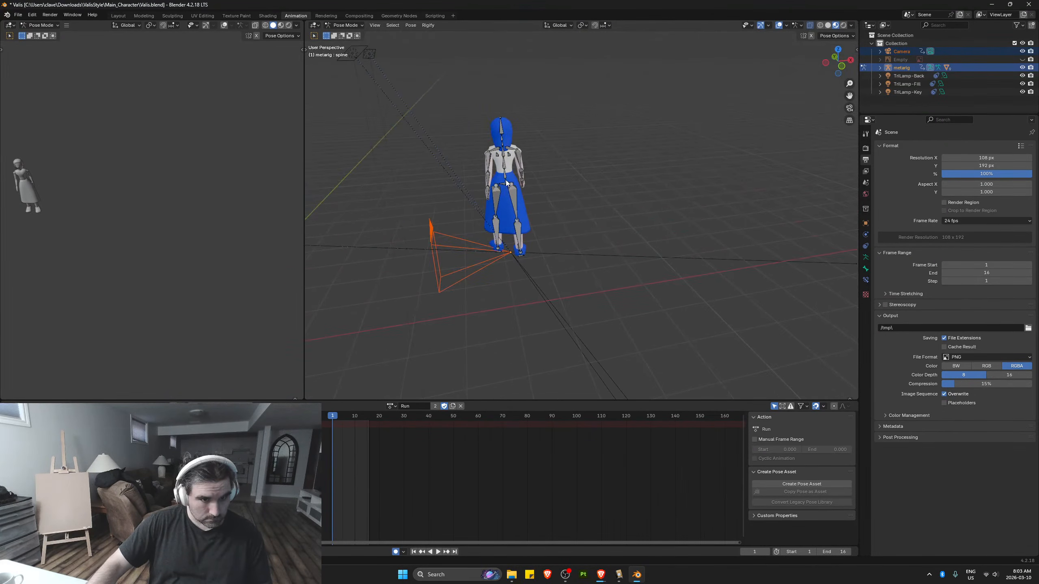
pyautogui.press('a')
pyautogui.press('KP_7')
pyautogui.press('g')
pyautogui.press('x')
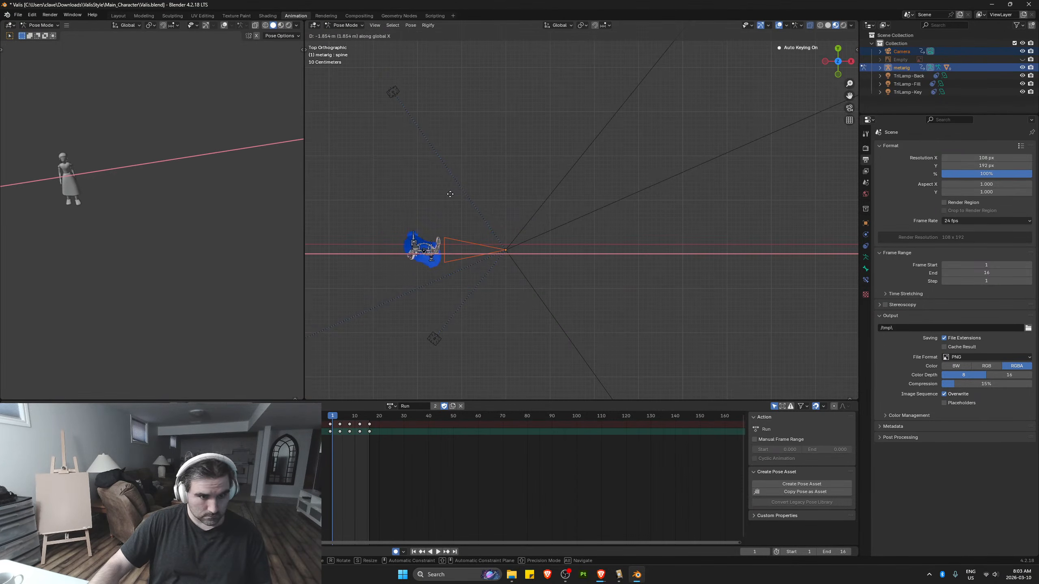
pyautogui.click(503, 235)
# Refine the Run spine bone's X position at close range until the body is centred on the origin
pyautogui.scroll(3, 504, 236)
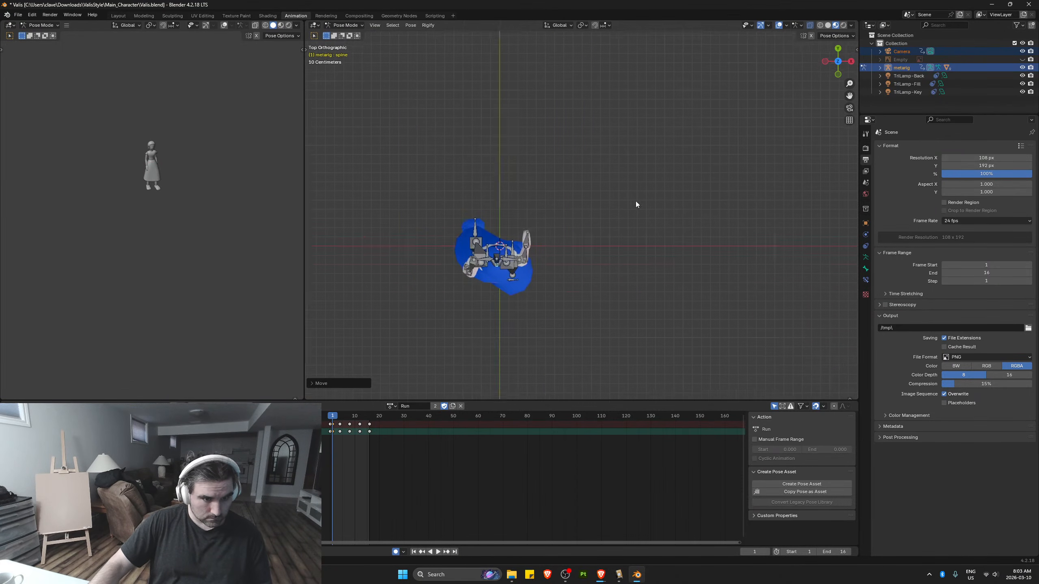
pyautogui.keyDown('shift'); pyautogui.moveTo(636, 205); pyautogui.dragTo(718, 195, button='middle'); pyautogui.keyUp('shift')
pyautogui.scroll(10, 671, 229)
pyautogui.keyDown('shift'); pyautogui.moveTo(629, 297); pyautogui.dragTo(585, 131, button='middle'); pyautogui.keyUp('shift')
pyautogui.scroll(5, 597, 234)
pyautogui.press('g')
pyautogui.press('x')
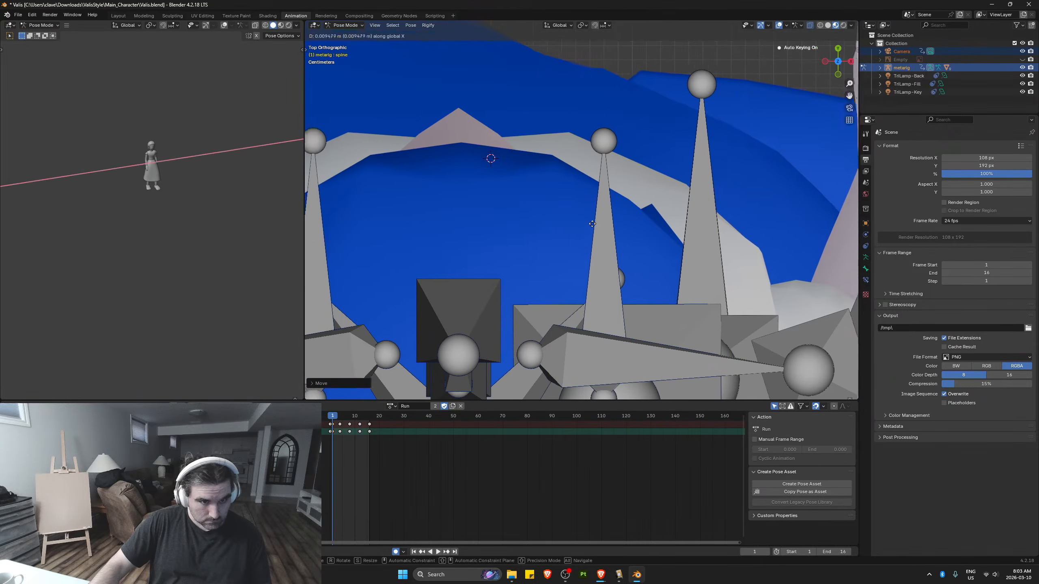
pyautogui.click(611, 227)
pyautogui.keyDown('shift'); pyautogui.moveTo(561, 230); pyautogui.dragTo(638, 246, button='middle'); pyautogui.keyUp('shift')
pyautogui.scroll(1, 638, 246)
pyautogui.press('g')
pyautogui.press('x')
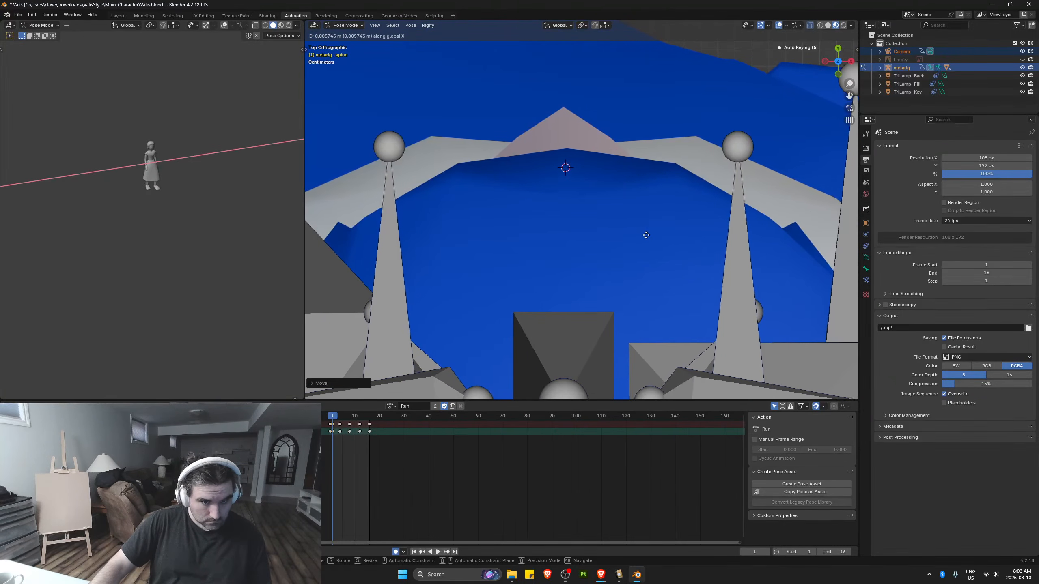
pyautogui.rightClick(646, 235)
# In front view, lower the Run spine bone along Z until the feet reach the ground line
pyautogui.press('KP_1')
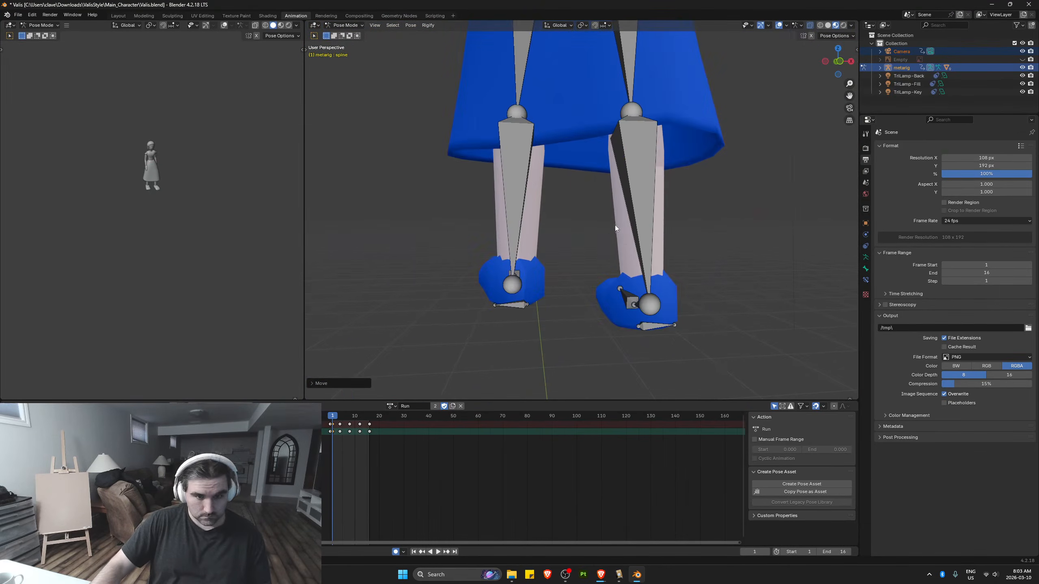
pyautogui.scroll(-2, 616, 225)
pyautogui.scroll(5, 628, 280)
pyautogui.scroll(-8, 629, 280)
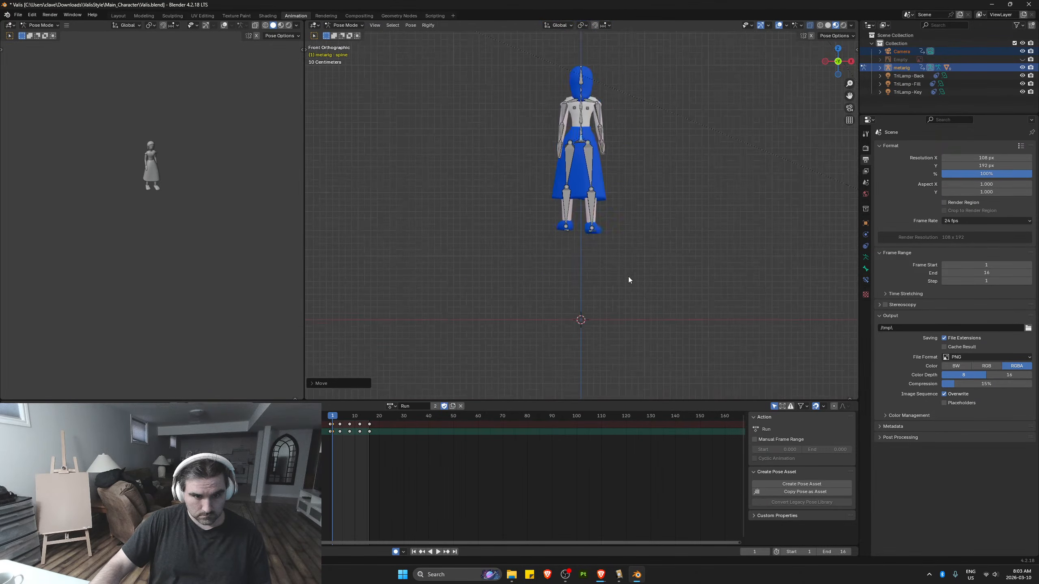
pyautogui.press('g')
pyautogui.press('z')
pyautogui.click(630, 339)
# Fine-tune the Run spine bone along Z so the lower shoe sole rests on the red ground line
pyautogui.scroll(4, 629, 339)
pyautogui.keyDown('shift'); pyautogui.moveTo(629, 341); pyautogui.dragTo(614, 128); pyautogui.keyUp('shift')
pyautogui.scroll(7, 614, 135)
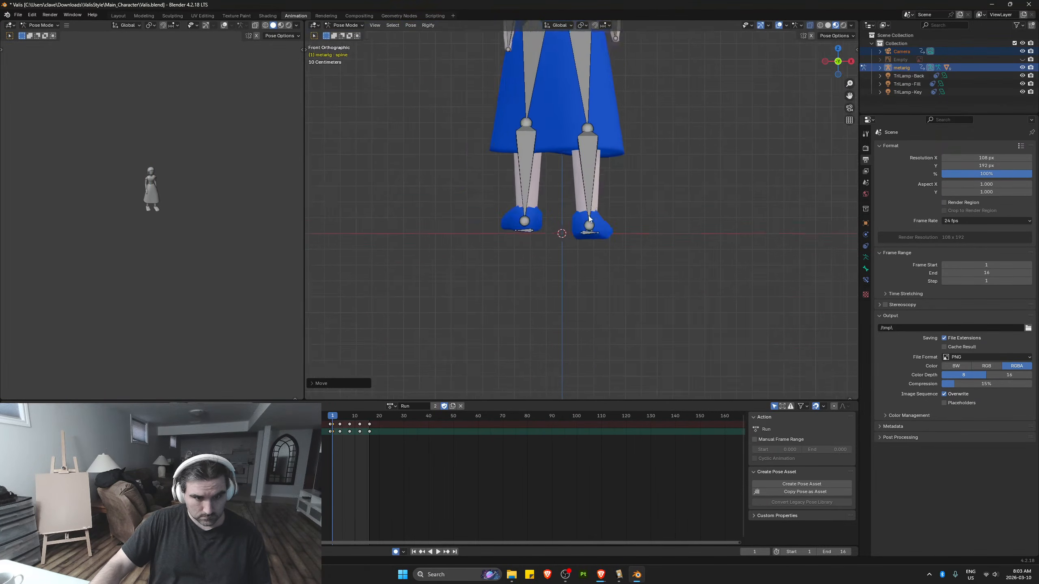
pyautogui.press('g')
pyautogui.press('z')
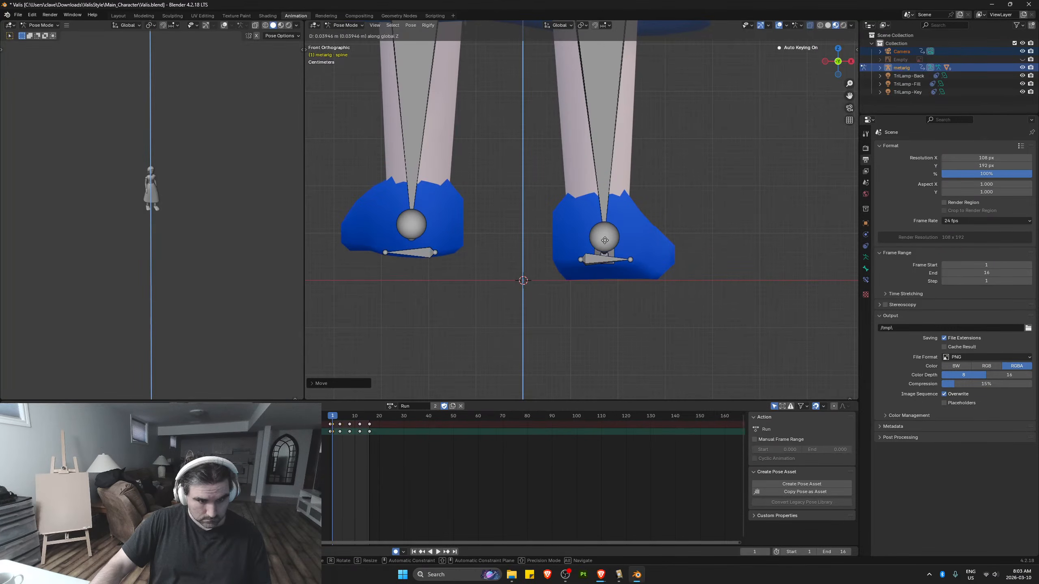
pyautogui.click(606, 241)
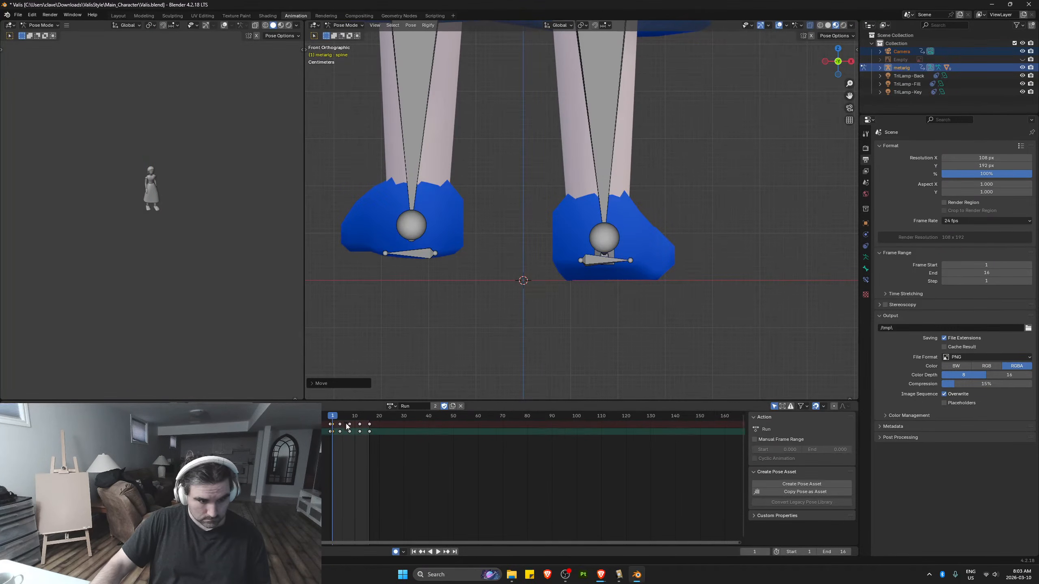
# Move the spine's frame 1 keyframe to frame 0 and delete the Run keyframes at frames 4, 8, 12 and 16
pyautogui.moveTo(332, 425); pyautogui.dragTo(331, 405)
pyautogui.click(340, 425)
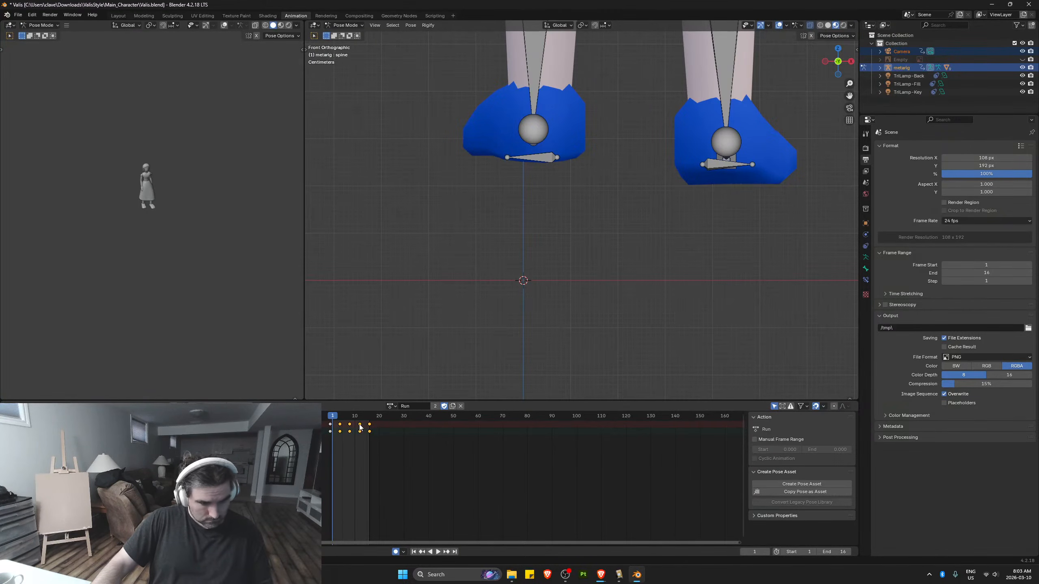
pyautogui.press('Delete')
pyautogui.click(329, 417)
pyautogui.scroll(-6, 507, 311)
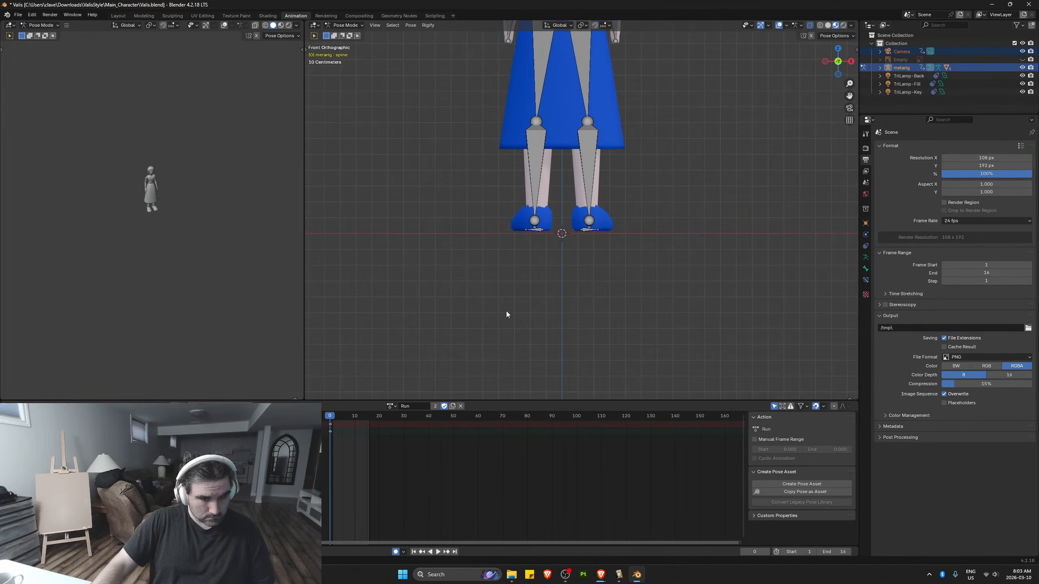
# Play back and scrub the Run animation in camera view to check the character's position in the frame
pyautogui.press('space')
pyautogui.scroll(-7, 521, 313)
pyautogui.moveTo(638, 249); pyautogui.dragTo(575, 246, button='middle')
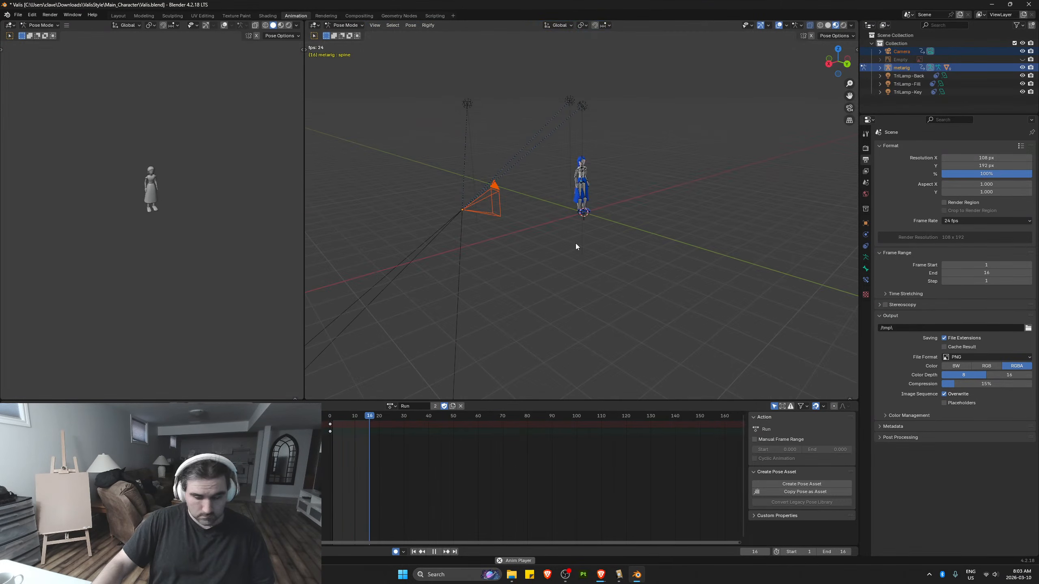
pyautogui.press('KP_0')
pyautogui.scroll(4, 630, 269)
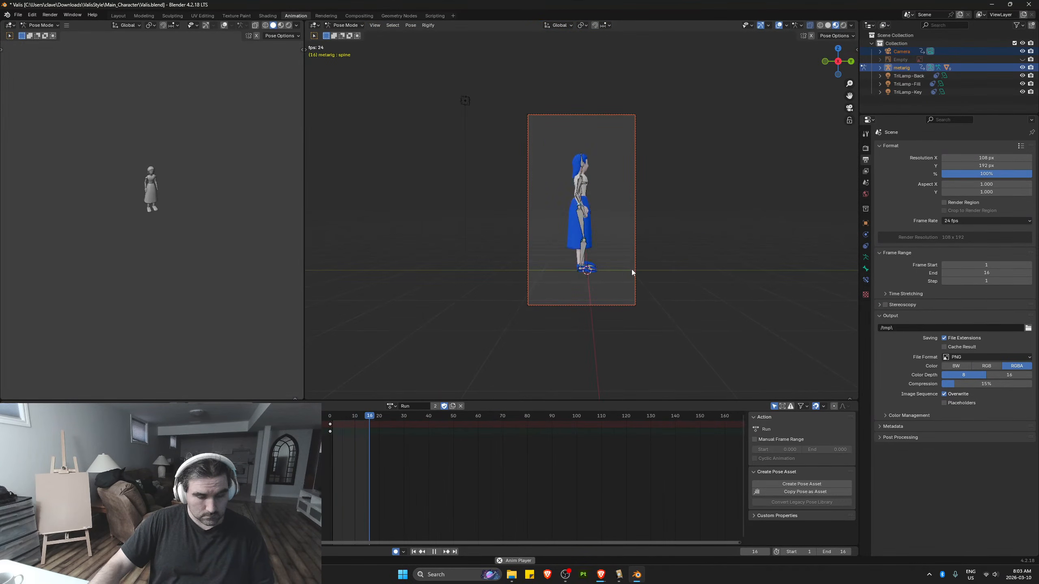
pyautogui.click(349, 418)
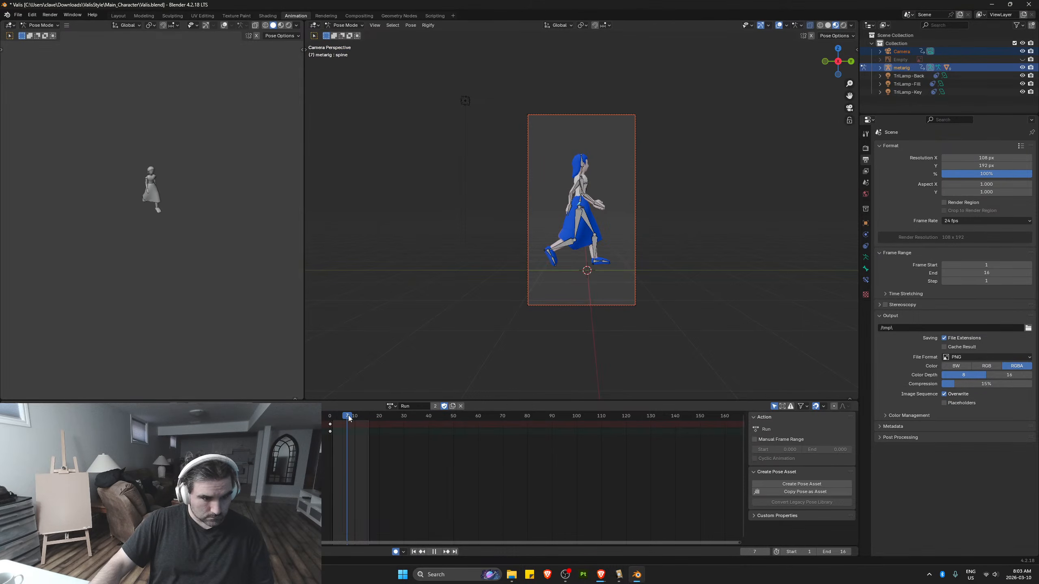
pyautogui.moveTo(349, 417); pyautogui.dragTo(322, 418)
# Undo the recent Run spine position and keyframe edits, and restore the version with only the frame 0 keyframe
pyautogui.hotkey('ctrl', 'z')
pyautogui.hotkey('ctrl', 'z')
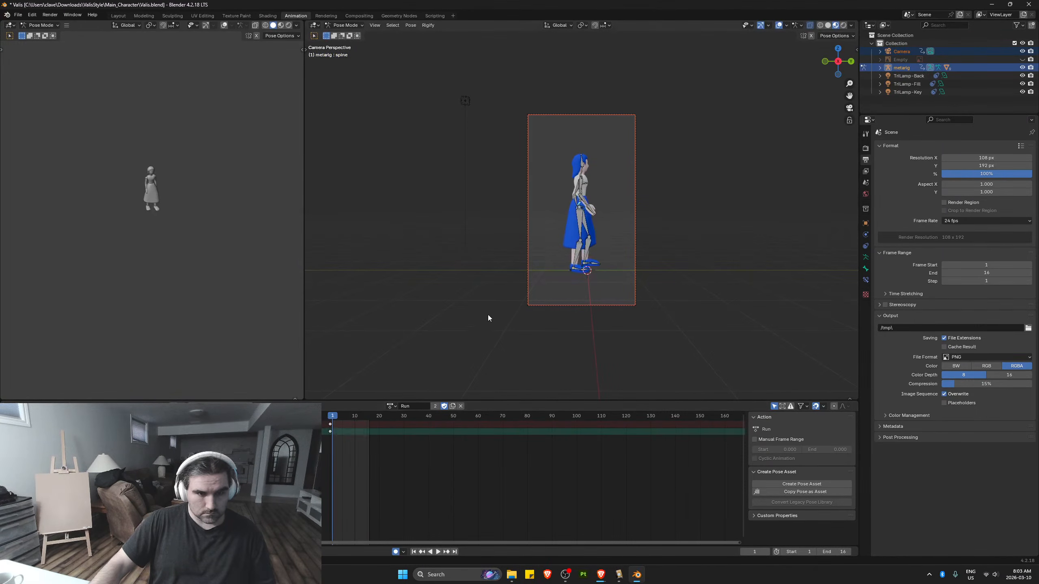
pyautogui.hotkey('ctrl', 'z')
pyautogui.hotkey('ctrl', 'z')
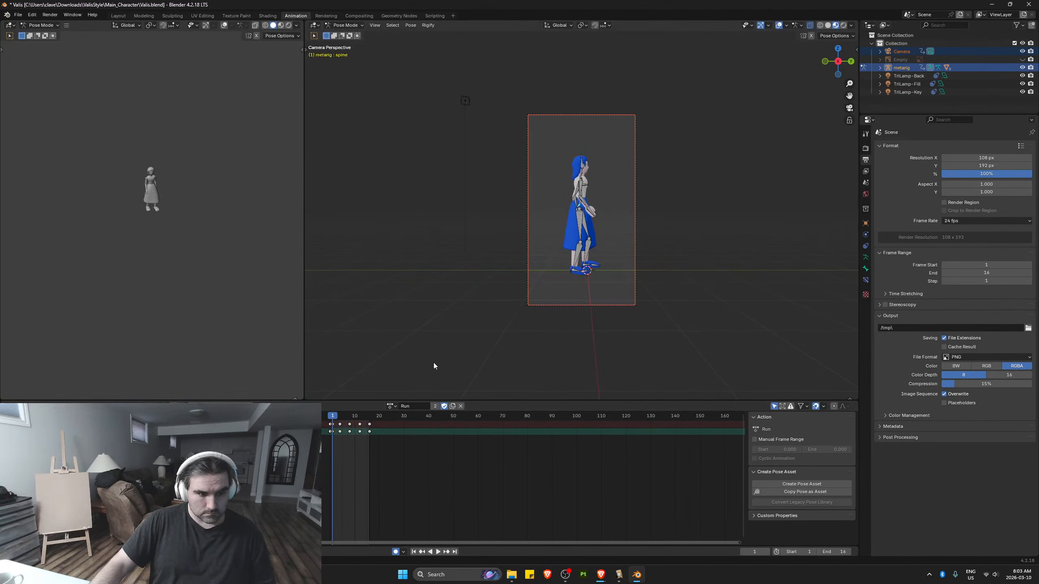
pyautogui.hotkey('ctrl', 'z')
pyautogui.hotkey('ctrl', 'z')
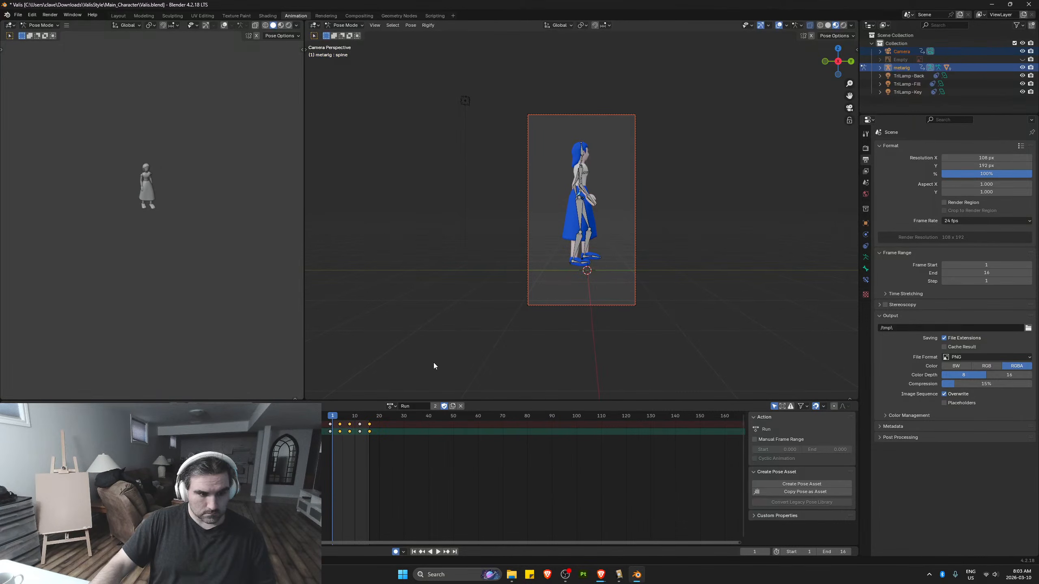
pyautogui.hotkey('ctrl', 'z')
# Save the file and play the Run animation through the camera as a final check
pyautogui.hotkey('ctrl', 's')
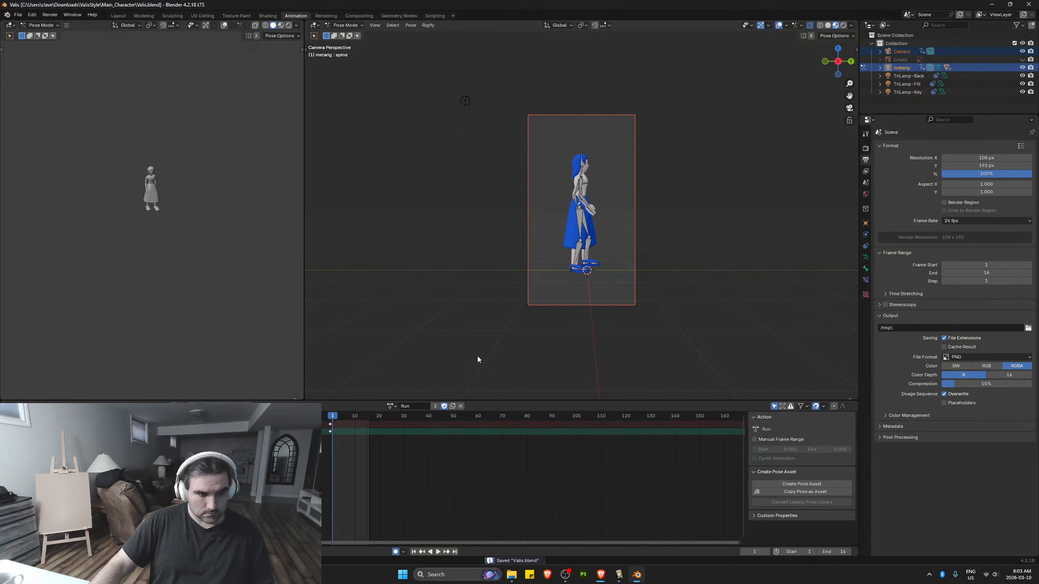
pyautogui.click(468, 345)
pyautogui.press('space')
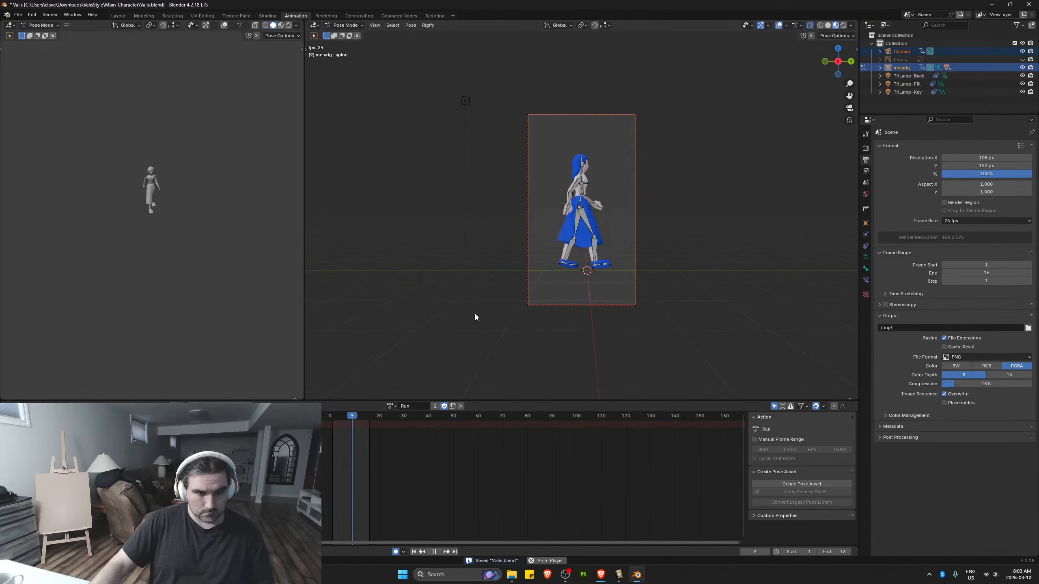
pyautogui.press('space')
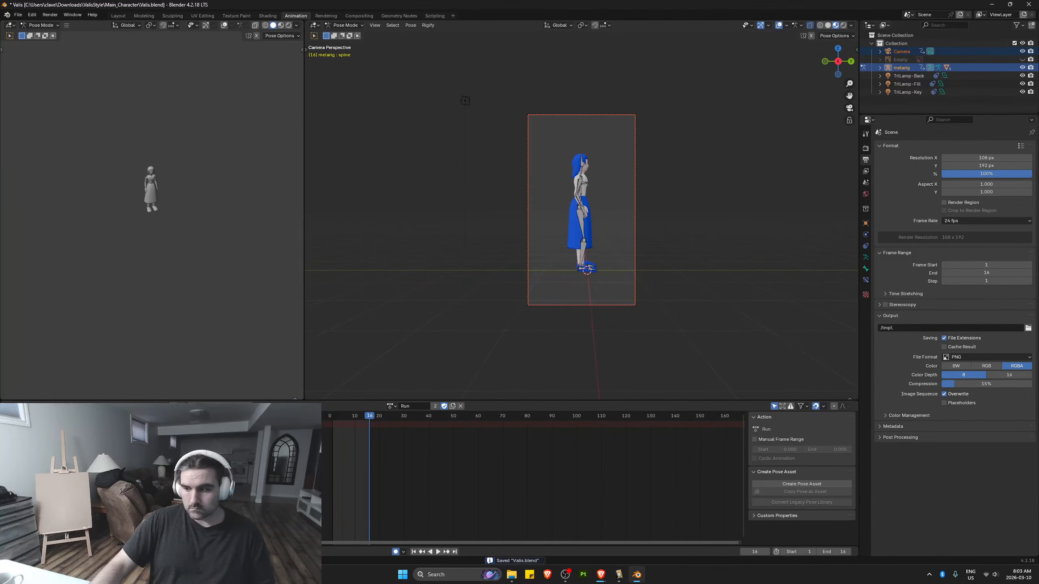